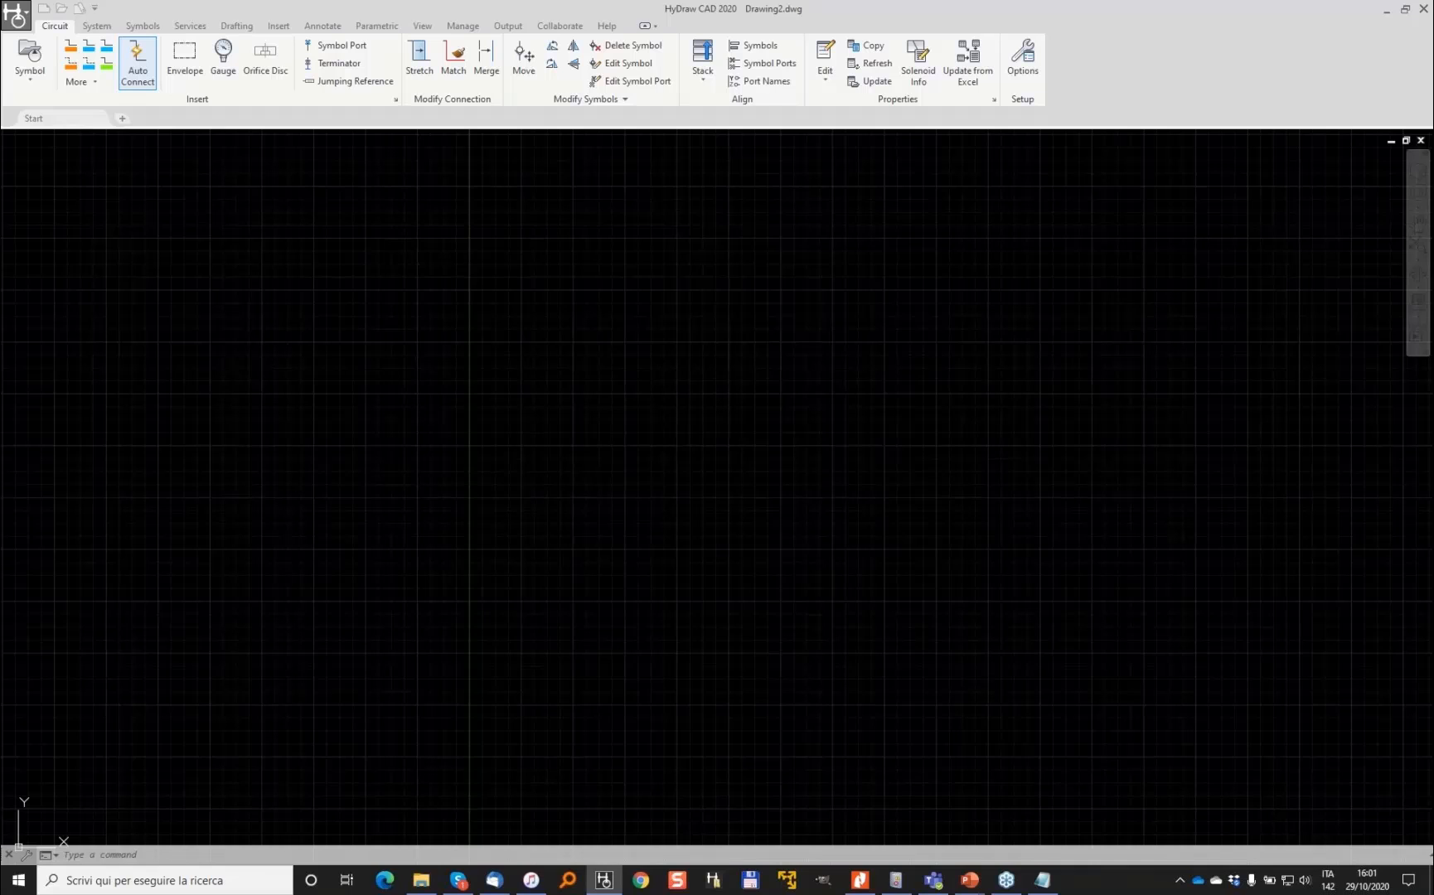
Switch to Nitro Pro and look through the re92510 axial piston variable pump data sheet
{"action": "key", "text": "alt+Tab"}
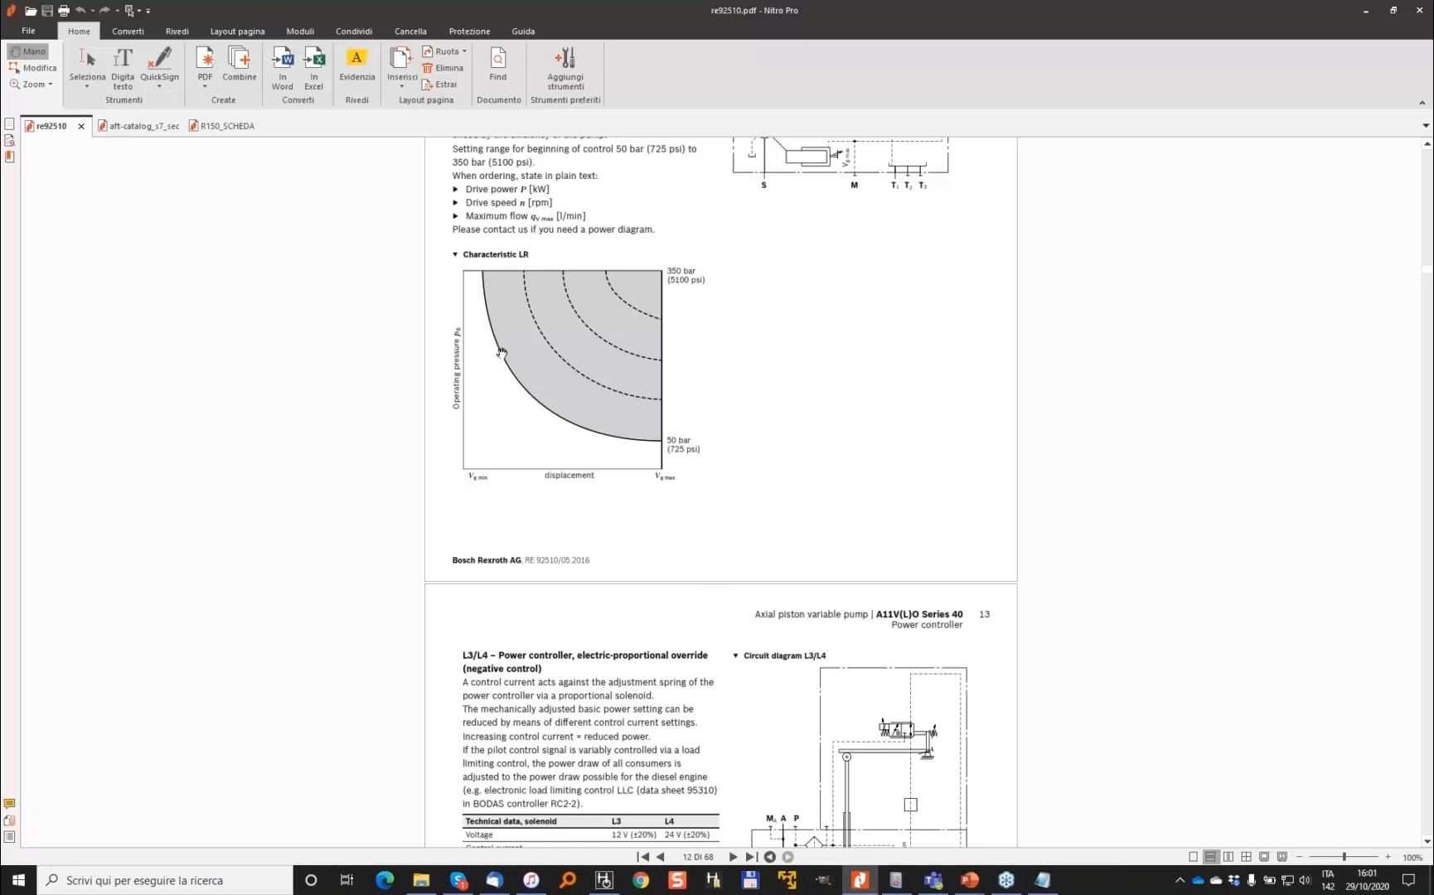
{"action": "scroll", "coordinate": [501, 352], "scroll_direction": "up", "scroll_amount": 10}
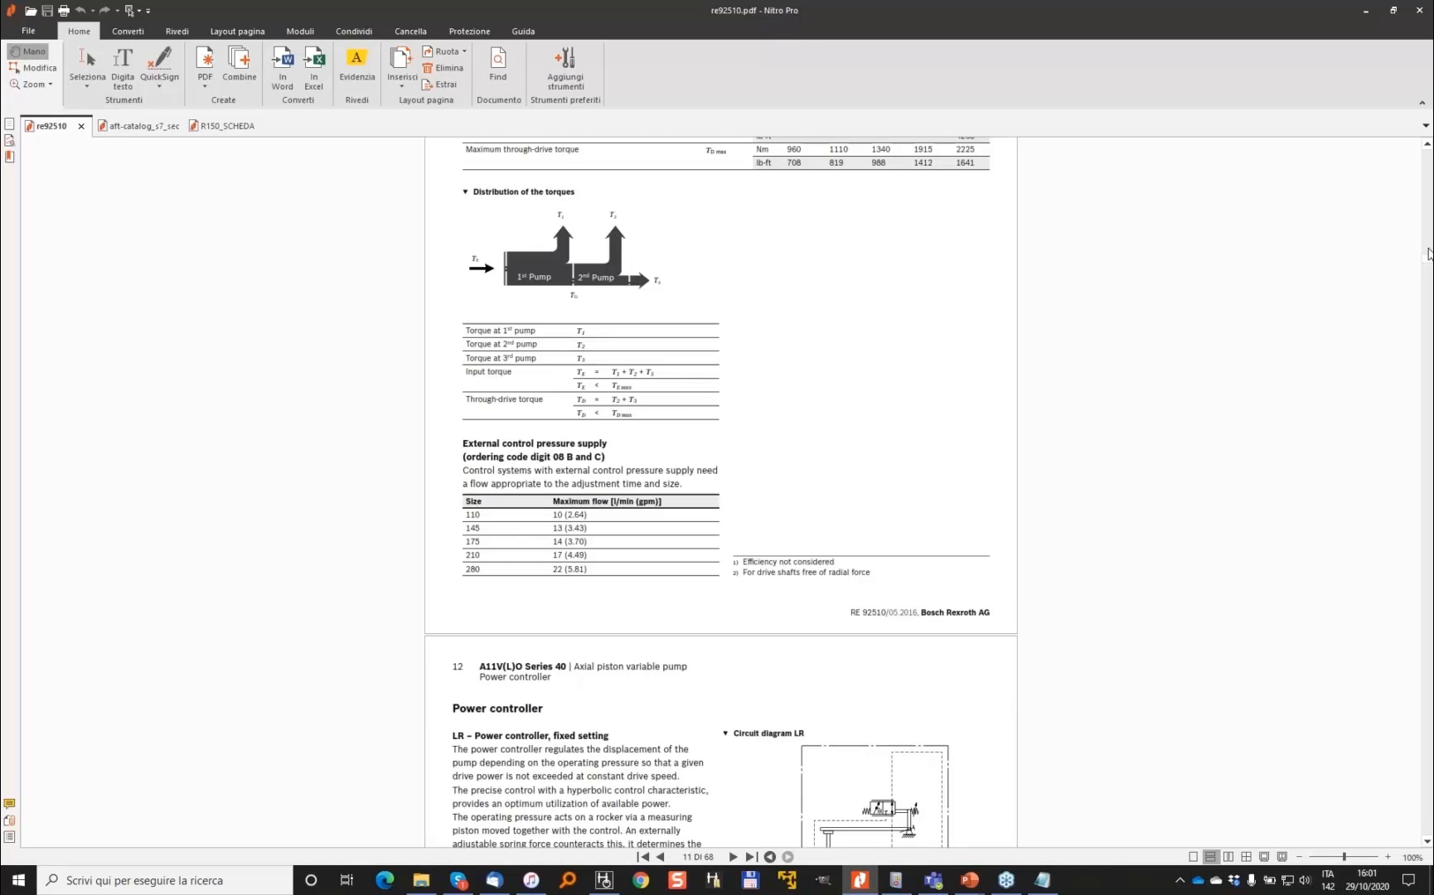
{"action": "left_click_drag", "start_coordinate": [1427, 252], "coordinate": [1426, 138]}
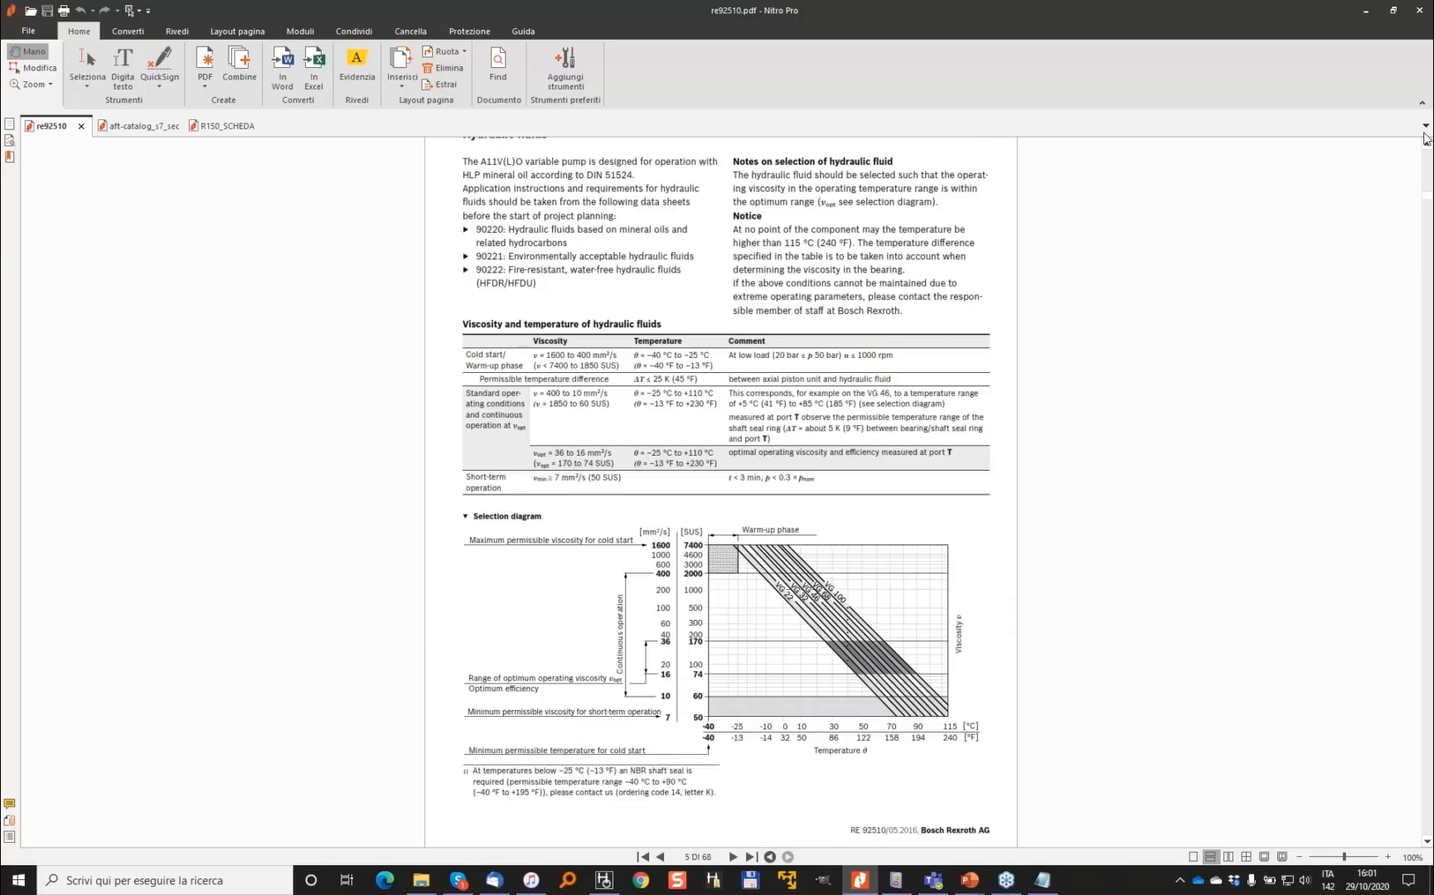
{"action": "scroll", "coordinate": [560, 355], "scroll_direction": "up", "scroll_amount": 4}
{"action": "scroll", "coordinate": [560, 355], "scroll_direction": "up", "scroll_amount": 2}
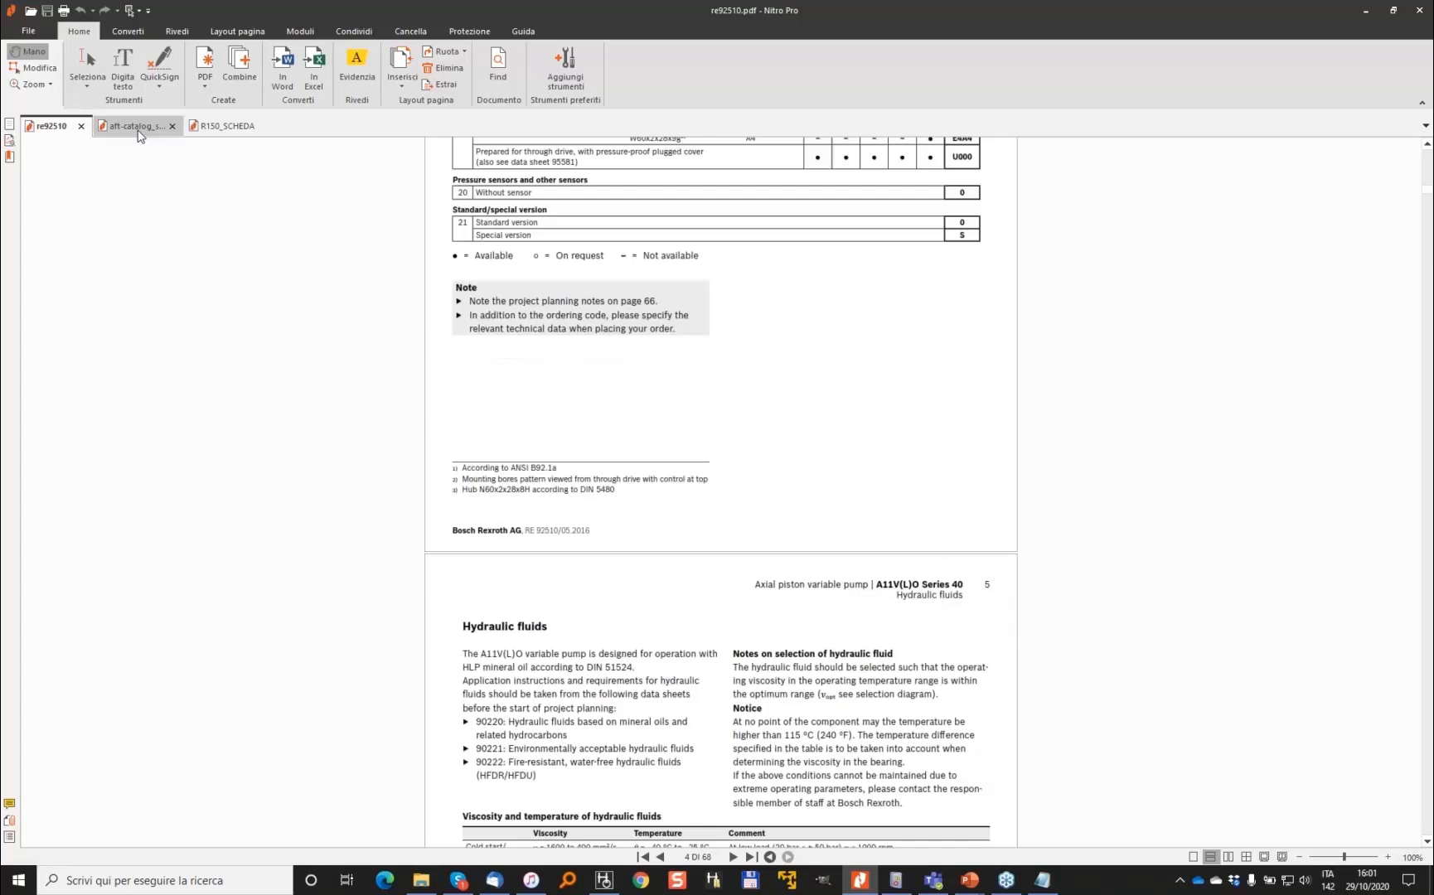
Look through the aft-catalog_s7_sec regenerative valve catalog, examining the hydraulic schemes and ordering codes
{"action": "left_click", "coordinate": [133, 126]}
{"action": "scroll", "coordinate": [864, 443], "scroll_direction": "down", "scroll_amount": 8}
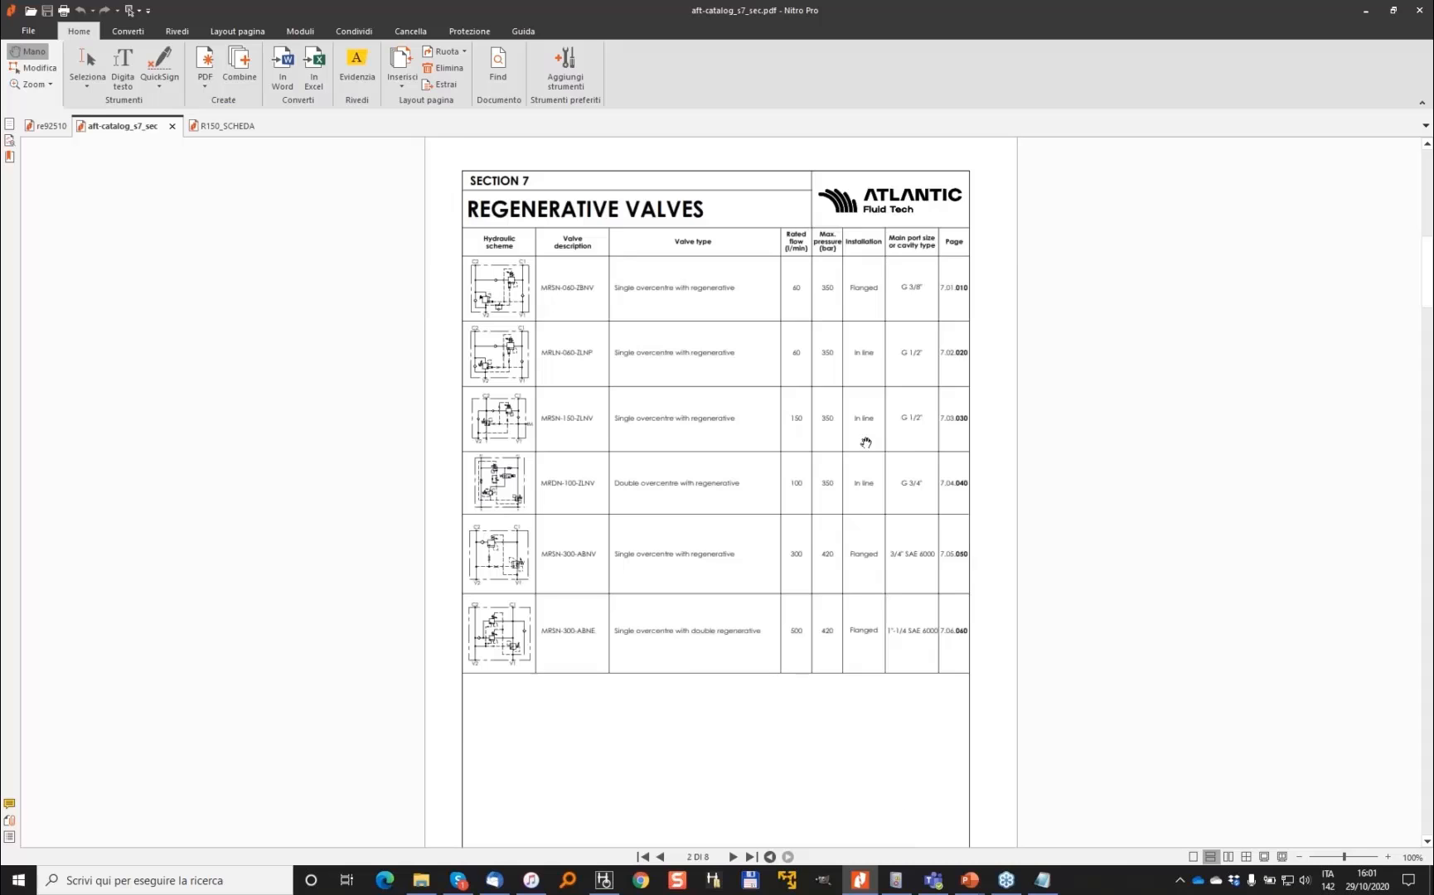
{"action": "scroll", "coordinate": [500, 326], "scroll_direction": "down", "scroll_amount": 7}
{"action": "scroll", "coordinate": [500, 326], "scroll_direction": "down", "scroll_amount": 3}
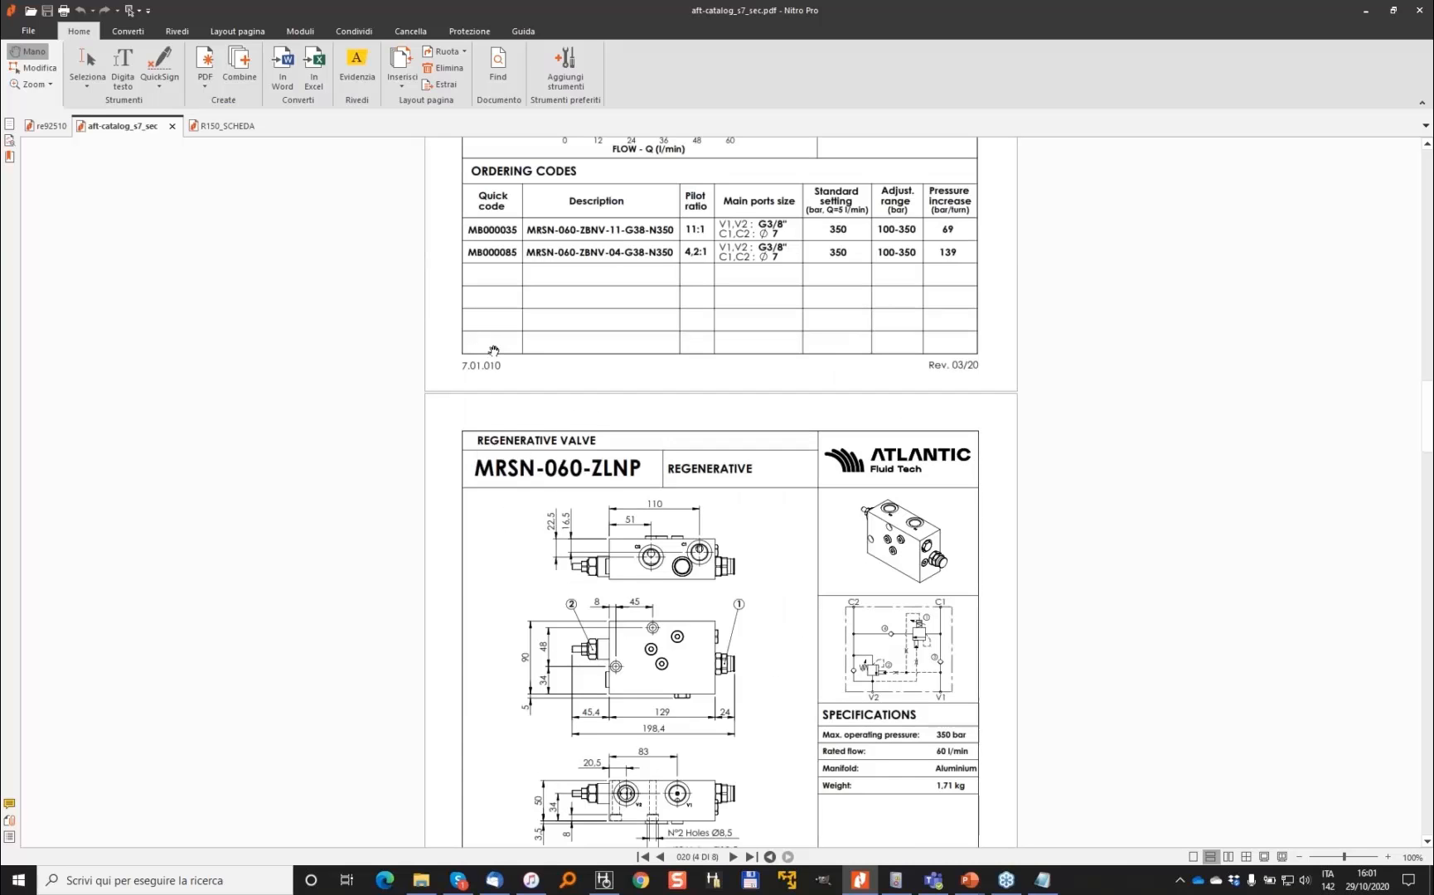
{"action": "scroll", "coordinate": [444, 293], "scroll_direction": "down", "scroll_amount": 5}
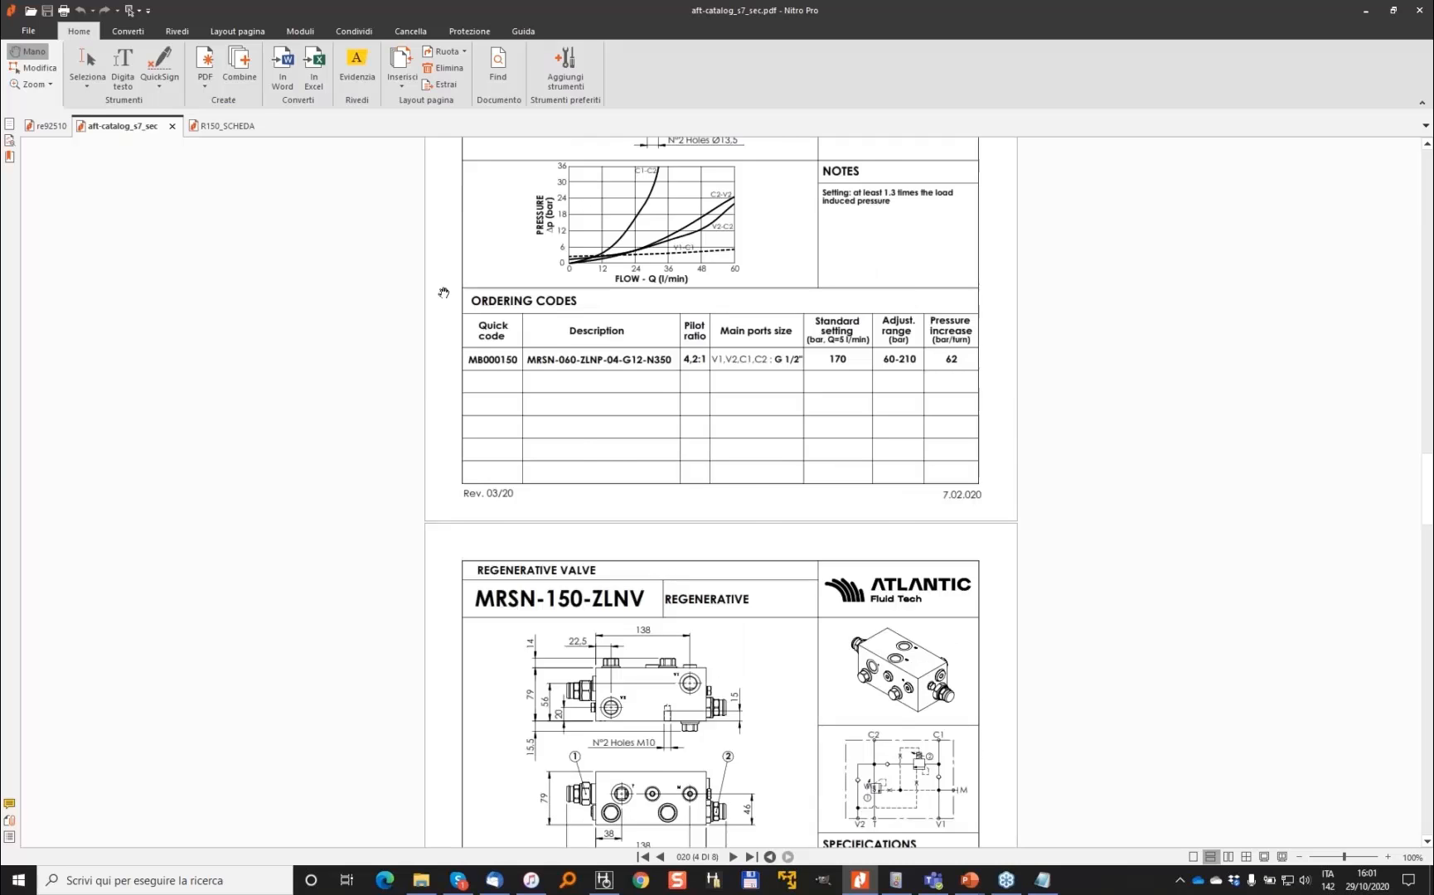
Examine both pages of the R150_SCHEDA valve data sheet and return to the re92510 document
{"action": "key", "text": "ctrl+Tab"}
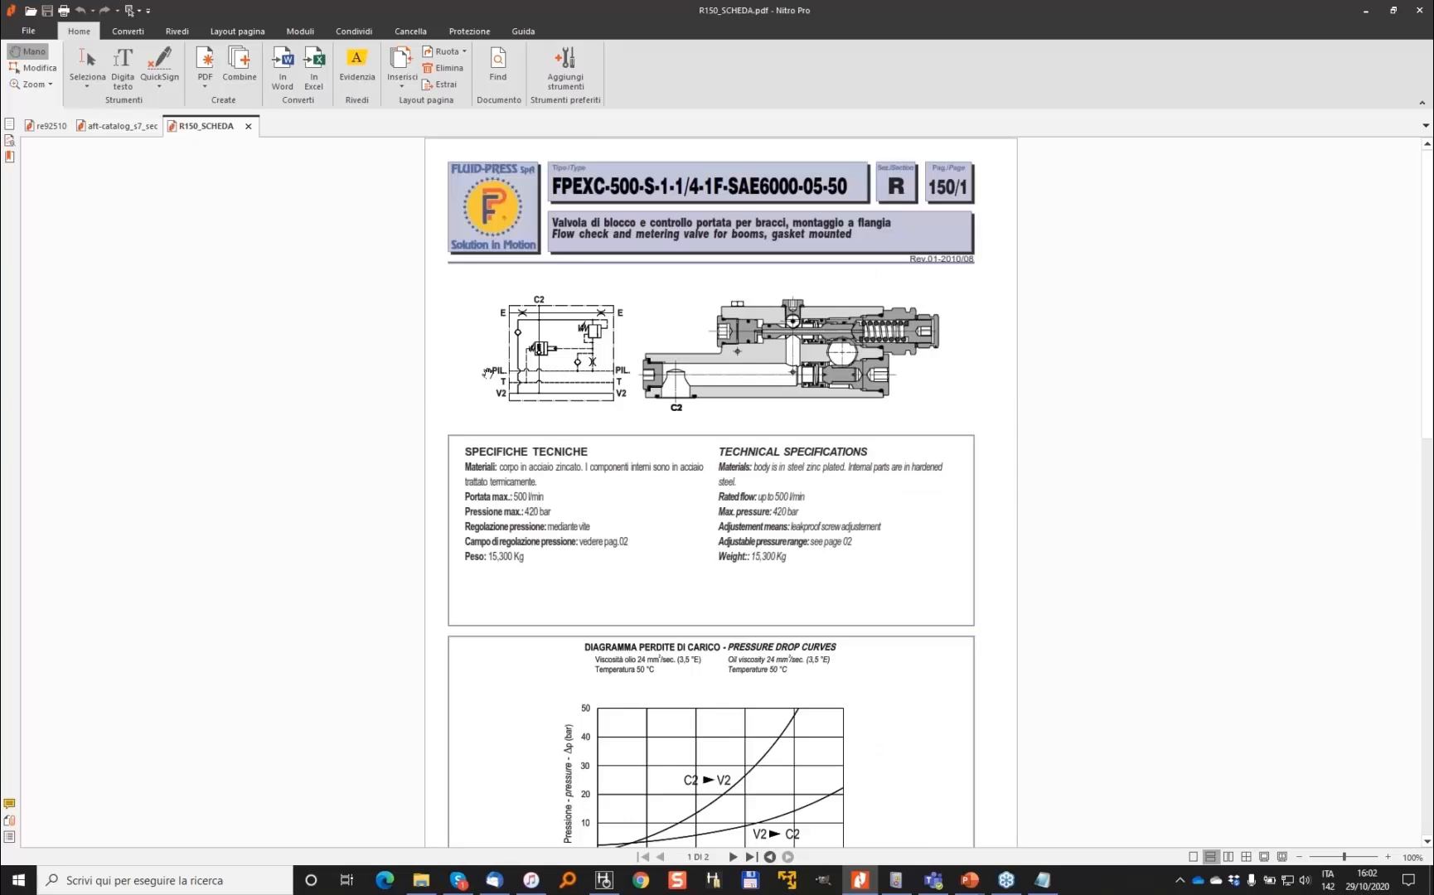
{"action": "scroll", "coordinate": [563, 451], "scroll_direction": "down", "scroll_amount": 8}
{"action": "scroll", "coordinate": [563, 452], "scroll_direction": "down", "scroll_amount": 2}
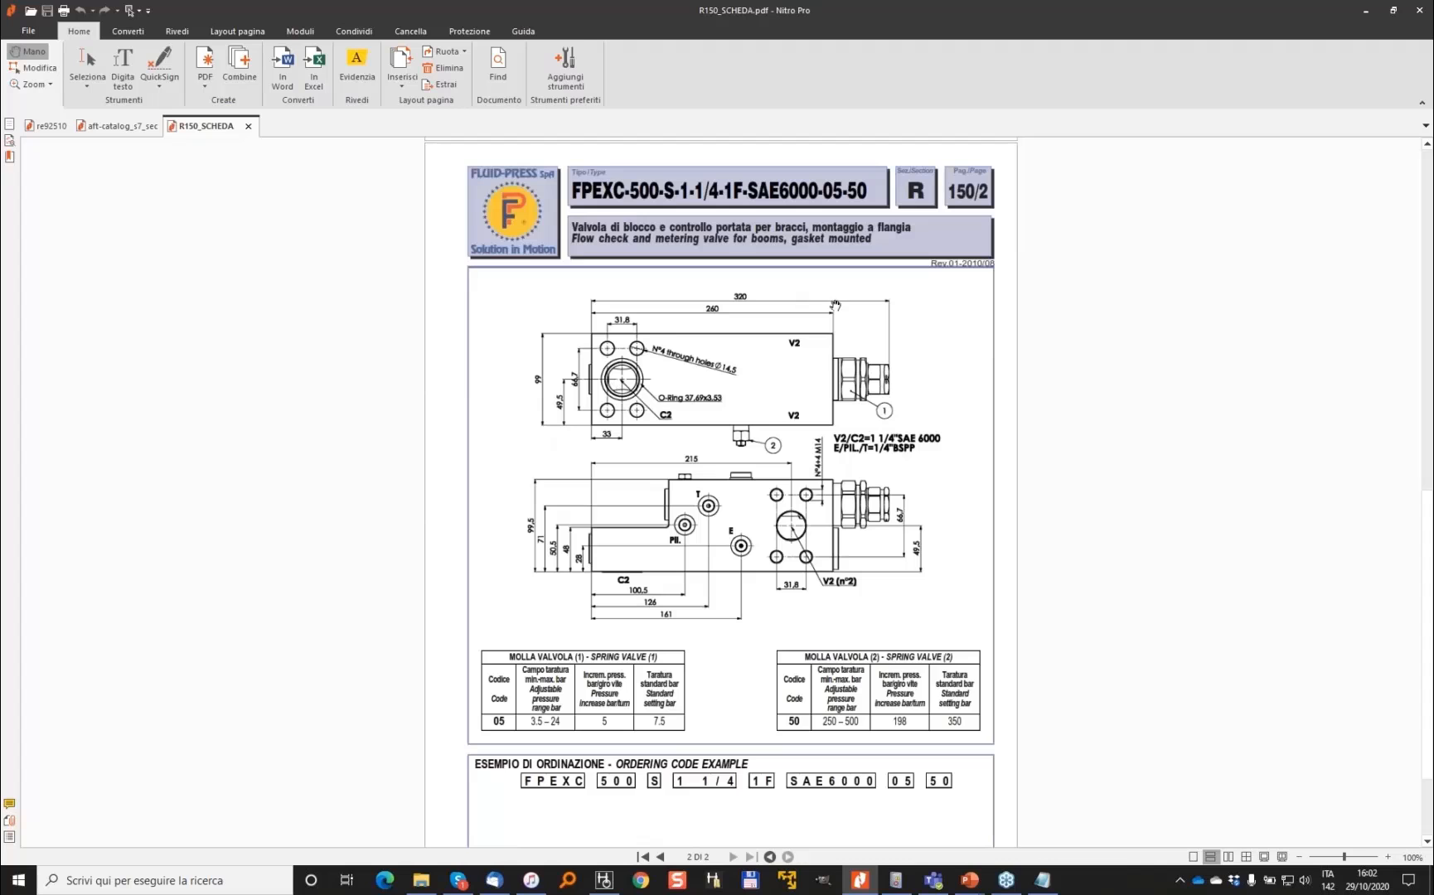
{"action": "left_click", "coordinate": [41, 131]}
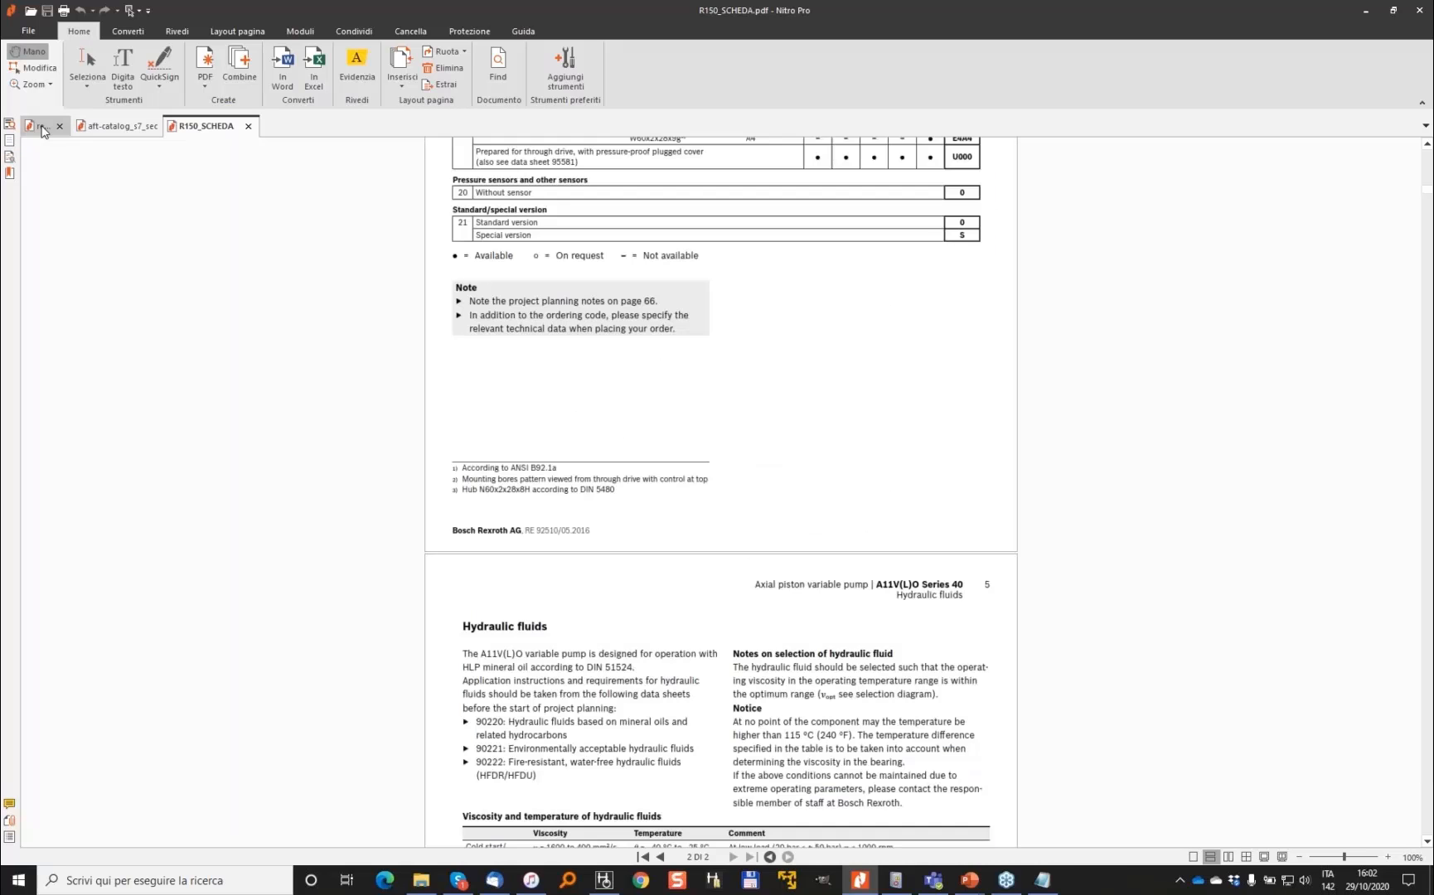
{"action": "mouse_move", "coordinate": [1043, 885]}
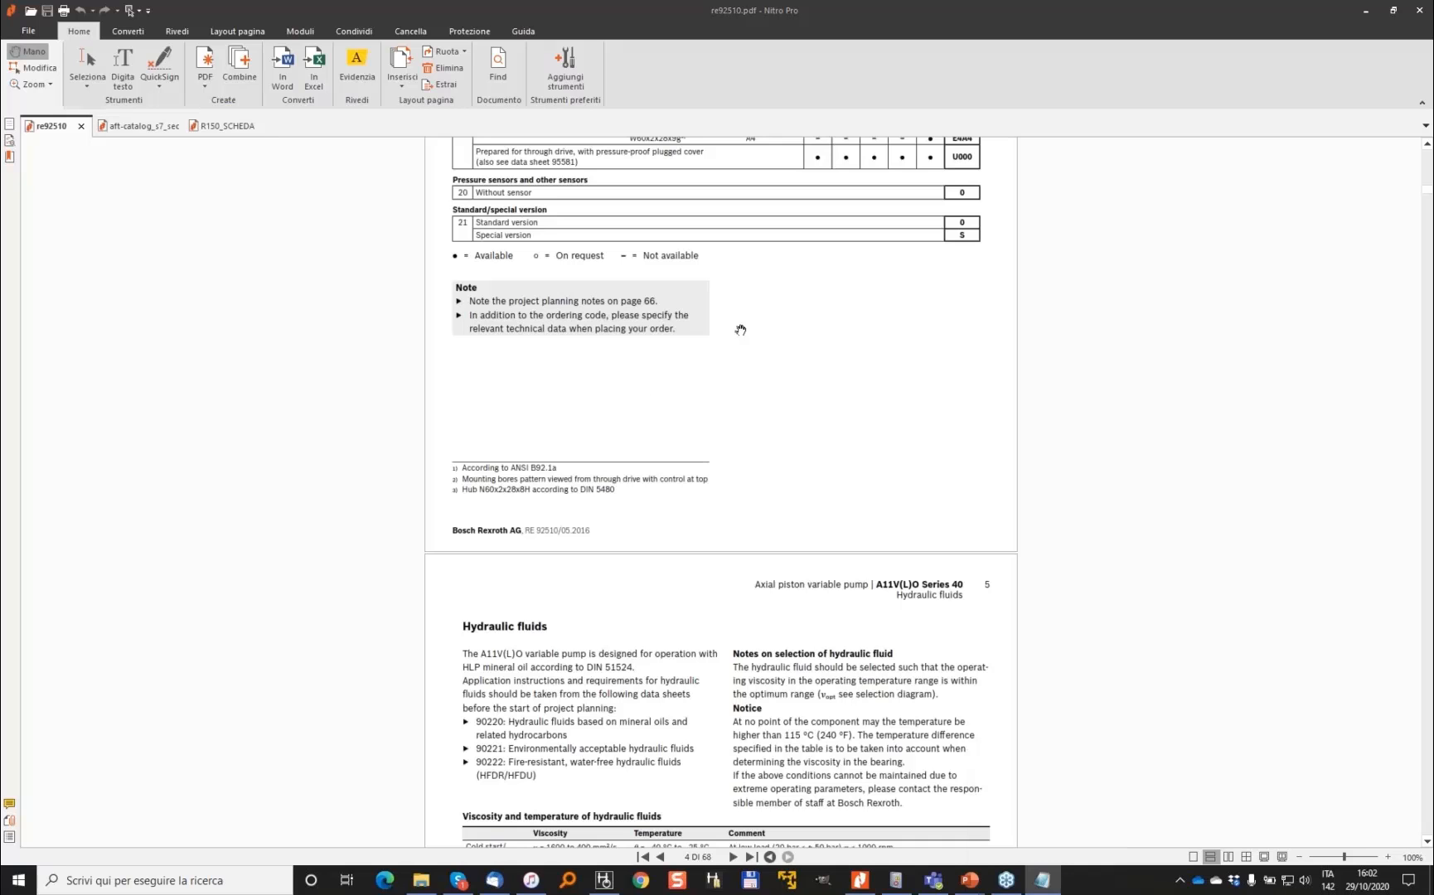
{"action": "scroll", "coordinate": [772, 462], "scroll_direction": "up", "scroll_amount": 2}
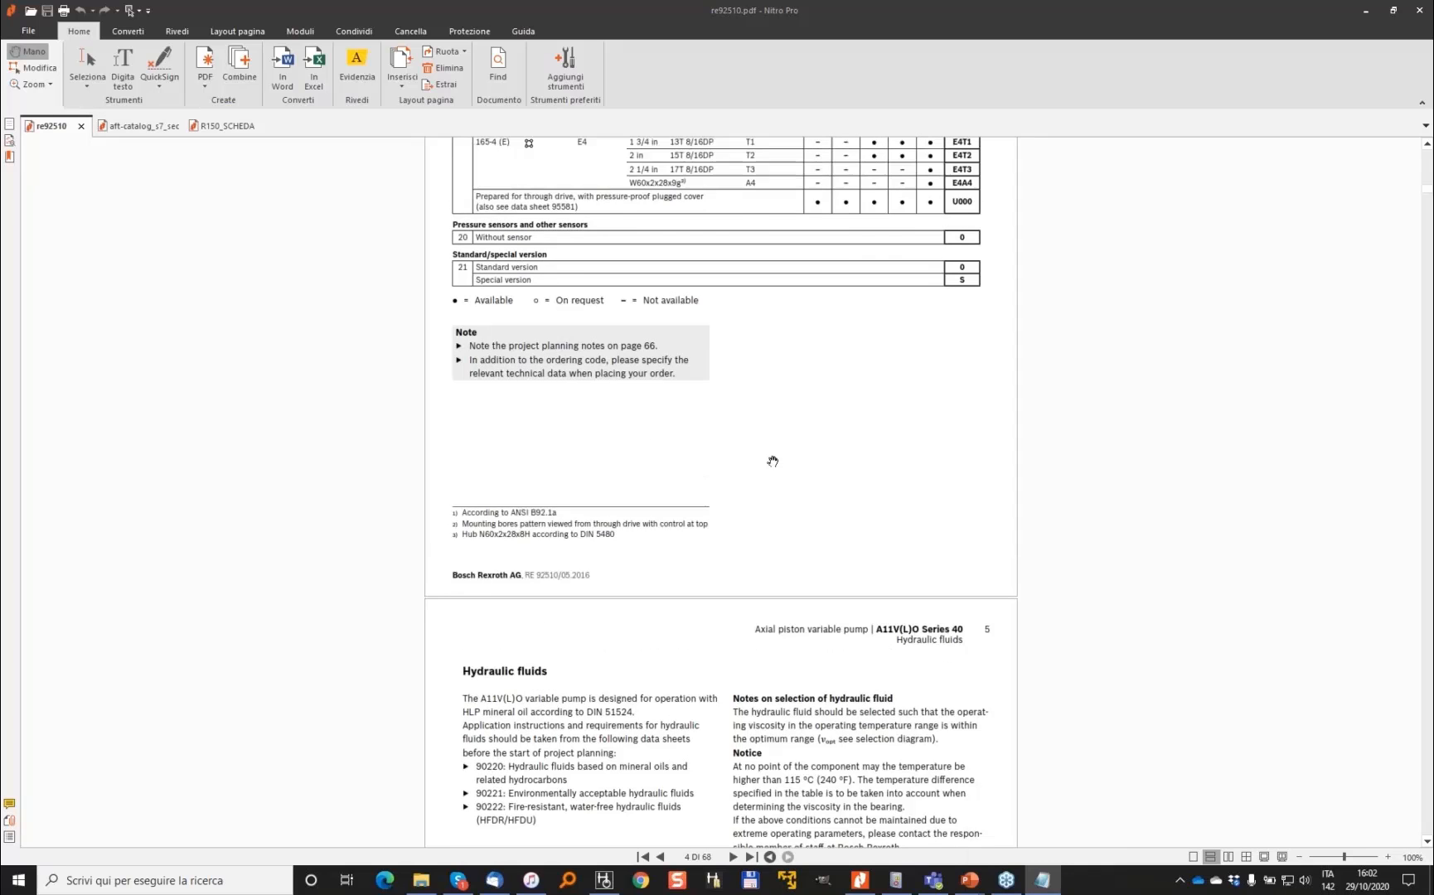
Switch to HyDraw CAD and choose re92510.pdf from the PDF Images folder as the file for PDF Import
{"action": "left_click", "coordinate": [603, 881]}
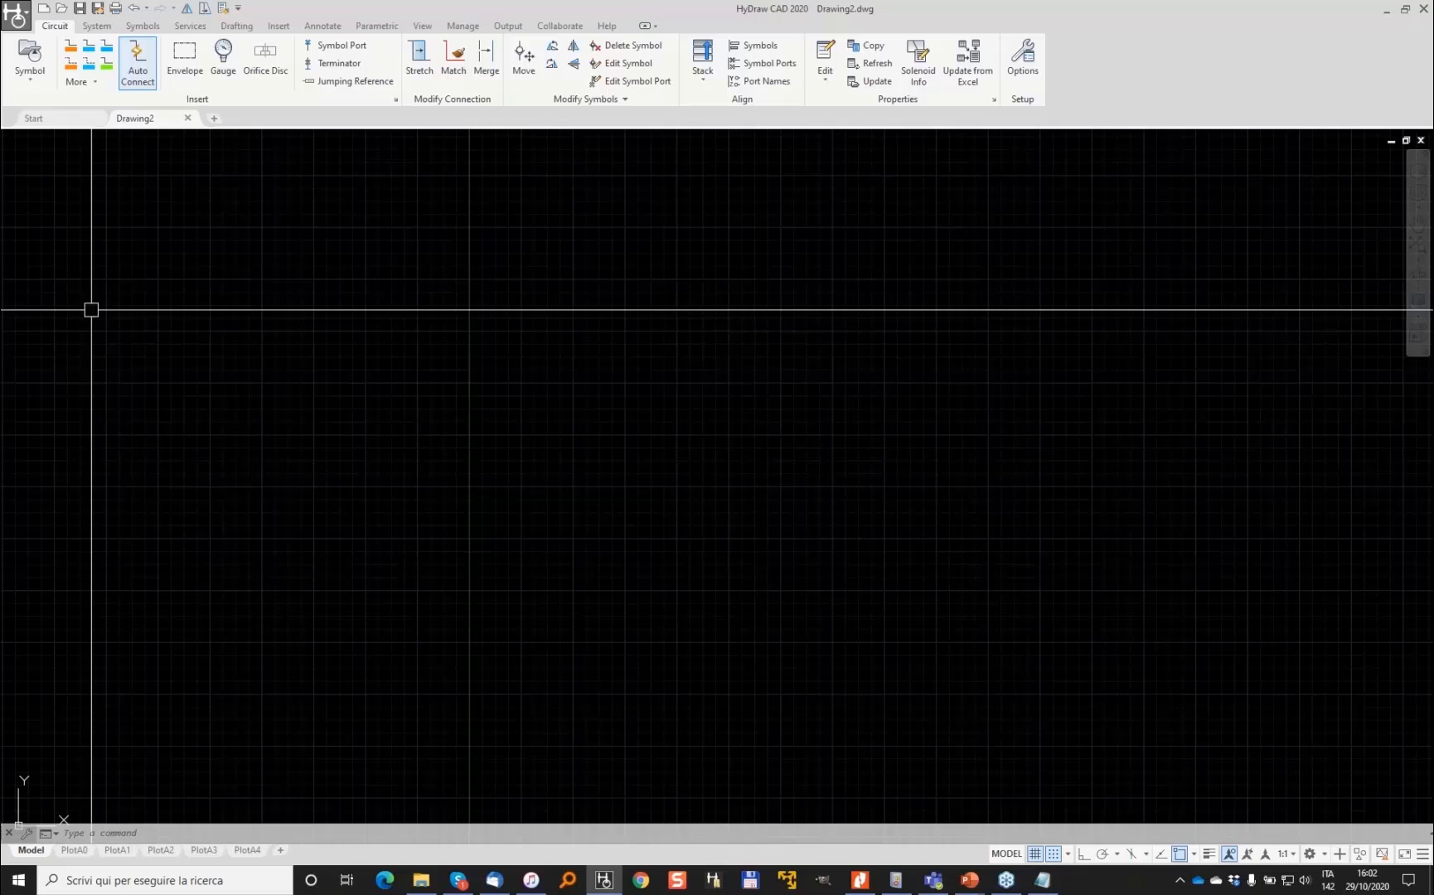
{"action": "scroll", "coordinate": [512, 360], "scroll_direction": "down", "scroll_amount": 5}
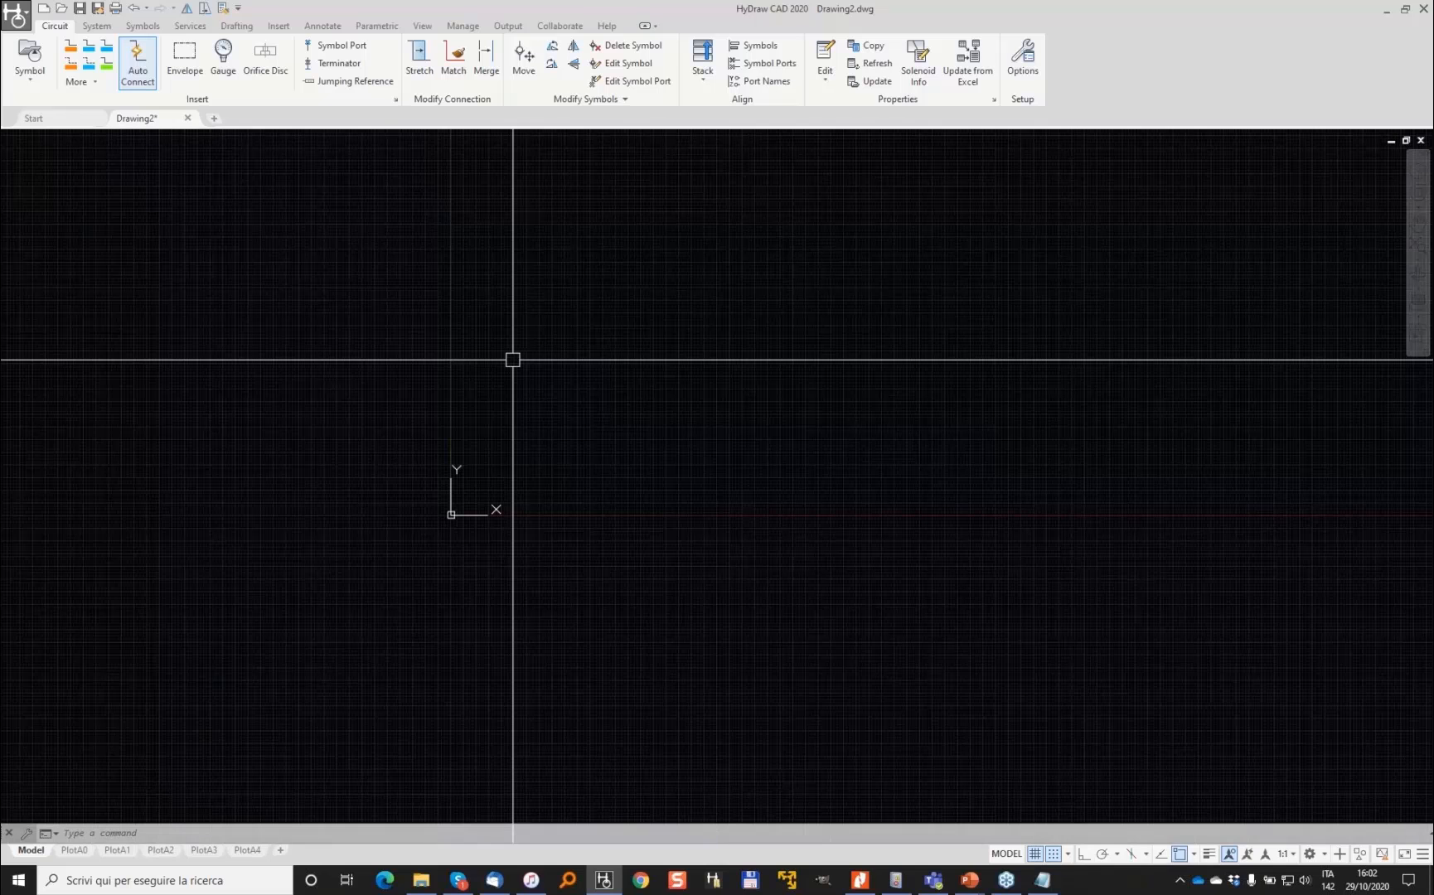
{"action": "scroll", "coordinate": [512, 360], "scroll_direction": "up", "scroll_amount": 3}
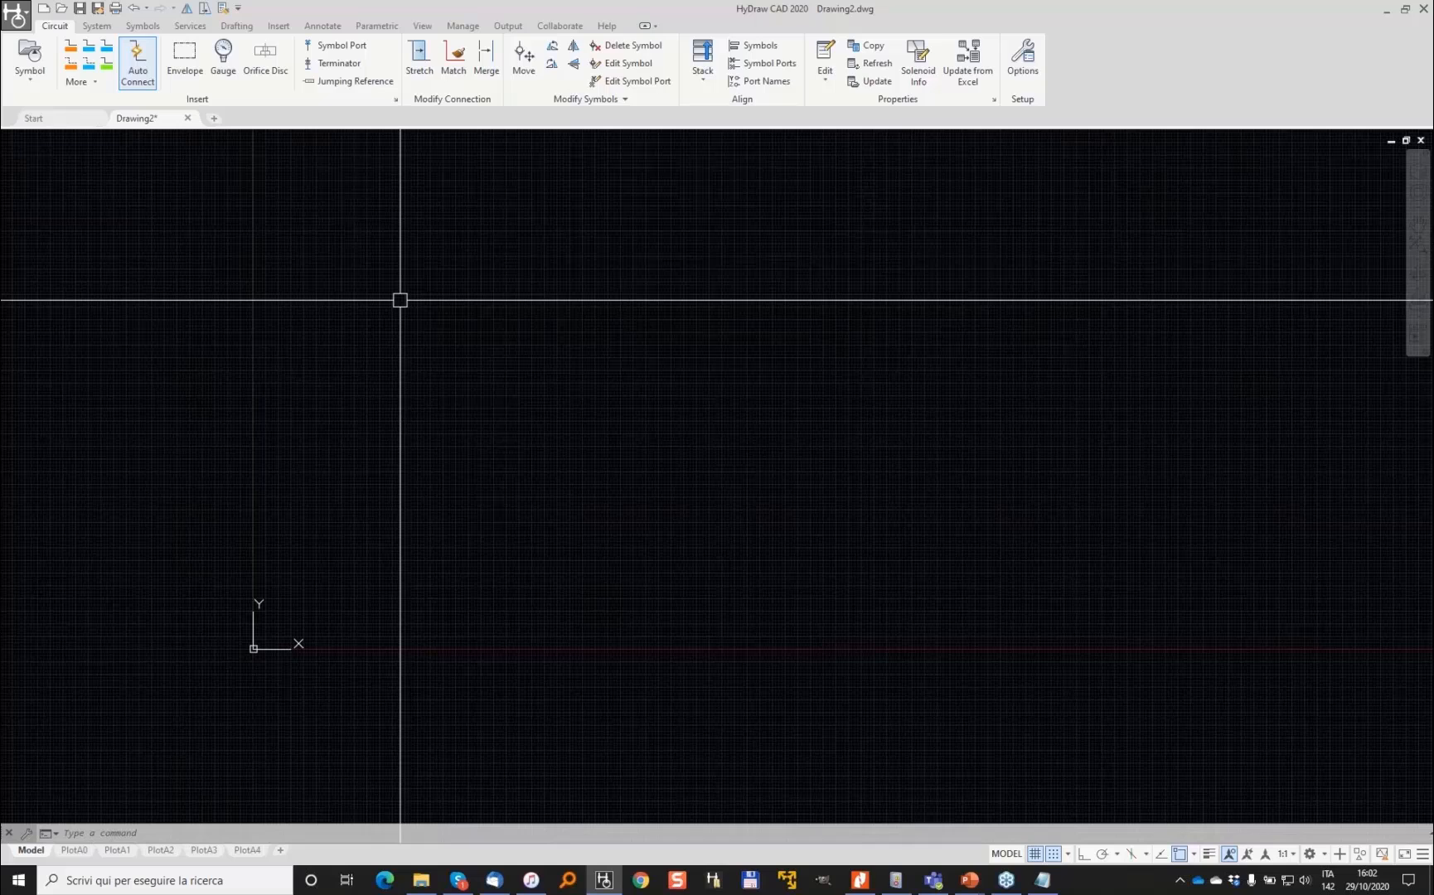
{"action": "left_click", "coordinate": [277, 26]}
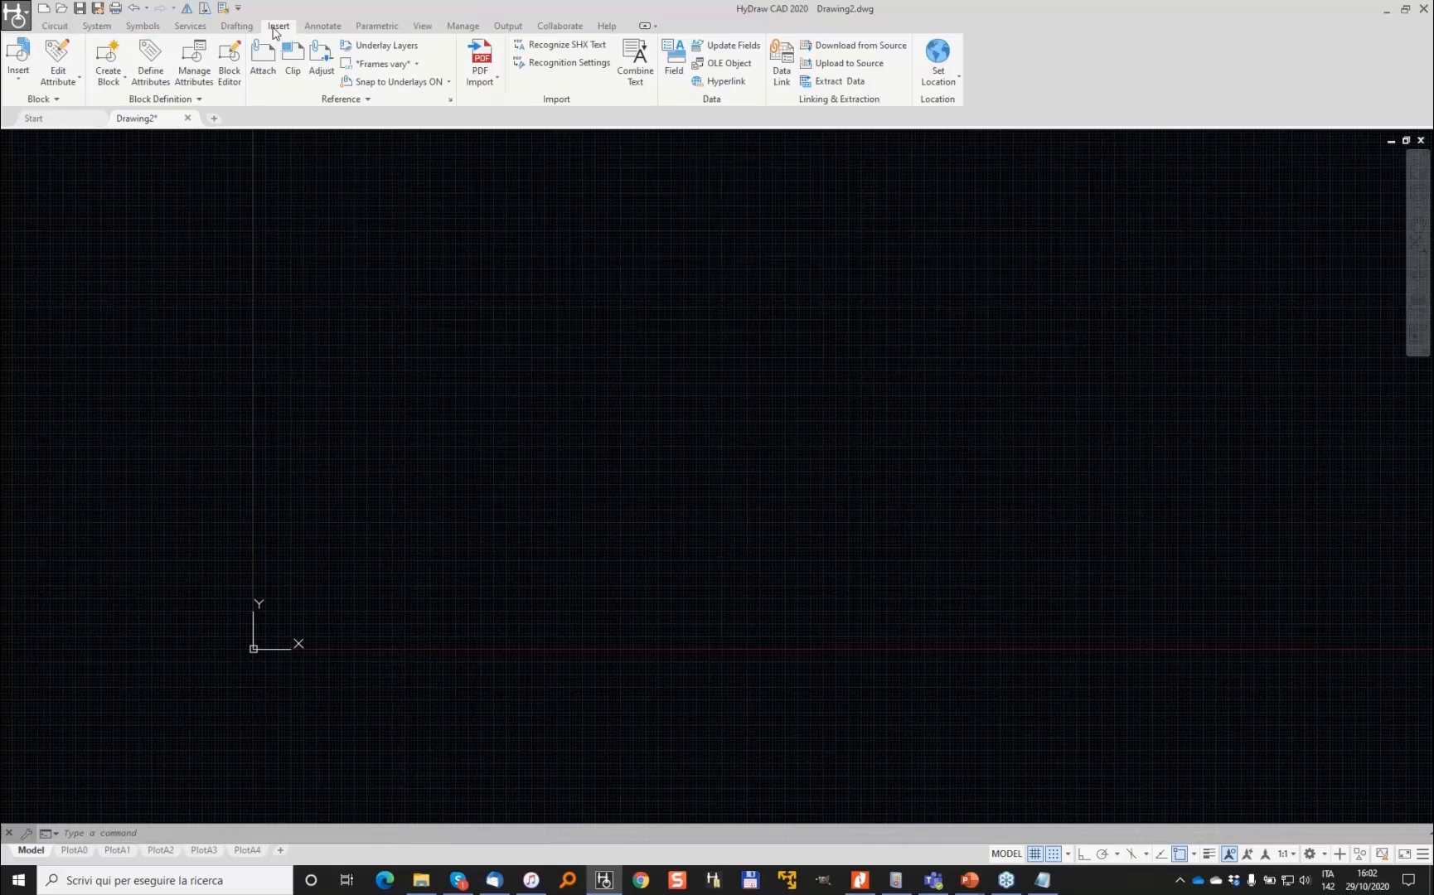
{"action": "left_click", "coordinate": [480, 58]}
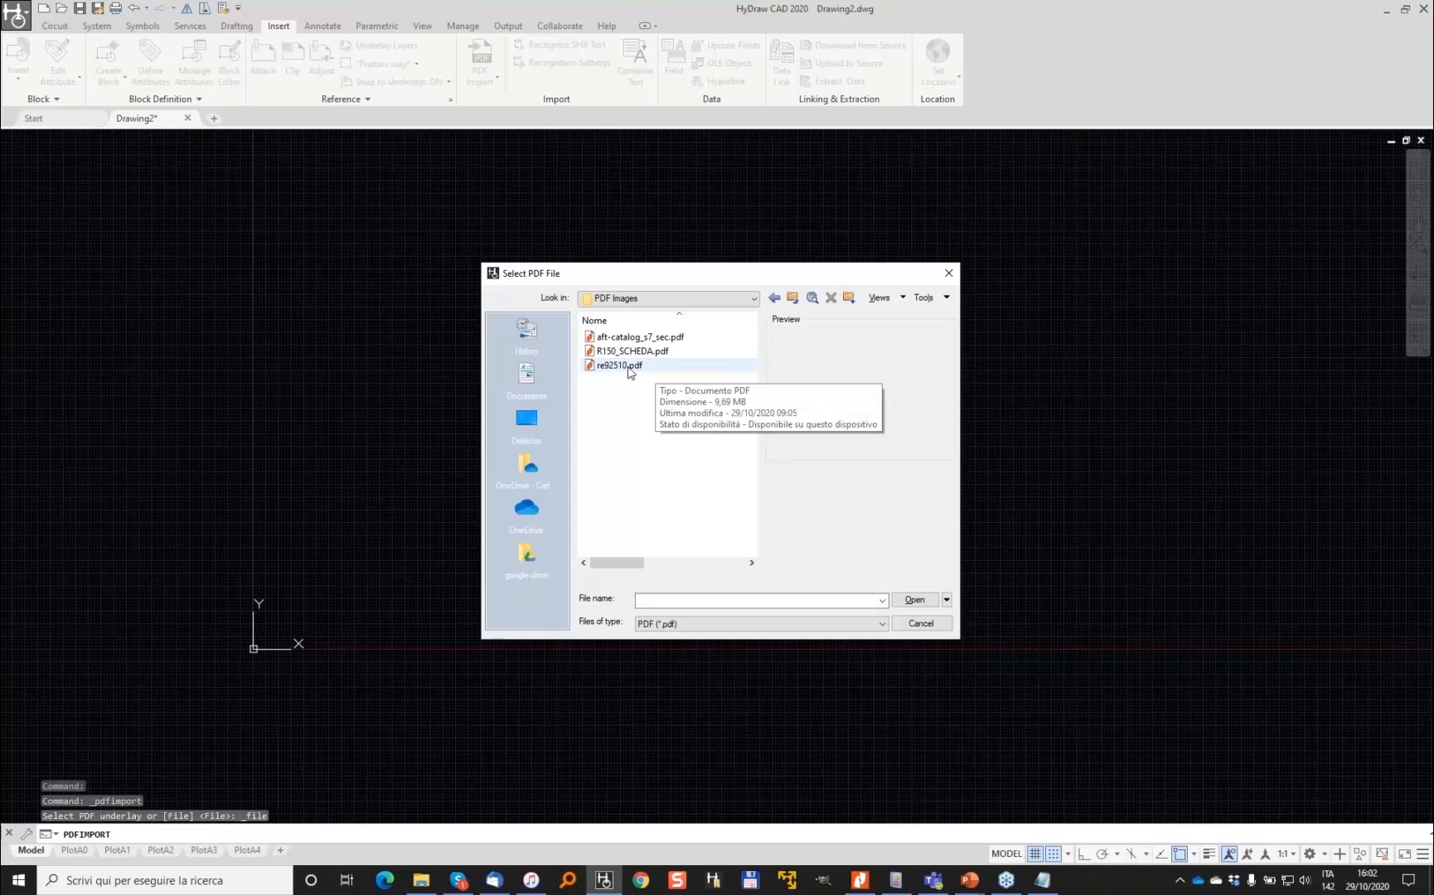
{"action": "left_click", "coordinate": [627, 364]}
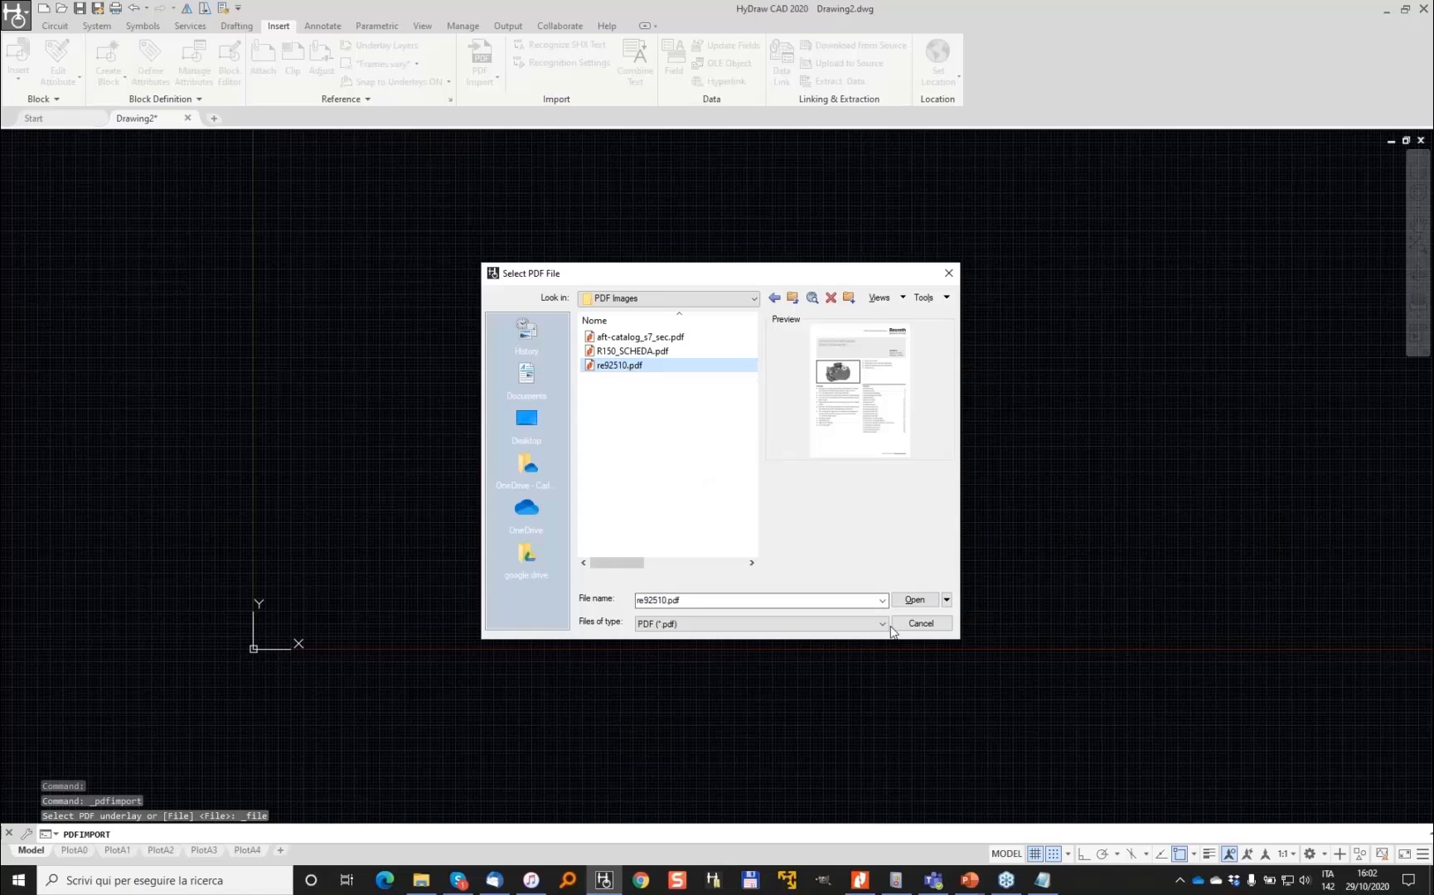
{"action": "left_click", "coordinate": [914, 600]}
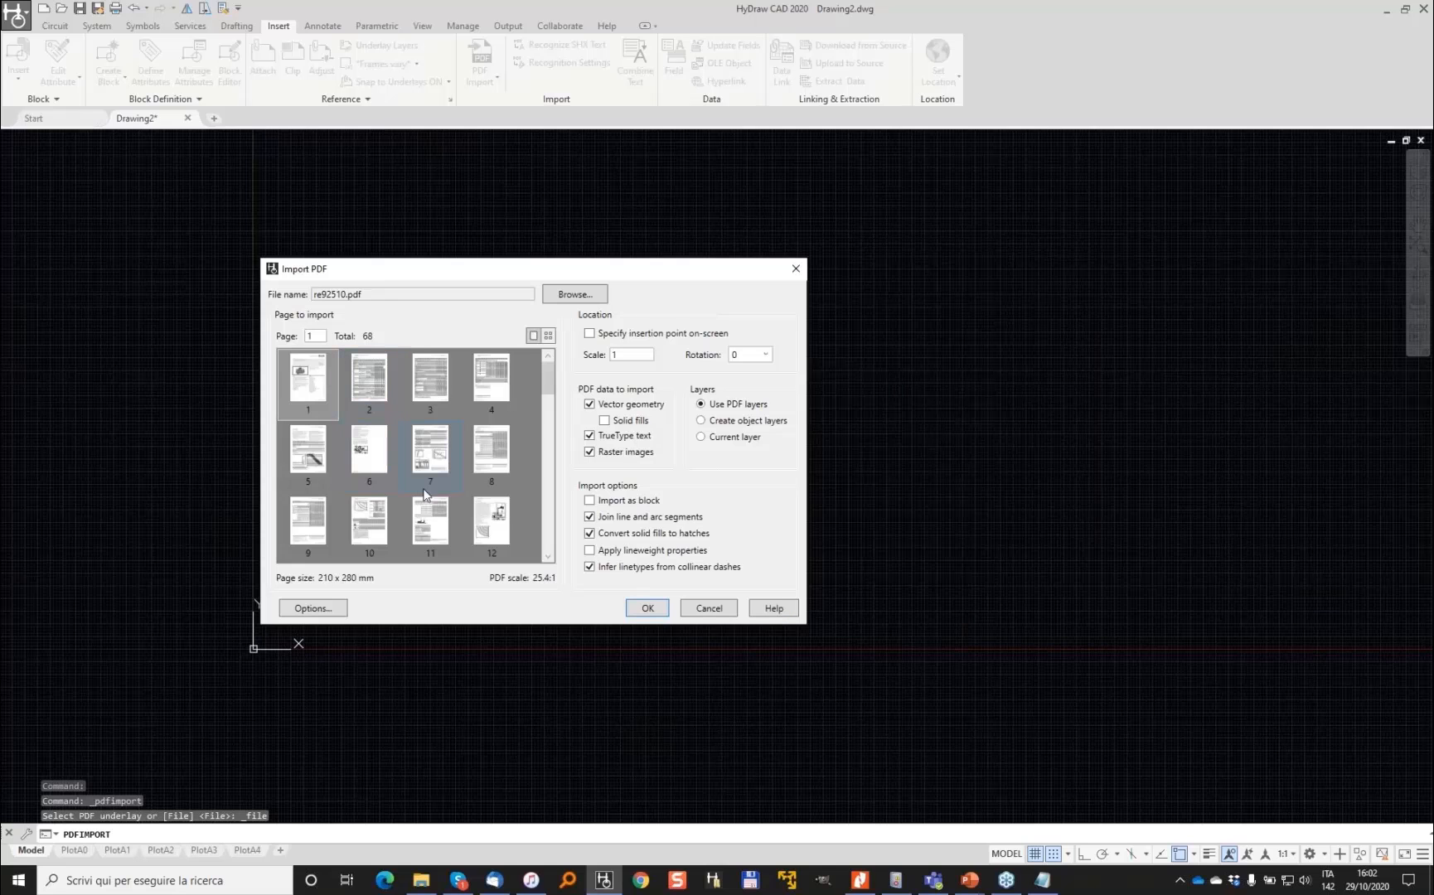
Import page 12 of the PDF into the drawing at a scale of 25.4
{"action": "left_click", "coordinate": [491, 521]}
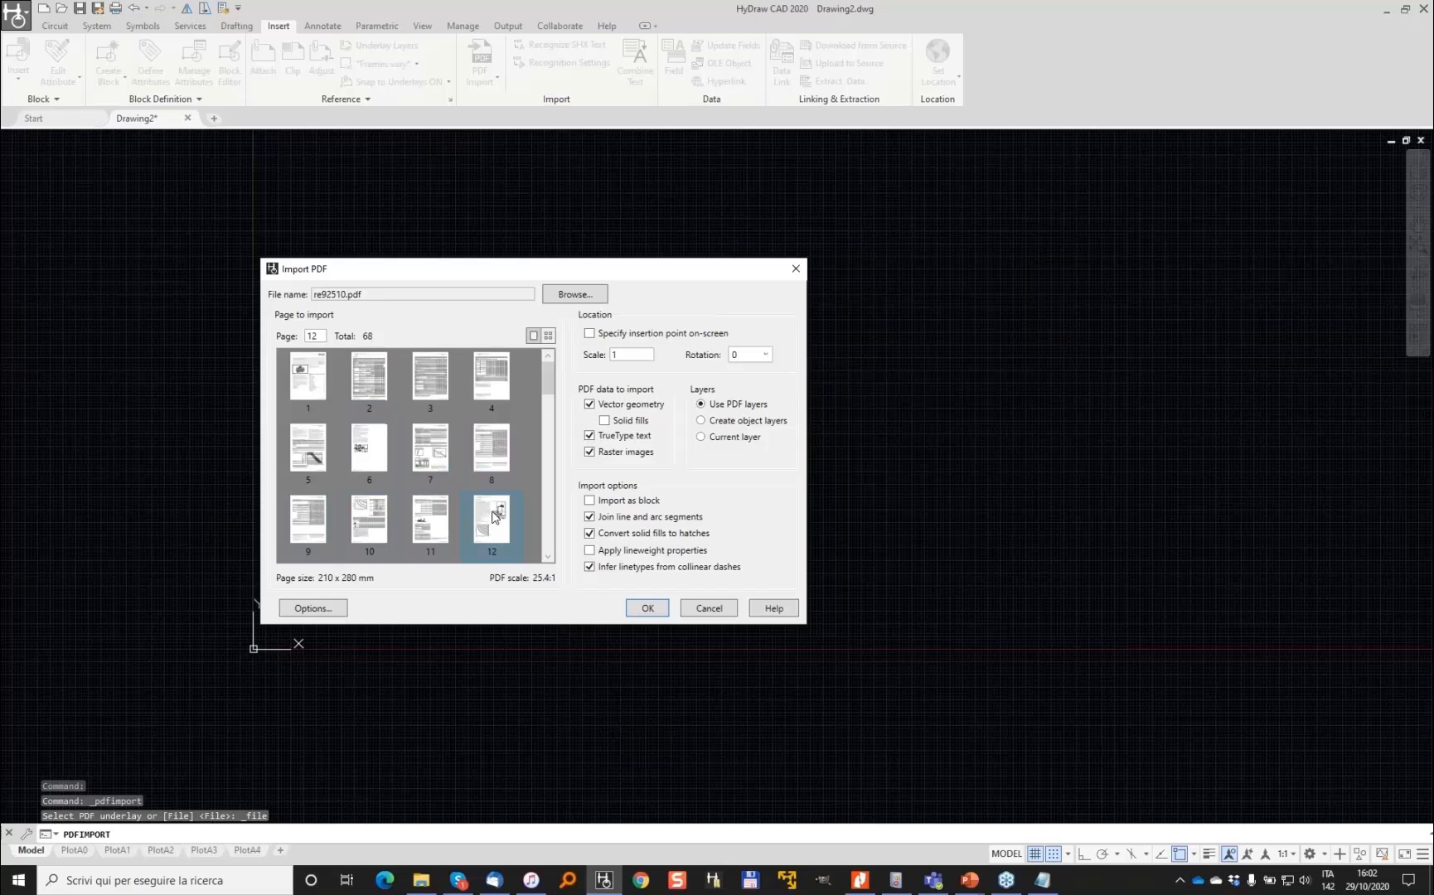
{"action": "left_click", "coordinate": [631, 355]}
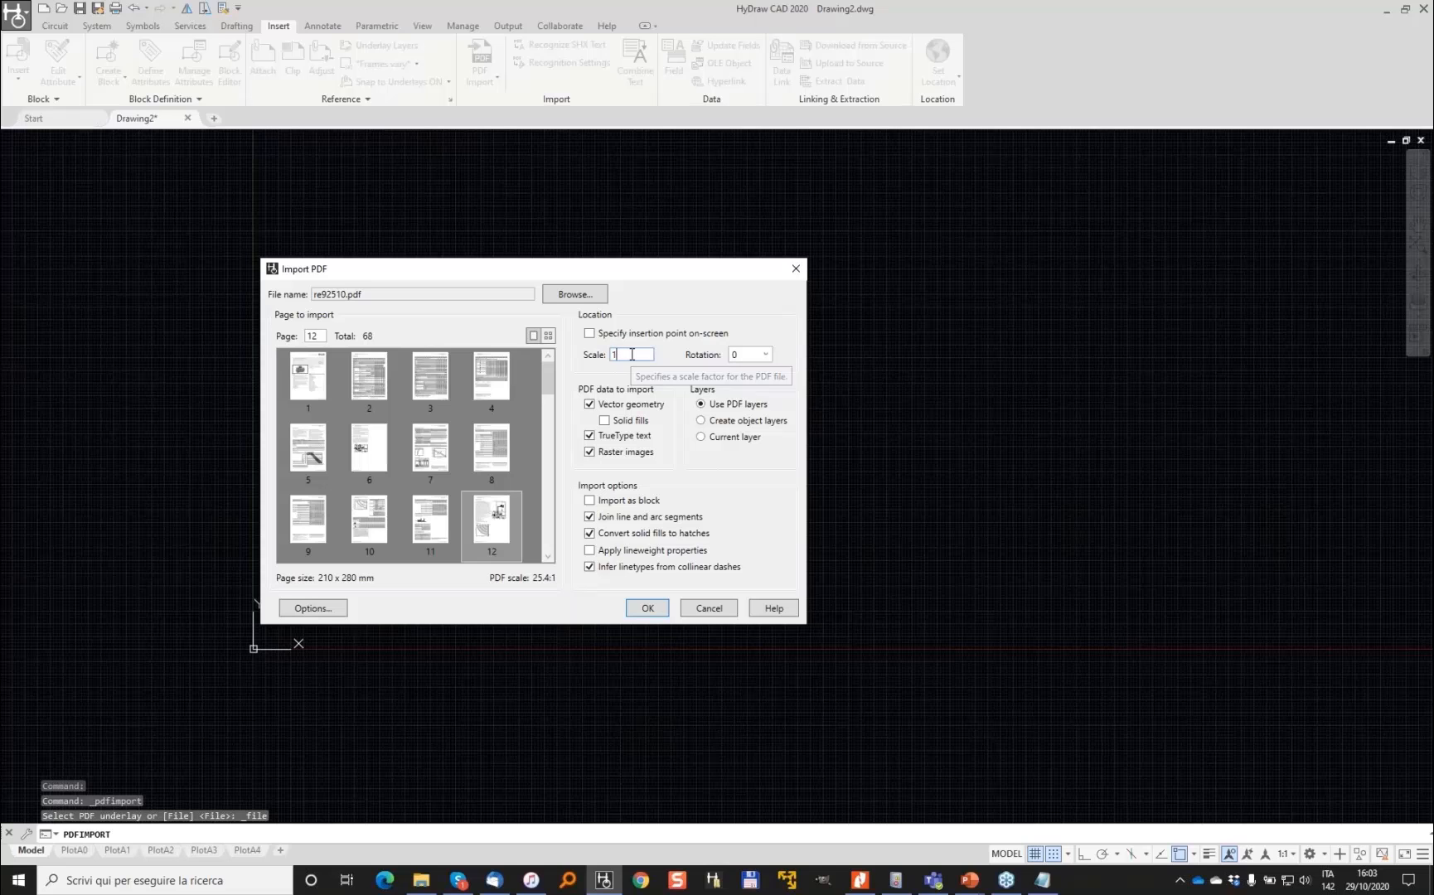
{"action": "type", "text": "25.4"}
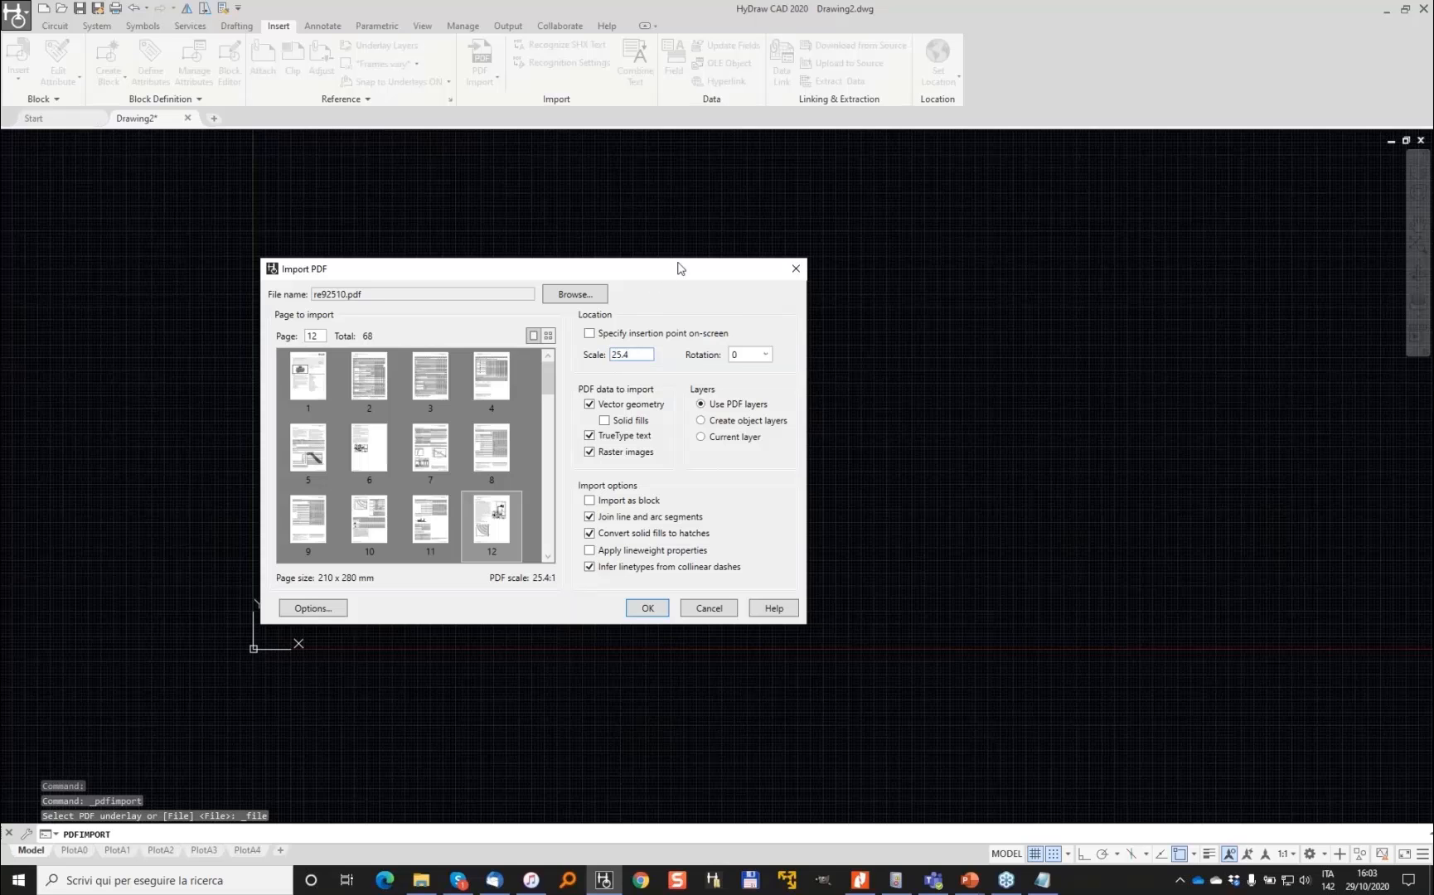
{"action": "left_click_drag", "start_coordinate": [678, 267], "coordinate": [747, 252]}
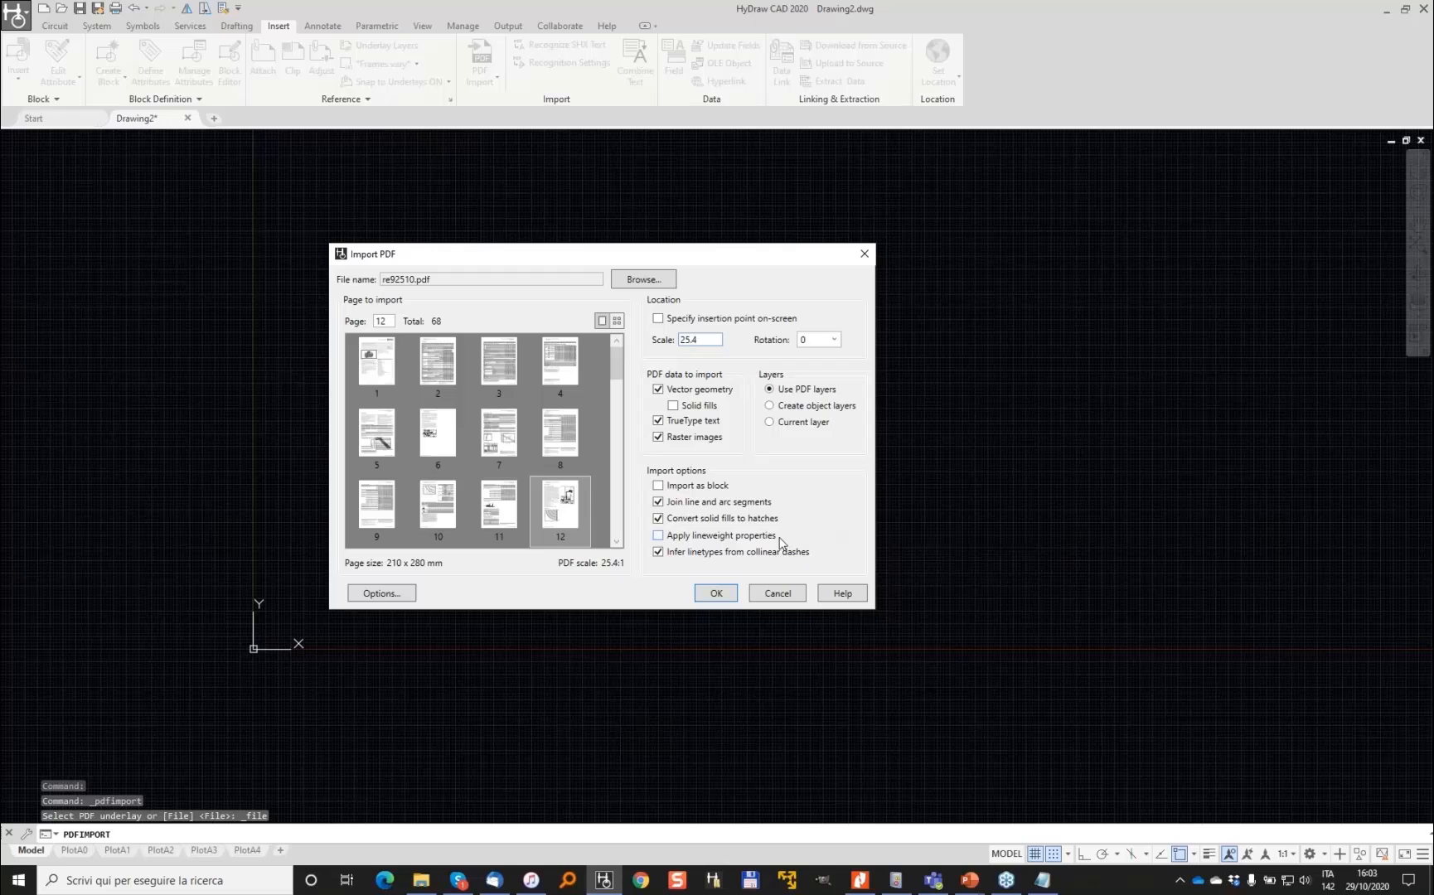
{"action": "left_click", "coordinate": [716, 592]}
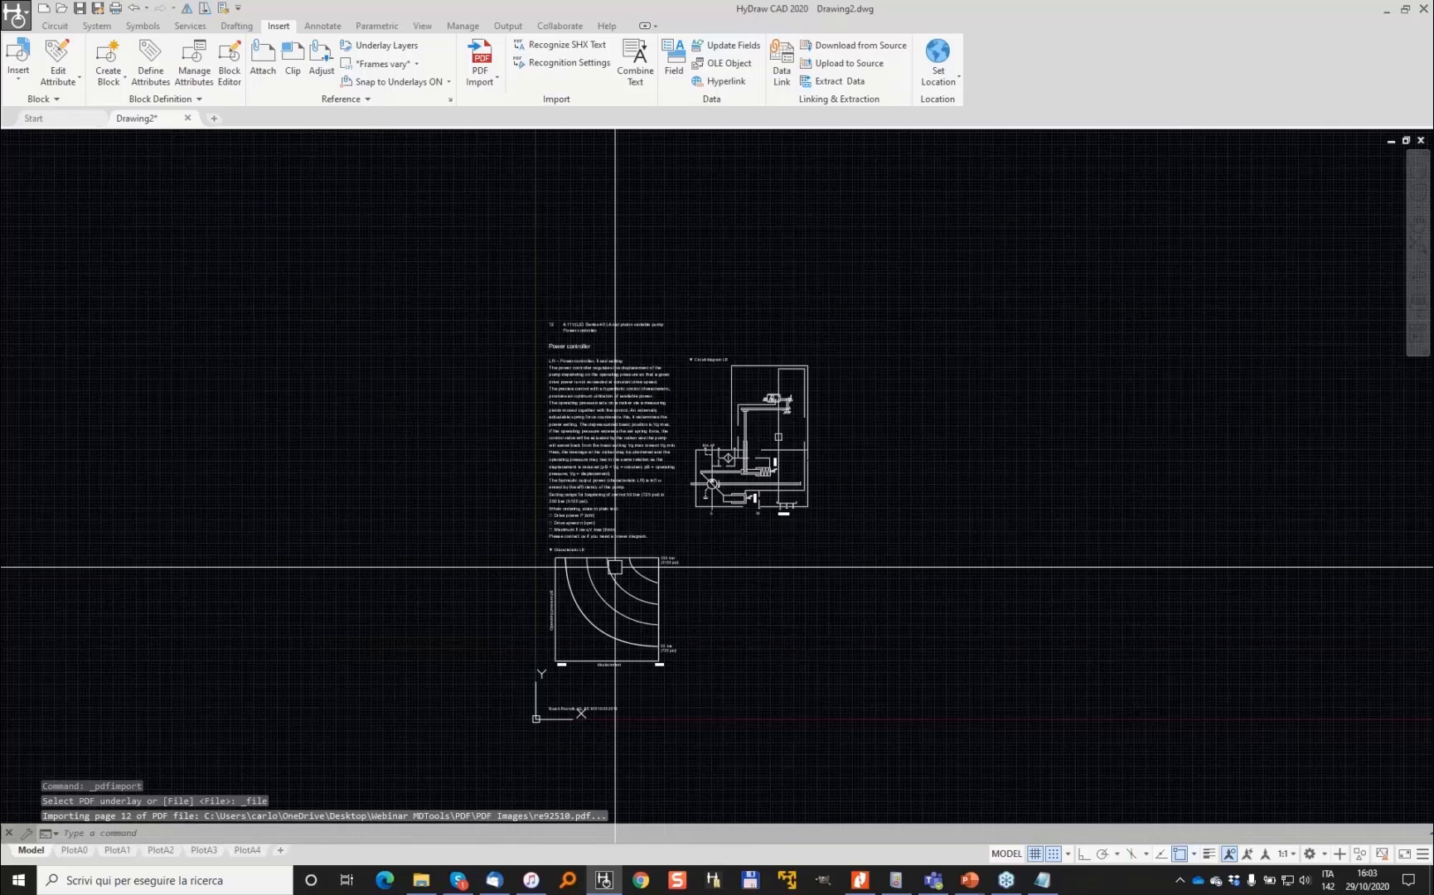
Erase the imported page text and the characteristic LR chart, keeping only the LR circuit diagram, and inspect its linework
{"action": "scroll", "coordinate": [721, 478], "scroll_direction": "up", "scroll_amount": 2}
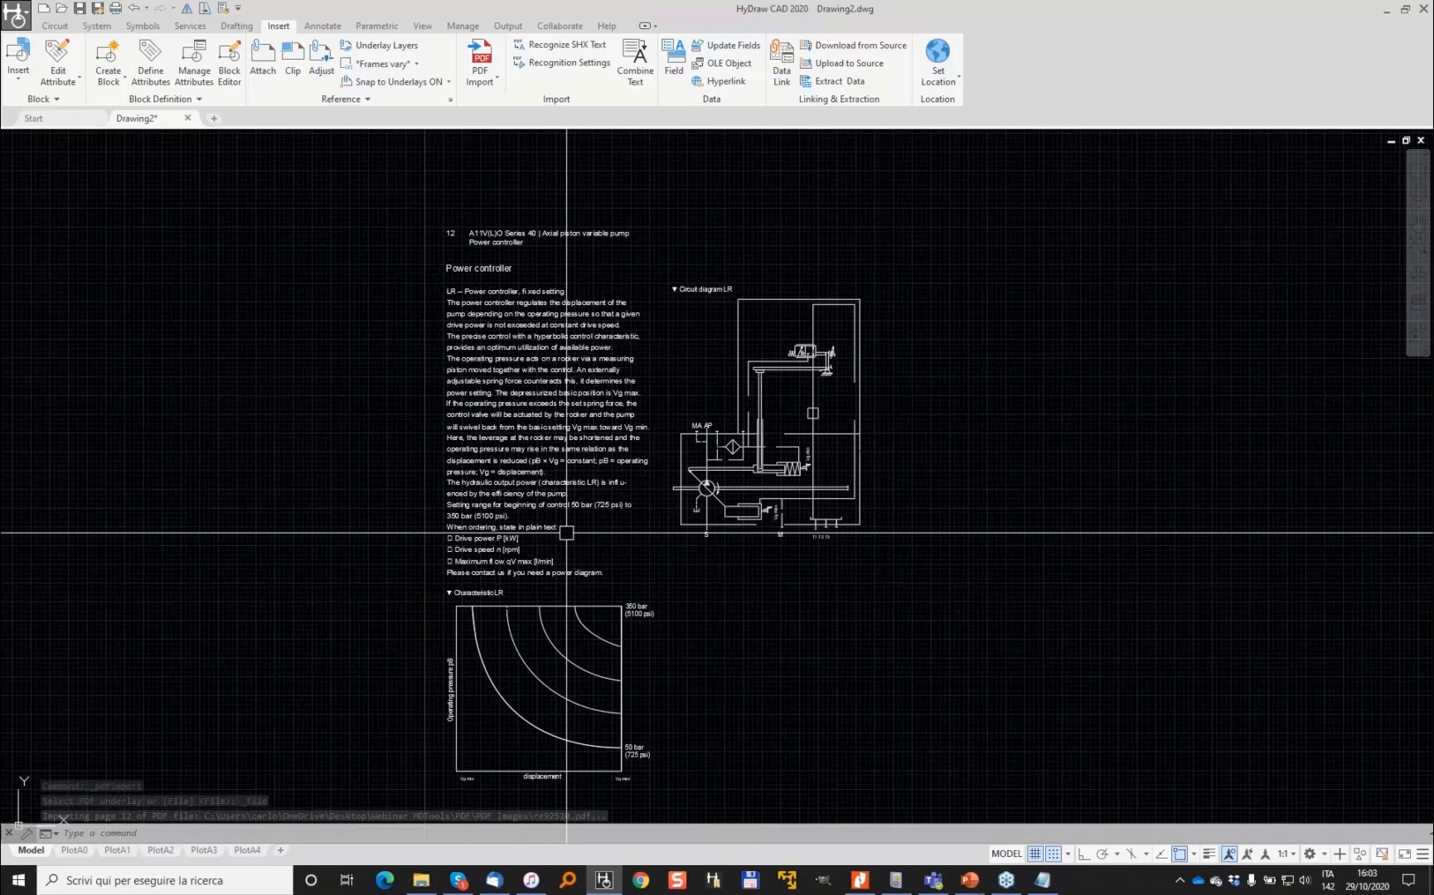
{"action": "middle_click_drag", "start_coordinate": [566, 533], "coordinate": [521, 557]}
{"action": "left_click", "coordinate": [622, 811]}
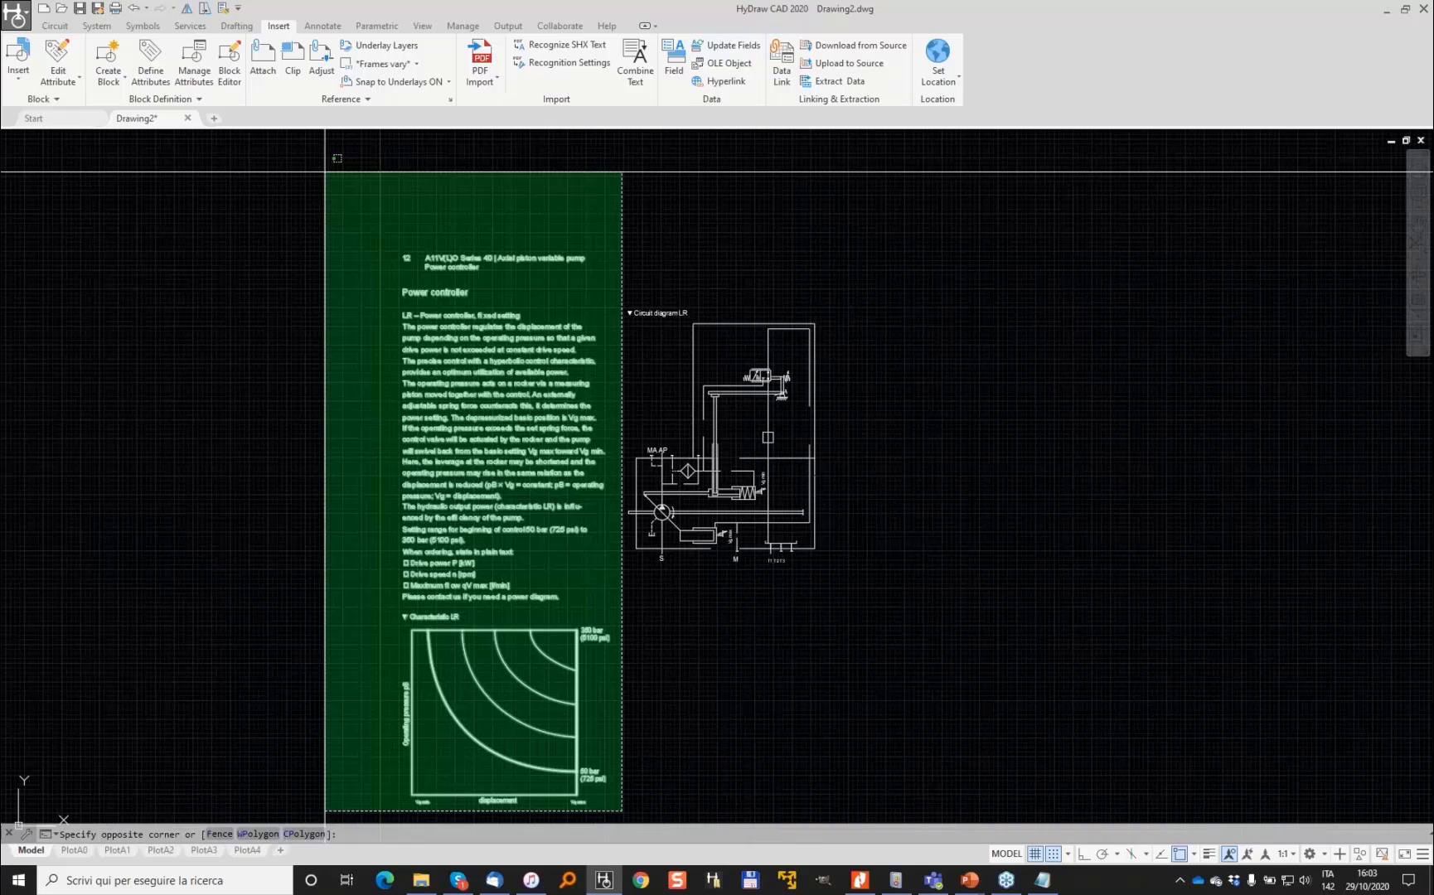
{"action": "key", "text": "Escape"}
{"action": "scroll", "coordinate": [843, 405], "scroll_direction": "up", "scroll_amount": 4}
{"action": "scroll", "coordinate": [623, 323], "scroll_direction": "up", "scroll_amount": 4}
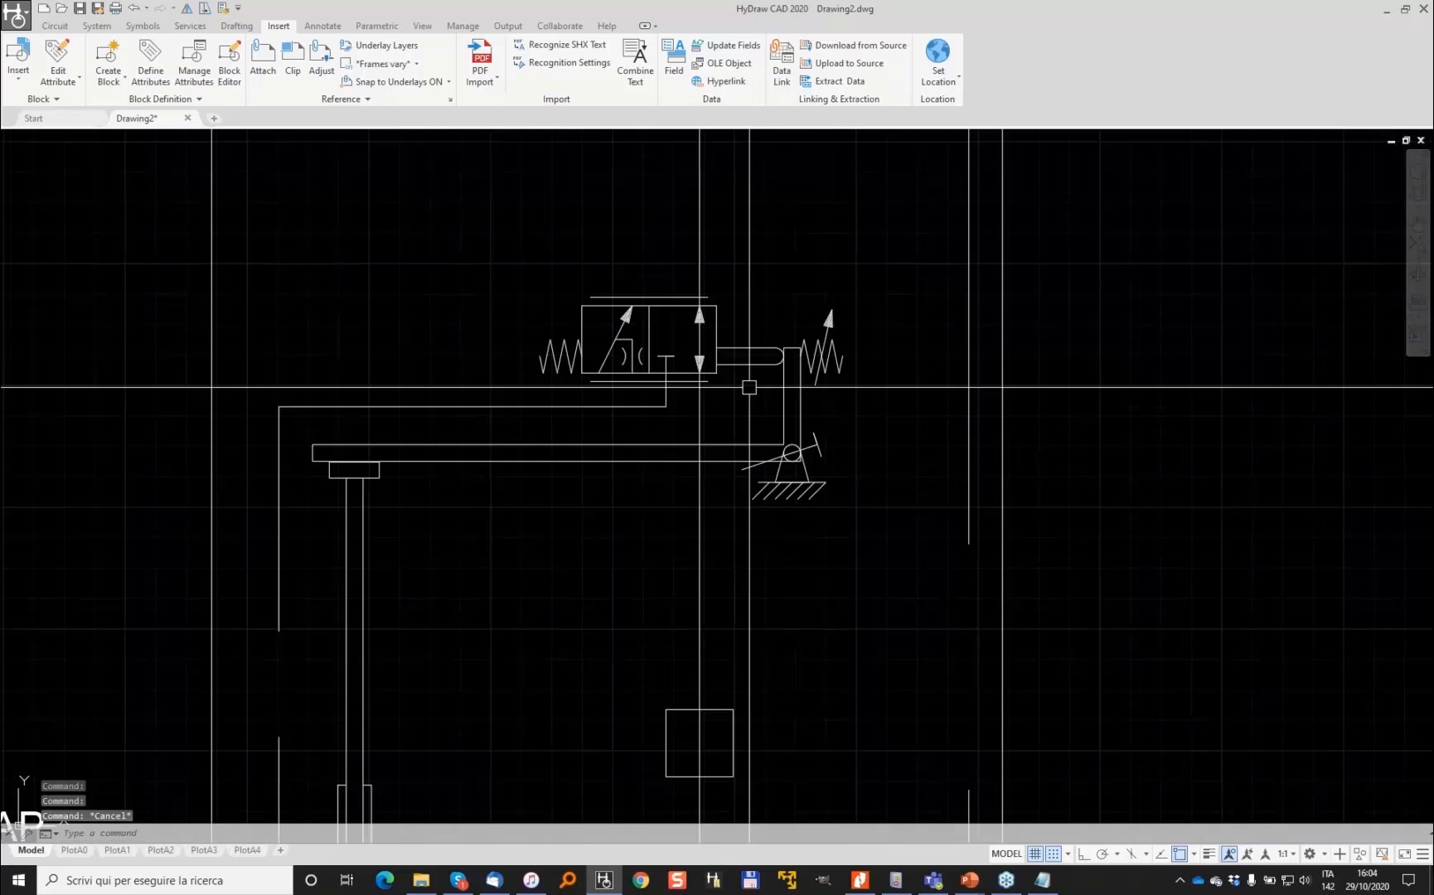
{"action": "scroll", "coordinate": [749, 387], "scroll_direction": "down", "scroll_amount": 4}
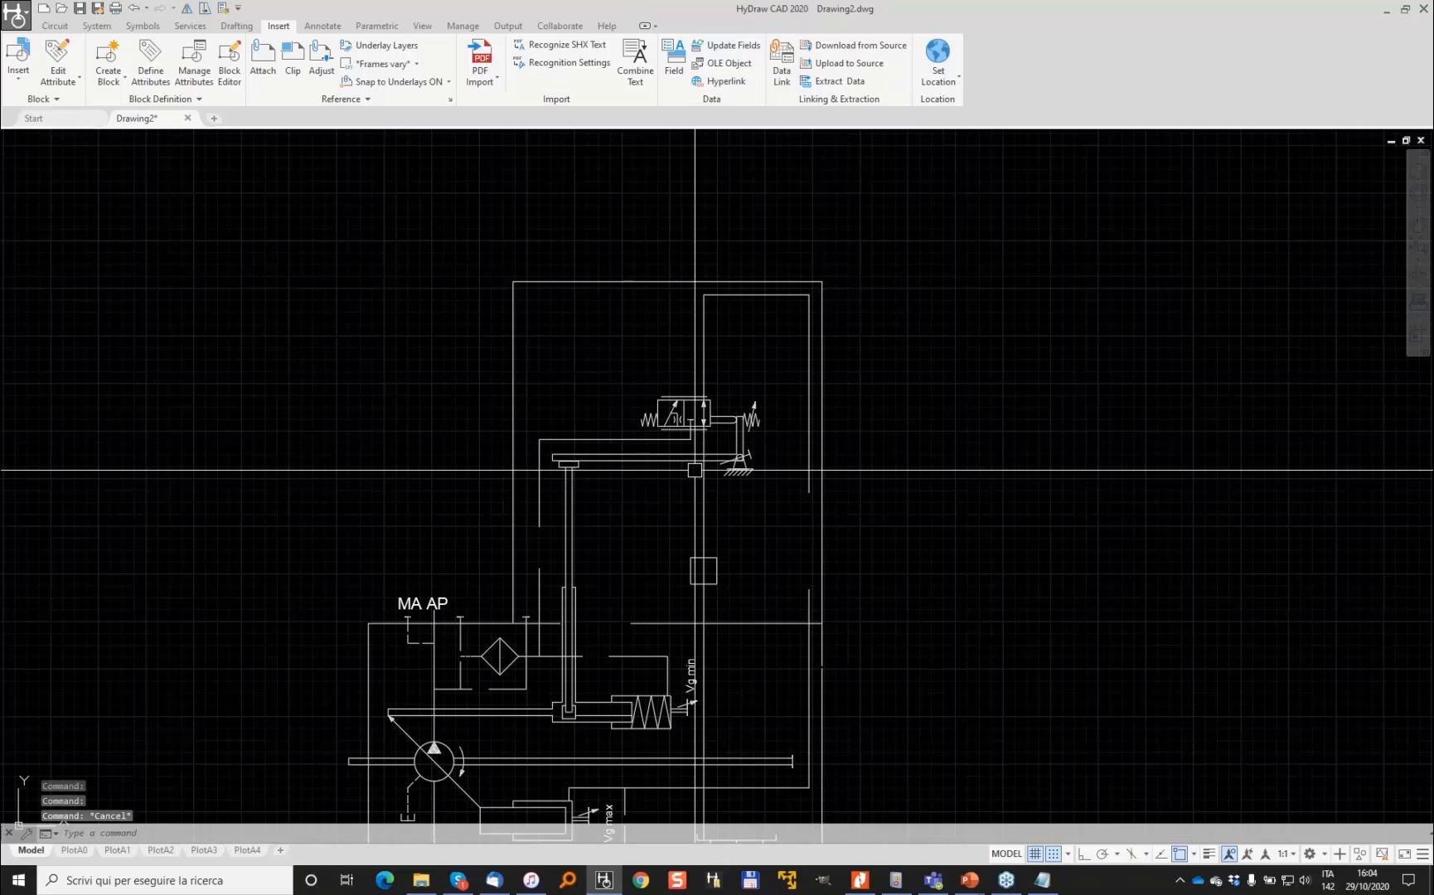
{"action": "scroll", "coordinate": [694, 470], "scroll_direction": "down", "scroll_amount": 2}
{"action": "middle_click_drag", "start_coordinate": [694, 470], "coordinate": [589, 316]}
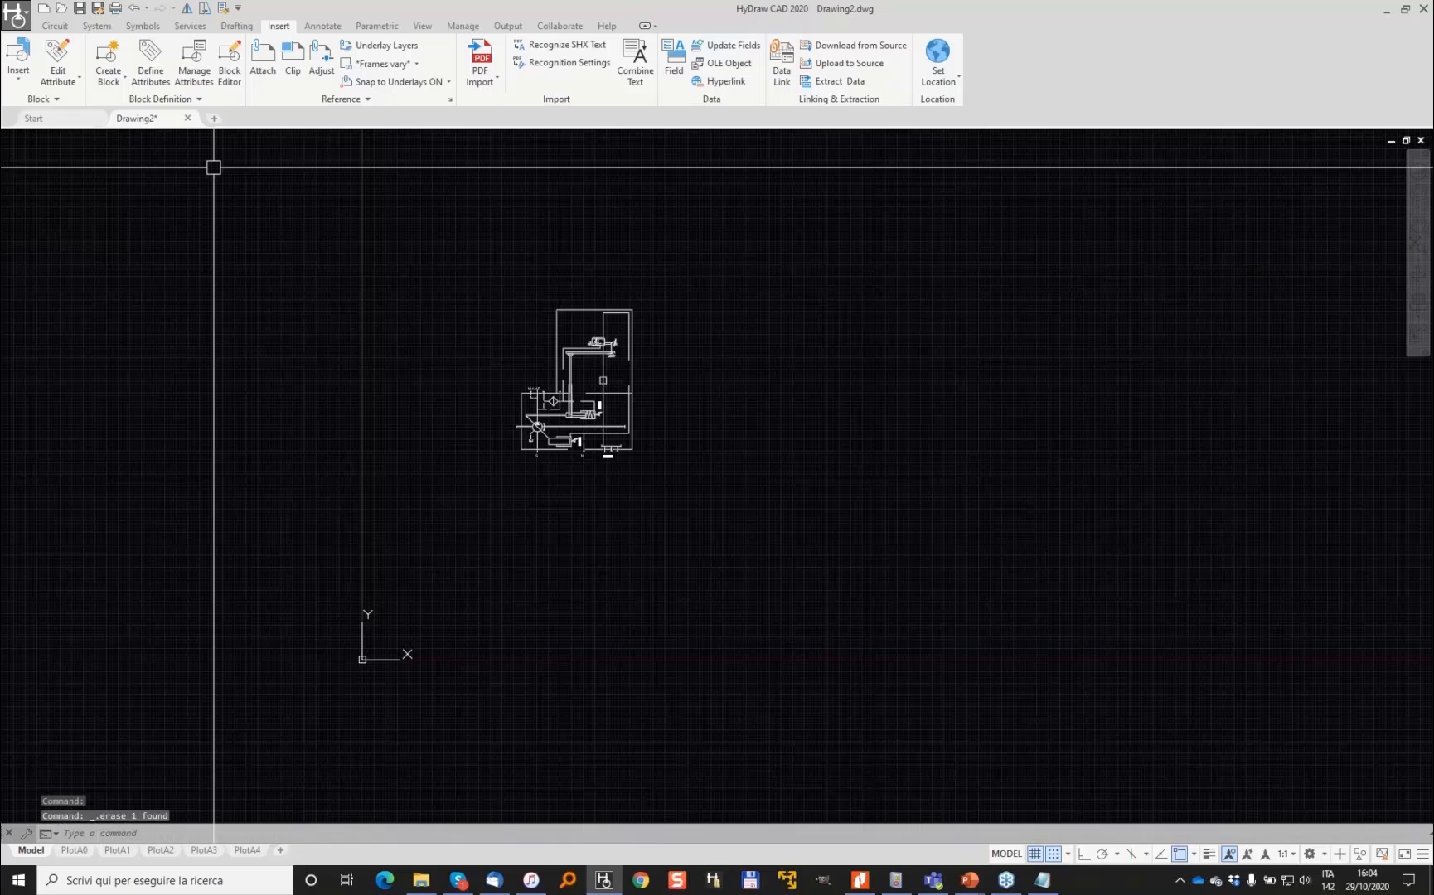
Import page 24 of Linde_HPR_02_Datasheet.pdf from the parent PDF folder and select its hydraulic circuit image
{"action": "left_click", "coordinate": [480, 56]}
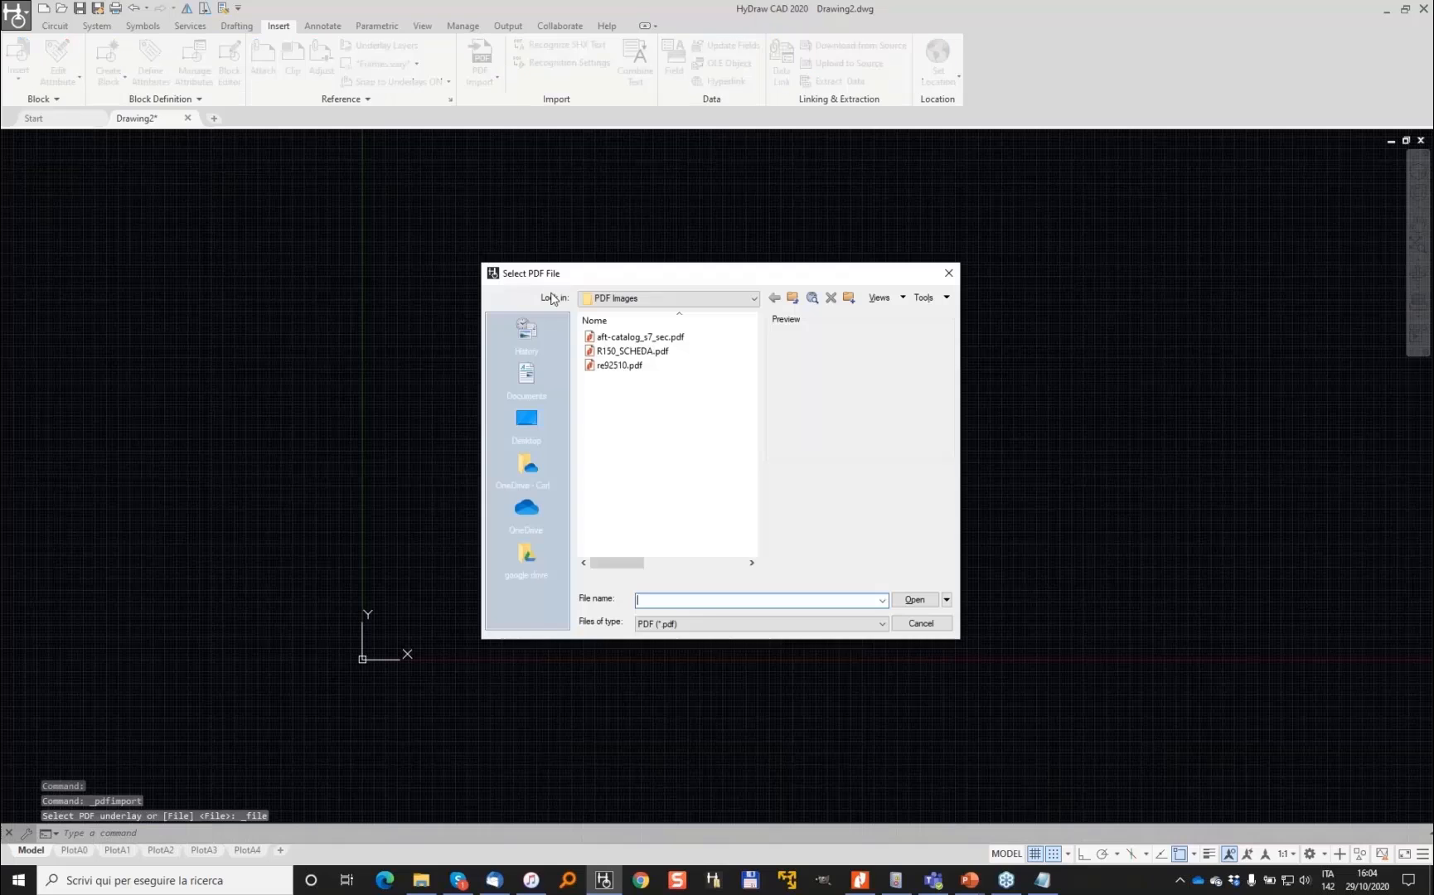
{"action": "left_click", "coordinate": [793, 299]}
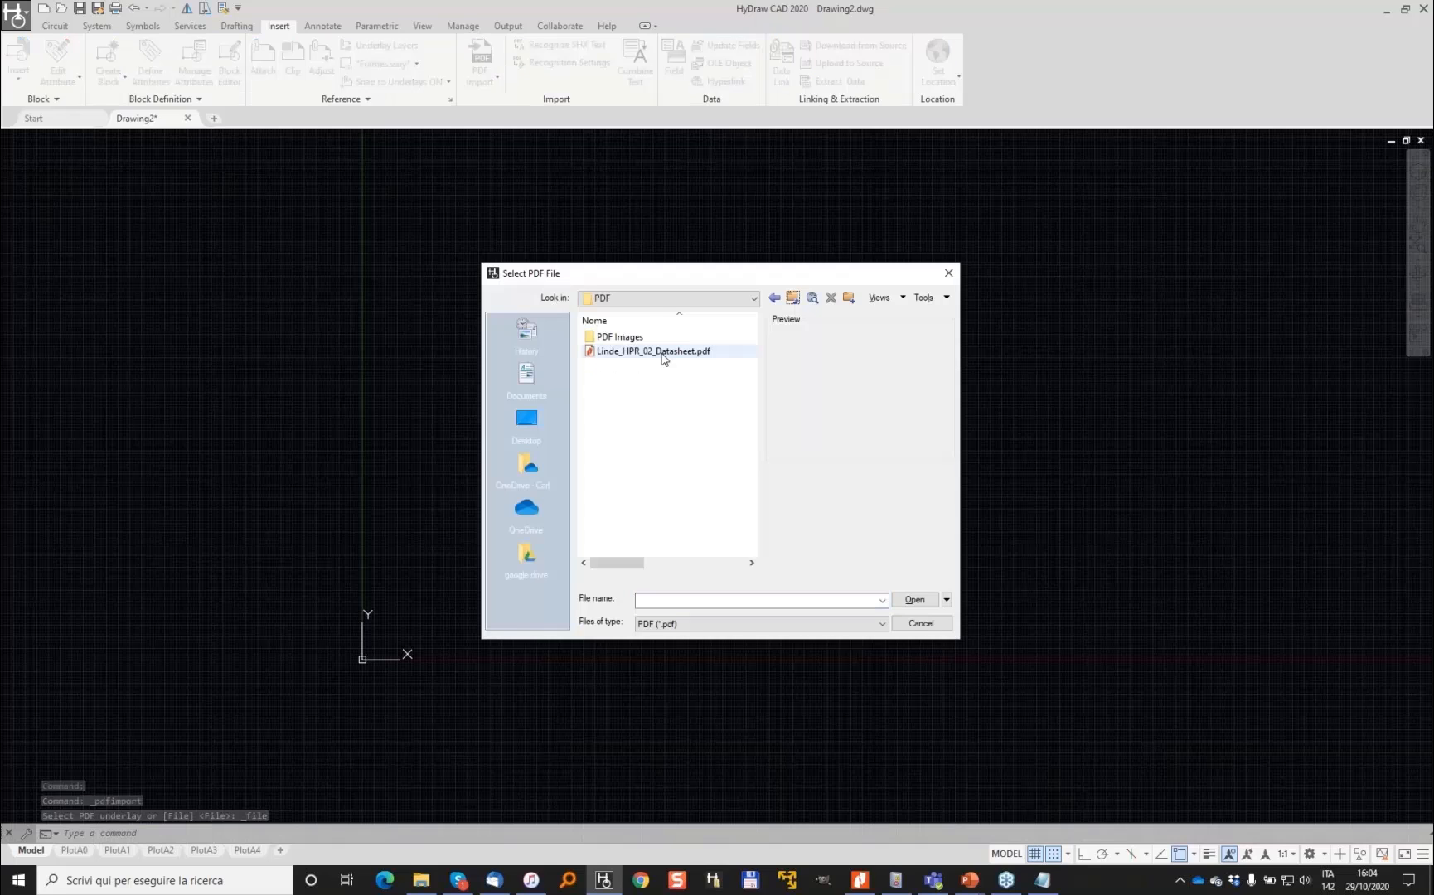
{"action": "double_click", "coordinate": [655, 351]}
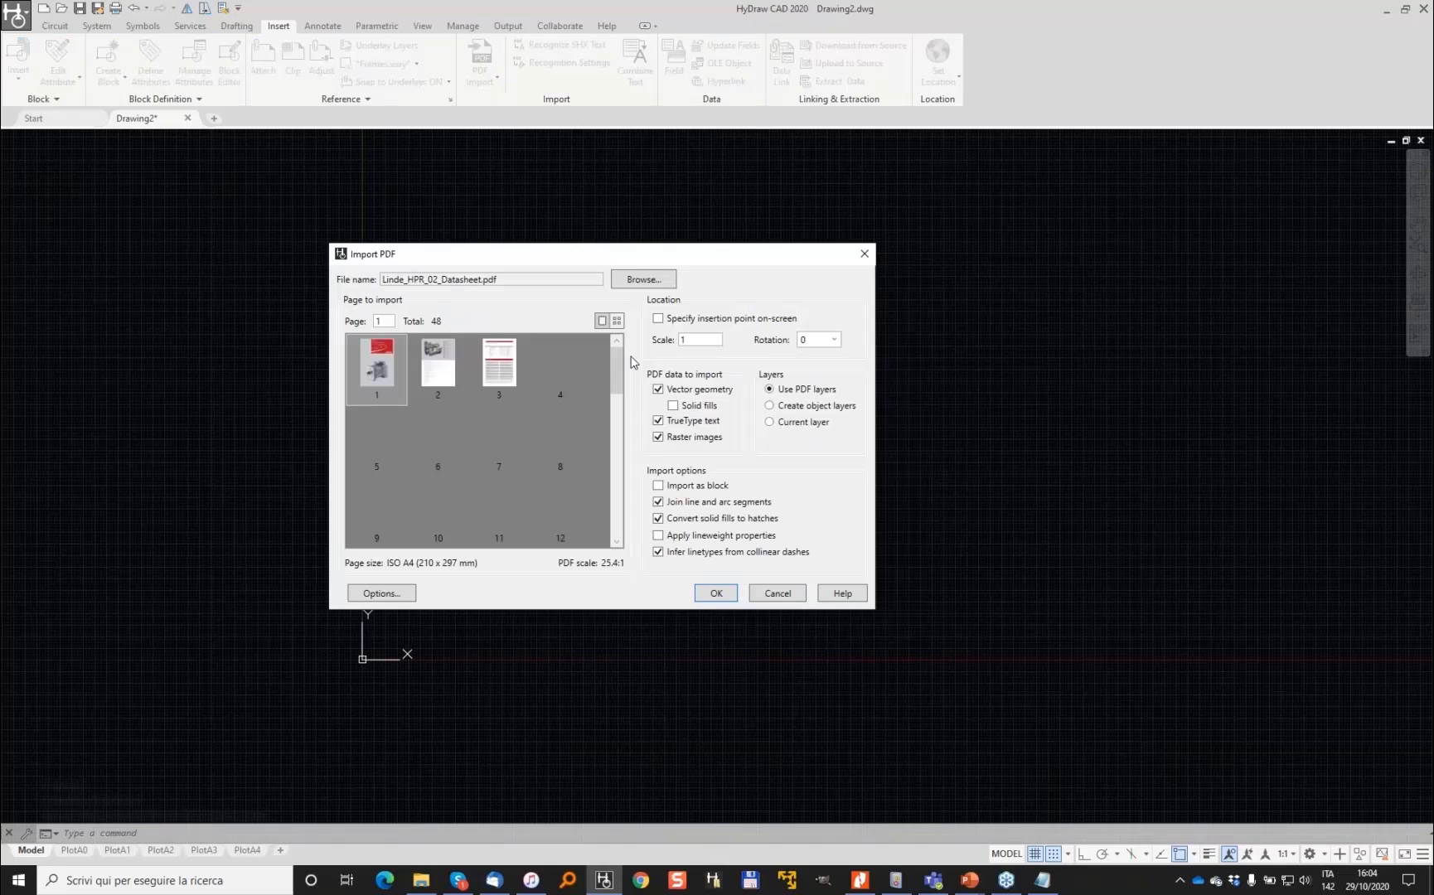
{"action": "left_click_drag", "start_coordinate": [616, 387], "coordinate": [616, 445]}
{"action": "left_click", "coordinate": [563, 430]}
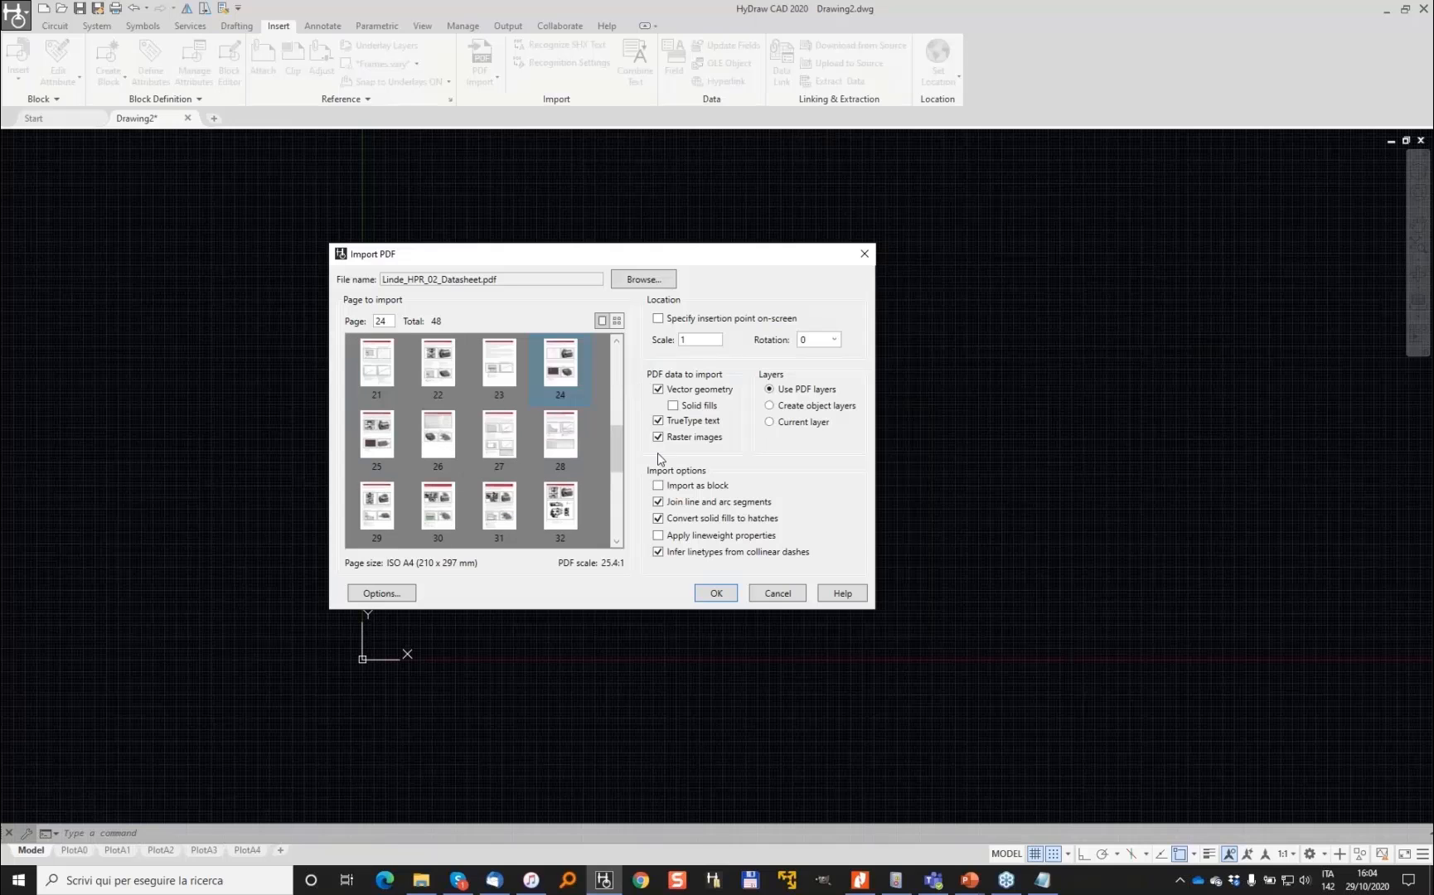
{"action": "left_click", "coordinate": [716, 593]}
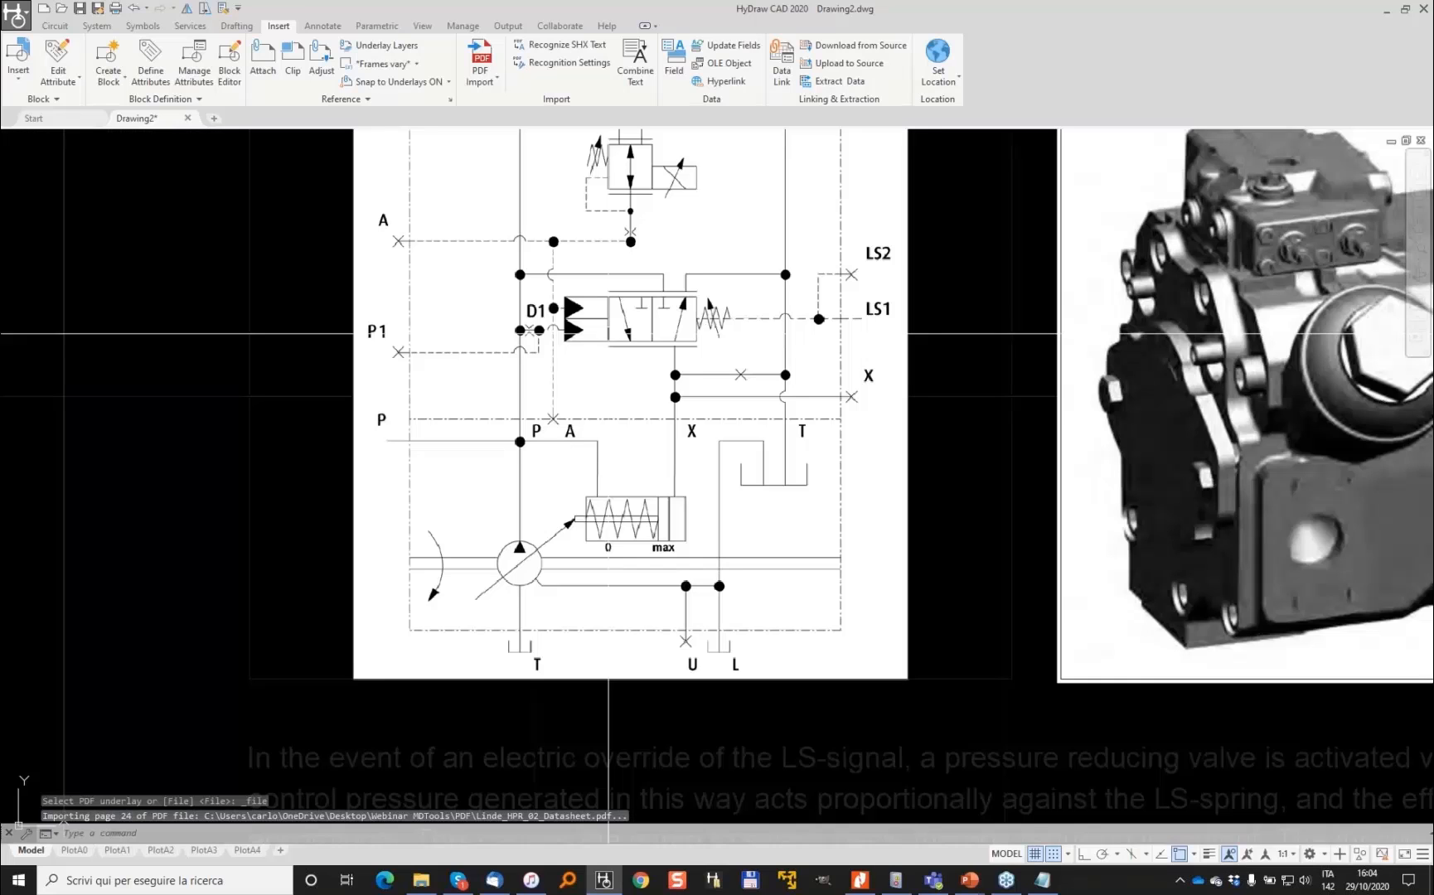
{"action": "scroll", "coordinate": [367, 311], "scroll_direction": "down", "scroll_amount": 4}
{"action": "left_click", "coordinate": [337, 387]}
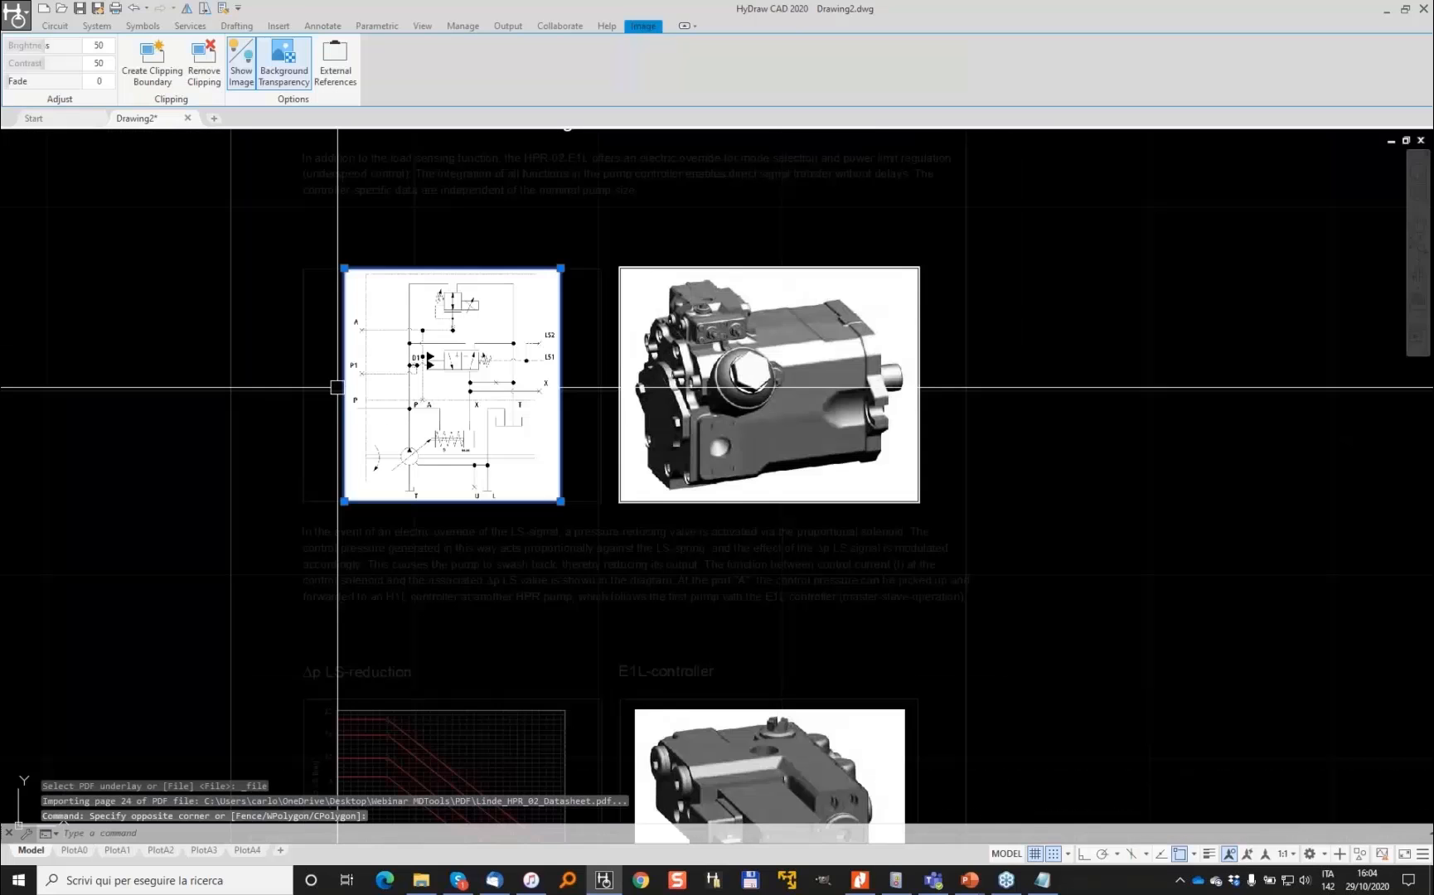
Move the whole imported data sheet page to layer 0 and select its hydraulic circuit image for inspection
{"action": "scroll", "coordinate": [337, 387], "scroll_direction": "down", "scroll_amount": 2}
{"action": "key", "text": "Escape"}
{"action": "scroll", "coordinate": [698, 638], "scroll_direction": "down", "scroll_amount": 2}
{"action": "left_click", "coordinate": [403, 333]}
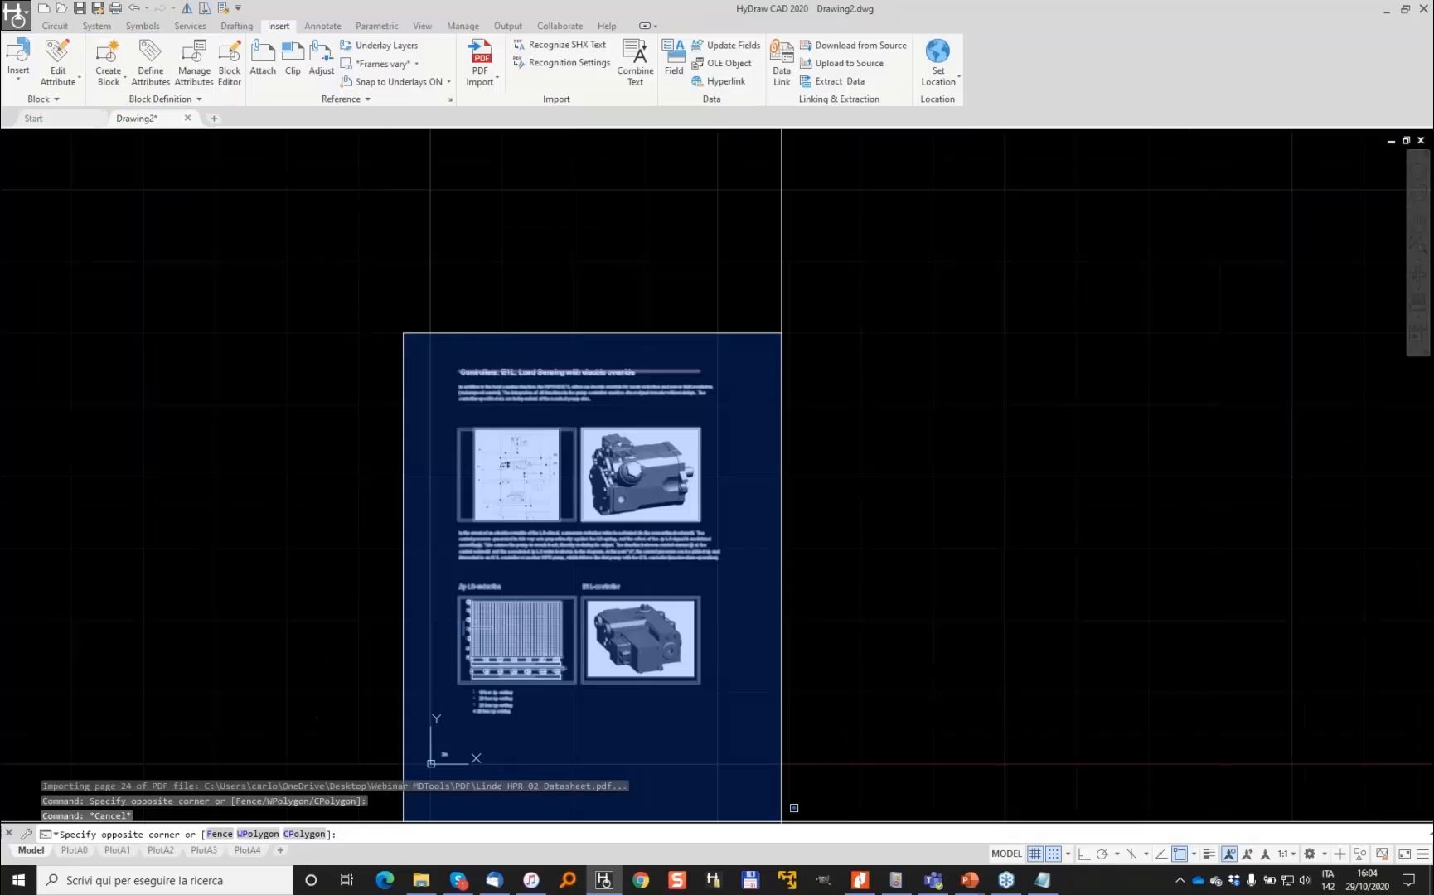
{"action": "left_click", "coordinate": [810, 726]}
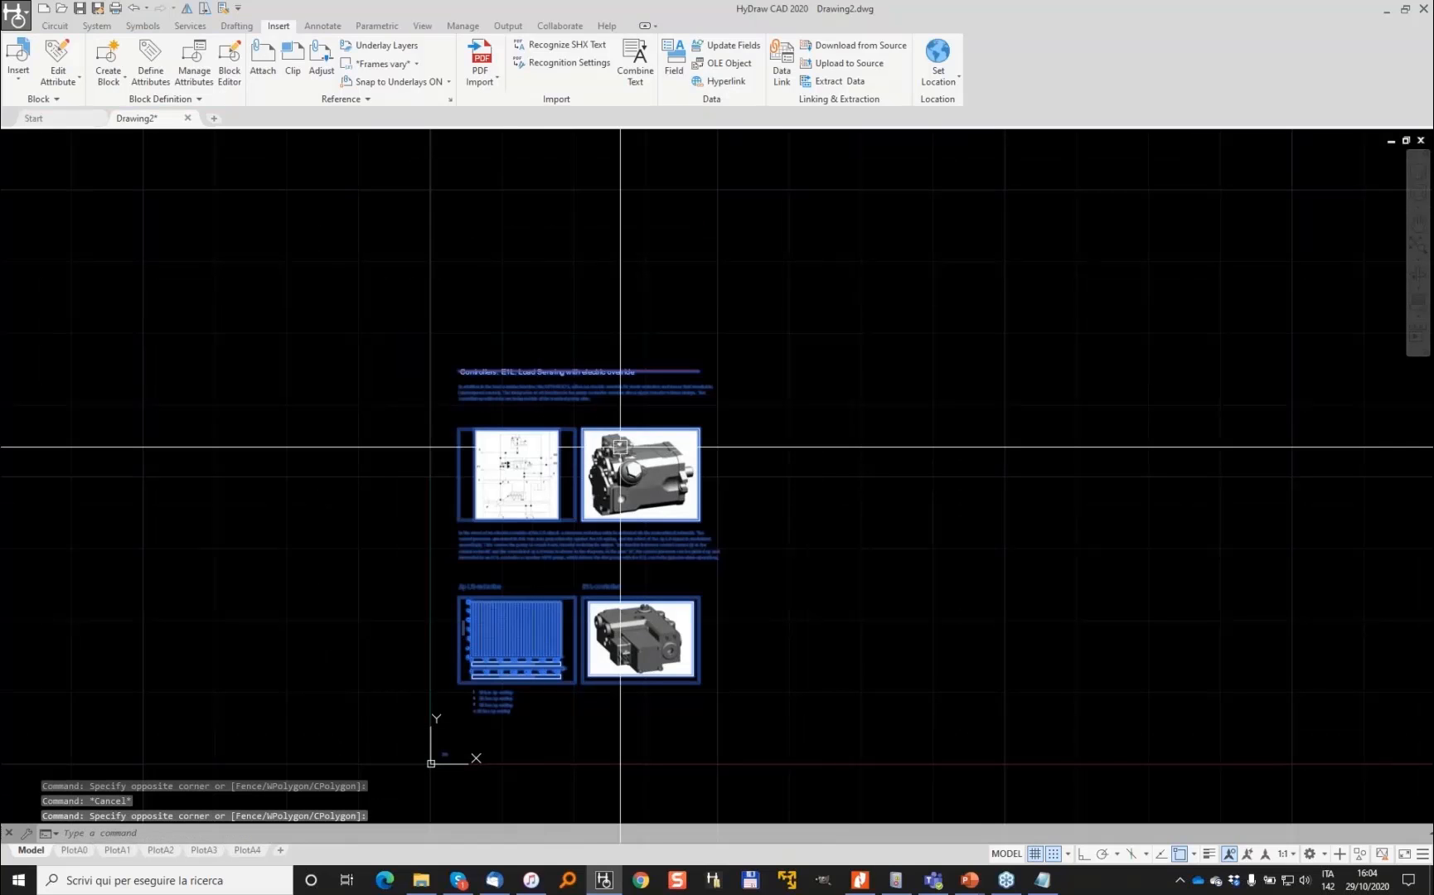
{"action": "left_click", "coordinate": [235, 26]}
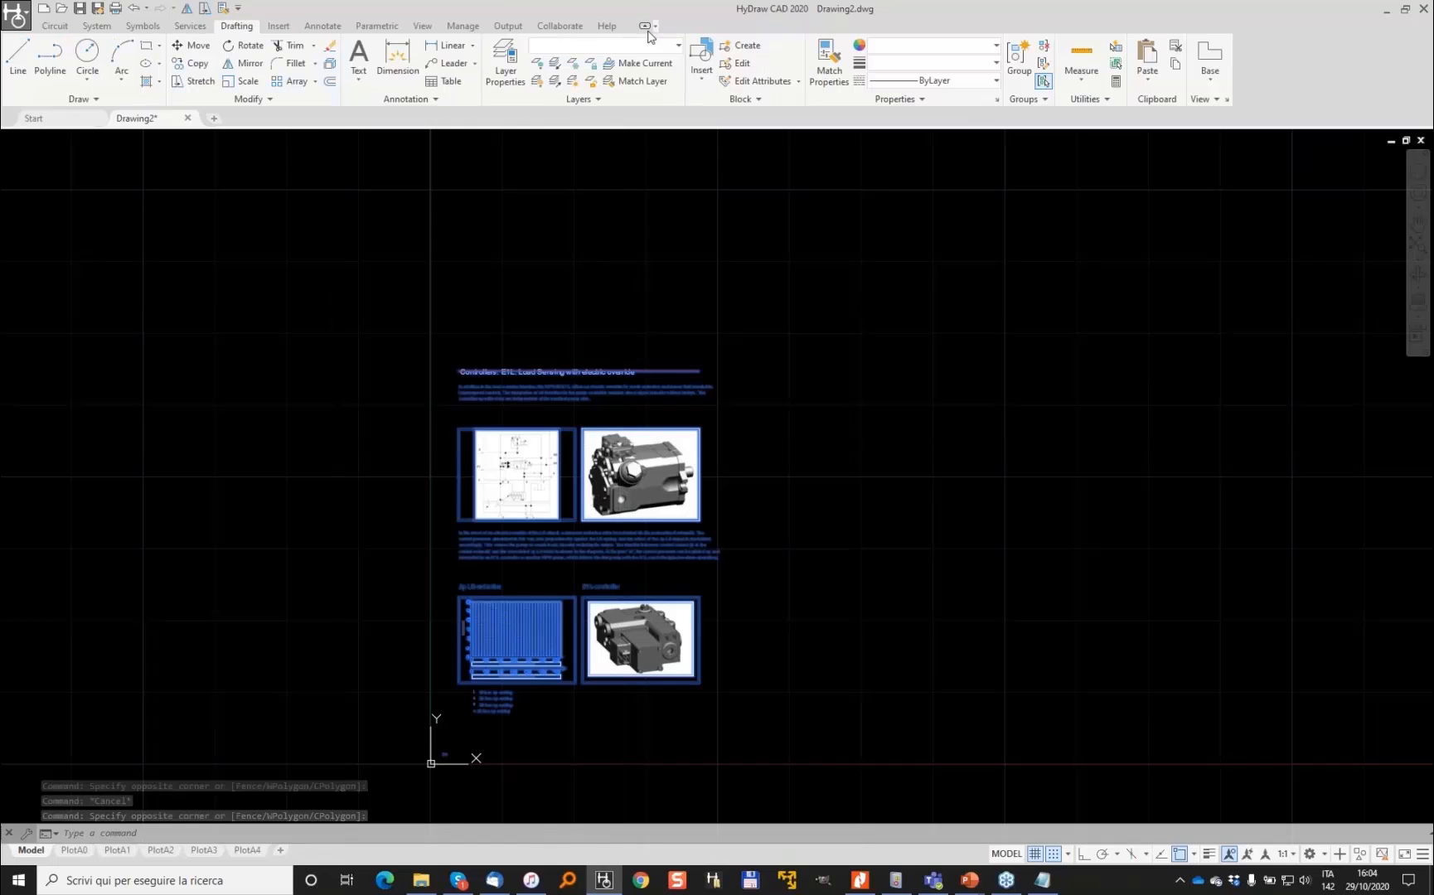
{"action": "left_click", "coordinate": [668, 45]}
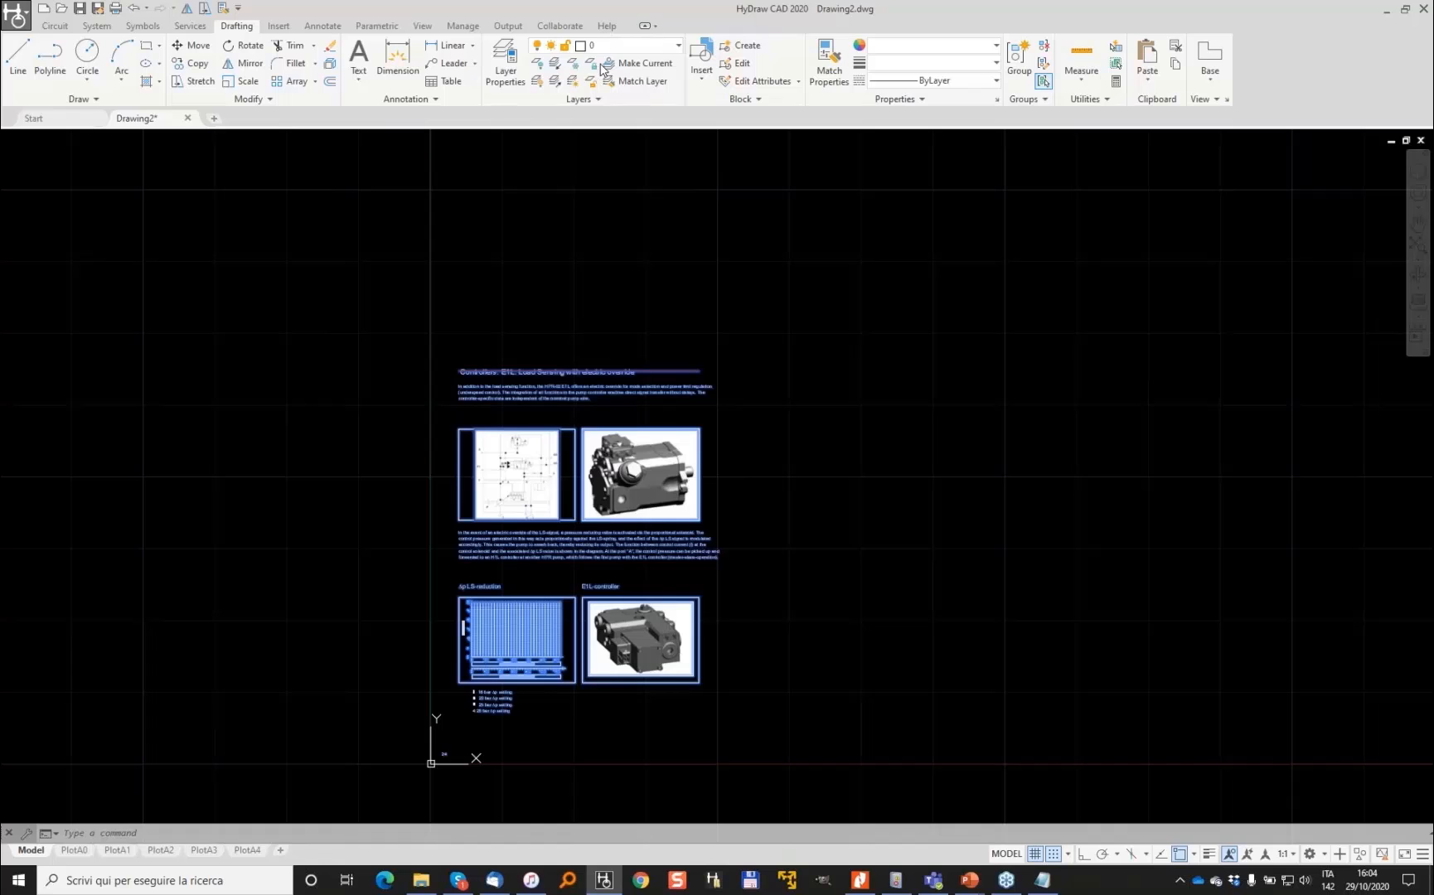
{"action": "scroll", "coordinate": [537, 395], "scroll_direction": "up", "scroll_amount": 4}
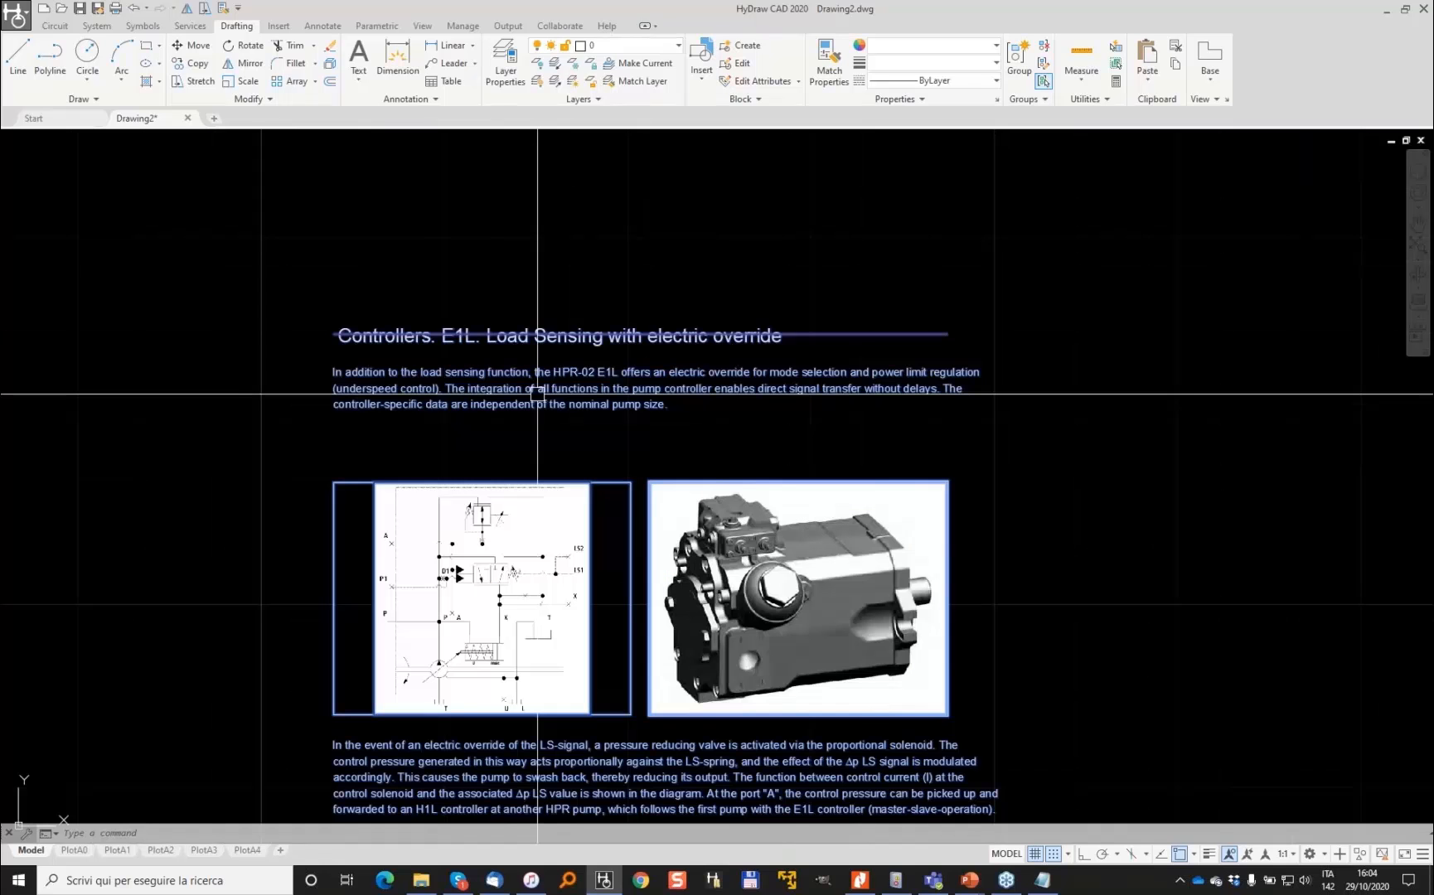
{"action": "scroll", "coordinate": [596, 140], "scroll_direction": "up", "scroll_amount": 2}
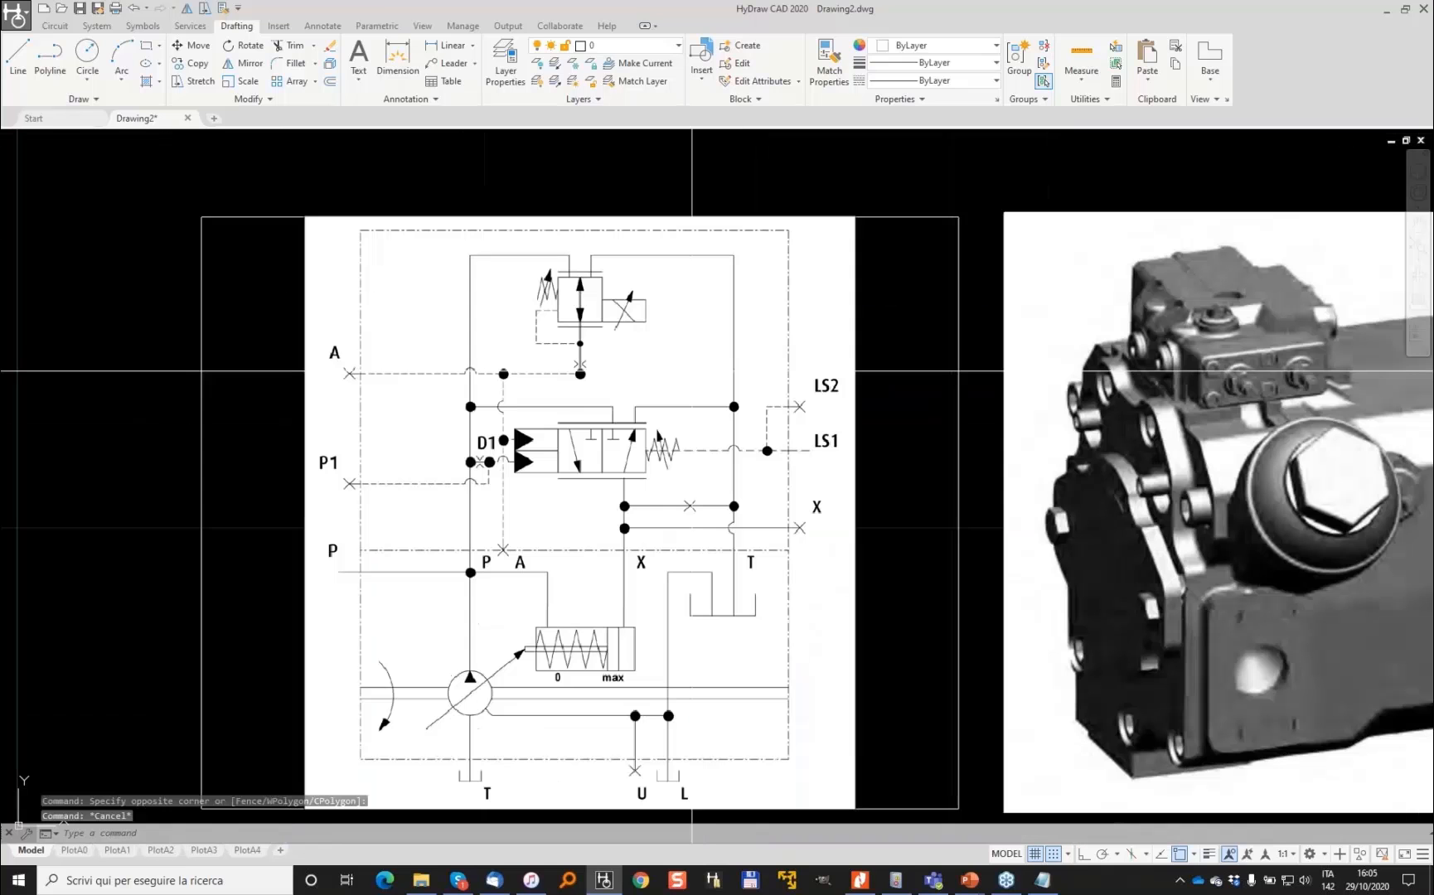
{"action": "left_click_drag", "start_coordinate": [692, 371], "coordinate": [791, 309]}
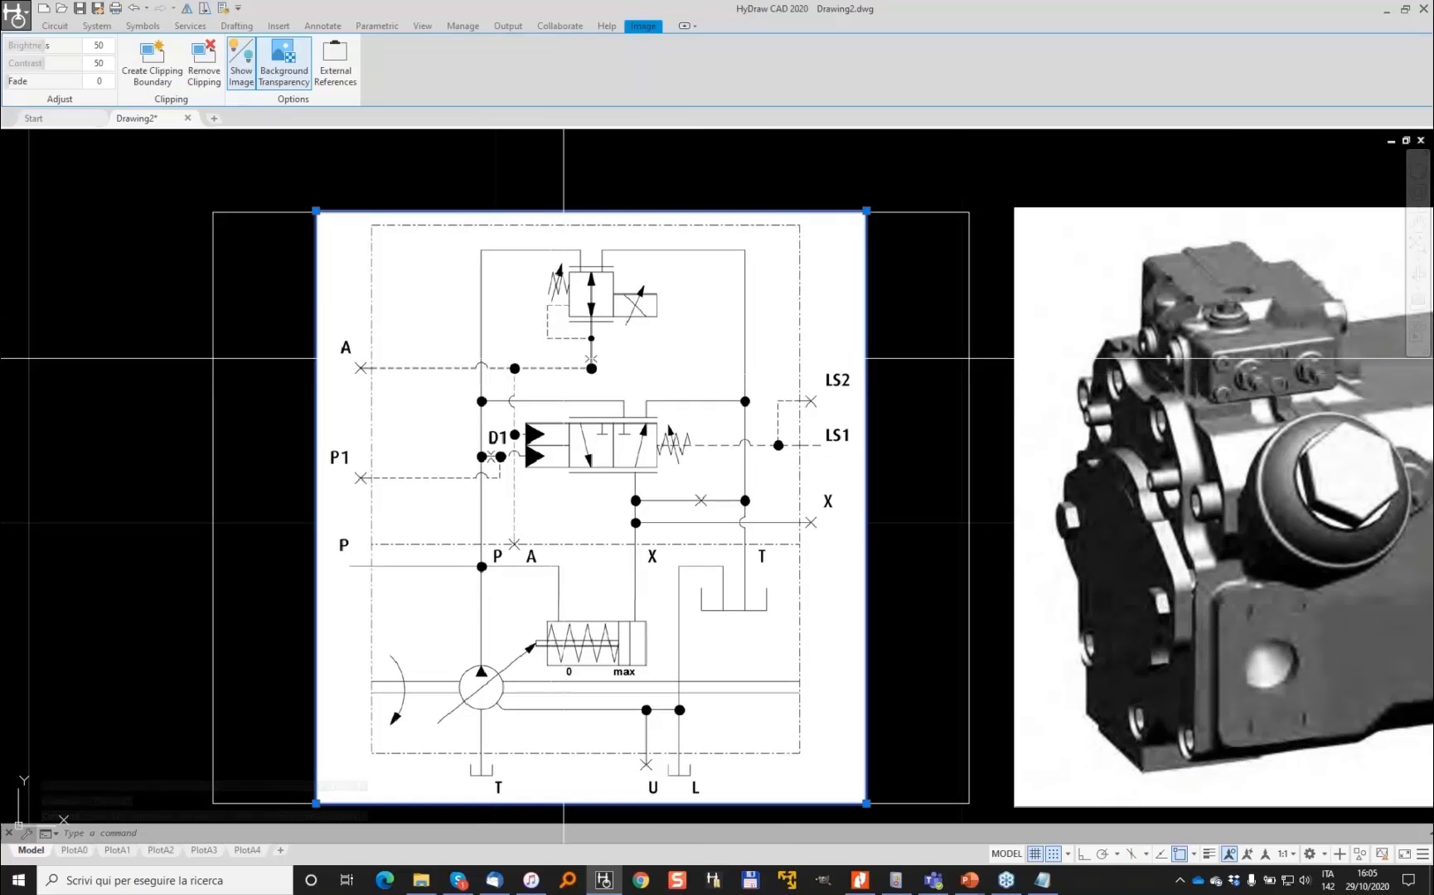
{"action": "key", "text": "Escape"}
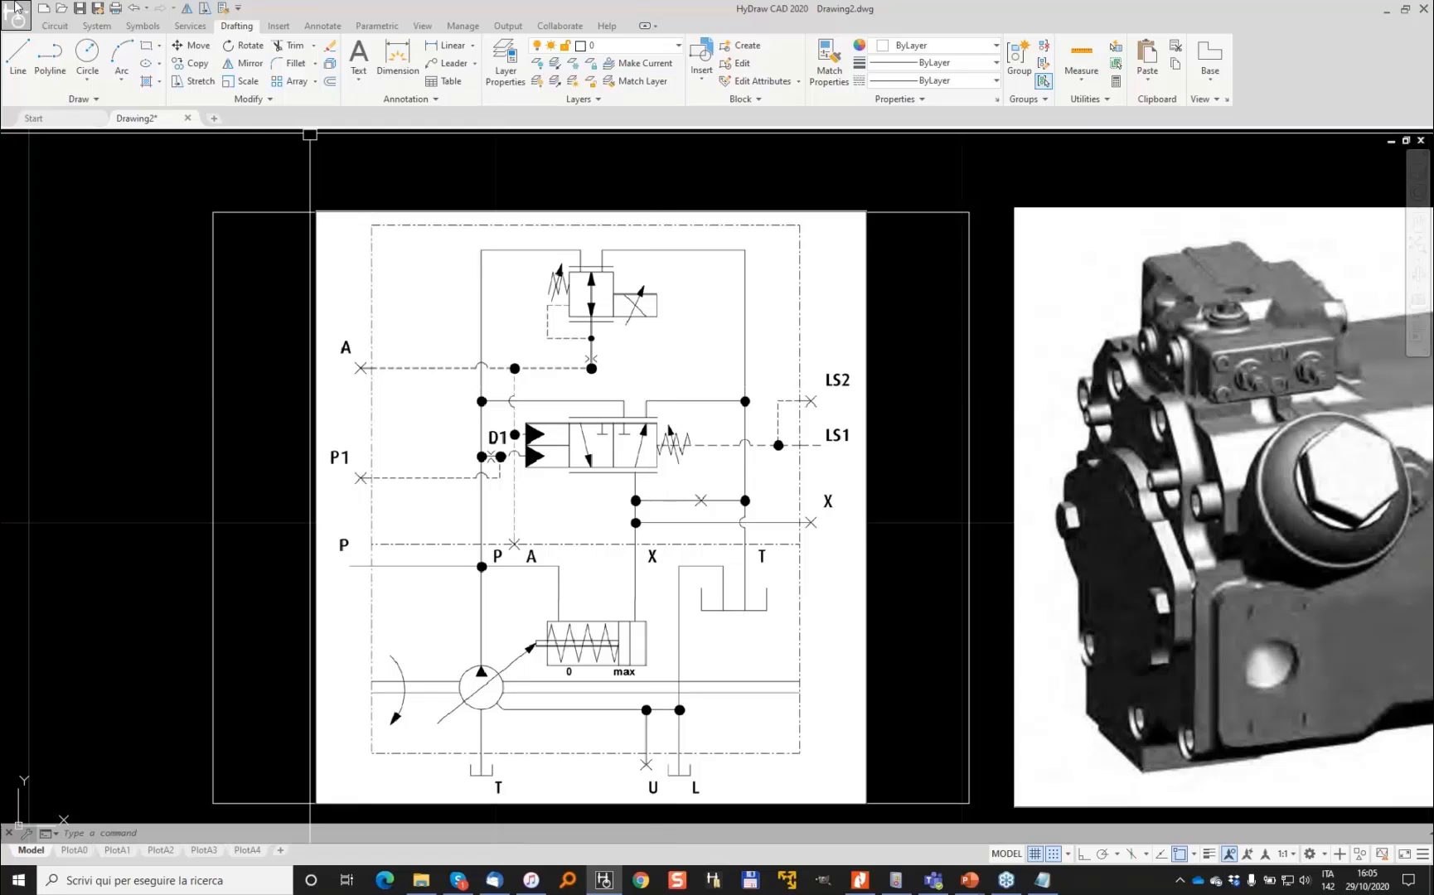
With snap off and ortho on, draw a horizontal line about 3.57 units long across the circuit image near port A
{"action": "left_click", "coordinate": [18, 55]}
{"action": "key", "text": "F9"}
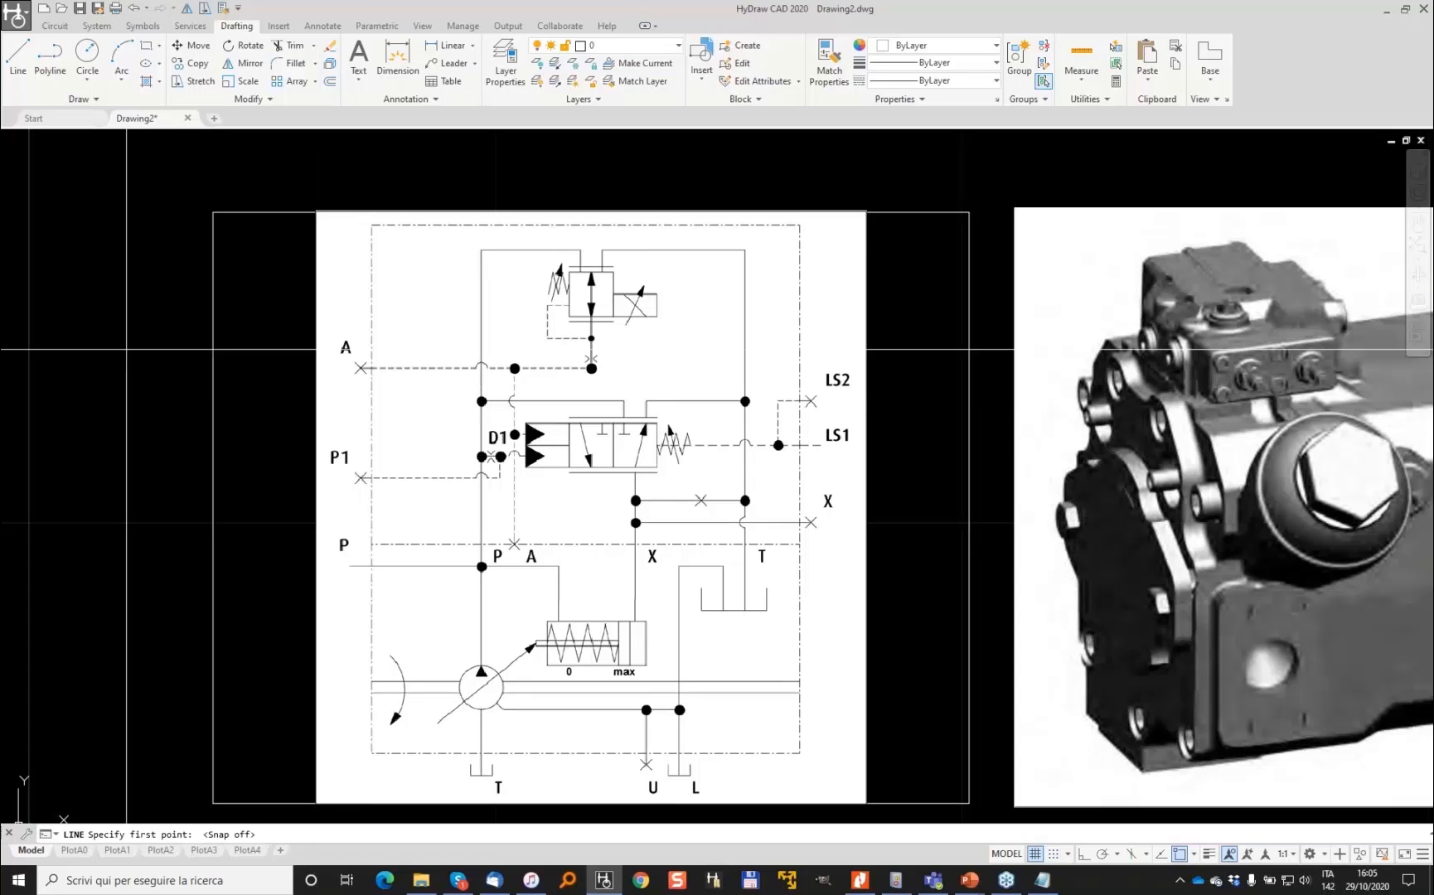
{"action": "left_click", "coordinate": [126, 349]}
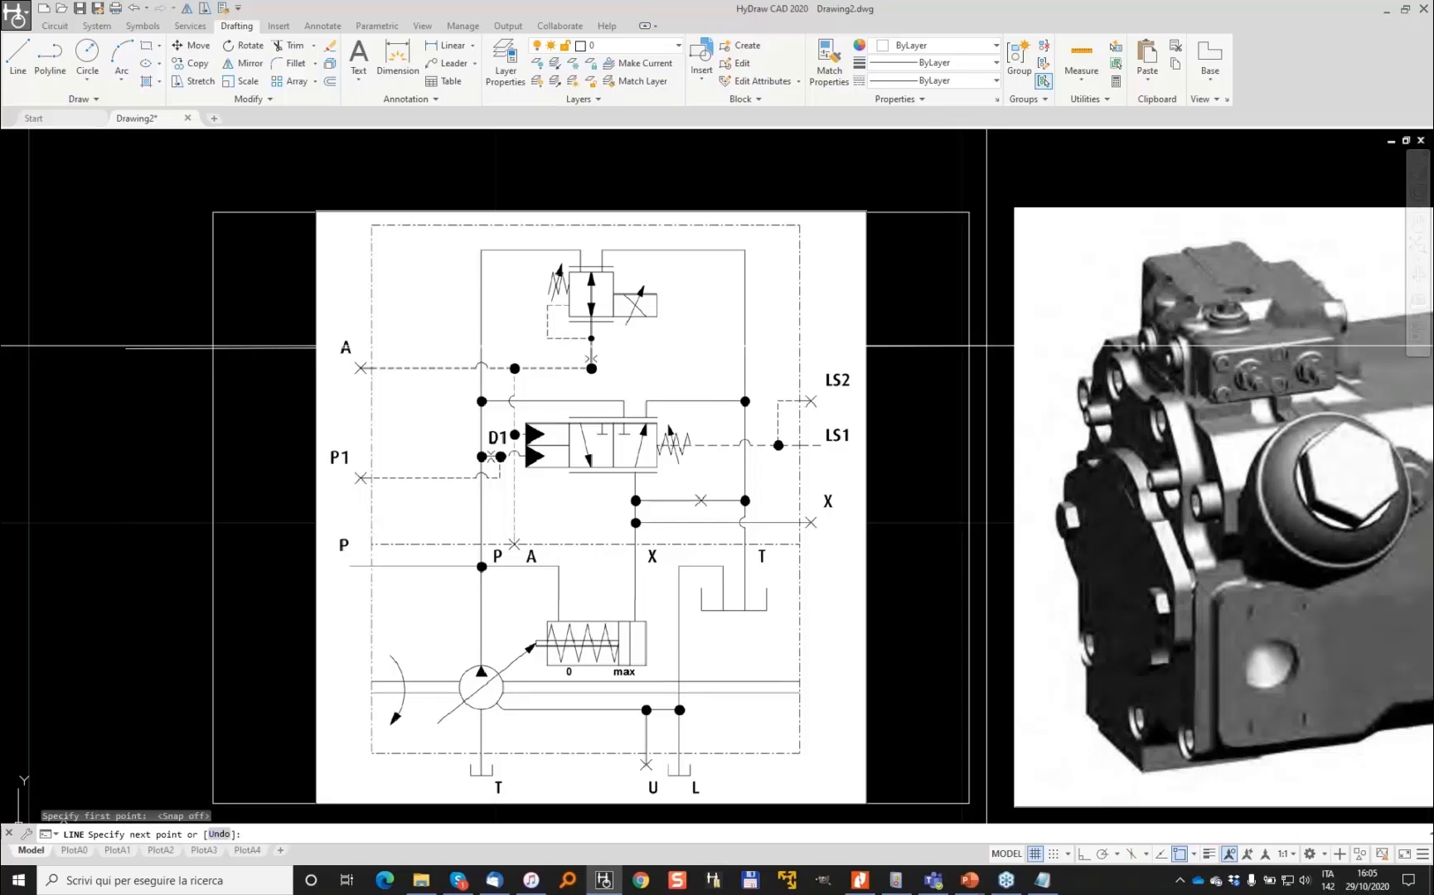
{"action": "key", "text": "F8"}
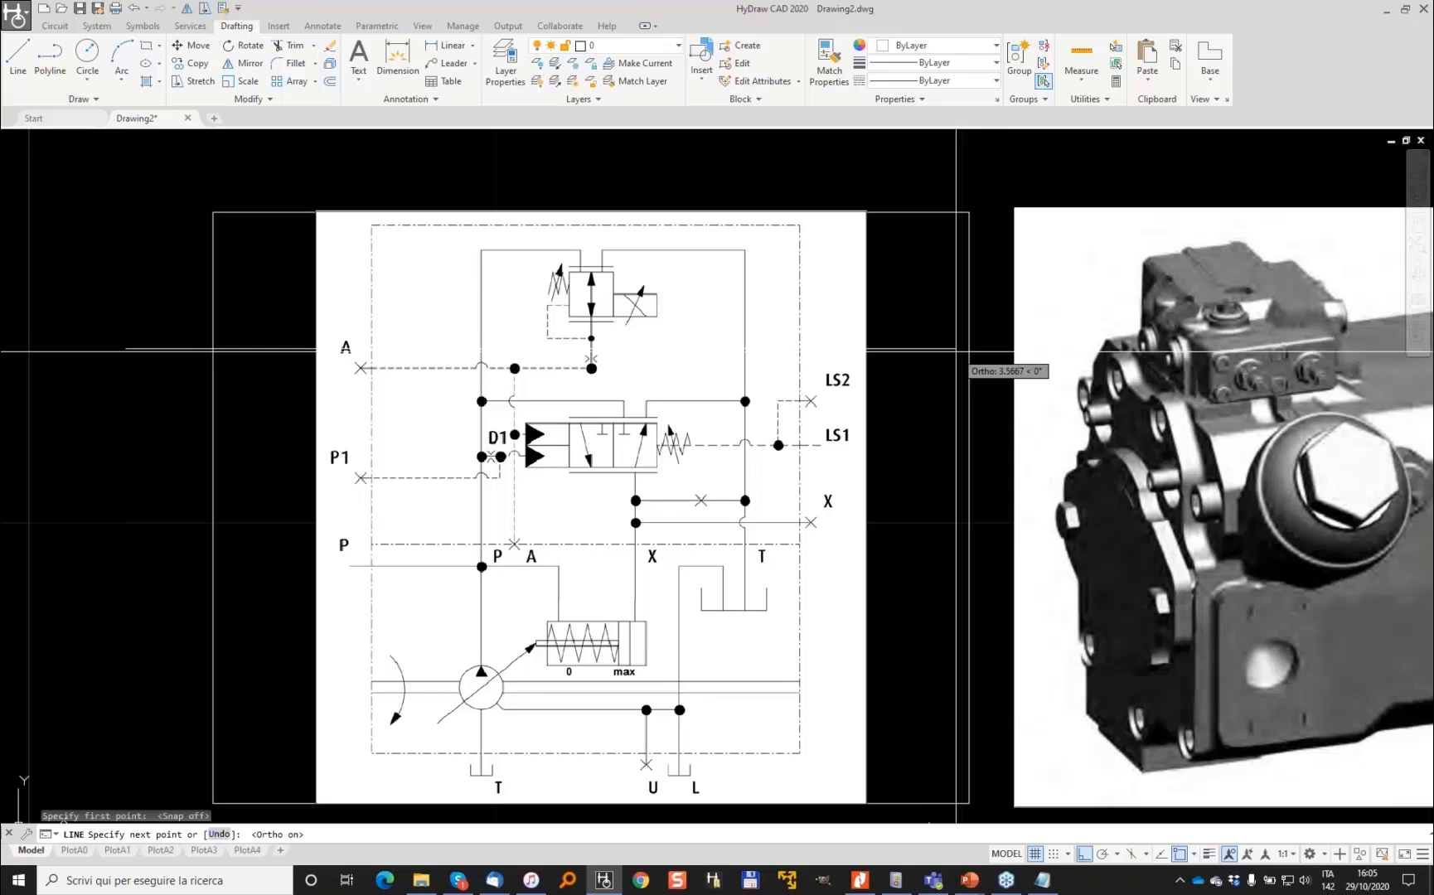
{"action": "left_click", "coordinate": [956, 349]}
{"action": "key", "text": "Return"}
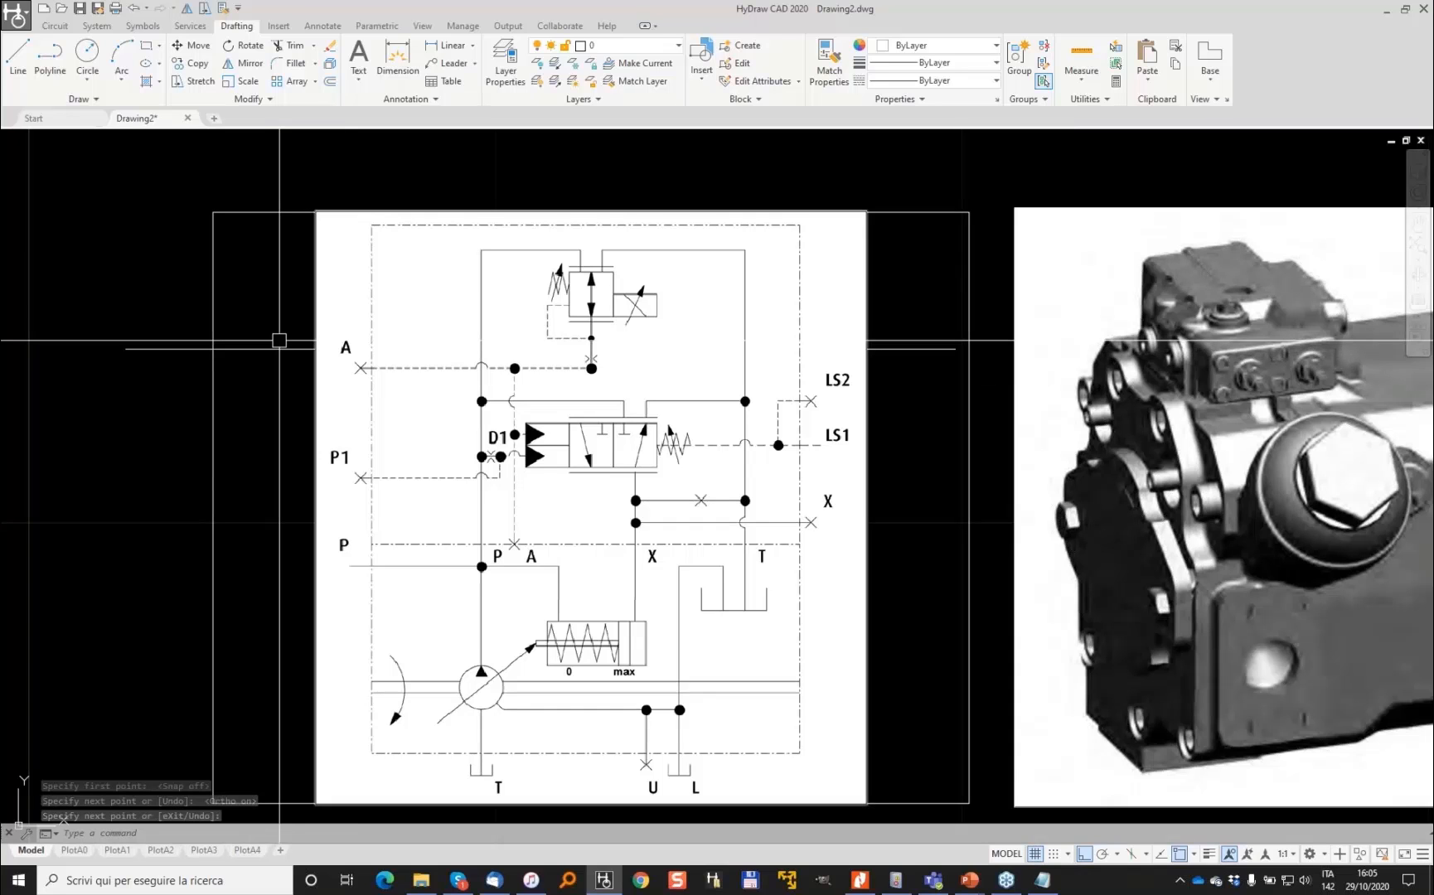
Assign the horizontal line crossing the circuit image to layer ISO_LIN_DRA
{"action": "left_click", "coordinate": [931, 347]}
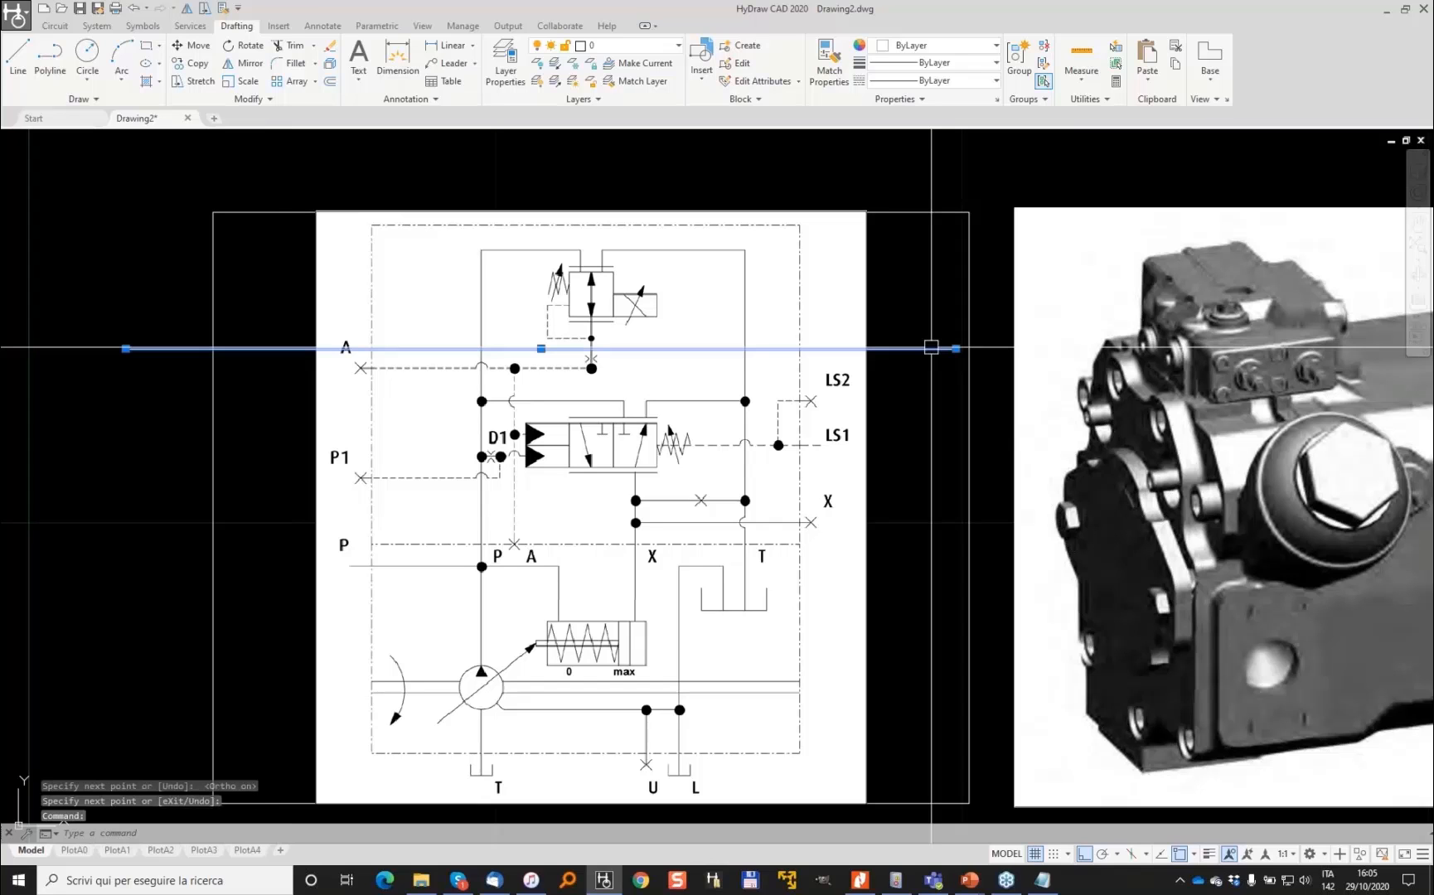
{"action": "left_click", "coordinate": [652, 46]}
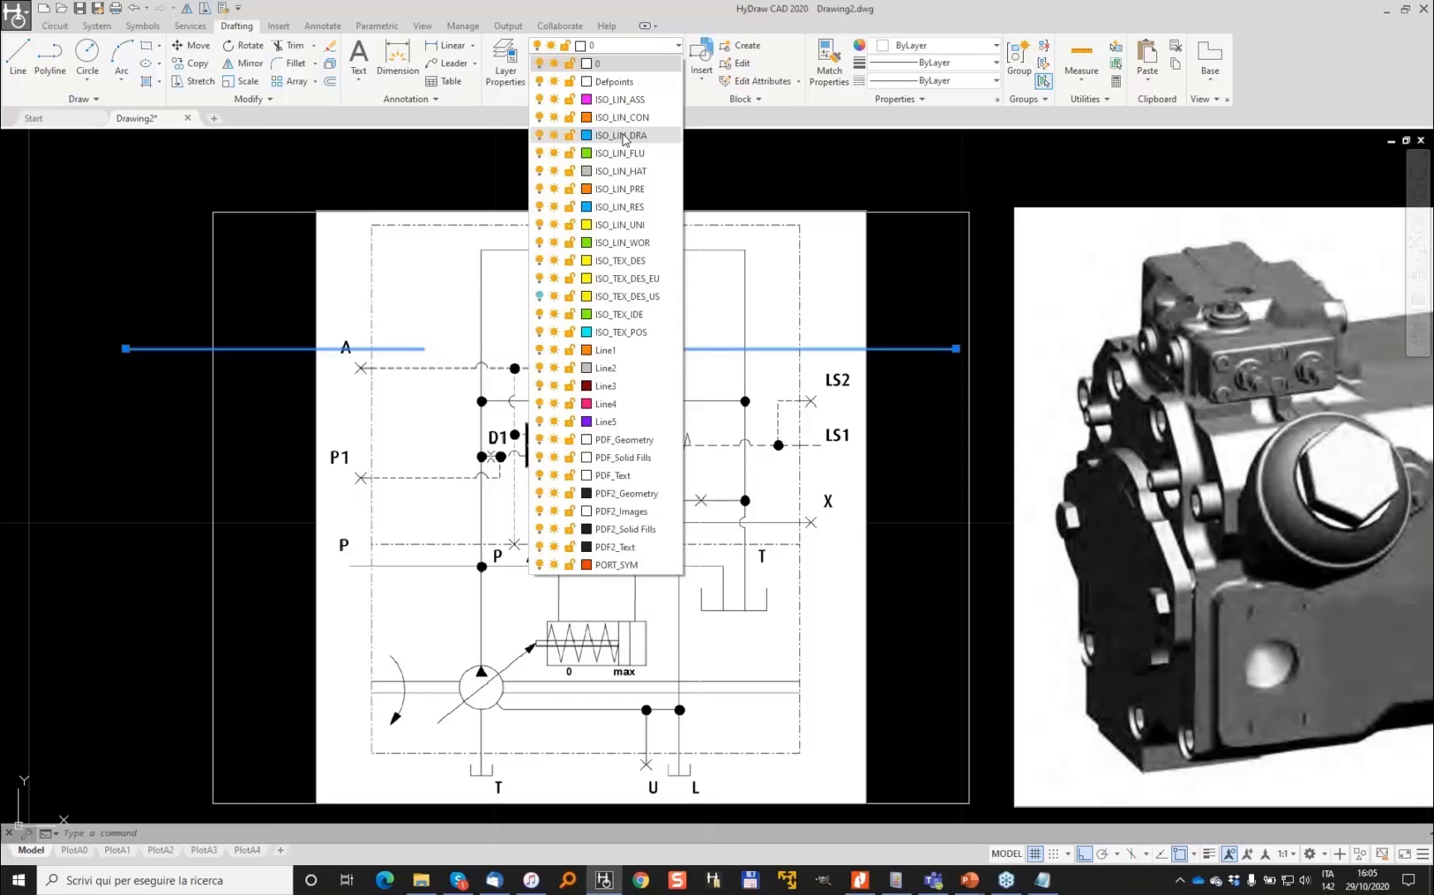
{"action": "left_click", "coordinate": [622, 135]}
{"action": "key", "text": "Escape"}
{"action": "key", "text": "Escape"}
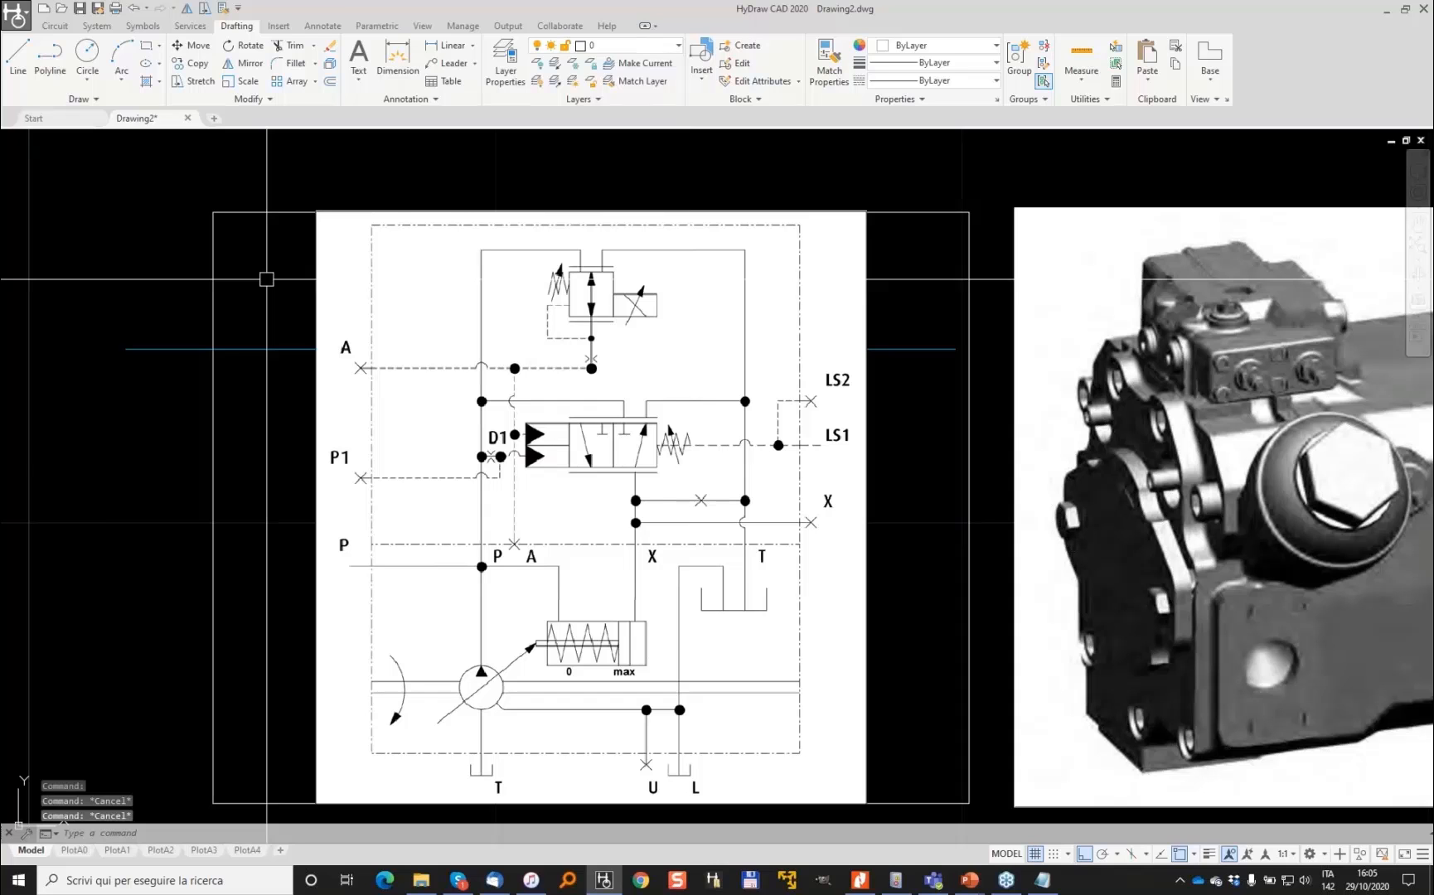
Change the model space background colour to white in the display options
{"action": "left_click", "coordinate": [17, 14]}
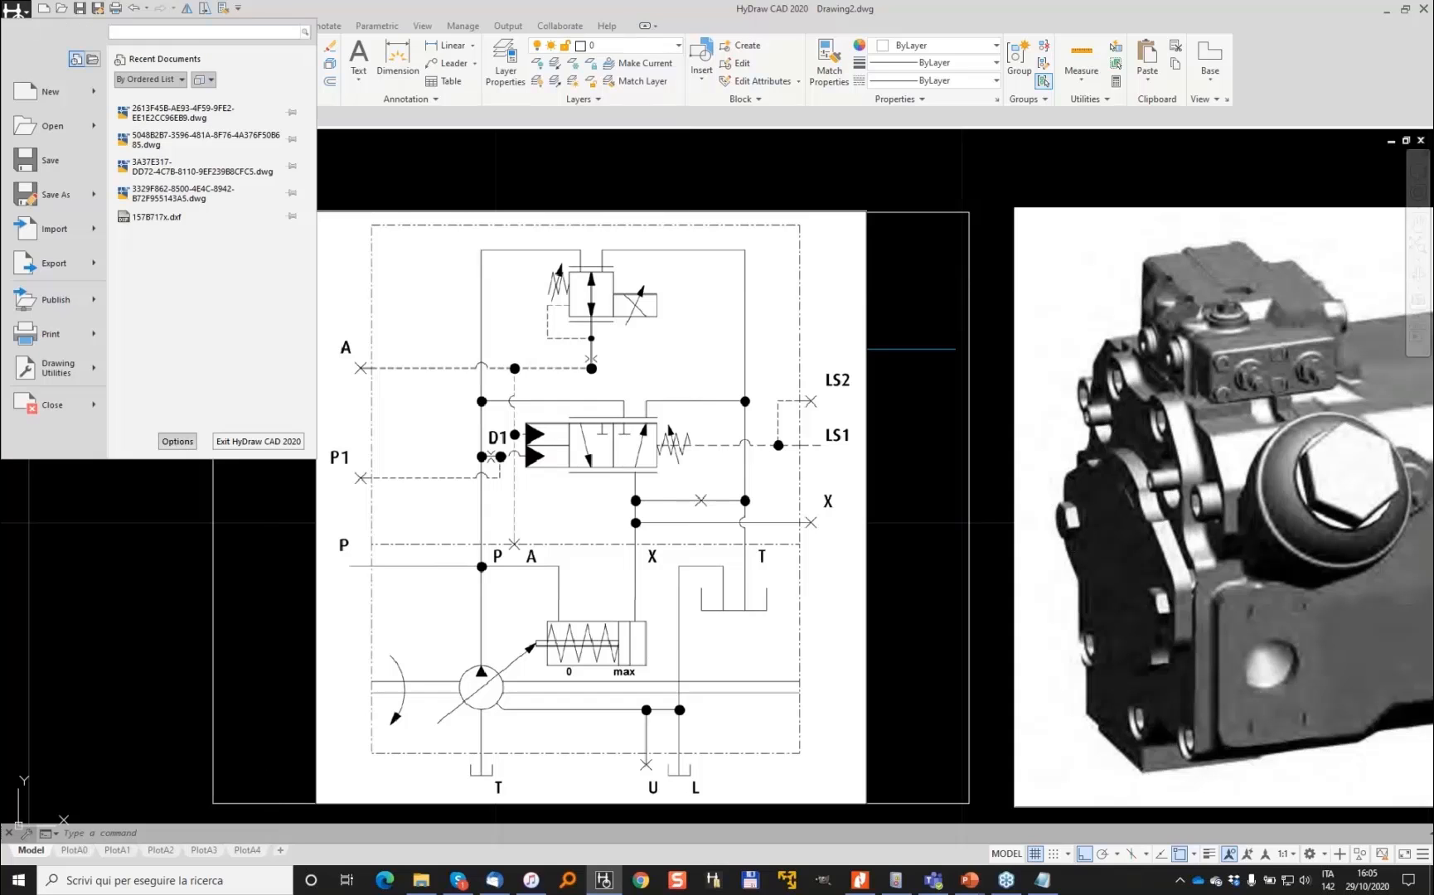
{"action": "left_click", "coordinate": [177, 440]}
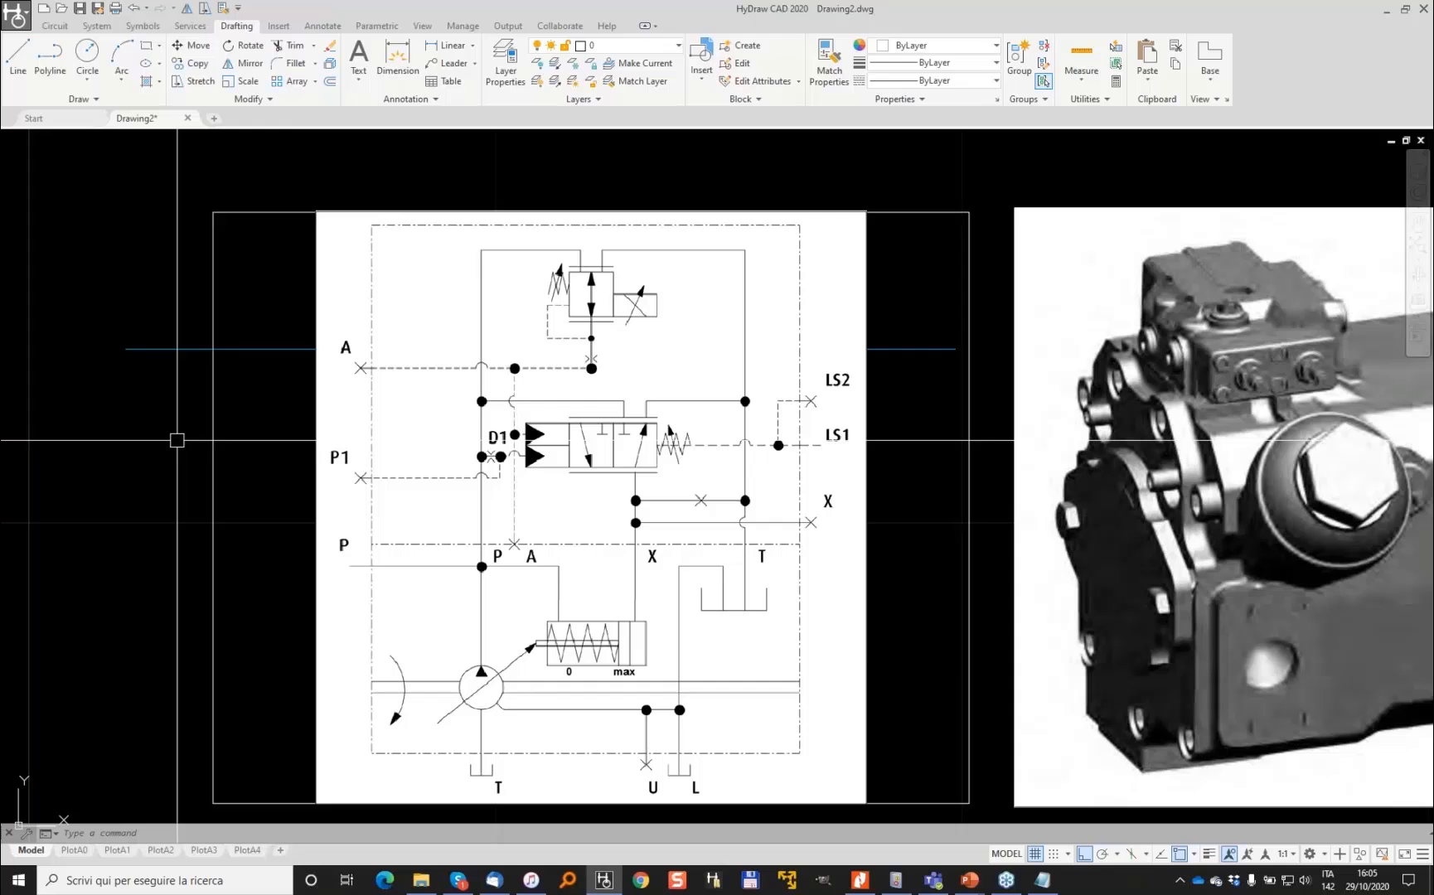
{"action": "left_click", "coordinate": [866, 506]}
{"action": "left_click", "coordinate": [1357, 364]}
{"action": "left_click", "coordinate": [1343, 447]}
{"action": "left_click", "coordinate": [1258, 707]}
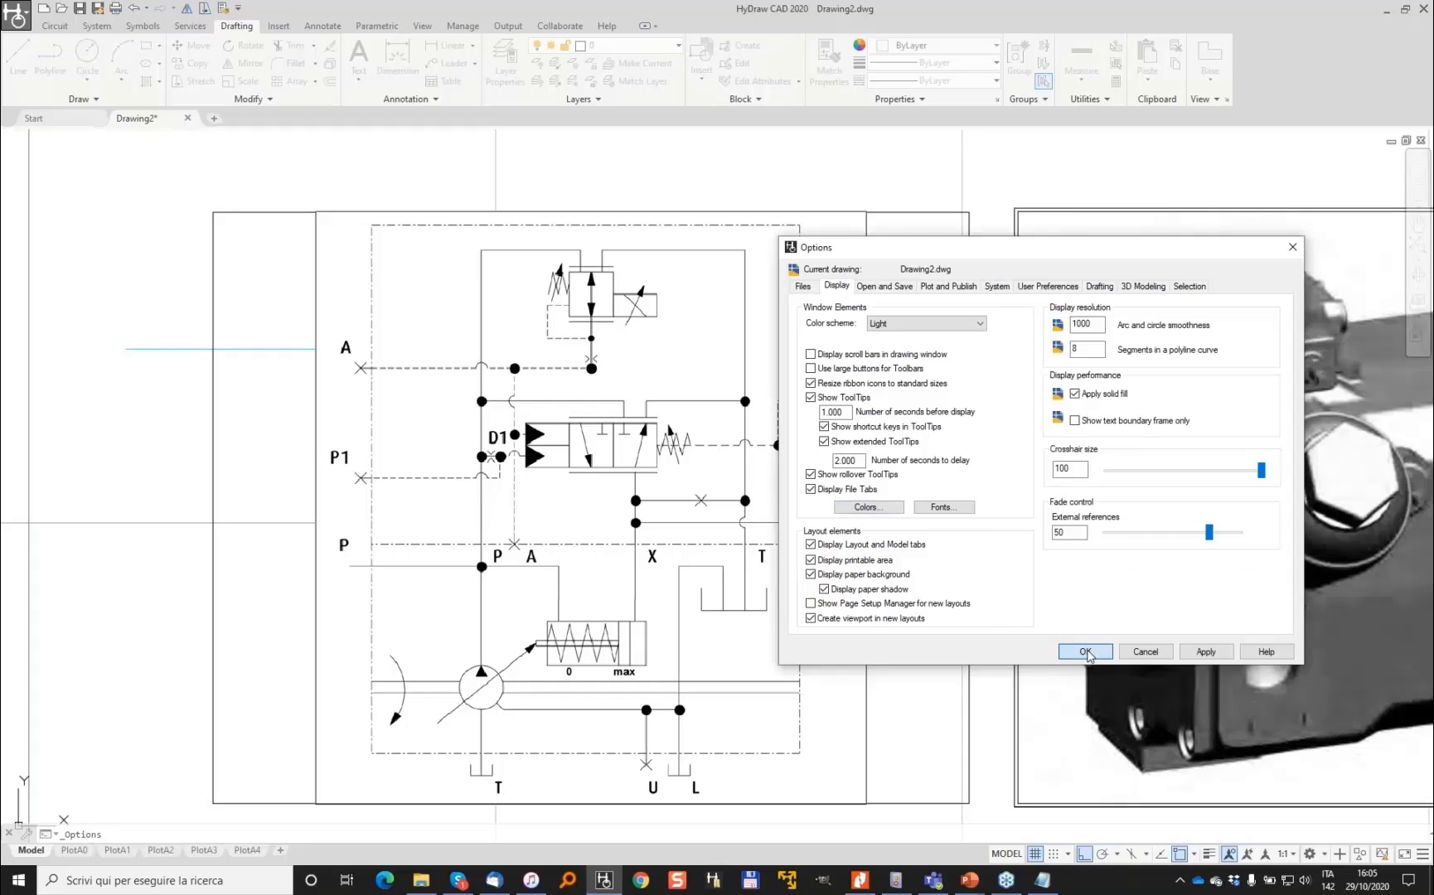
{"action": "left_click", "coordinate": [1081, 644]}
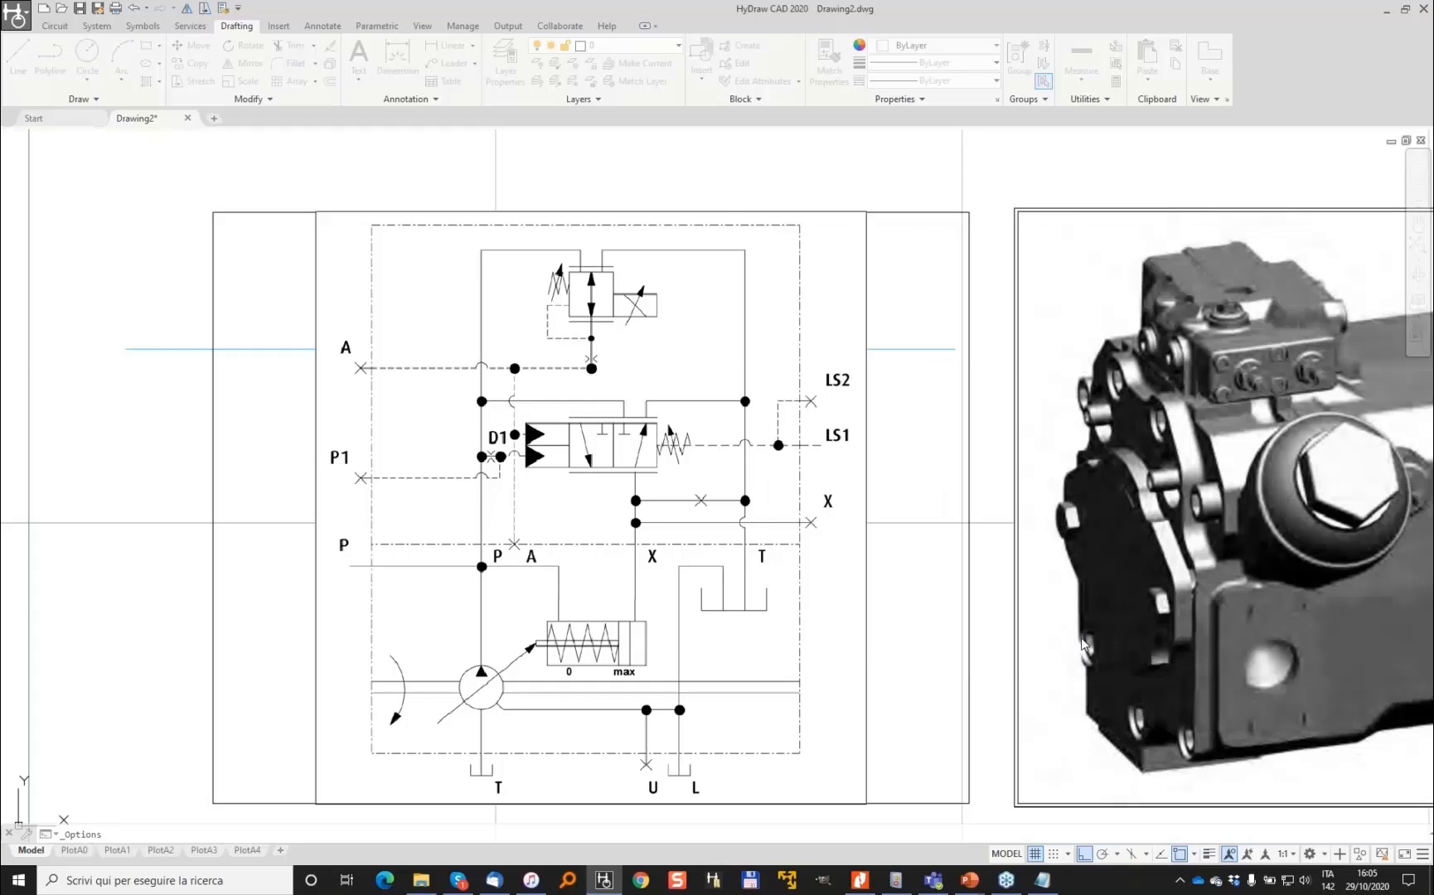
Draw a second horizontal line on layer 0 just above the circuit image, spanning slightly more than its frame width
{"action": "scroll", "coordinate": [718, 357], "scroll_direction": "down", "scroll_amount": 2}
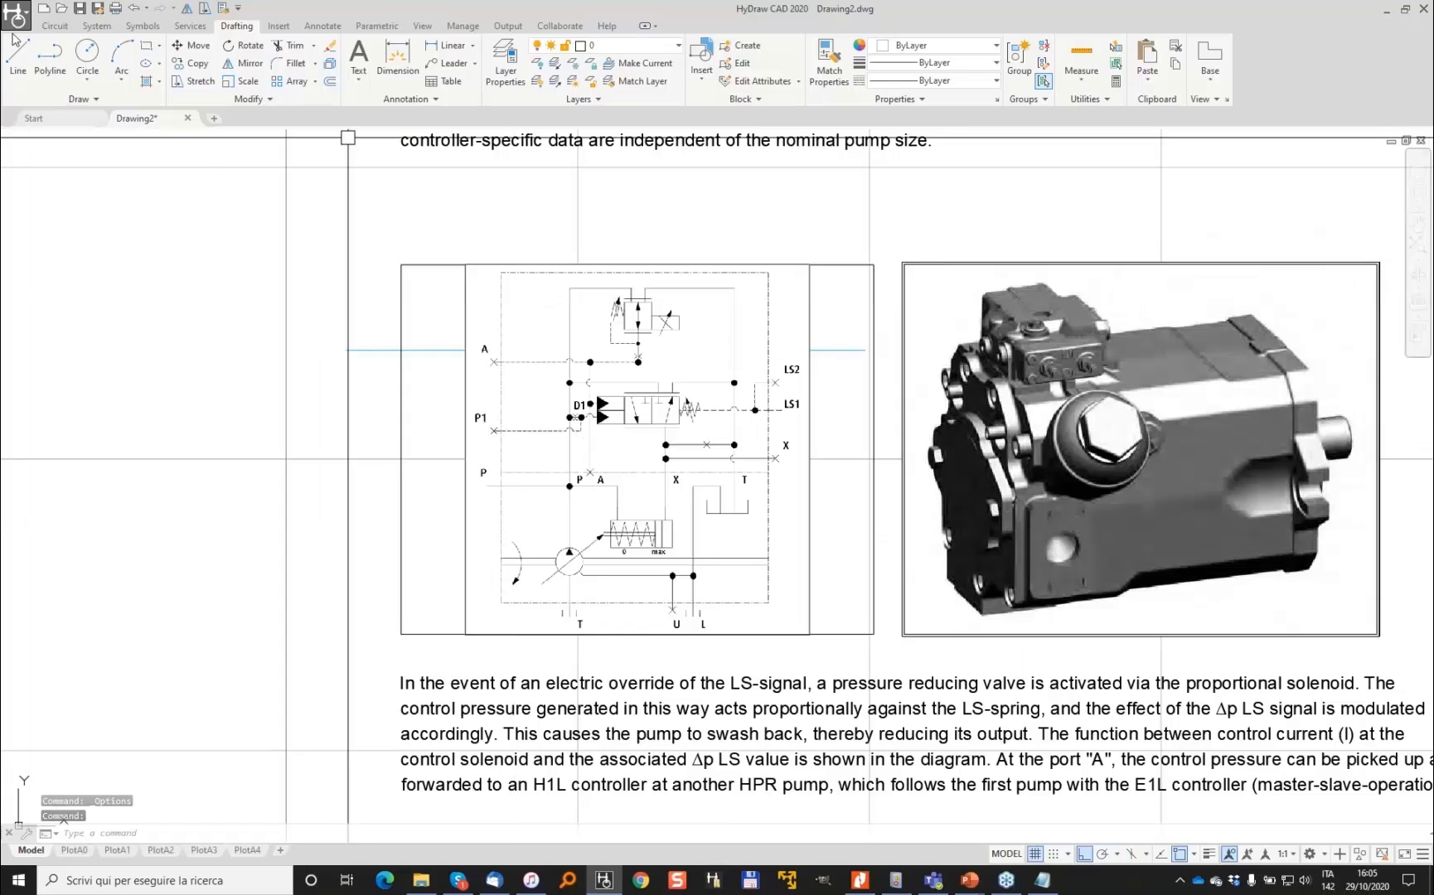
{"action": "left_click", "coordinate": [208, 134]}
{"action": "left_click", "coordinate": [38, 64]}
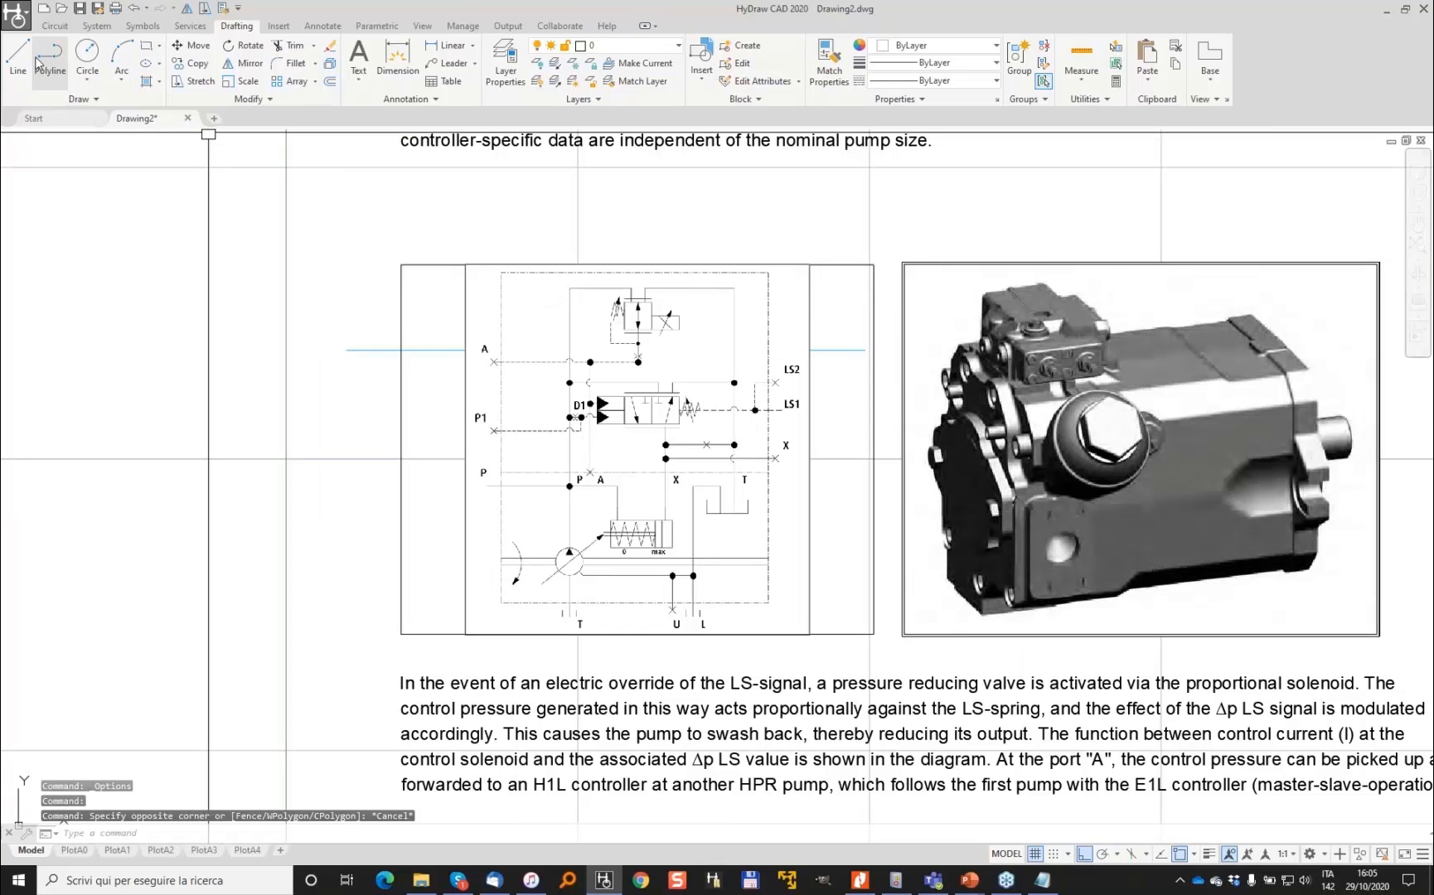
{"action": "left_click", "coordinate": [17, 58]}
{"action": "left_click", "coordinate": [387, 228]}
{"action": "left_click", "coordinate": [935, 228]}
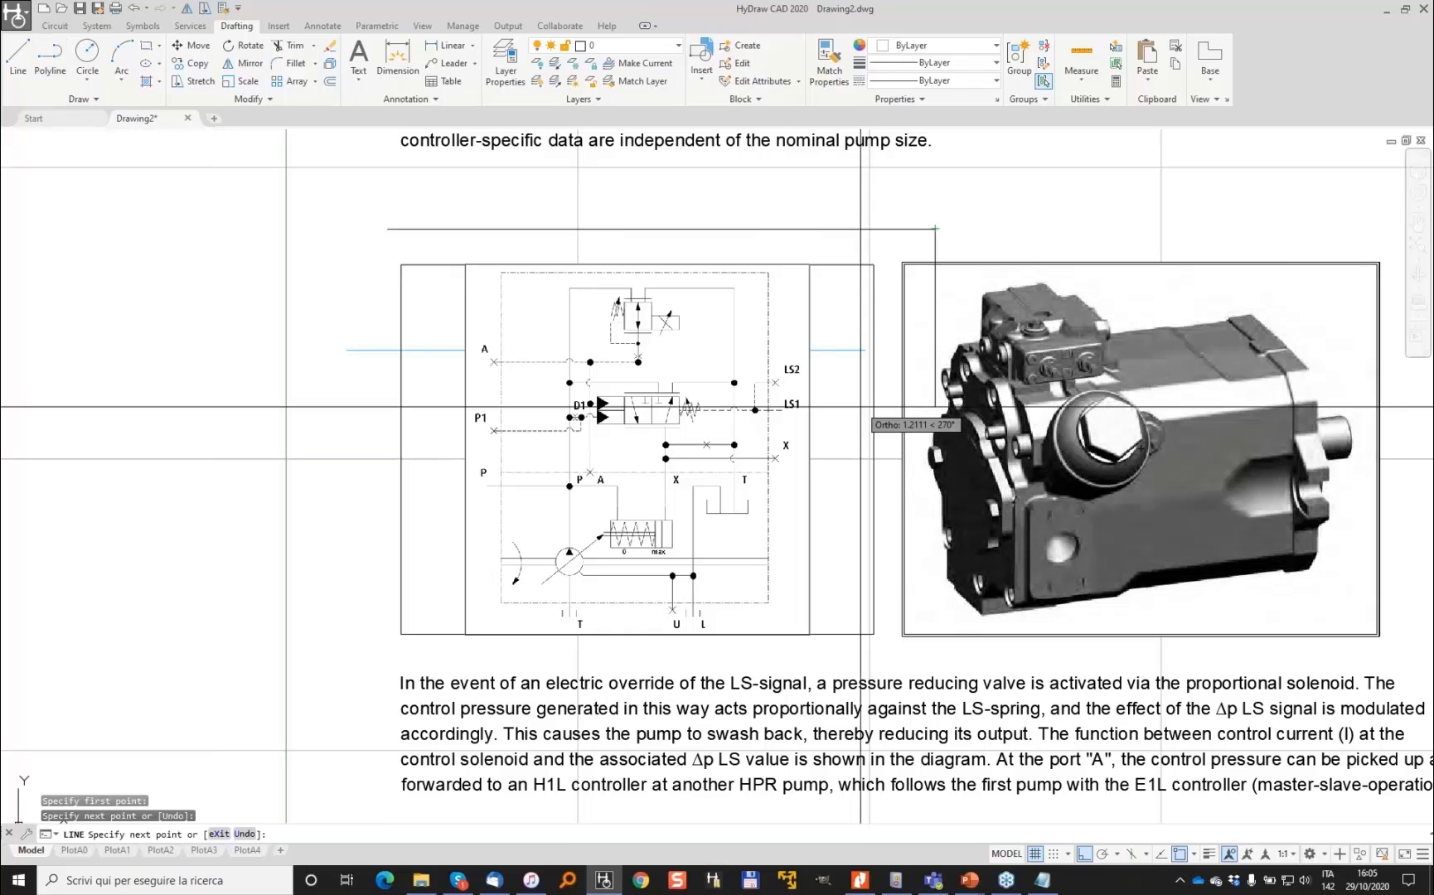
{"action": "key", "text": "Escape"}
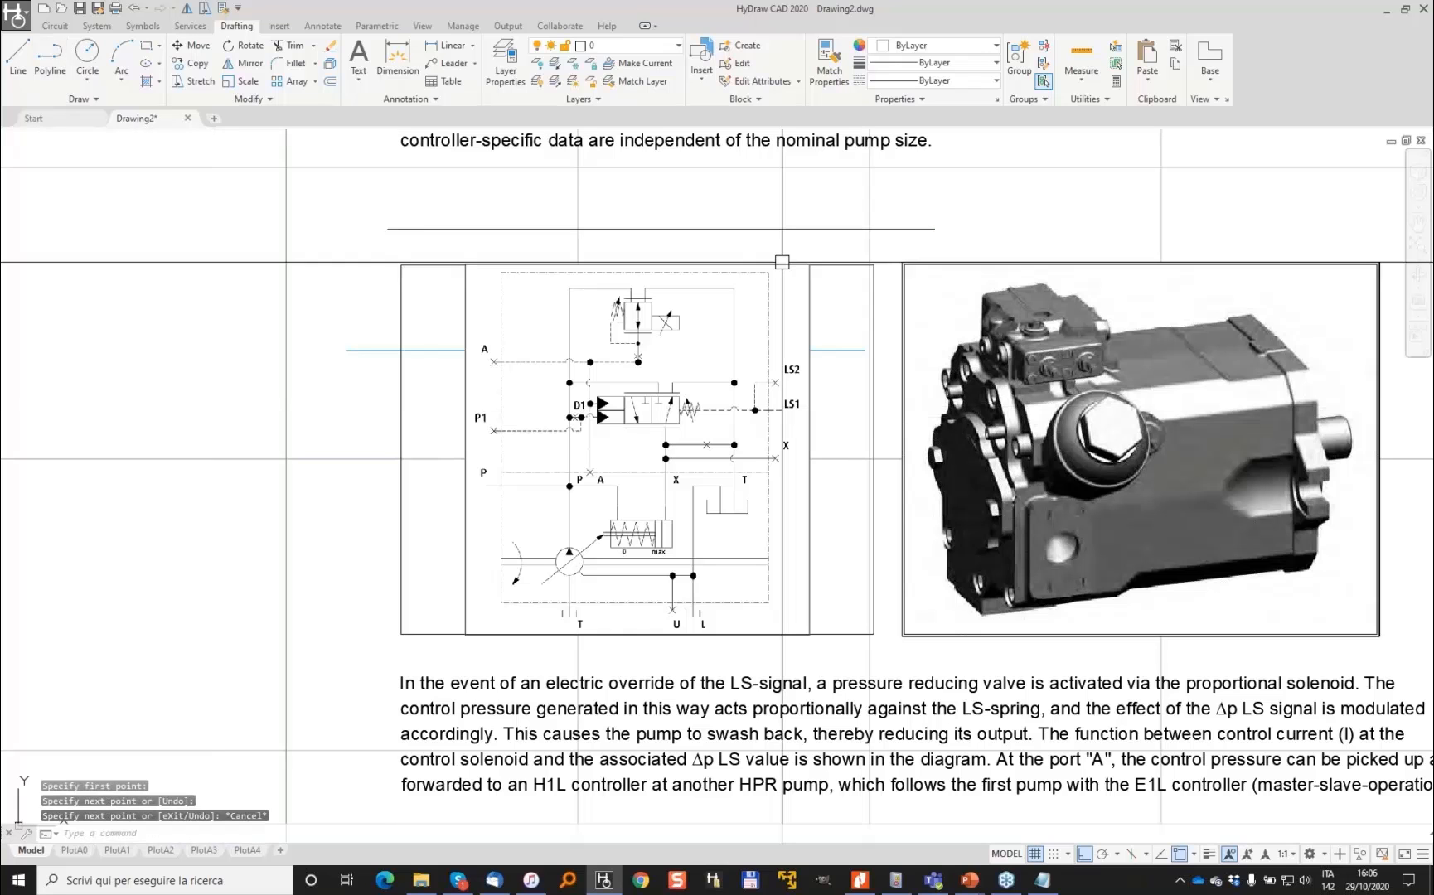
{"action": "middle_click_drag", "start_coordinate": [782, 262], "coordinate": [777, 219]}
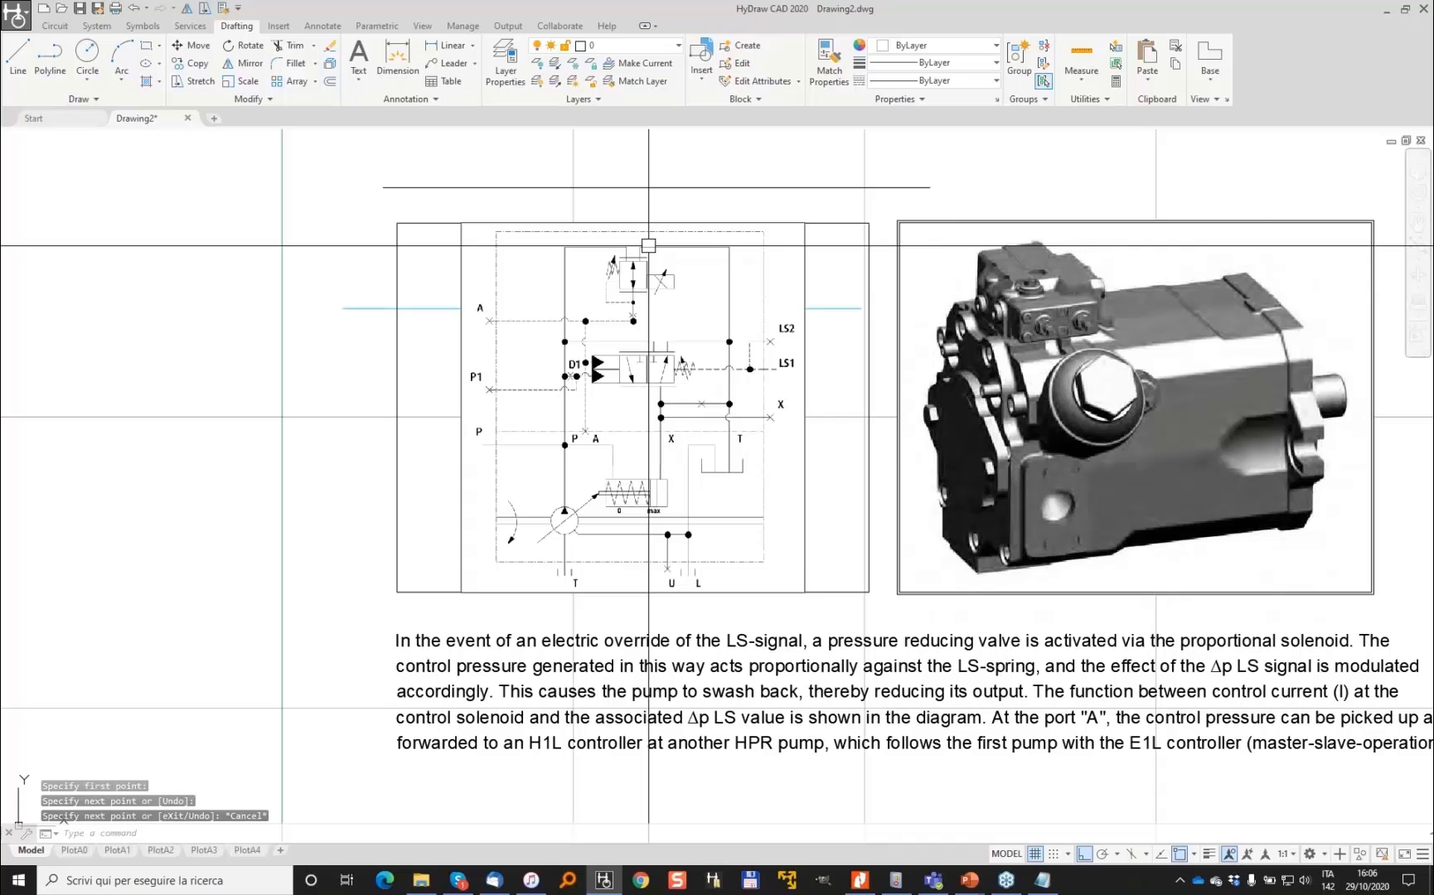
{"action": "key", "text": "Escape"}
{"action": "scroll", "coordinate": [443, 571], "scroll_direction": "down", "scroll_amount": 2}
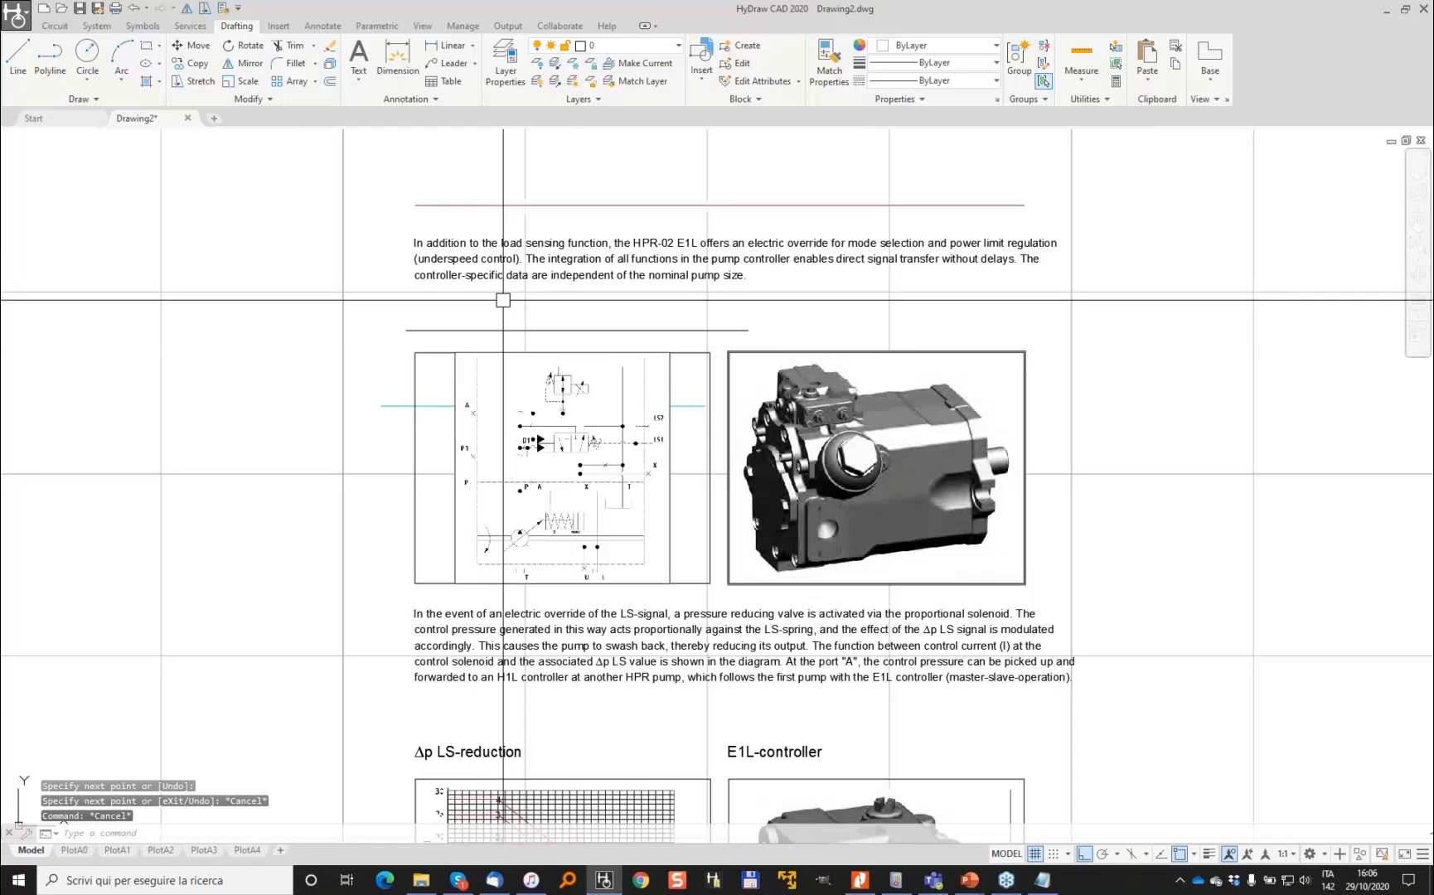
Set the model space background colour back to black in the display options
{"action": "left_click", "coordinate": [16, 14]}
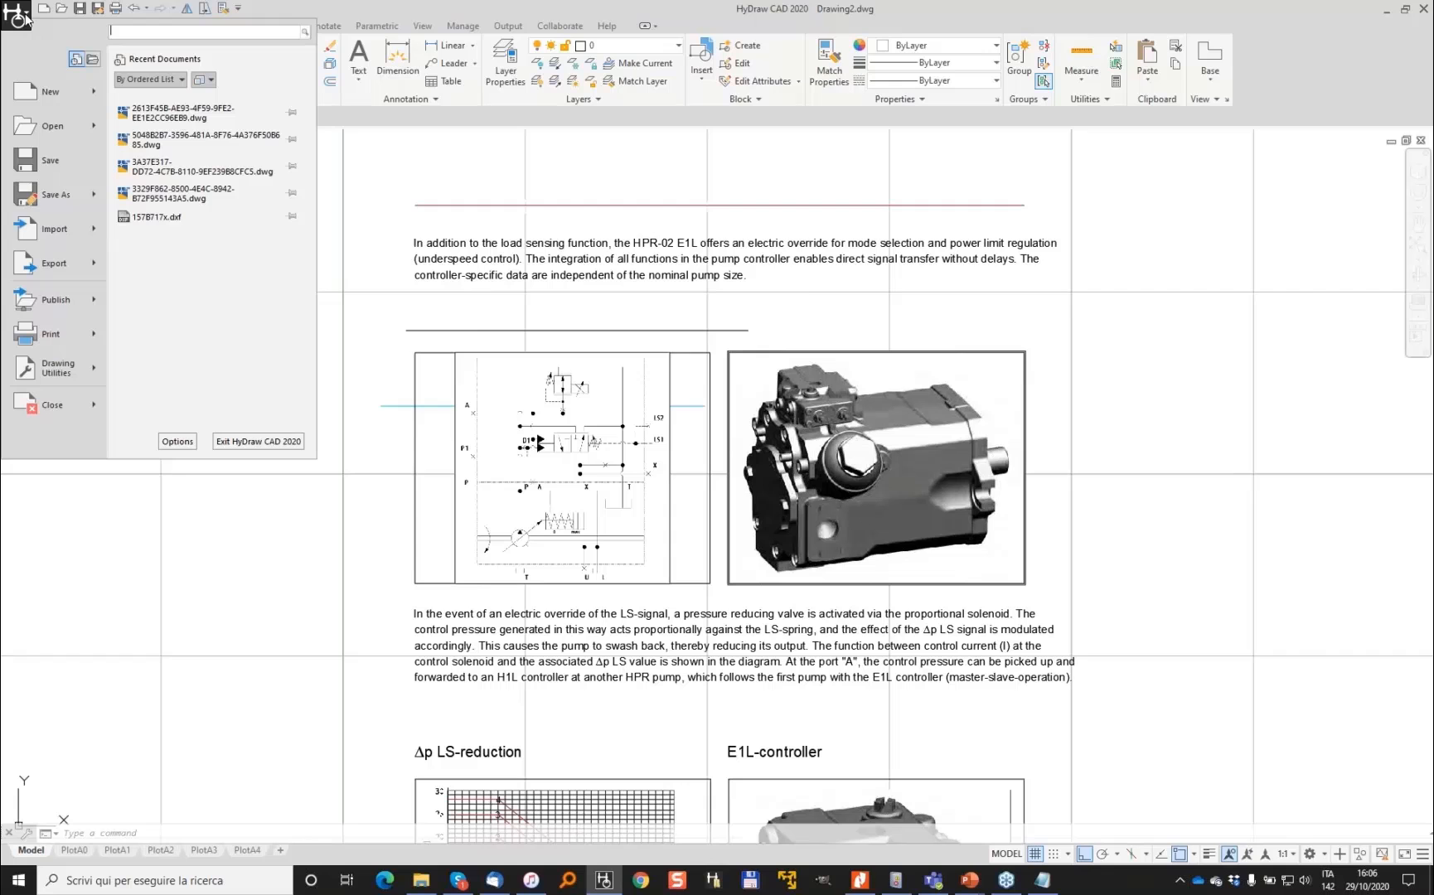
{"action": "left_click", "coordinate": [178, 441]}
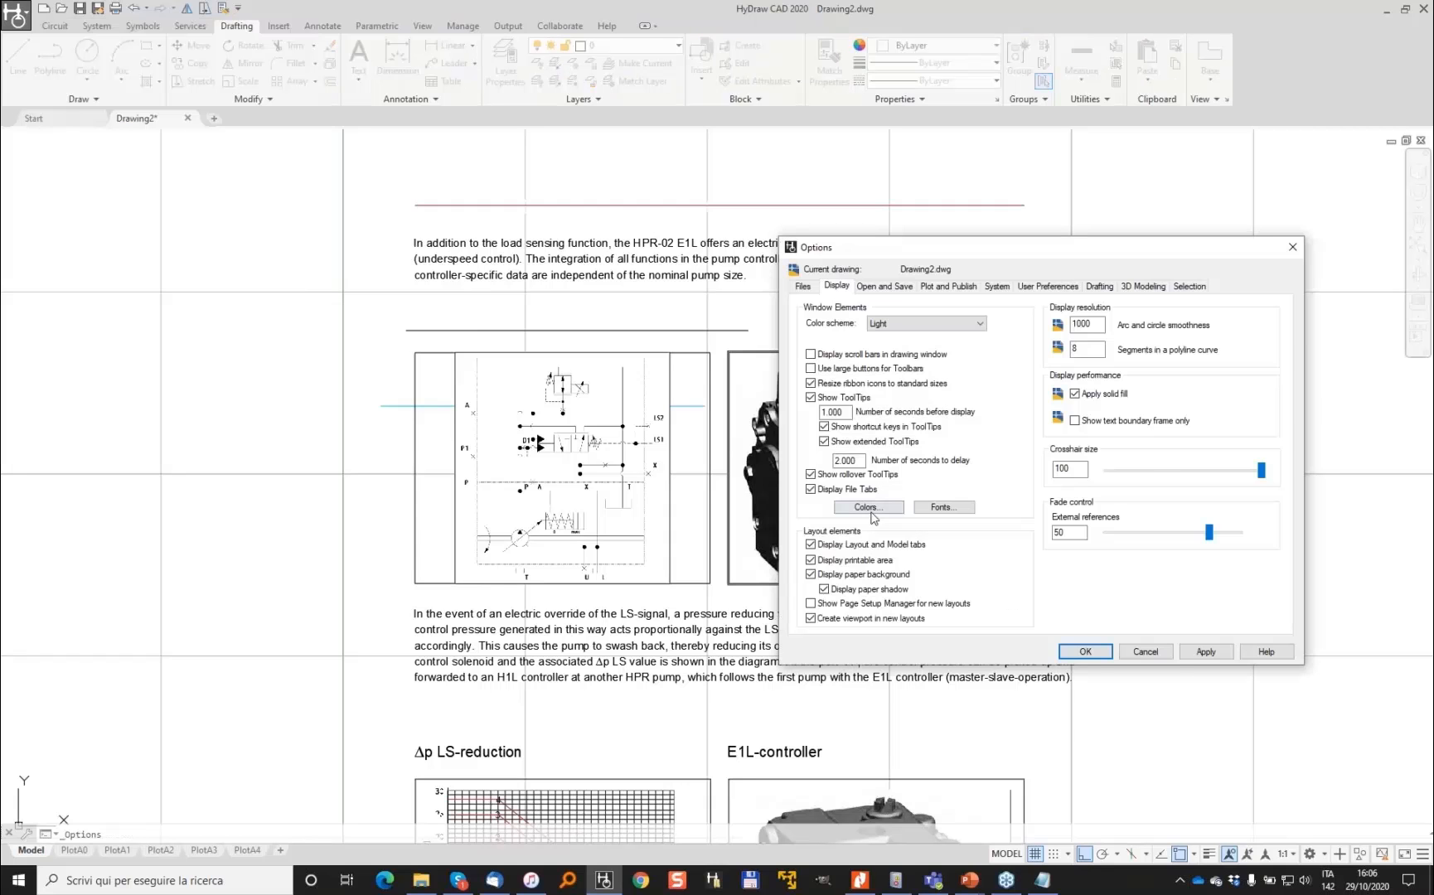
{"action": "left_click", "coordinate": [870, 511]}
{"action": "left_click", "coordinate": [1357, 365]}
{"action": "left_click", "coordinate": [1324, 464]}
{"action": "left_click", "coordinate": [1248, 705]}
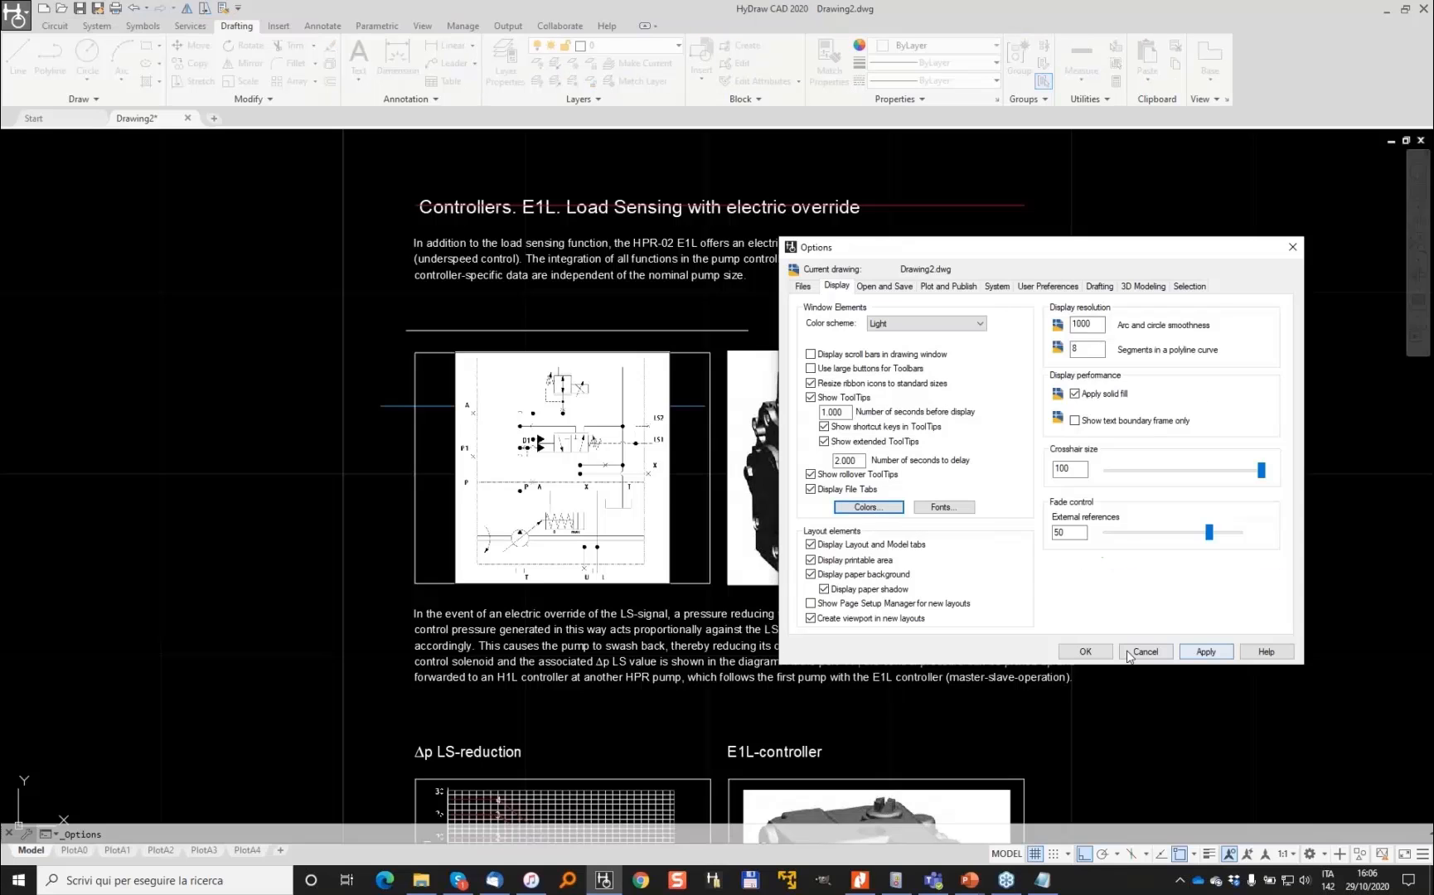
{"action": "left_click", "coordinate": [1143, 652]}
Erase the entire imported page together with the two drawn lines, leaving the drawing empty
{"action": "scroll", "coordinate": [464, 287], "scroll_direction": "down", "scroll_amount": 3}
{"action": "left_click", "coordinate": [672, 505]}
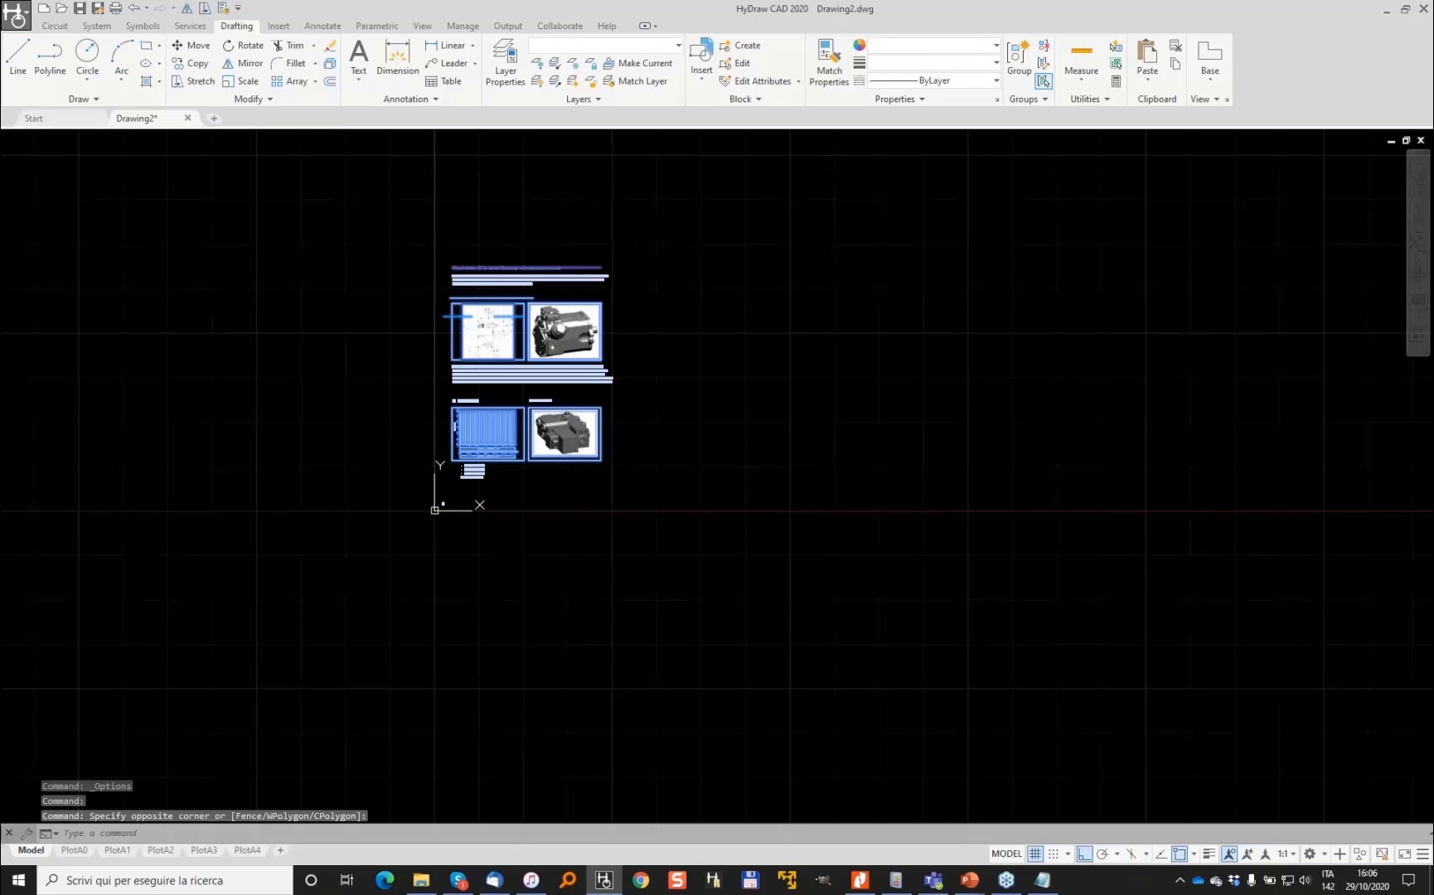
{"action": "key", "text": "Delete"}
{"action": "key", "text": "Escape"}
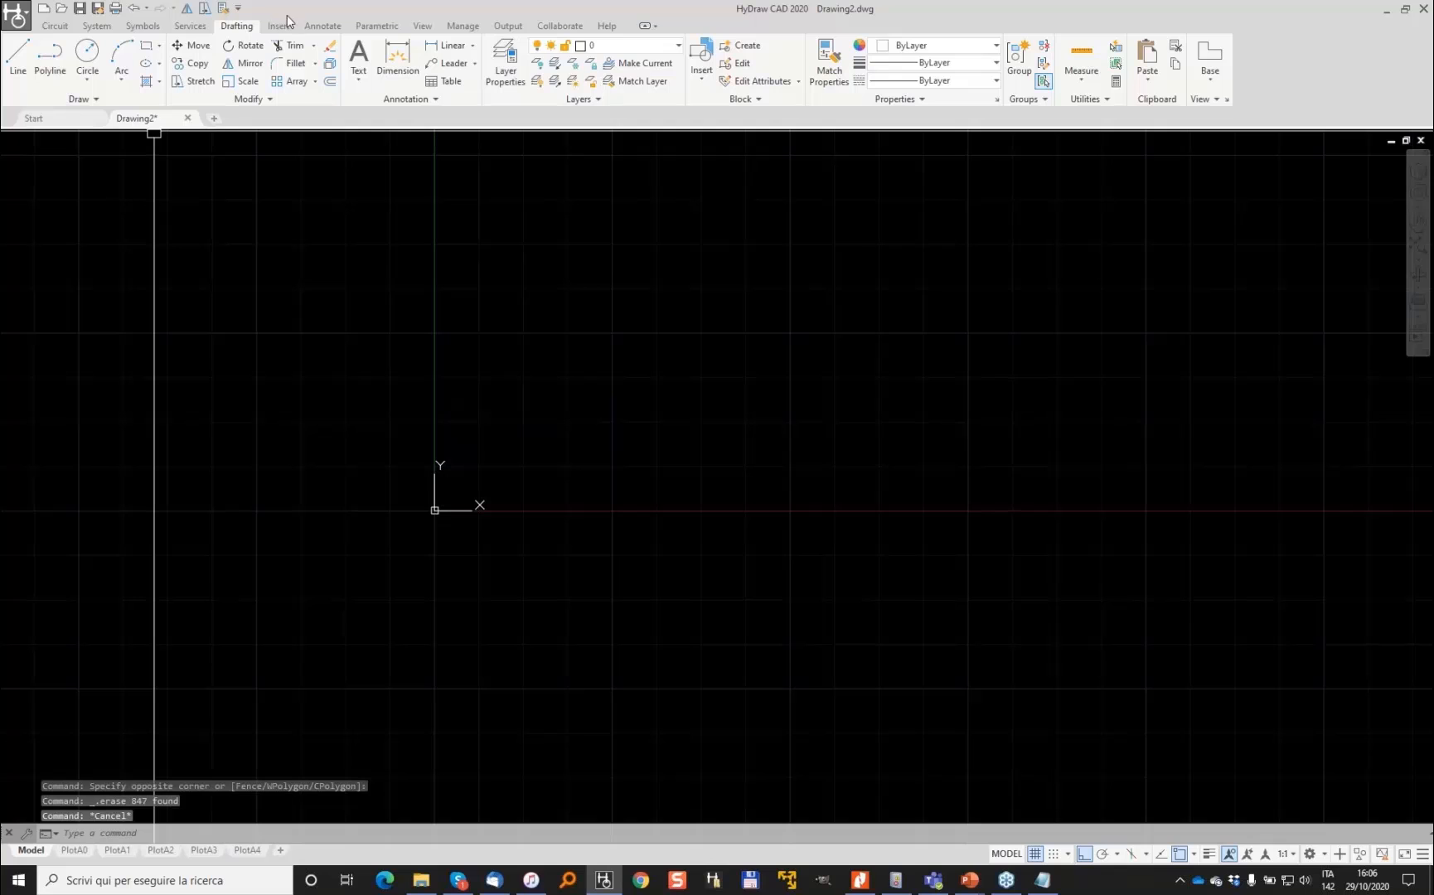
Import page 4 of aft-catalog_s7_sec.pdf from the PDF Images folder at a scale of 25.4
{"action": "left_click", "coordinate": [278, 26]}
{"action": "left_click", "coordinate": [480, 58]}
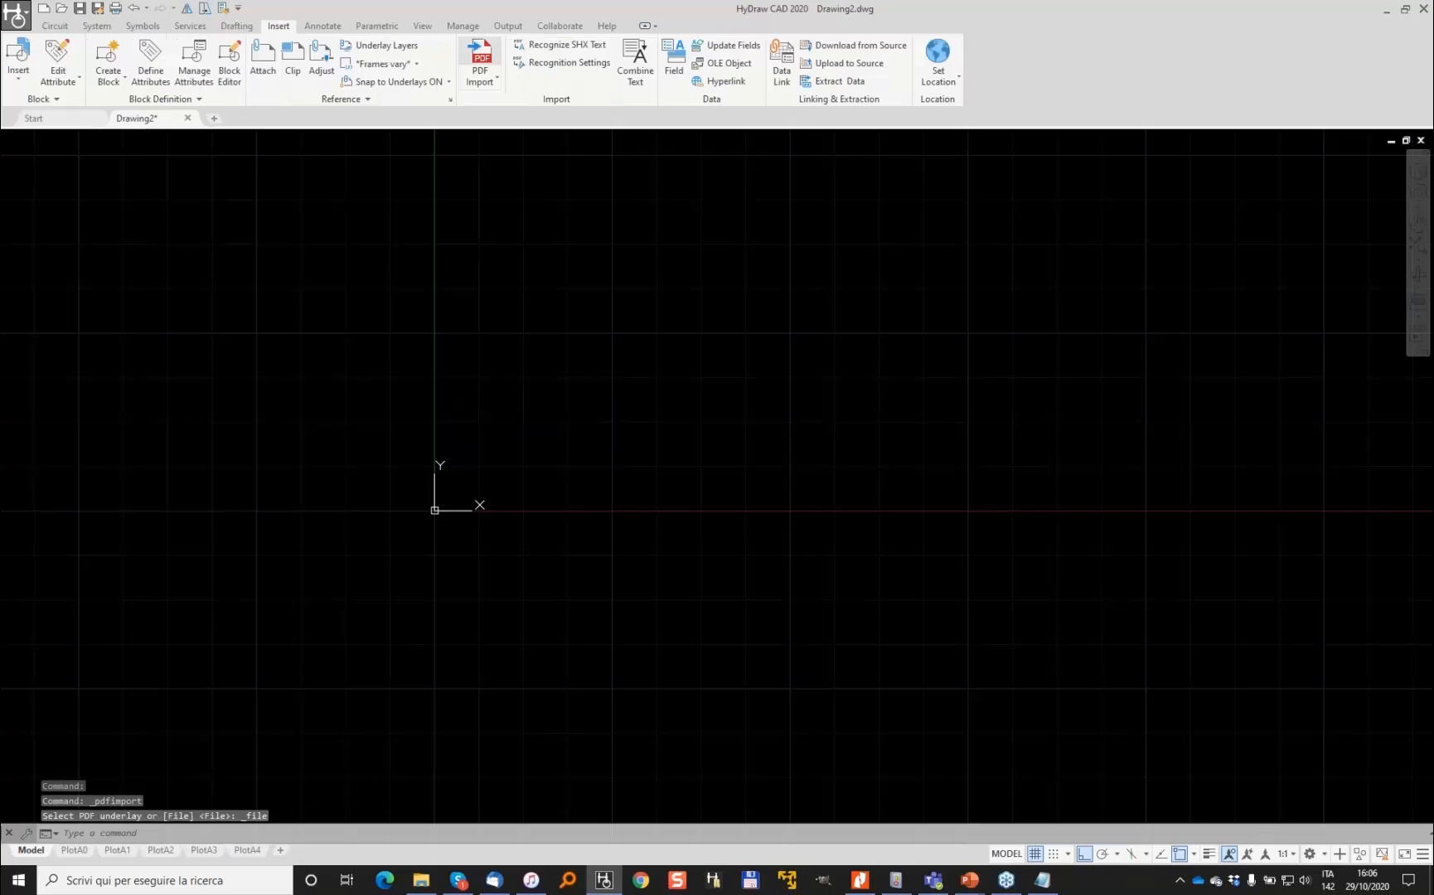
{"action": "double_click", "coordinate": [653, 338]}
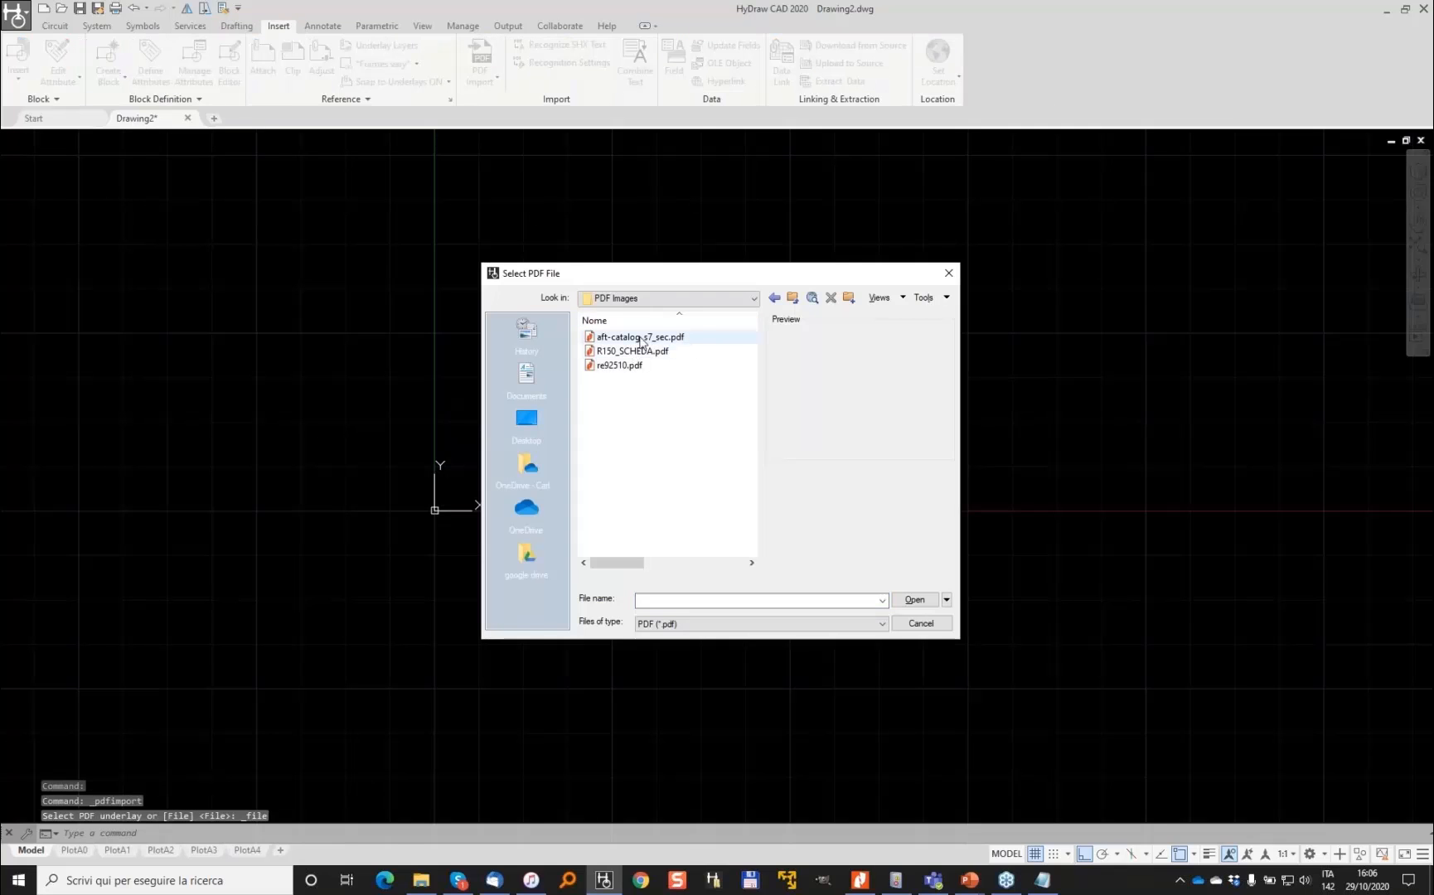
{"action": "double_click", "coordinate": [617, 338]}
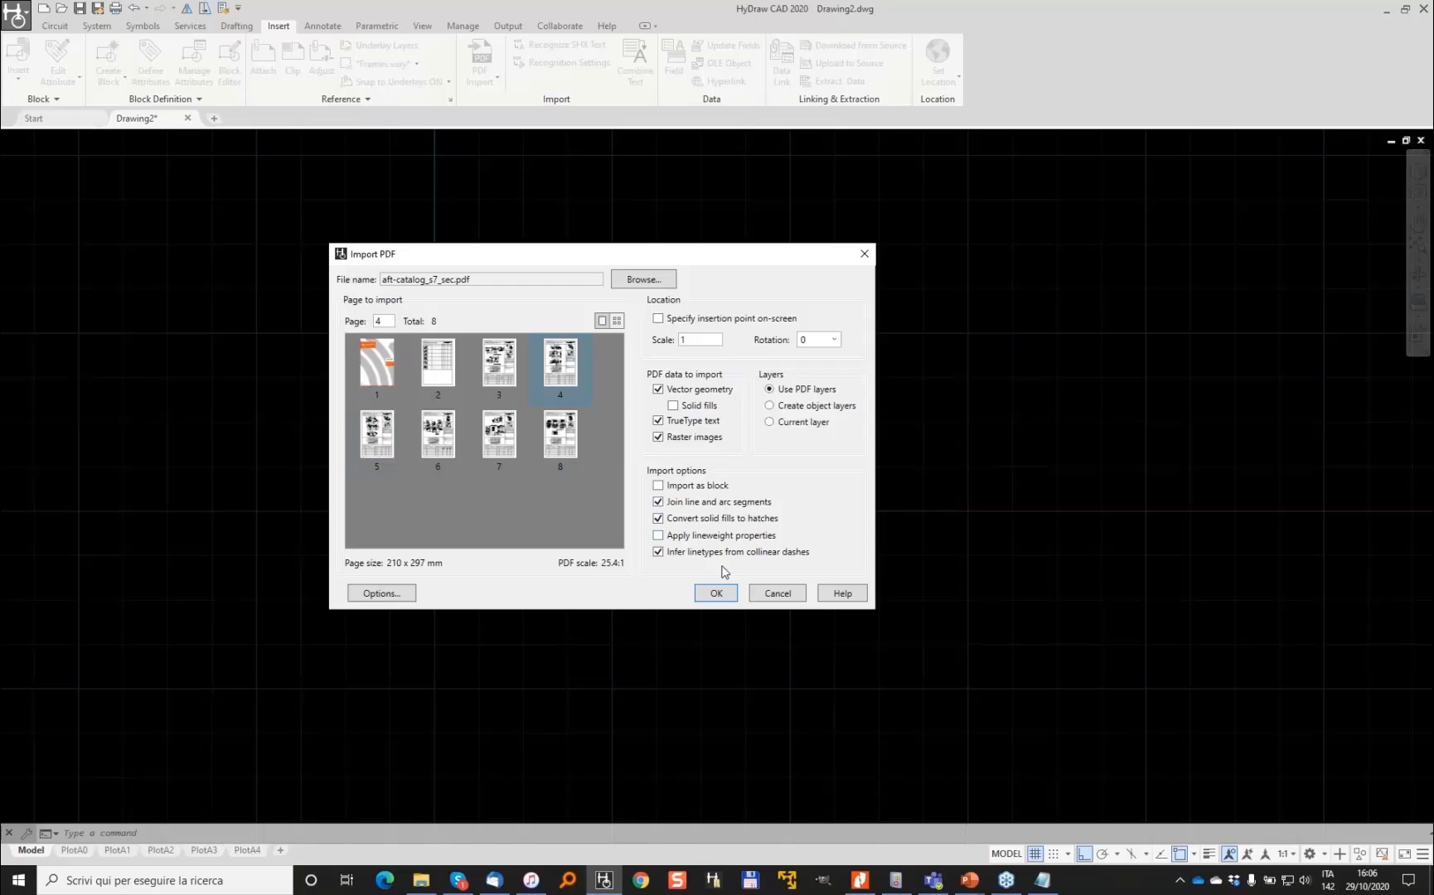
{"action": "double_click", "coordinate": [699, 339]}
{"action": "type", "text": "25.4"}
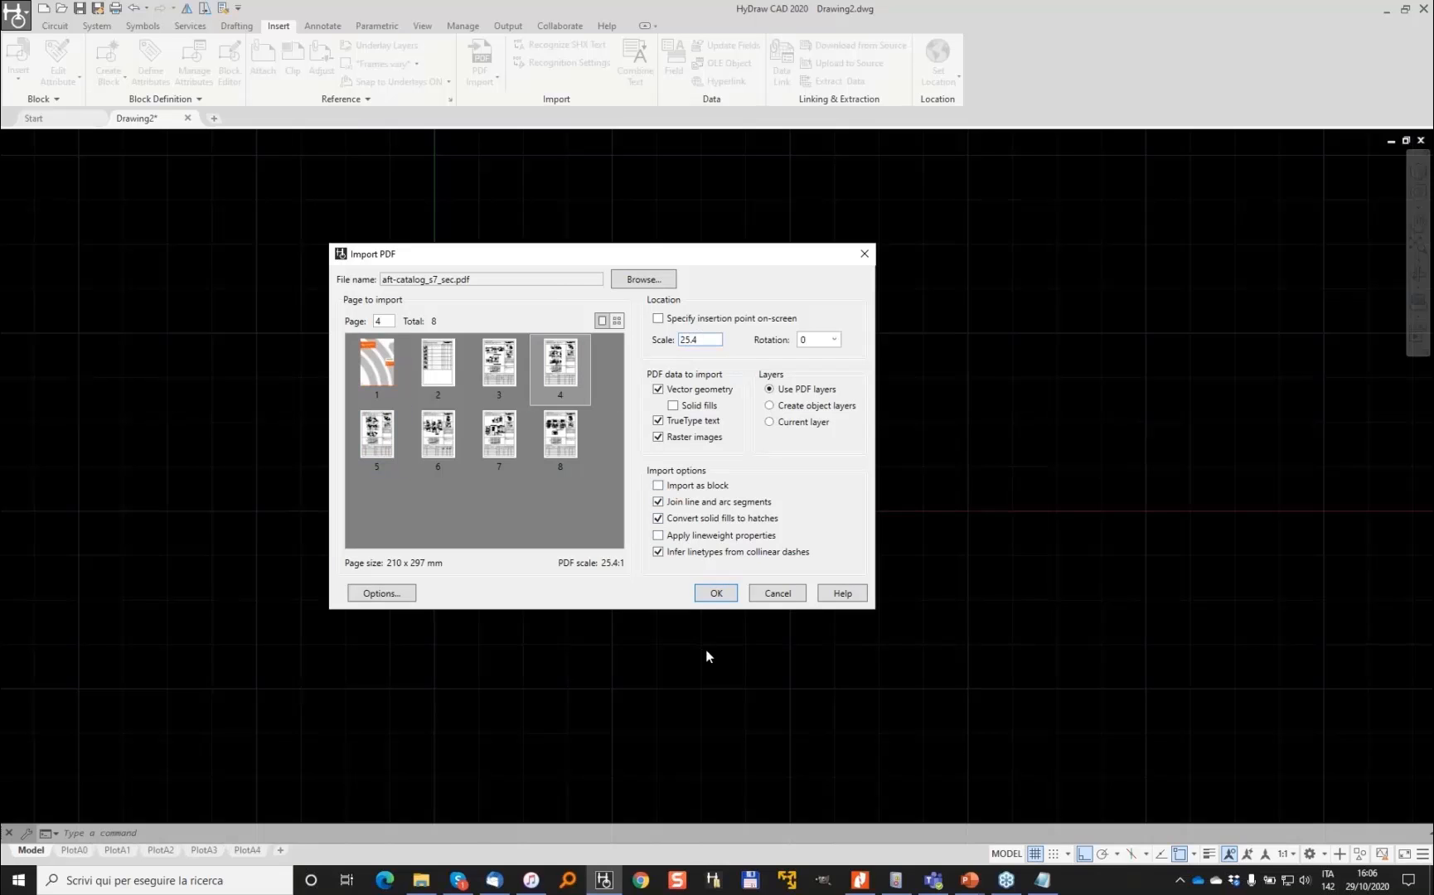
{"action": "left_click", "coordinate": [709, 591]}
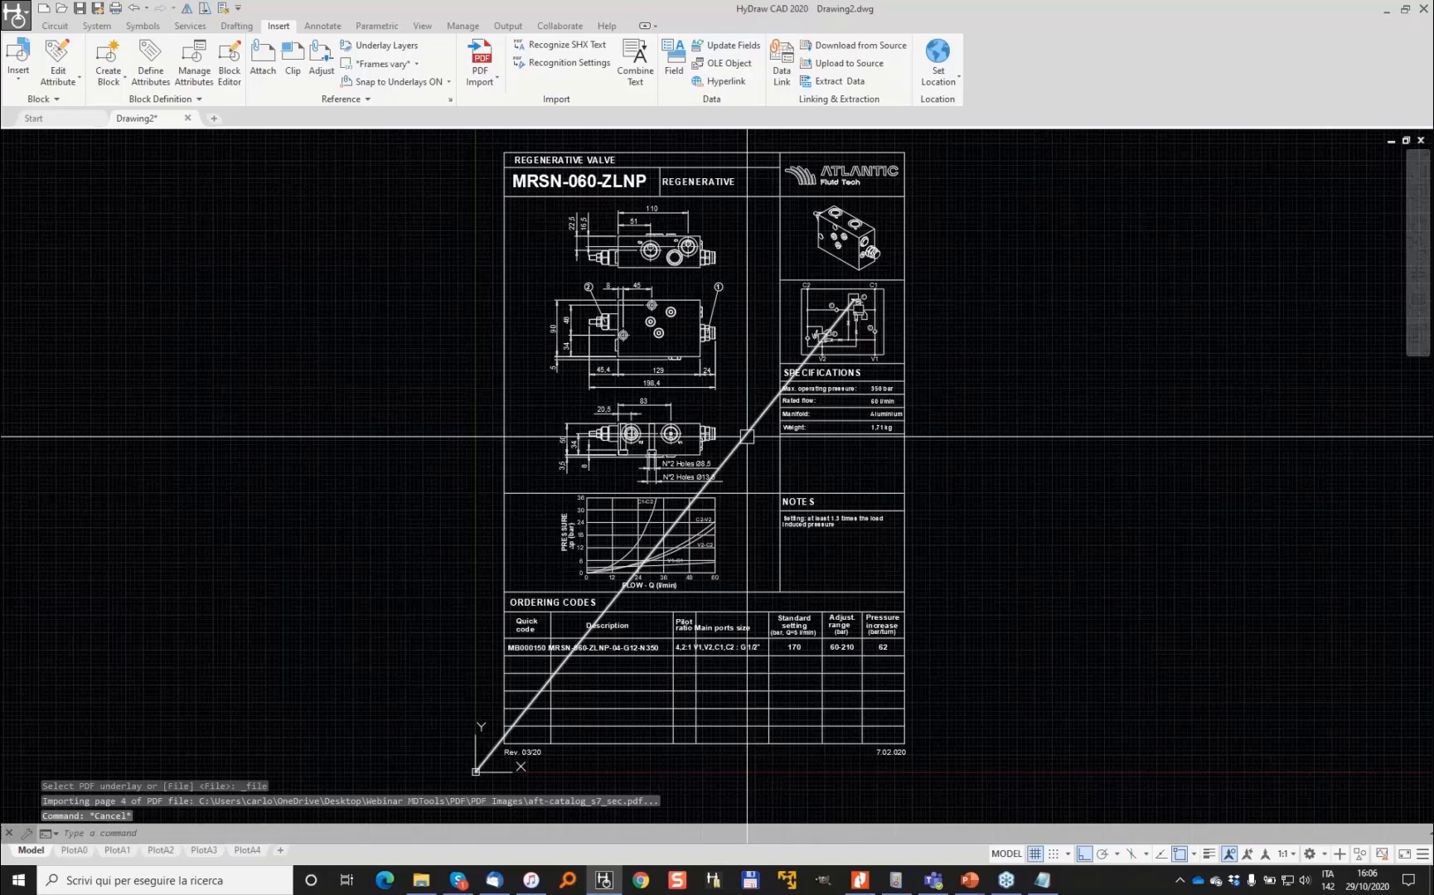
Erase the long diagonal line running from the origin across the imported data sheet
{"action": "left_click", "coordinate": [747, 436]}
{"action": "key", "text": "Delete"}
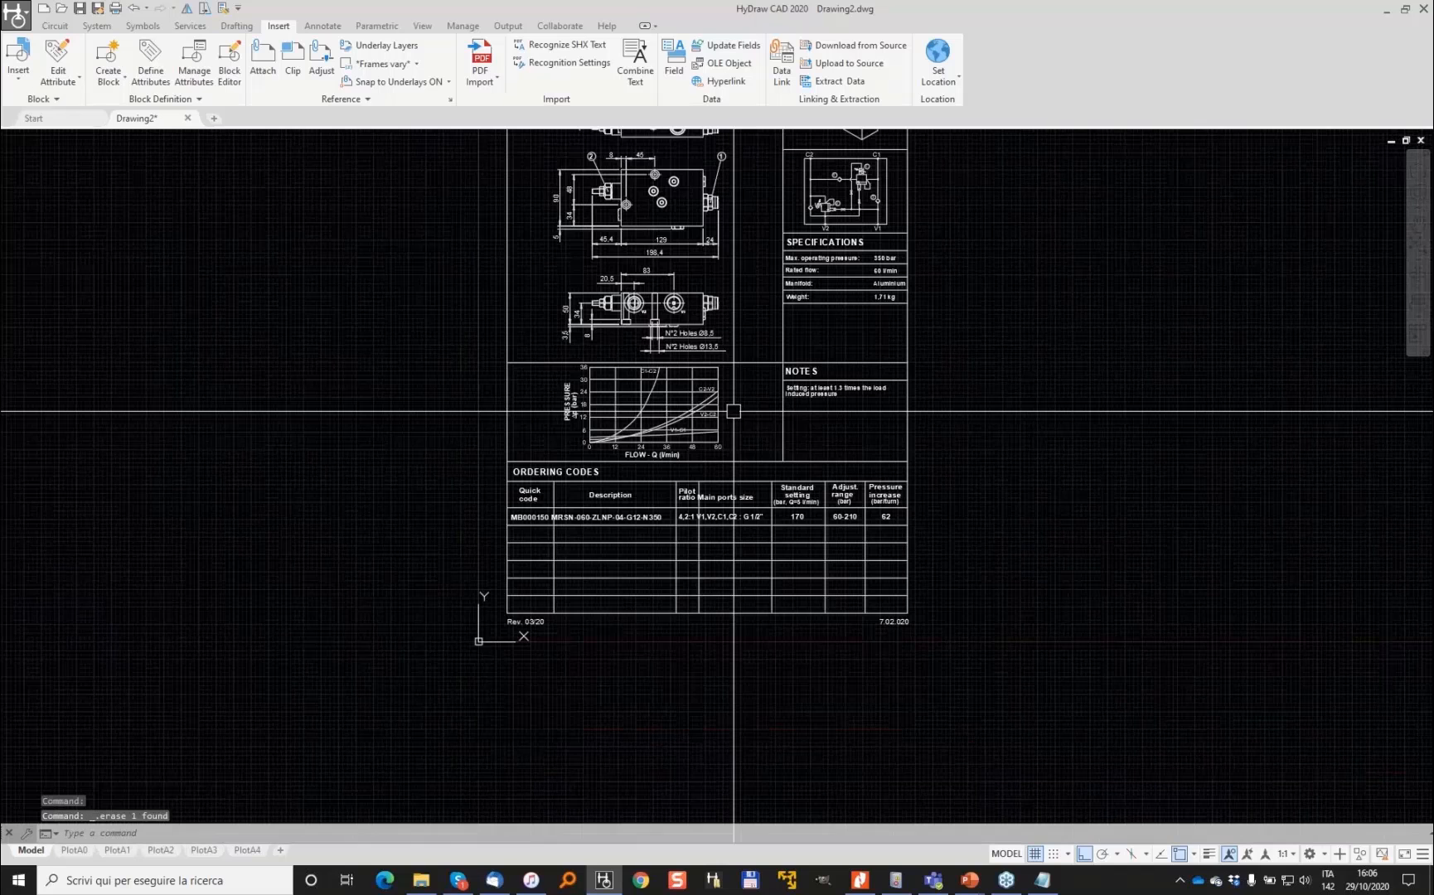
Examine the manifold body outline in the lowest dimensioned view to check that it is vector geometry
{"action": "scroll", "coordinate": [673, 294], "scroll_direction": "up", "scroll_amount": 10}
{"action": "left_click", "coordinate": [888, 330]}
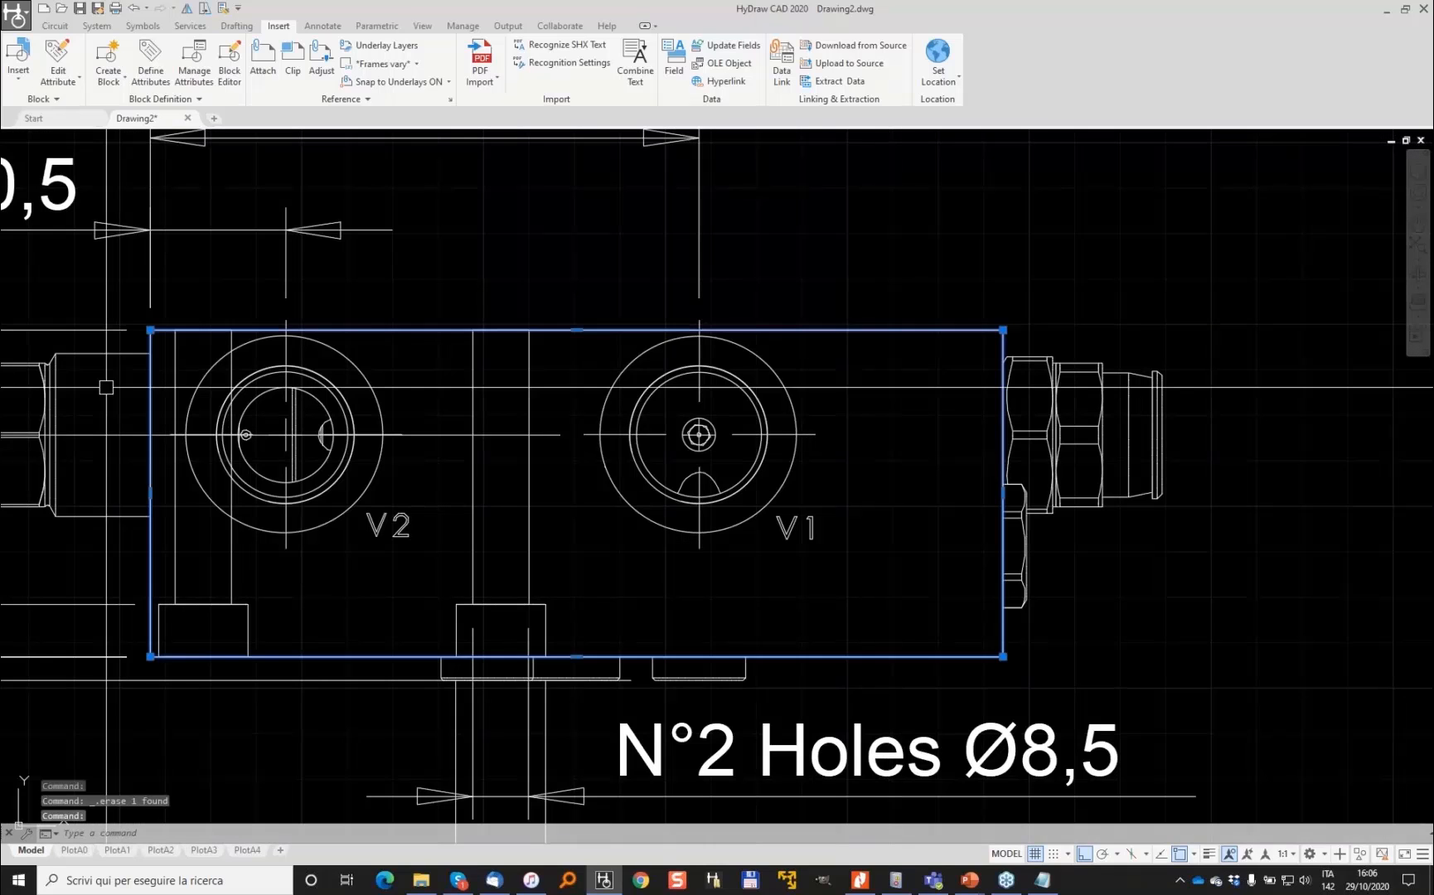
{"action": "scroll", "coordinate": [733, 320], "scroll_direction": "down", "scroll_amount": 4}
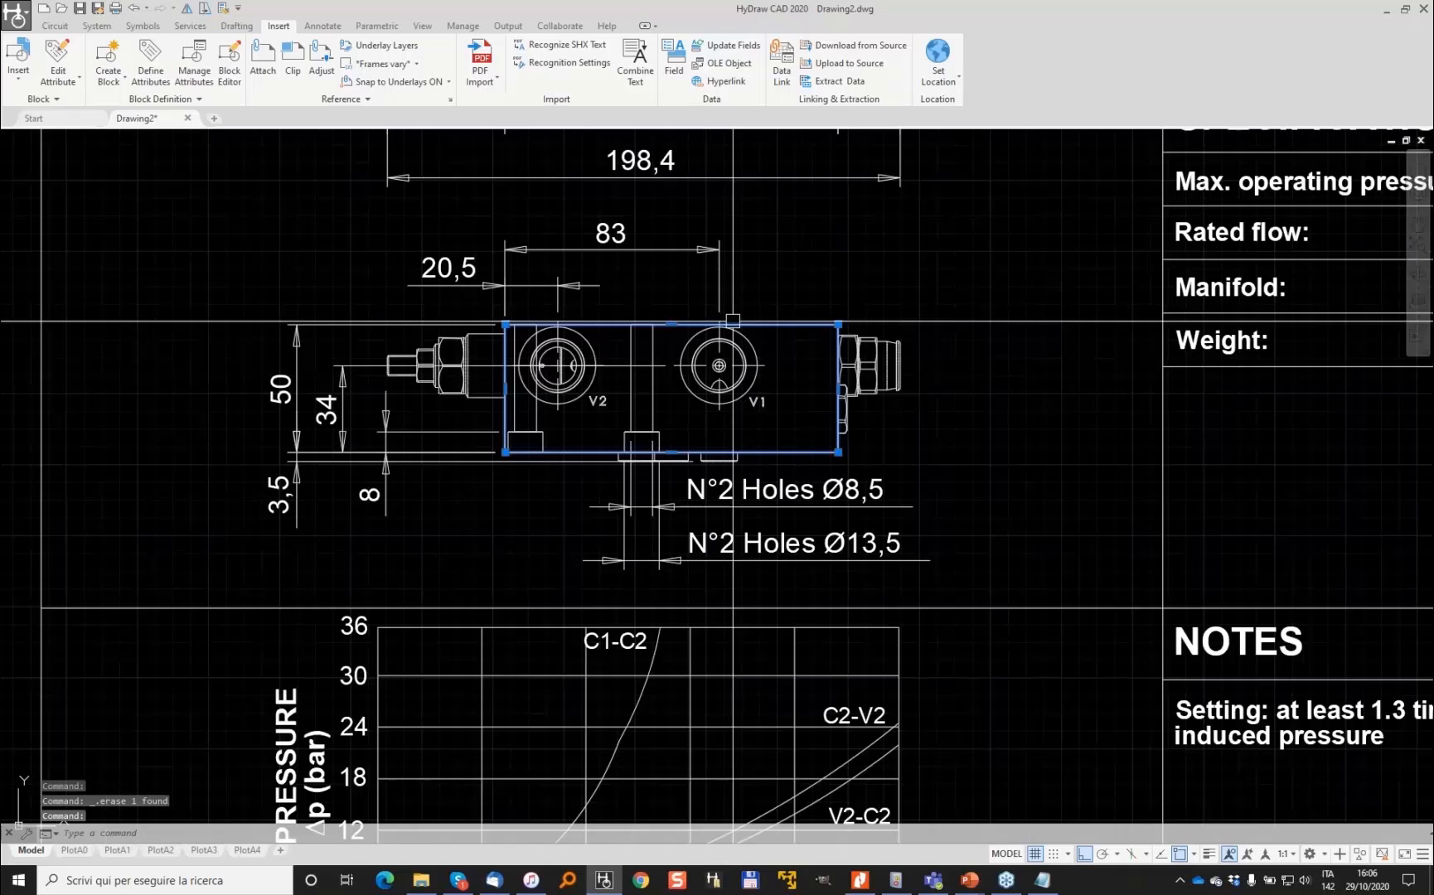
{"action": "scroll", "coordinate": [733, 320], "scroll_direction": "down", "scroll_amount": 2}
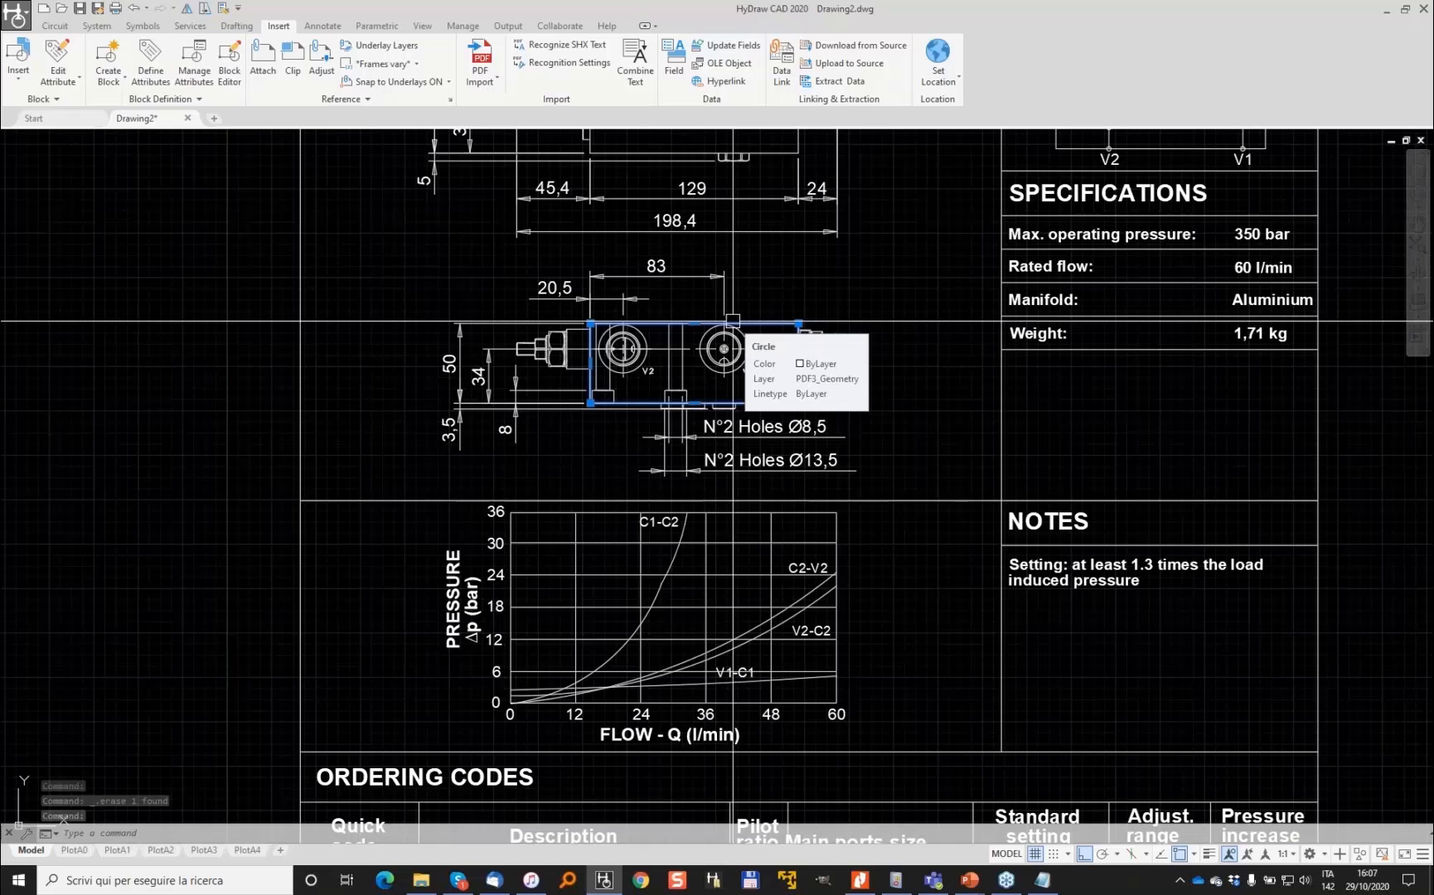
{"action": "key", "text": "Escape"}
{"action": "key", "text": "Escape"}
Erase everything on the imported data sheet except the hydraulic circuit diagram with ports C1, C2, V1 and V2
{"action": "scroll", "coordinate": [768, 362], "scroll_direction": "down", "scroll_amount": 4}
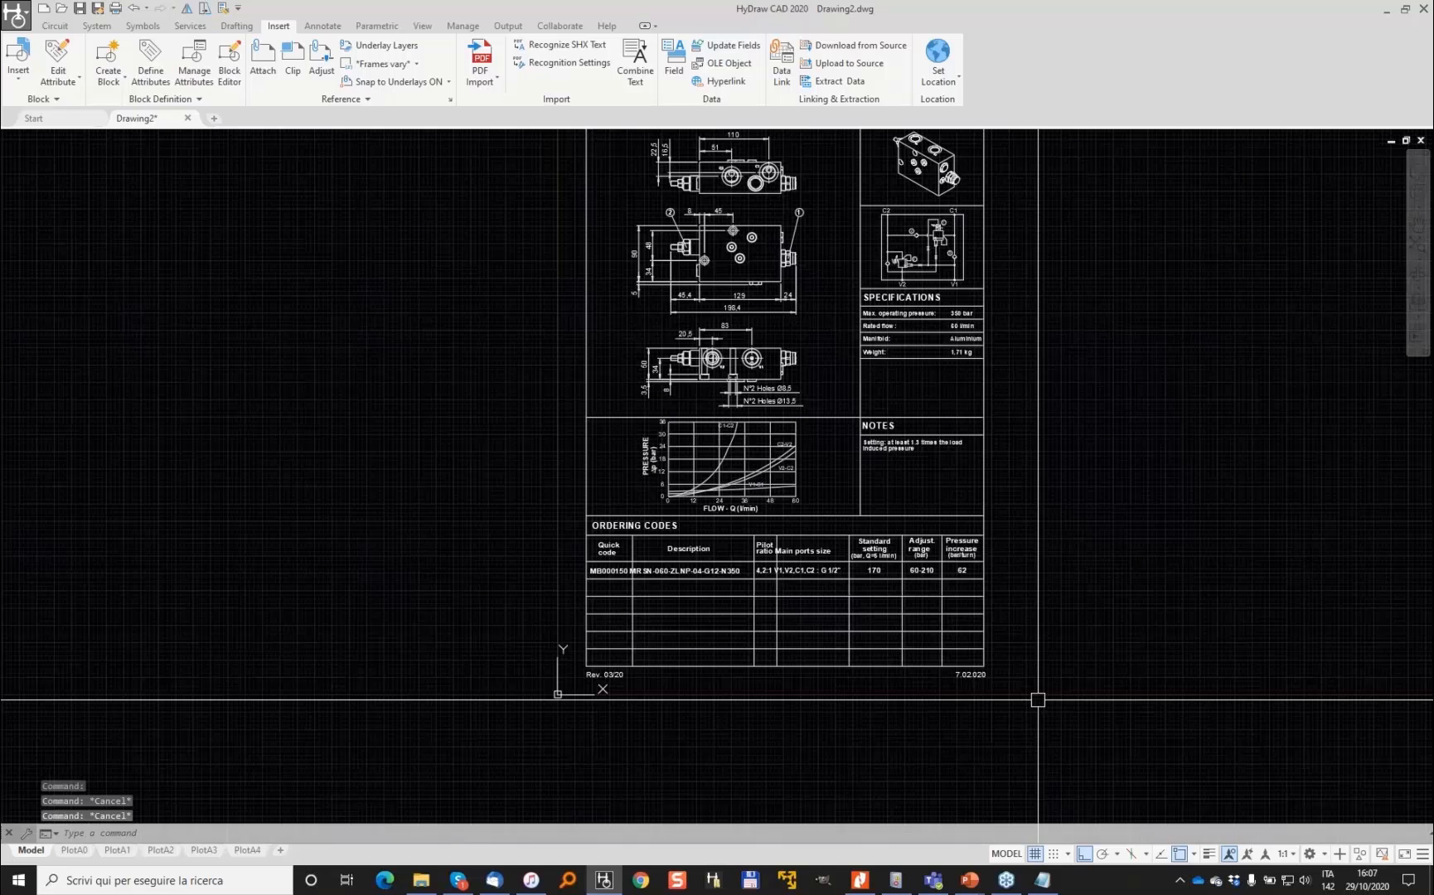
{"action": "left_click", "coordinate": [1038, 700]}
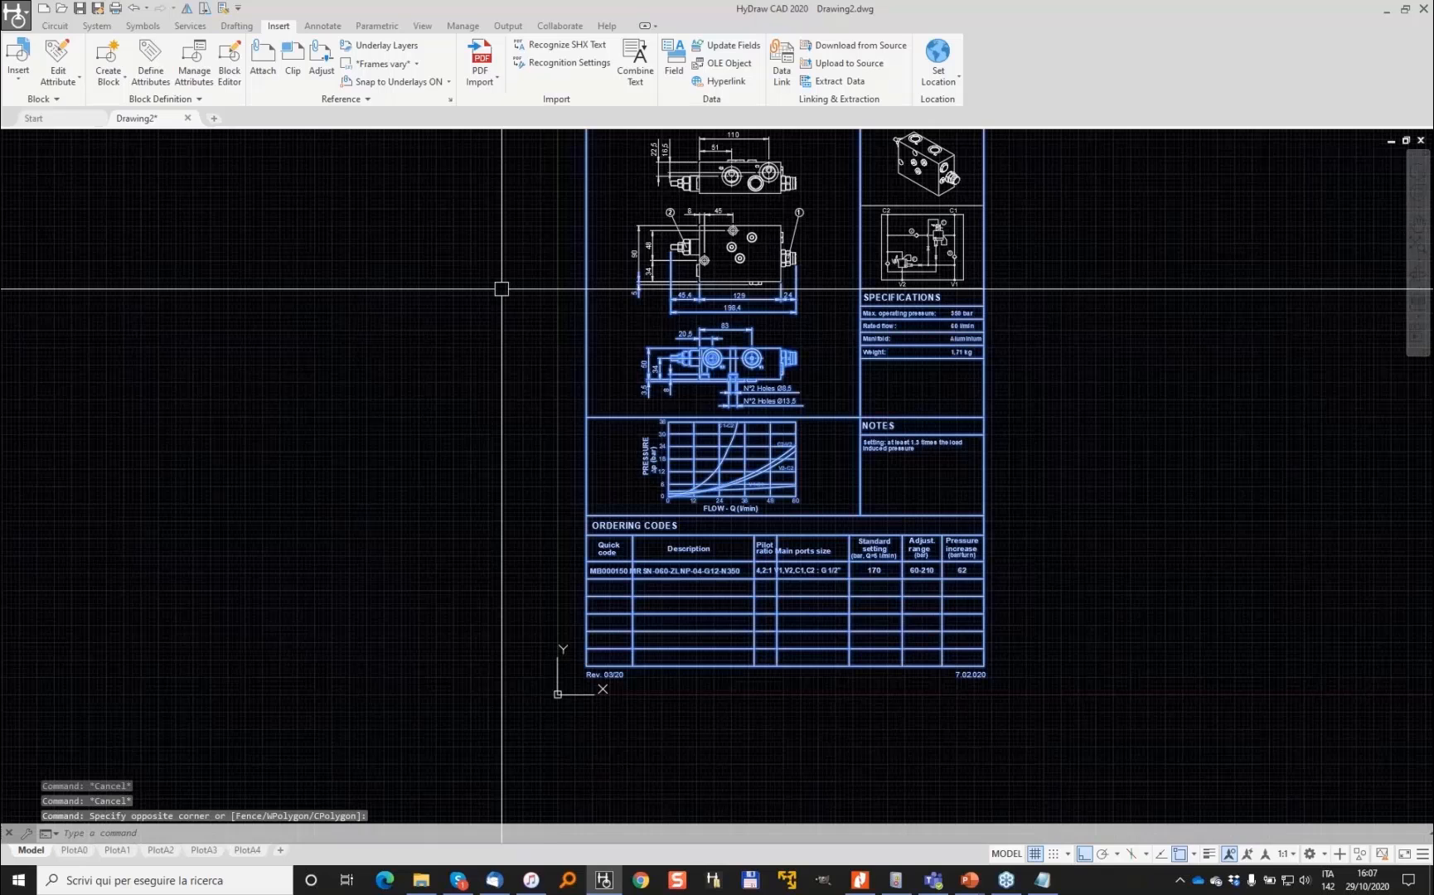
{"action": "left_click", "coordinate": [502, 288]}
{"action": "key", "text": "Delete"}
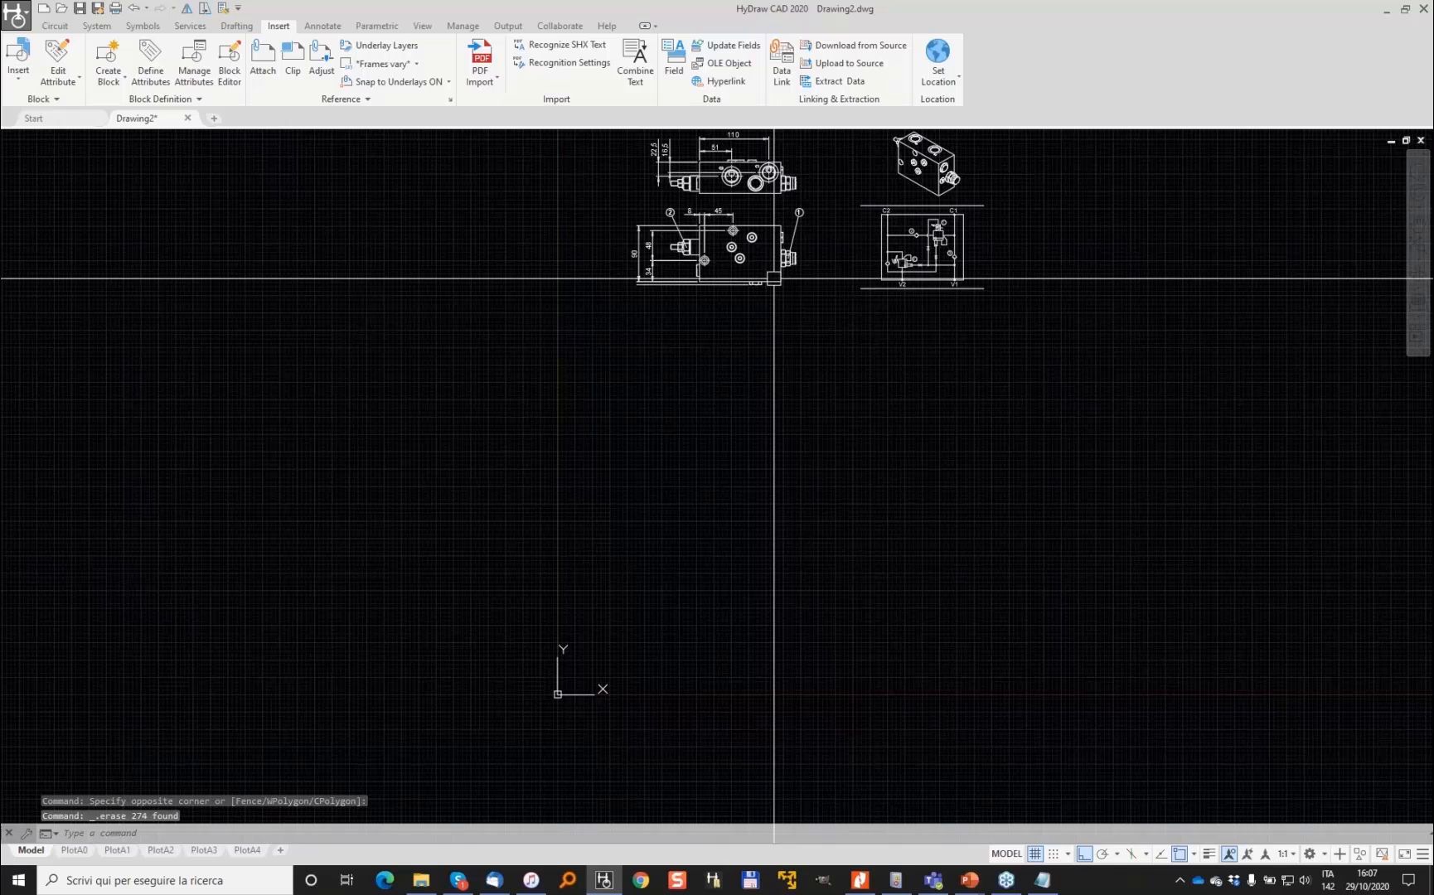
{"action": "middle_click_drag", "start_coordinate": [774, 279], "coordinate": [681, 603]}
{"action": "left_click", "coordinate": [740, 636]}
{"action": "left_click", "coordinate": [492, 393]}
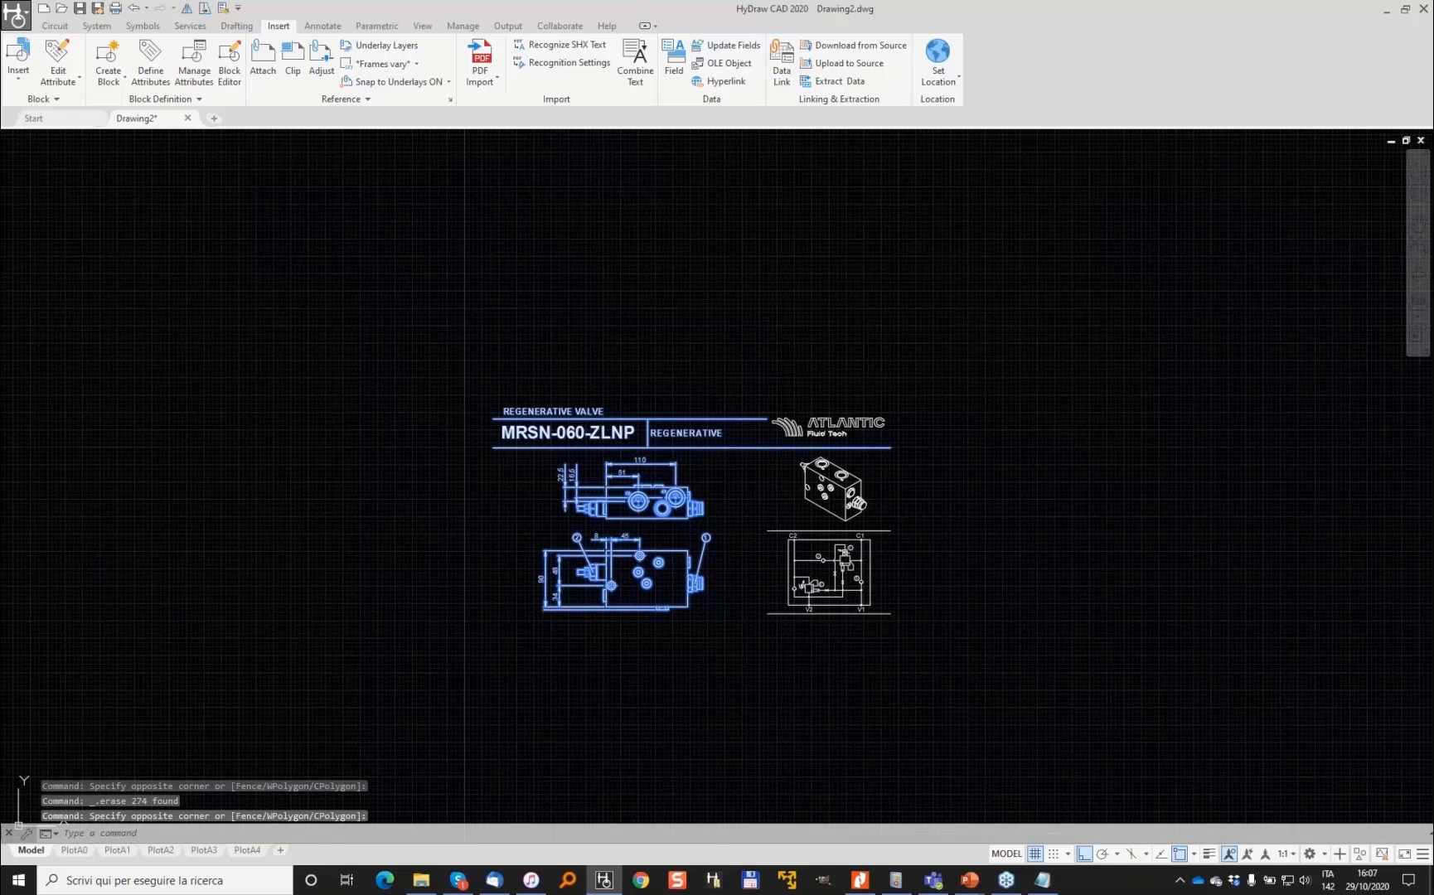
{"action": "key", "text": "Delete"}
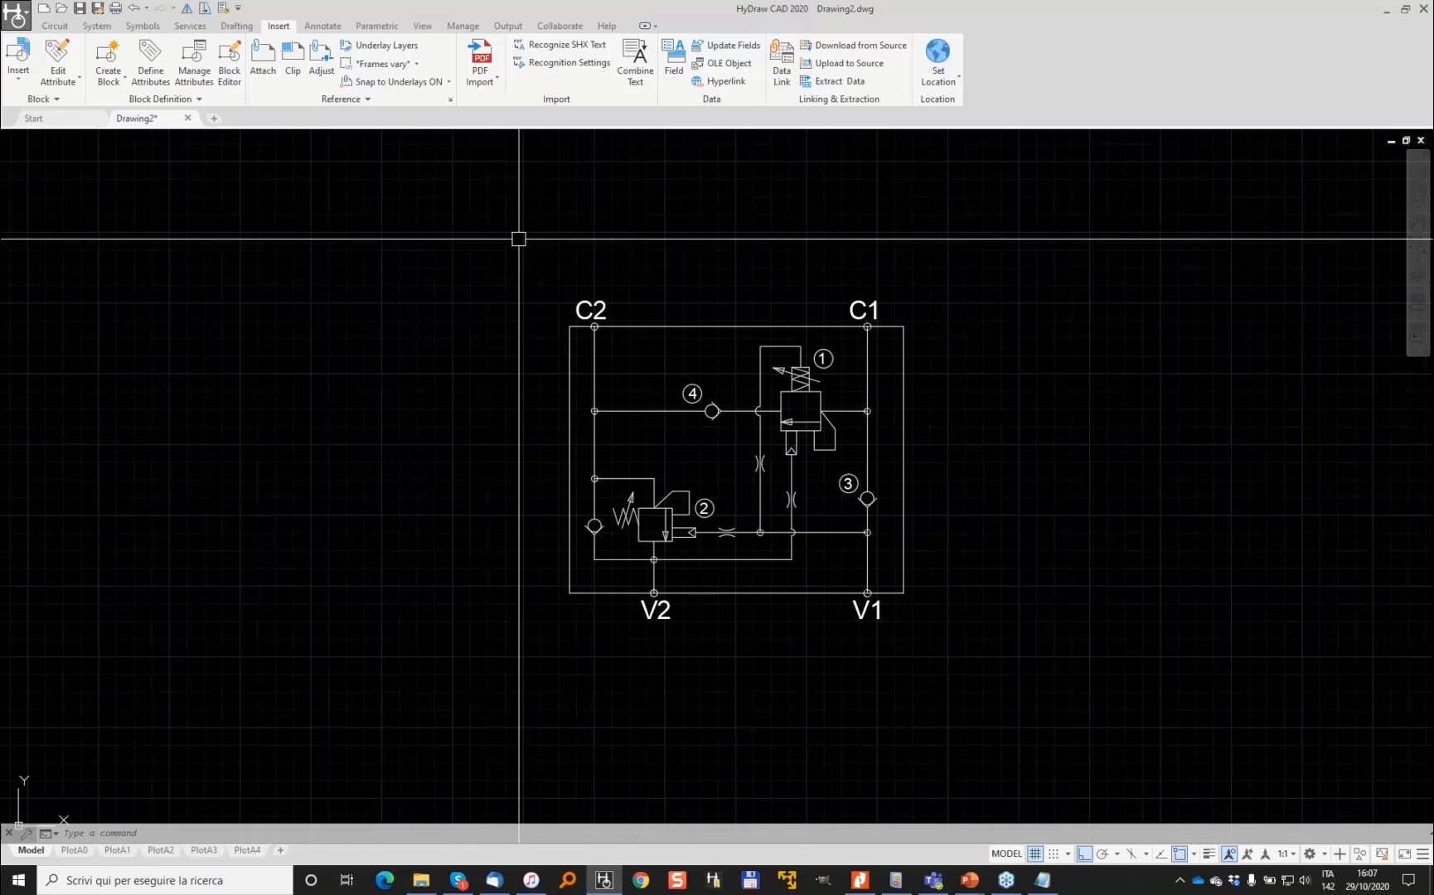
{"action": "type", "text": "o"}
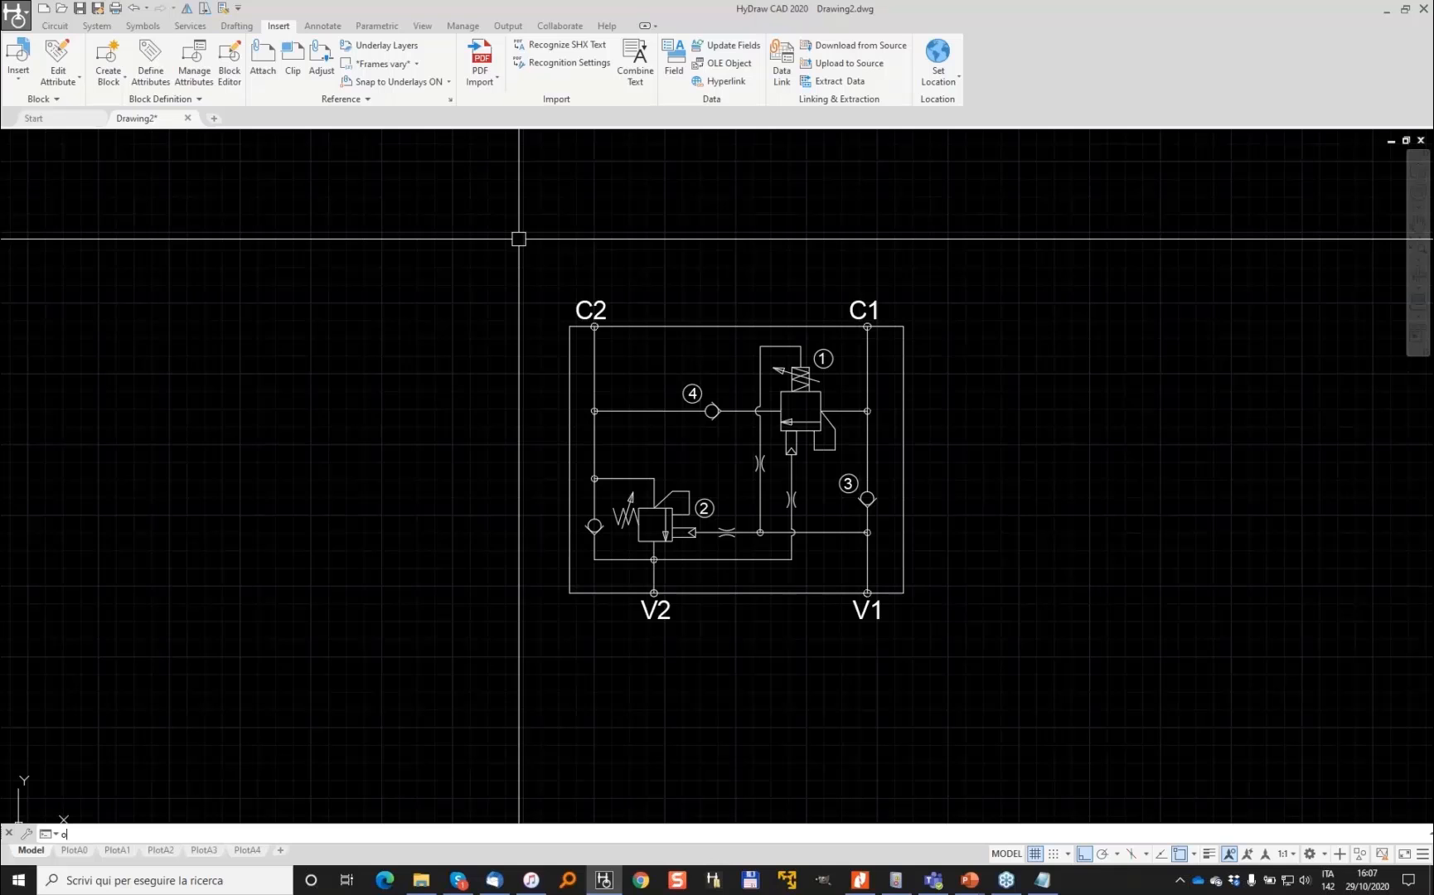
{"action": "type", "text": "verkill"}
{"action": "key", "text": "Return"}
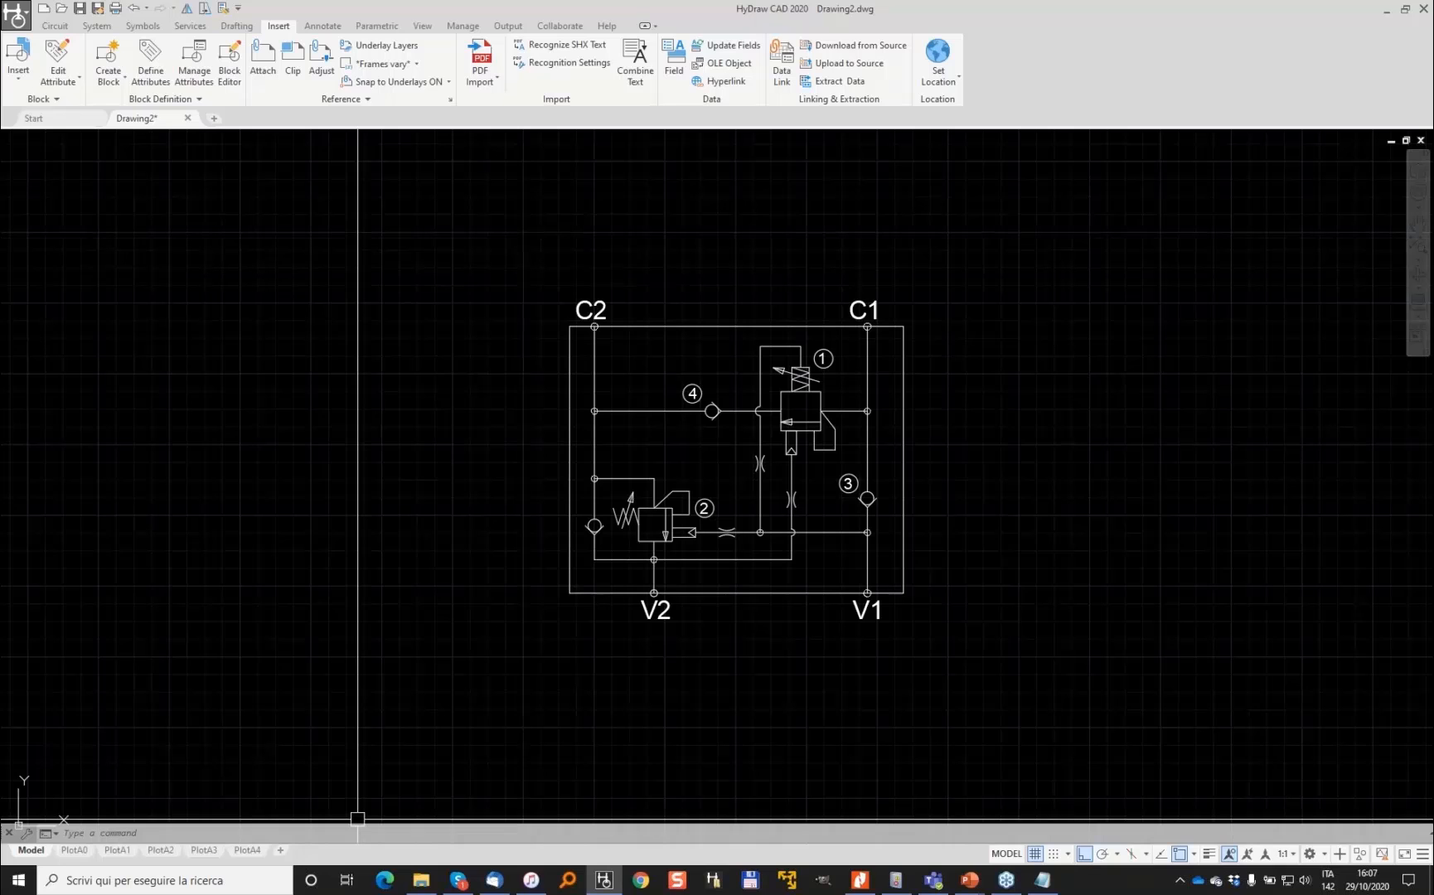
Expand the command history and run OVERKILL on the whole circuit with the default settings
{"action": "key", "text": "F2"}
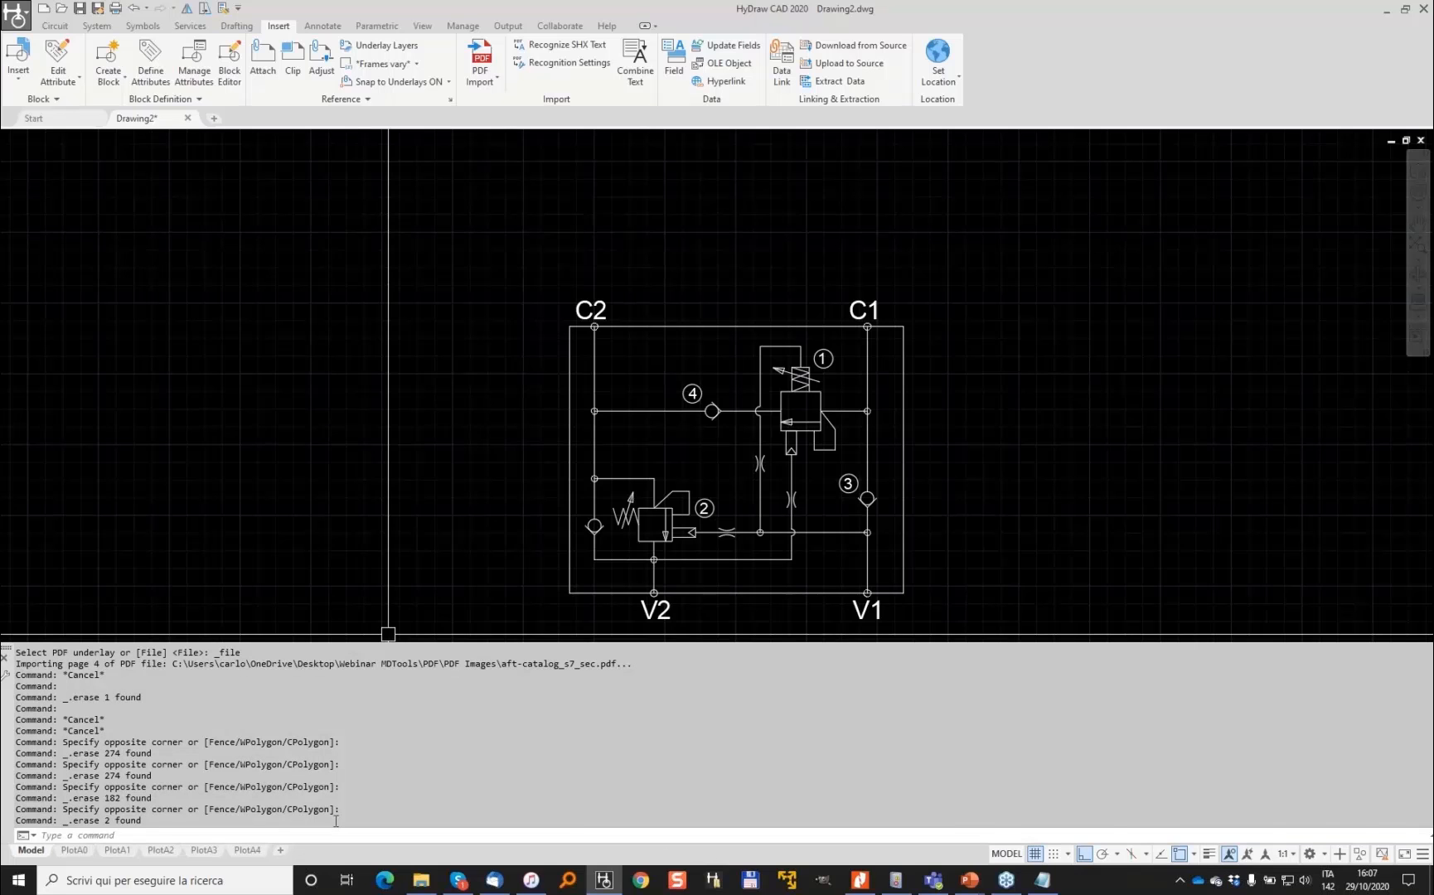
{"action": "type", "text": "overkill"}
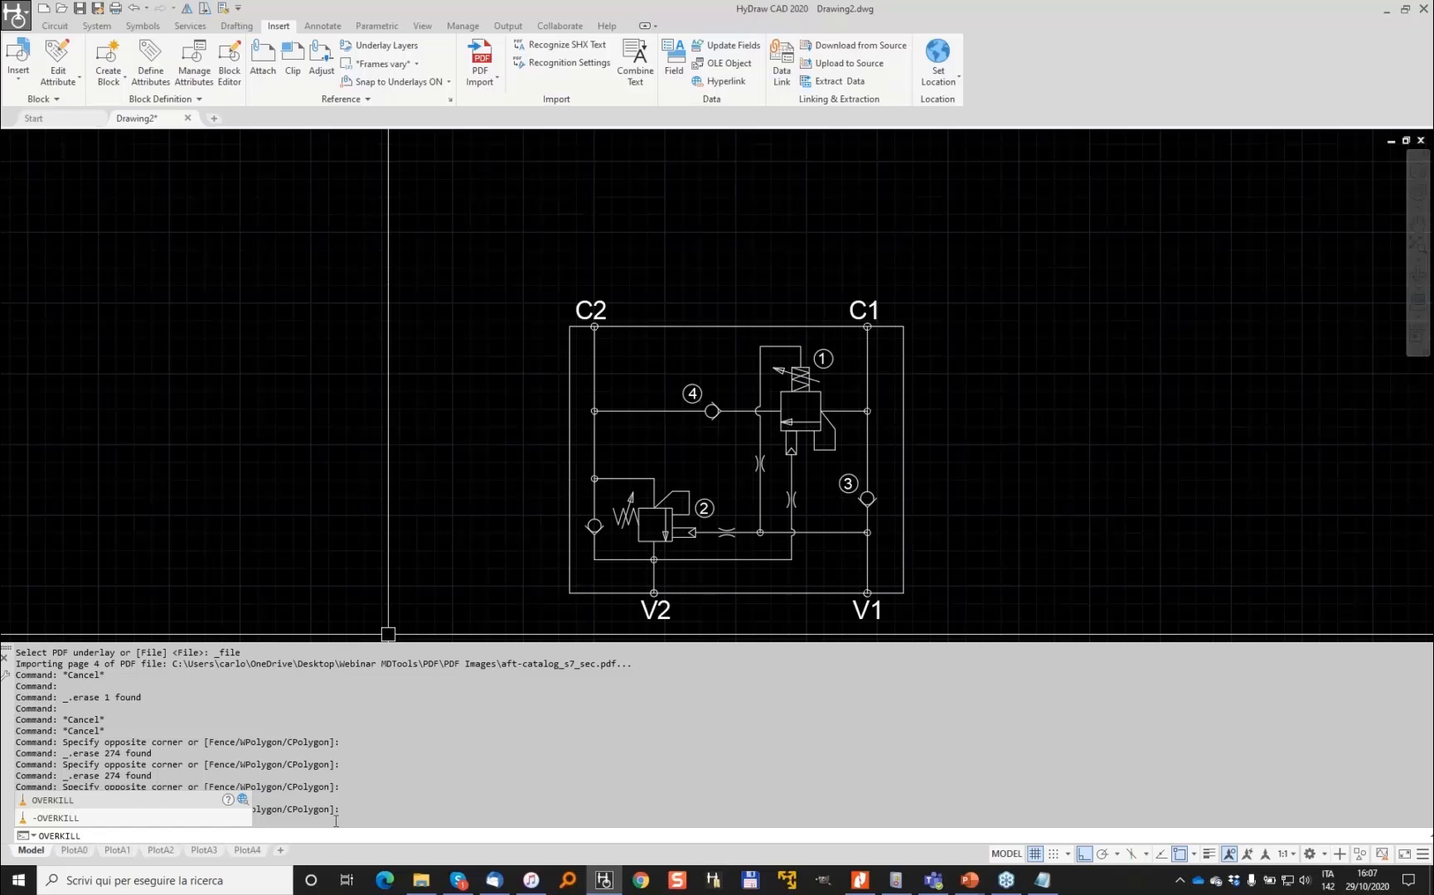
{"action": "key", "text": "Return"}
{"action": "key", "text": "Return"}
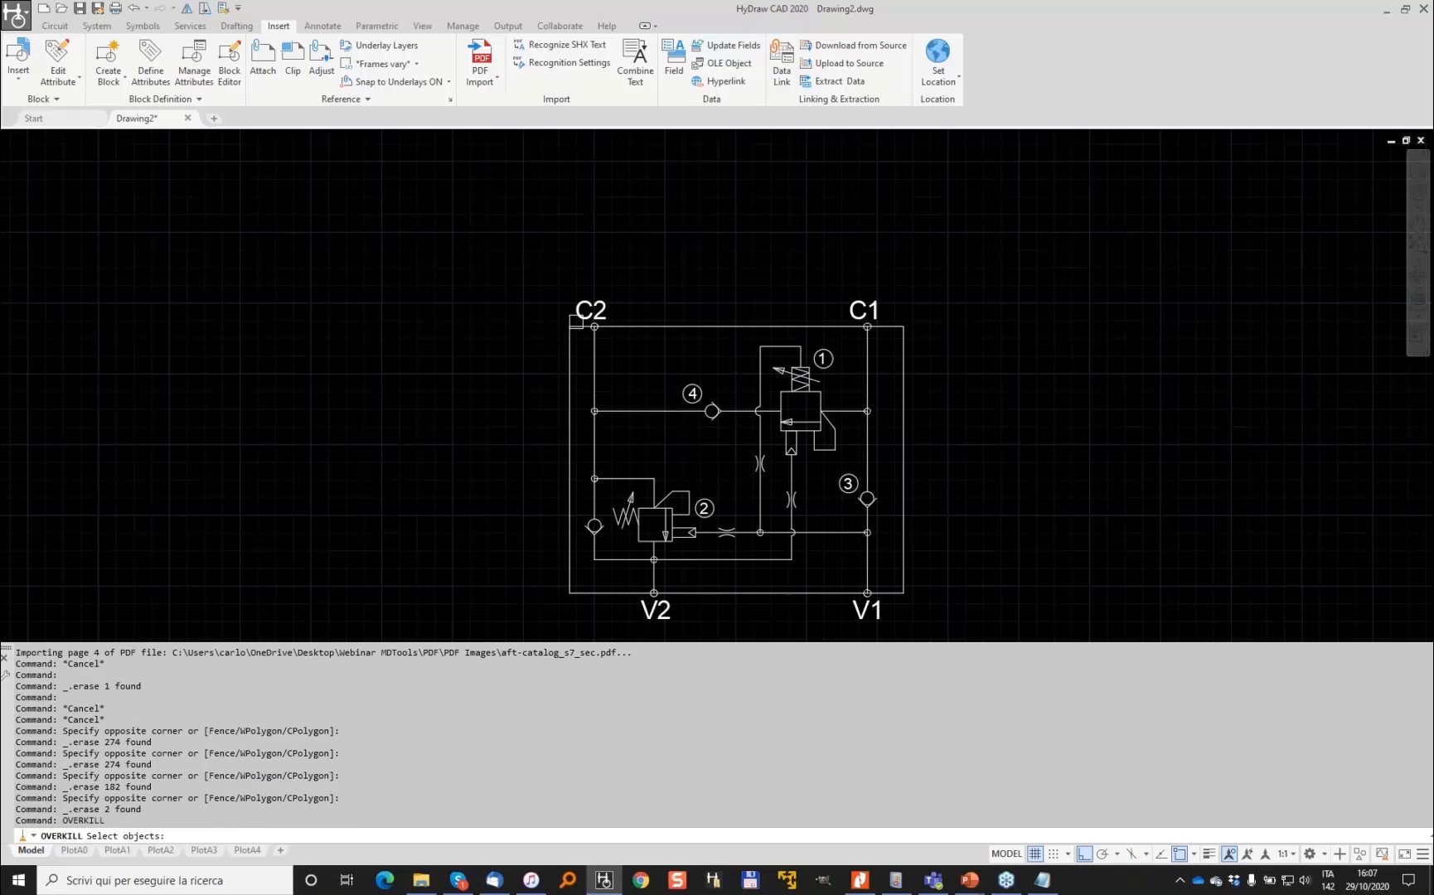
{"action": "left_click", "coordinate": [481, 146]}
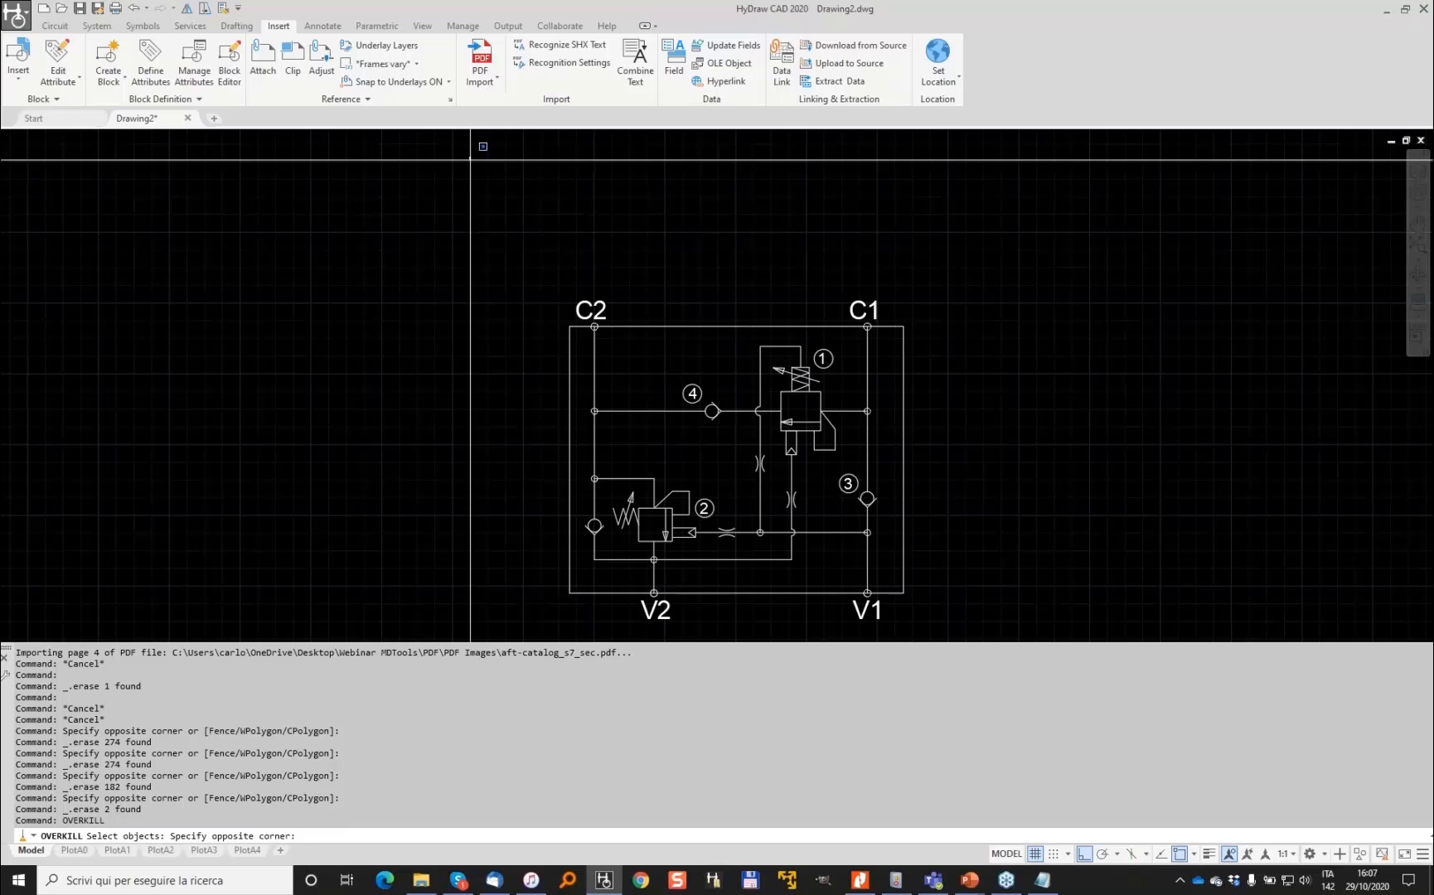
{"action": "left_click", "coordinate": [965, 626]}
{"action": "key", "text": "Return"}
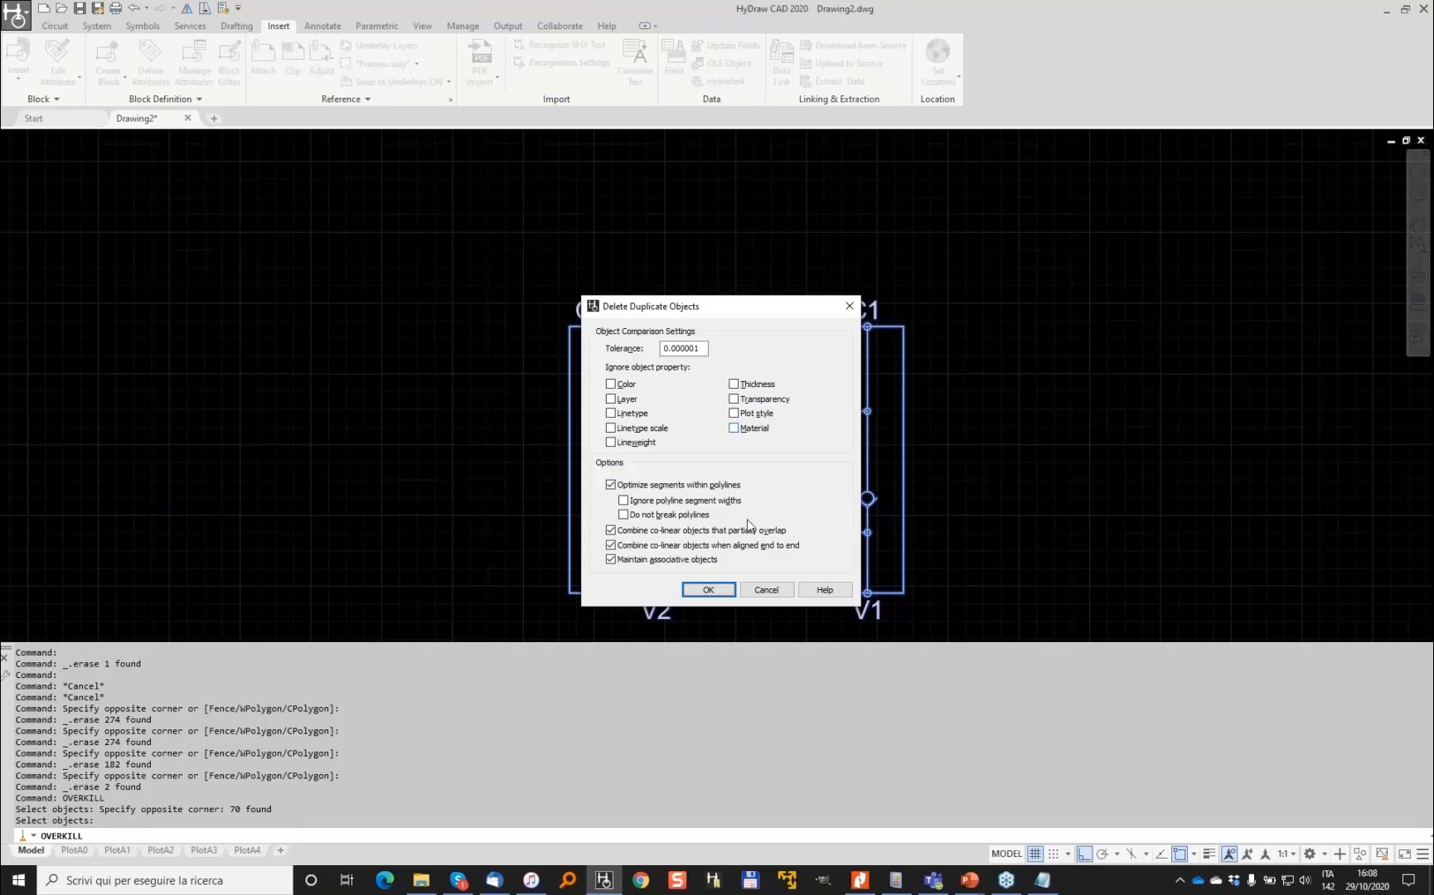
{"action": "left_click", "coordinate": [708, 590]}
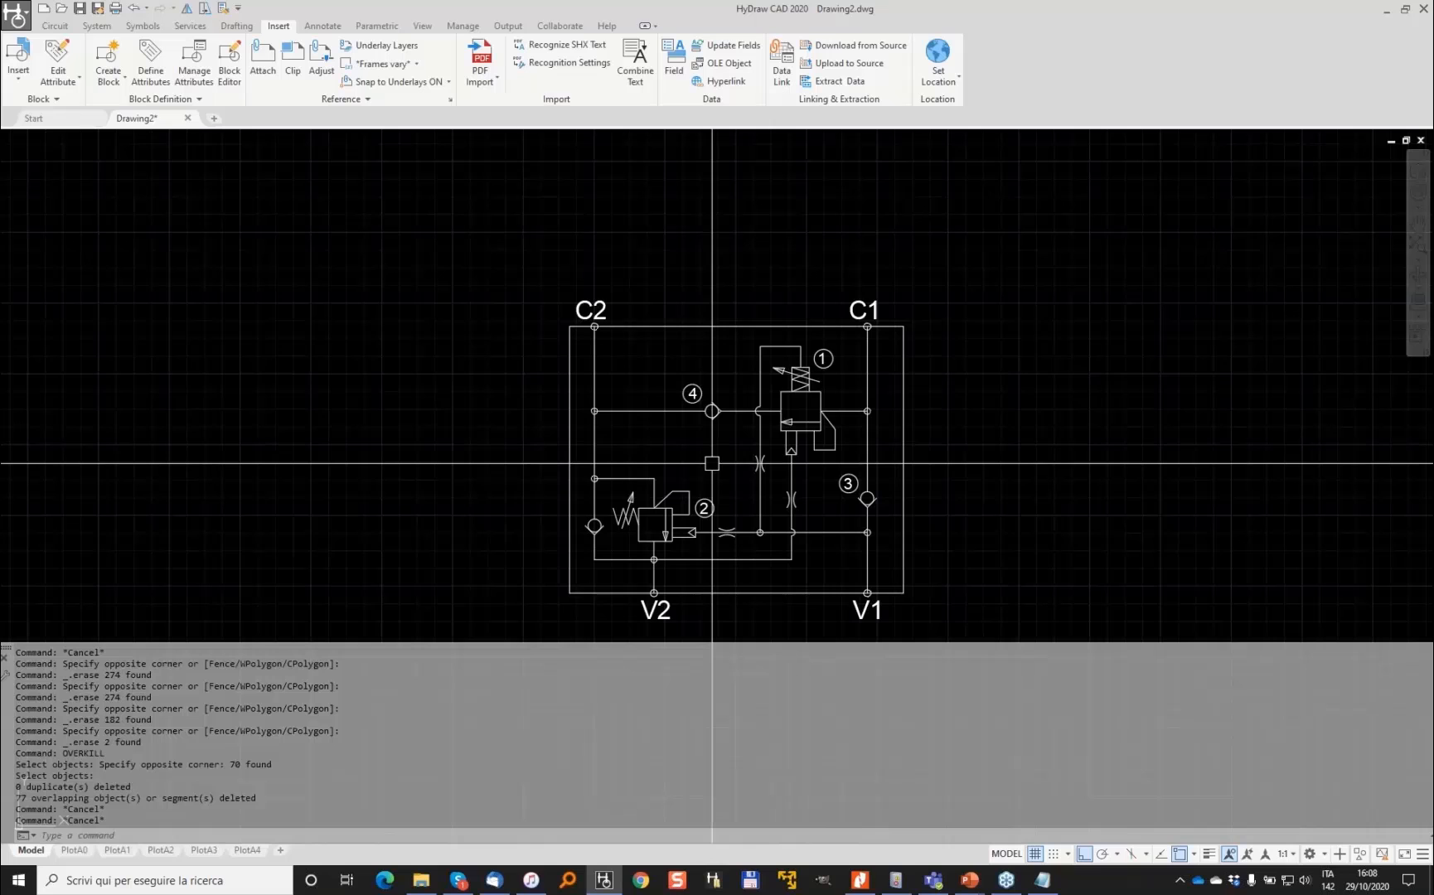
Explode all objects of the circuit diagram into individual segments
{"action": "left_click", "coordinate": [966, 624]}
{"action": "left_click", "coordinate": [470, 271]}
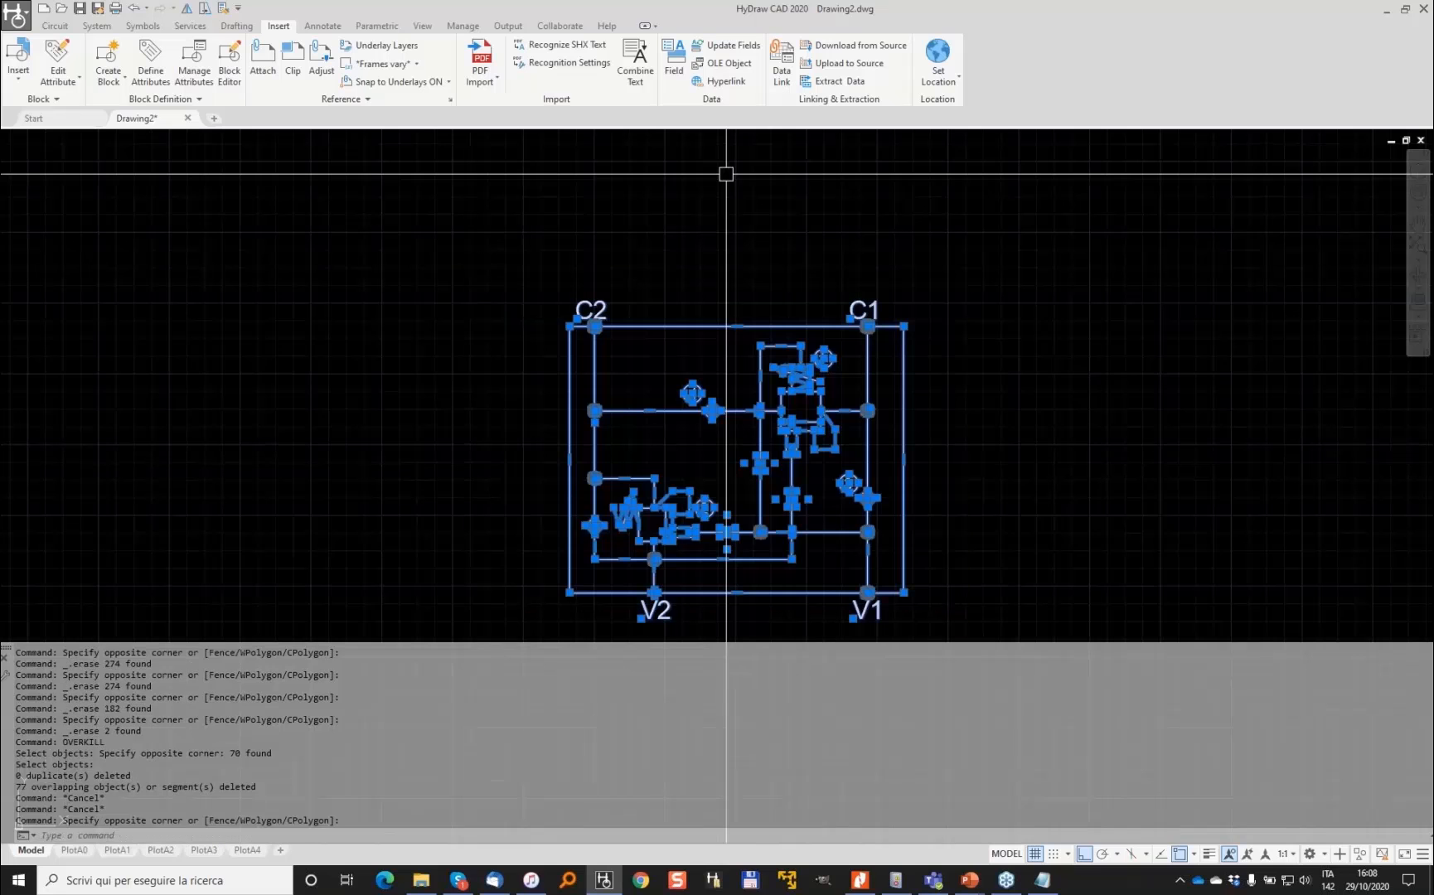
{"action": "type", "text": "ex"}
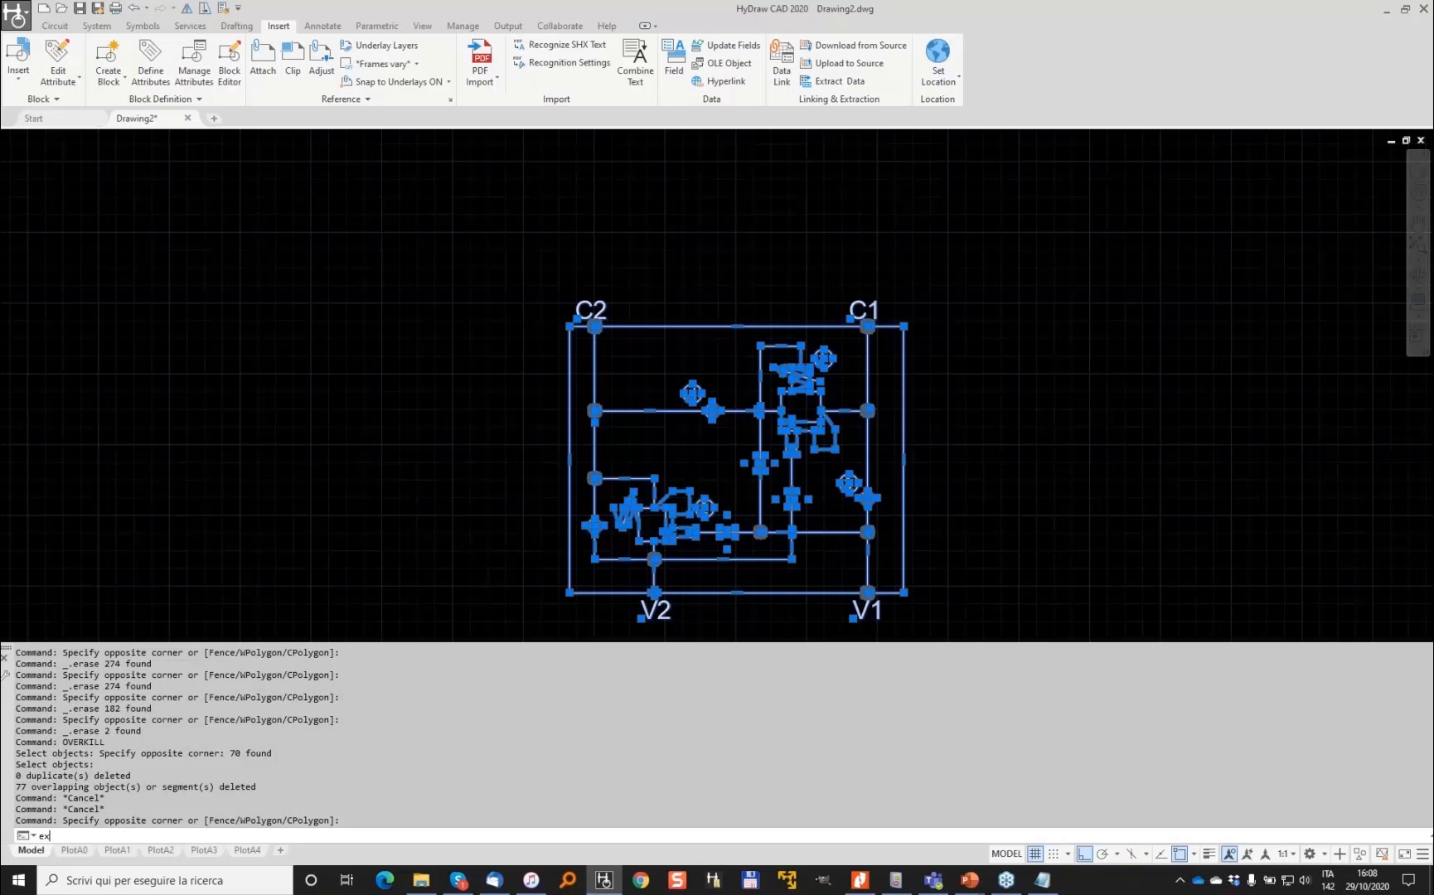
{"action": "type", "text": "pl"}
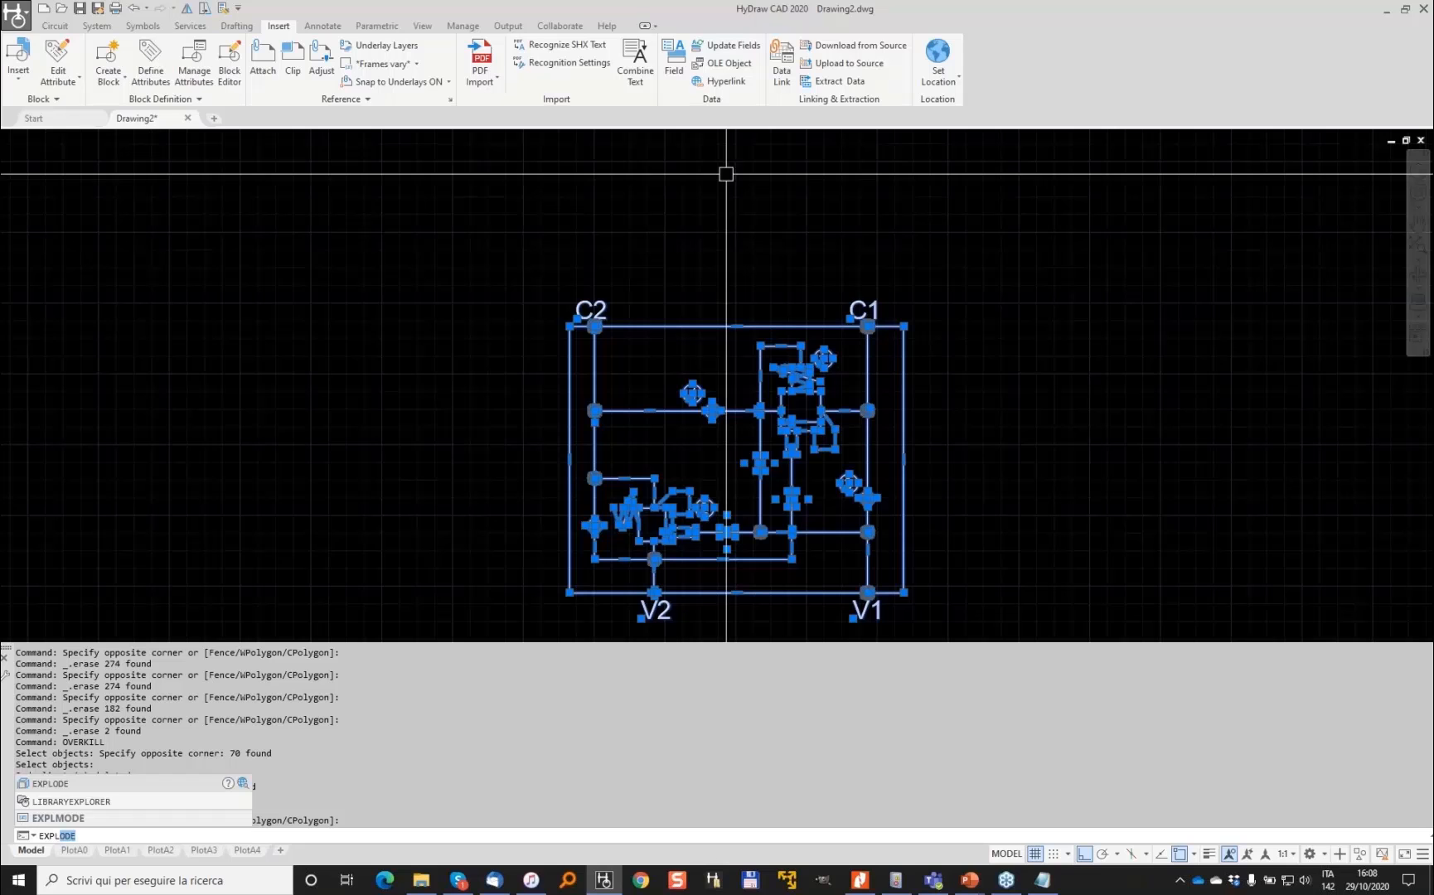
{"action": "key", "text": "Return"}
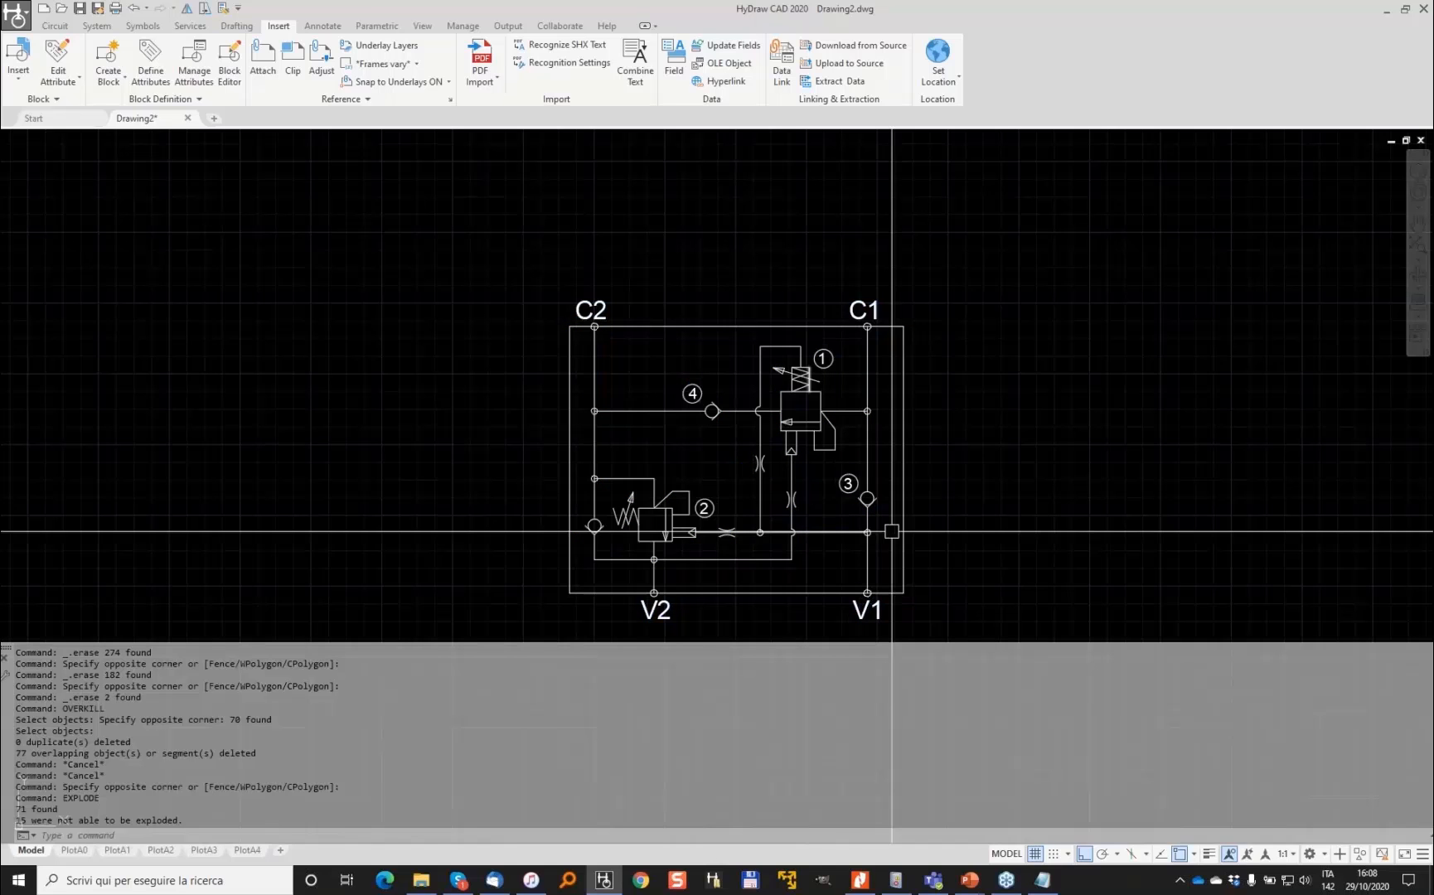
{"action": "left_click", "coordinate": [892, 531]}
{"action": "left_click", "coordinate": [504, 229]}
{"action": "key", "text": "Escape"}
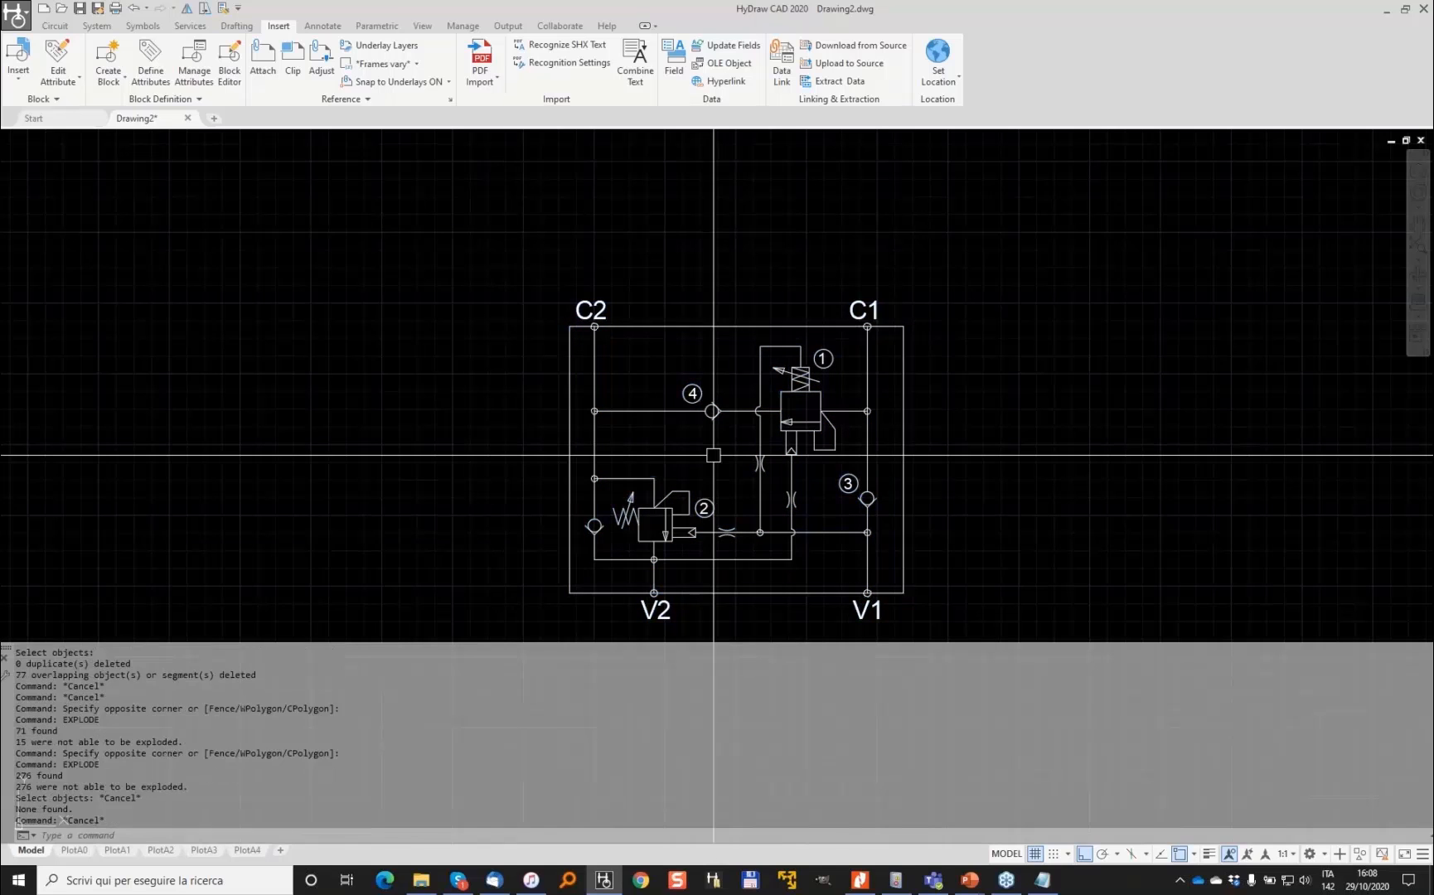
Run OVERKILL again on the whole exploded circuit to remove duplicate and overlapping segments
{"action": "type", "text": "OVERKILL"}
{"action": "key", "text": "Return"}
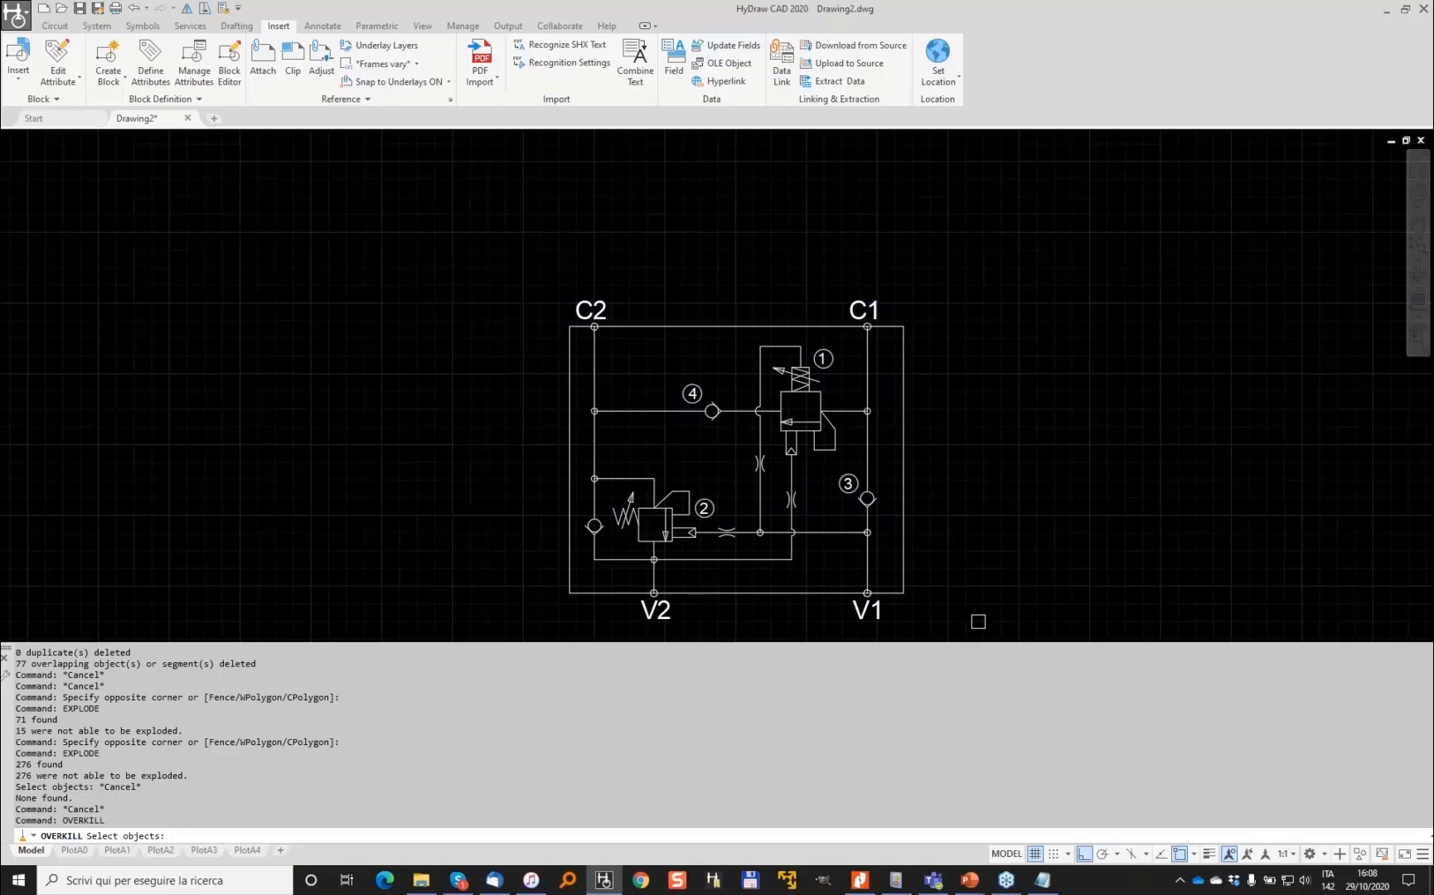
{"action": "left_click_drag", "start_coordinate": [978, 622], "coordinate": [473, 208]}
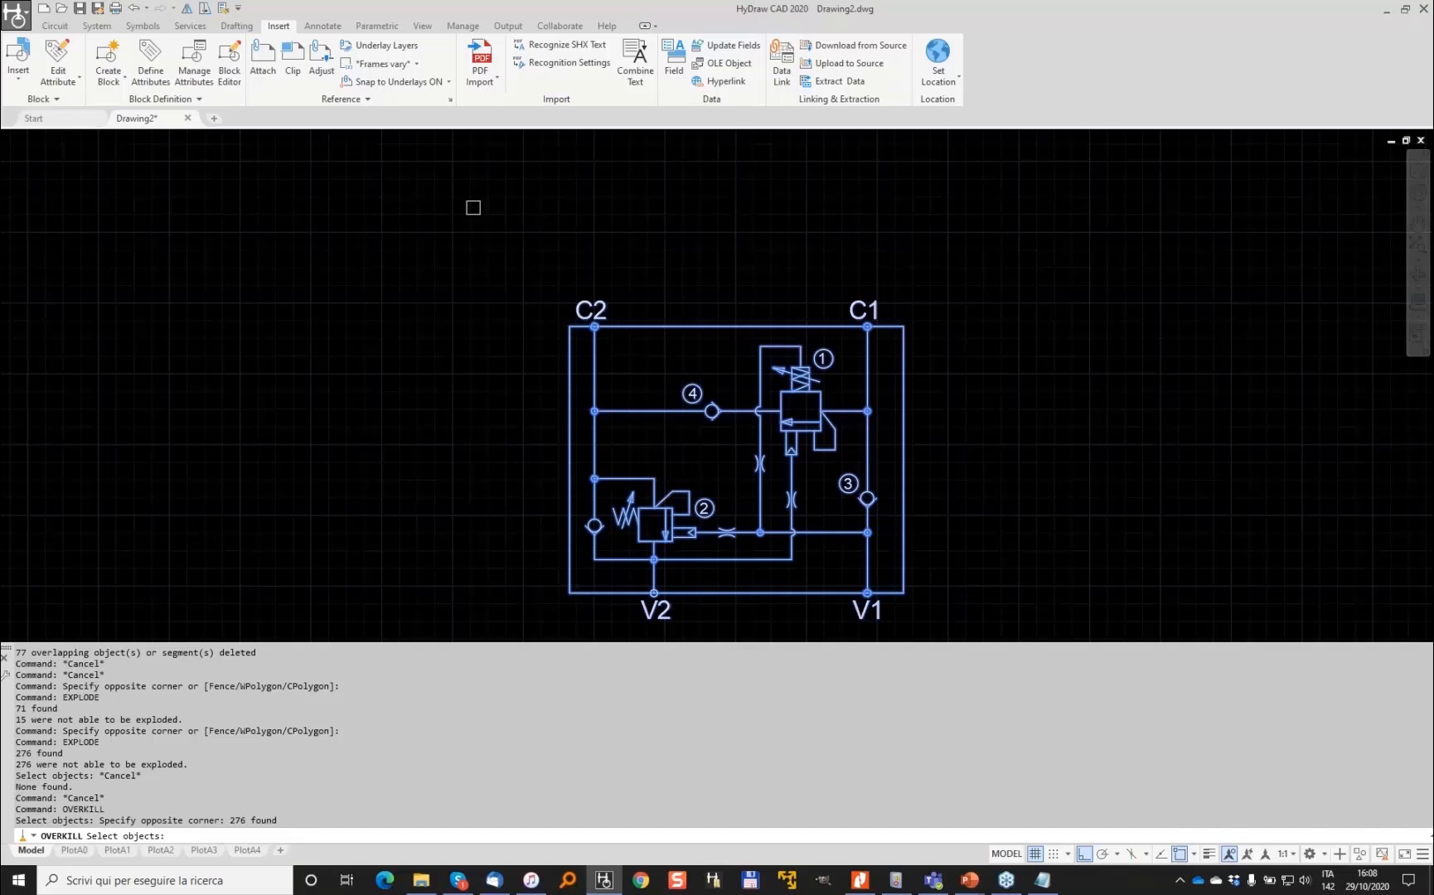
{"action": "key", "text": "Return"}
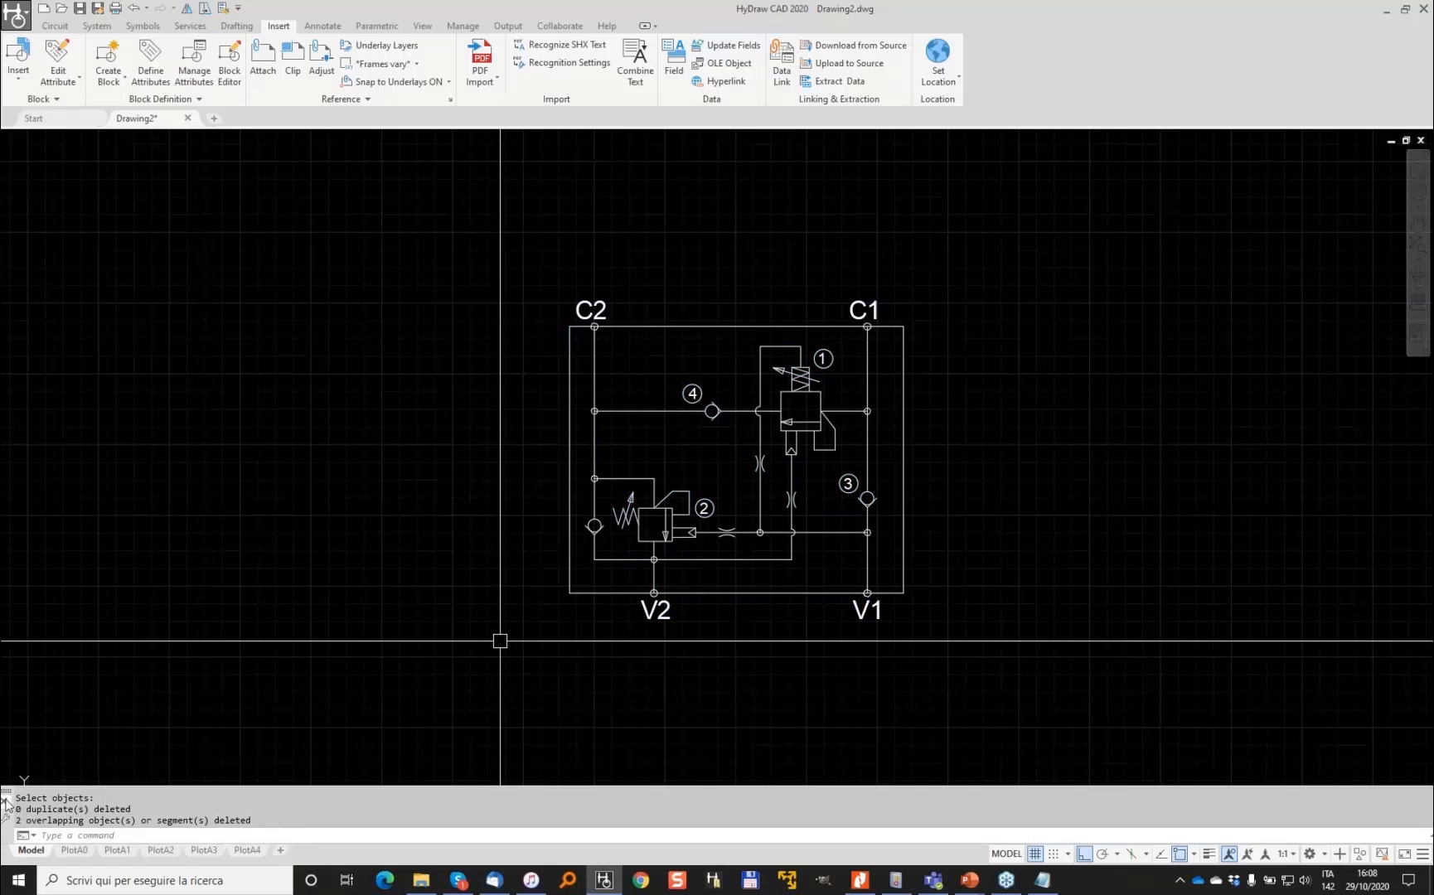
Hide the command line window and display it again, two times in a row
{"action": "left_click", "coordinate": [5, 801]}
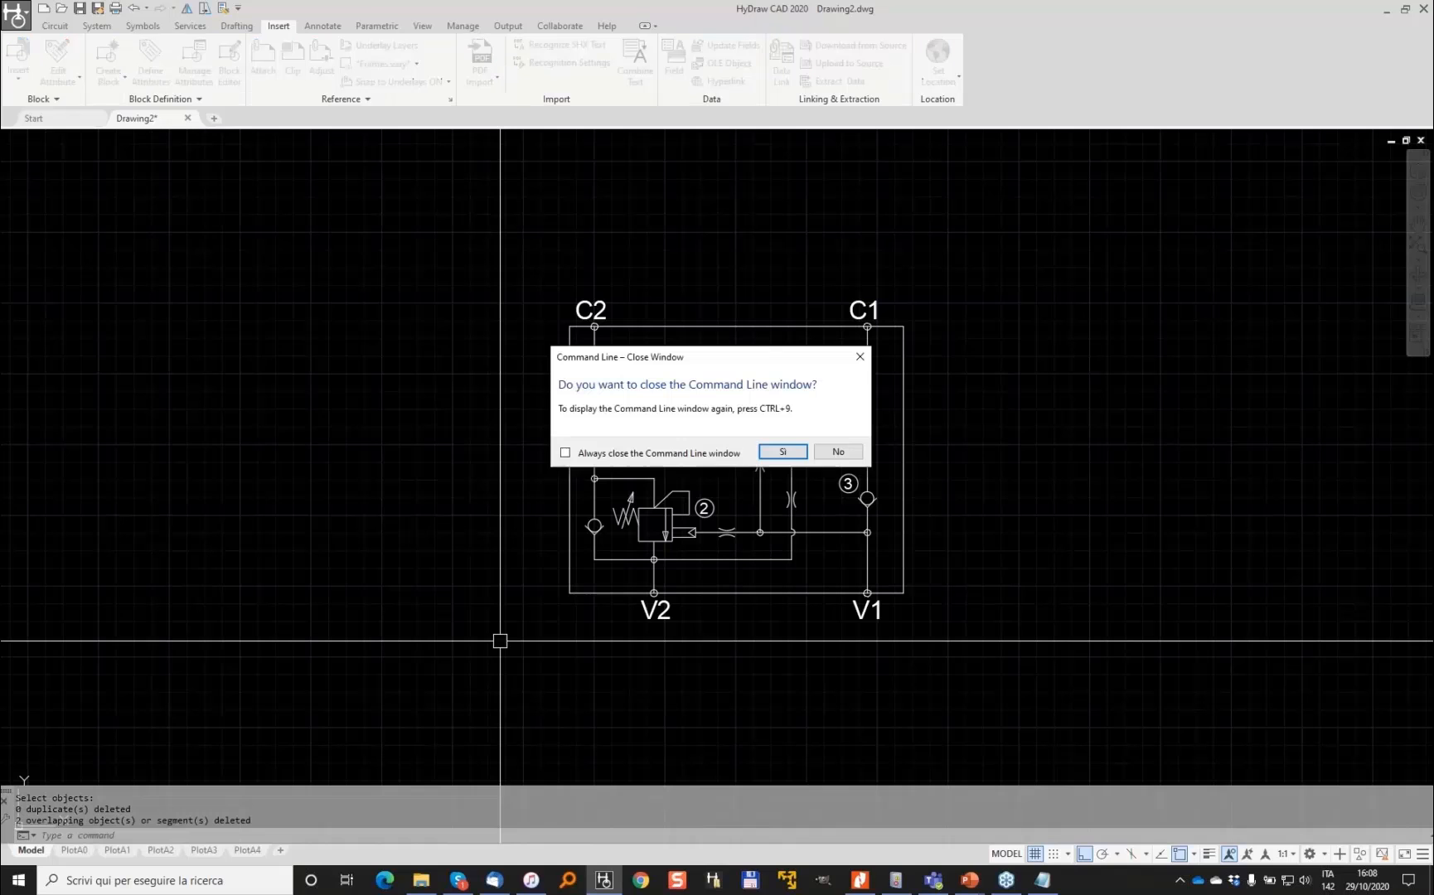
{"action": "key", "text": "Return"}
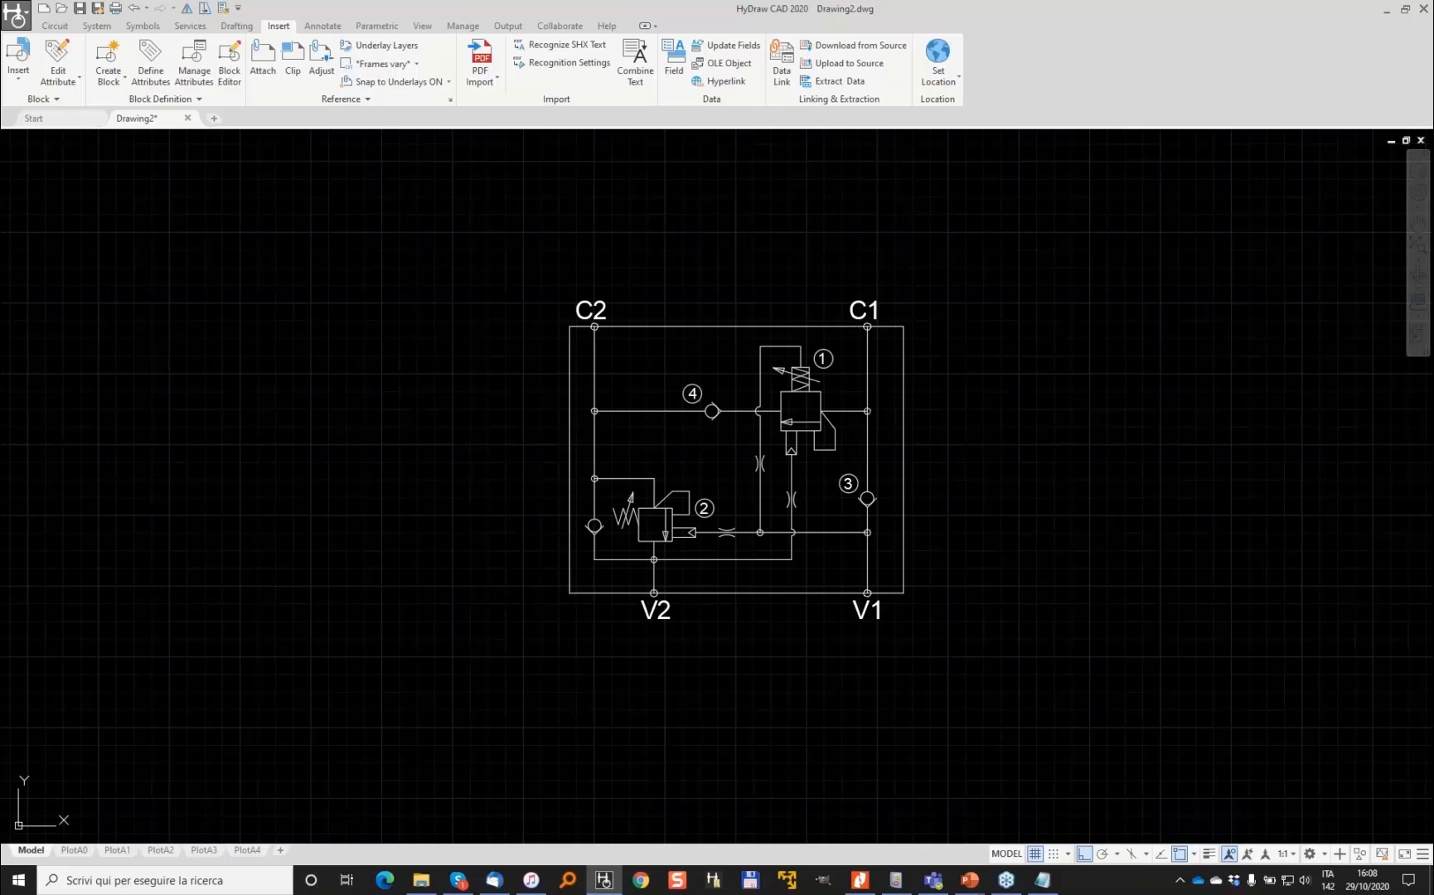
{"action": "key", "text": "ctrl+9"}
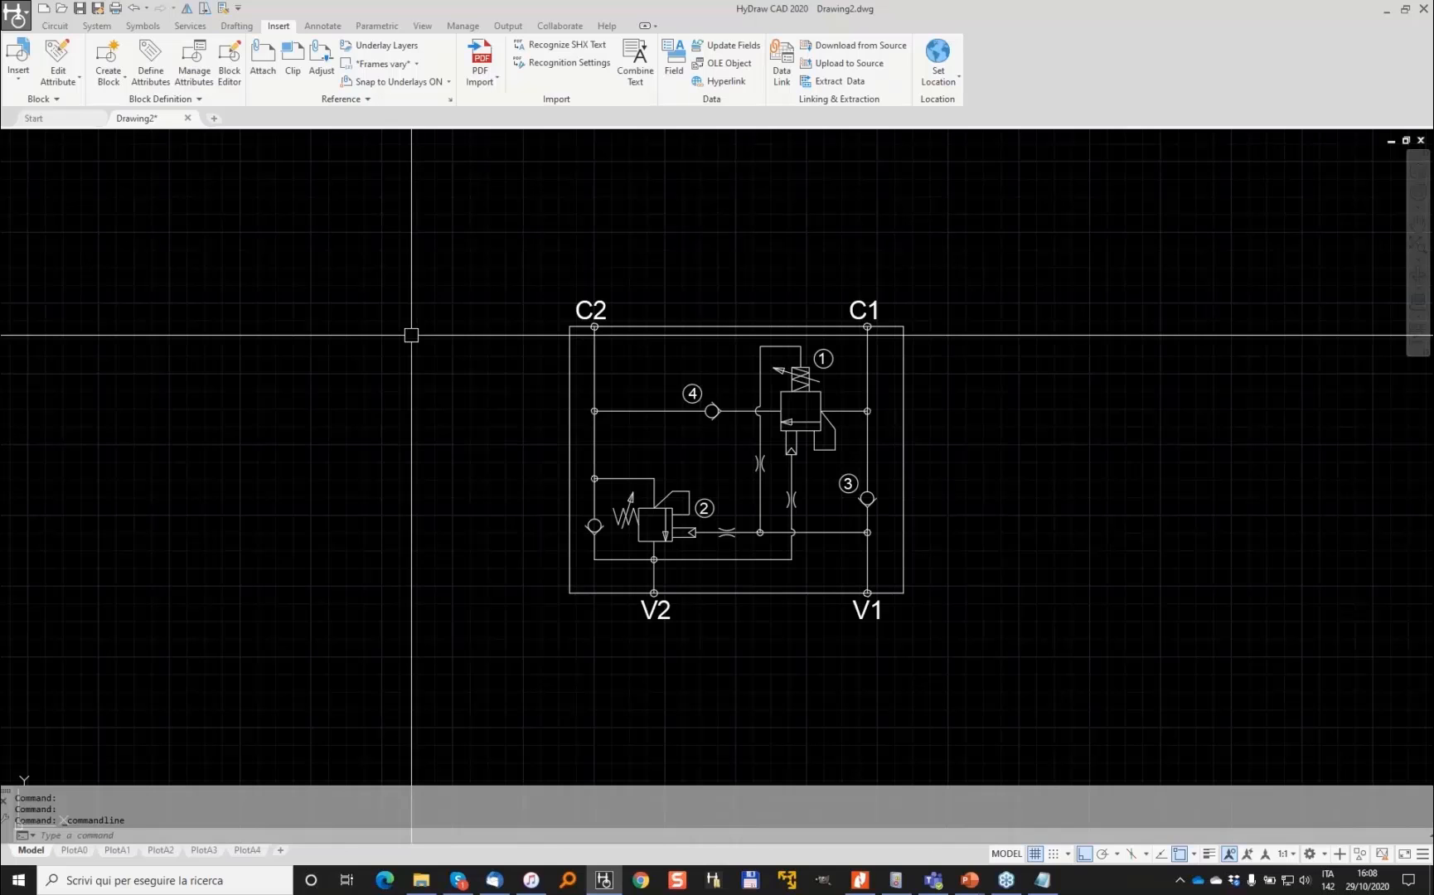
{"action": "key", "text": "ctrl+9"}
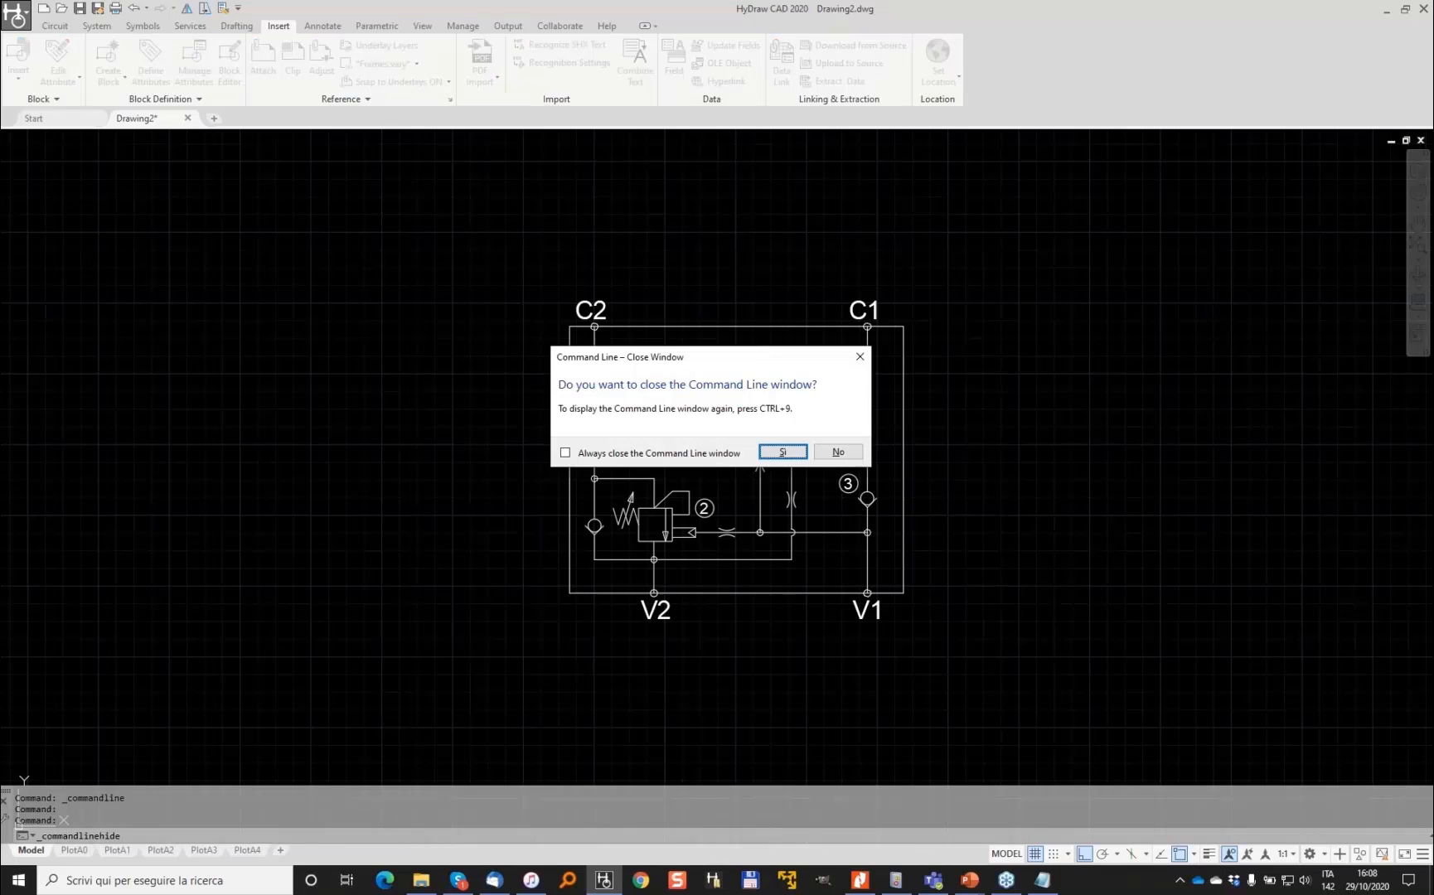
{"action": "key", "text": "Return"}
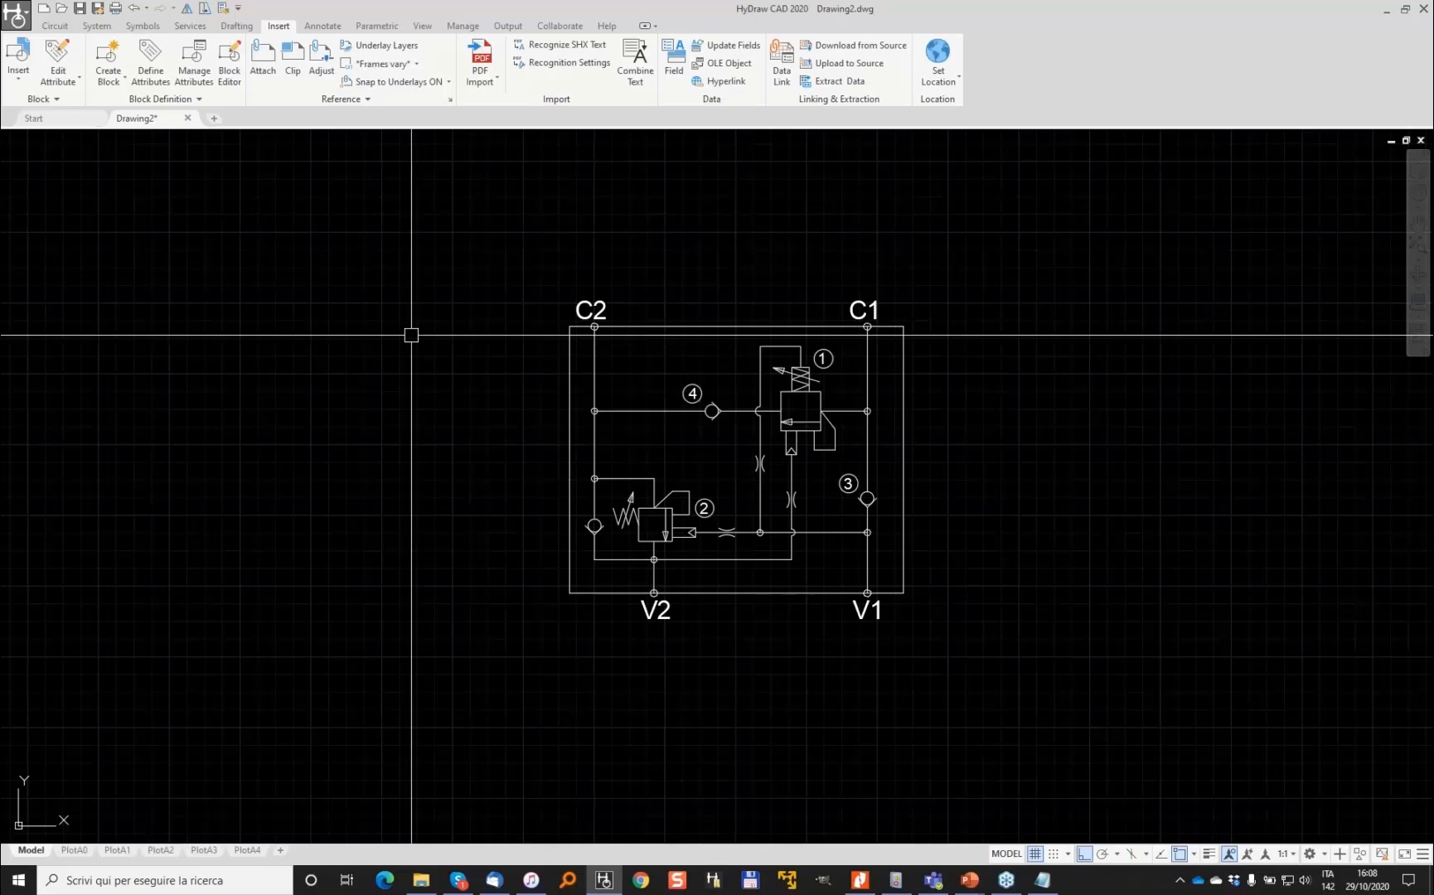
{"action": "key", "text": "ctrl+9"}
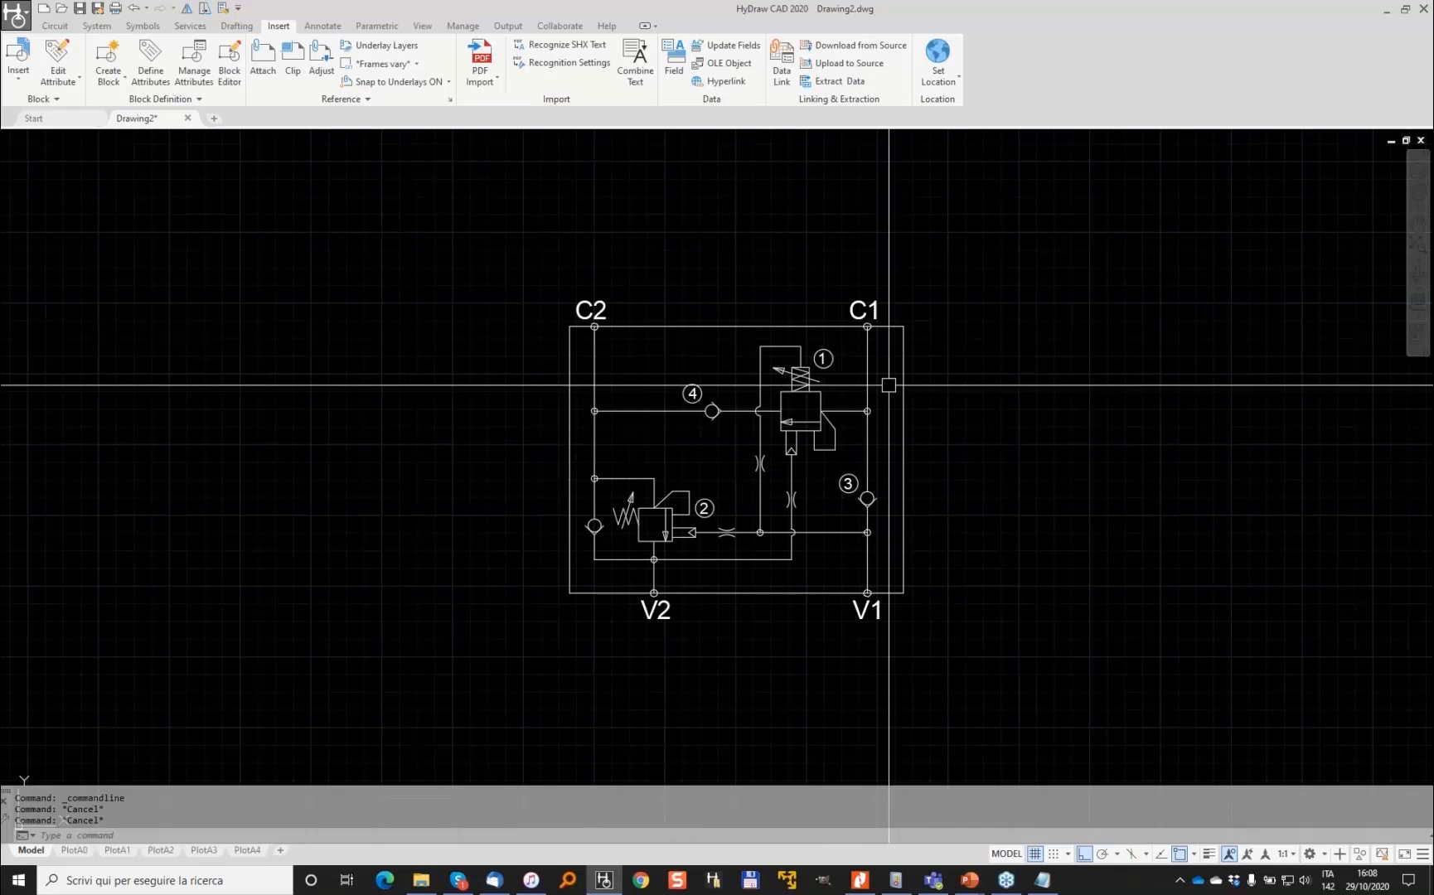
{"action": "key", "text": "Escape"}
{"action": "middle_click_drag", "start_coordinate": [888, 384], "coordinate": [765, 384]}
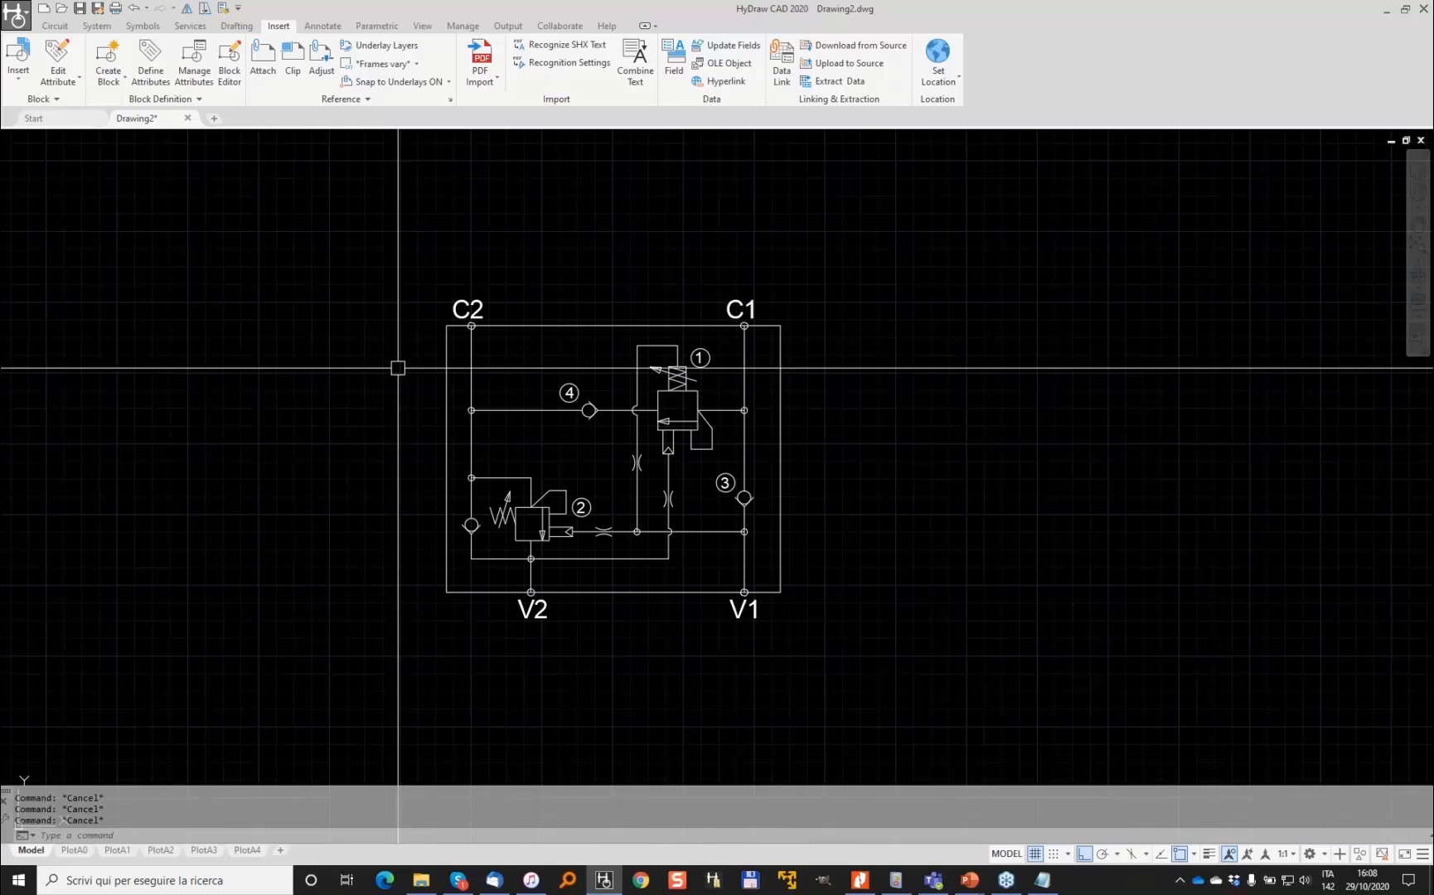
{"action": "scroll", "coordinate": [506, 390], "scroll_direction": "up", "scroll_amount": 2}
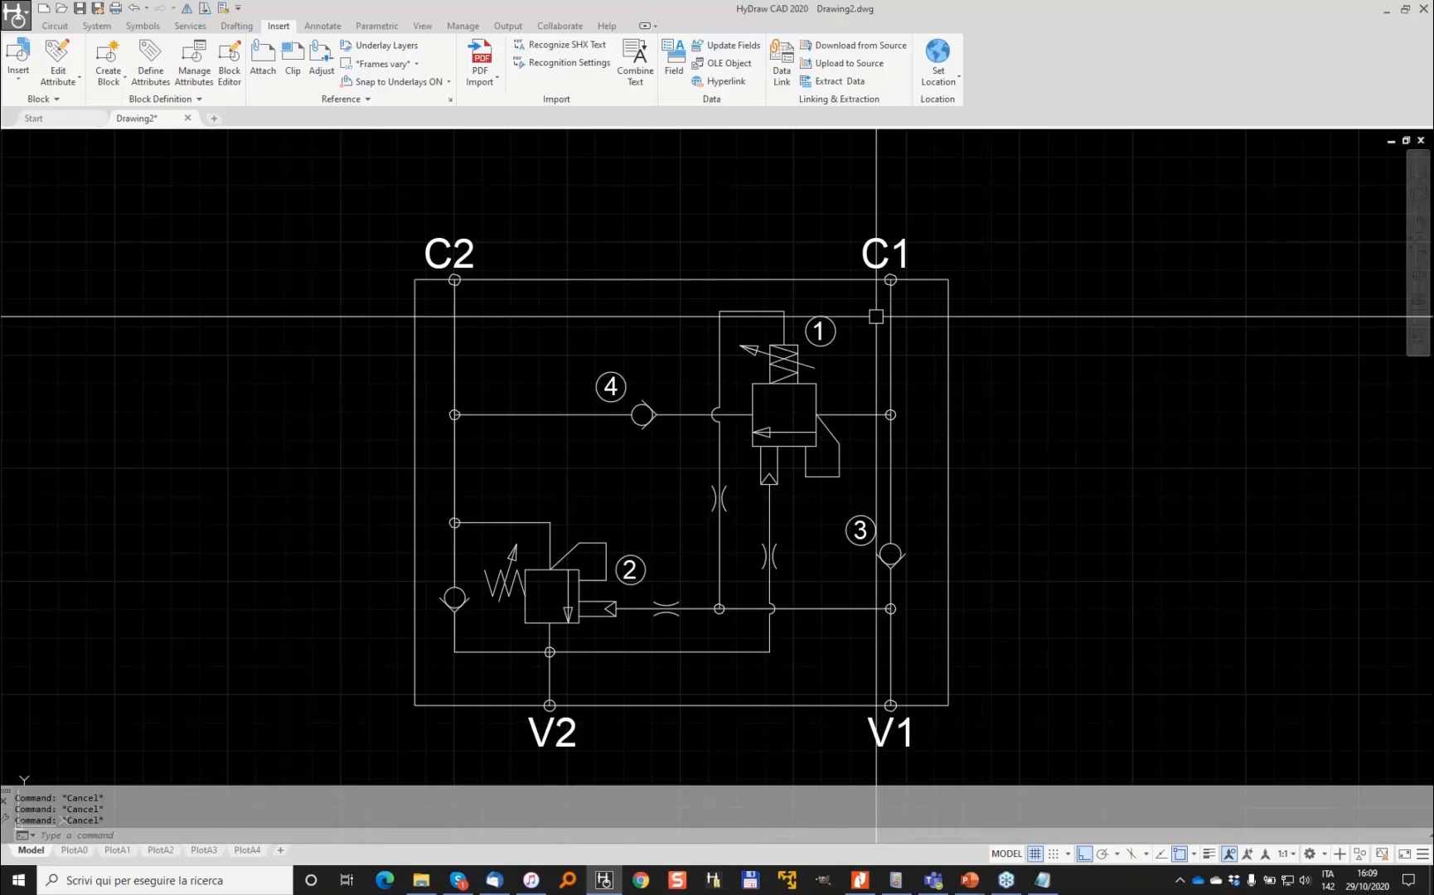
{"action": "scroll", "coordinate": [732, 554], "scroll_direction": "down", "scroll_amount": 2}
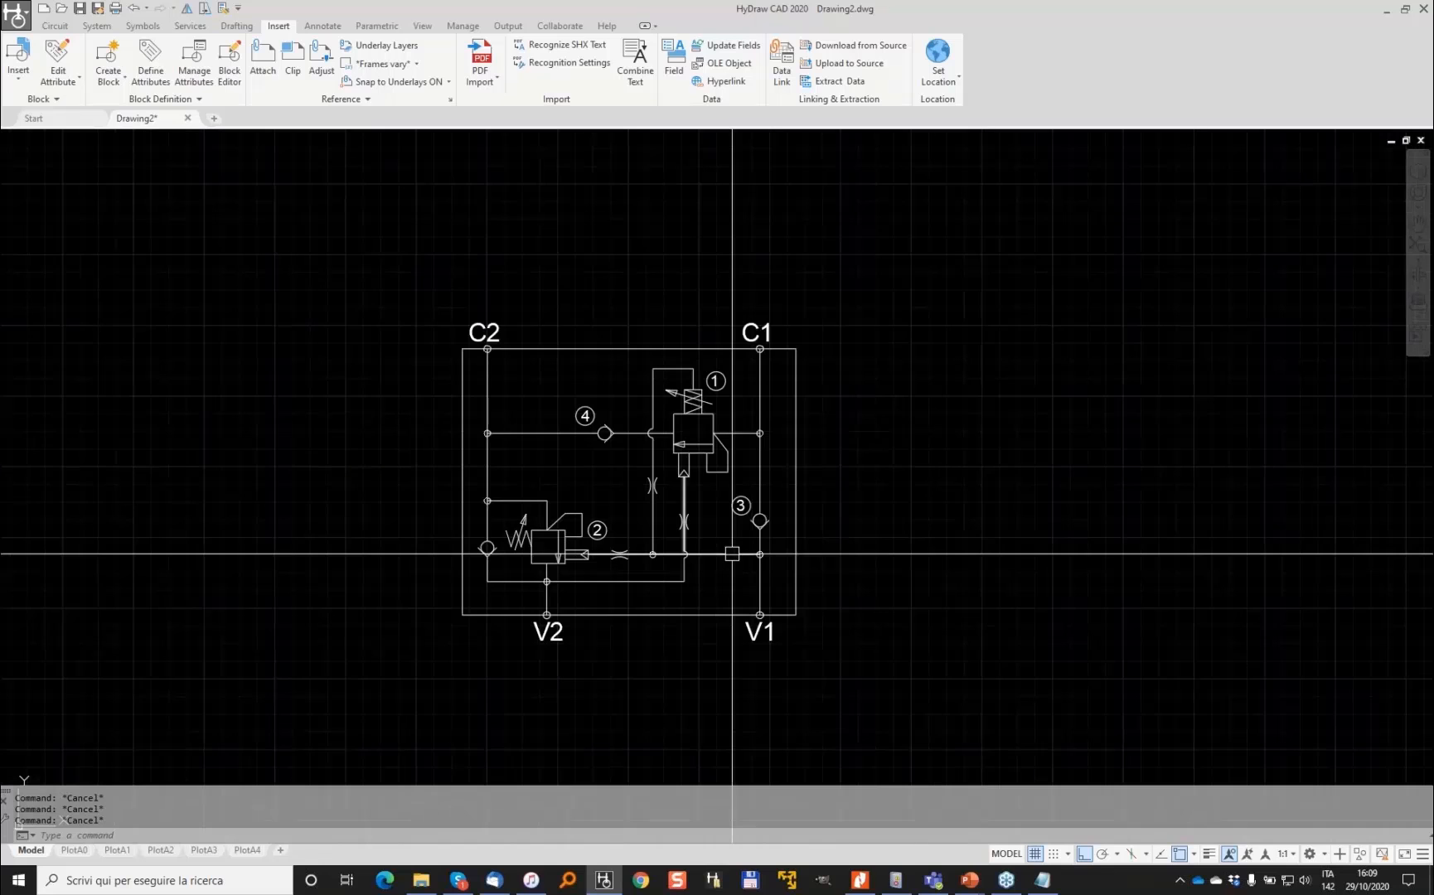
{"action": "left_click", "coordinate": [523, 556]}
{"action": "key", "text": "Escape"}
{"action": "scroll", "coordinate": [523, 556], "scroll_direction": "up", "scroll_amount": 2}
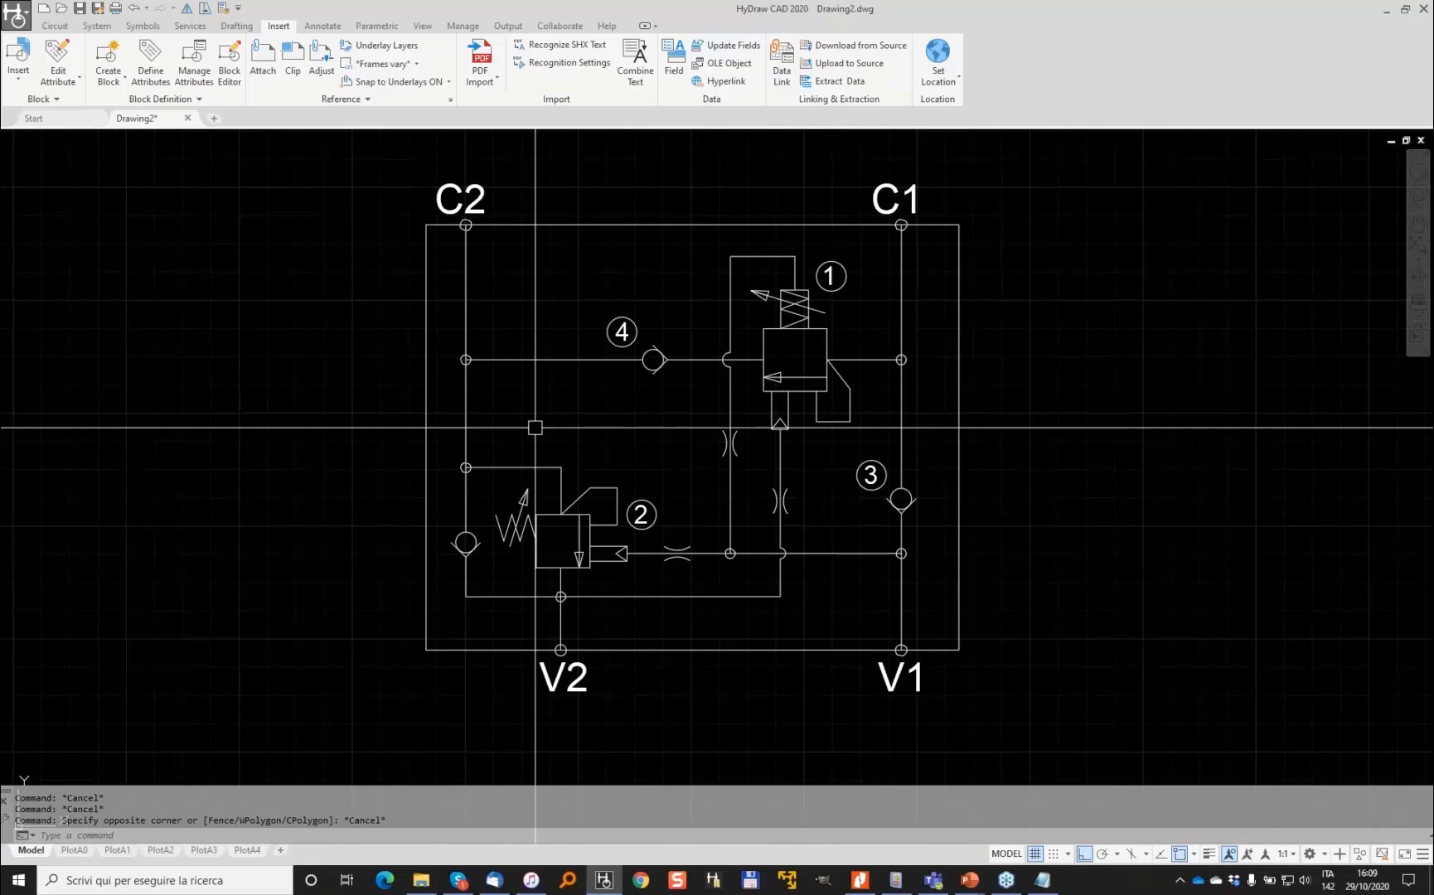
Add a vertical linear dimension to the height of valve 2's square body, placed outside the circuit frame
{"action": "left_click", "coordinate": [238, 29]}
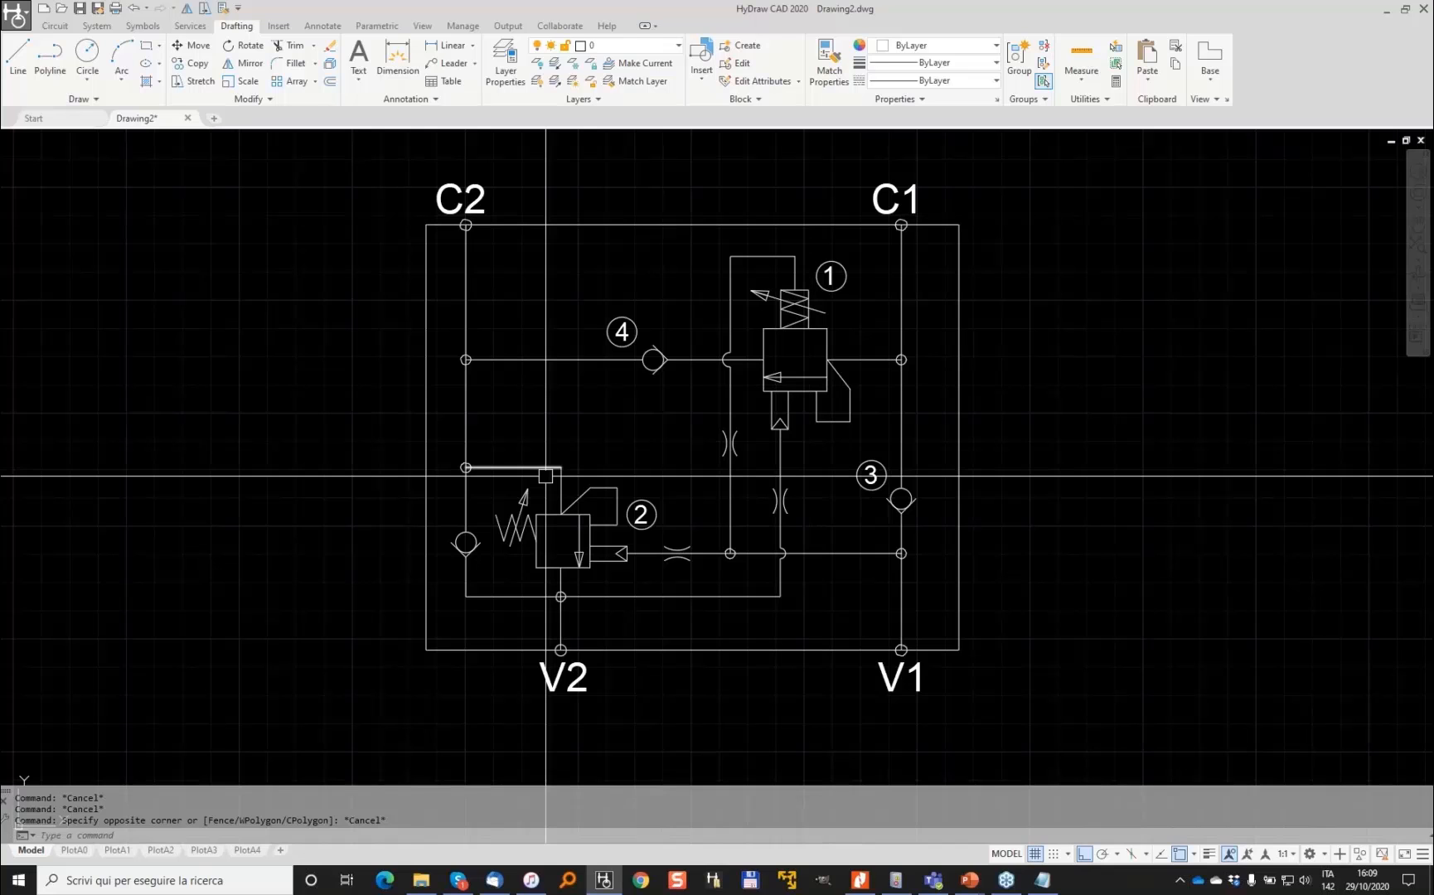
{"action": "scroll", "coordinate": [545, 476], "scroll_direction": "up", "scroll_amount": 2}
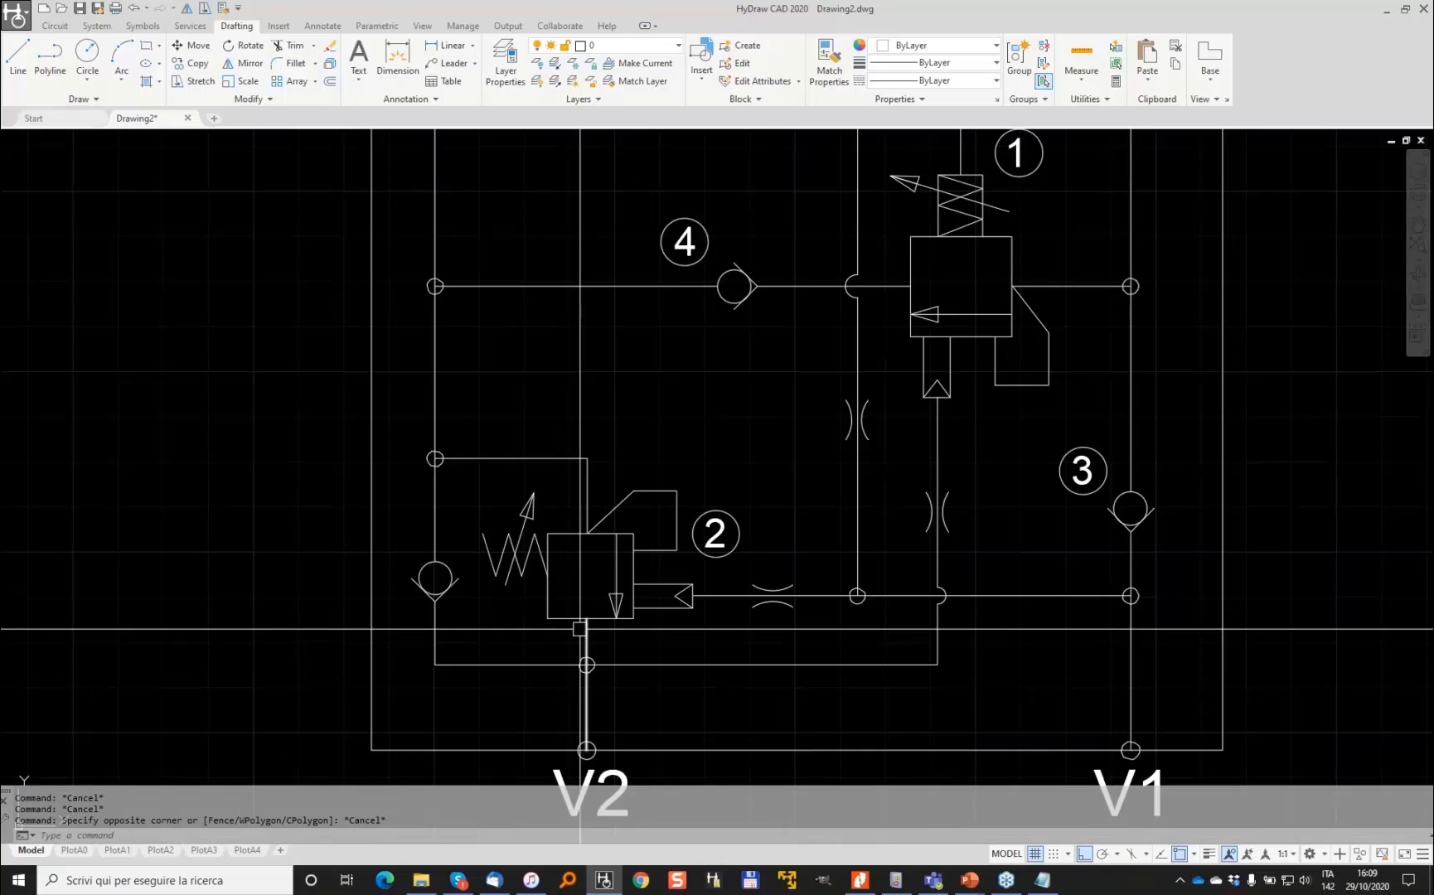
{"action": "left_click", "coordinate": [448, 47]}
{"action": "left_click", "coordinate": [543, 534]}
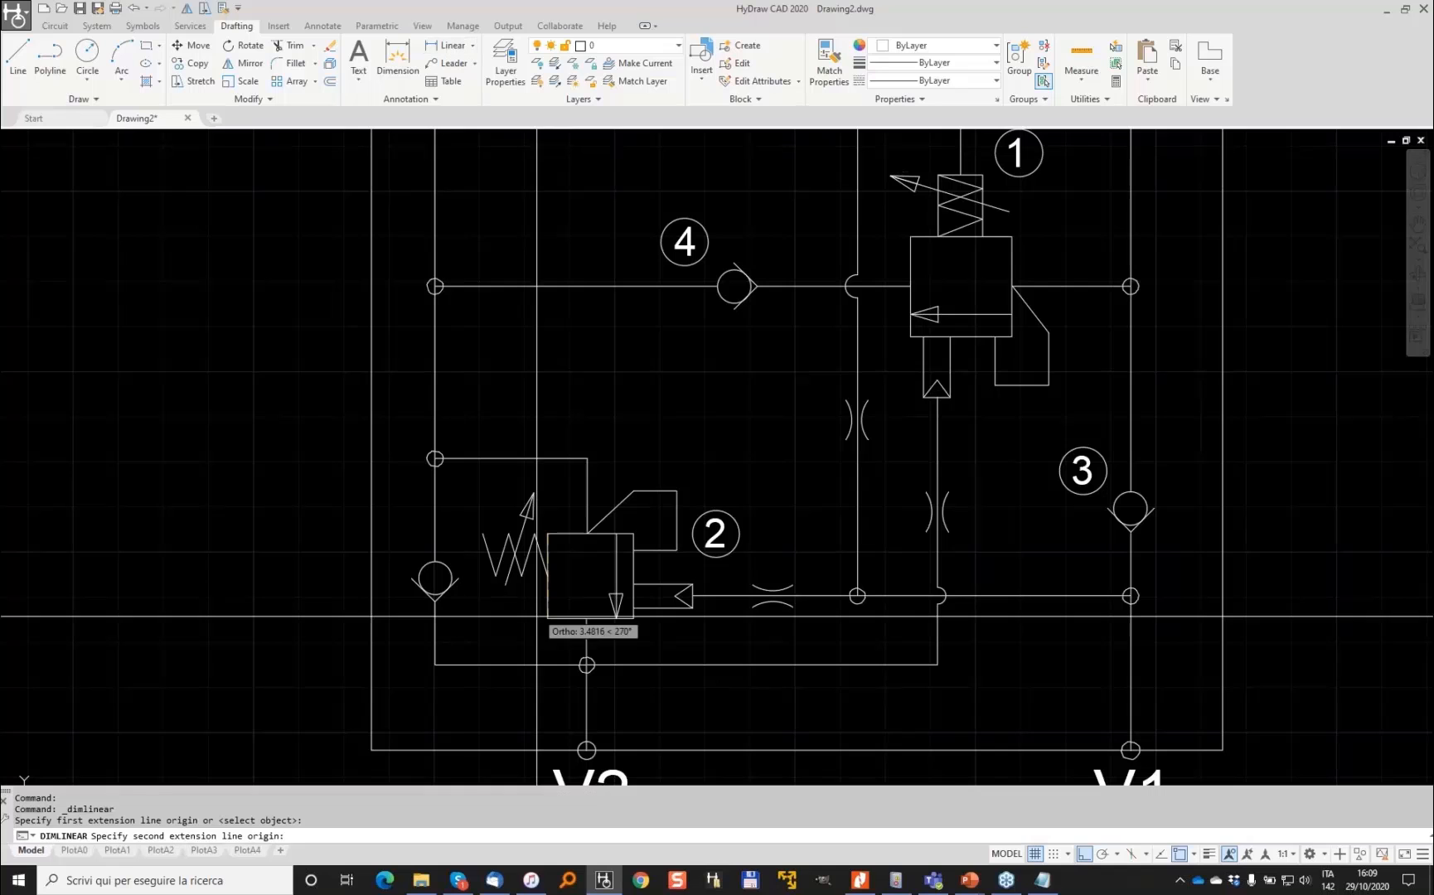
{"action": "left_click", "coordinate": [537, 617]}
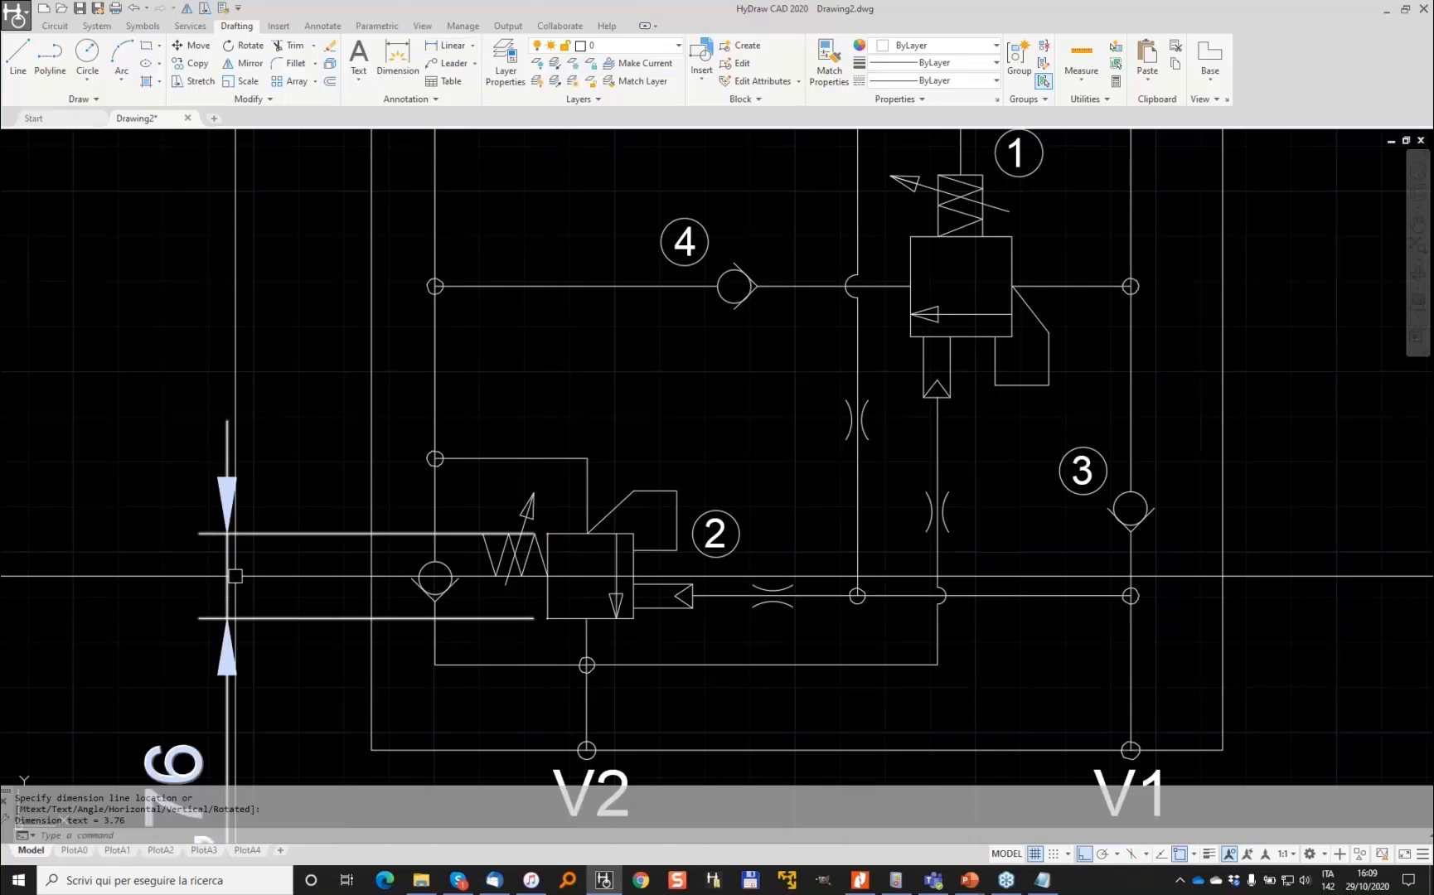
Scale the whole circuit and its dimension by a factor of 800/376 from the frame's lower-left corner
{"action": "scroll", "coordinate": [389, 433], "scroll_direction": "down", "scroll_amount": 2}
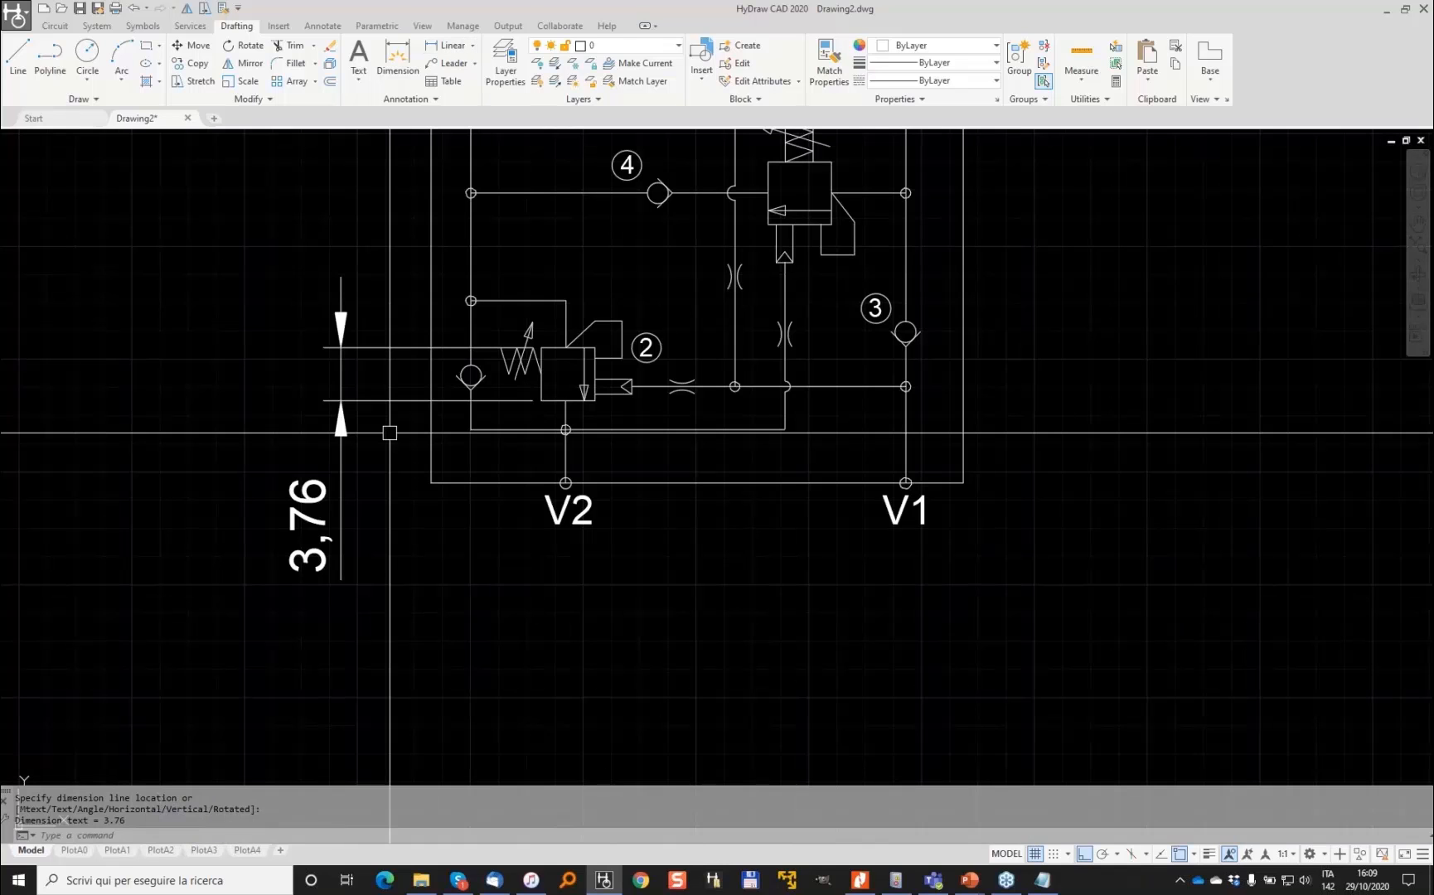
{"action": "middle_click_drag", "start_coordinate": [363, 357], "coordinate": [331, 455]}
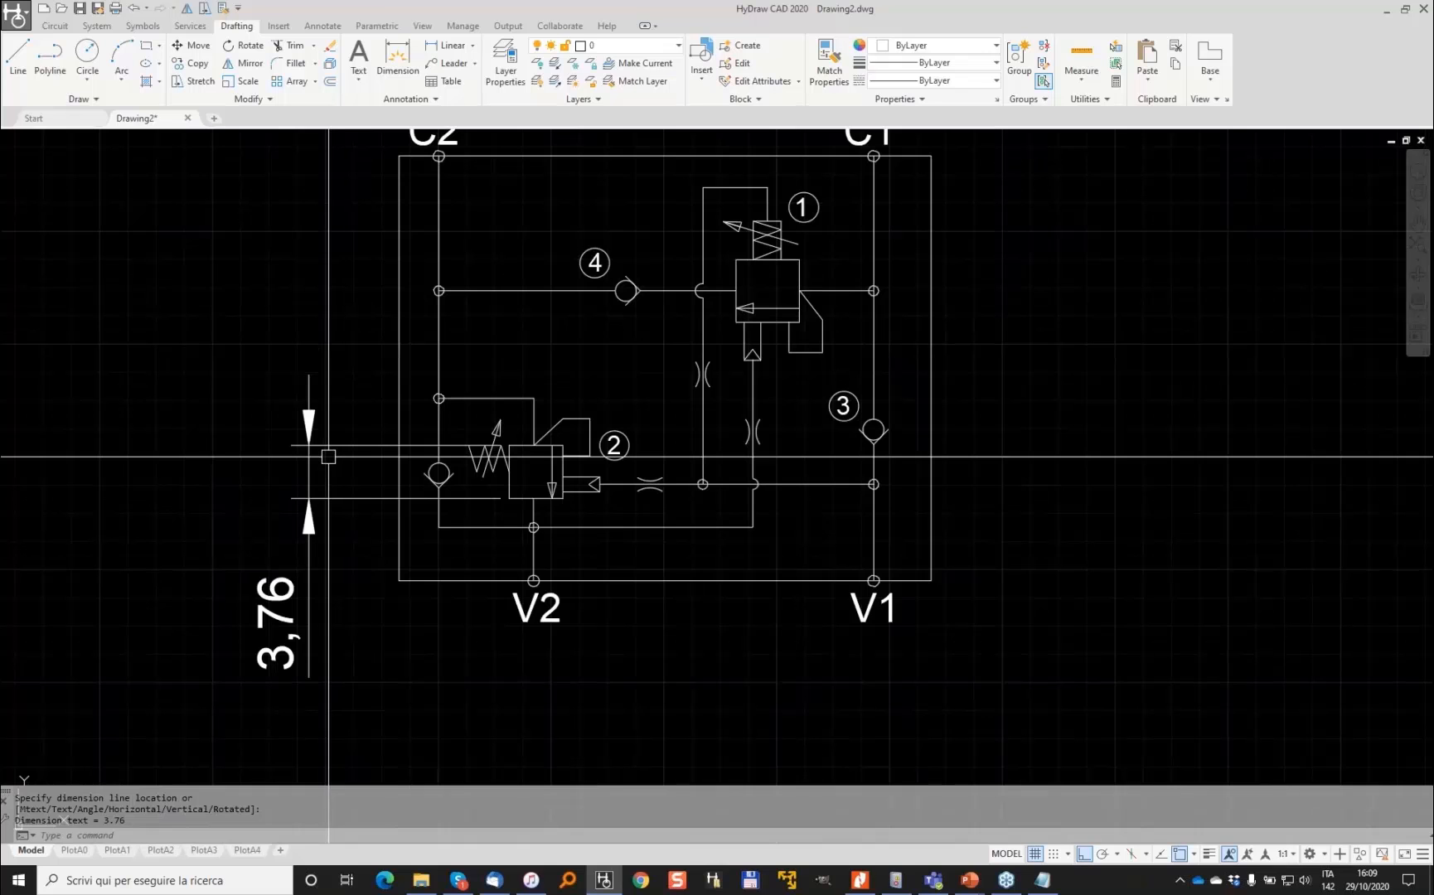
{"action": "scroll", "coordinate": [328, 456], "scroll_direction": "down", "scroll_amount": 2}
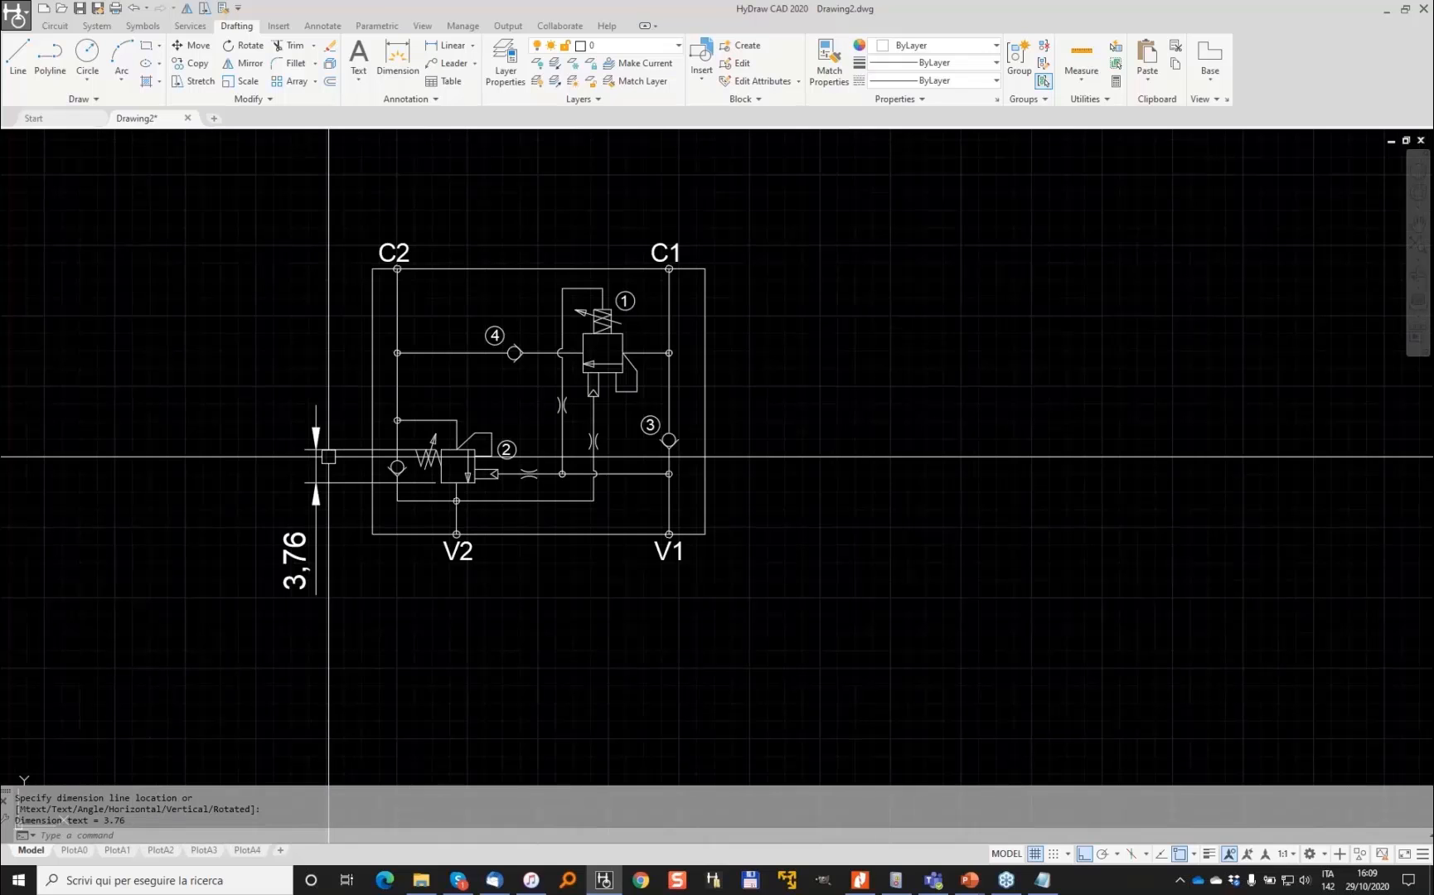
{"action": "left_click", "coordinate": [880, 621]}
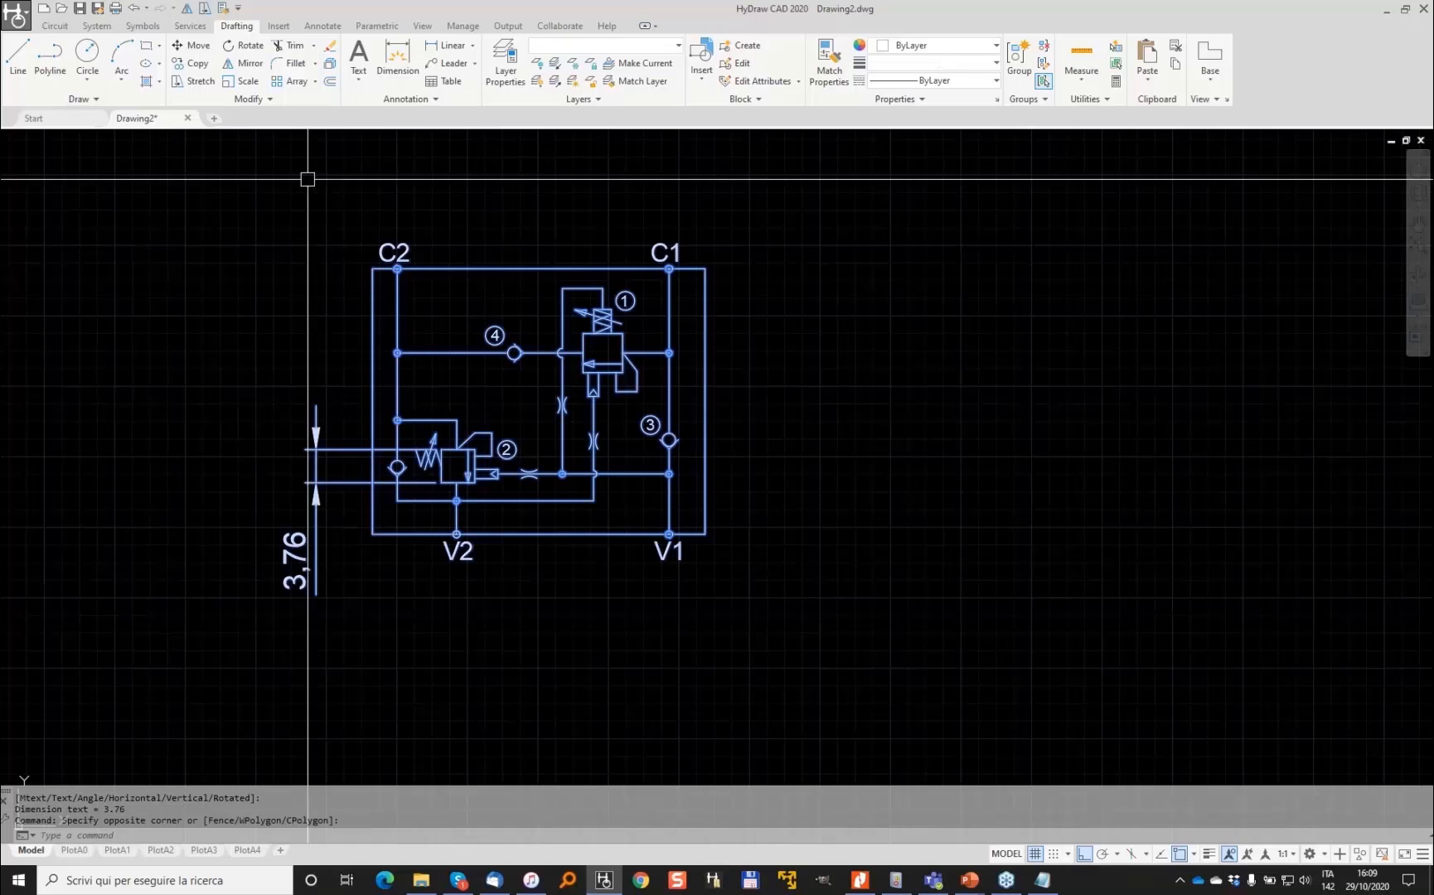
{"action": "left_click", "coordinate": [247, 81]}
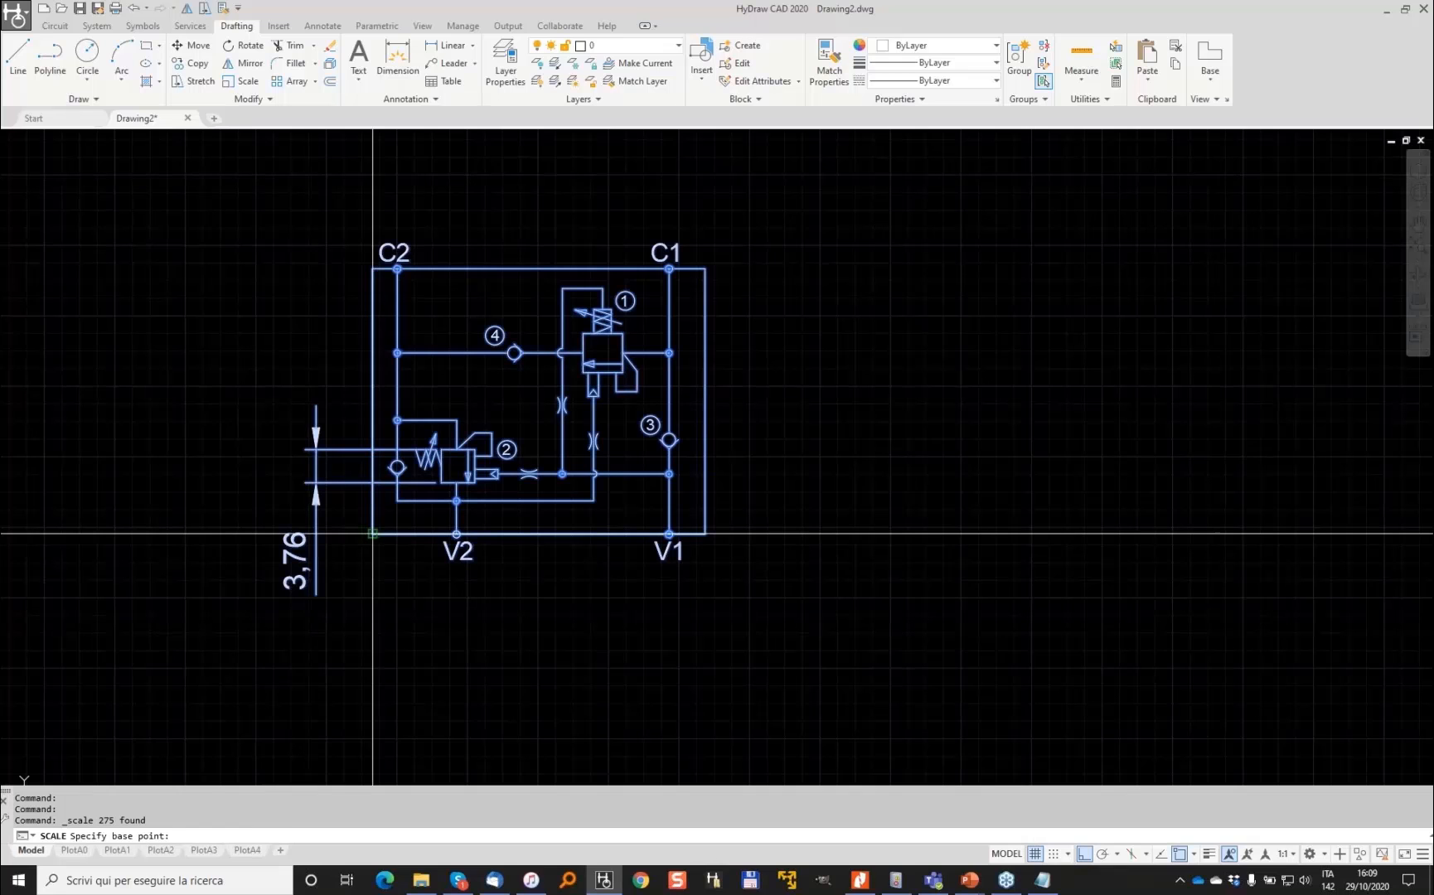
{"action": "left_click", "coordinate": [373, 533]}
{"action": "type", "text": "800/37"}
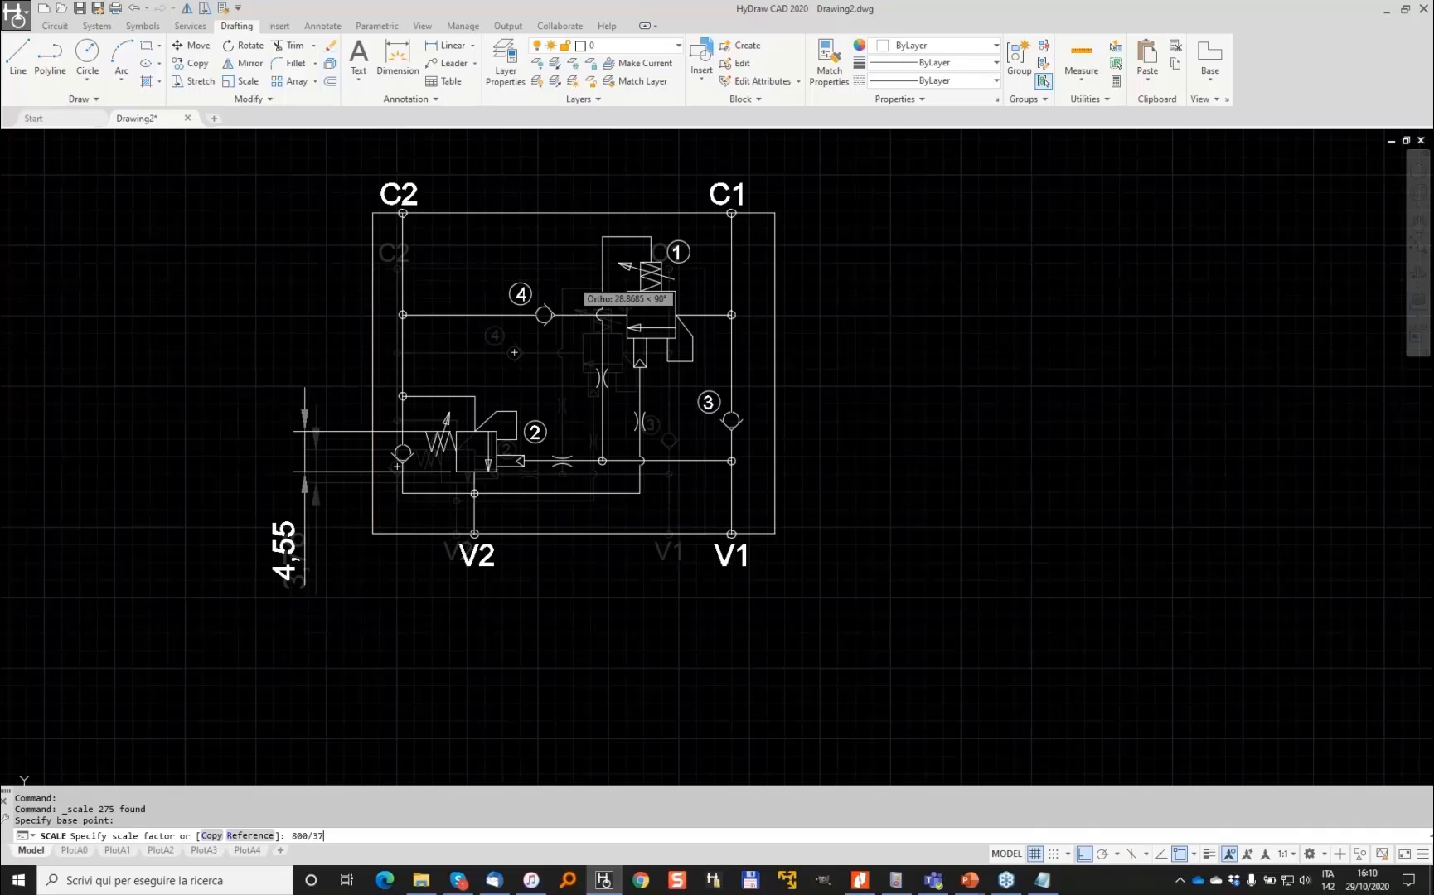
{"action": "type", "text": "6"}
{"action": "key", "text": "Return"}
Delete the height dimension of valve 2's body
{"action": "left_click", "coordinate": [251, 408]}
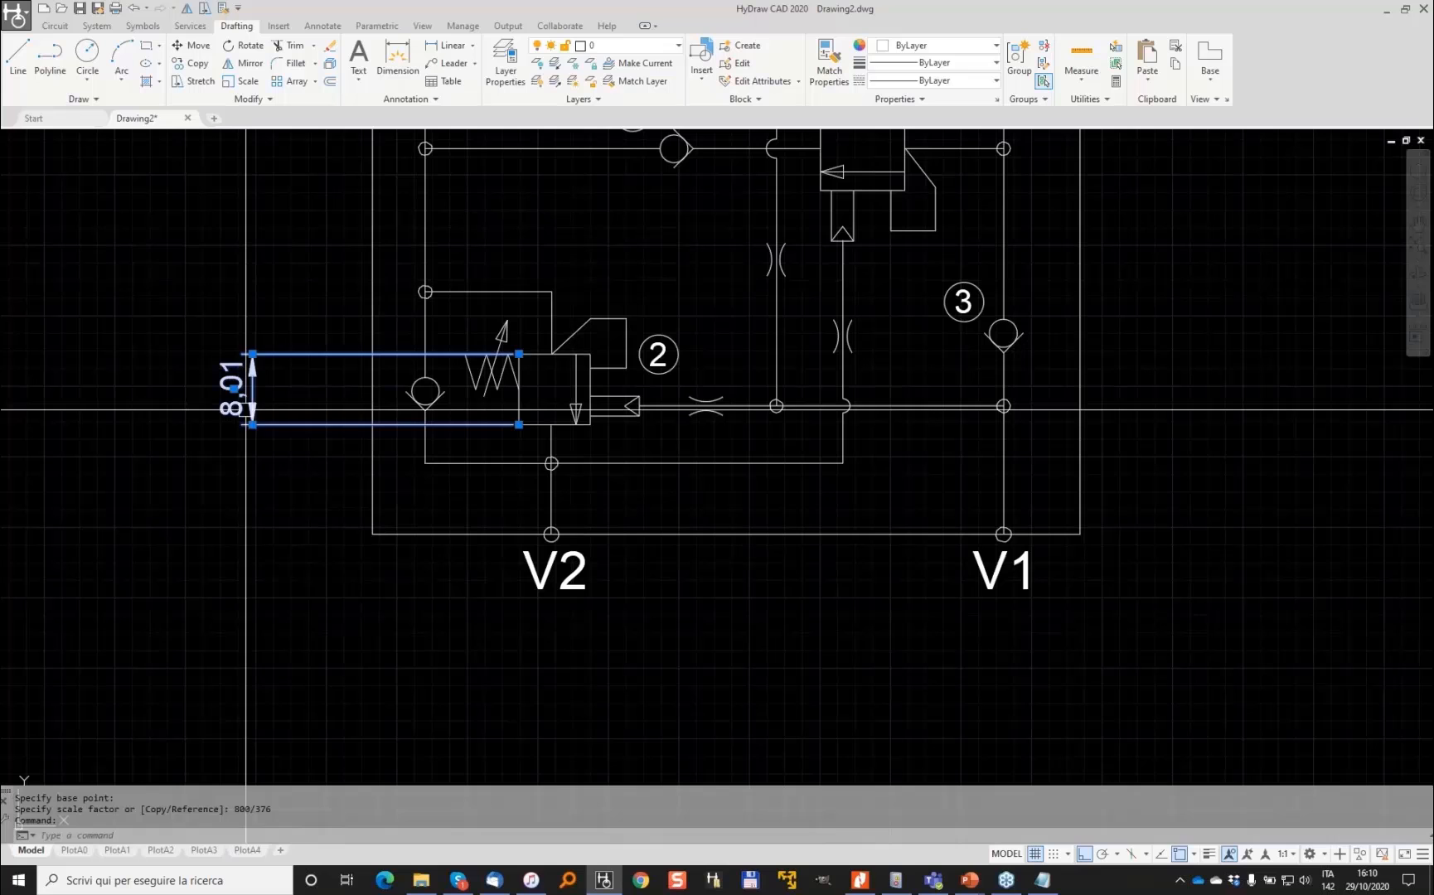
{"action": "key", "text": "Delete"}
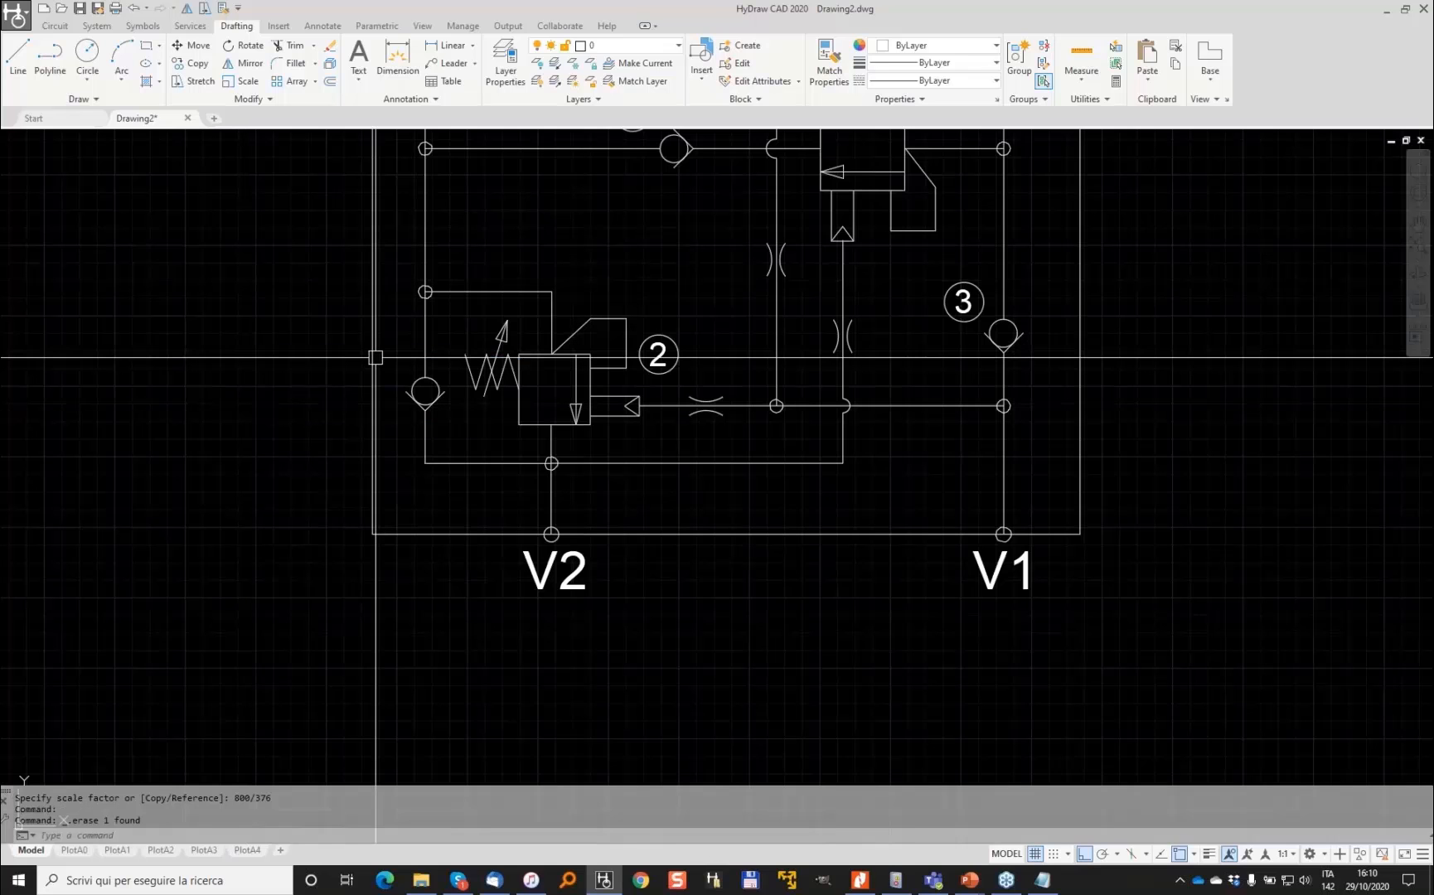
{"action": "scroll", "coordinate": [389, 280], "scroll_direction": "down", "scroll_amount": 2}
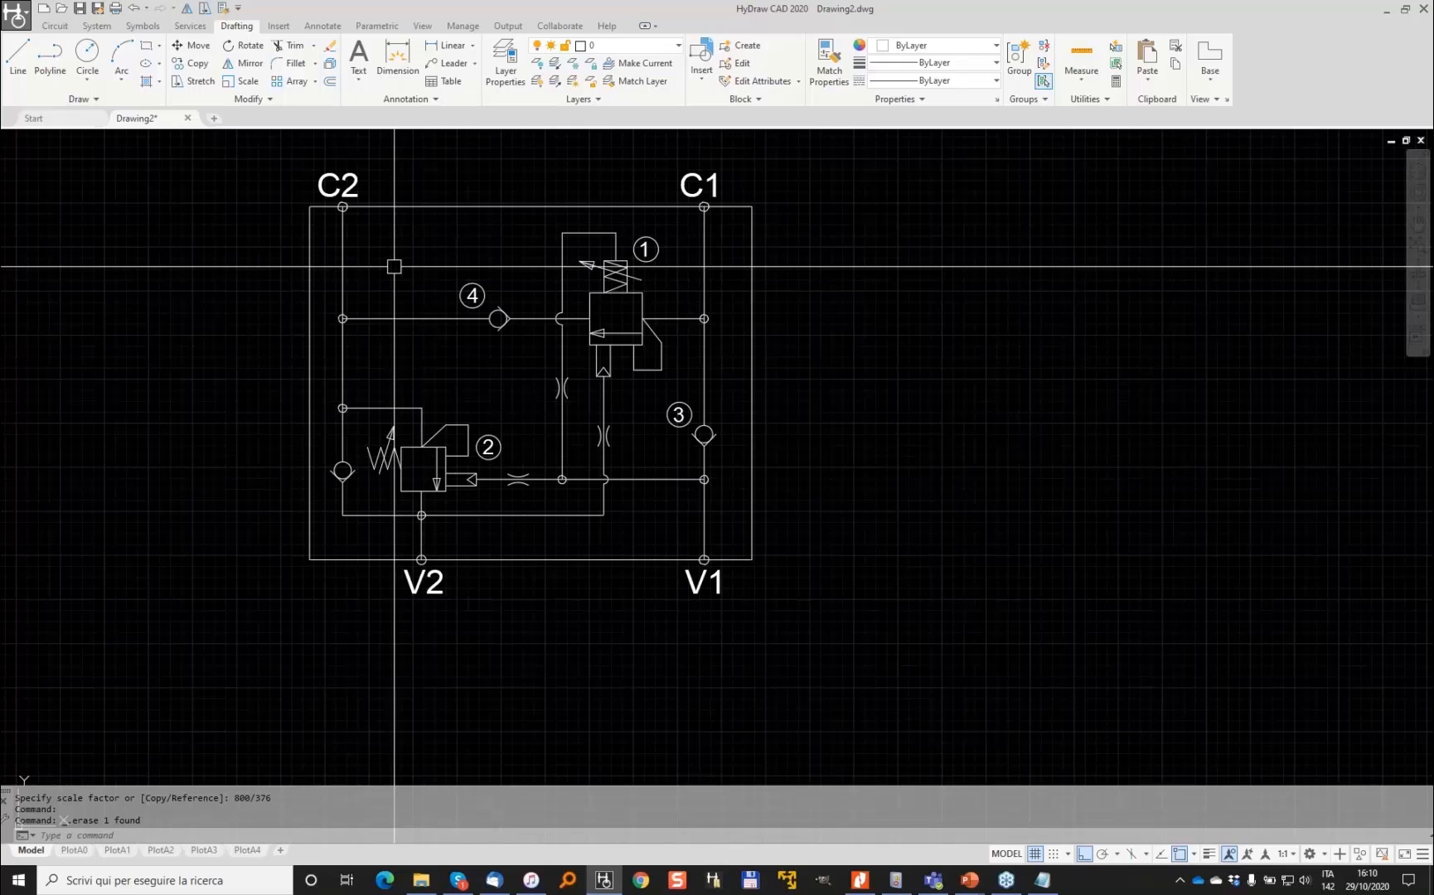
{"action": "key", "text": "Escape"}
{"action": "middle_click_drag", "start_coordinate": [262, 202], "coordinate": [203, 235]}
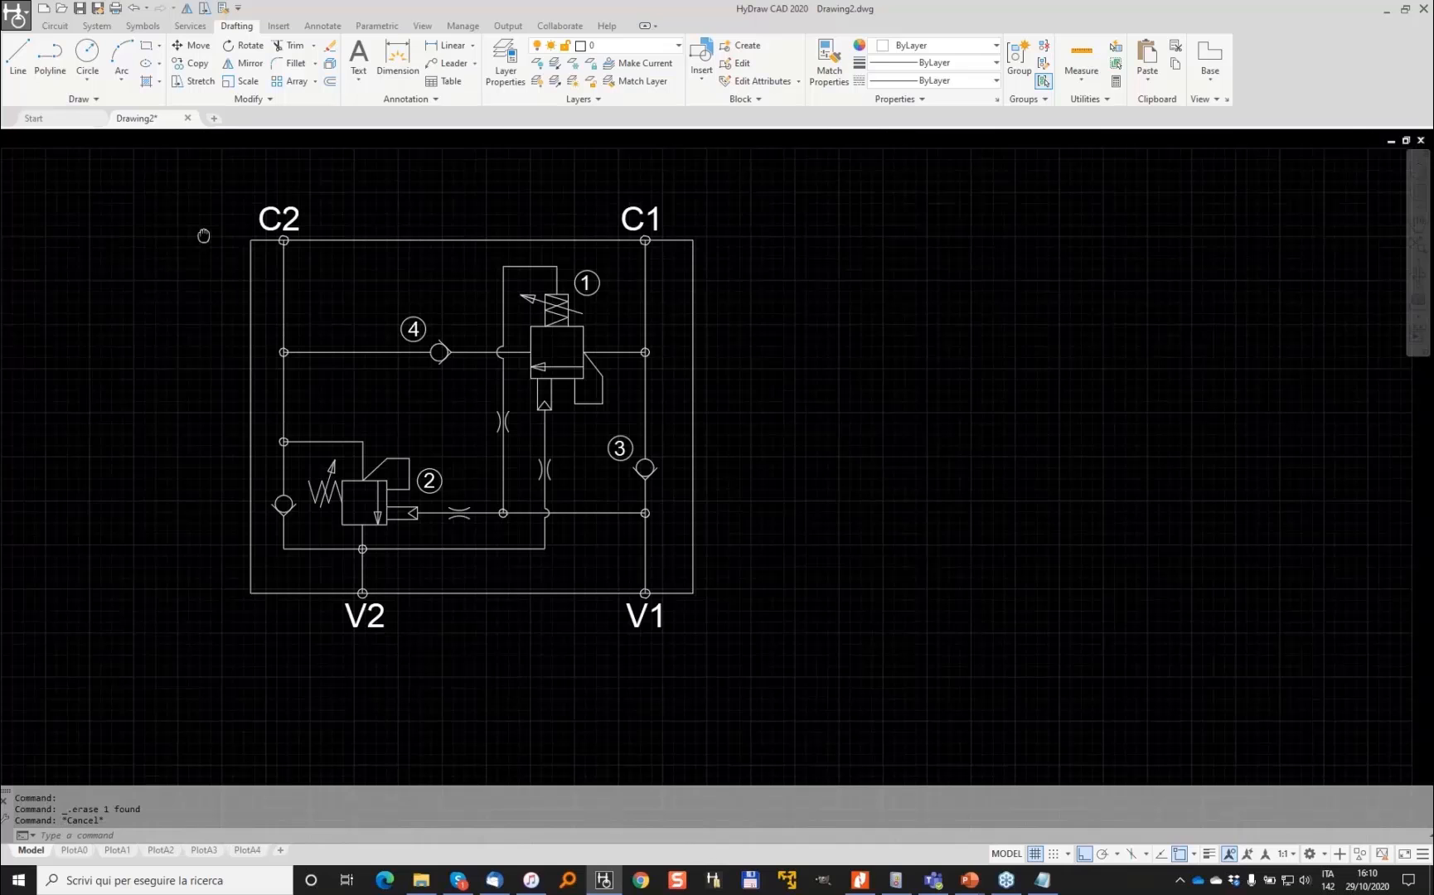
{"action": "key", "text": "Escape"}
{"action": "key", "text": "Escape"}
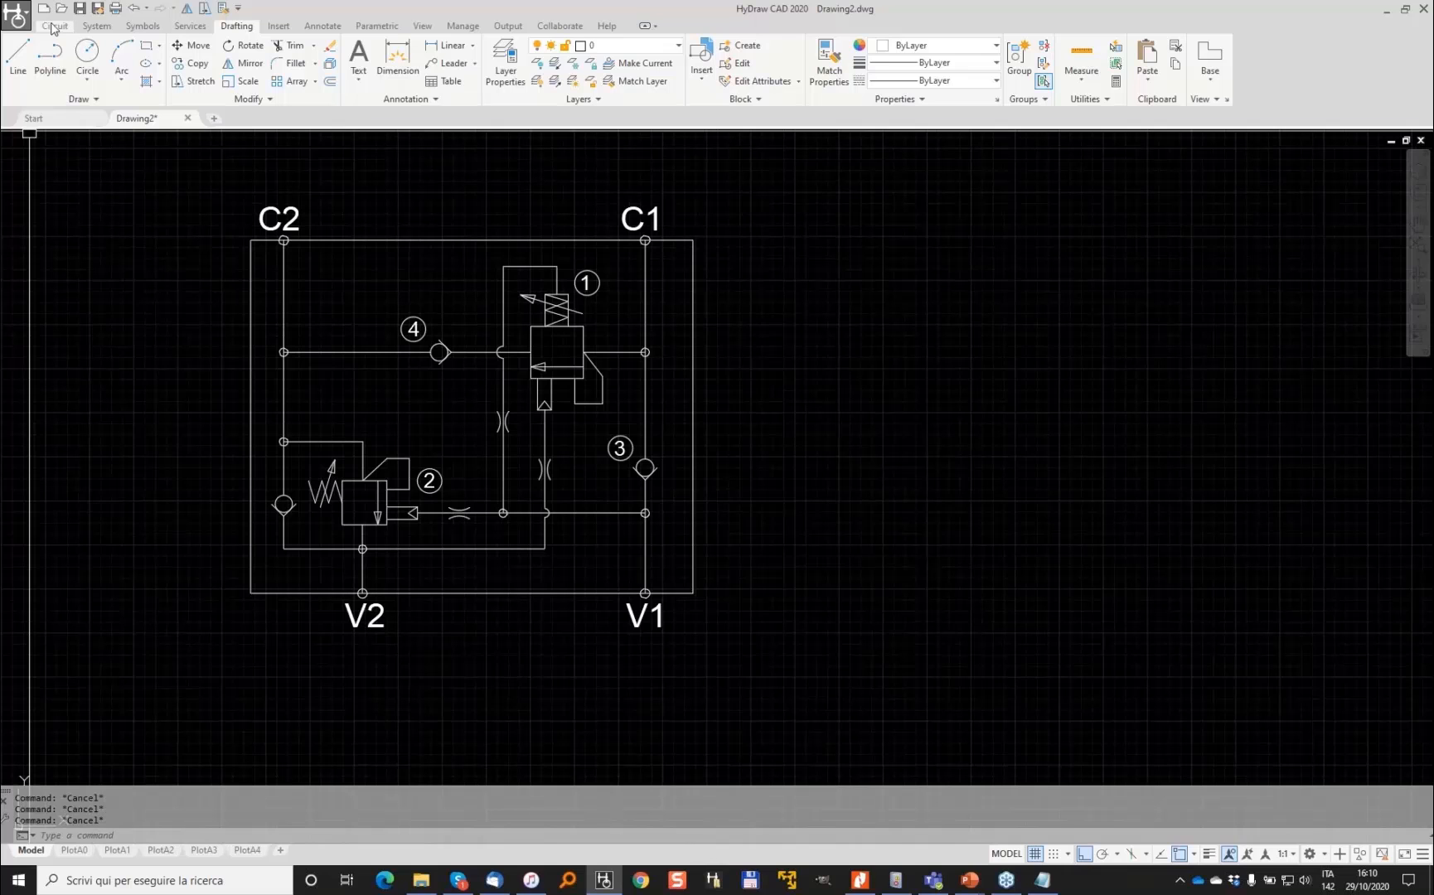
Open the symbol library and browse Hydraulic Symbols to the Relief folder under Screw-In Cartridge Valve, Pressure Control
{"action": "left_click", "coordinate": [53, 26]}
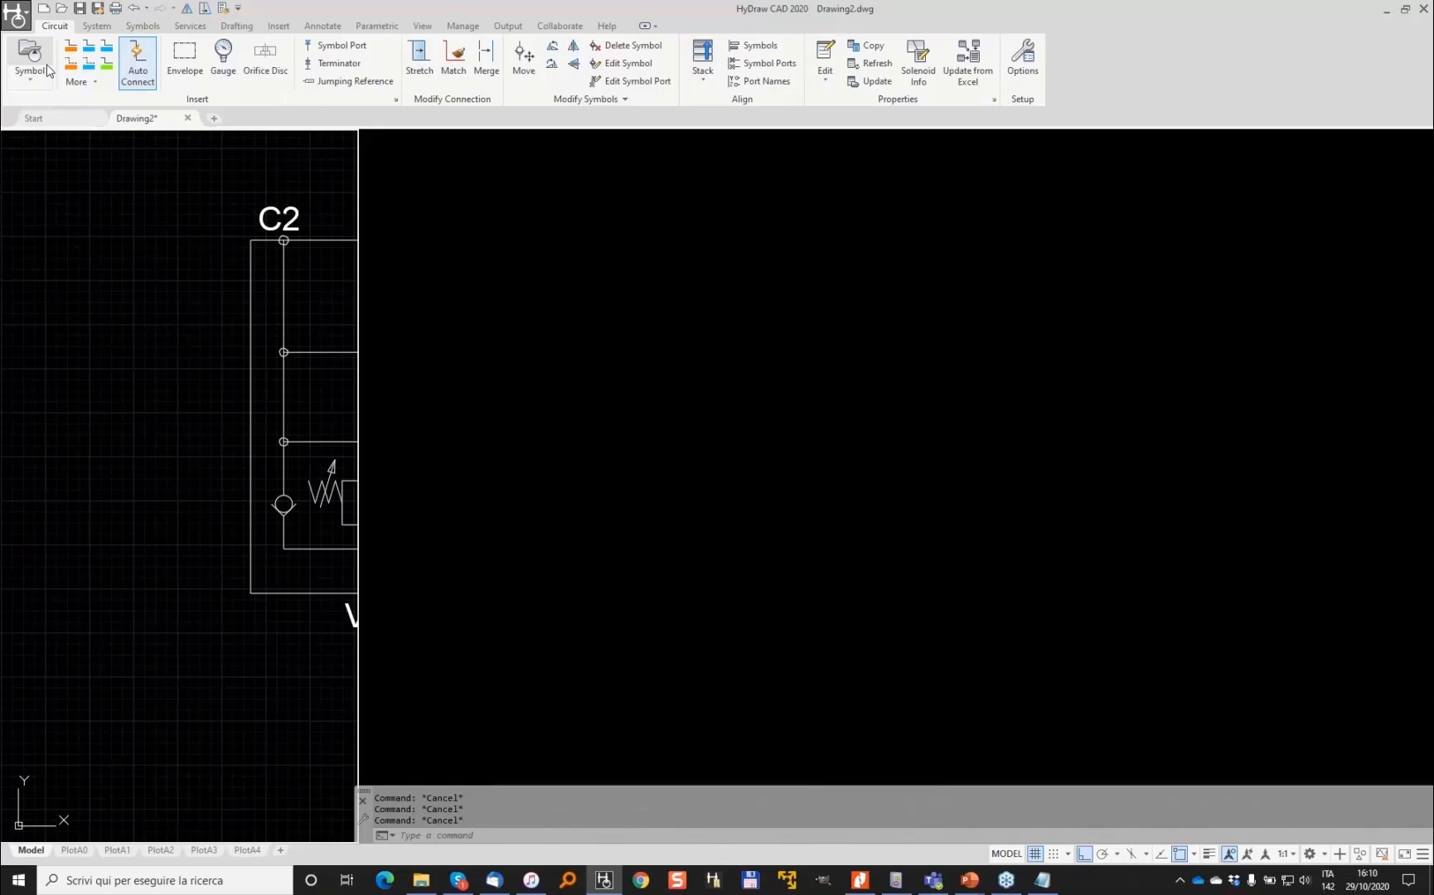
{"action": "left_click", "coordinate": [45, 69]}
{"action": "left_click", "coordinate": [108, 203]}
{"action": "left_click", "coordinate": [83, 264]}
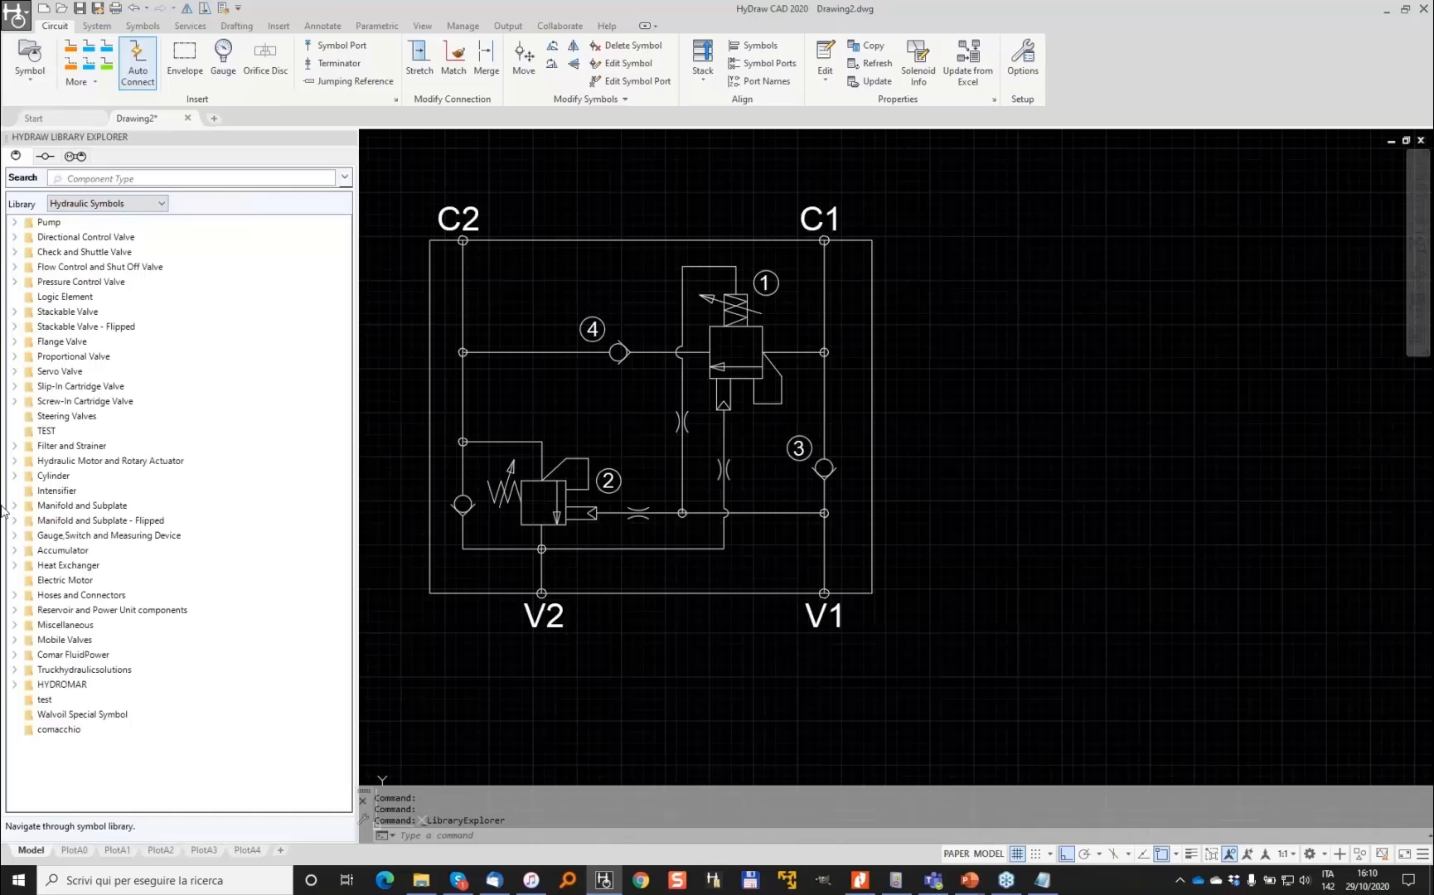
{"action": "left_click", "coordinate": [16, 387]}
{"action": "left_click", "coordinate": [16, 460]}
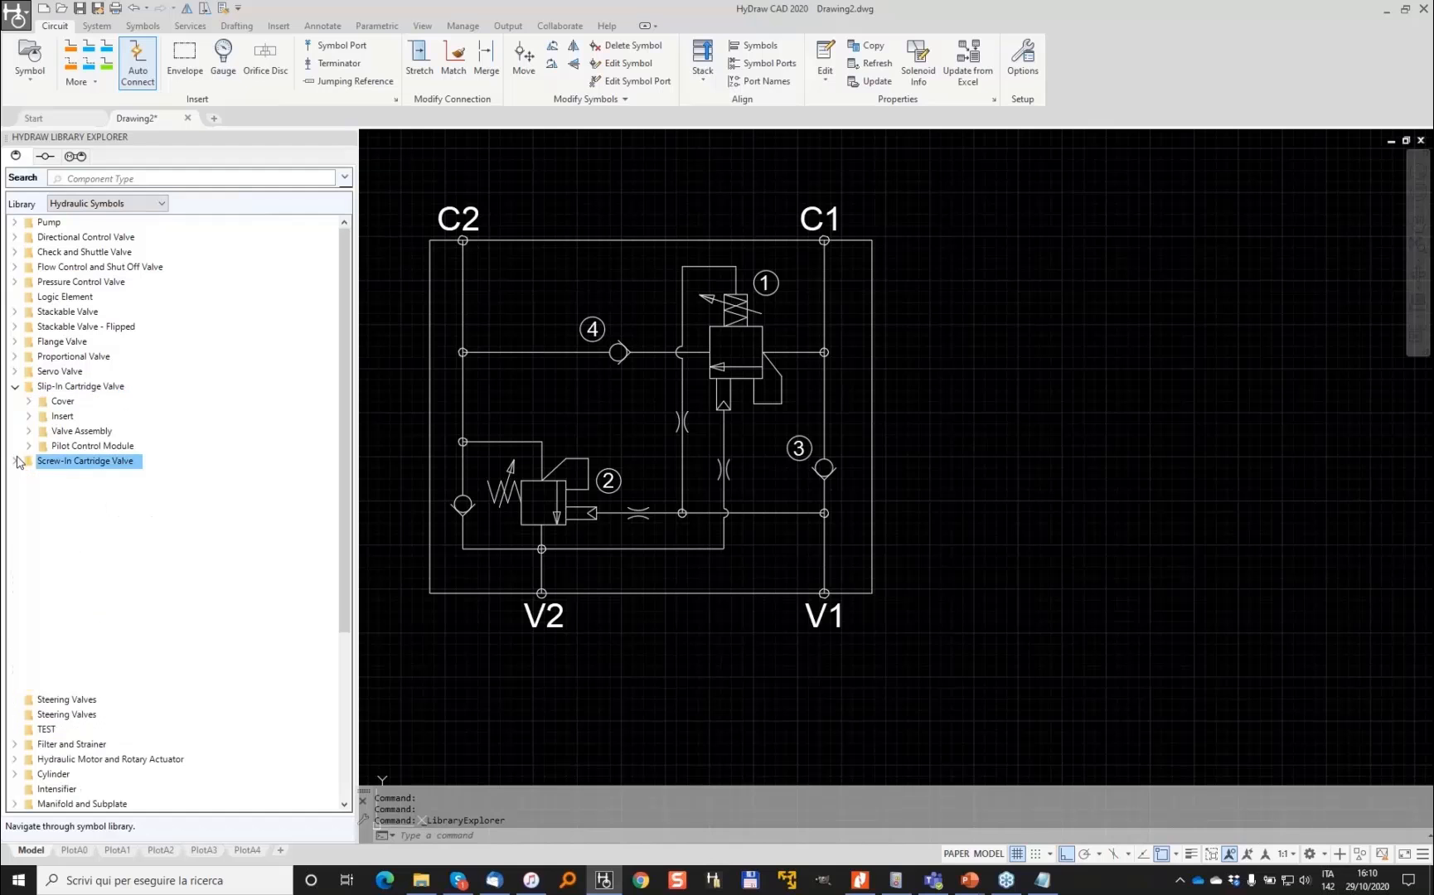
{"action": "left_click", "coordinate": [30, 565]}
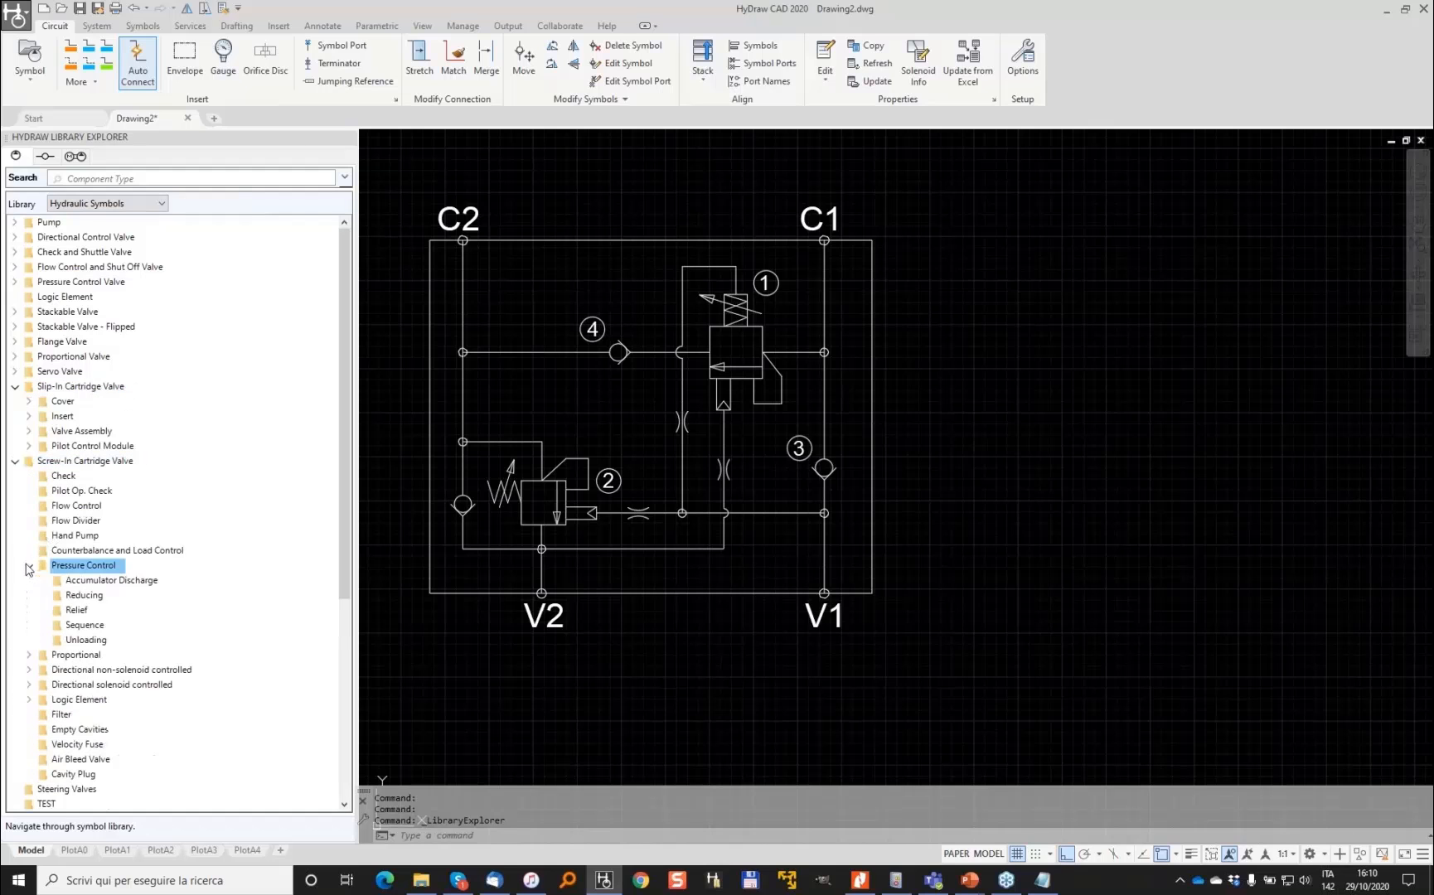
{"action": "left_click", "coordinate": [77, 610]}
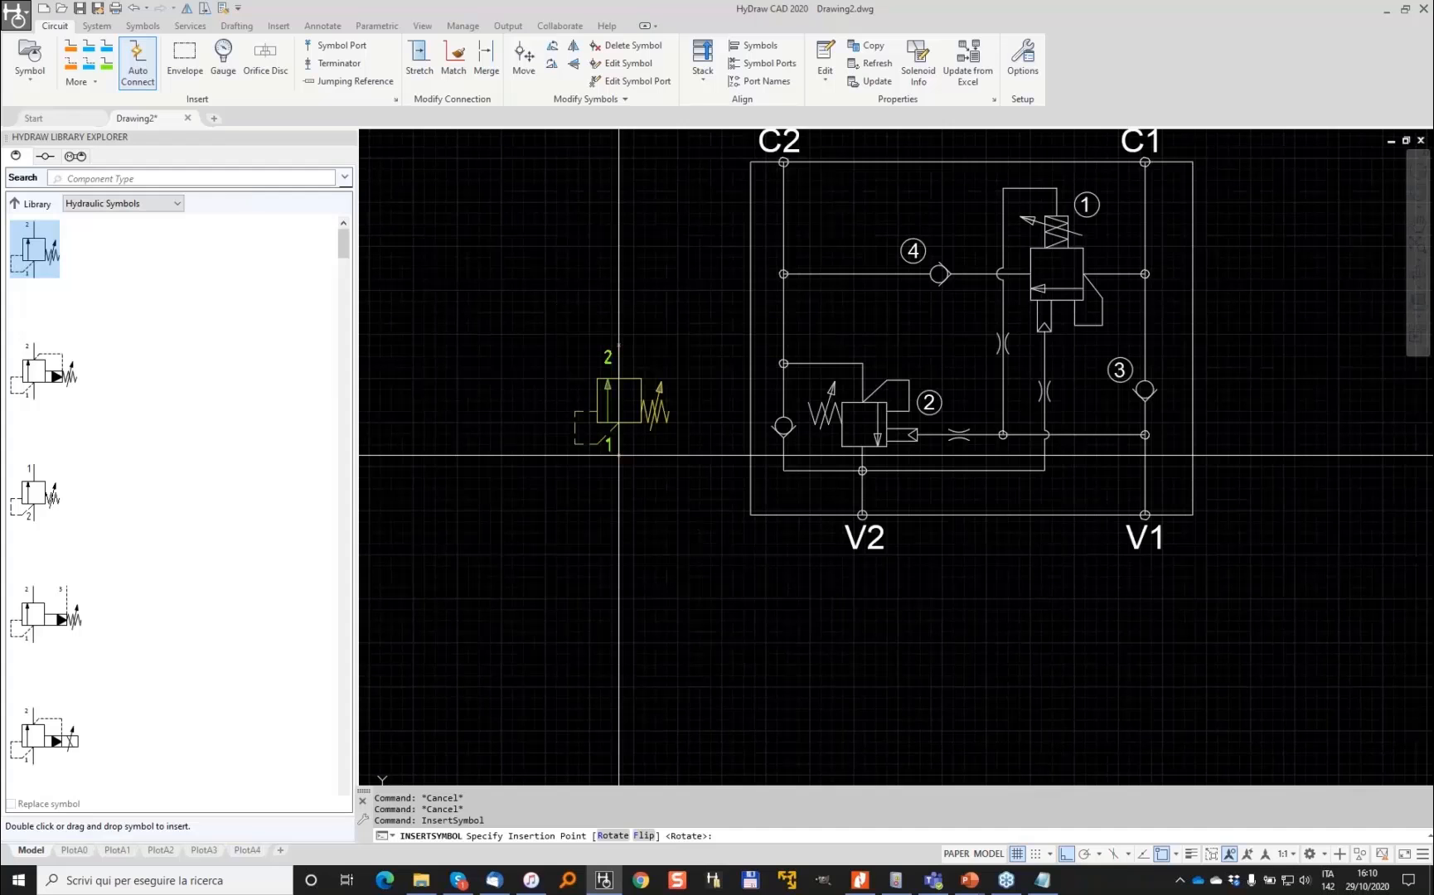
Insert the first relief valve symbol beside the circuit, level with valve 2, as a size and layer reference
{"action": "left_click", "coordinate": [619, 455]}
{"action": "scroll", "coordinate": [871, 413], "scroll_direction": "up", "scroll_amount": 2}
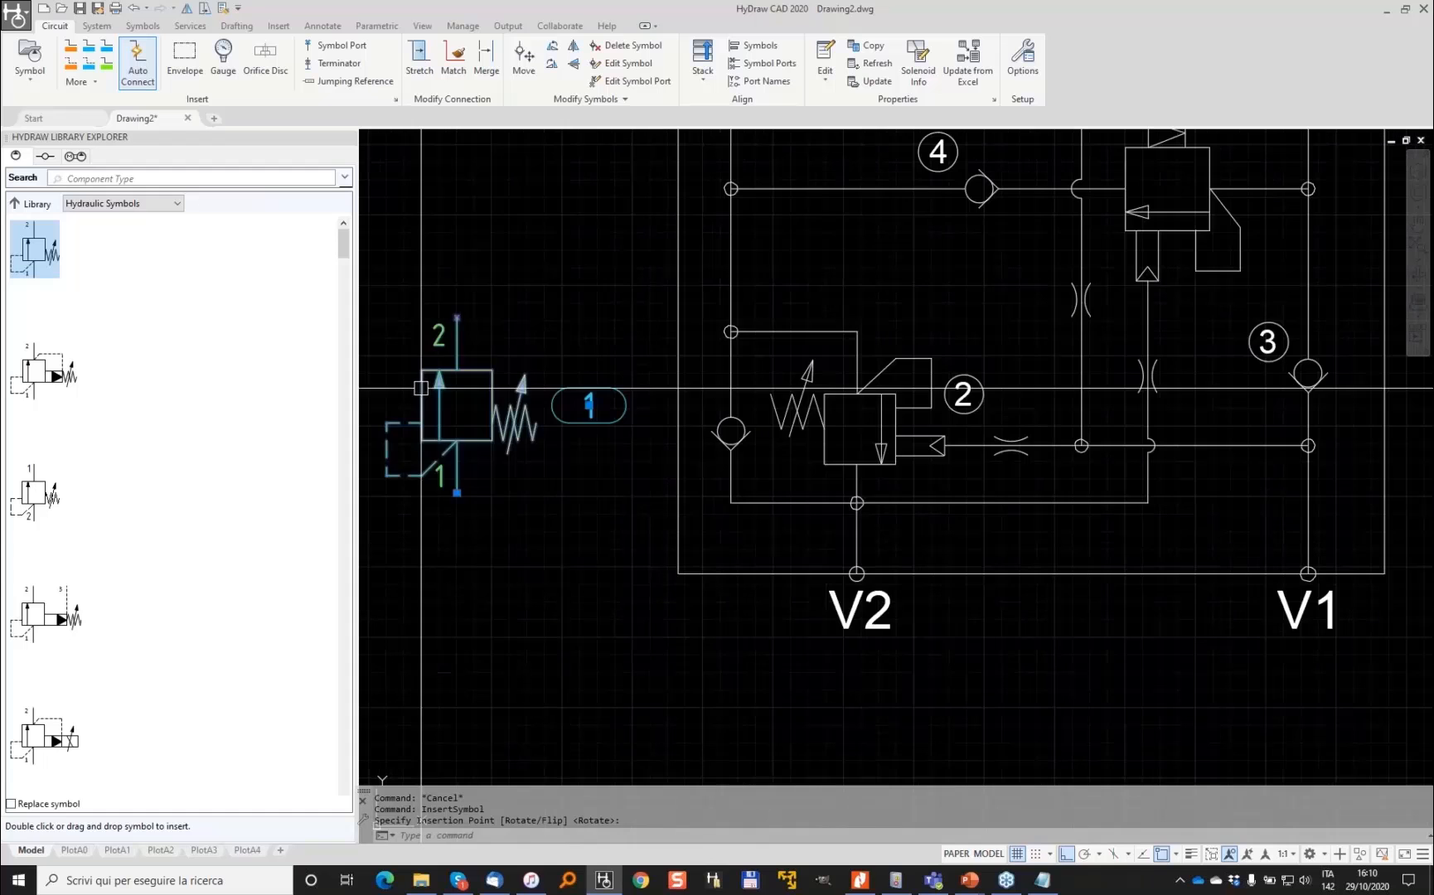
{"action": "key", "text": "Escape"}
{"action": "scroll", "coordinate": [656, 573], "scroll_direction": "down", "scroll_amount": 2}
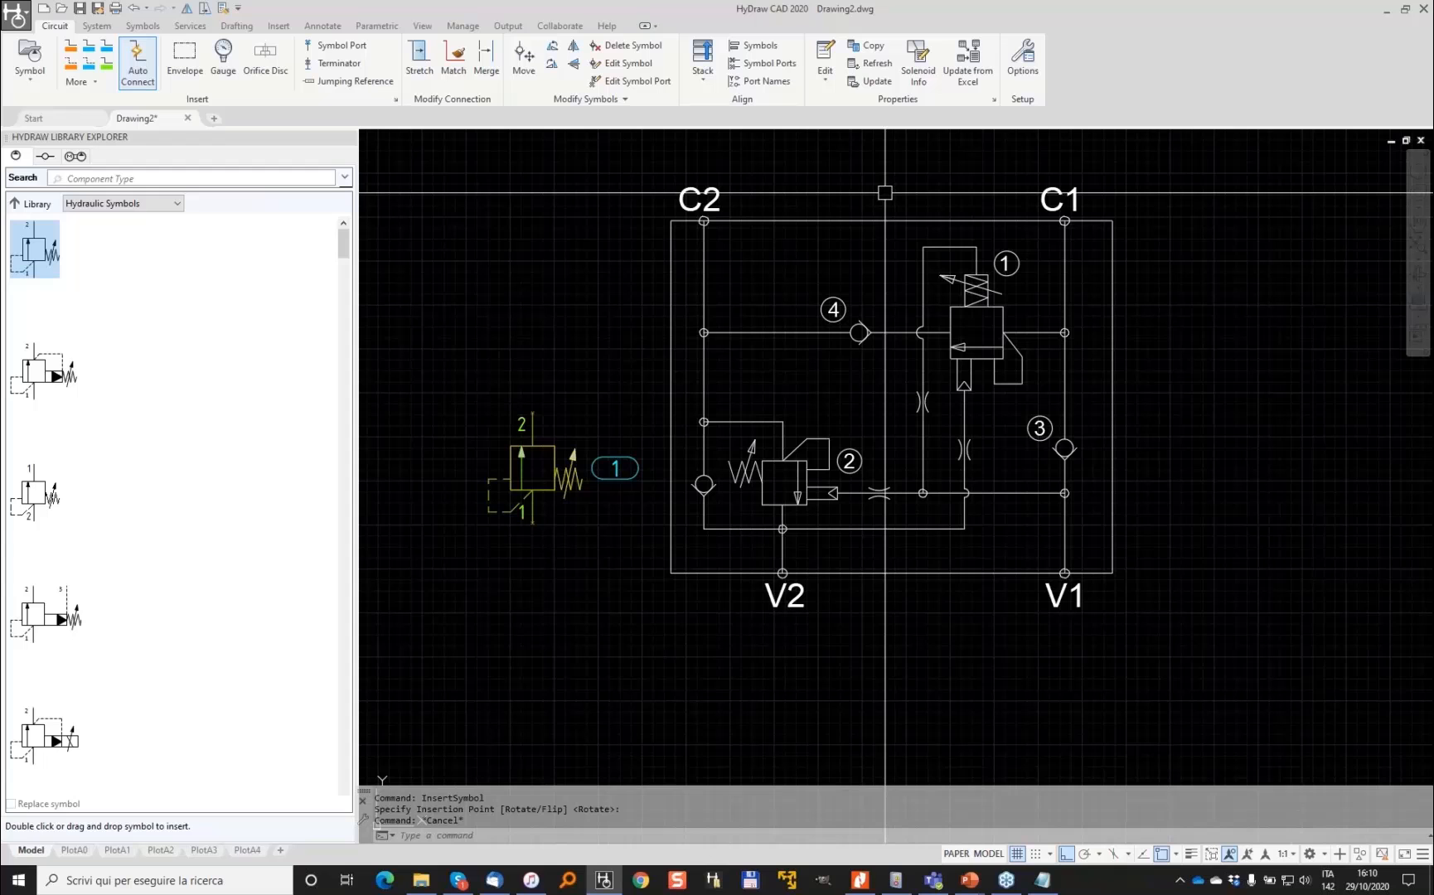
{"action": "middle_click_drag", "start_coordinate": [885, 192], "coordinate": [752, 229]}
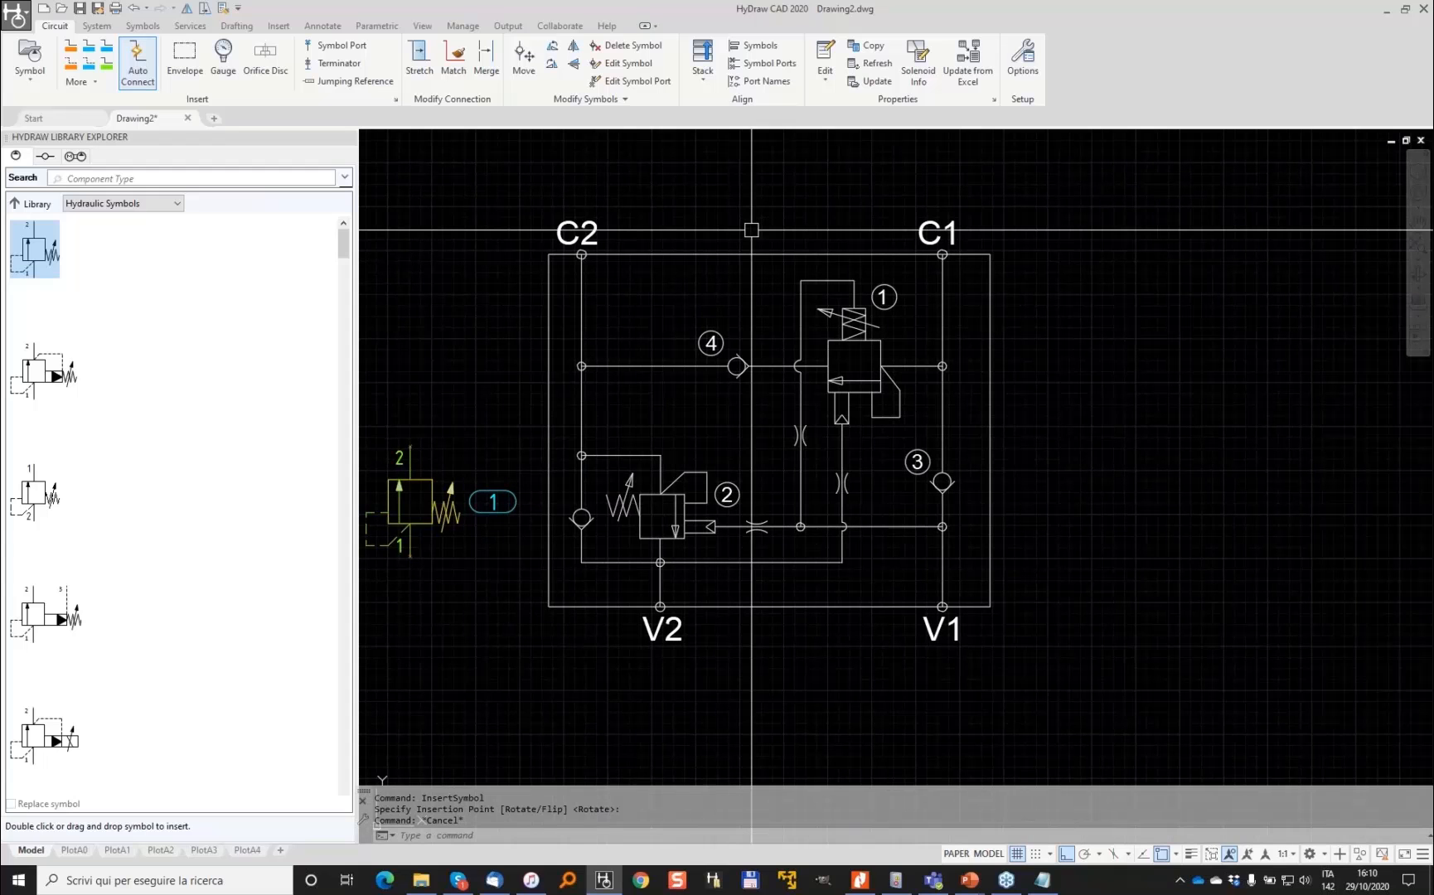
Put the upper line of the circuit frame on the ISO_LIN_UNI layer
{"action": "left_click", "coordinate": [707, 253]}
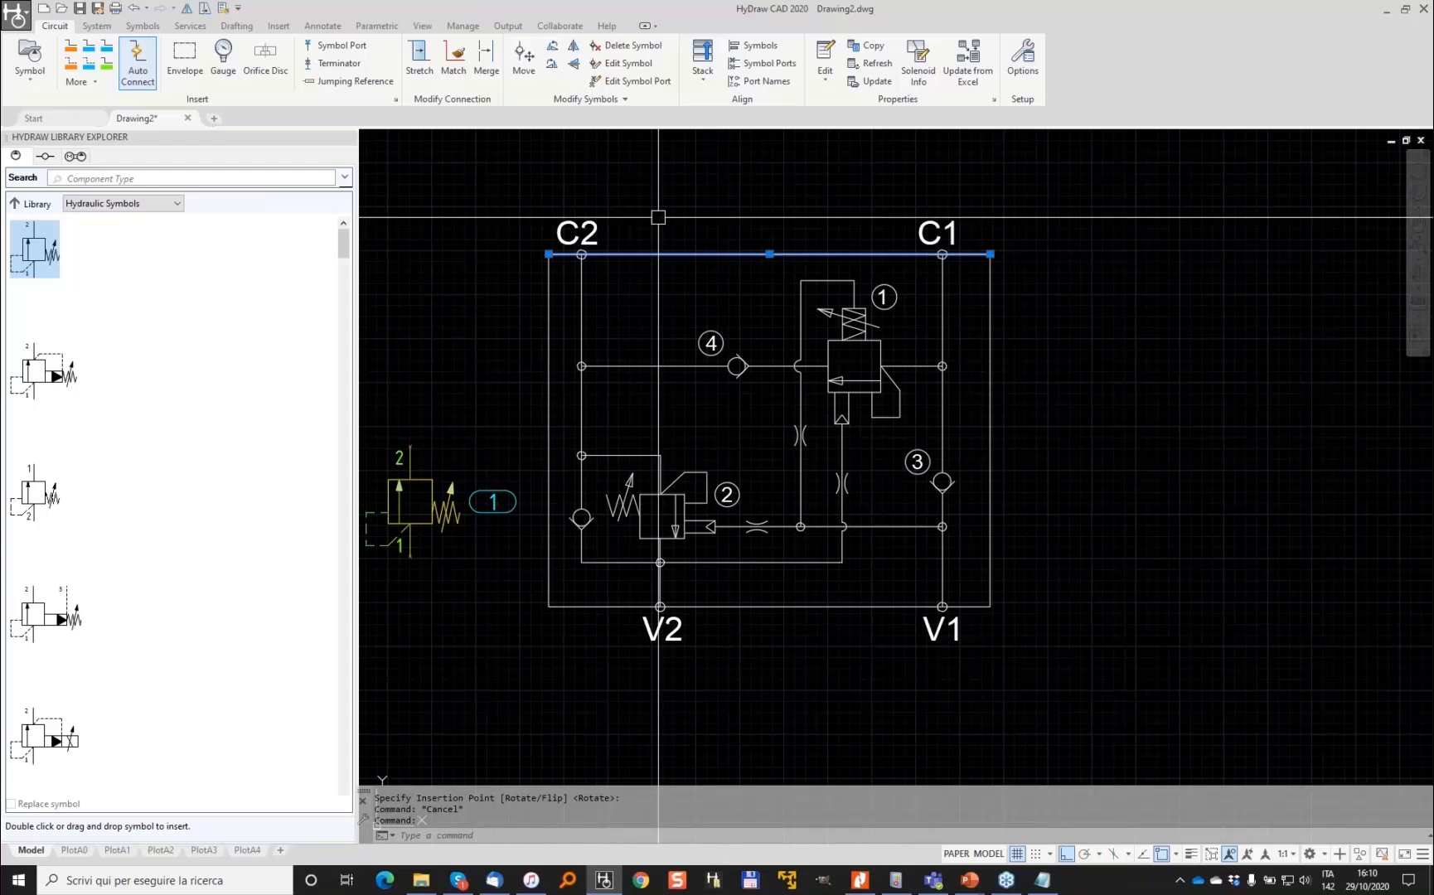
{"action": "left_click", "coordinate": [239, 28]}
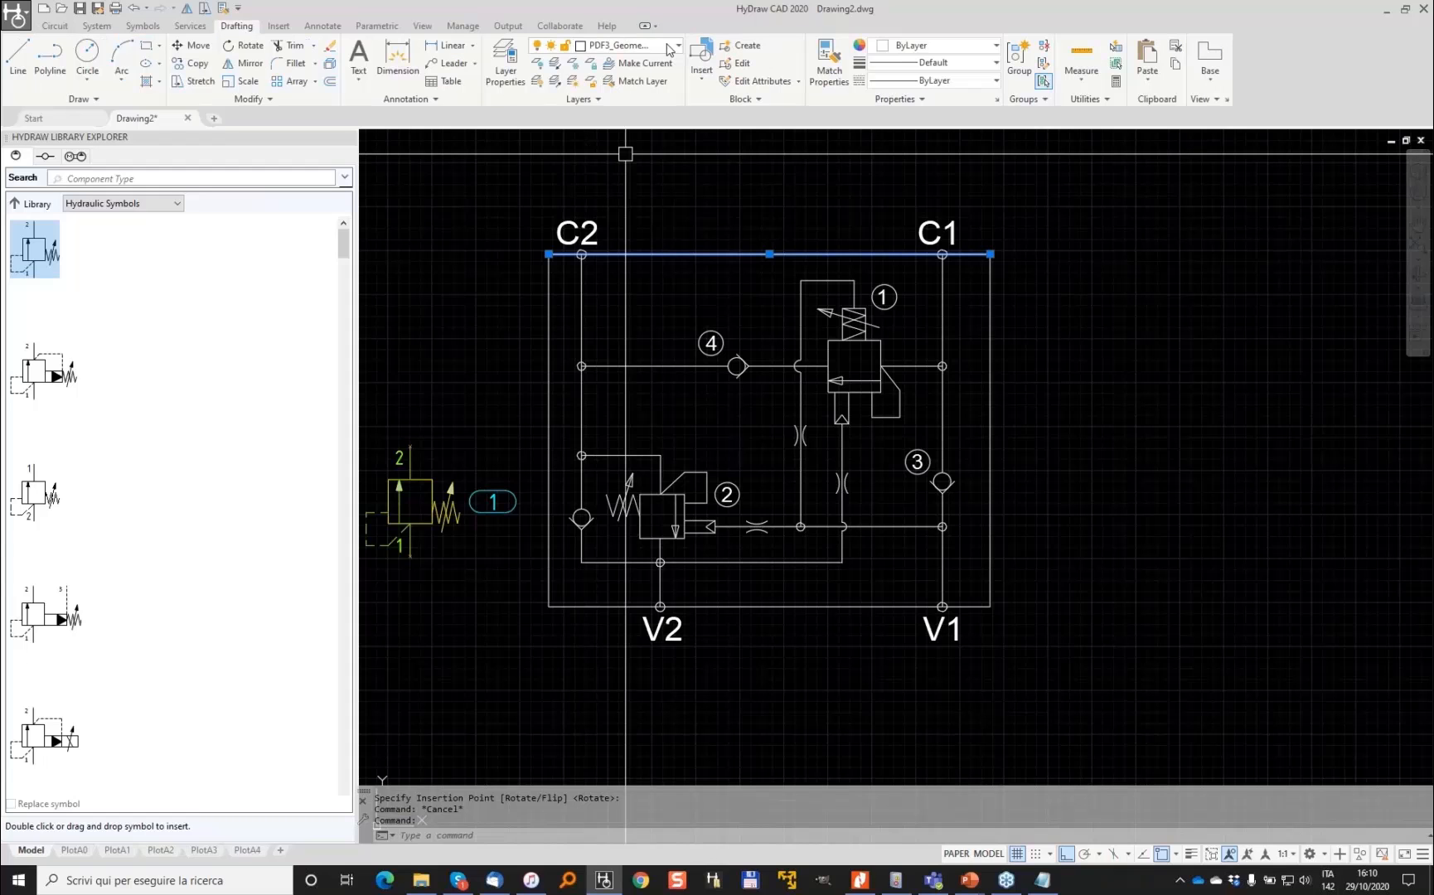
{"action": "left_click", "coordinate": [669, 48]}
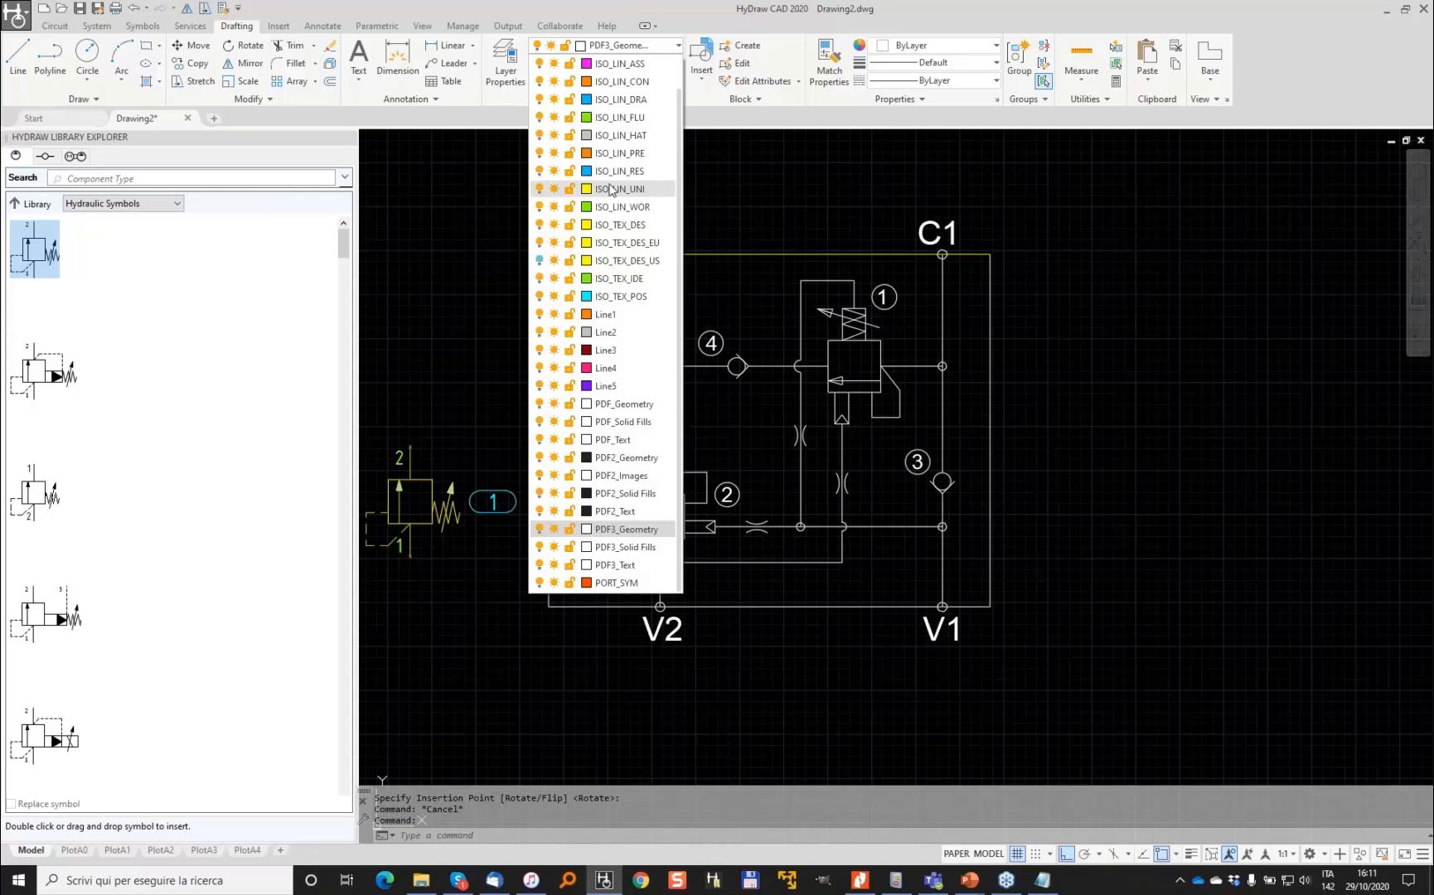
{"action": "left_click", "coordinate": [610, 189]}
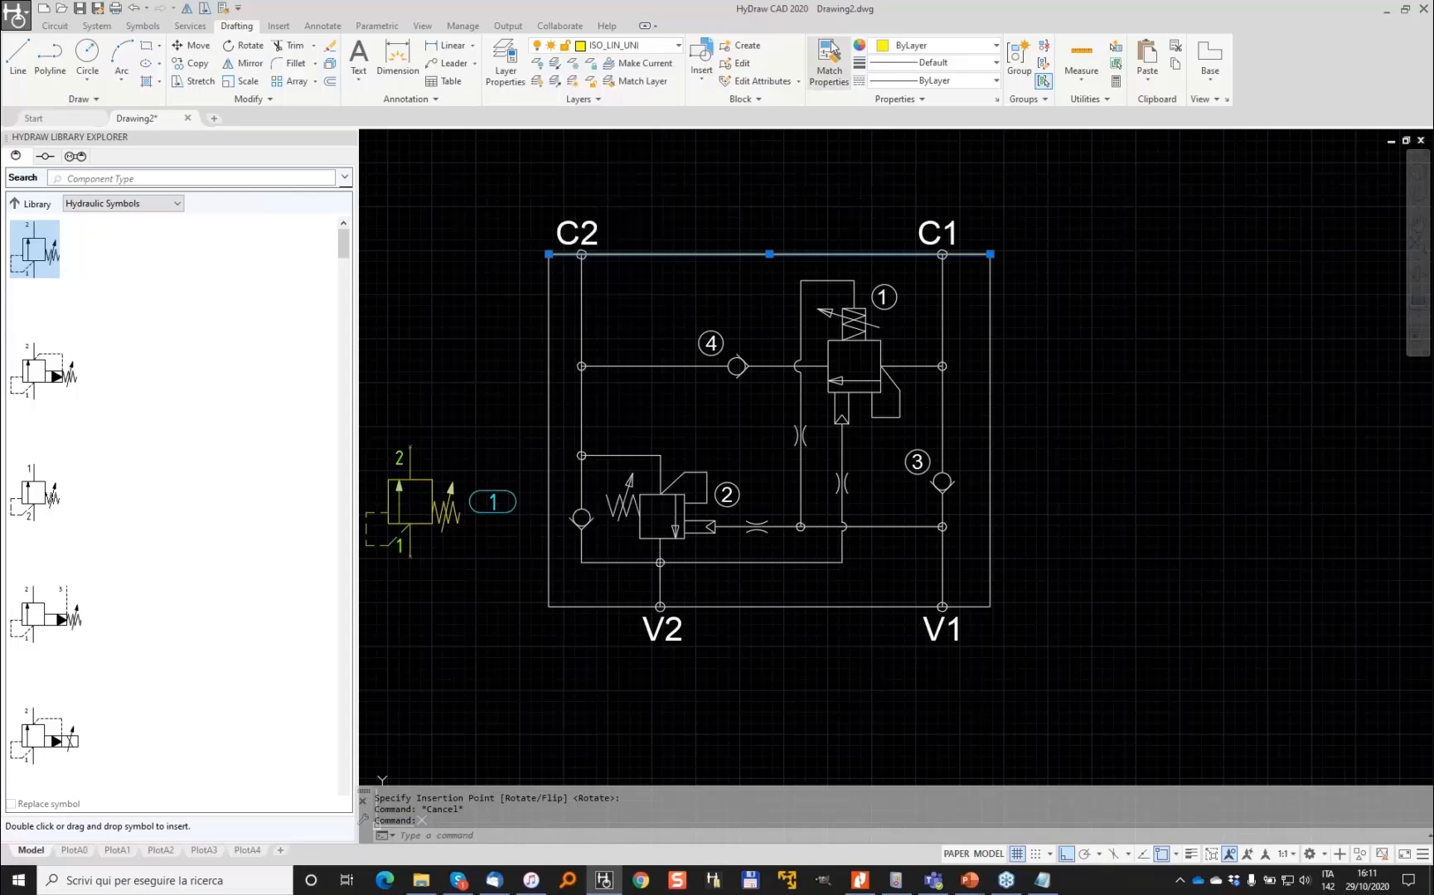
Match the properties of the frame's upper line to the rest of the circuit, including its labels
{"action": "left_click", "coordinate": [830, 52]}
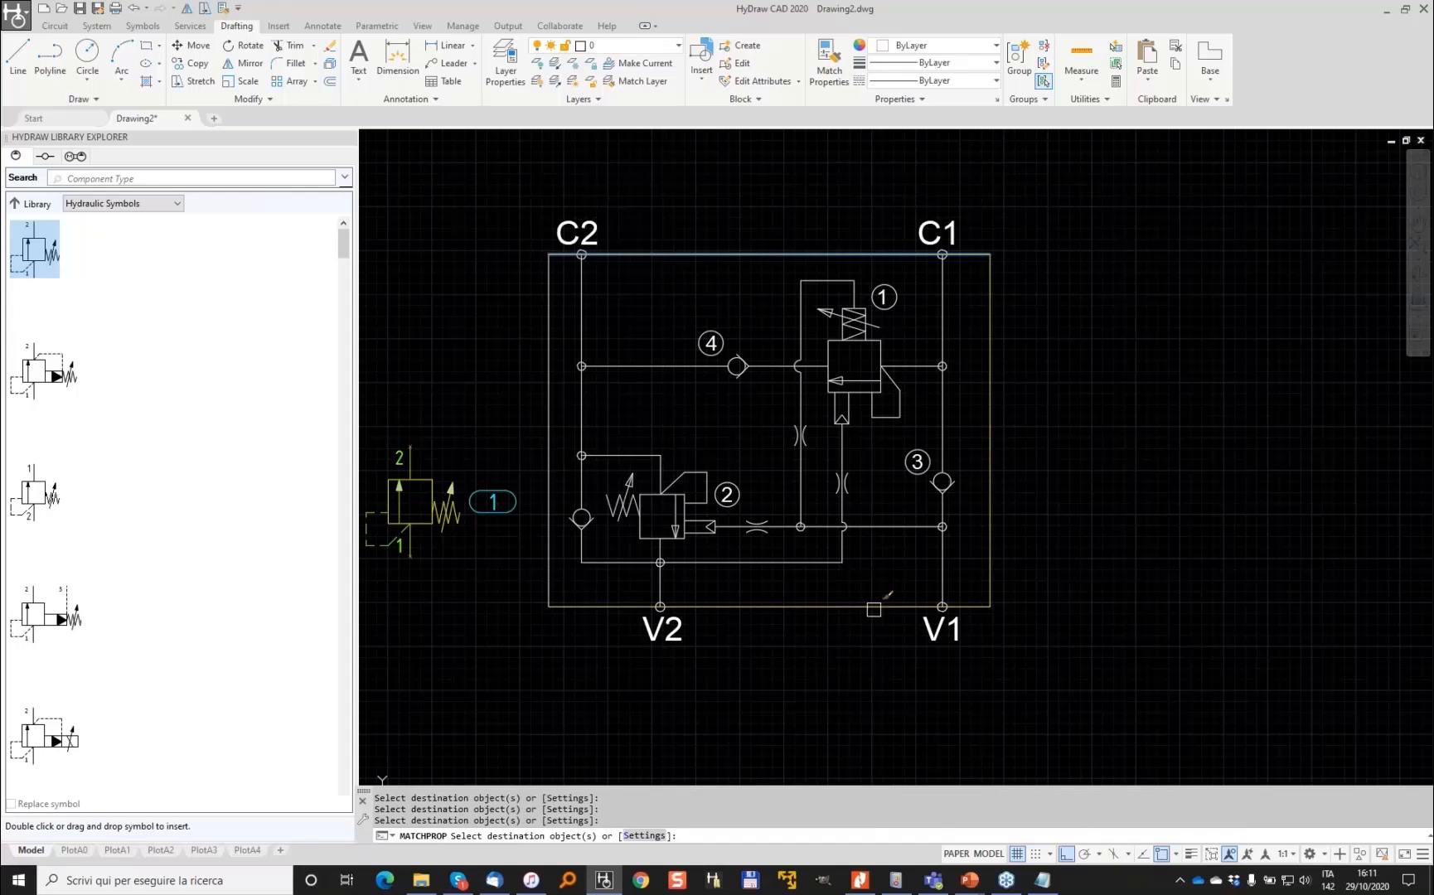
{"action": "left_click", "coordinate": [1116, 639]}
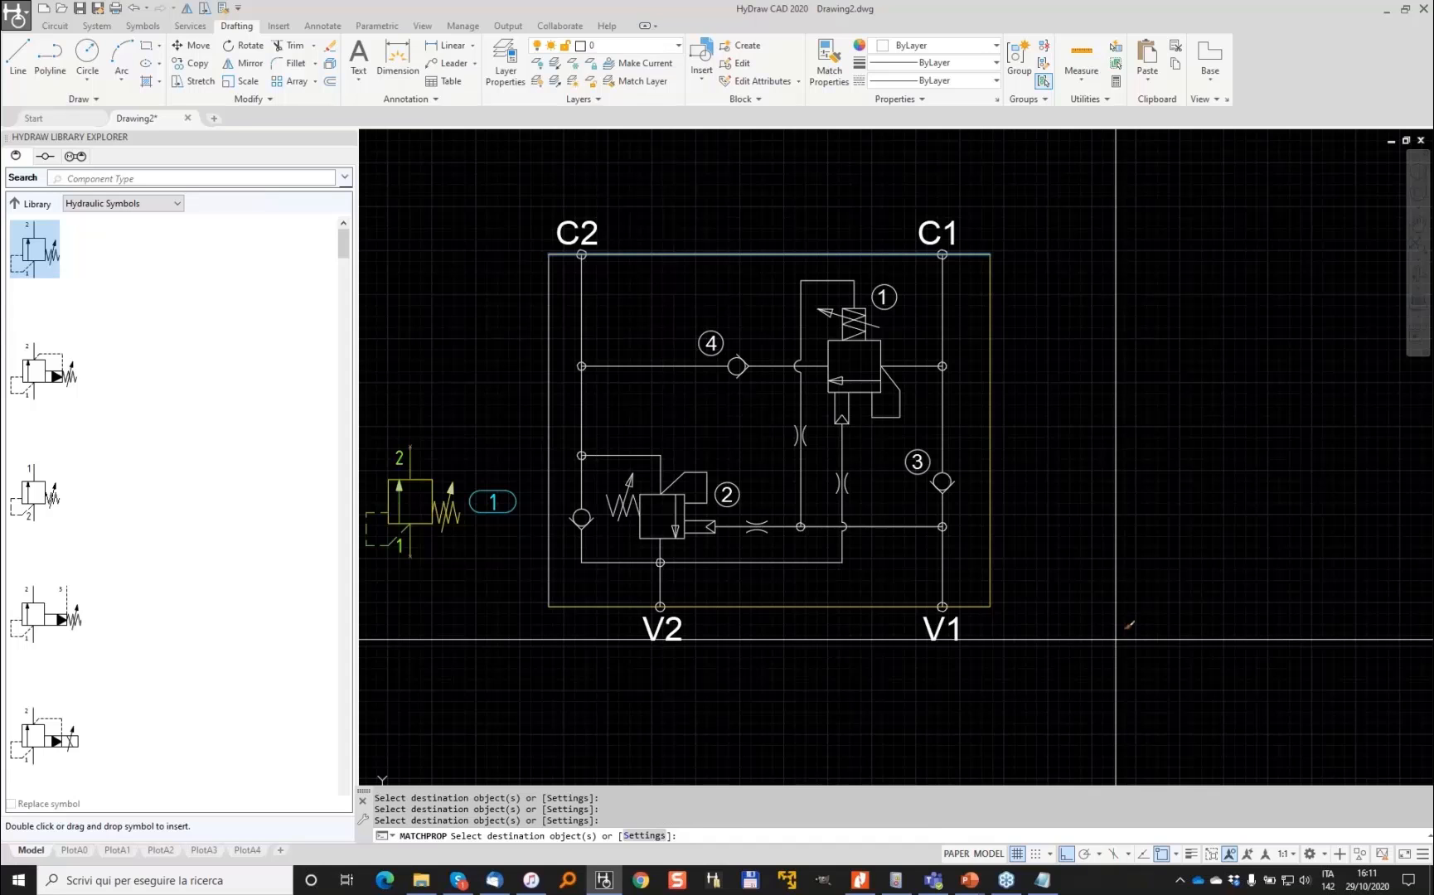
{"action": "left_click", "coordinate": [650, 175]}
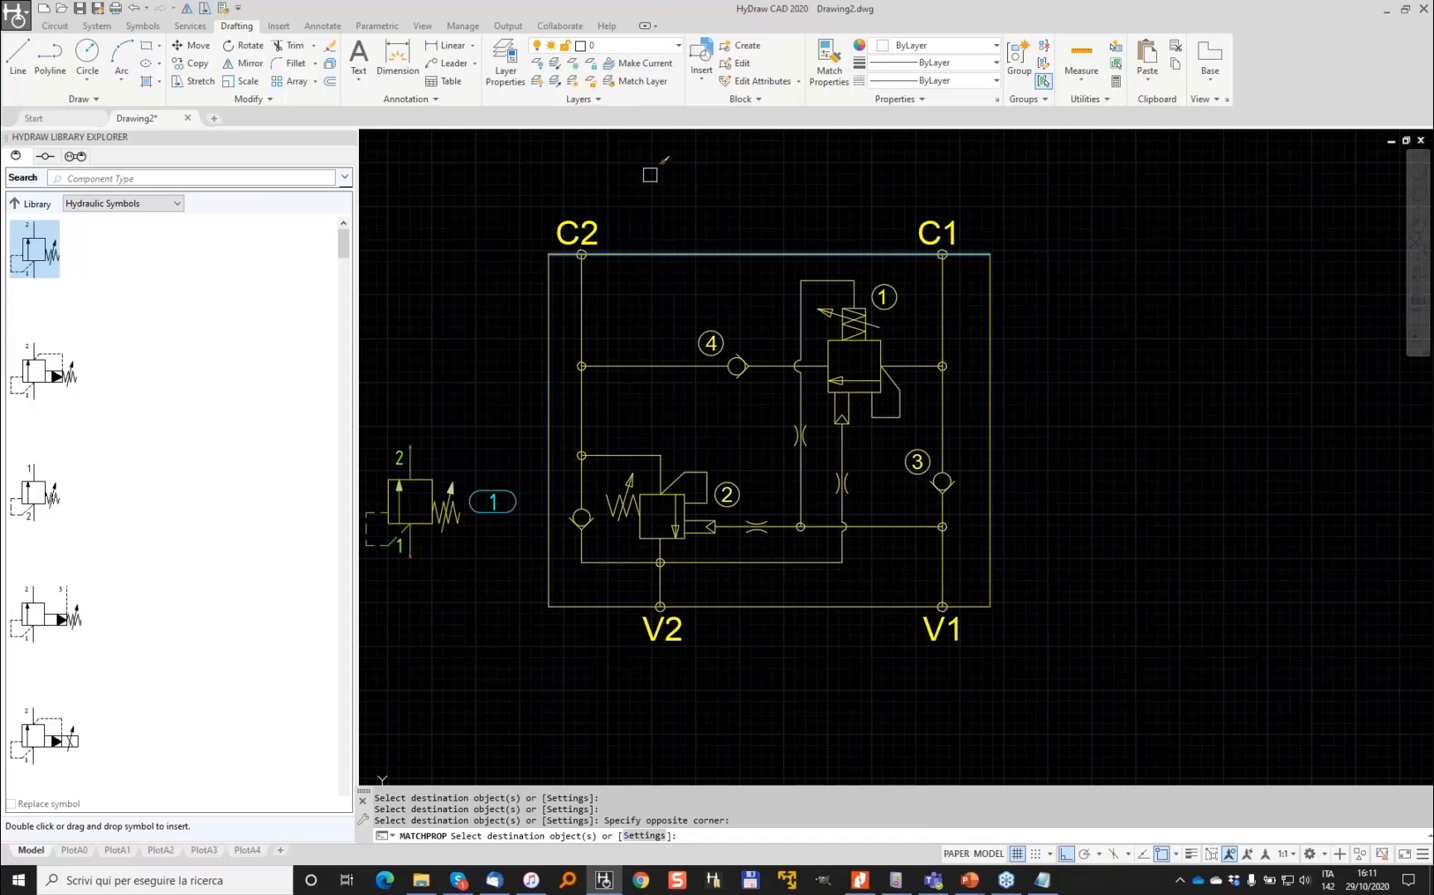
{"action": "key", "text": "Return"}
Put the two connection line segments leading from the C2 line to valve 2 on the ISO_LIN_FLU layer
{"action": "scroll", "coordinate": [638, 430], "scroll_direction": "up", "scroll_amount": 2}
{"action": "middle_click_drag", "start_coordinate": [639, 431], "coordinate": [766, 382]}
{"action": "left_click", "coordinate": [831, 415]}
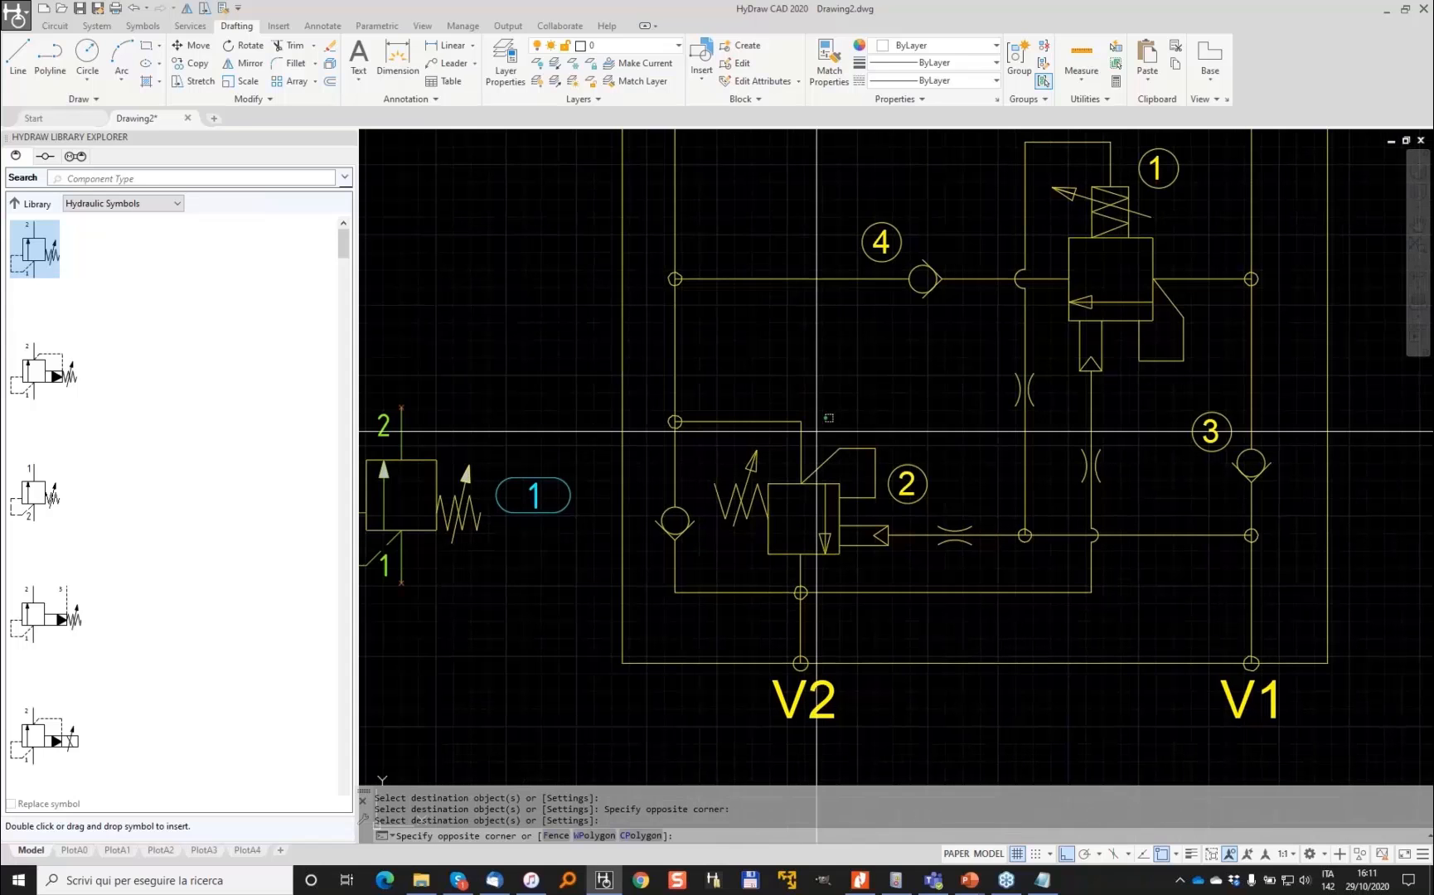
{"action": "left_click", "coordinate": [695, 439]}
{"action": "left_click", "coordinate": [672, 46]}
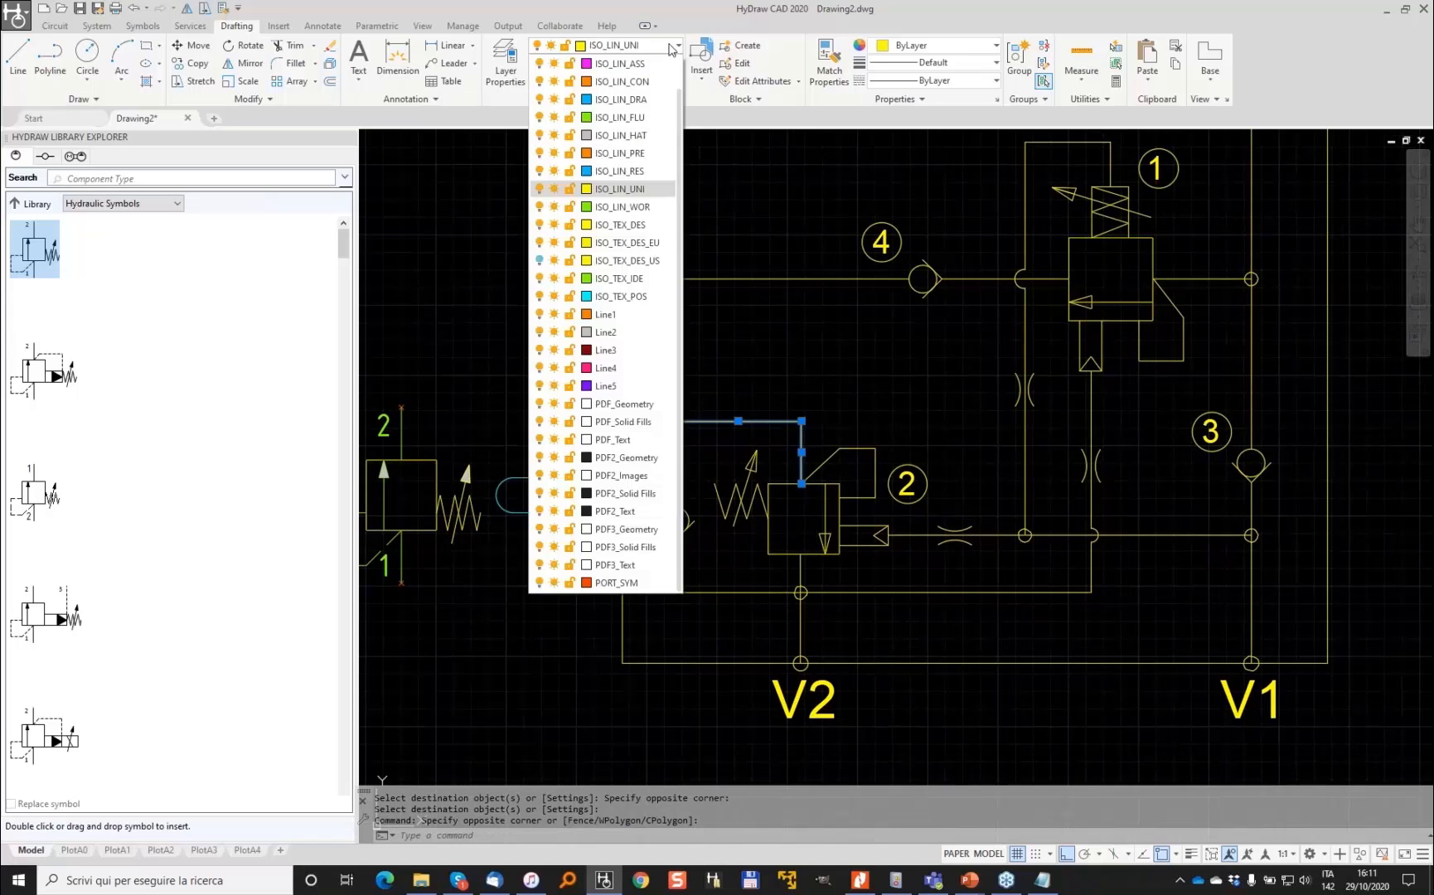
{"action": "left_click", "coordinate": [630, 117]}
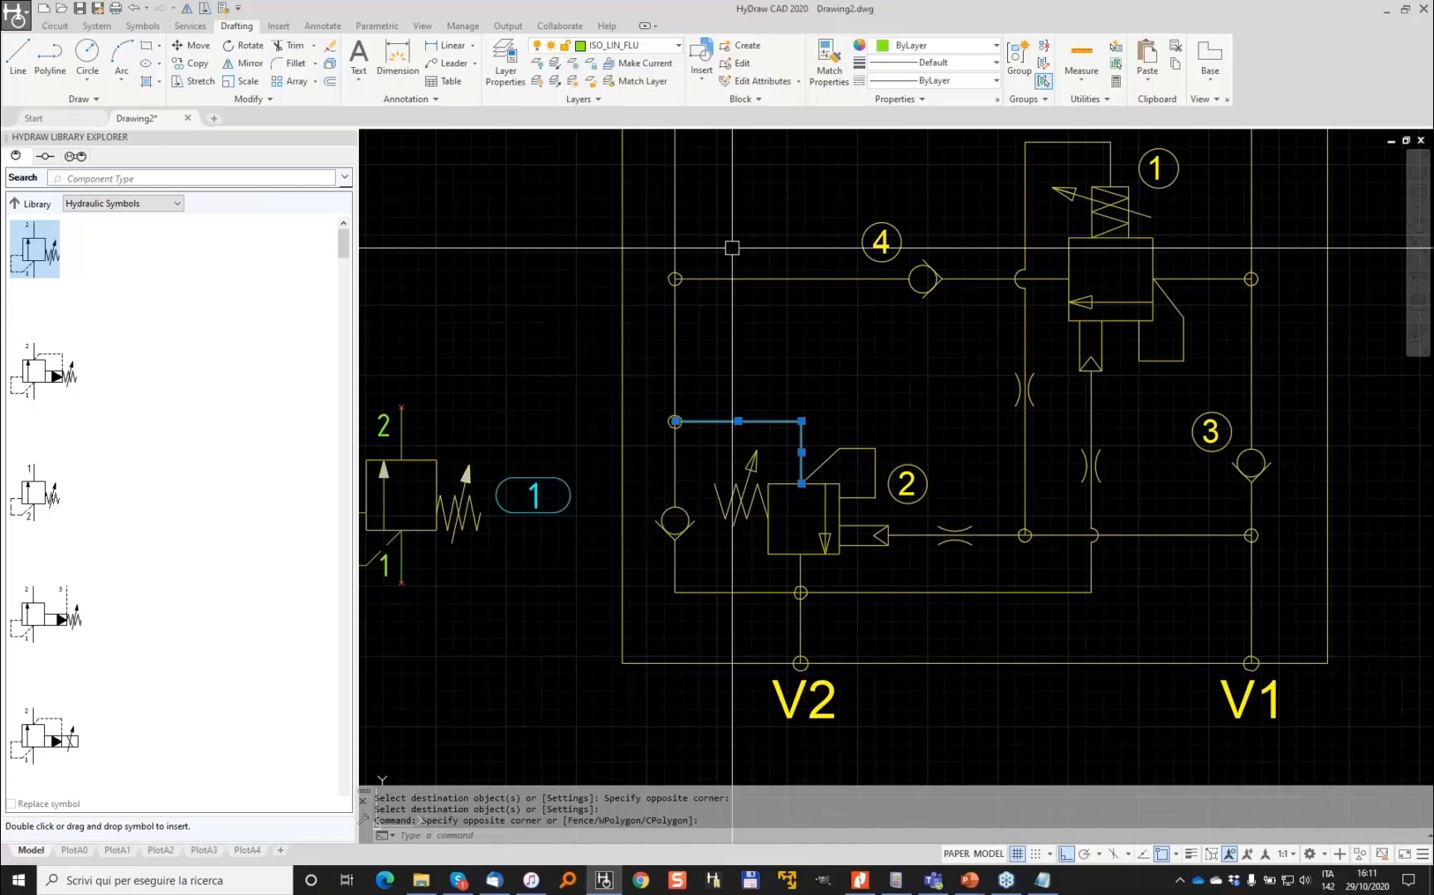
{"action": "key", "text": "Escape"}
{"action": "key", "text": "Escape"}
Put the C2 line, its branch to check valve 4 and the lower connection line to the valve 1 pilot on the ISO_LIN_FLU layer
{"action": "left_click", "coordinate": [861, 379]}
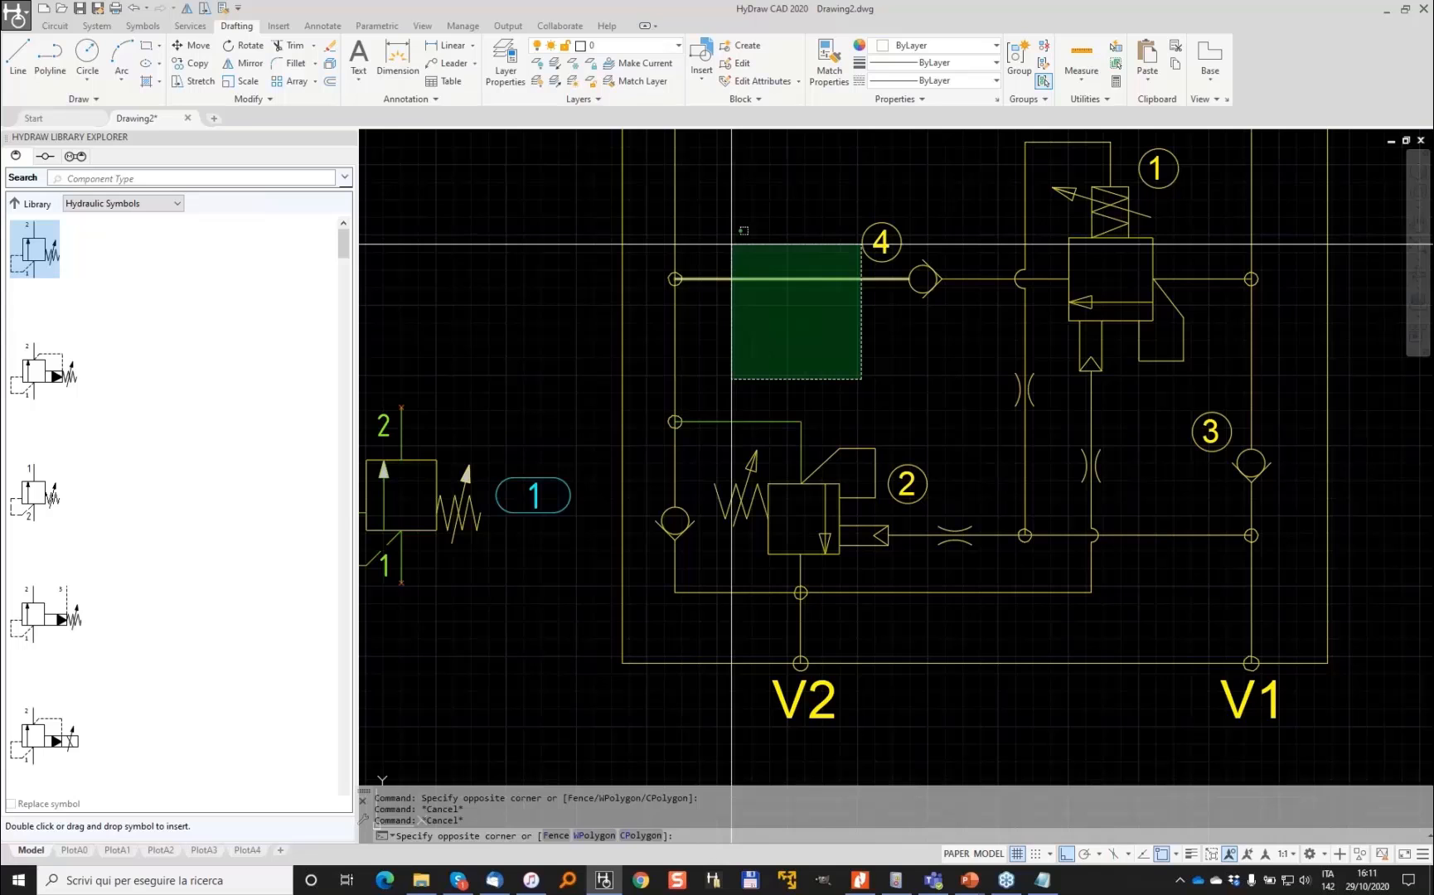
{"action": "left_click", "coordinate": [731, 244]}
{"action": "left_click", "coordinate": [678, 575]}
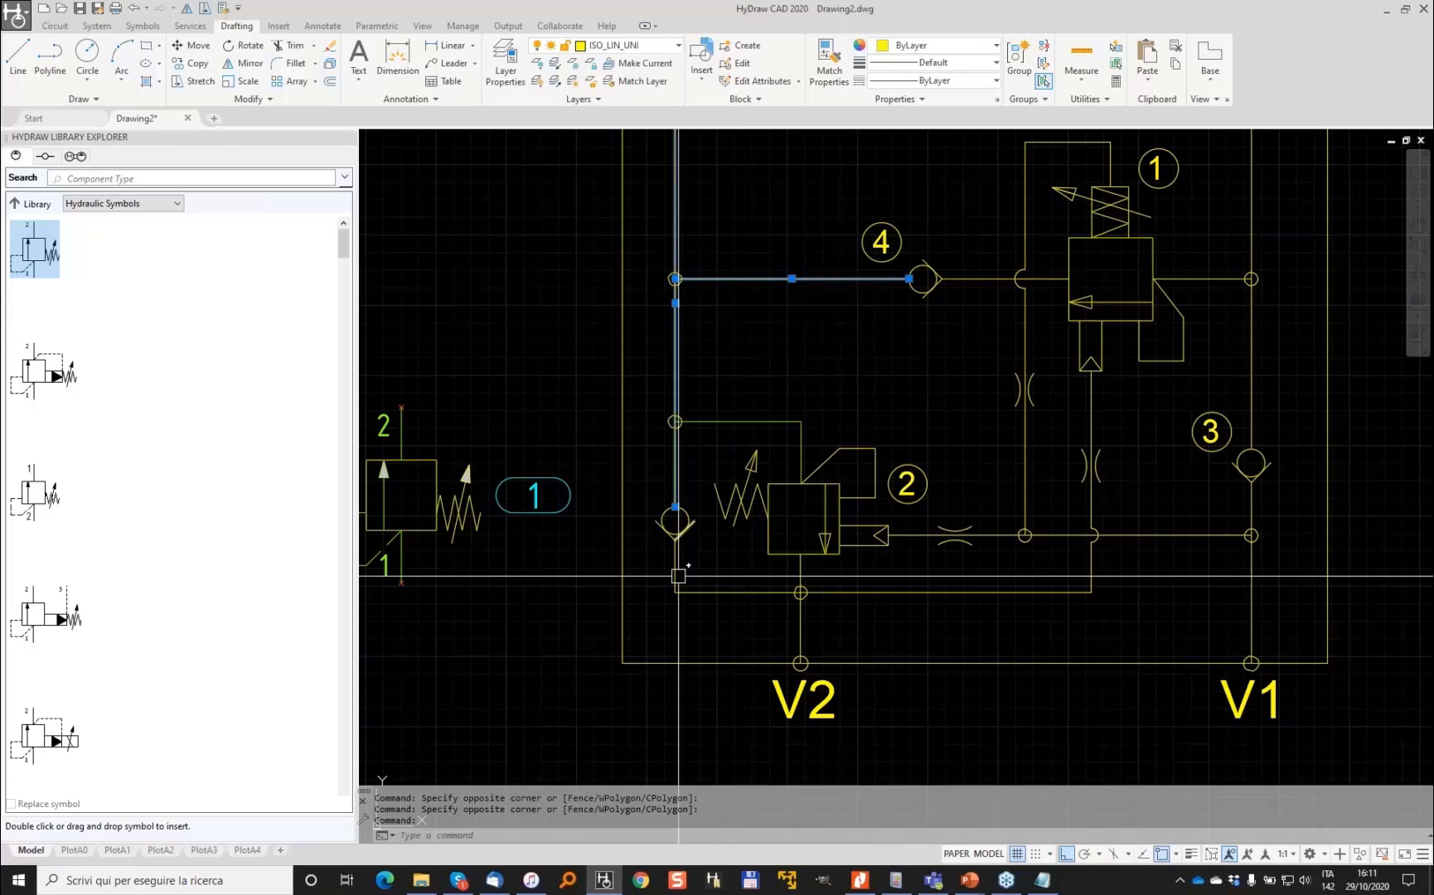
{"action": "left_click", "coordinate": [678, 575]}
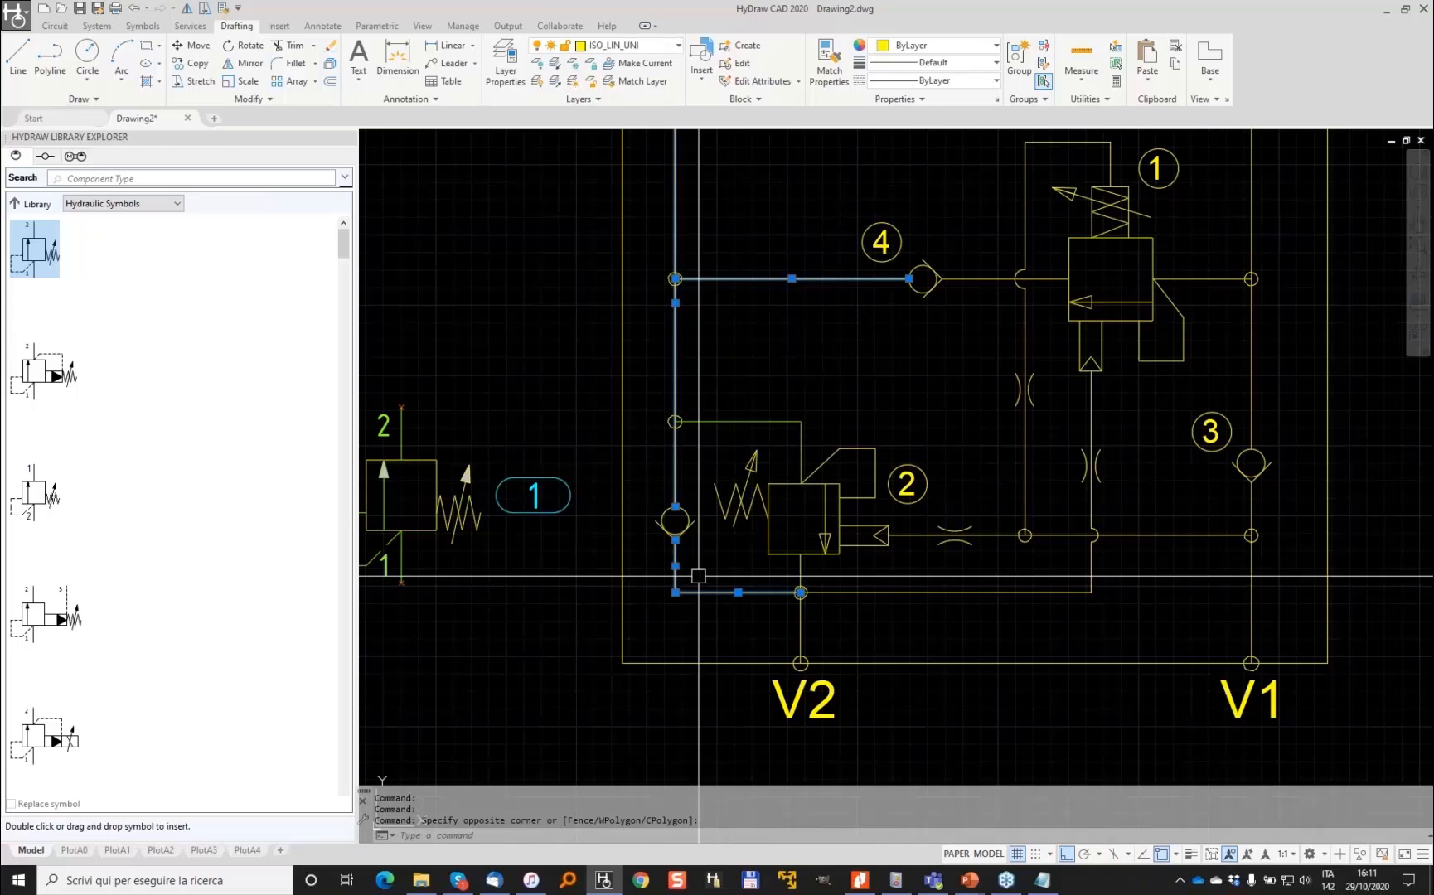
{"action": "left_click", "coordinate": [835, 610]}
{"action": "left_click", "coordinate": [817, 577]}
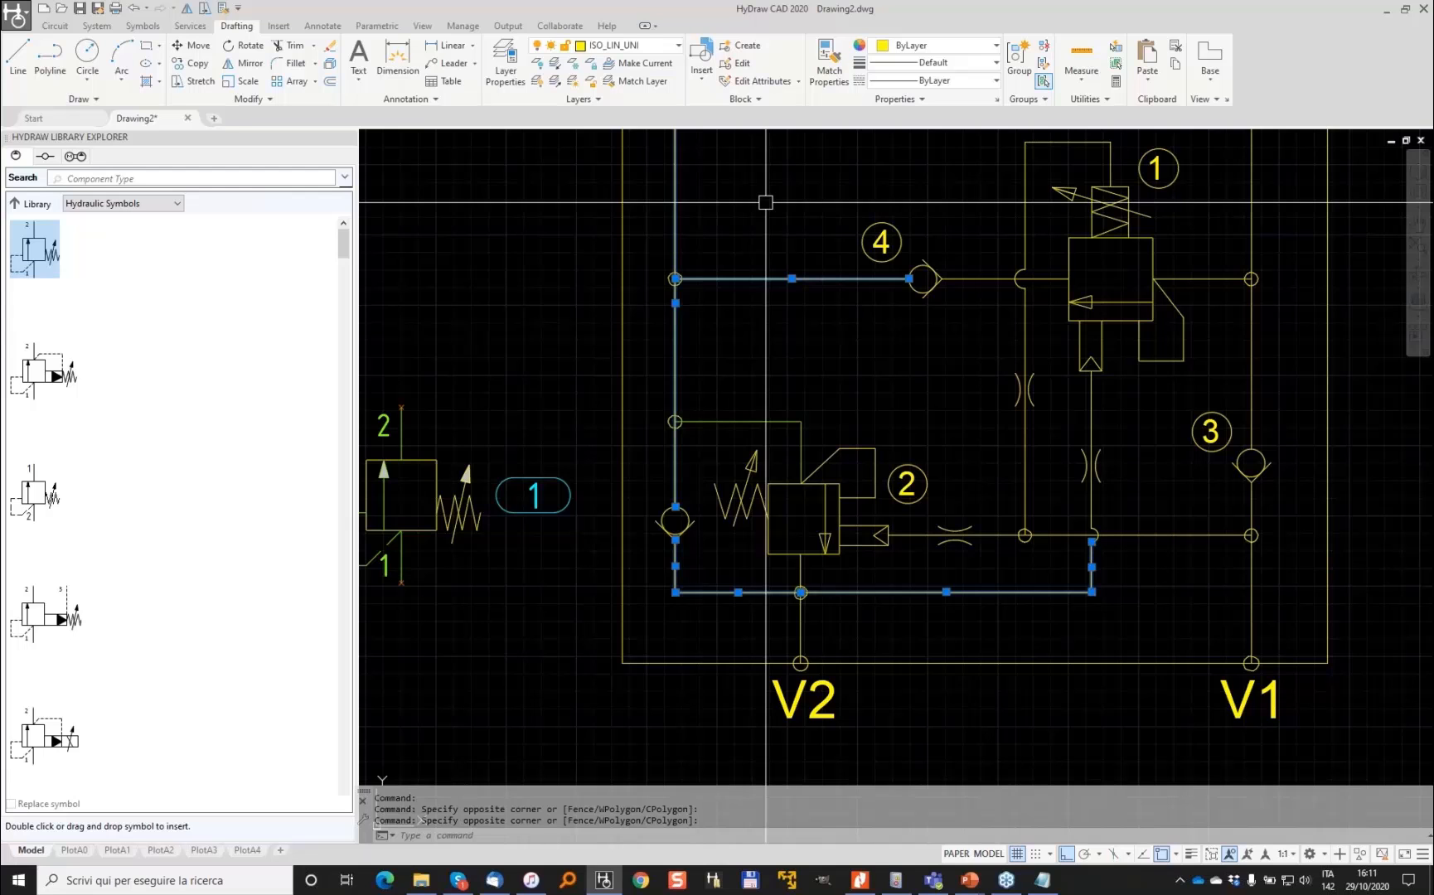
{"action": "left_click", "coordinate": [655, 45]}
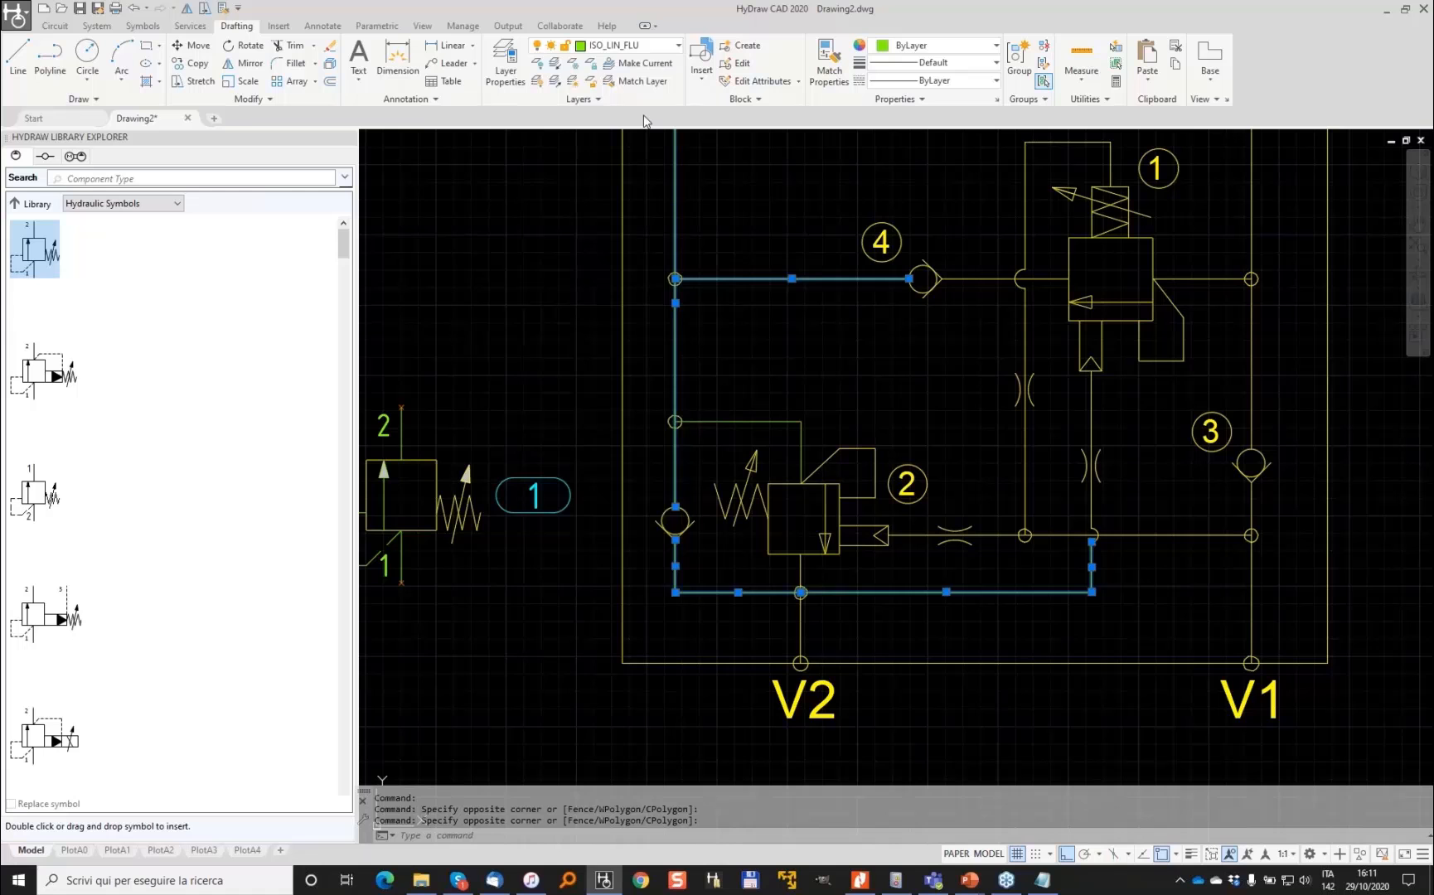
{"action": "key", "text": "Escape"}
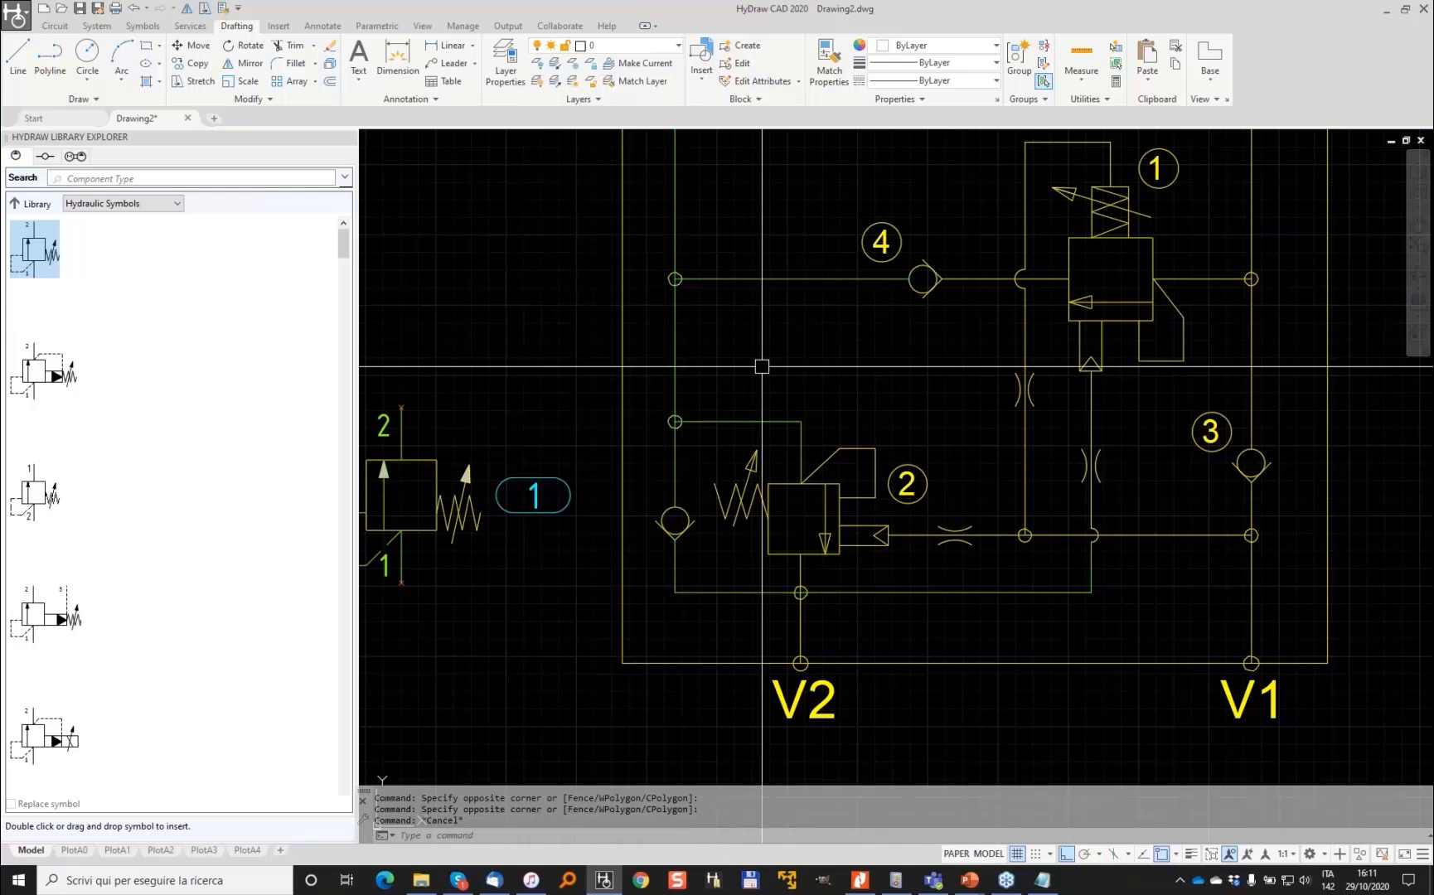
Move the horizontal line between the C2 line and check valve 4 to the ISO_LIN_PRE layer
{"action": "scroll", "coordinate": [761, 367], "scroll_direction": "down", "scroll_amount": 2}
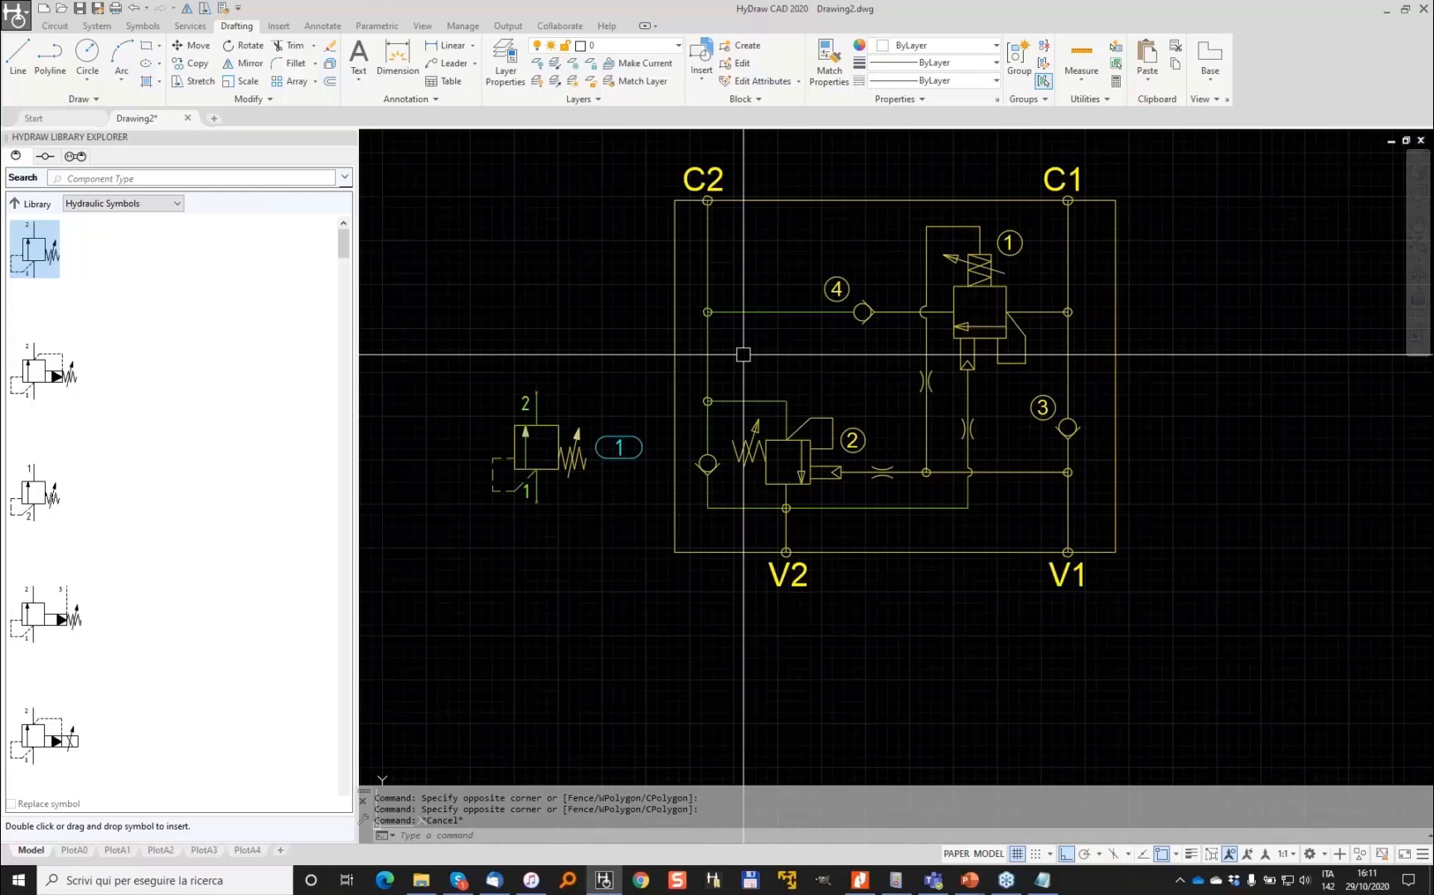
{"action": "left_click", "coordinate": [745, 311]}
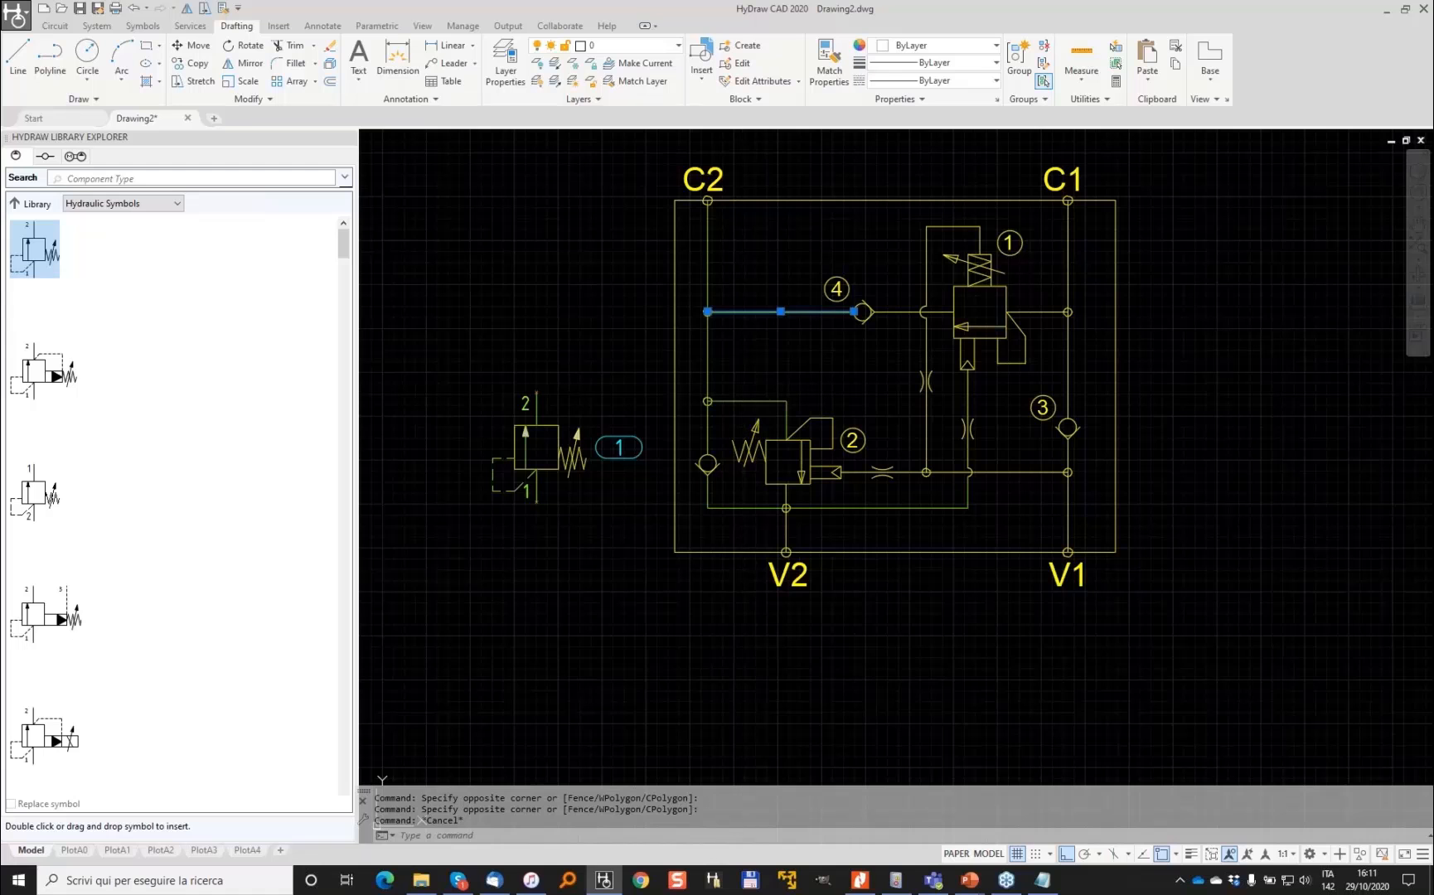
{"action": "left_click", "coordinate": [661, 46]}
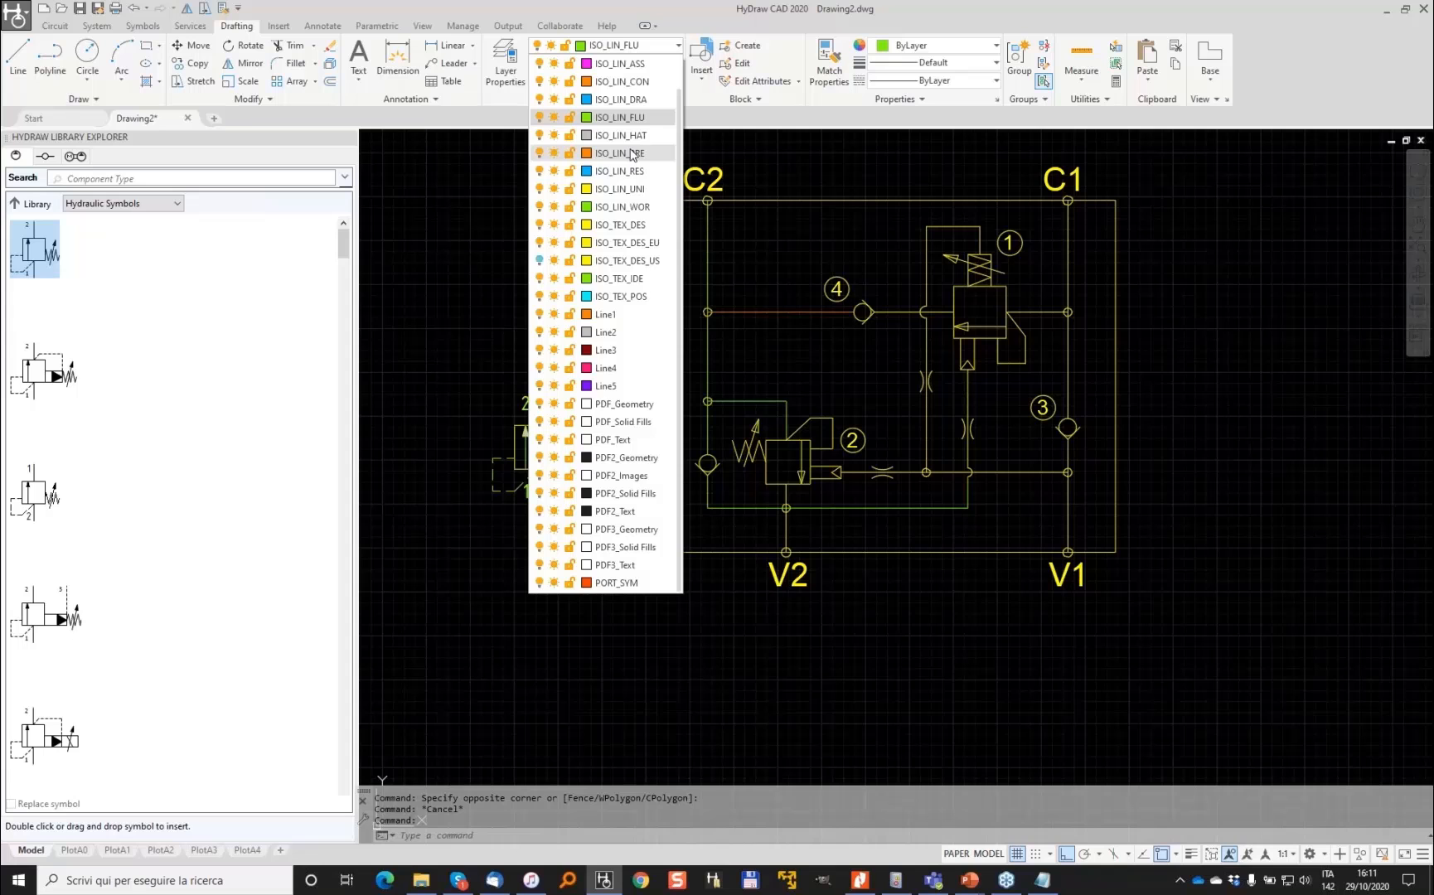
{"action": "left_click", "coordinate": [633, 154]}
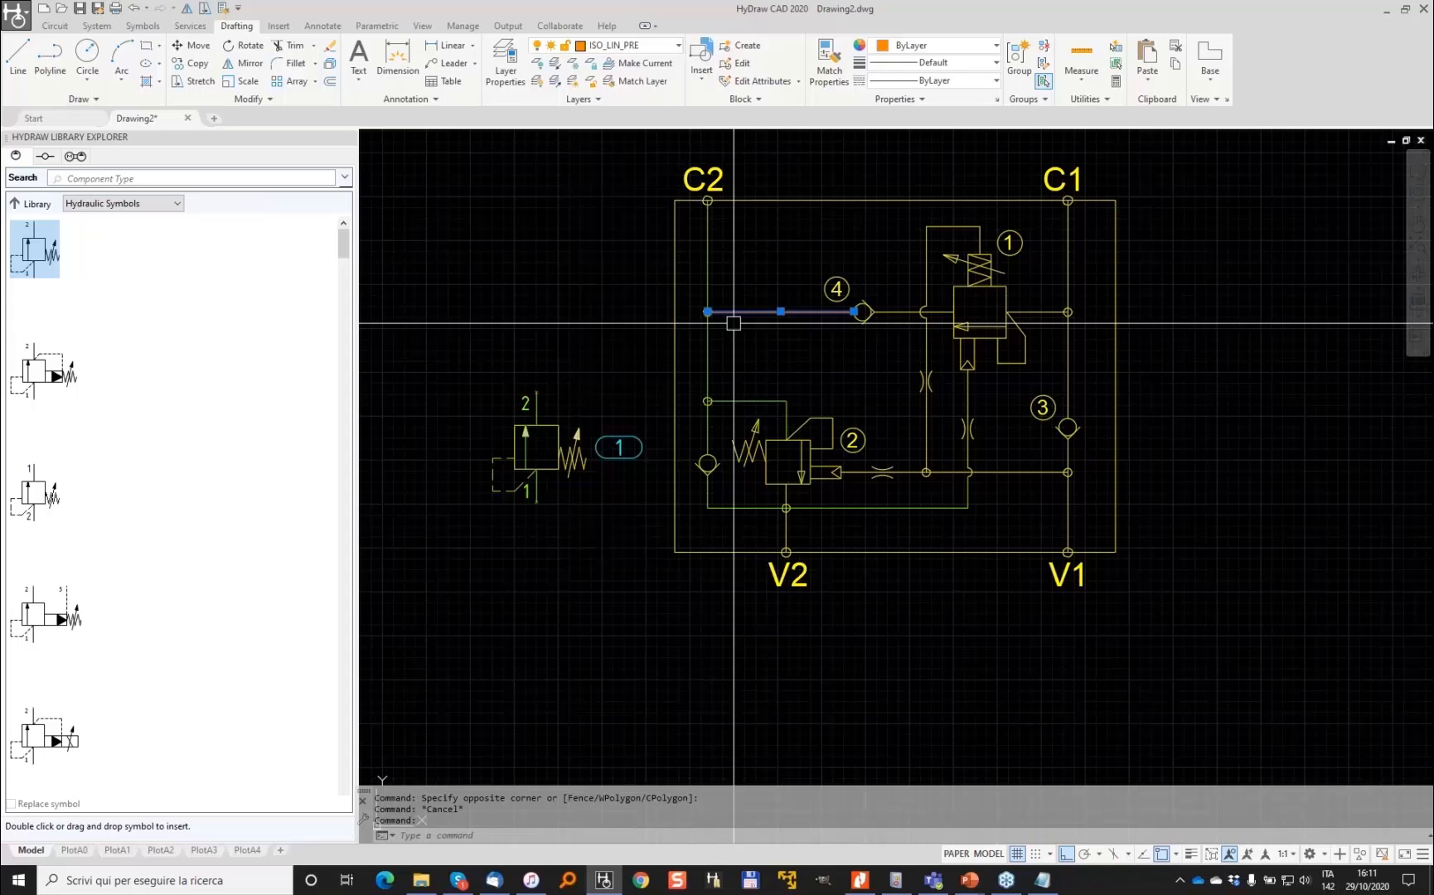
Match that line's properties to the C2–V2 and C1–V1 main lines and their branches to valves 1 and 2
{"action": "left_click", "coordinate": [829, 61]}
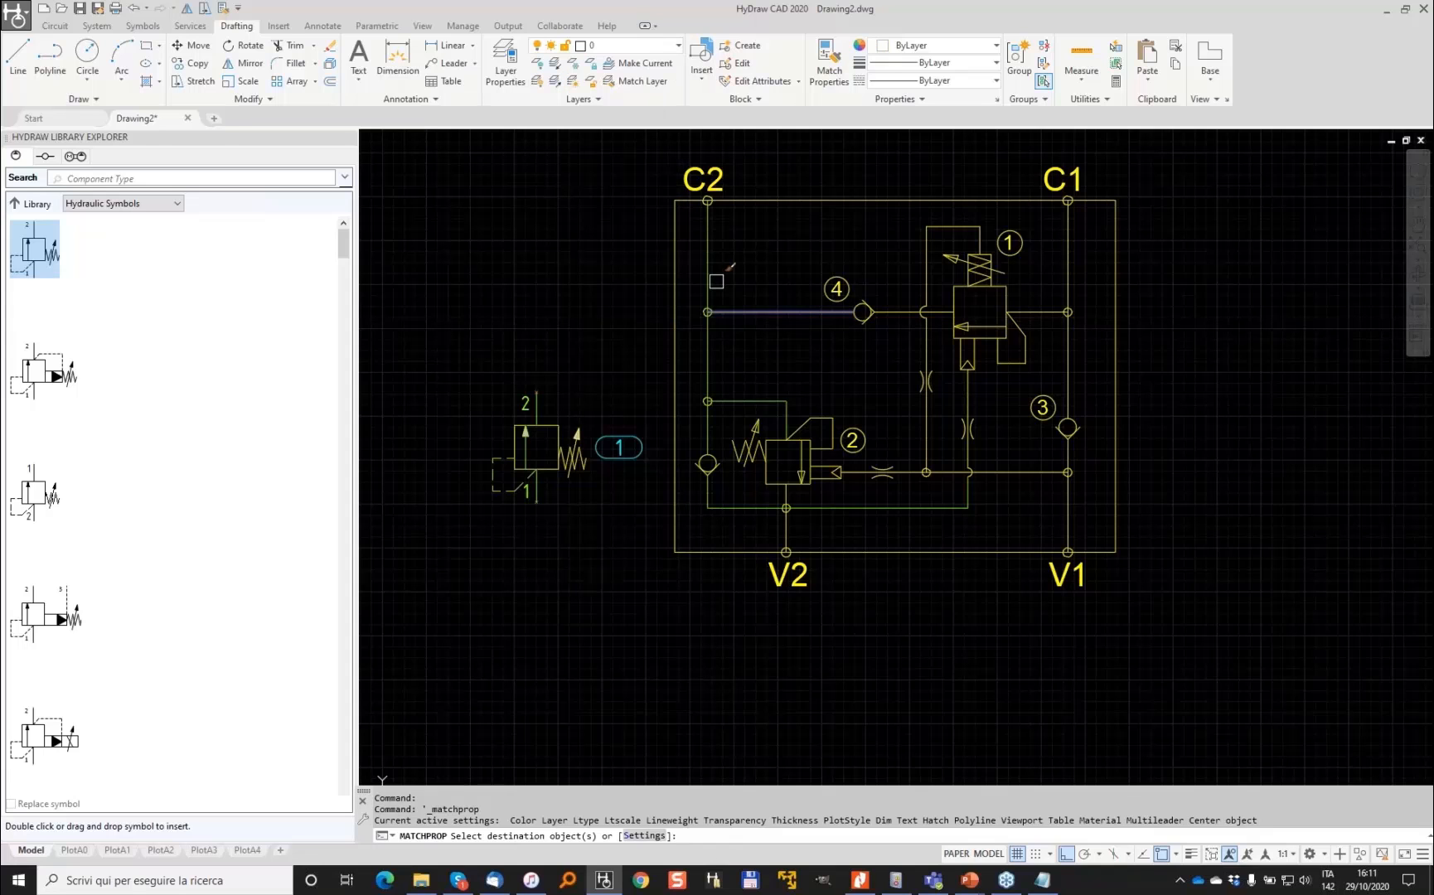
{"action": "left_click", "coordinate": [706, 273]}
{"action": "left_click", "coordinate": [745, 402]}
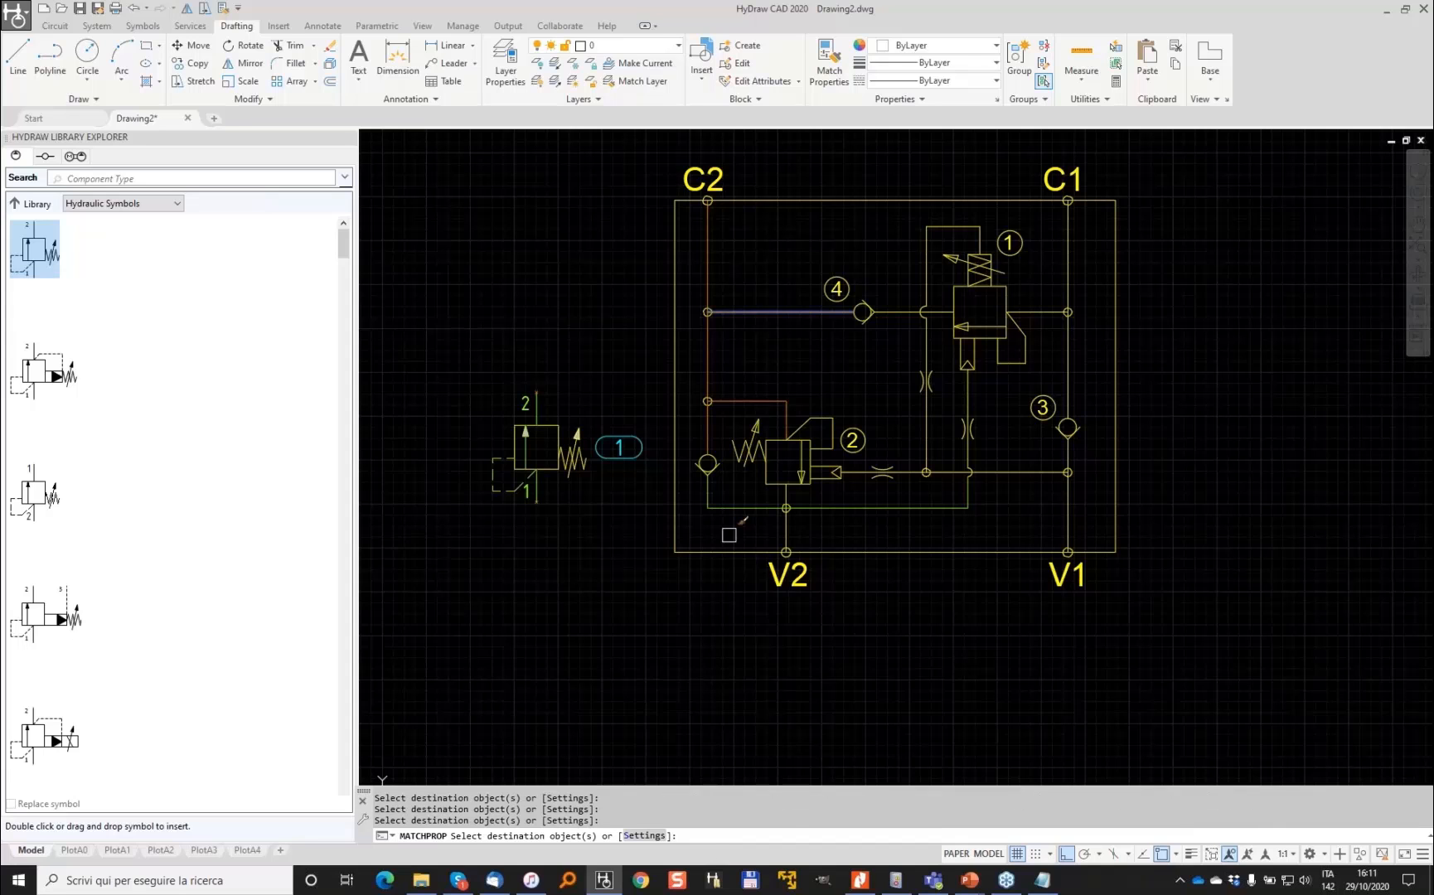
{"action": "left_click", "coordinate": [729, 535]}
{"action": "left_click", "coordinate": [704, 495]}
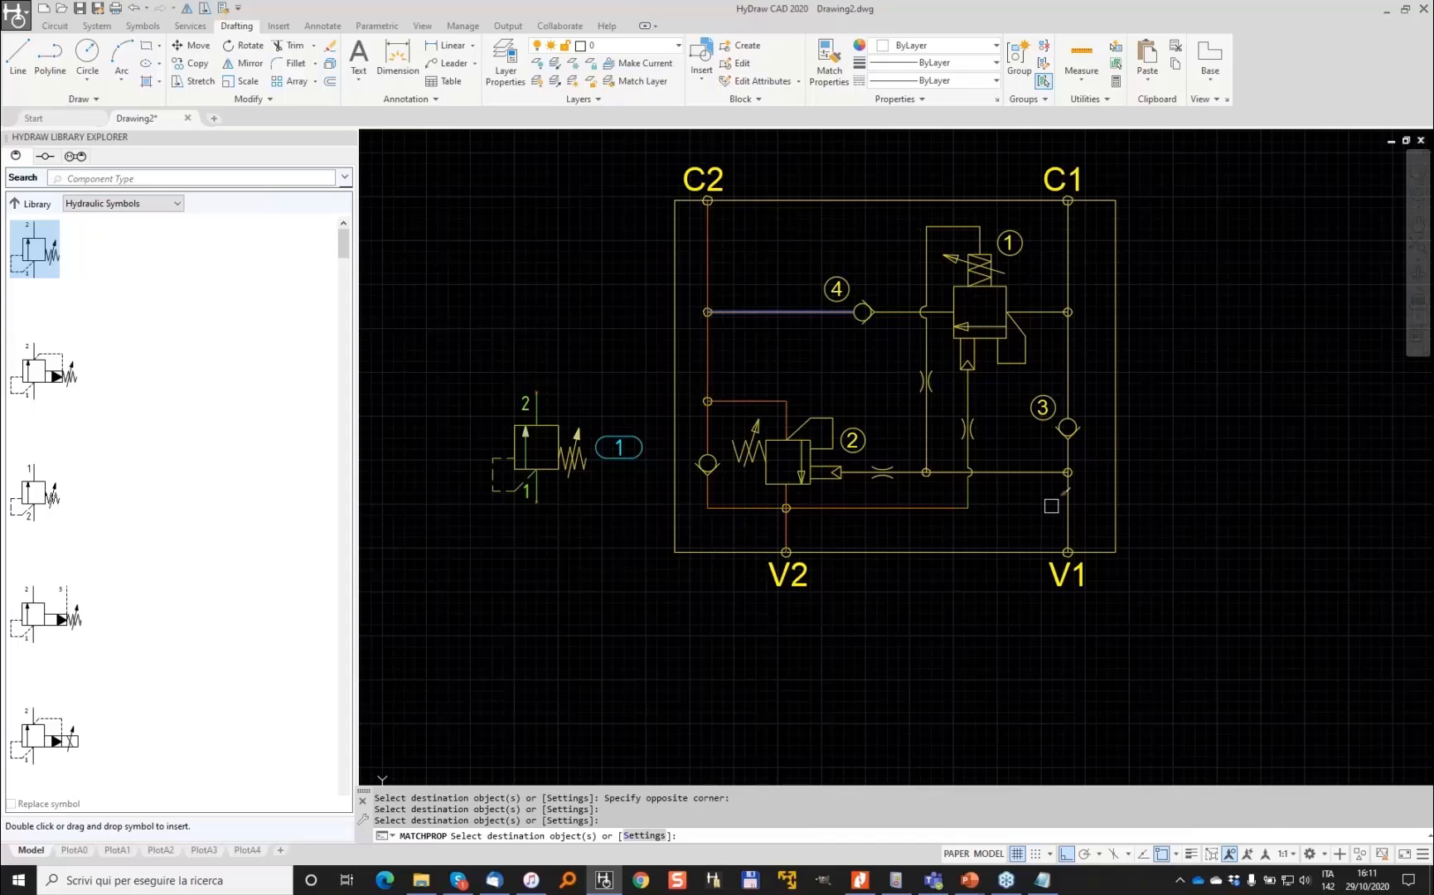
{"action": "left_click", "coordinate": [1043, 474]}
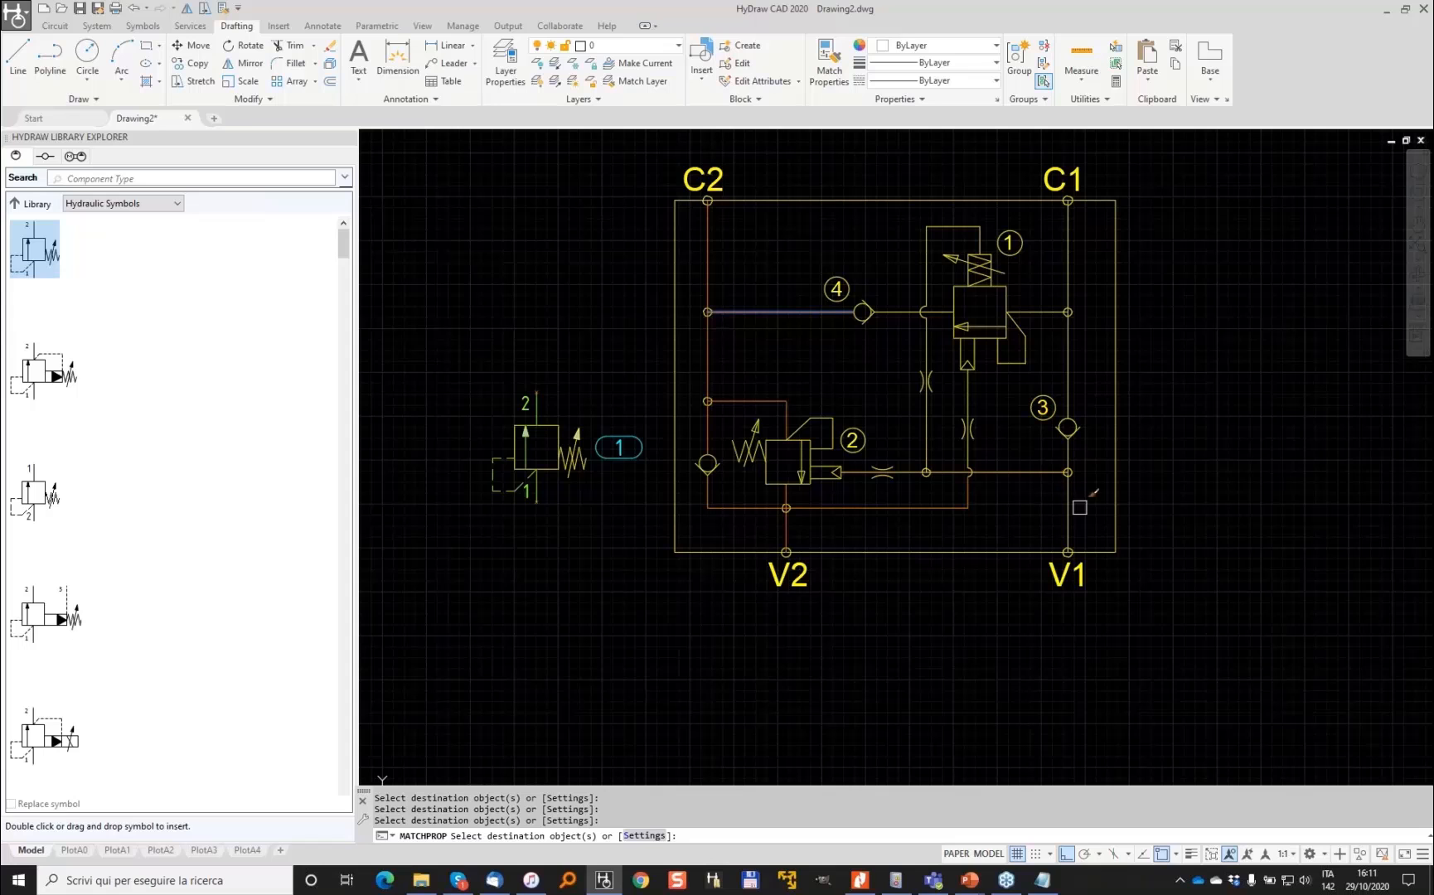
{"action": "left_click", "coordinate": [1079, 507]}
{"action": "left_click", "coordinate": [1049, 320]}
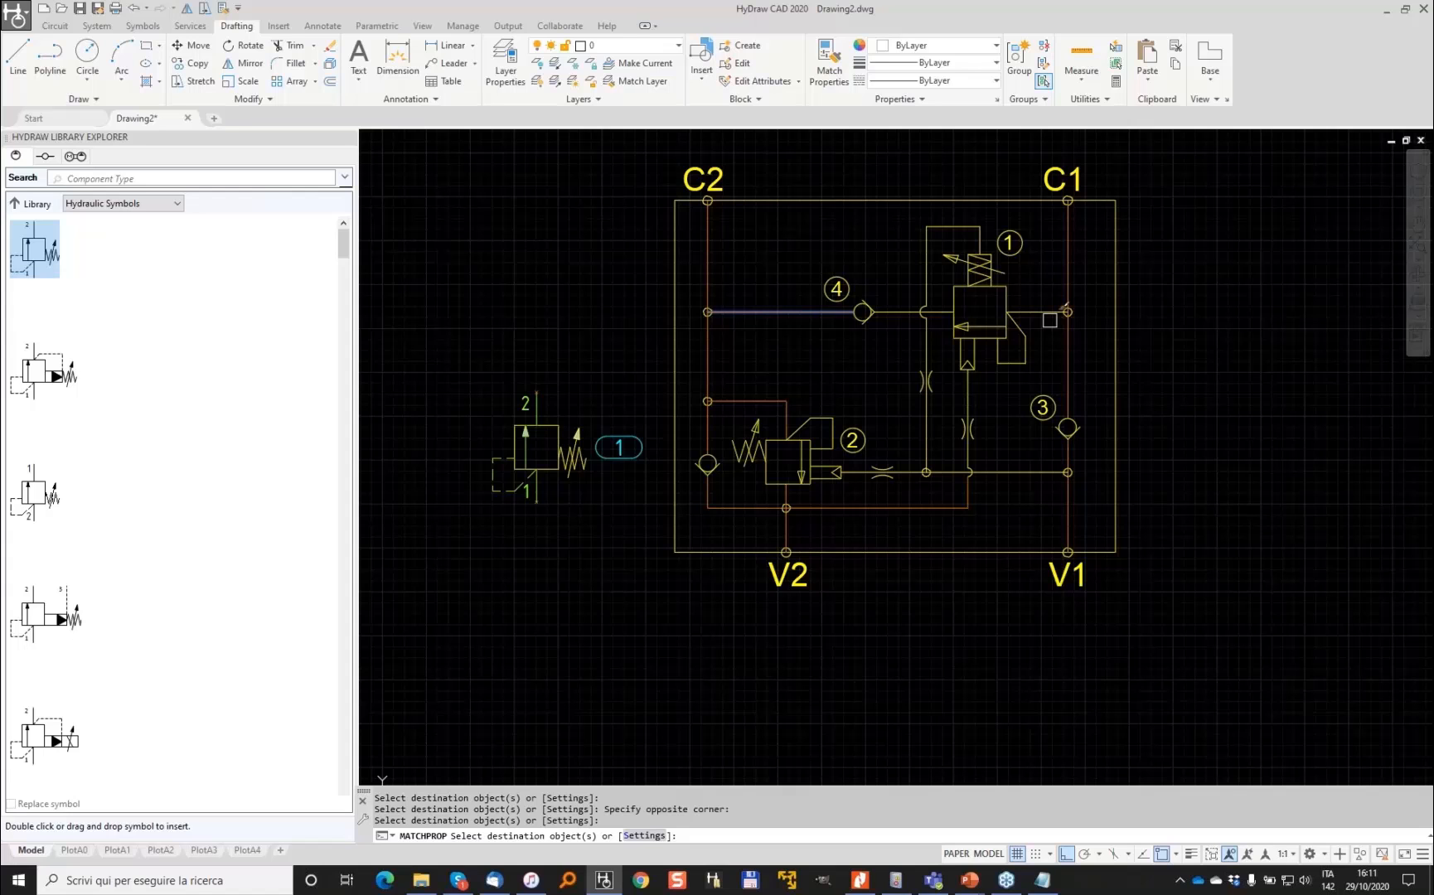
{"action": "key", "text": "Return"}
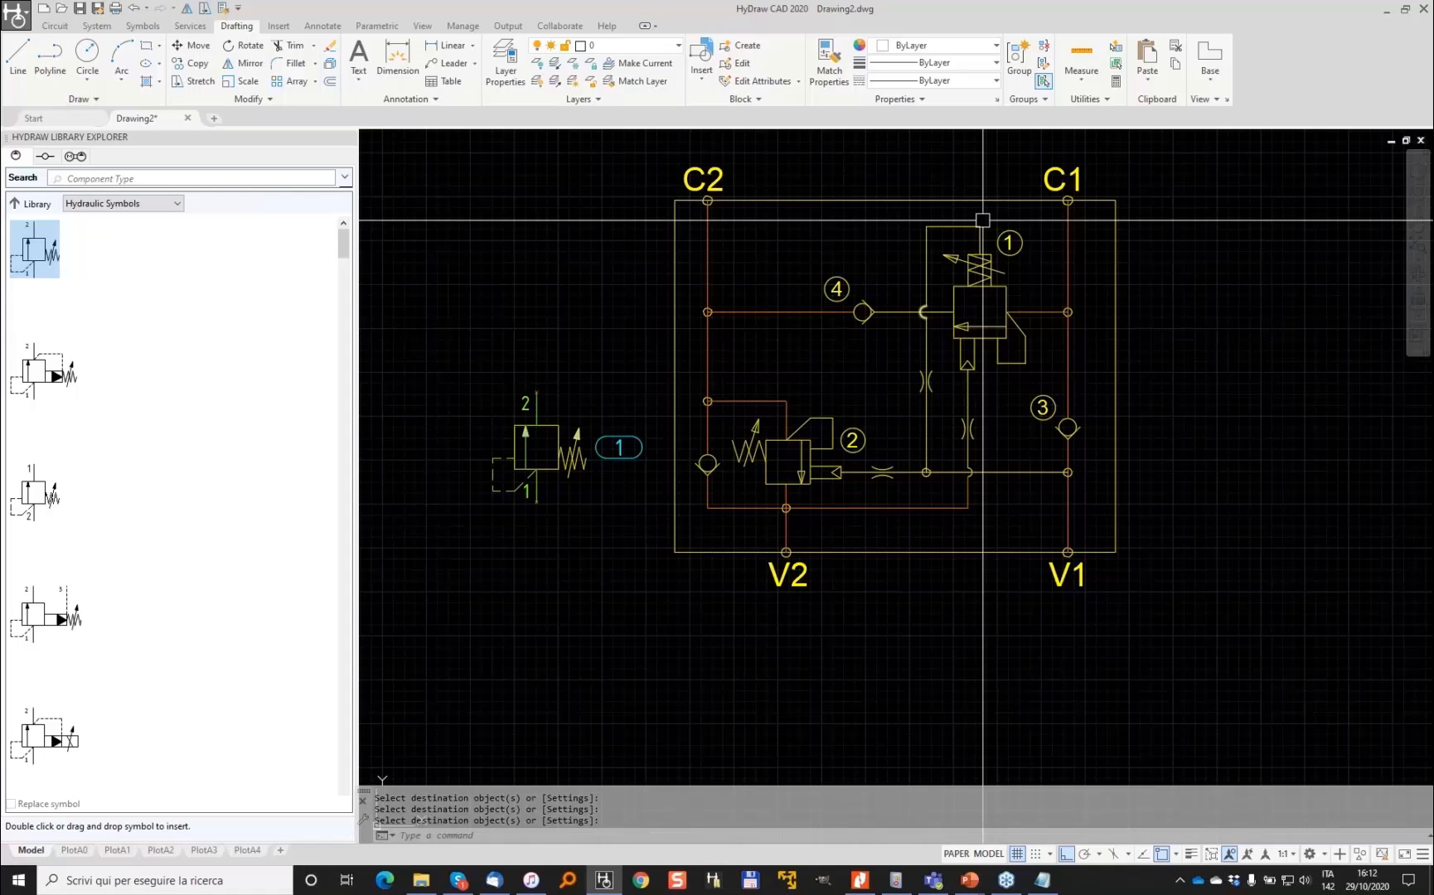
Put the horizontal pilot line segment above valve 1 on the ISO_LIN_CON layer
{"action": "left_click", "coordinate": [983, 221]}
{"action": "left_click", "coordinate": [630, 45]}
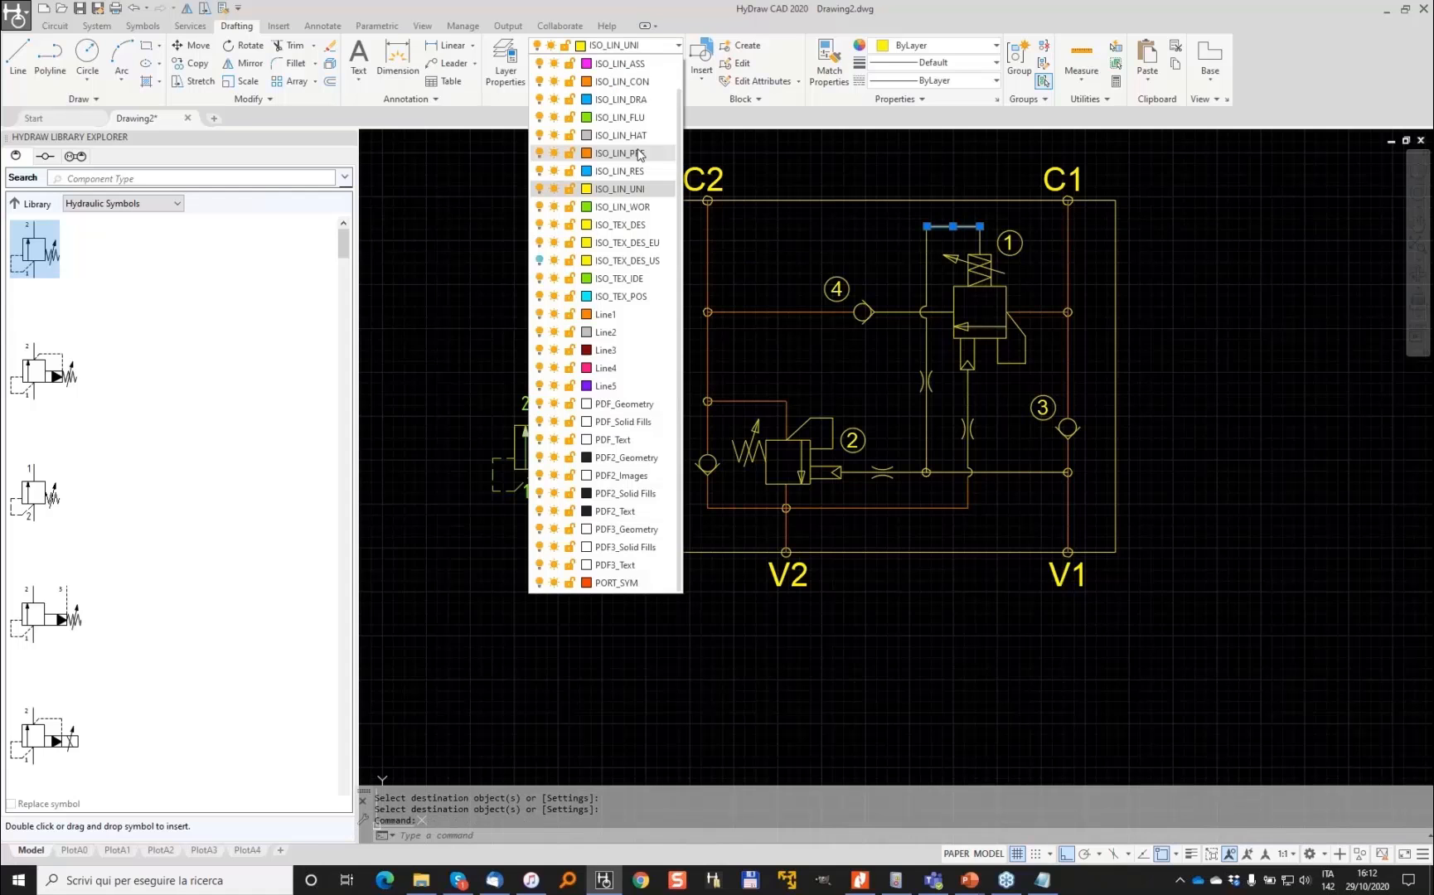
{"action": "left_click", "coordinate": [621, 81]}
{"action": "scroll", "coordinate": [1035, 220], "scroll_direction": "up", "scroll_amount": 4}
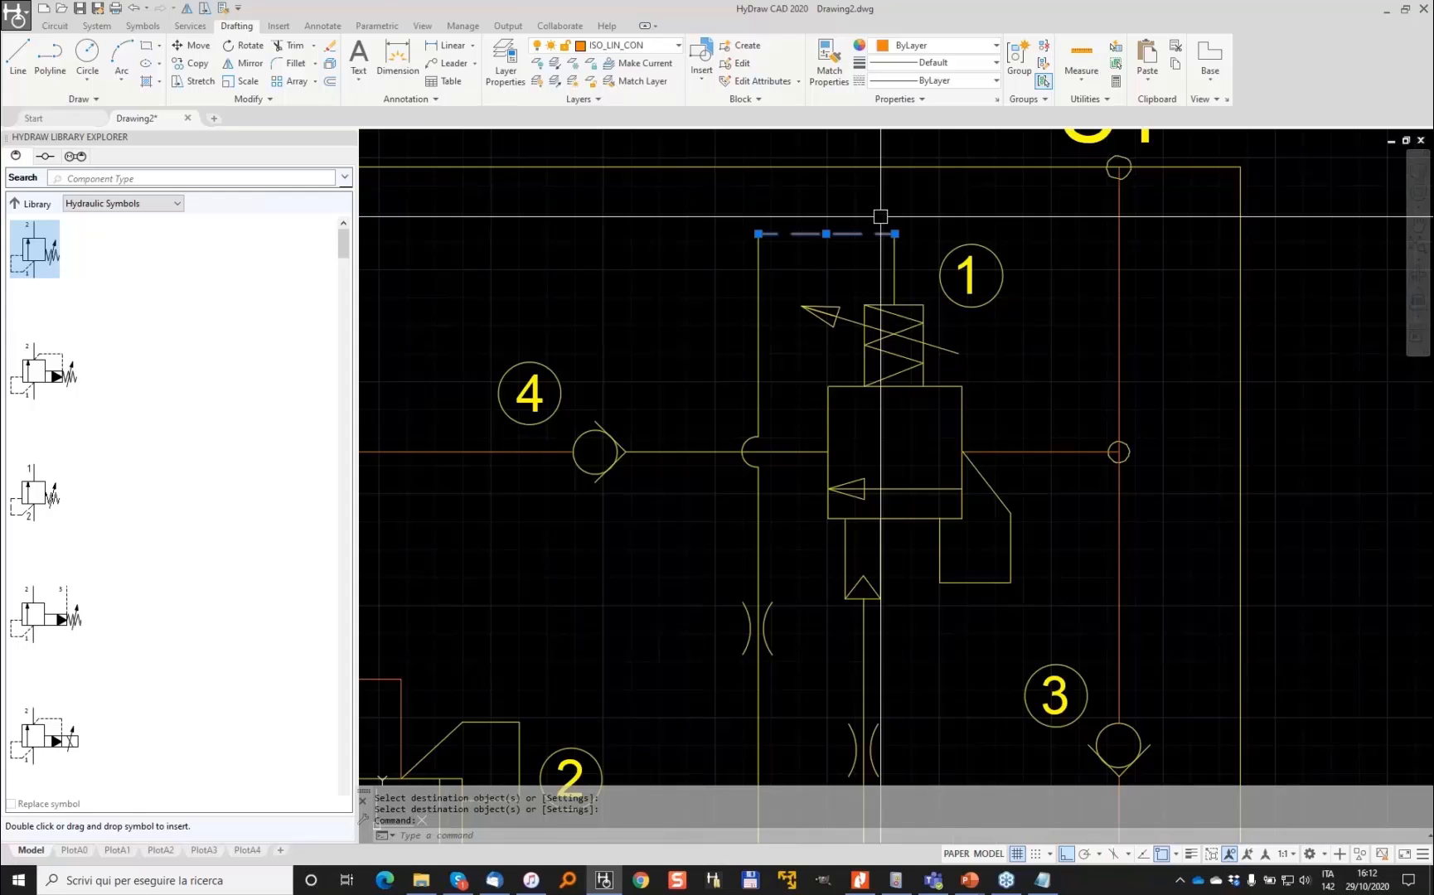
{"action": "scroll", "coordinate": [880, 217], "scroll_direction": "down", "scroll_amount": 3}
{"action": "key", "text": "Escape"}
Match the dashed pilot segment's properties to the remaining pilot lines of valves 1 and 2, including the line crossings
{"action": "left_click", "coordinate": [828, 57]}
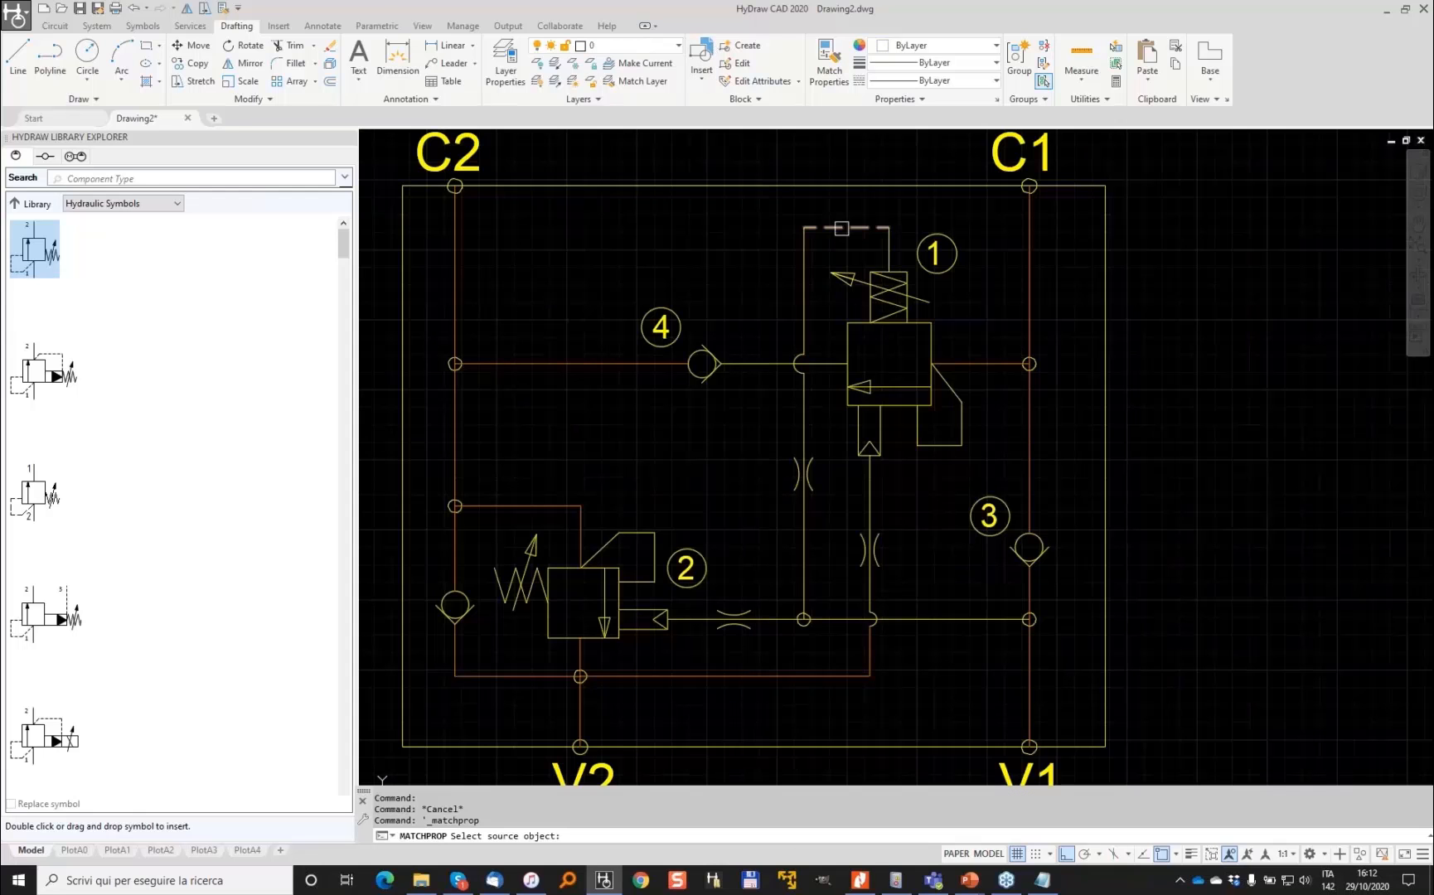
{"action": "left_click", "coordinate": [841, 227]}
{"action": "left_click", "coordinate": [803, 298]}
{"action": "left_click", "coordinate": [818, 430]}
{"action": "left_click", "coordinate": [818, 431]}
{"action": "left_click", "coordinate": [796, 444]}
{"action": "left_click", "coordinate": [833, 619]}
{"action": "left_click", "coordinate": [870, 491]}
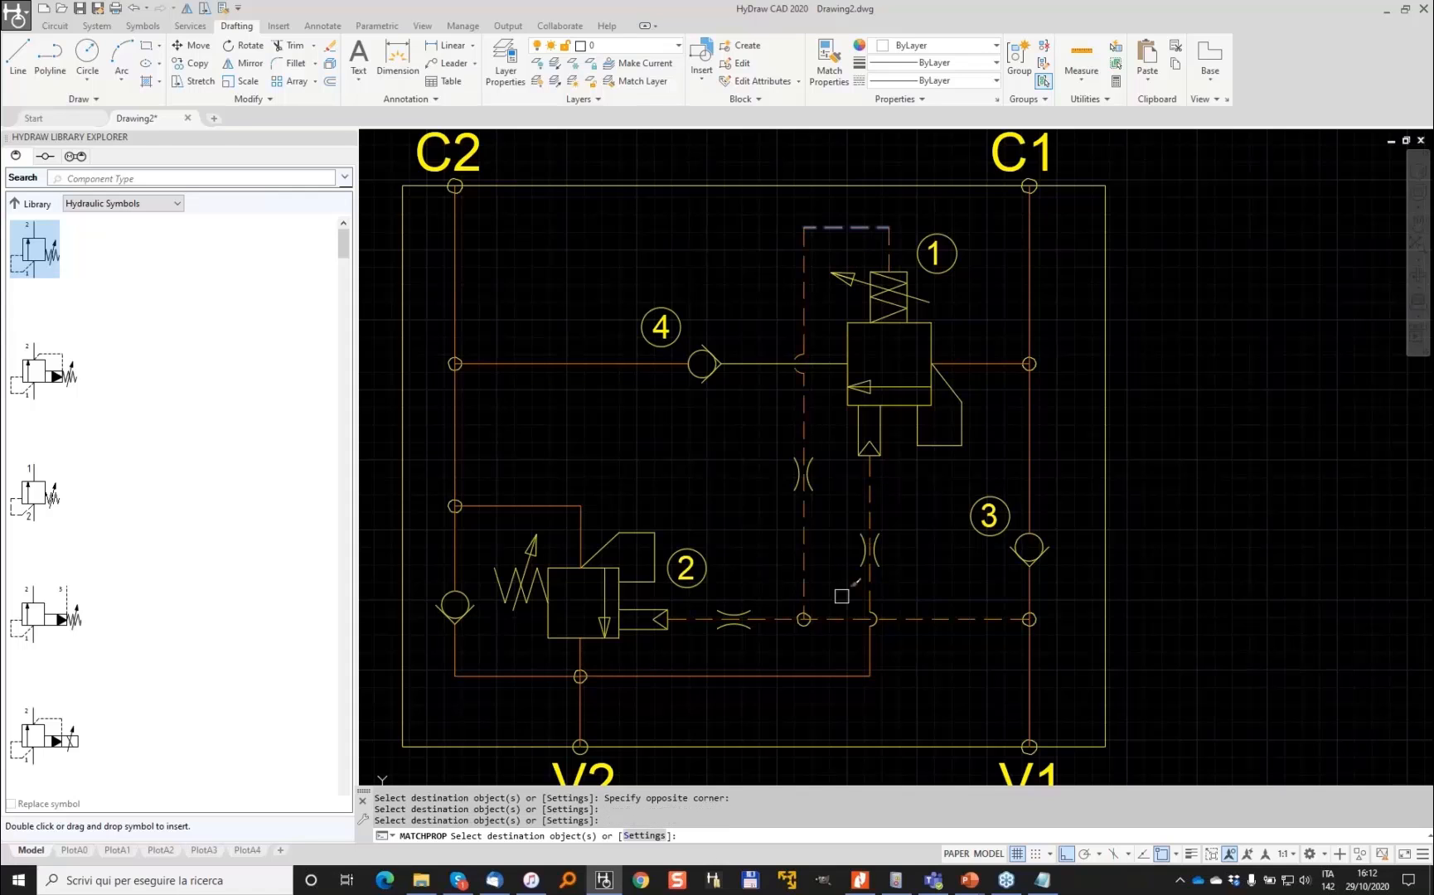
{"action": "left_click", "coordinate": [912, 705]}
{"action": "left_click", "coordinate": [780, 455]}
{"action": "scroll", "coordinate": [651, 401], "scroll_direction": "down", "scroll_amount": 2}
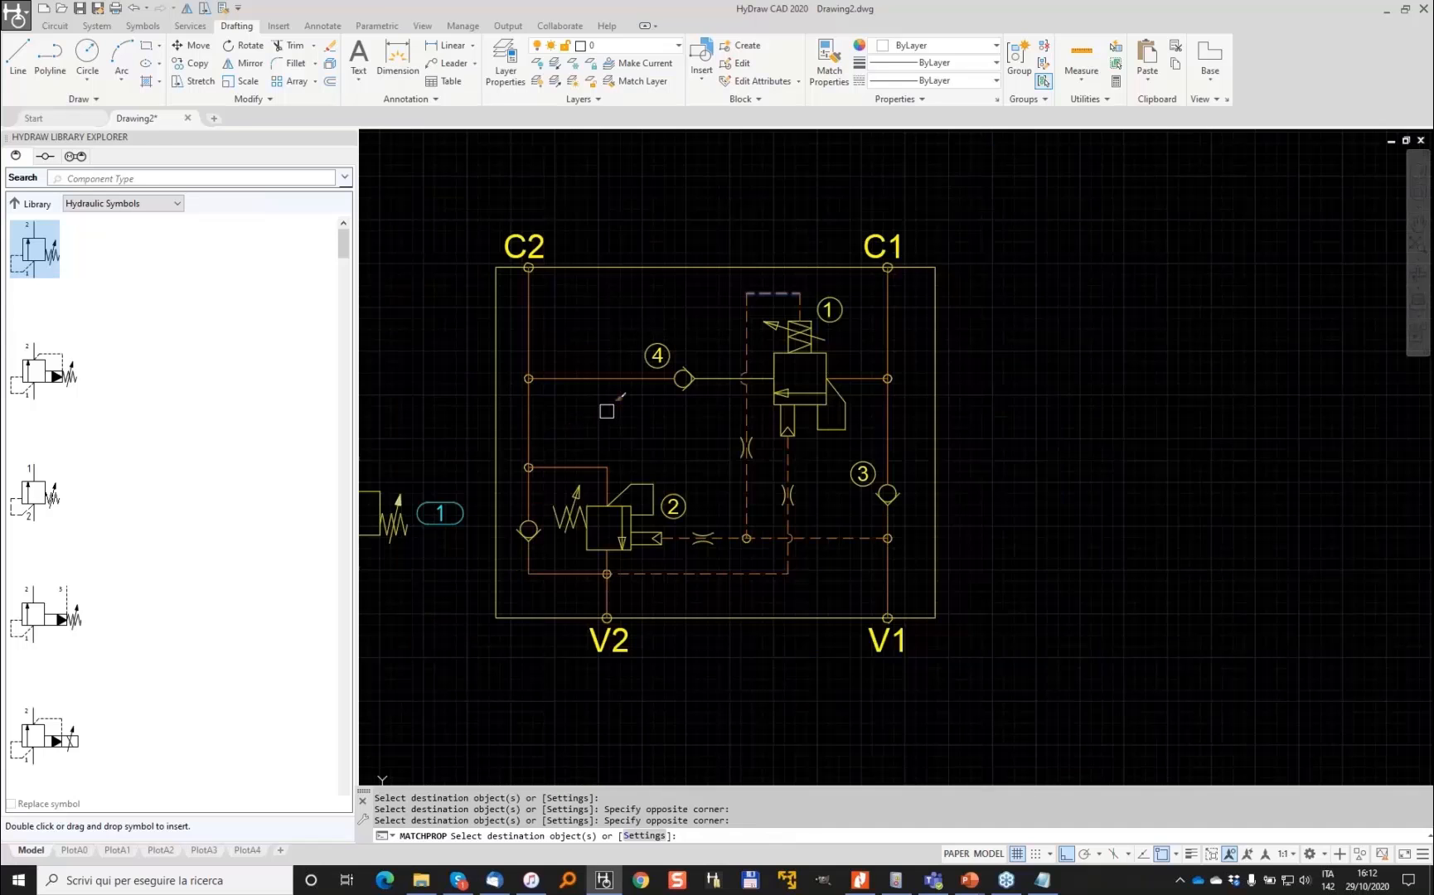
{"action": "key", "text": "Return"}
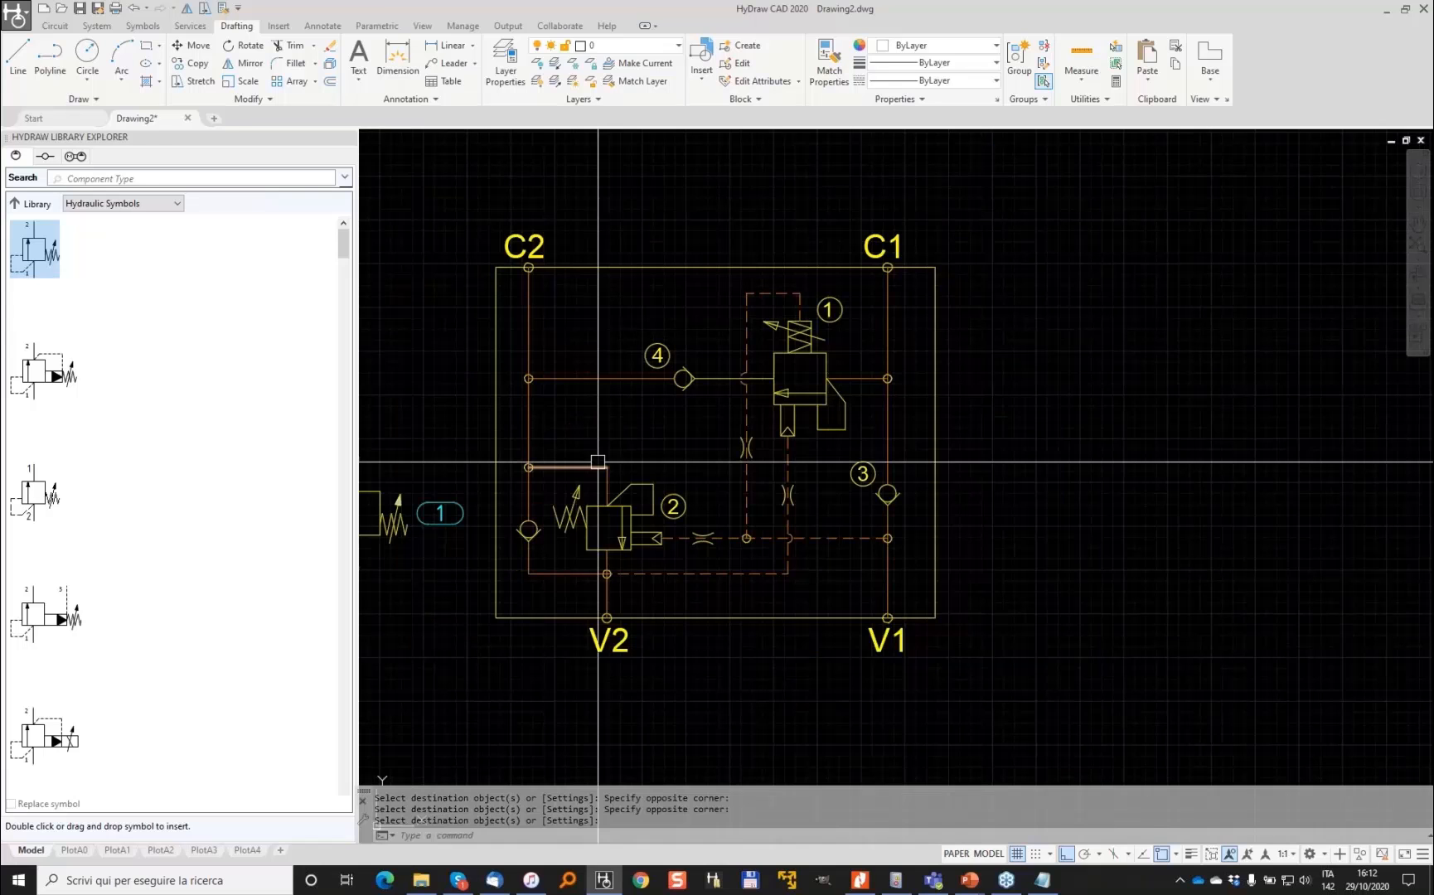
Put the flow arrow inside valve 2 on the ISO_LIN_FLU layer and match its properties to valve 1's flow arrow
{"action": "scroll", "coordinate": [613, 489], "scroll_direction": "up", "scroll_amount": 2}
{"action": "key", "text": "Return"}
{"action": "left_click", "coordinate": [679, 509]}
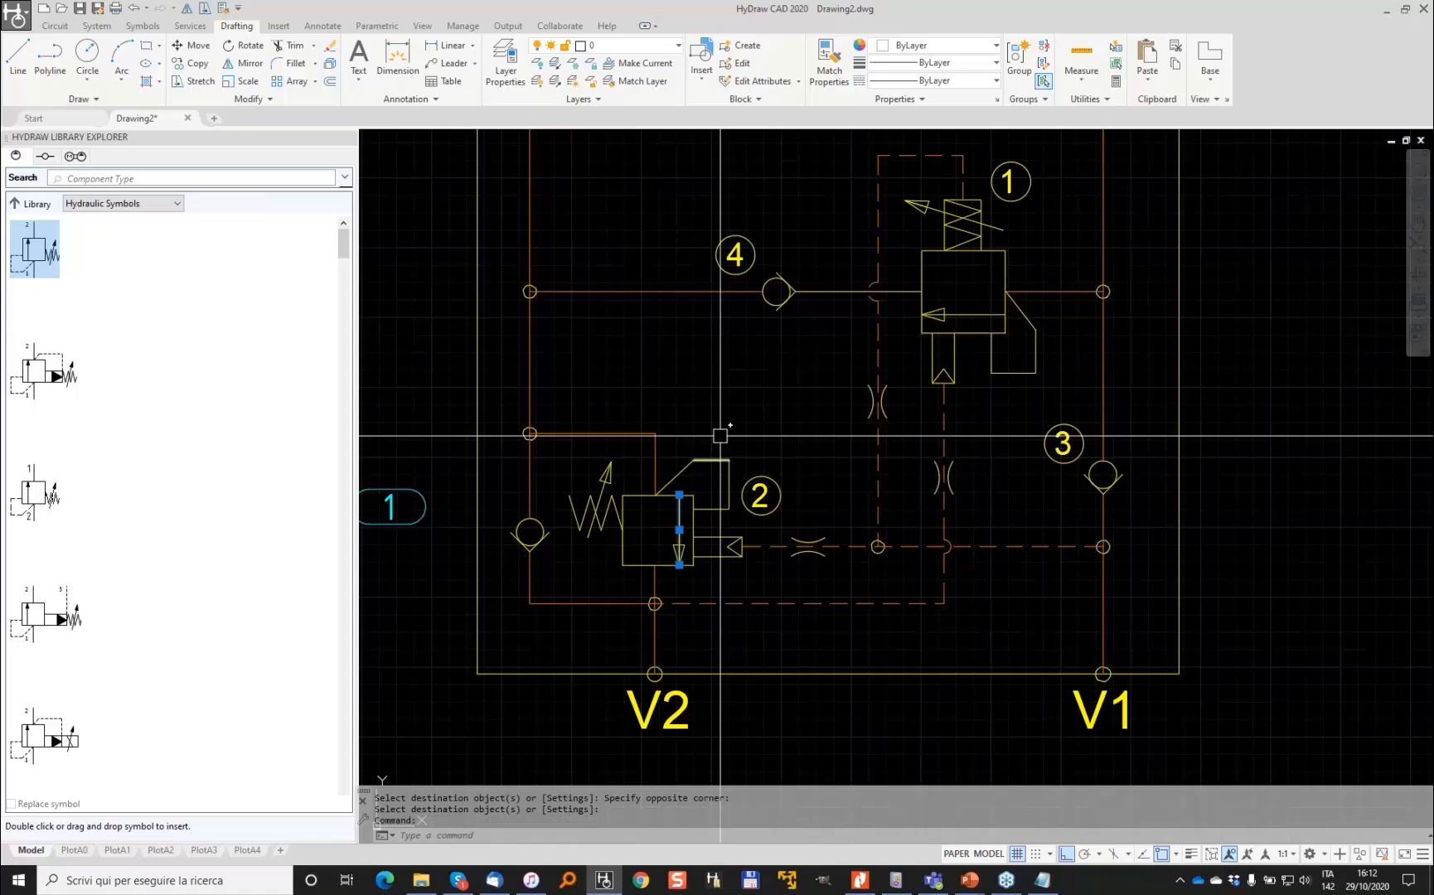
{"action": "left_click", "coordinate": [658, 45]}
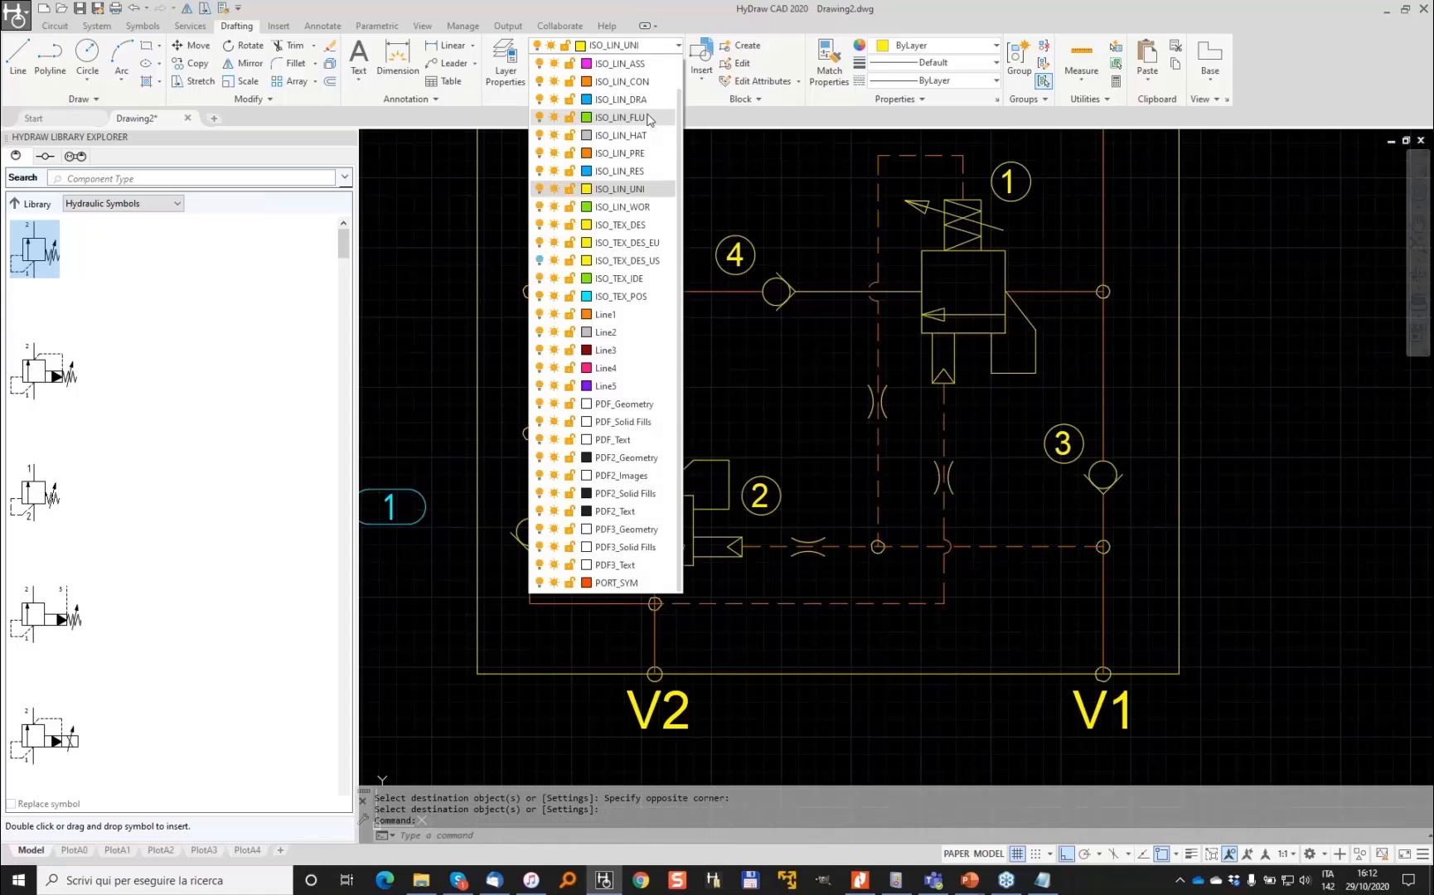
{"action": "left_click", "coordinate": [621, 117]}
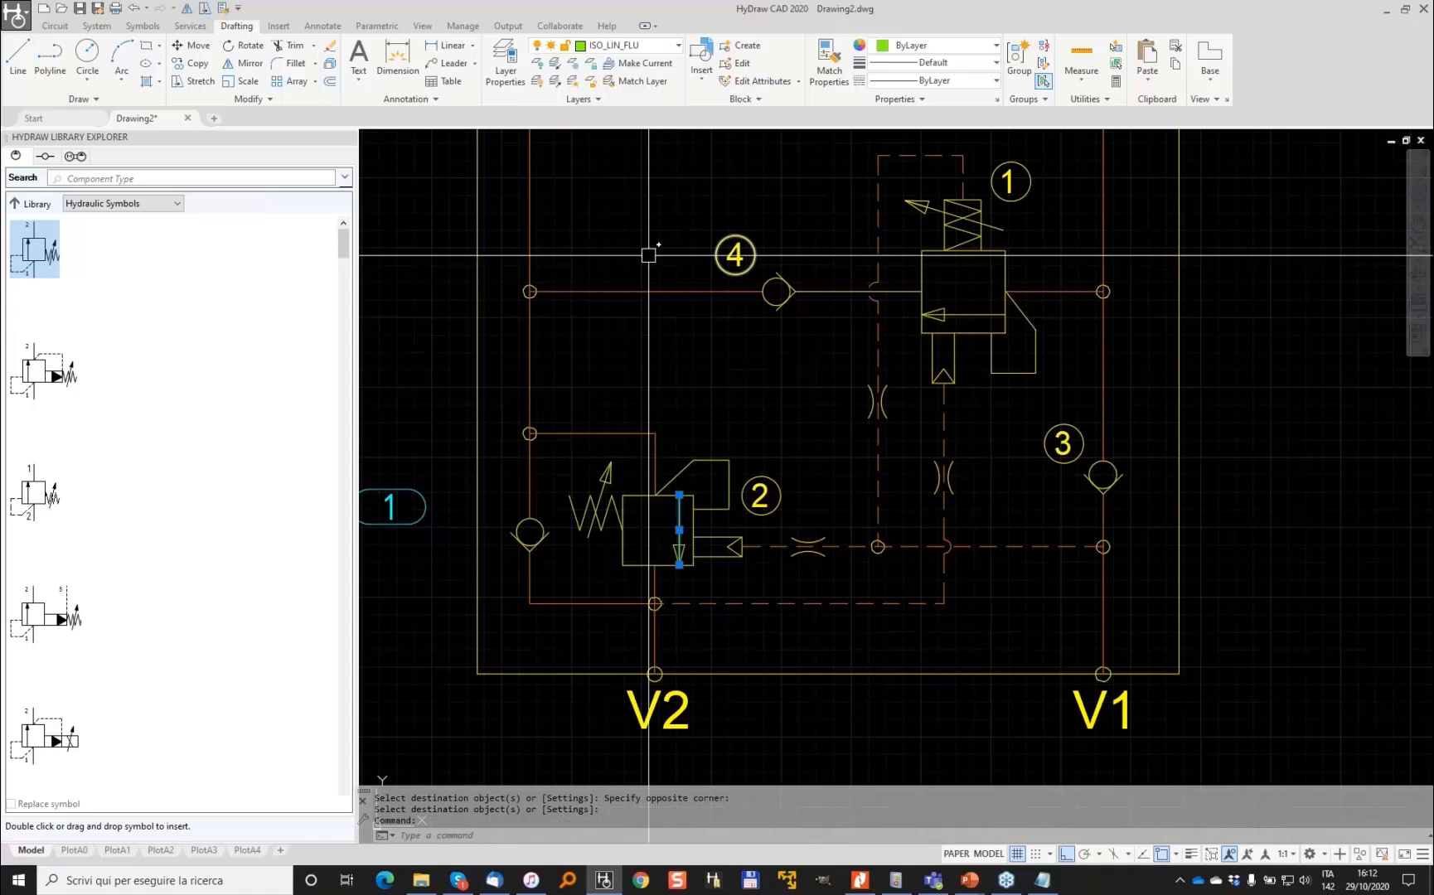
{"action": "left_click", "coordinate": [823, 51]}
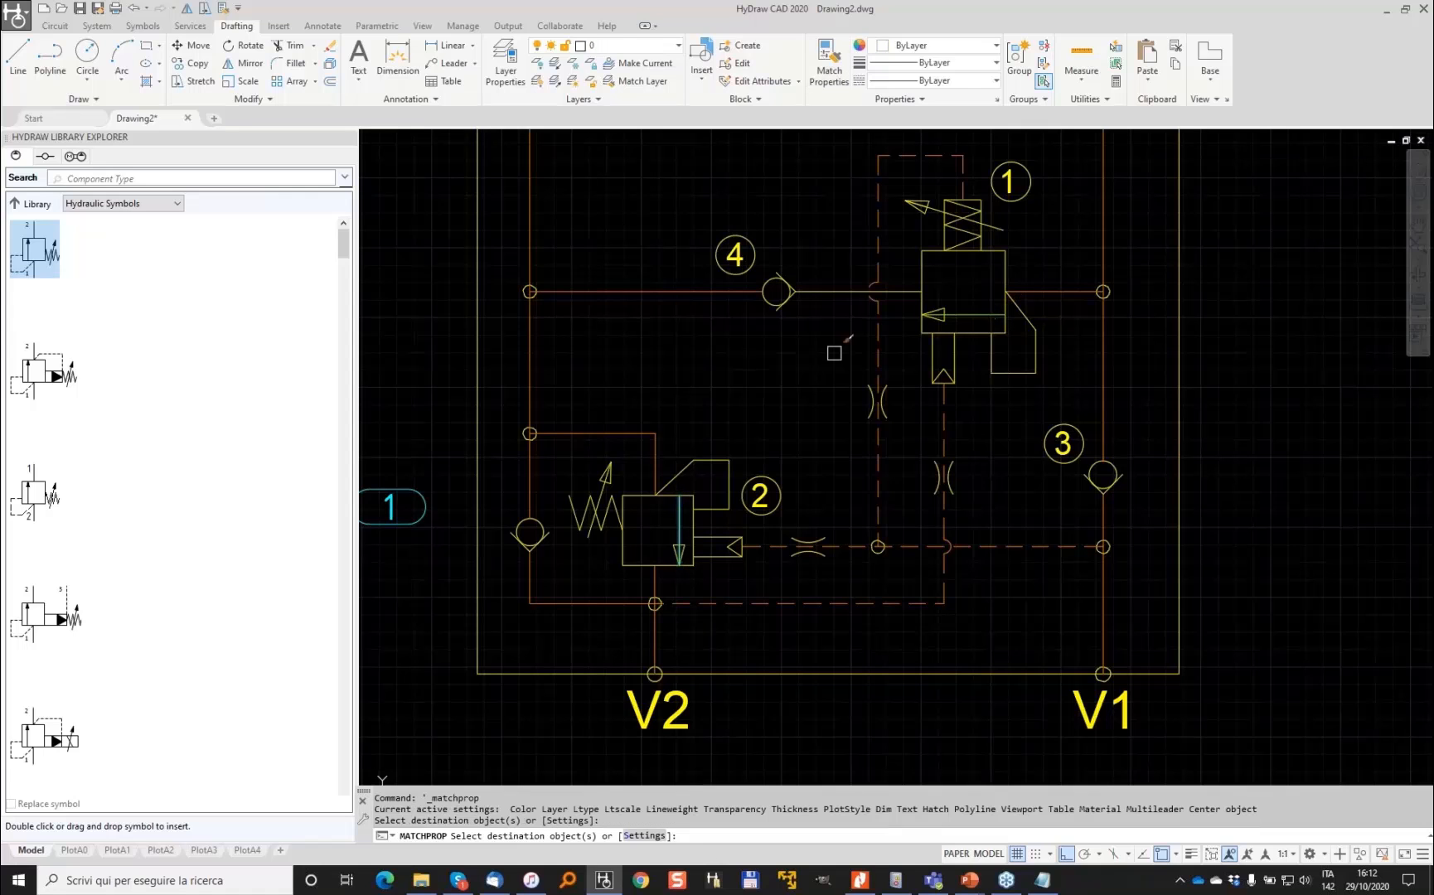
{"action": "key", "text": "Return"}
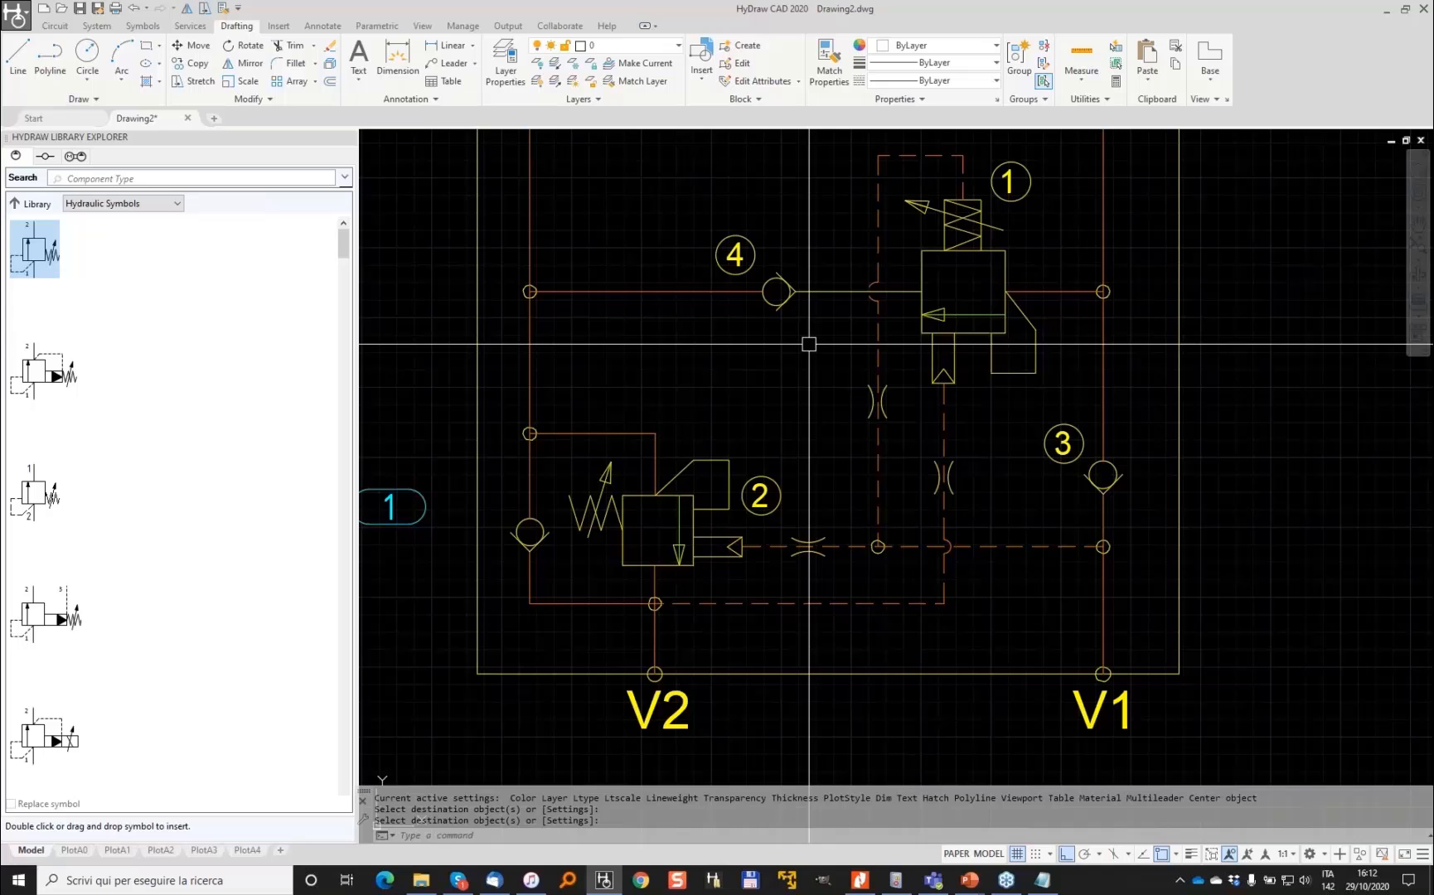
Match the properties of the line left of check valve 4 to the segment between check valve 4 and valve 1
{"action": "key", "text": "Return"}
{"action": "left_click", "coordinate": [665, 291]}
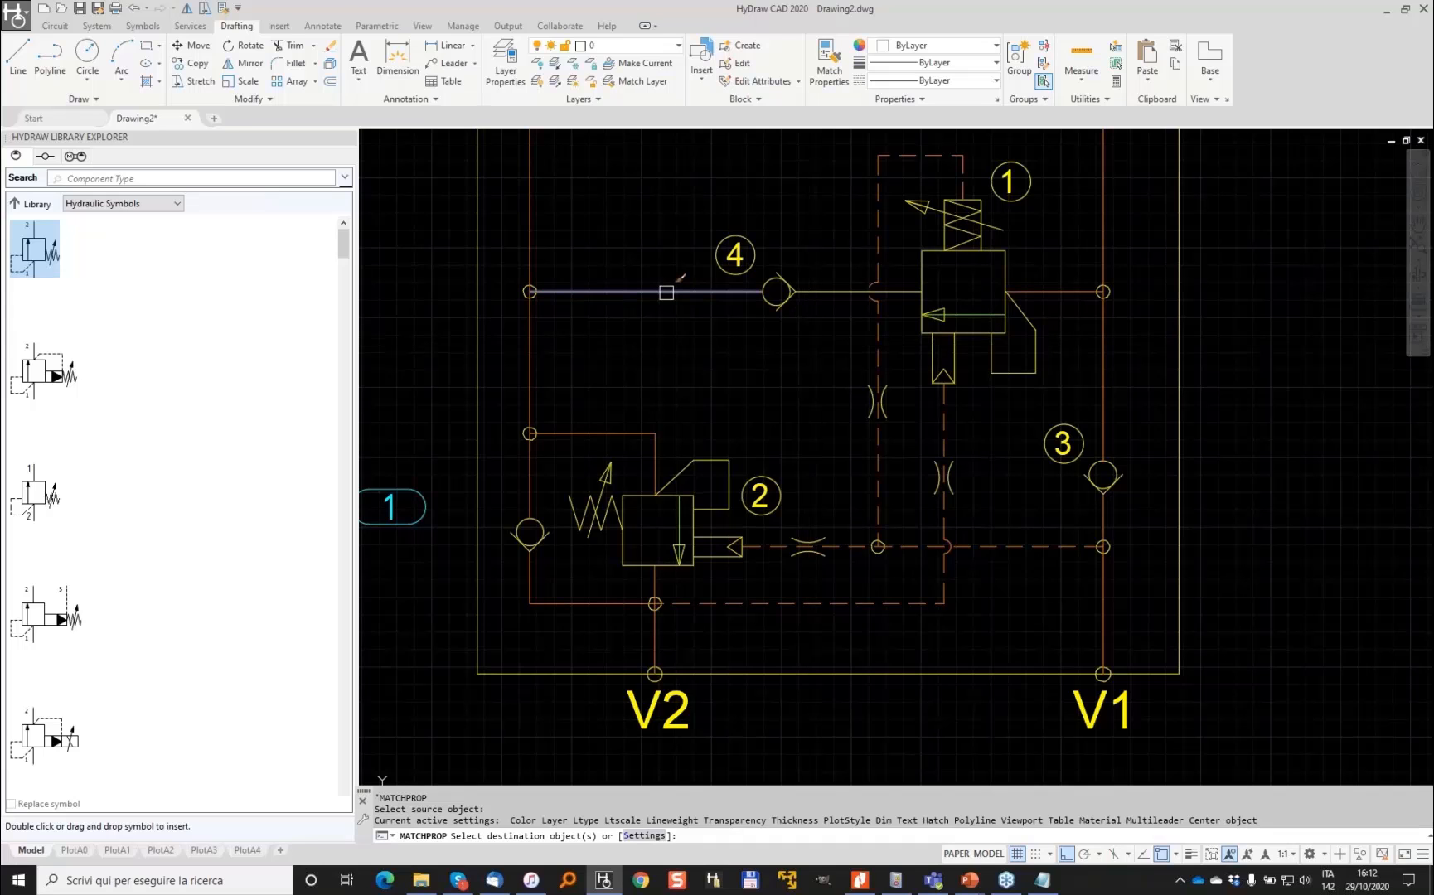
{"action": "key", "text": "Return"}
{"action": "scroll", "coordinate": [727, 367], "scroll_direction": "down", "scroll_amount": 2}
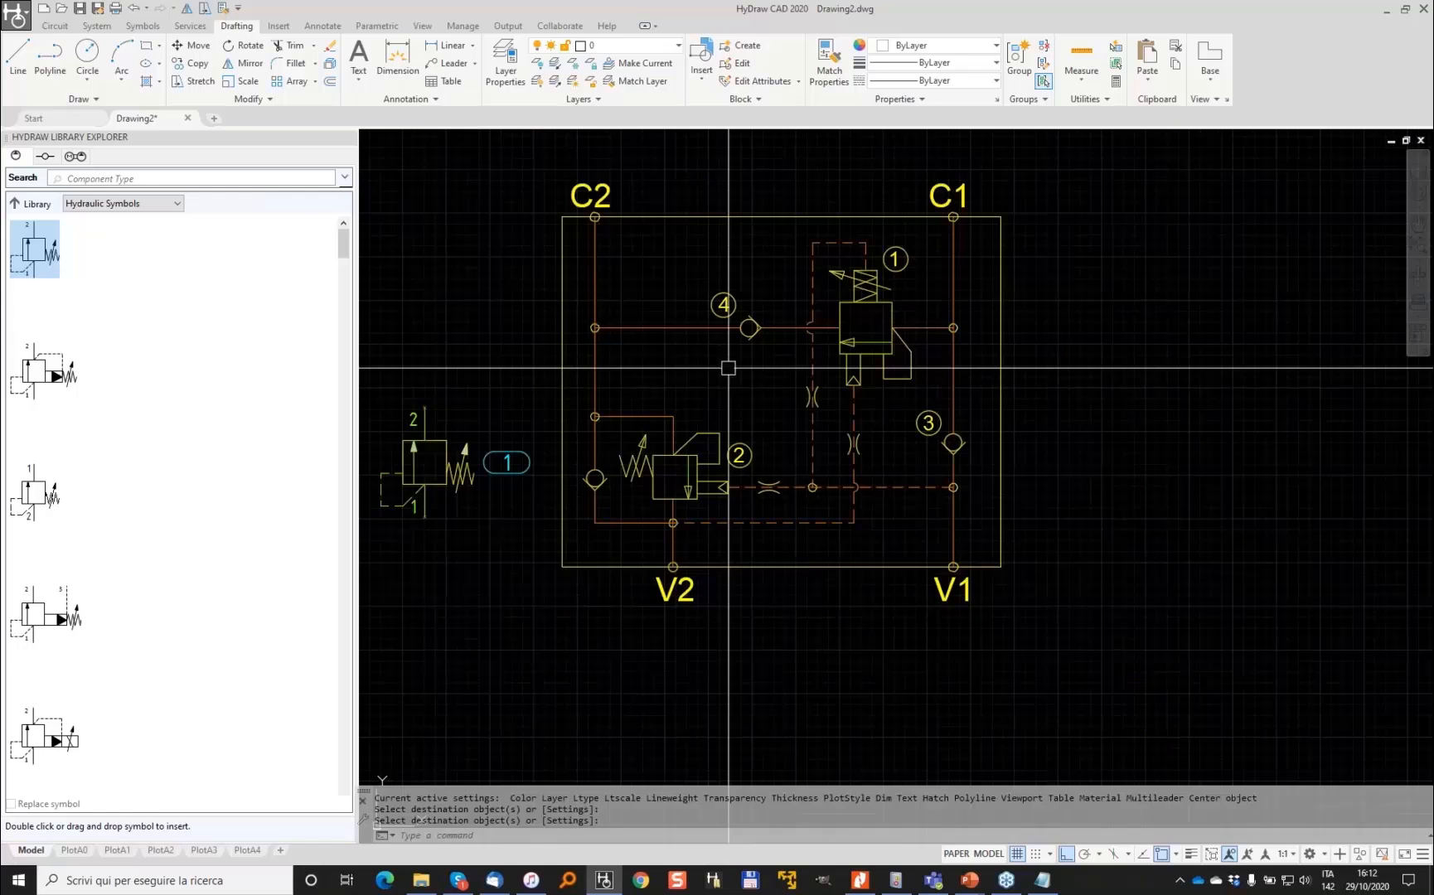
{"action": "key", "text": "Escape"}
Open the ISO building blocks and show the Lines Connections and Joints group
{"action": "scroll", "coordinate": [967, 506], "scroll_direction": "up", "scroll_amount": 4}
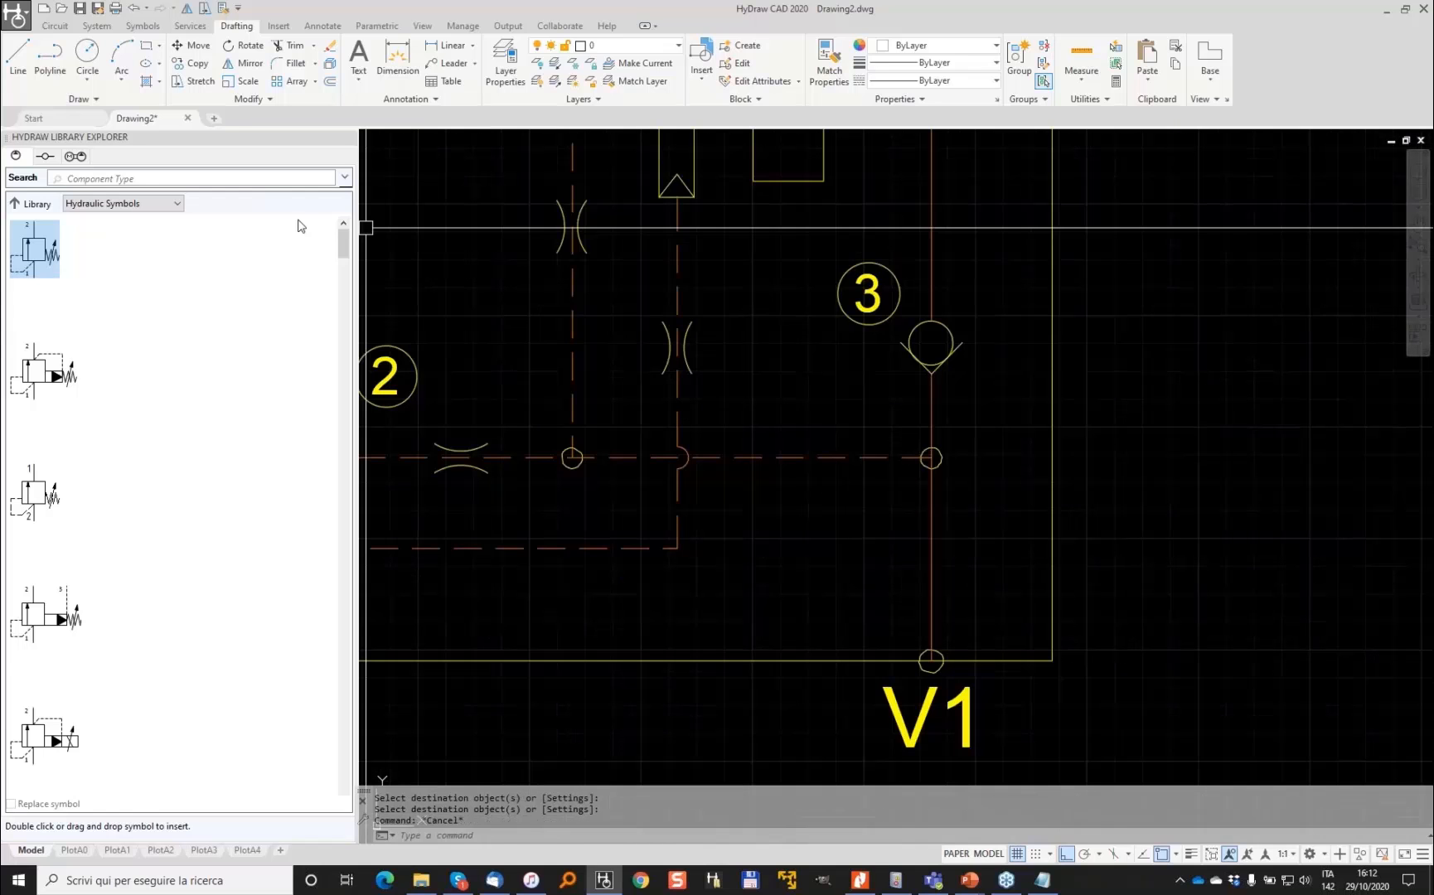
{"action": "left_click", "coordinate": [142, 26]}
{"action": "left_click", "coordinate": [184, 54]}
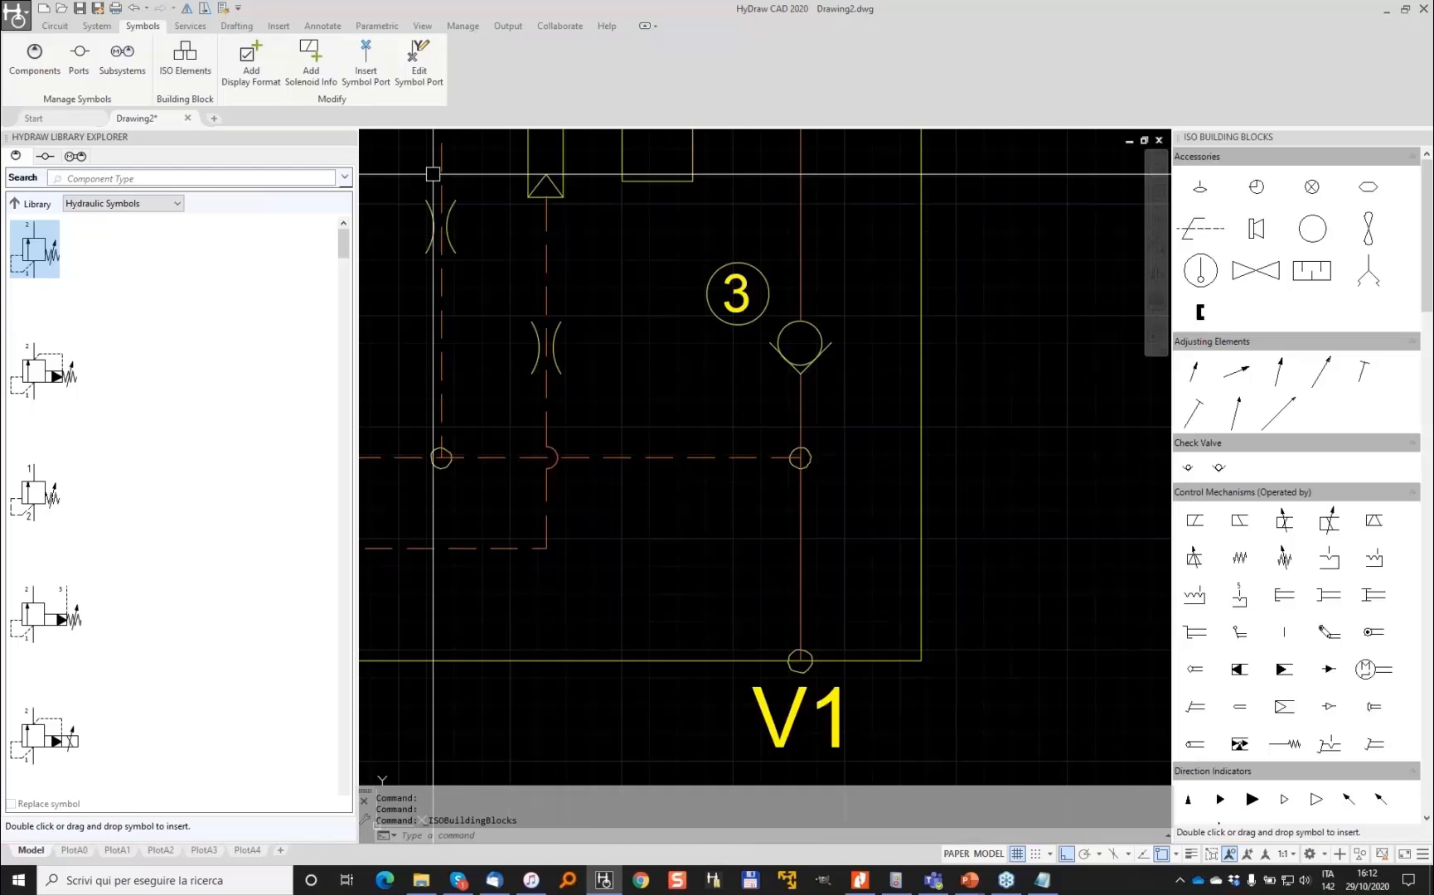
{"action": "left_click_drag", "start_coordinate": [1430, 184], "coordinate": [1431, 642]}
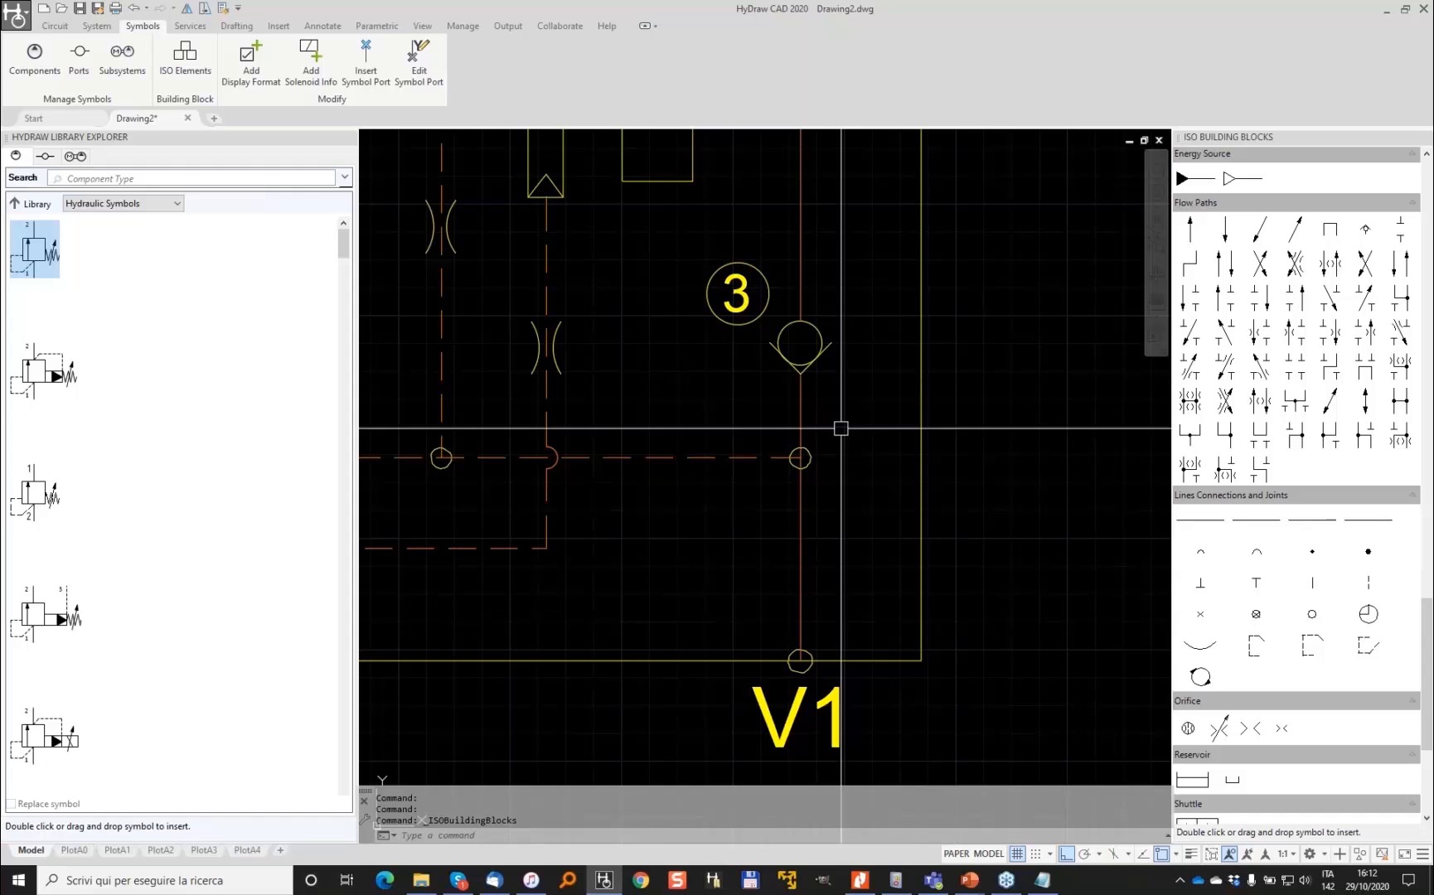
Delete the imported circles at port V1, at the pilot junction on the V1 line and at the neighbouring pilot line junction
{"action": "left_click", "coordinate": [738, 423]}
{"action": "left_click", "coordinate": [800, 458]}
{"action": "key", "text": "Delete"}
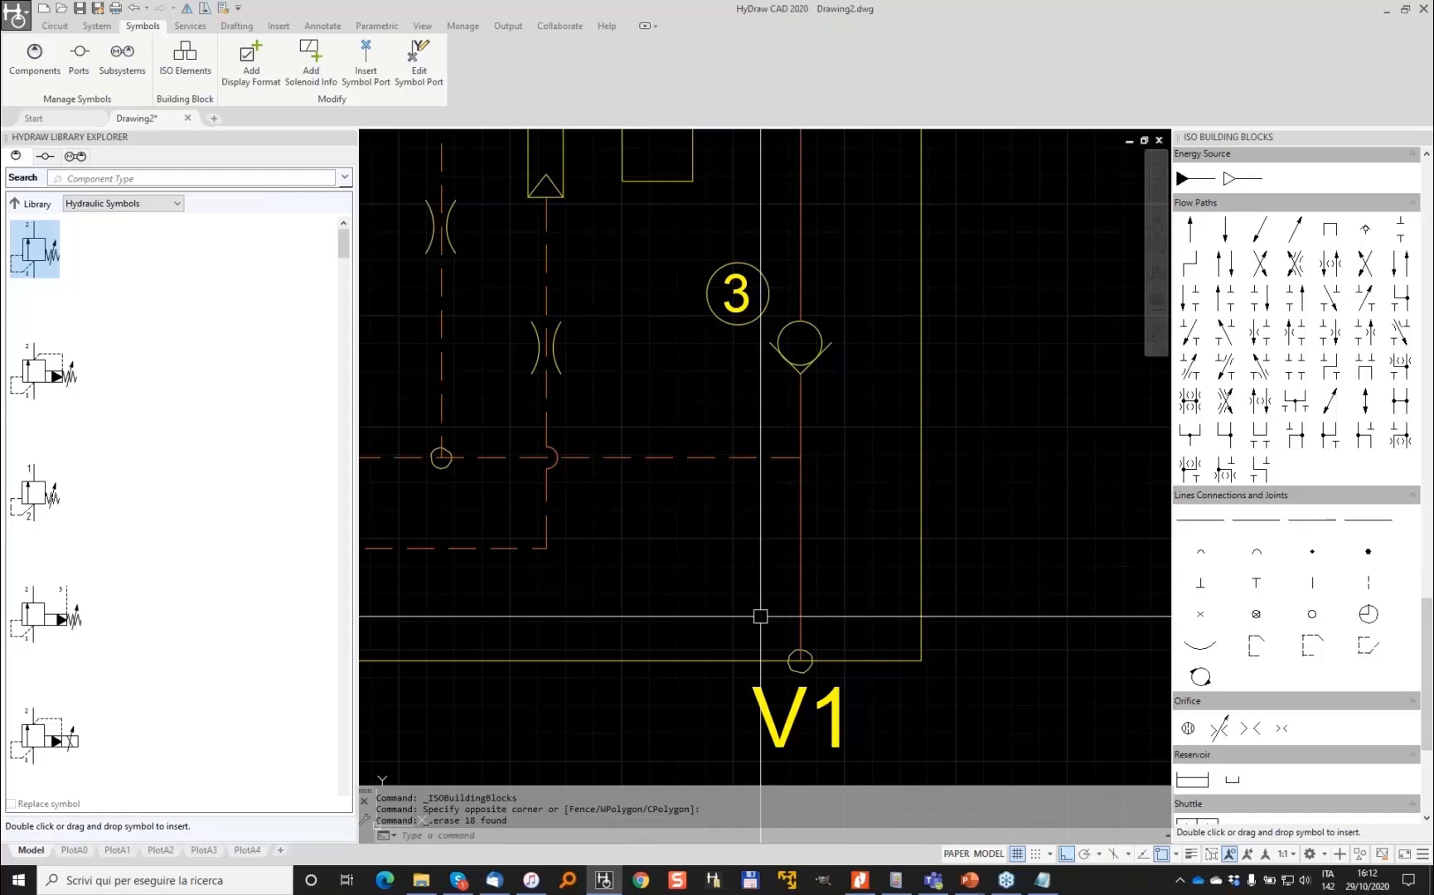
{"action": "left_click", "coordinate": [759, 623]}
{"action": "left_click", "coordinate": [867, 673]}
{"action": "key", "text": "Delete"}
{"action": "left_click", "coordinate": [441, 458]}
{"action": "key", "text": "Delete"}
Insert the large filled junction dot where the horizontal pilot line meets the V1 line
{"action": "double_click", "coordinate": [1367, 551]}
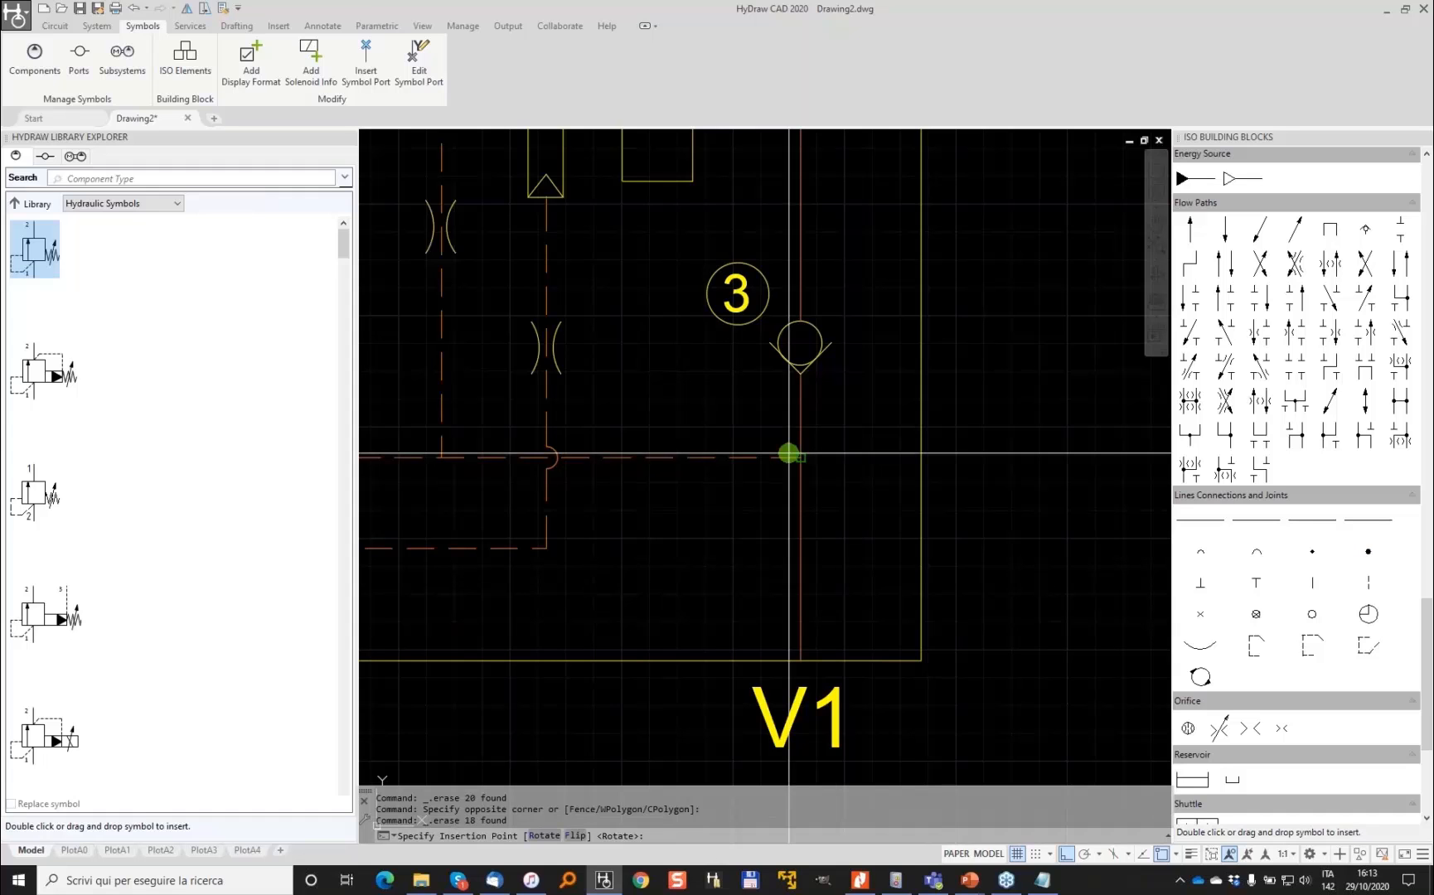
{"action": "key", "text": "Escape"}
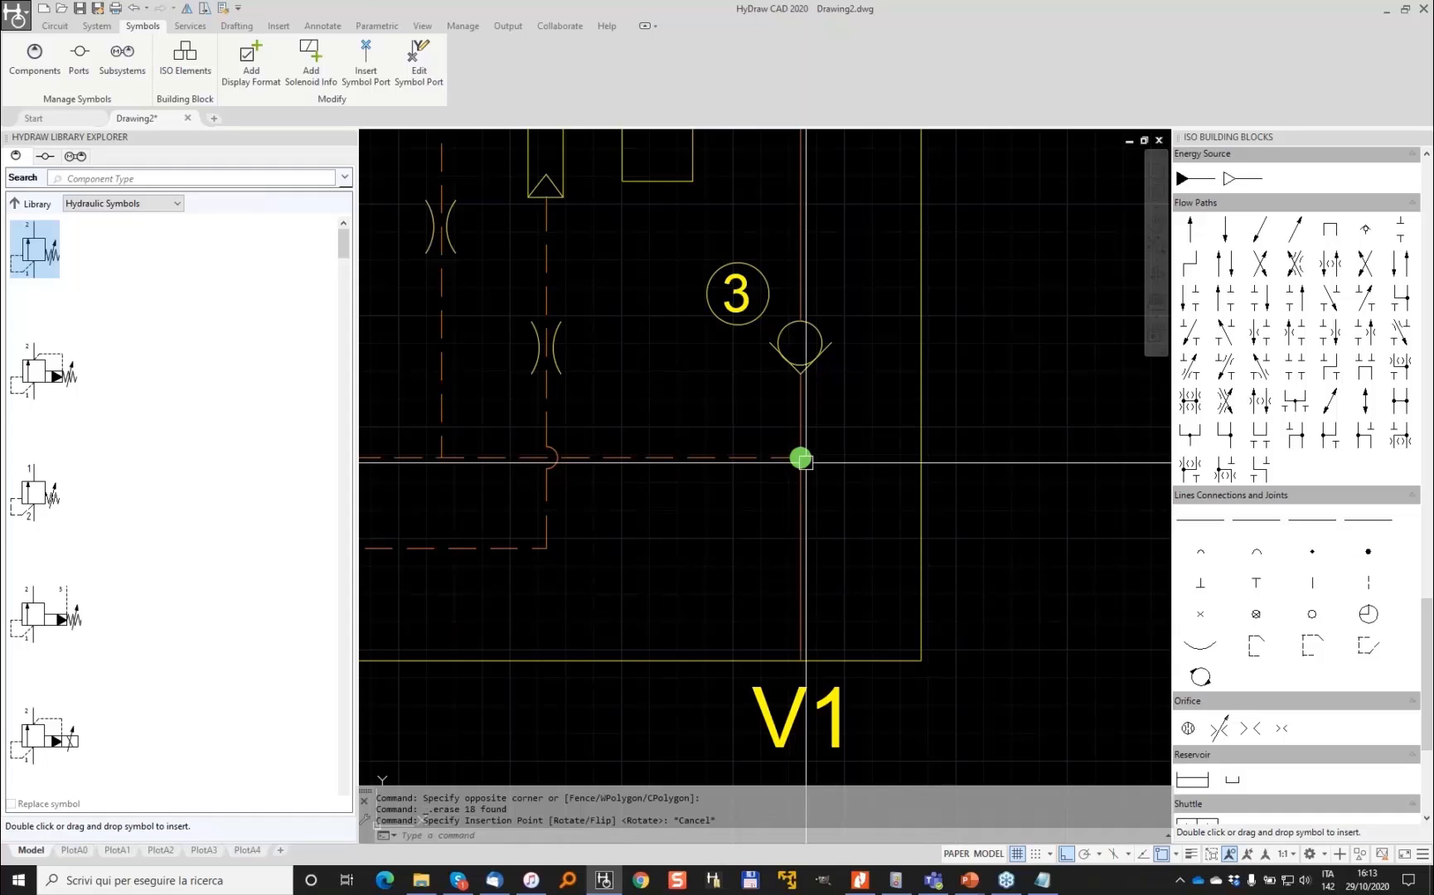
Insert the large filled junction dot where the vertical pilot line meets the horizontal pilot line
{"action": "double_click", "coordinate": [1367, 551]}
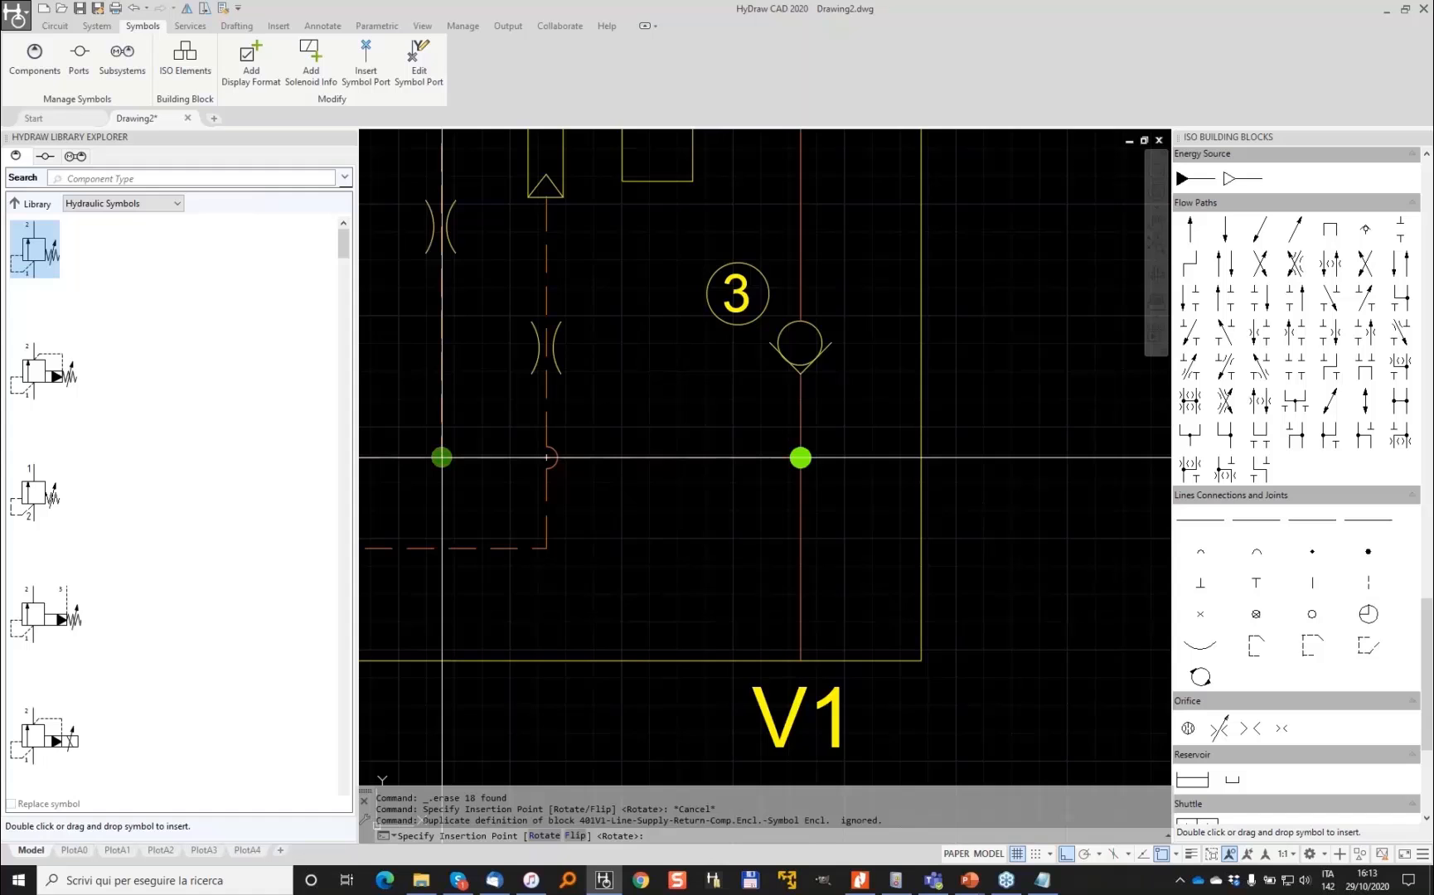
{"action": "key", "text": "Escape"}
{"action": "scroll", "coordinate": [540, 423], "scroll_direction": "down", "scroll_amount": 2}
{"action": "middle_click_drag", "start_coordinate": [541, 423], "coordinate": [863, 457]}
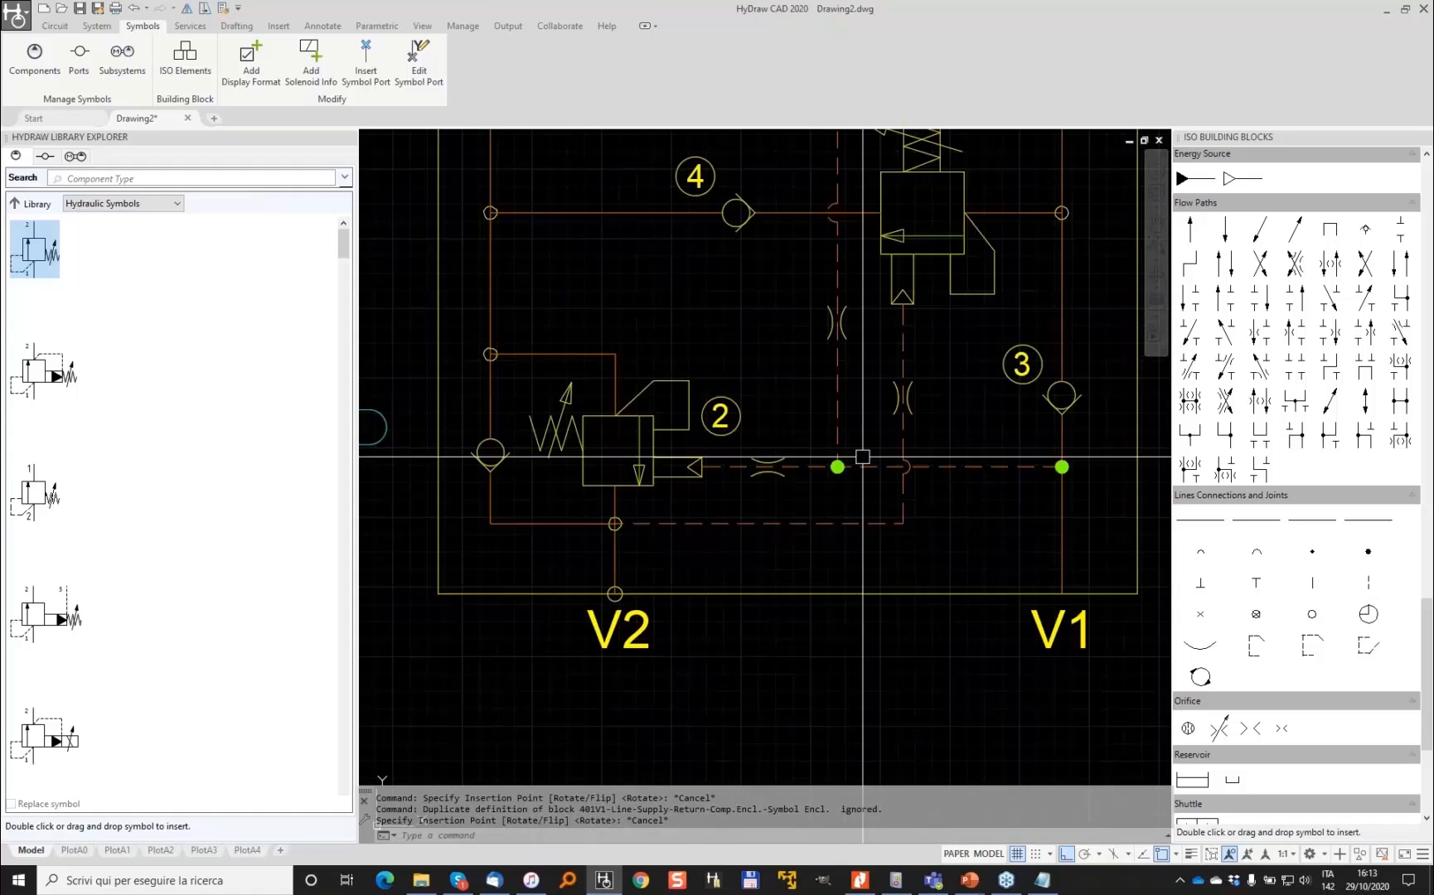
Delete the imported circles at port V2, at the junction just above it and at the bypass junction beside valve 2
{"action": "left_click", "coordinate": [573, 495]}
{"action": "left_click", "coordinate": [673, 615]}
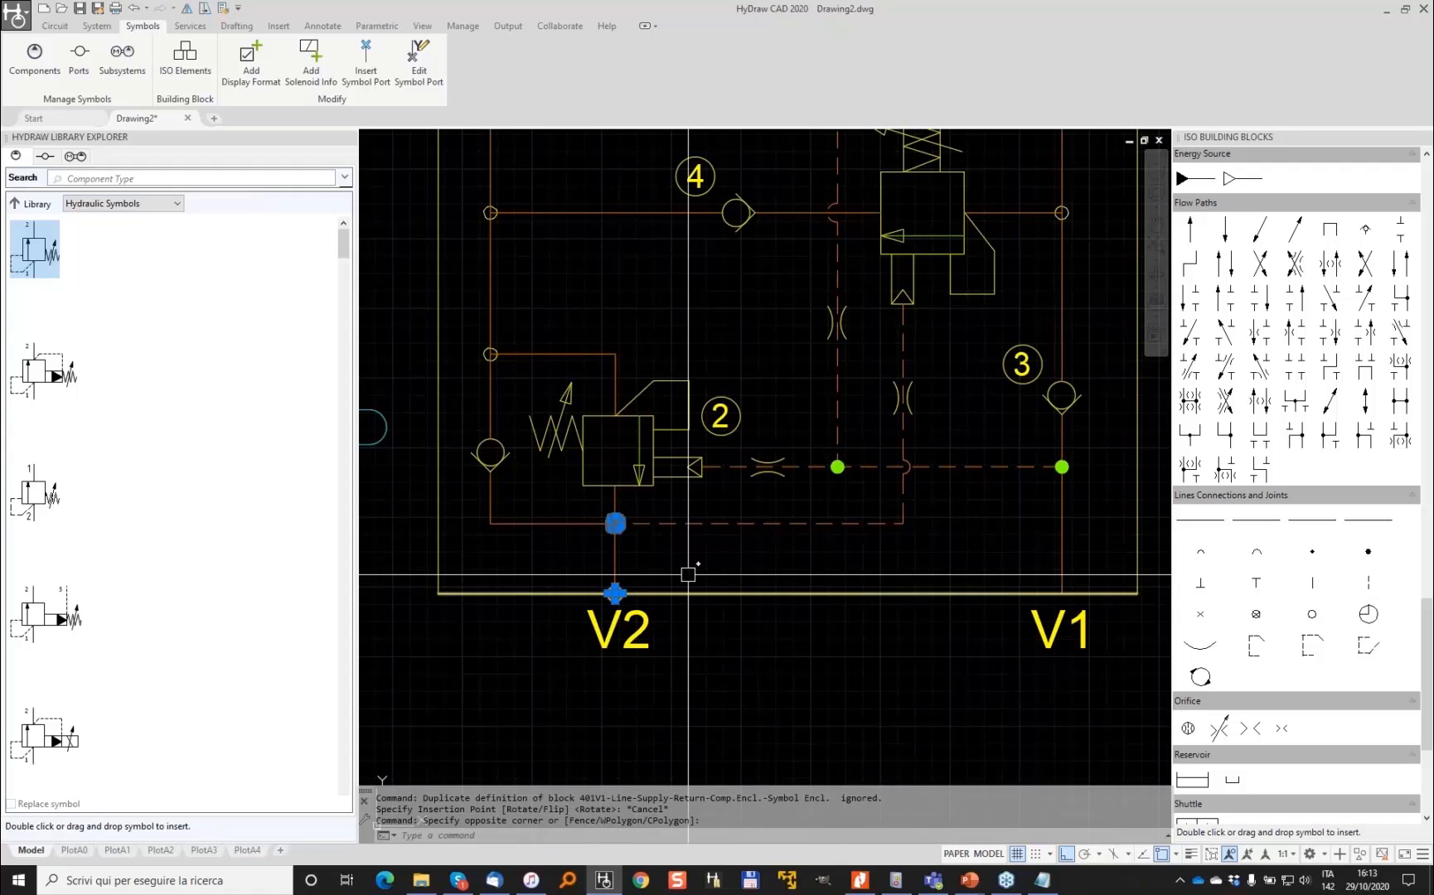
{"action": "key", "text": "Delete"}
{"action": "left_click", "coordinate": [460, 317]}
{"action": "left_click", "coordinate": [531, 364]}
{"action": "key", "text": "Delete"}
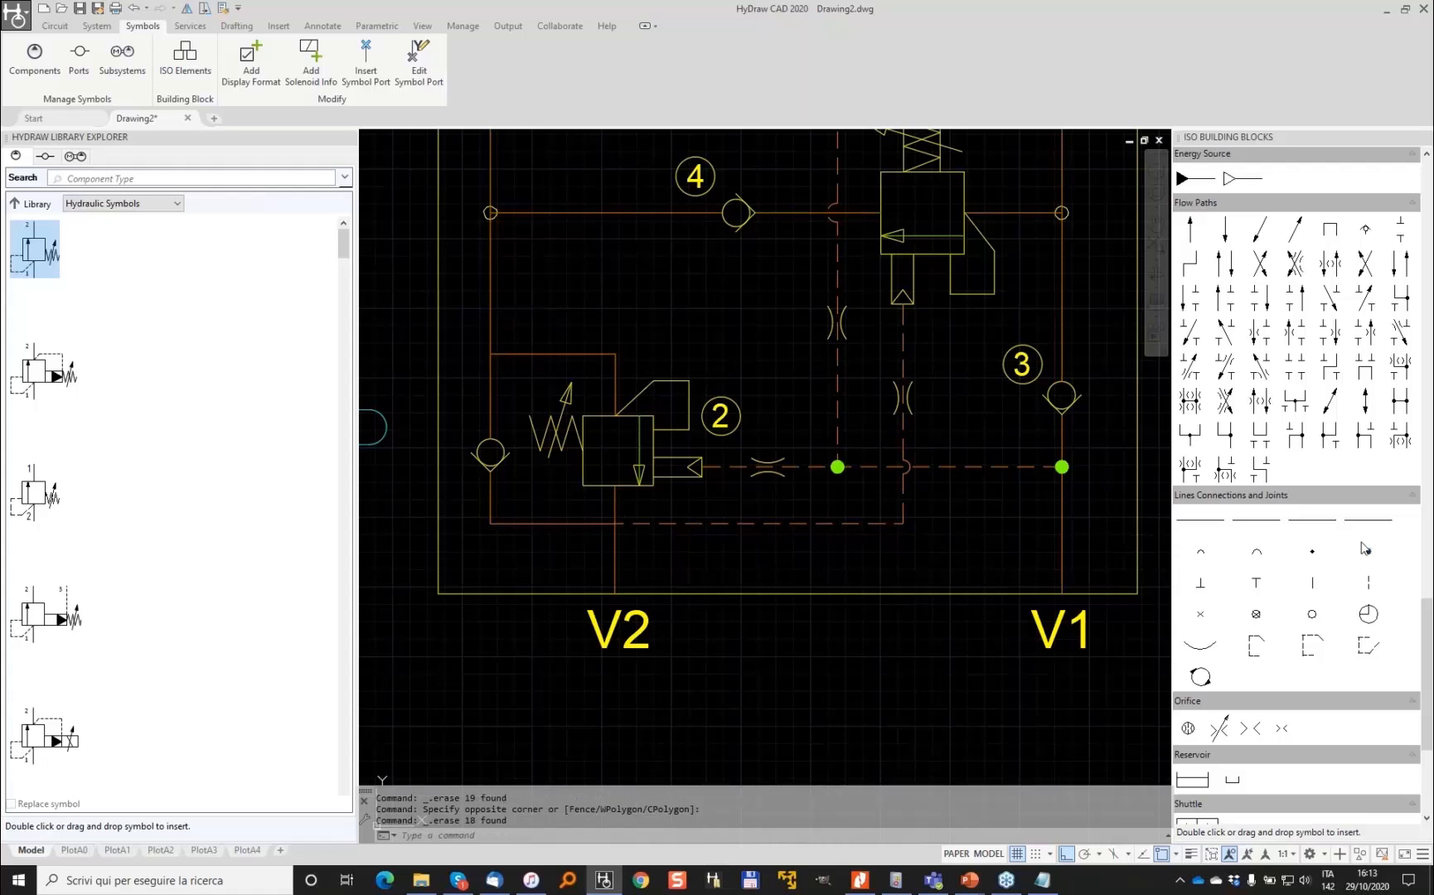
Insert large filled junction dots at the junction above port V2 and at the bypass junction on the C2 line beside valve 2
{"action": "double_click", "coordinate": [1367, 549]}
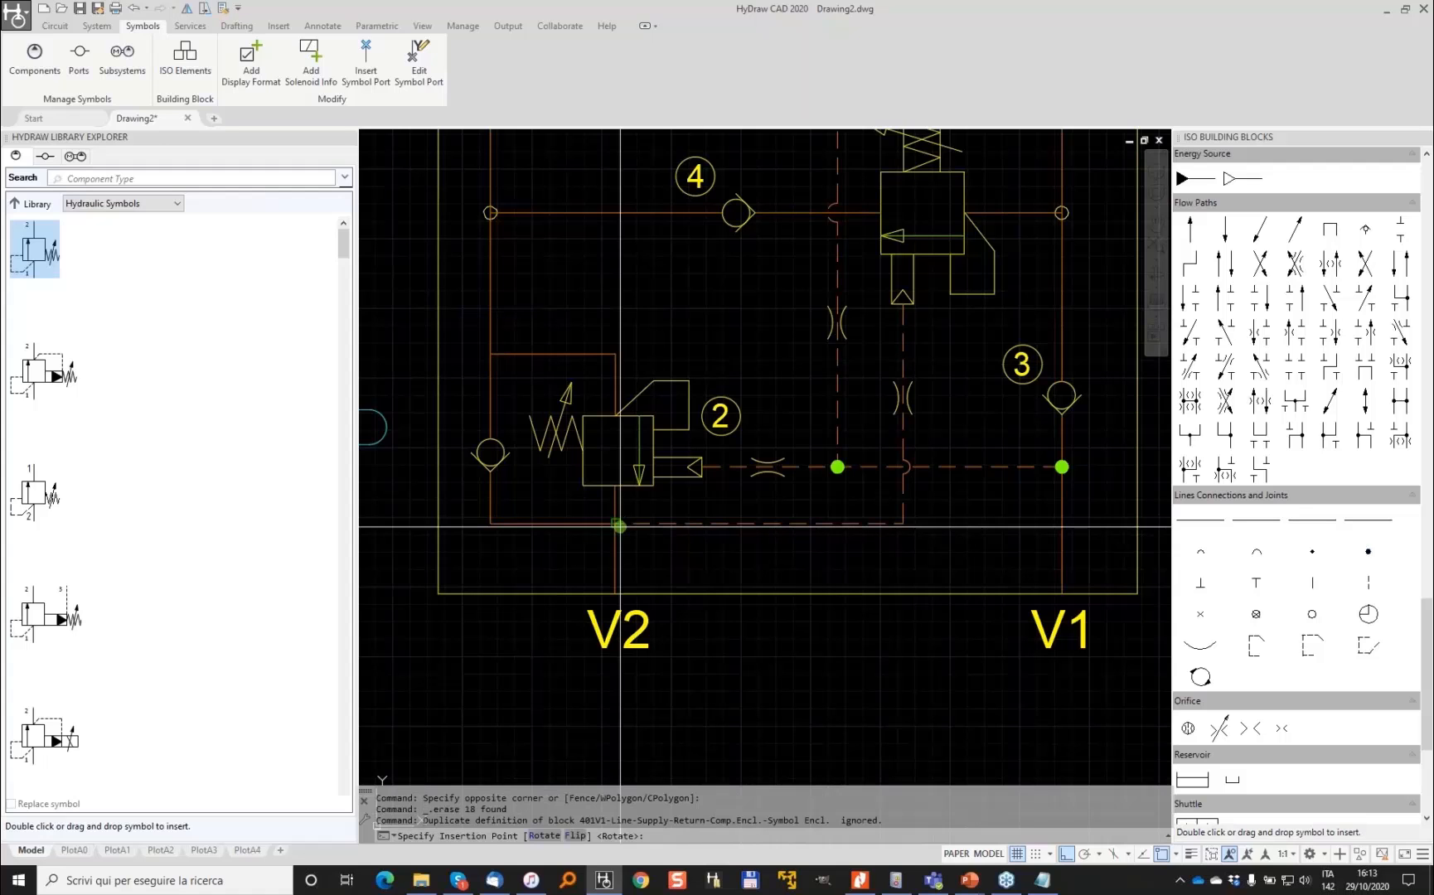
{"action": "left_click", "coordinate": [615, 524]}
{"action": "double_click", "coordinate": [1366, 550]}
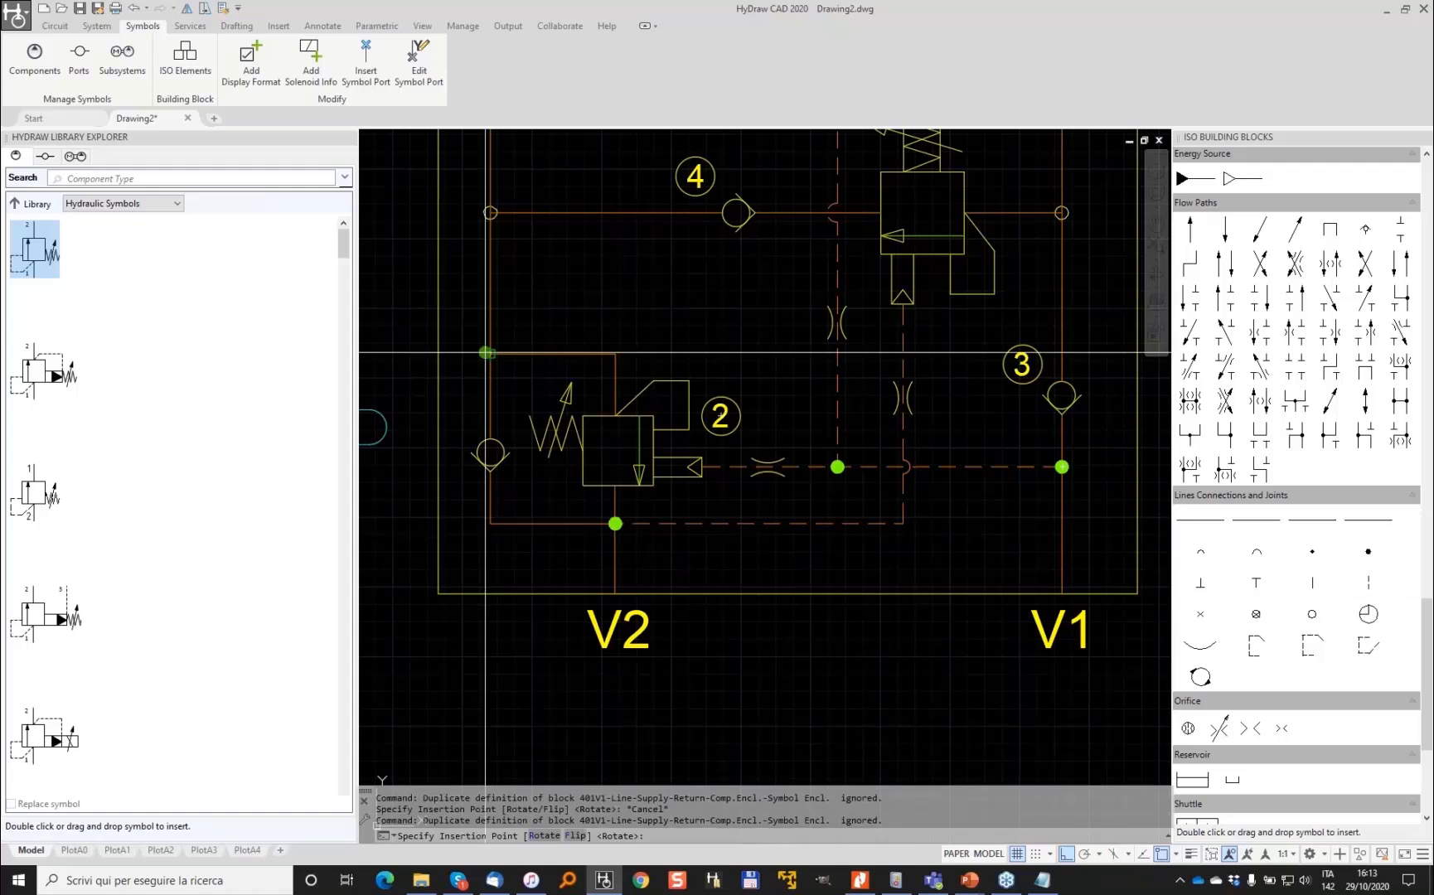
{"action": "left_click", "coordinate": [485, 353]}
{"action": "left_click", "coordinate": [538, 370]}
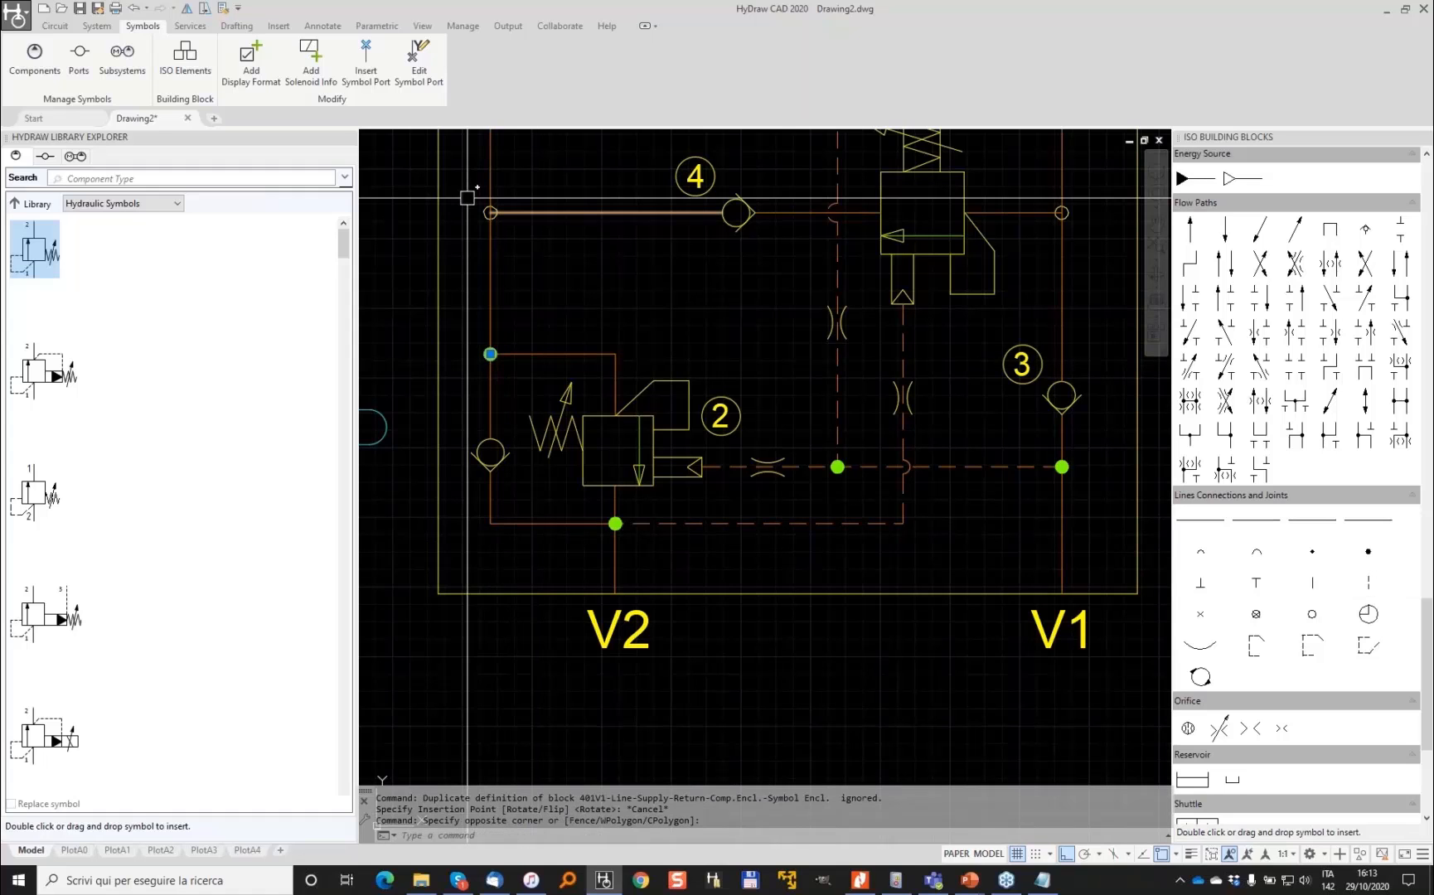
{"action": "key", "text": "Escape"}
Delete the imported circles where the check valve 4 line meets the C2 line and where the valve 1 line meets the C1 line
{"action": "left_click", "coordinate": [468, 198]}
{"action": "left_click", "coordinate": [575, 265]}
{"action": "key", "text": "Delete"}
{"action": "middle_click_drag", "start_coordinate": [575, 265], "coordinate": [496, 502]}
{"action": "key", "text": "Delete"}
Copy the bypass junction dot to the check valve 4 junction on the C2 line and, with Ortho off, to the valve 1 junction on C1
{"action": "mouse_move", "coordinate": [740, 495]}
{"action": "middle_mouse_down"}
{"action": "mouse_move", "coordinate": [777, 517]}
{"action": "mouse_move", "coordinate": [975, 382]}
{"action": "middle_mouse_up"}
{"action": "left_click", "coordinate": [612, 413]}
{"action": "left_click", "coordinate": [664, 454]}
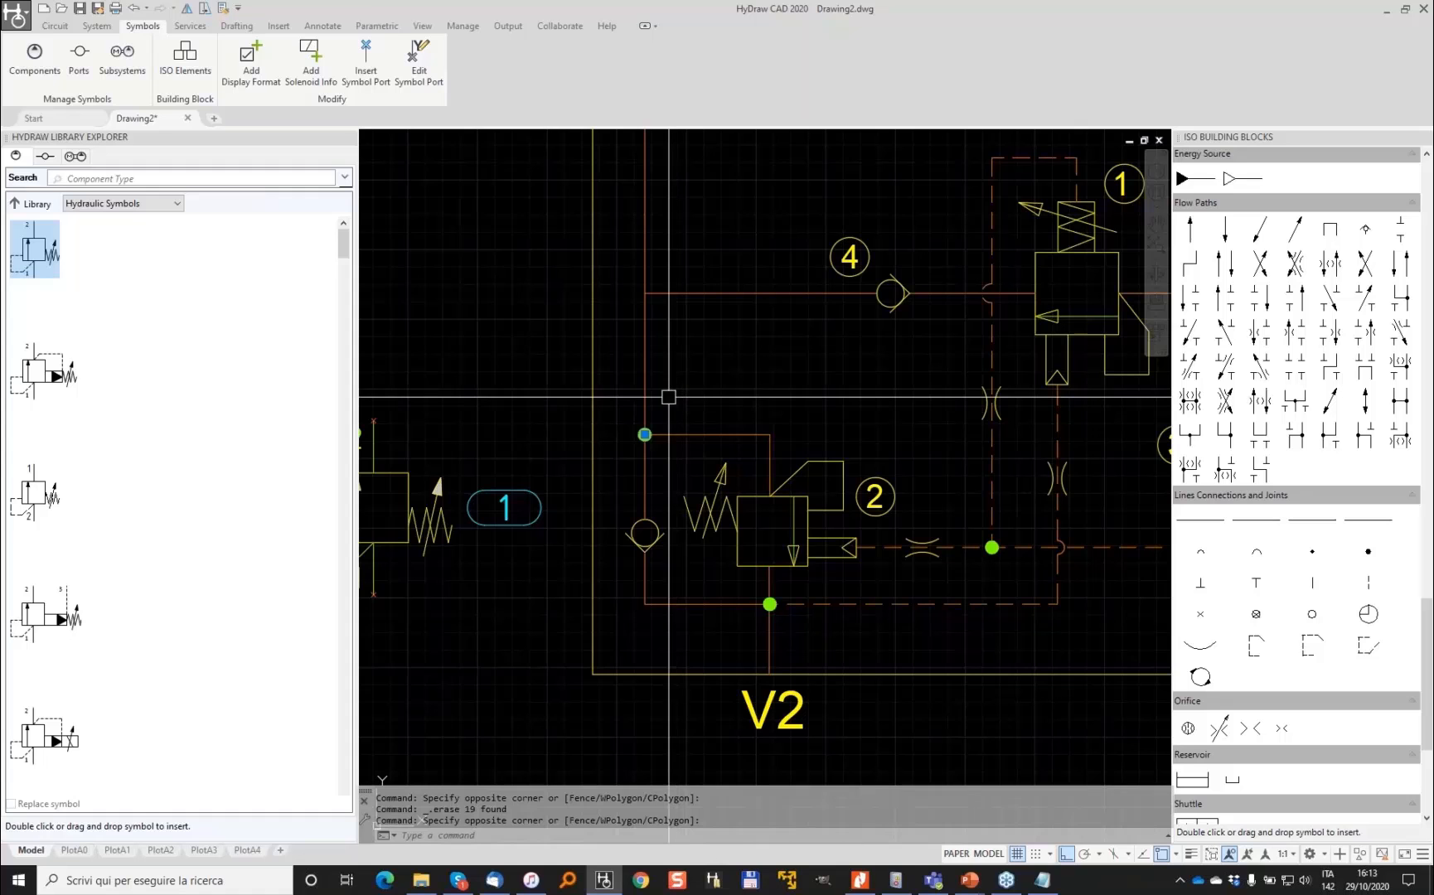
{"action": "scroll", "coordinate": [669, 397], "scroll_direction": "up", "scroll_amount": 2}
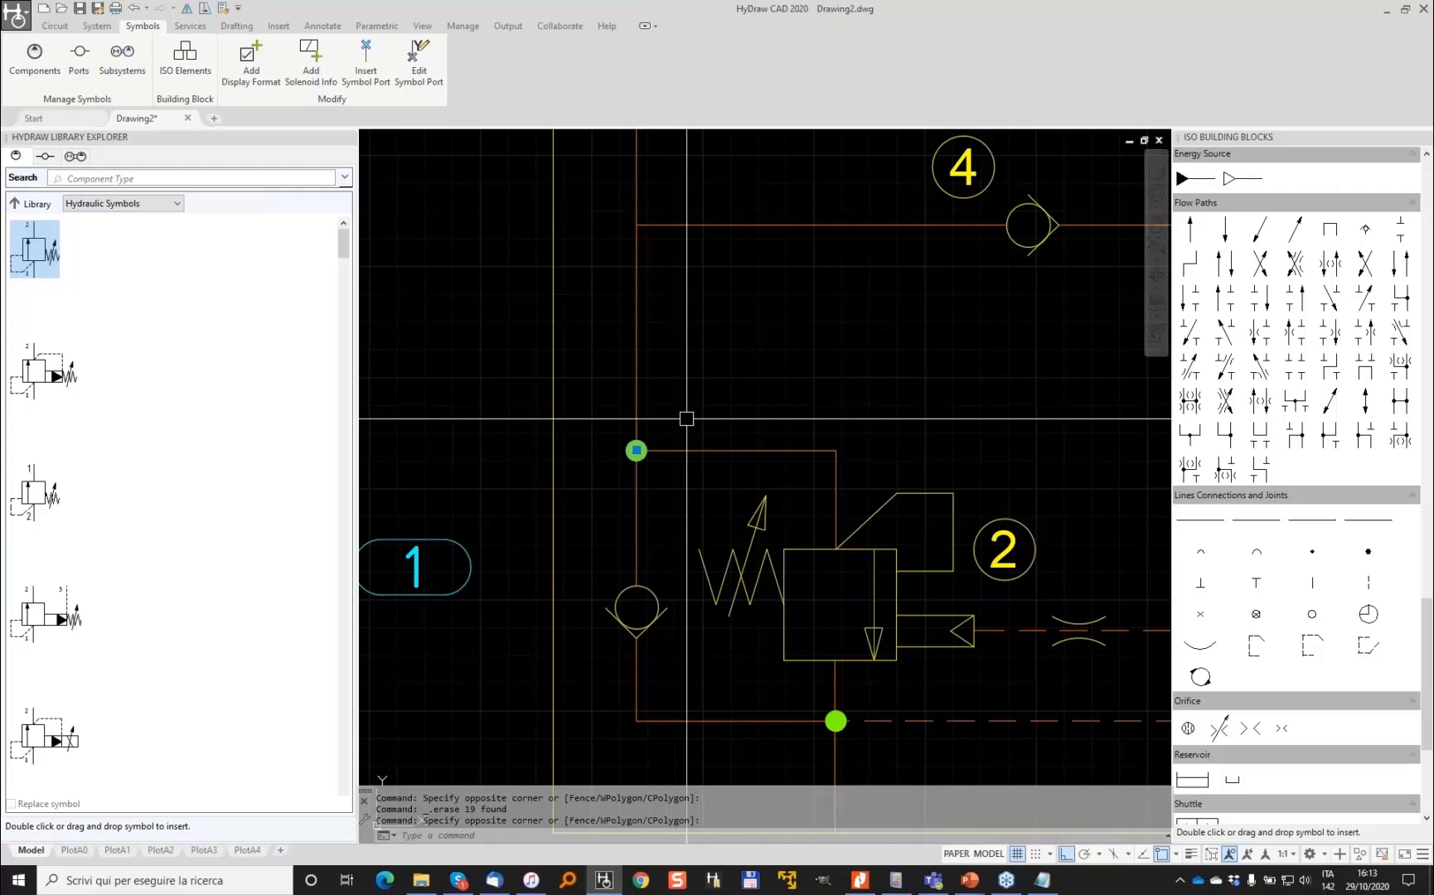
{"action": "right_click", "coordinate": [699, 489]}
{"action": "left_click", "coordinate": [767, 596]}
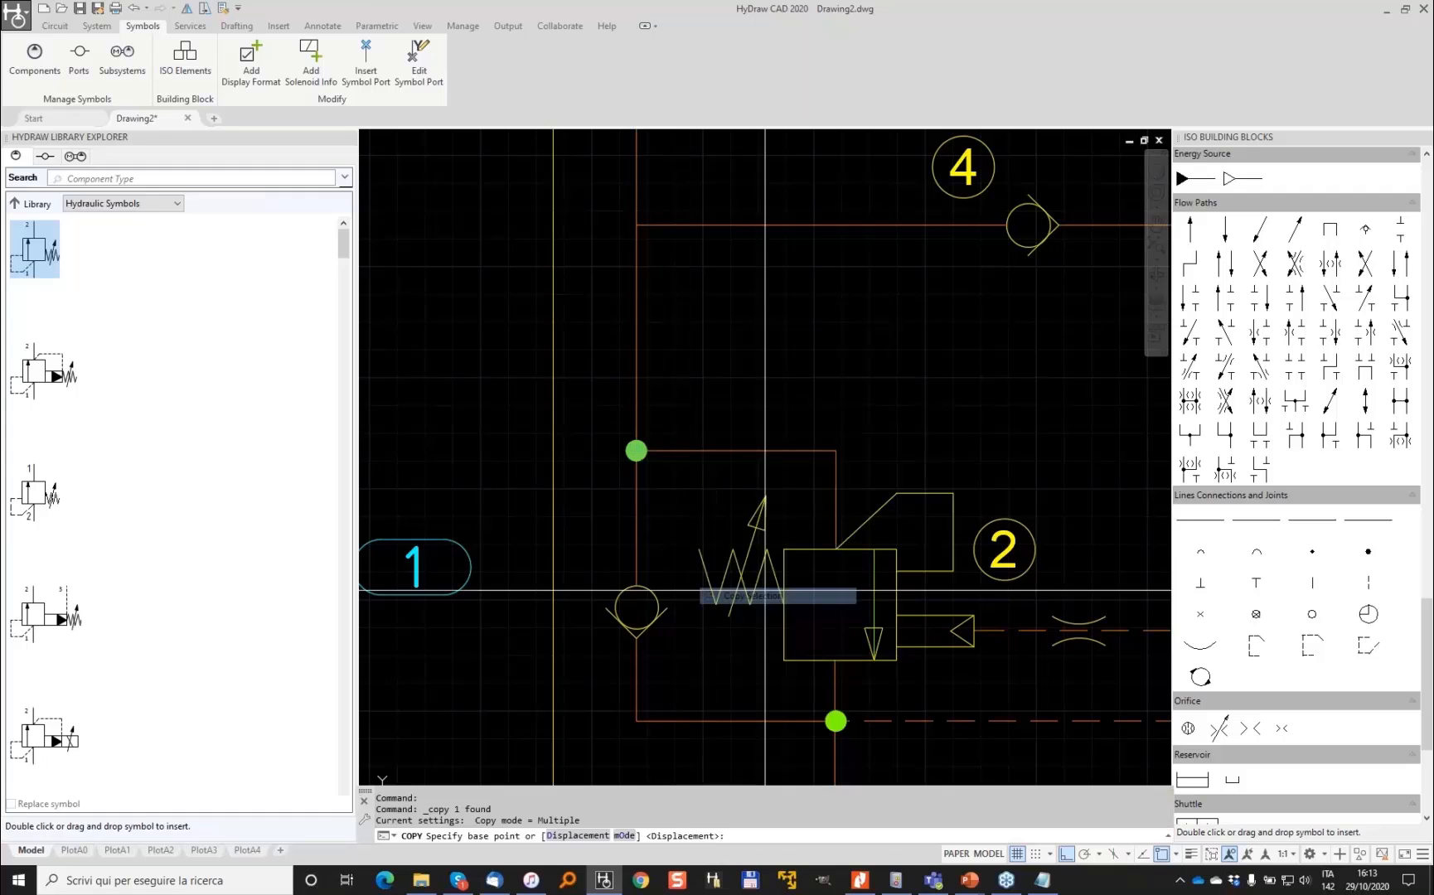
{"action": "left_click", "coordinate": [636, 450]}
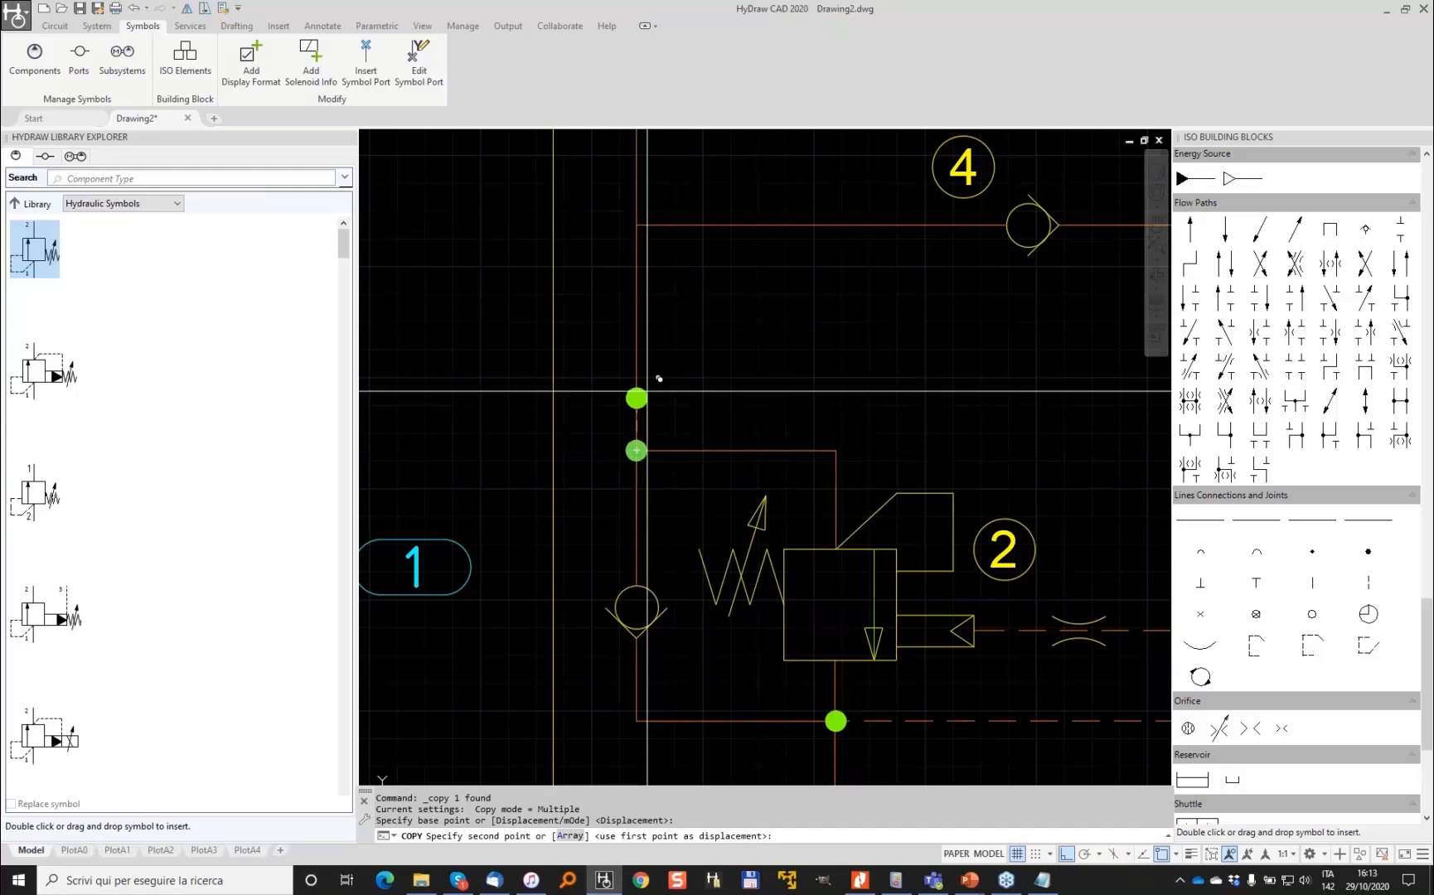
{"action": "left_click", "coordinate": [634, 224]}
{"action": "scroll", "coordinate": [631, 225], "scroll_direction": "down", "scroll_amount": 2}
{"action": "mouse_move", "coordinate": [893, 271]}
{"action": "middle_mouse_down"}
{"action": "mouse_move", "coordinate": [676, 341]}
{"action": "mouse_move", "coordinate": [415, 381]}
{"action": "middle_mouse_up"}
{"action": "key", "text": "F8"}
{"action": "left_click", "coordinate": [727, 331]}
Place eight more copies of the junction dot in the empty area beside the circuit and end the copy
{"action": "mouse_move", "coordinate": [663, 253]}
{"action": "middle_mouse_down"}
{"action": "mouse_move", "coordinate": [1106, 414]}
{"action": "mouse_move", "coordinate": [506, 219]}
{"action": "middle_mouse_up"}
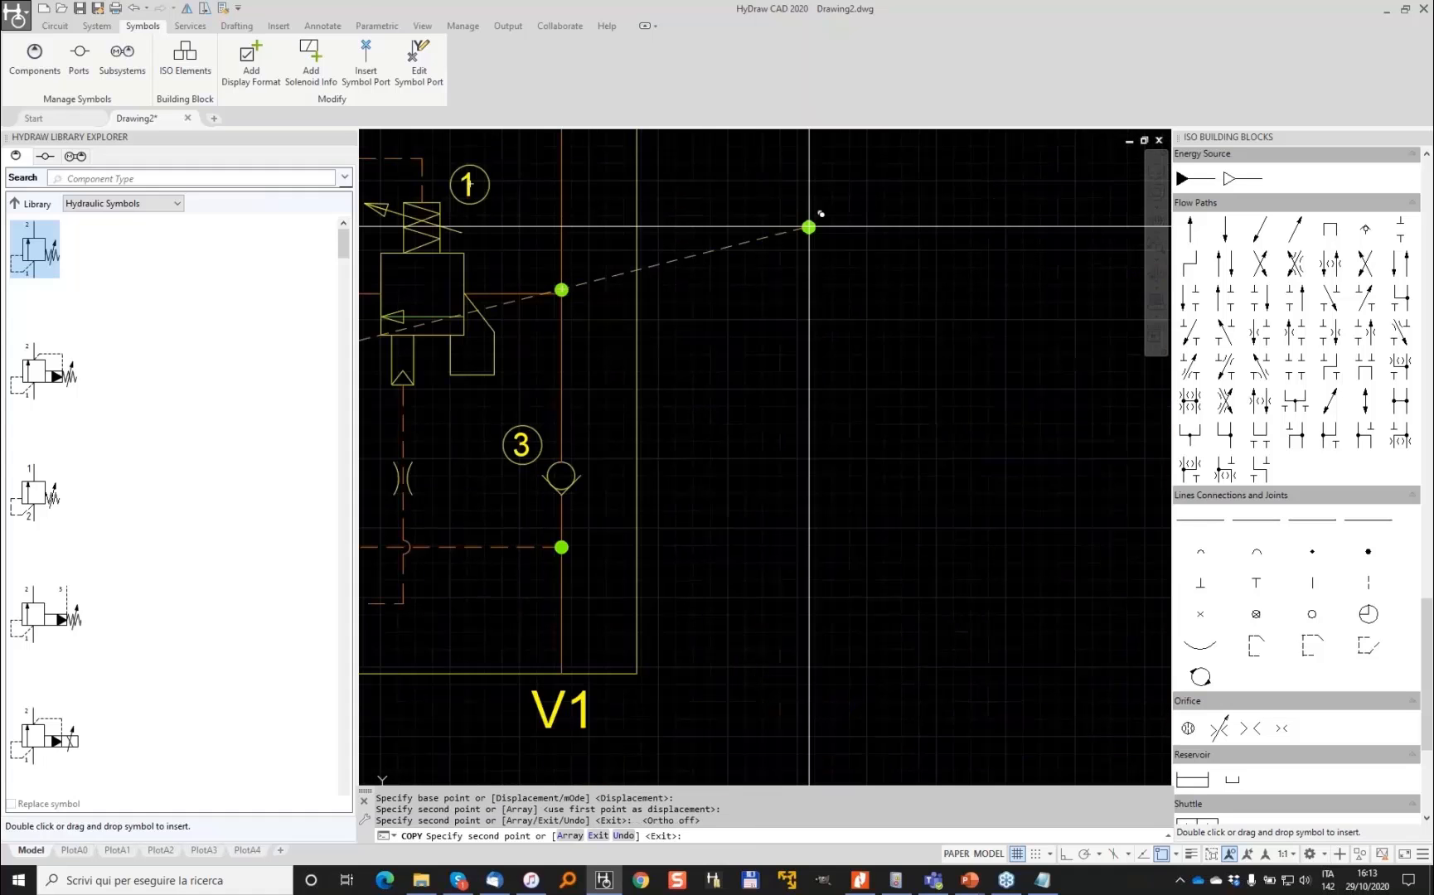
{"action": "left_click", "coordinate": [808, 227]}
{"action": "left_click", "coordinate": [944, 271]}
{"action": "left_click", "coordinate": [1079, 158]}
{"action": "left_click", "coordinate": [1091, 497]}
{"action": "left_click", "coordinate": [828, 567]}
{"action": "left_click", "coordinate": [1030, 424]}
{"action": "left_click", "coordinate": [821, 407]}
{"action": "left_click", "coordinate": [840, 265]}
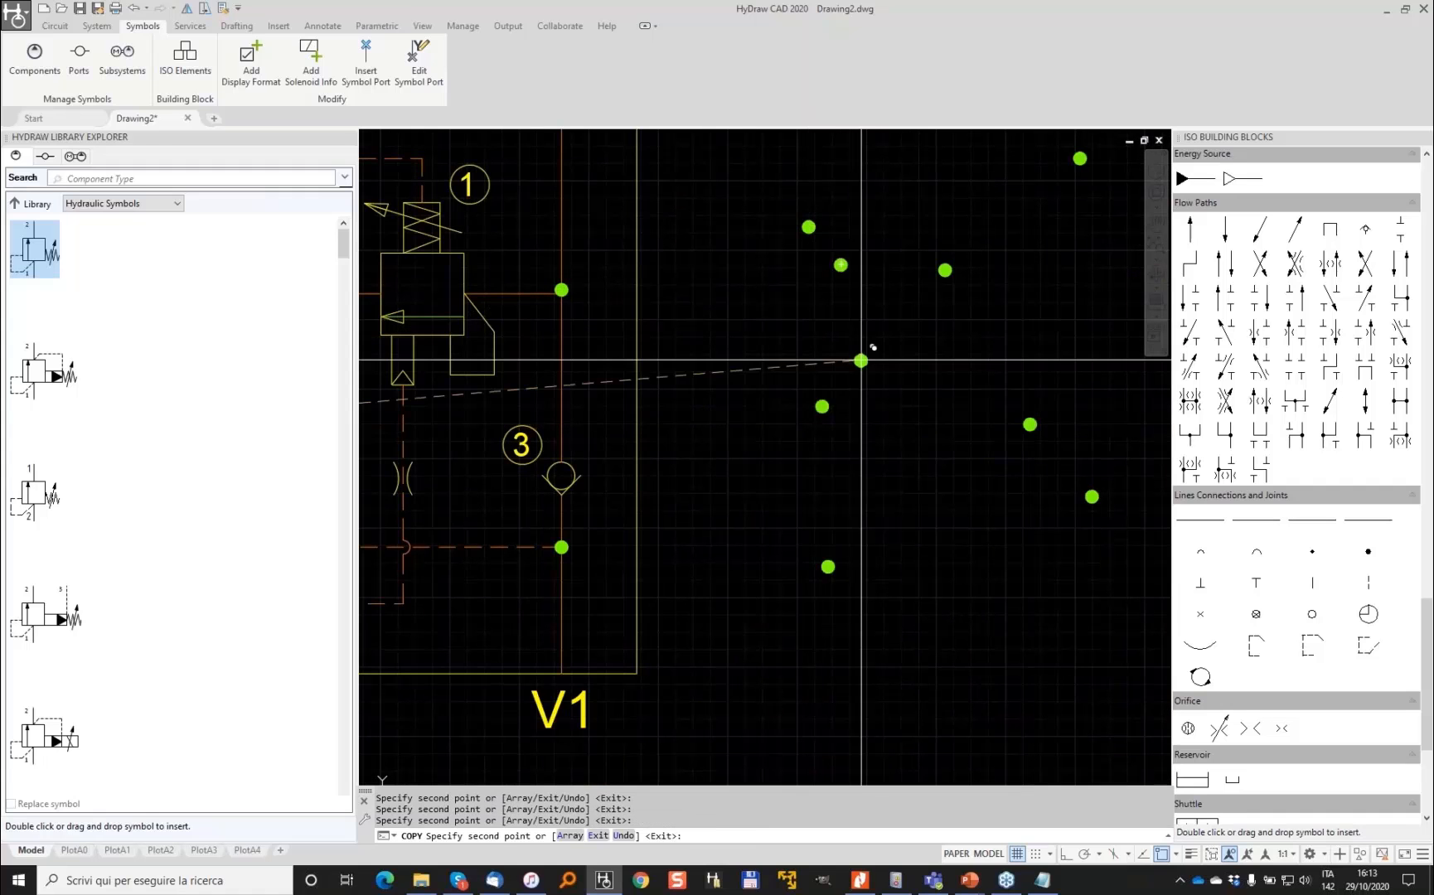
{"action": "key", "text": "Escape"}
Move the copied dot on the C1 line exactly onto the intersection with the valve 1 line
{"action": "left_click", "coordinate": [535, 256]}
{"action": "left_click", "coordinate": [579, 308]}
{"action": "scroll", "coordinate": [546, 286], "scroll_direction": "up", "scroll_amount": 4}
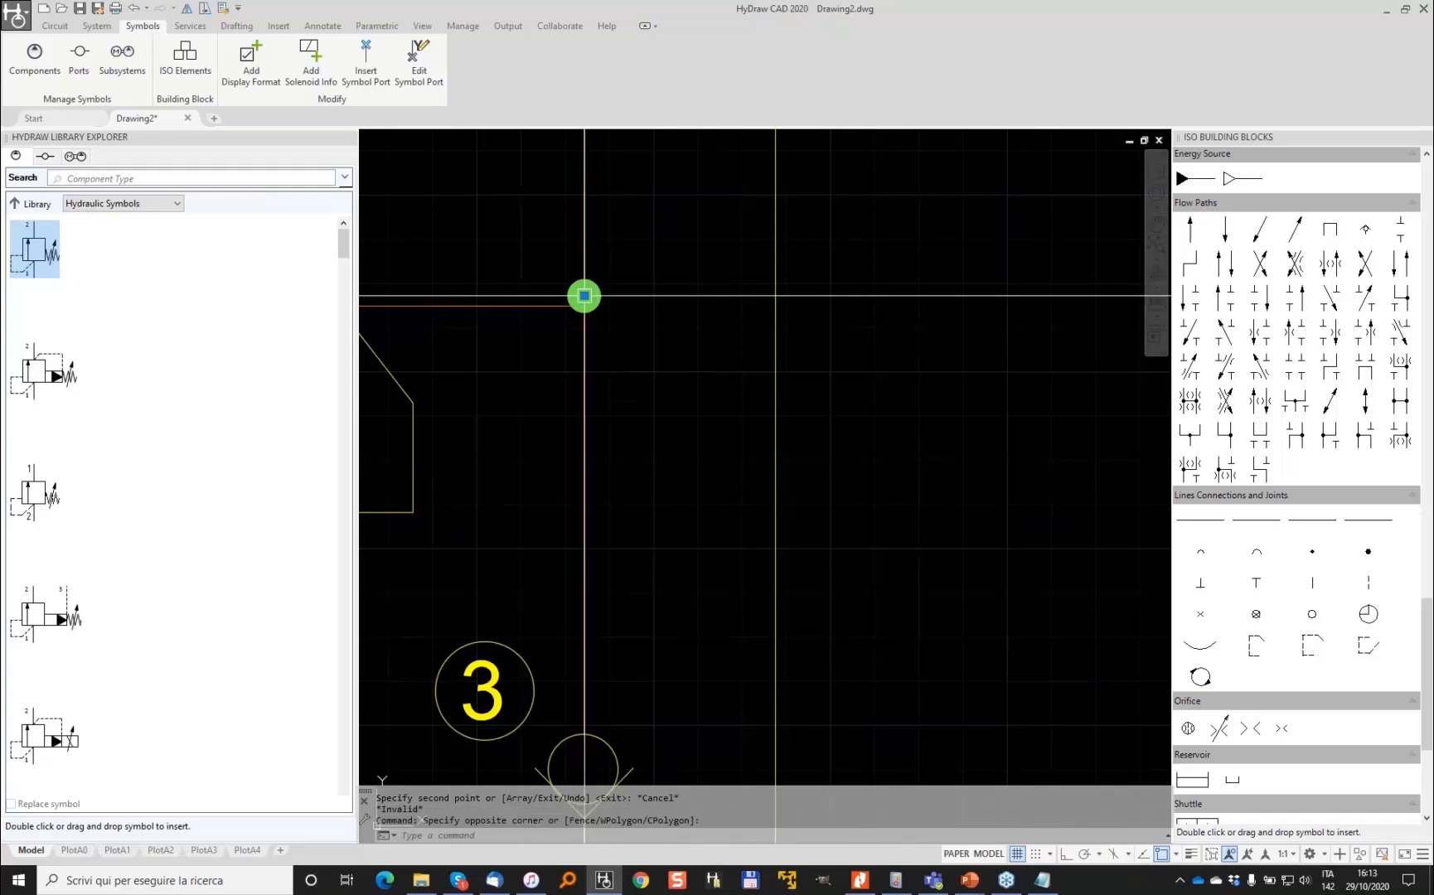
{"action": "left_click", "coordinate": [584, 295]}
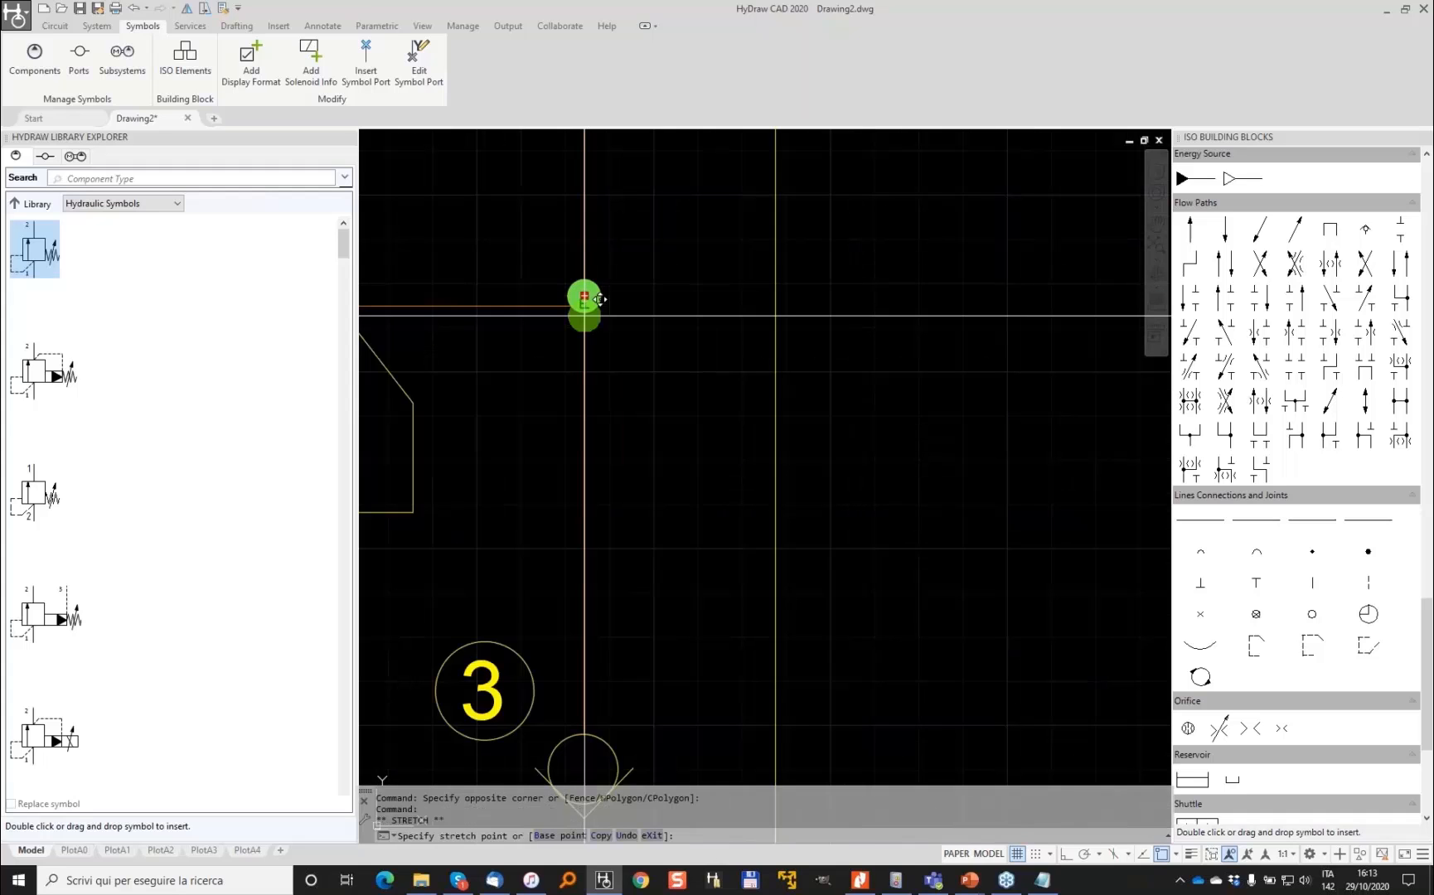
{"action": "left_click", "coordinate": [584, 306]}
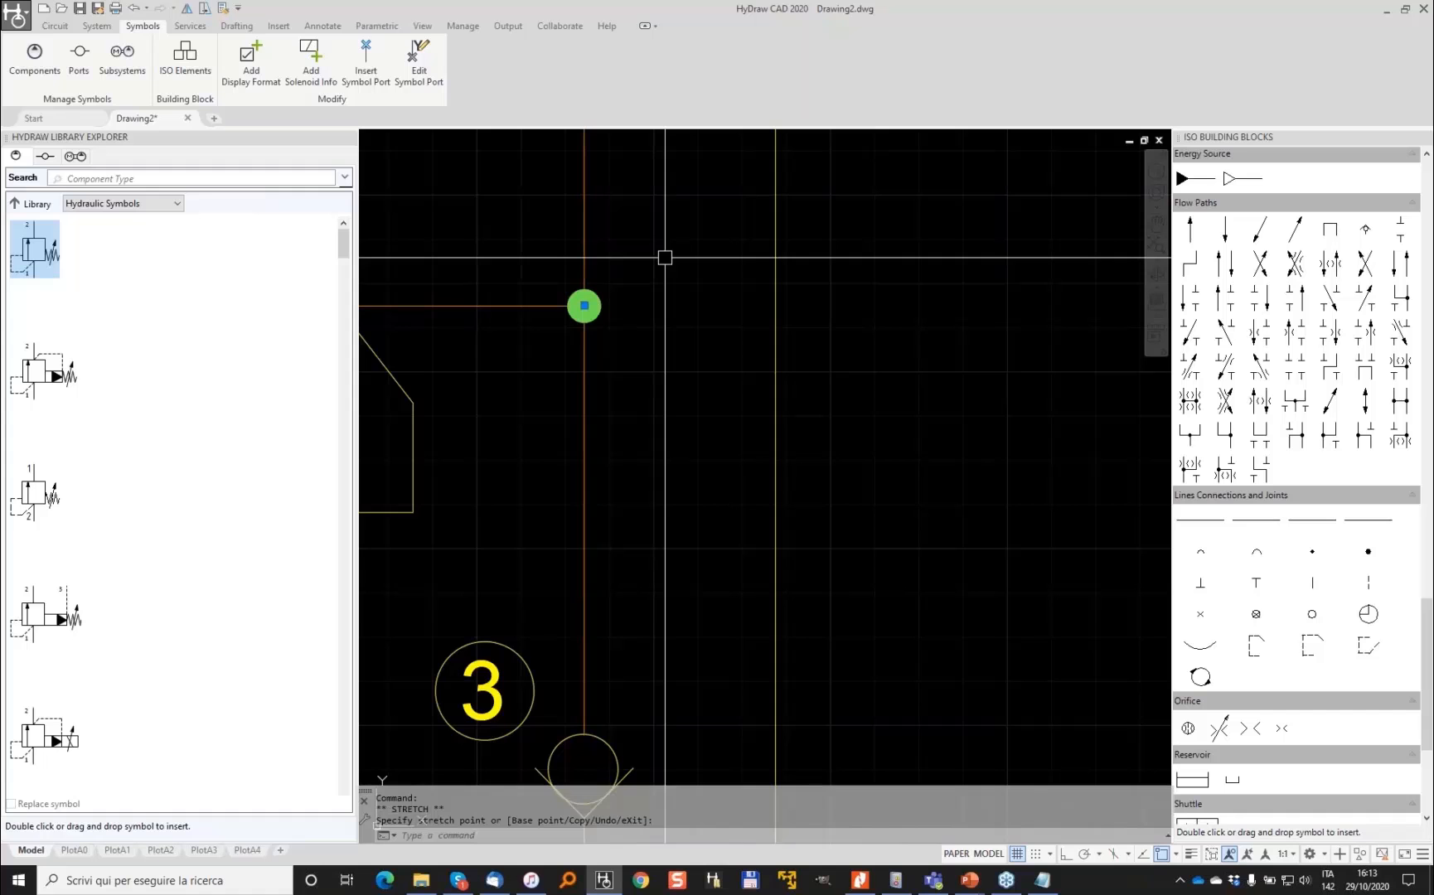
{"action": "key", "text": "Escape"}
Delete the imported circles at ports C2 and C1 on the upper edge of the enclosure
{"action": "scroll", "coordinate": [777, 368], "scroll_direction": "down", "scroll_amount": 4}
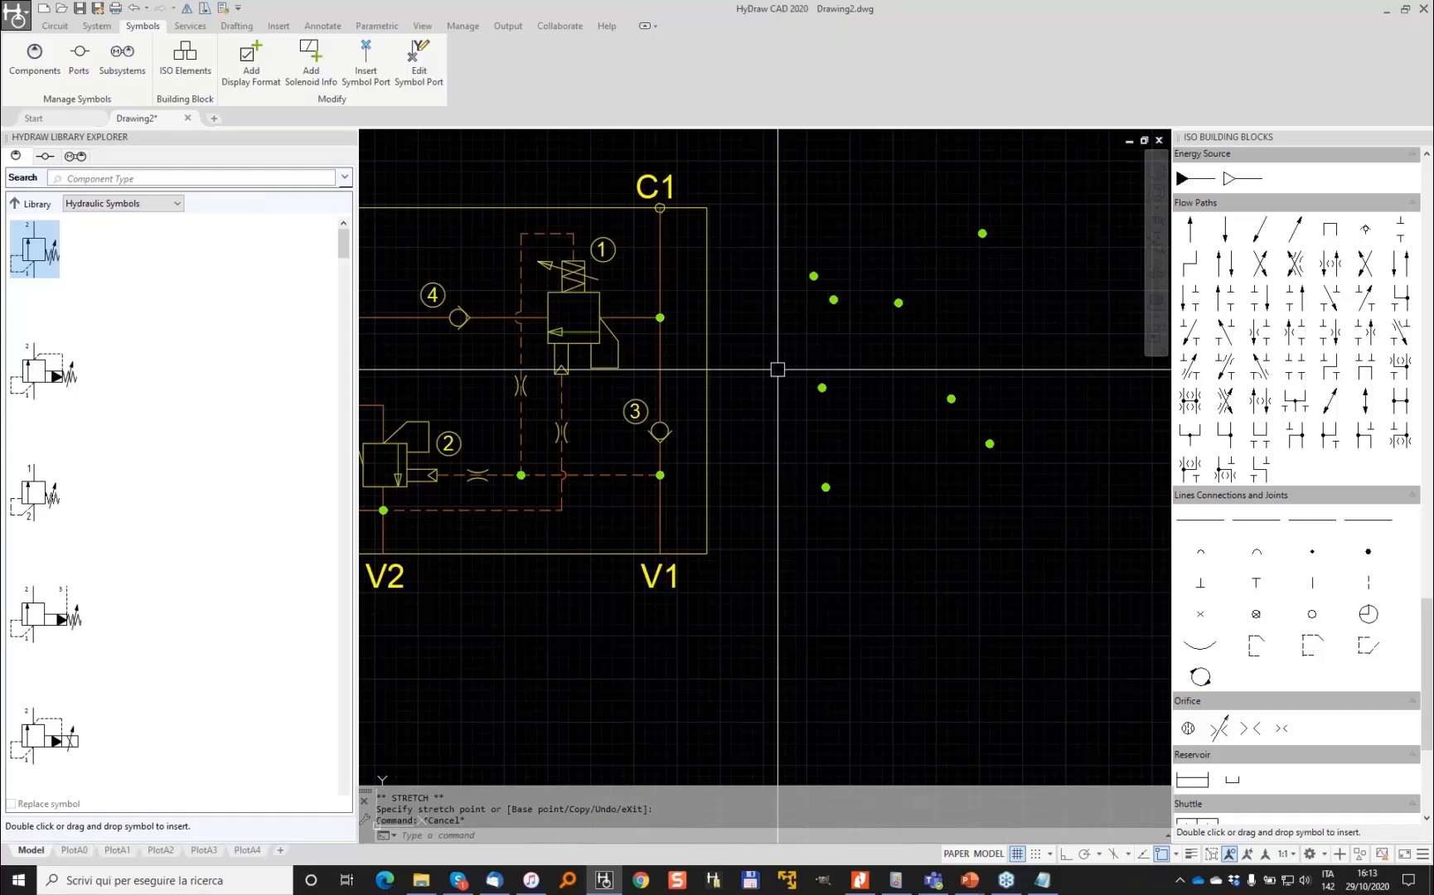
{"action": "middle_click_drag", "start_coordinate": [777, 370], "coordinate": [1116, 575]}
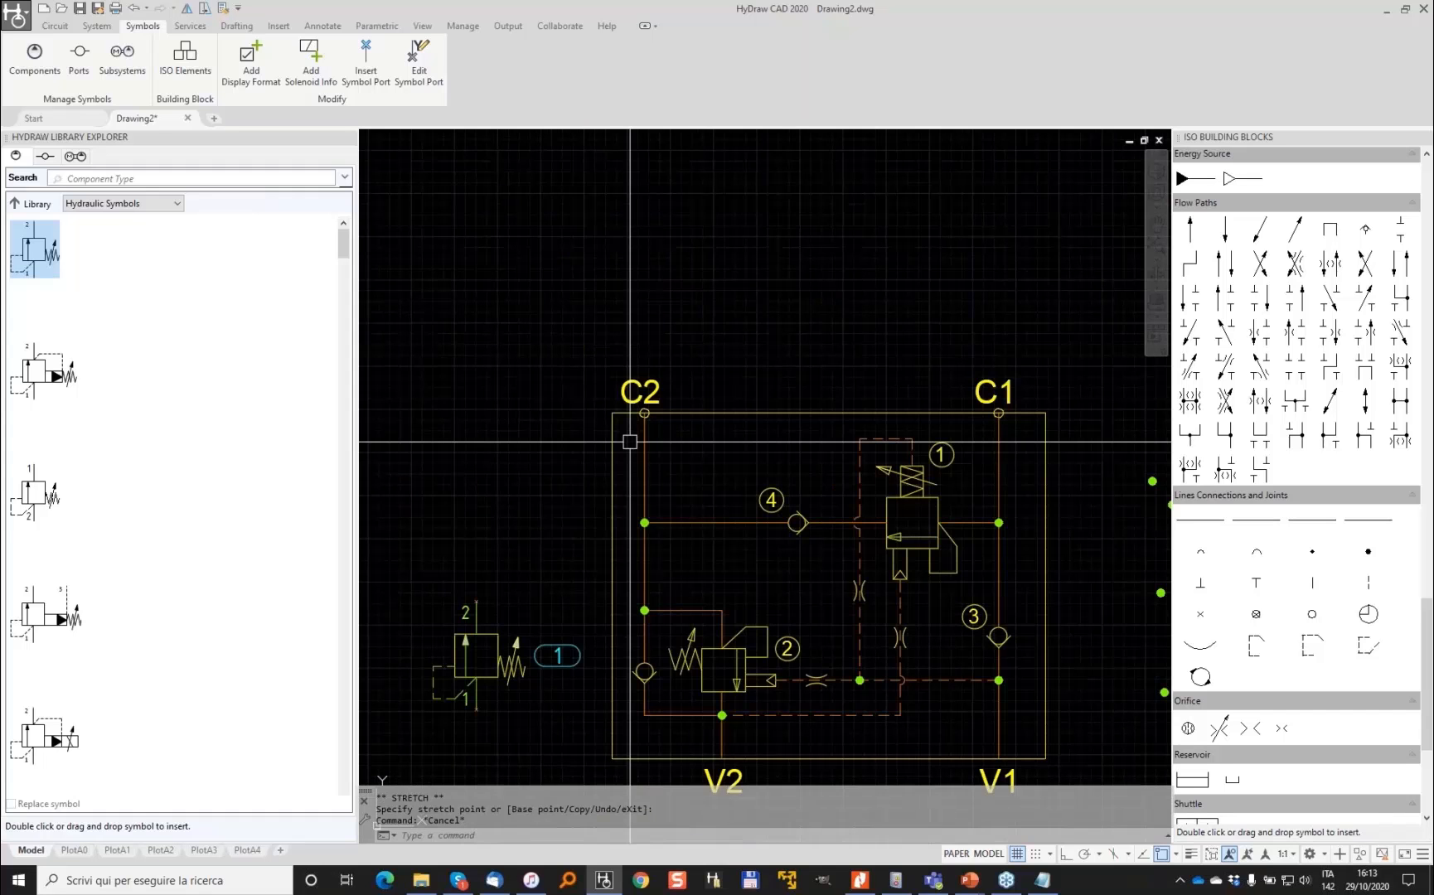
{"action": "middle_click_drag", "start_coordinate": [671, 418], "coordinate": [515, 263]}
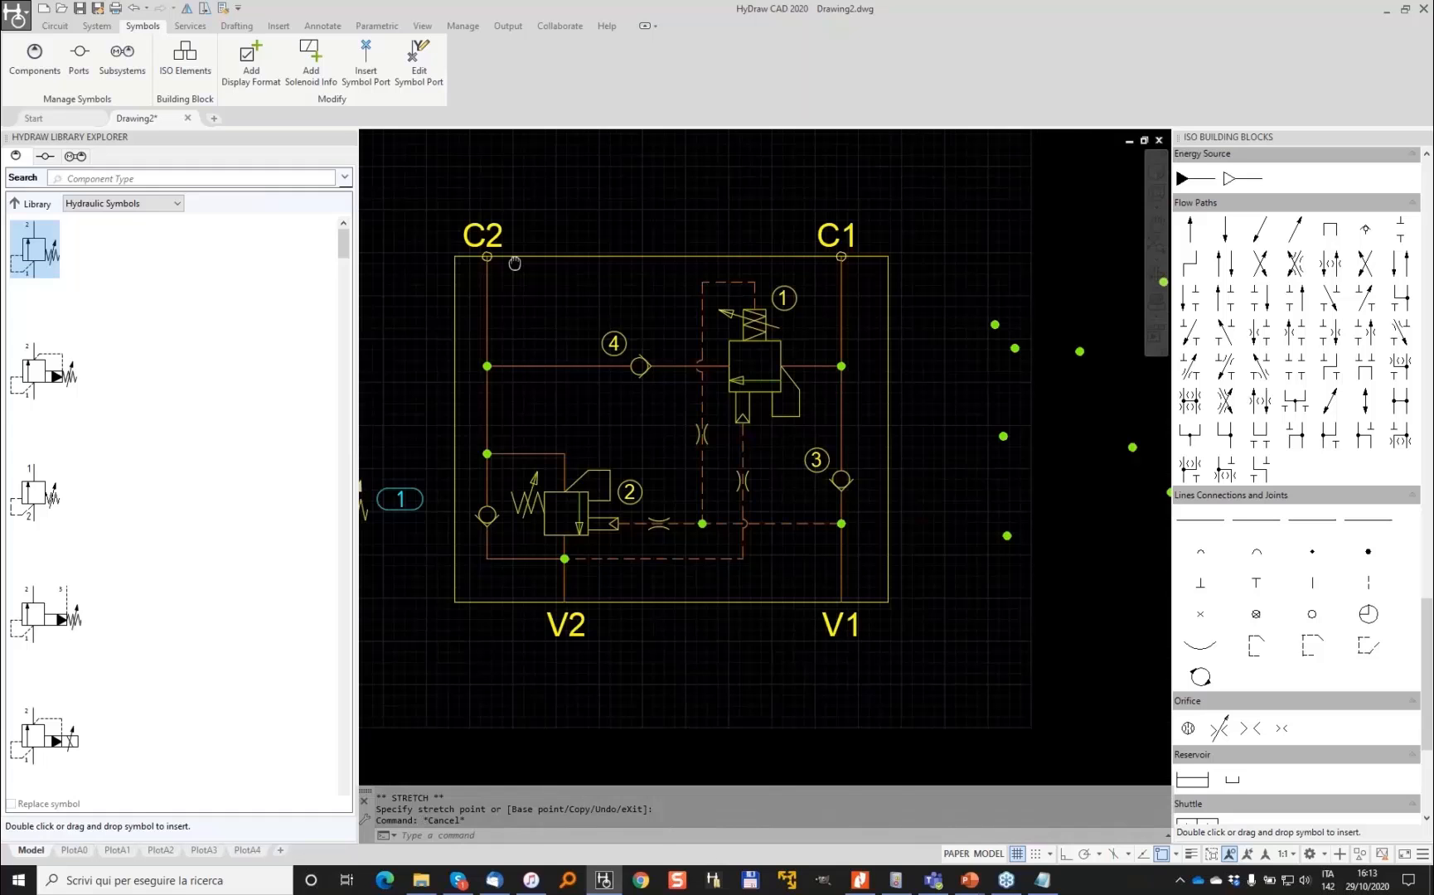
{"action": "left_click", "coordinate": [437, 242]}
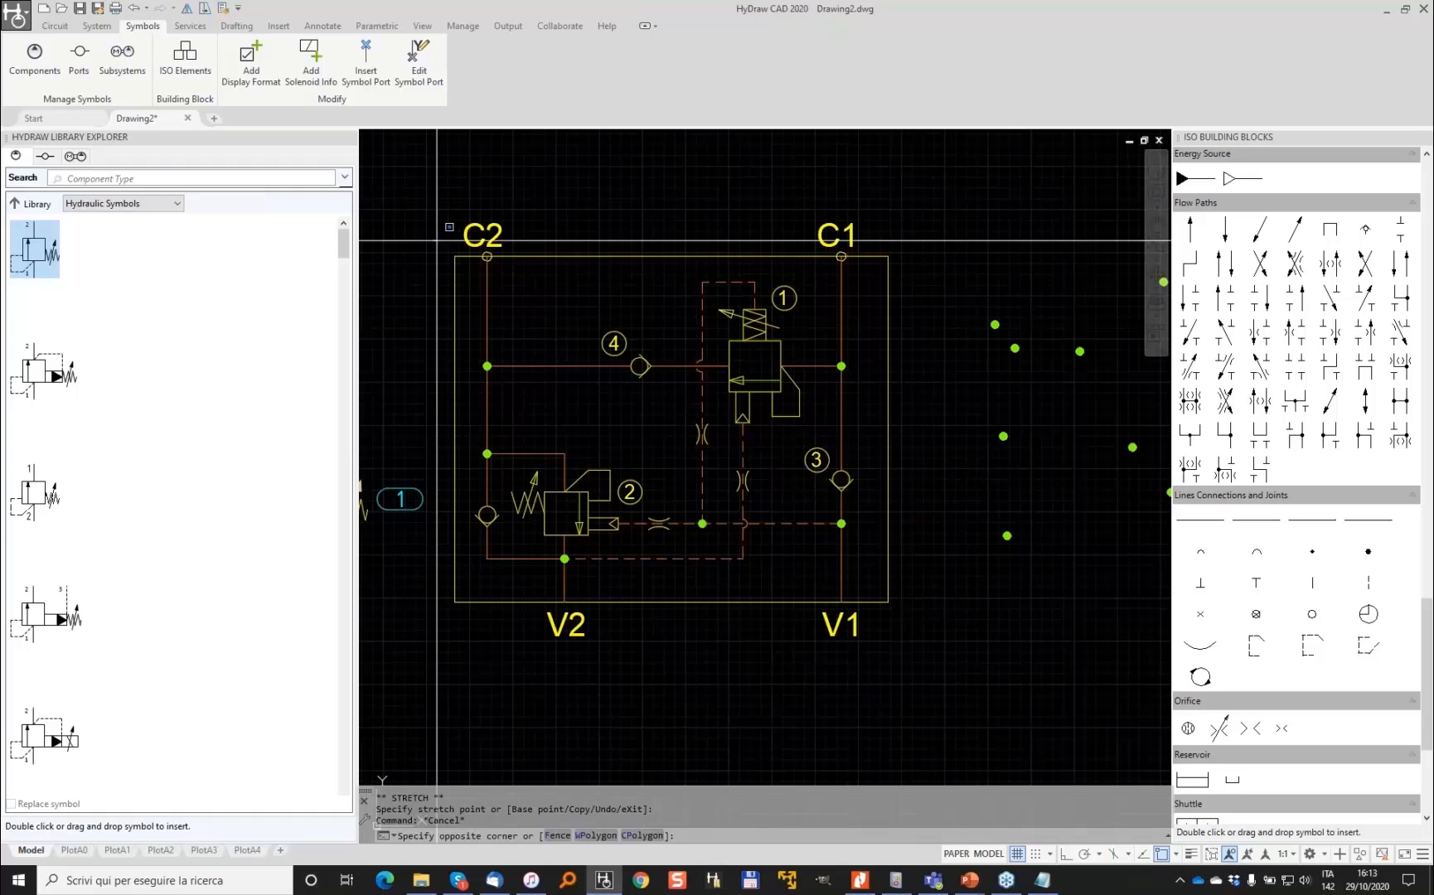
{"action": "left_click", "coordinate": [979, 289]}
{"action": "key", "text": "Delete"}
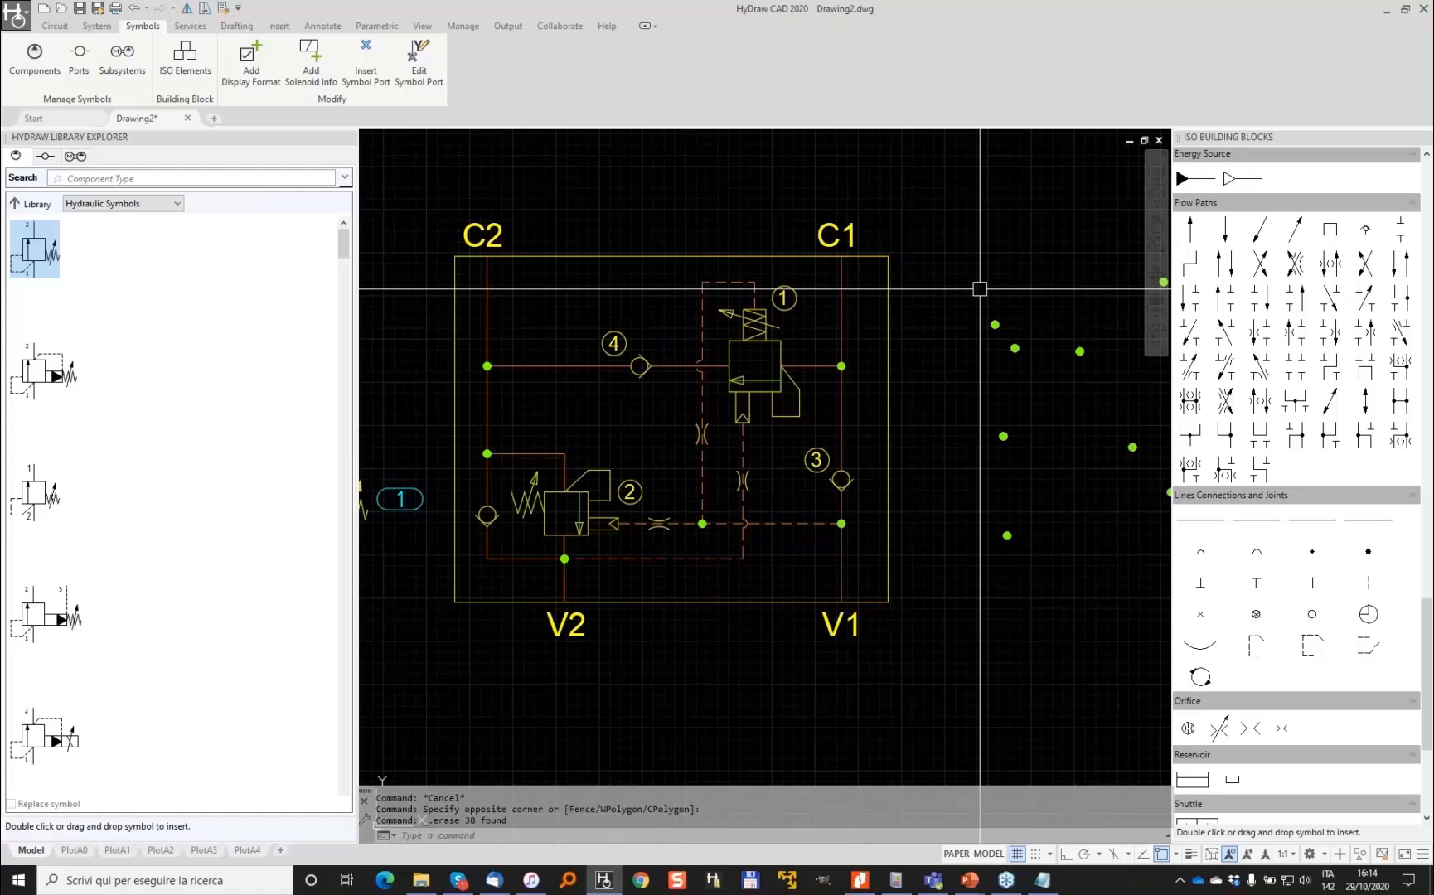
Examine the port markers and port numbers 1 and 2 on the library valve symbol beside the circuit
{"action": "middle_click_drag", "start_coordinate": [579, 356], "coordinate": [552, 311]}
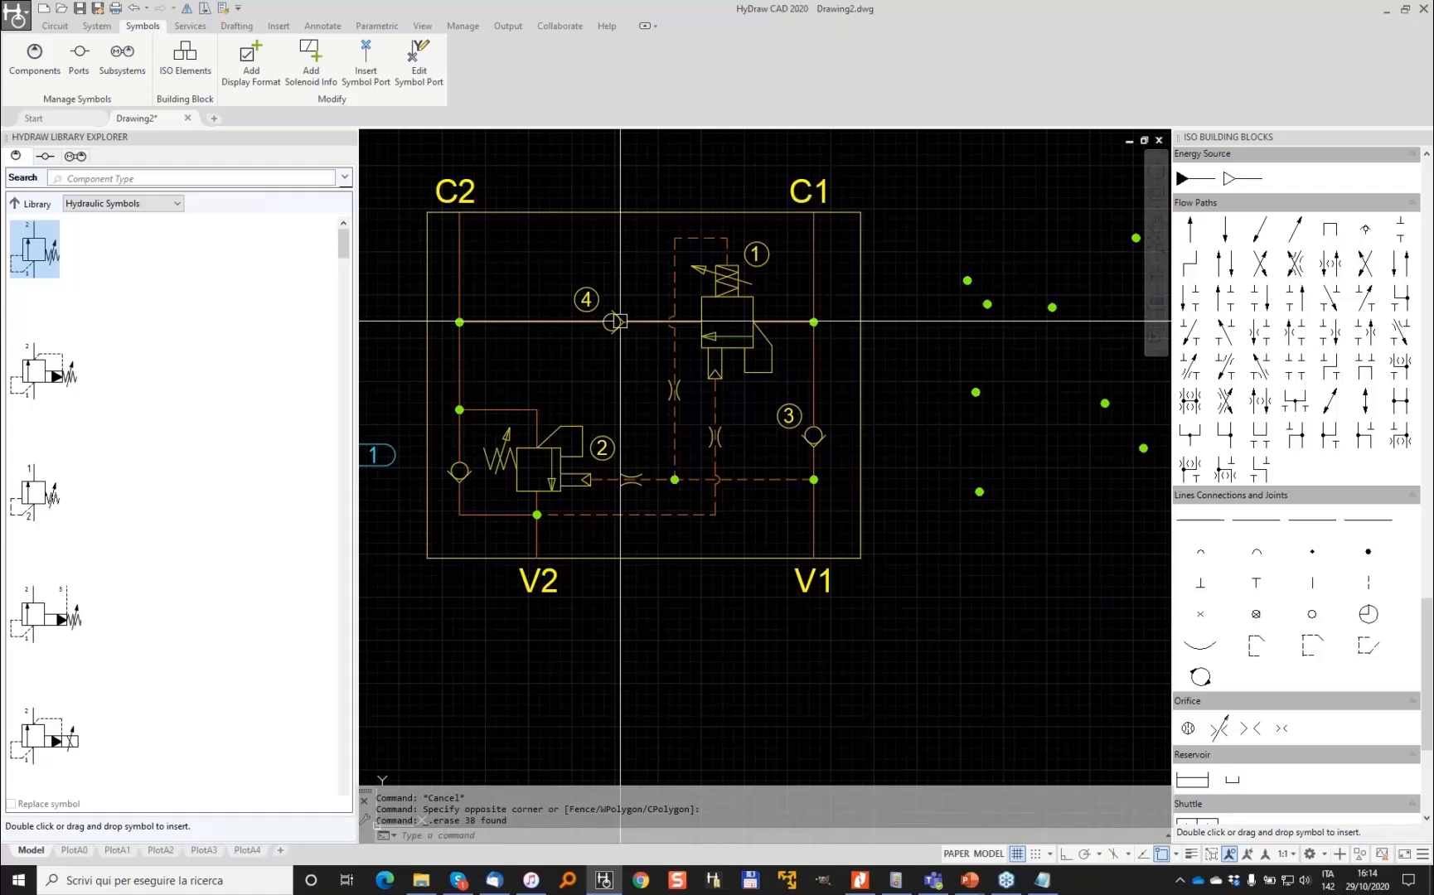
{"action": "scroll", "coordinate": [620, 321], "scroll_direction": "down", "scroll_amount": 4}
{"action": "scroll", "coordinate": [650, 643], "scroll_direction": "up", "scroll_amount": 11}
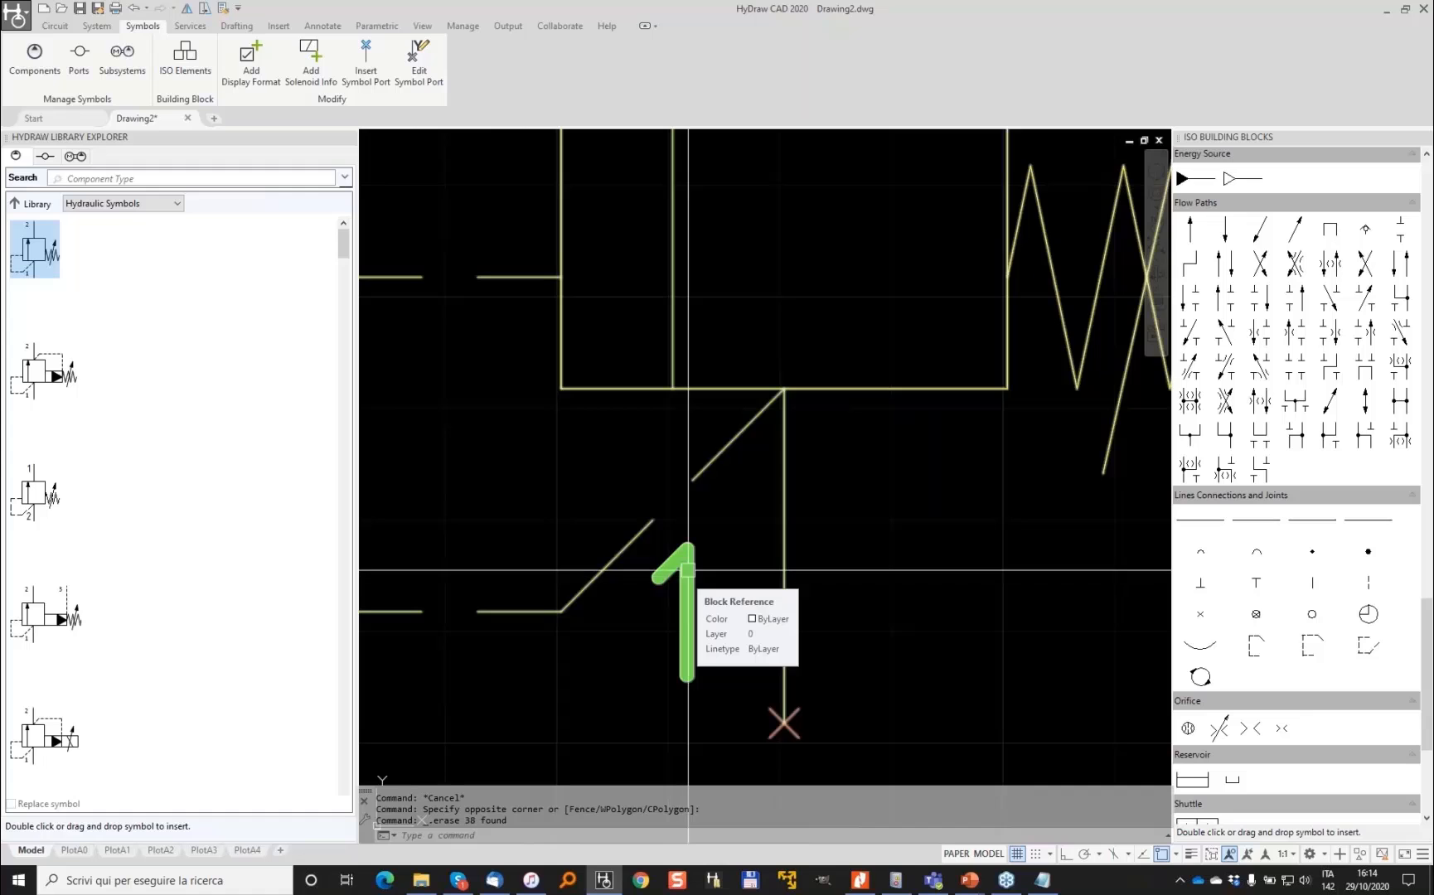
{"action": "scroll", "coordinate": [784, 481], "scroll_direction": "down", "scroll_amount": 2}
{"action": "middle_click_drag", "start_coordinate": [785, 356], "coordinate": [667, 684]}
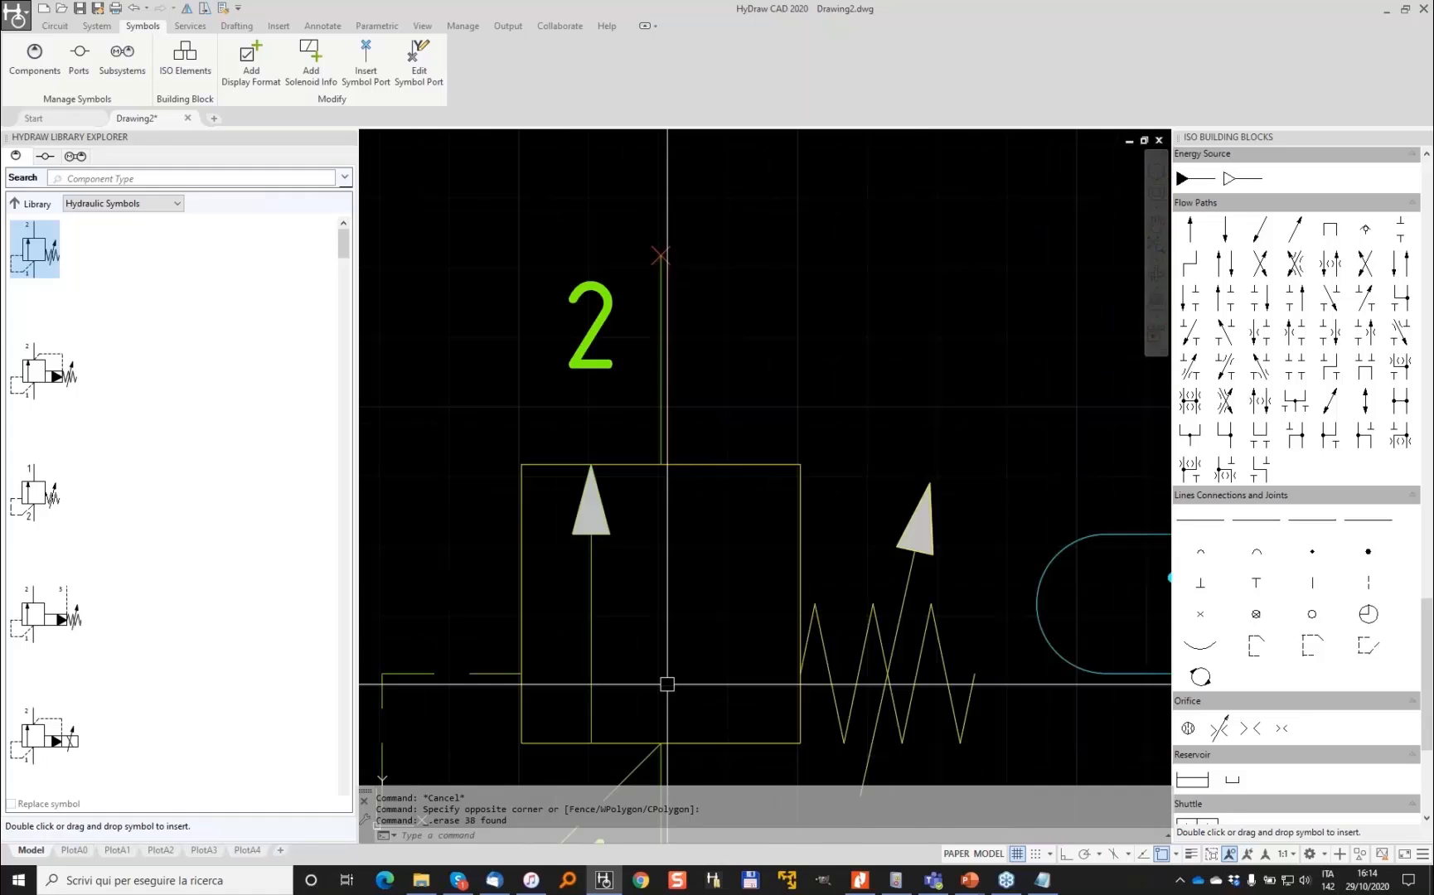
{"action": "scroll", "coordinate": [618, 318], "scroll_direction": "down", "scroll_amount": 7}
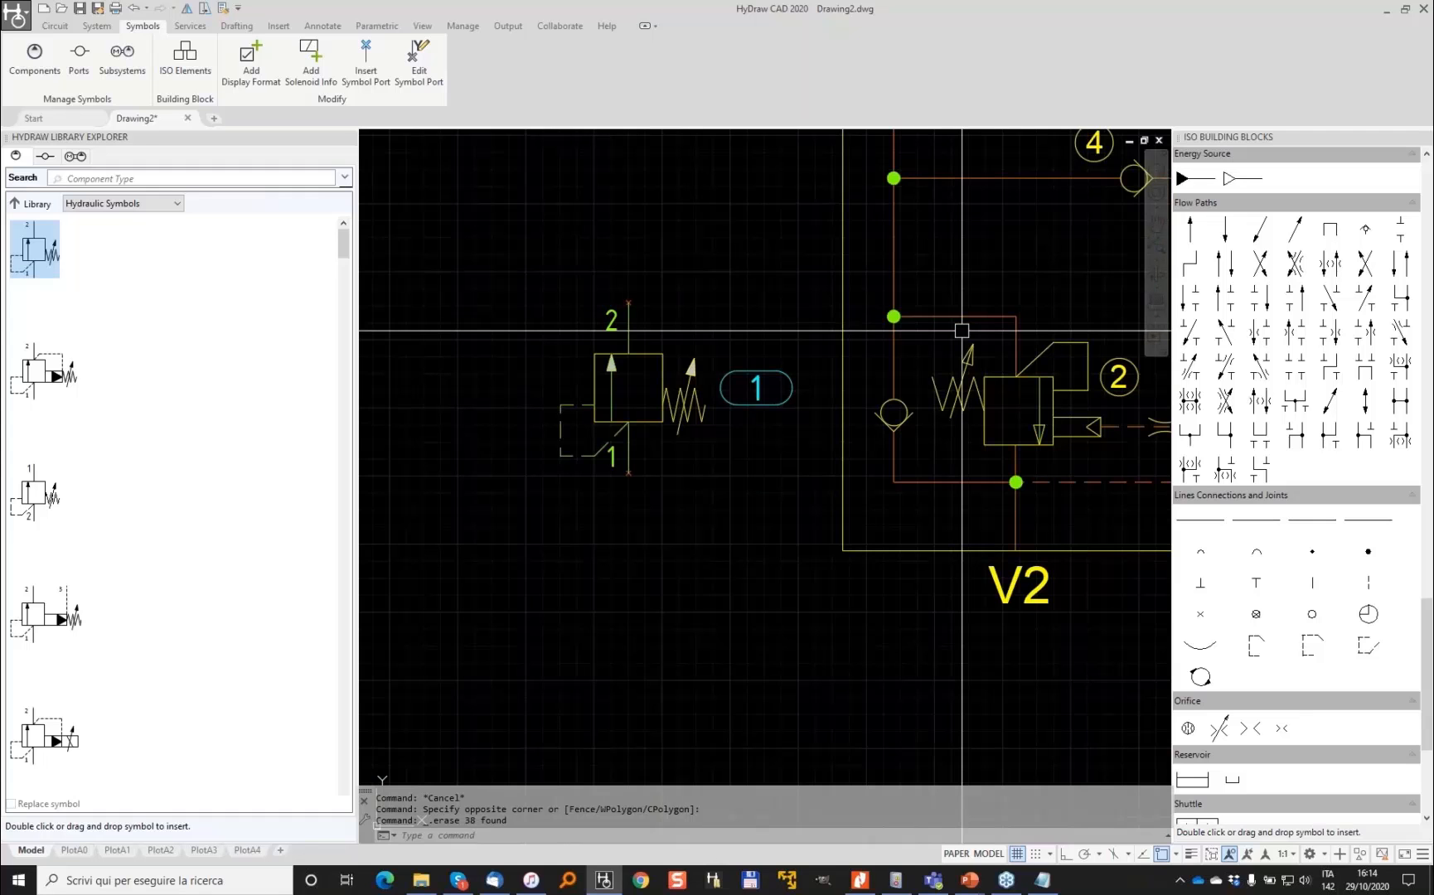
{"action": "scroll", "coordinate": [961, 330], "scroll_direction": "down", "scroll_amount": 2}
{"action": "mouse_move", "coordinate": [961, 331]}
{"action": "middle_mouse_down"}
{"action": "mouse_move", "coordinate": [566, 421]}
{"action": "mouse_move", "coordinate": [648, 428]}
{"action": "middle_mouse_up"}
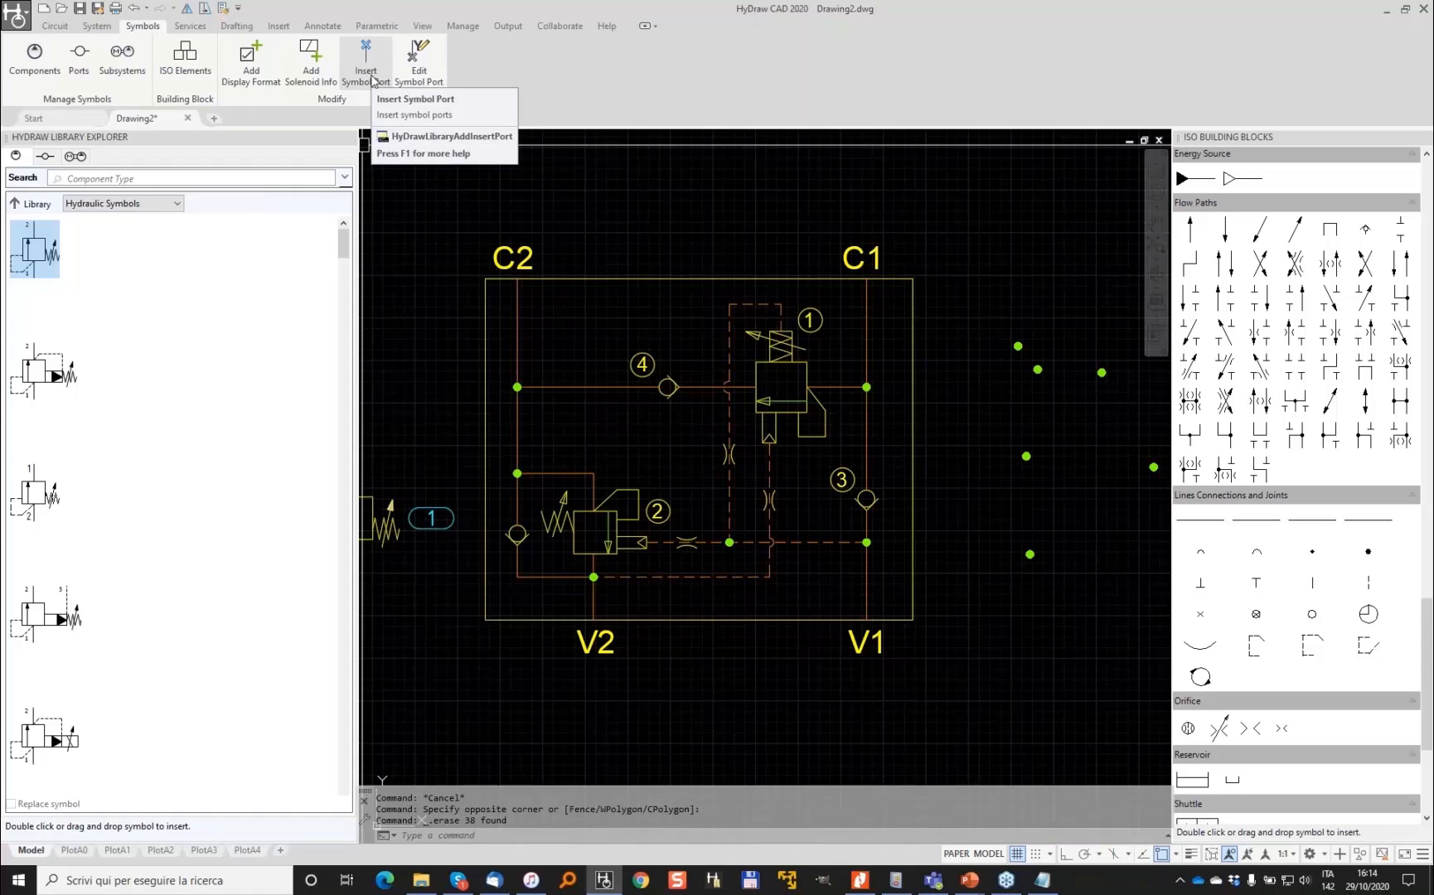
Insert a symbol port named C2, without another name, where the C2 line meets the enclosure's upper edge
{"action": "left_click", "coordinate": [372, 81]}
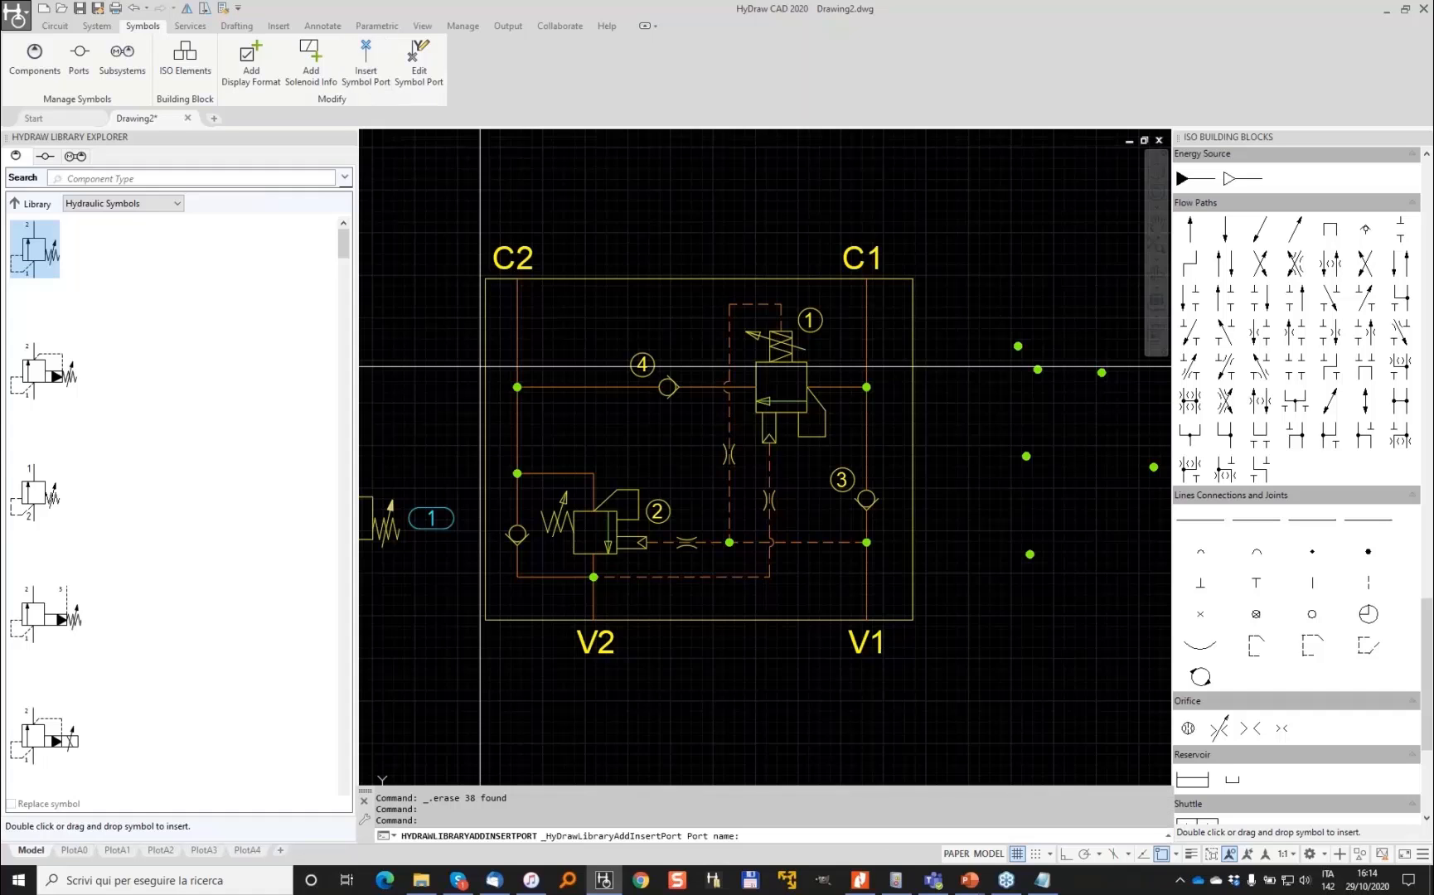
{"action": "type", "text": "C2"}
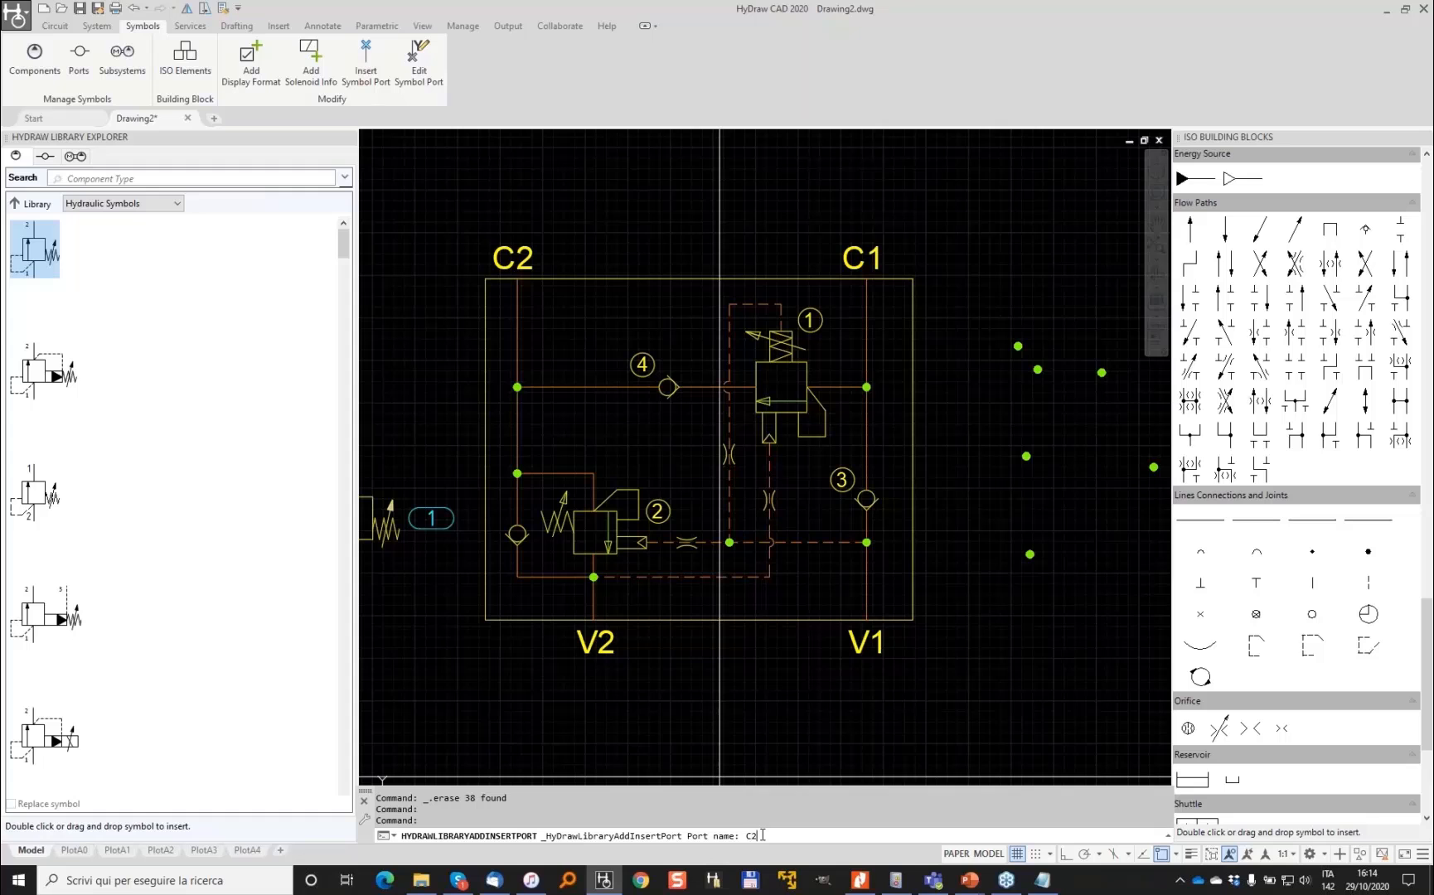
{"action": "key", "text": "Return"}
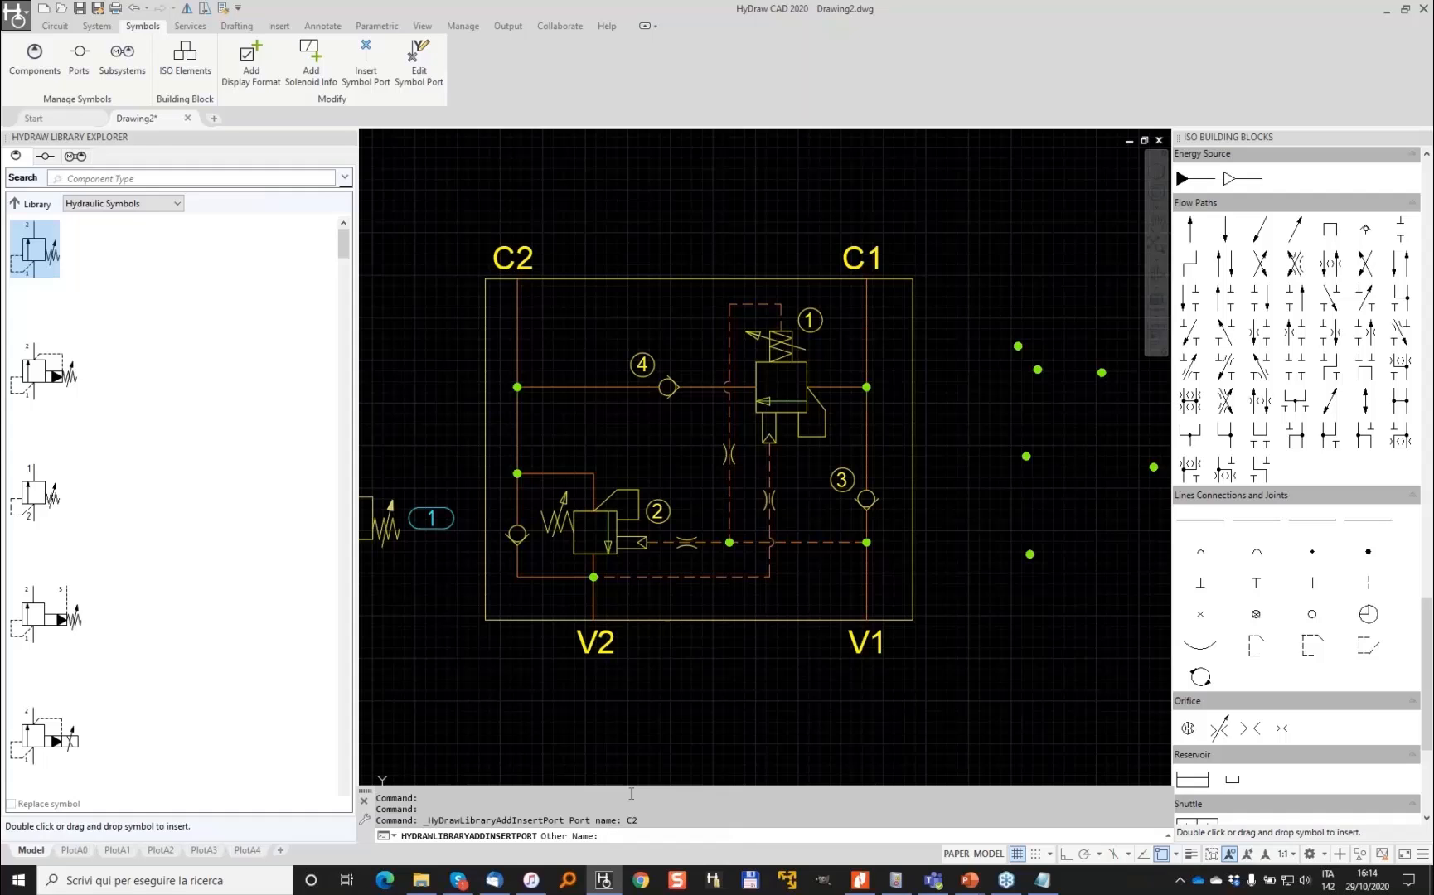
{"action": "key", "text": "Return"}
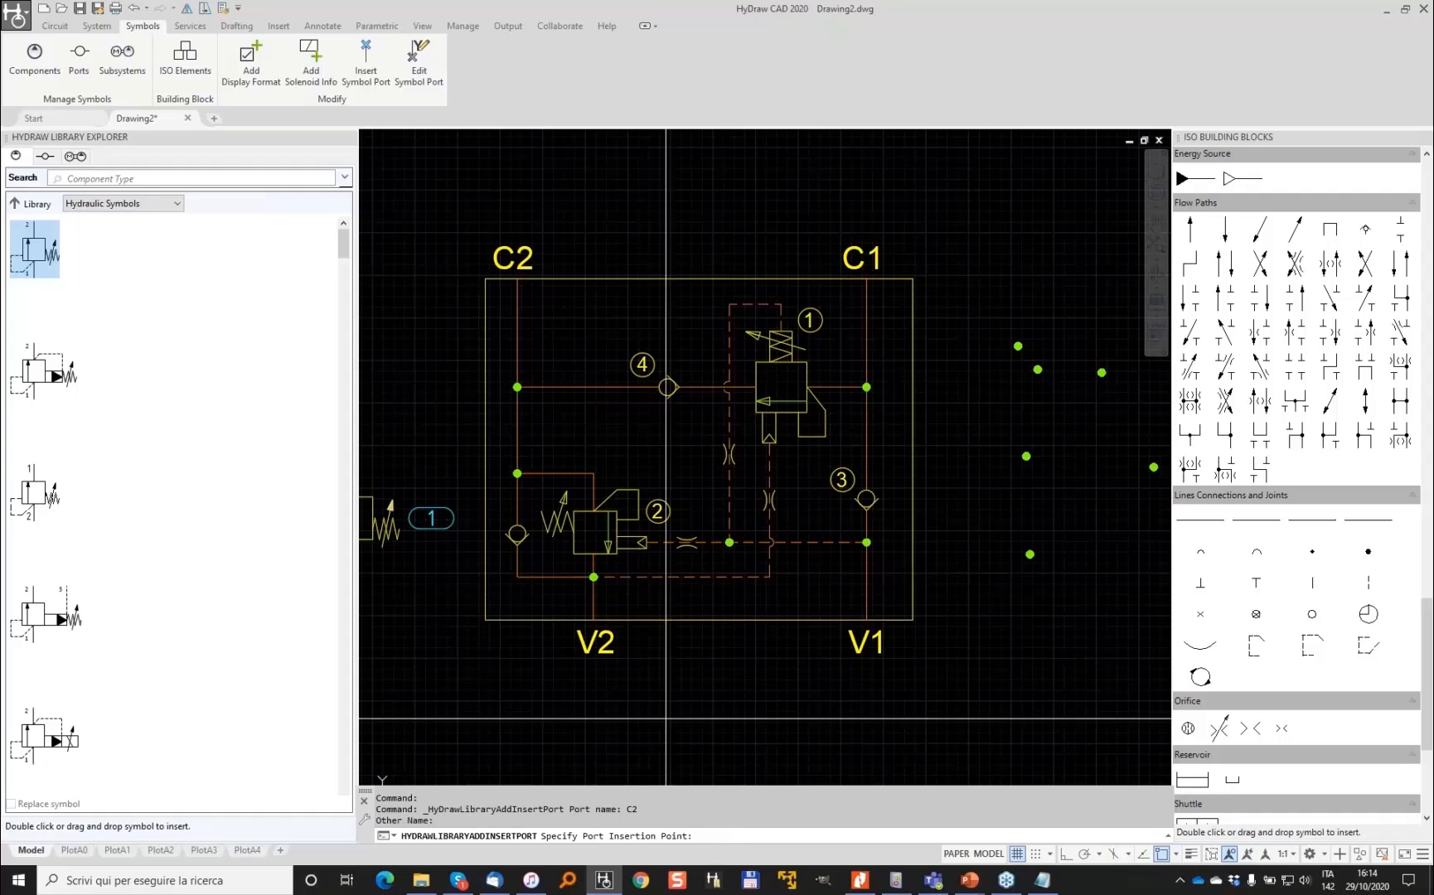
{"action": "left_click", "coordinate": [521, 277]}
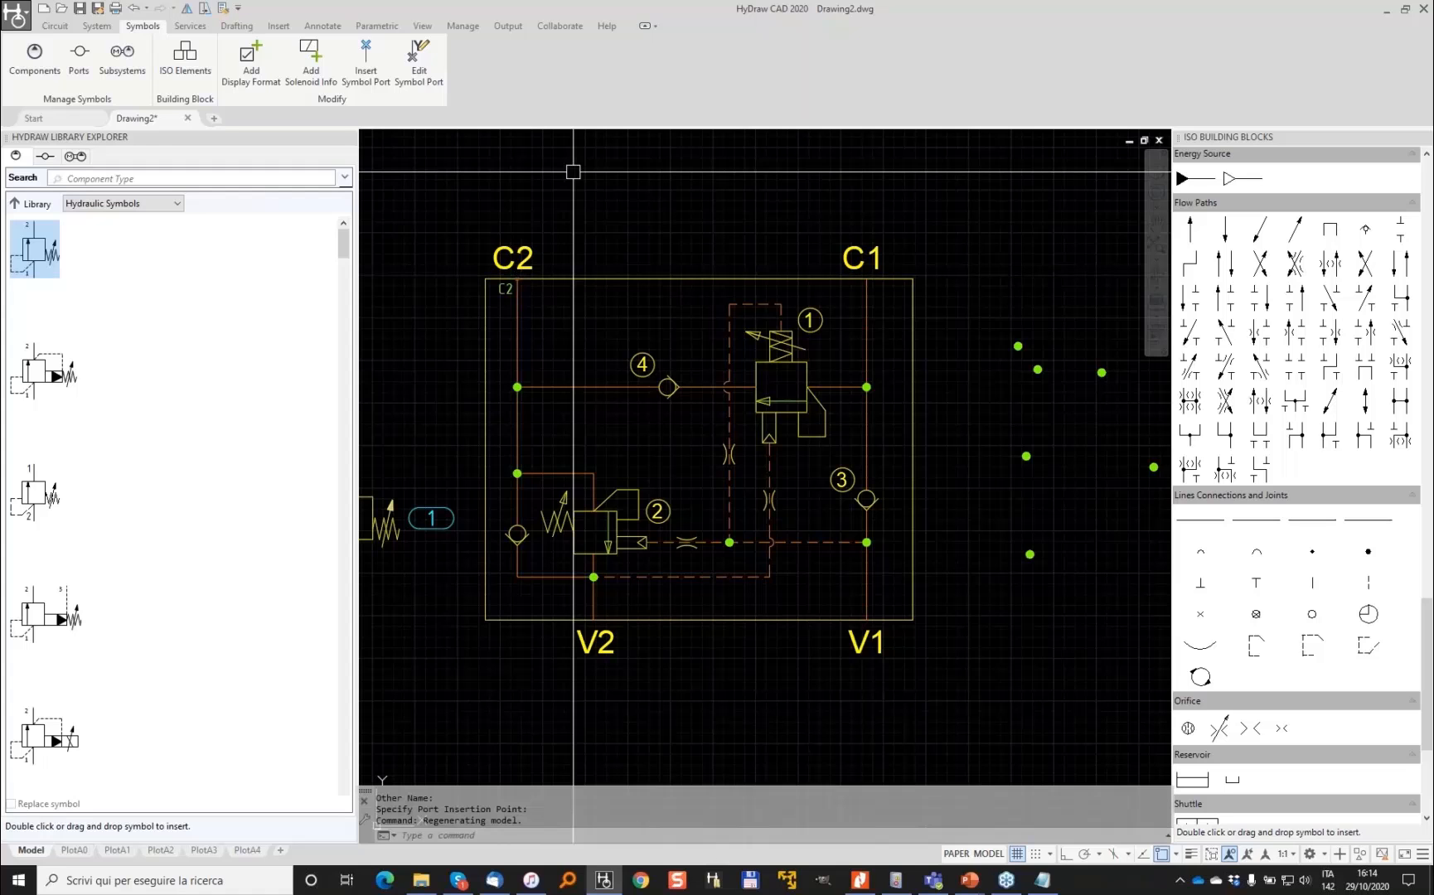
Insert a symbol port named C1, without another name, where the C1 line meets the enclosure's upper edge
{"action": "key", "text": "Return"}
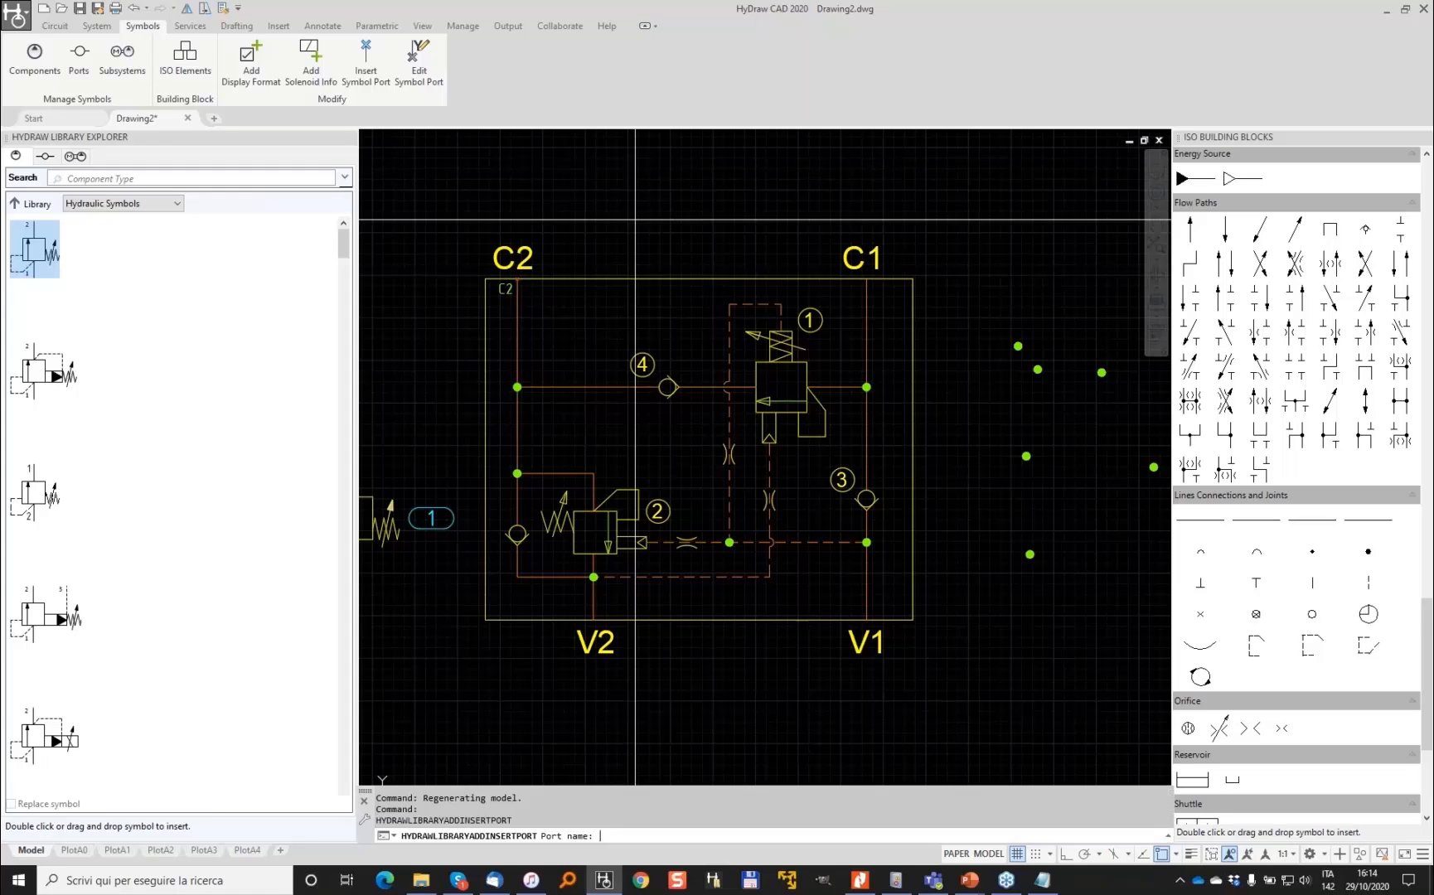
{"action": "type", "text": "C1"}
{"action": "key", "text": "Return"}
{"action": "key", "text": "Return"}
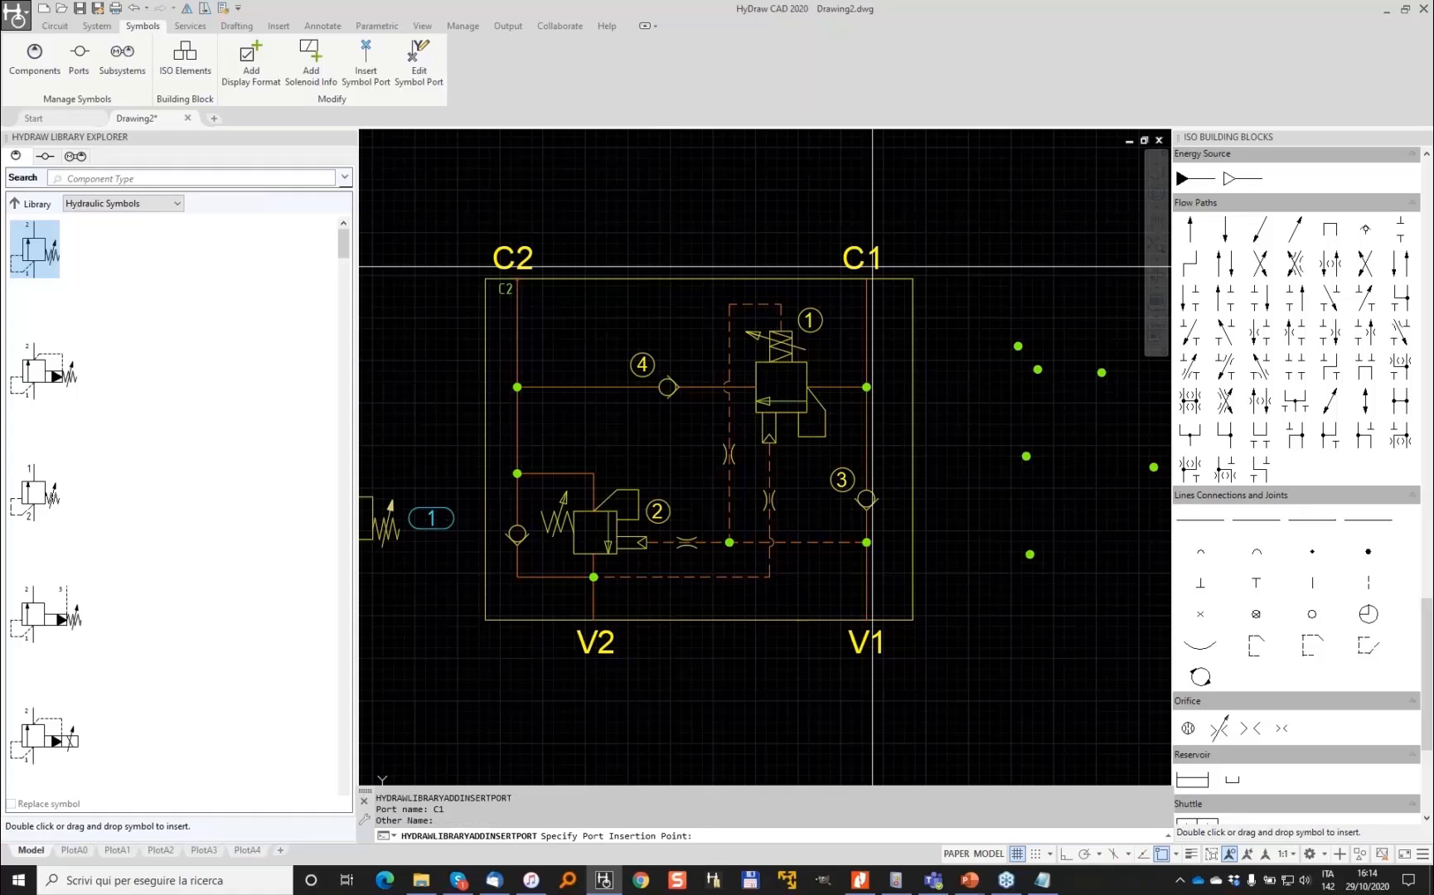
{"action": "left_click", "coordinate": [872, 266]}
Insert a symbol port named V2 where the V2 line meets the enclosure's lower edge
{"action": "key", "text": "Return"}
{"action": "key", "text": "Return"}
{"action": "left_click", "coordinate": [594, 618]}
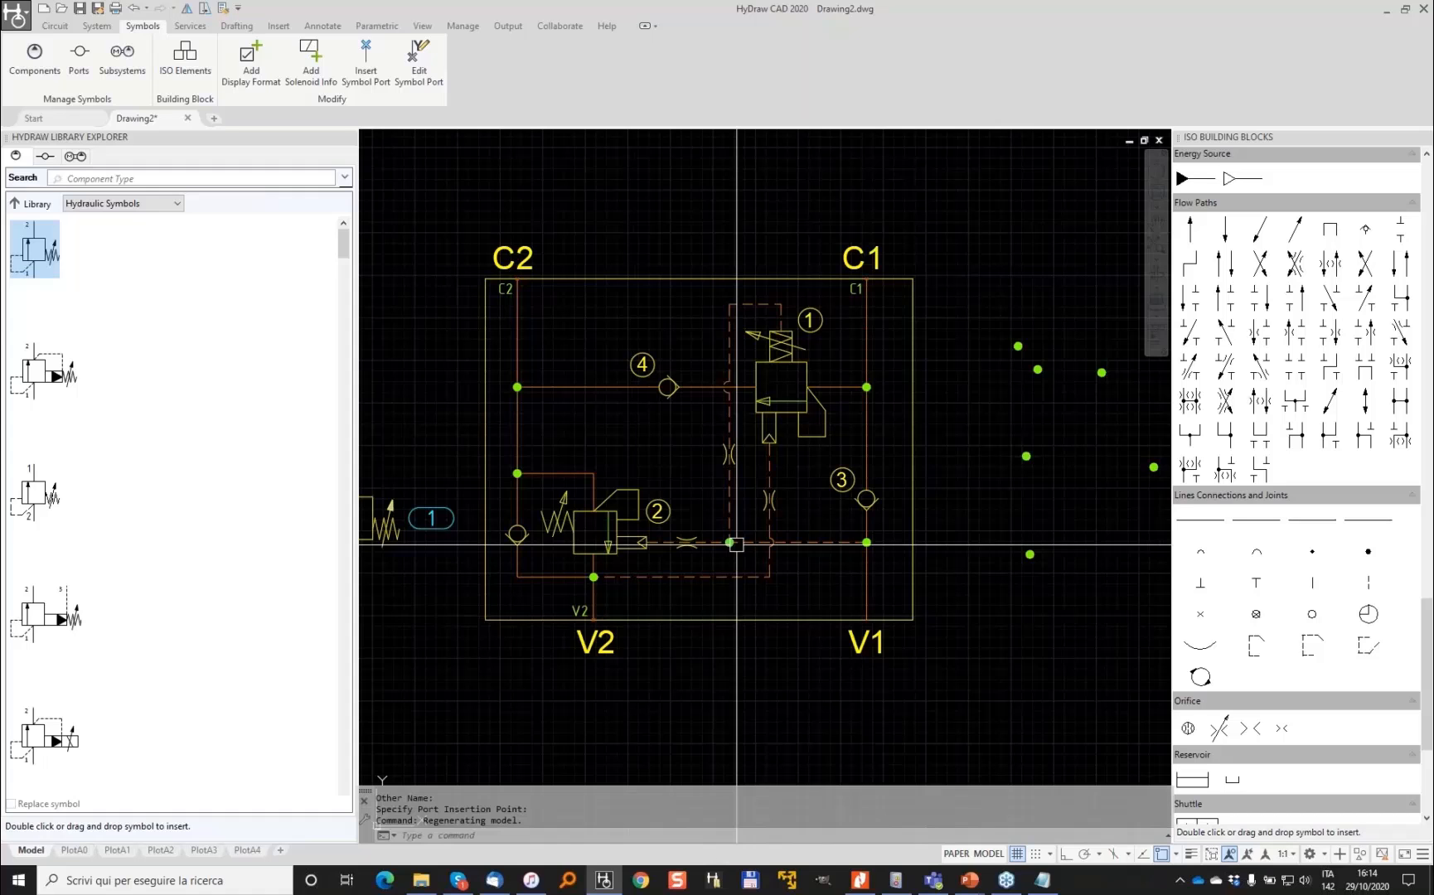
Insert a symbol port named V1, without another name, where the V1 line meets the enclosure's lower edge
{"action": "key", "text": "Return"}
{"action": "type", "text": "V1"}
{"action": "key", "text": "Return"}
{"action": "key", "text": "Return"}
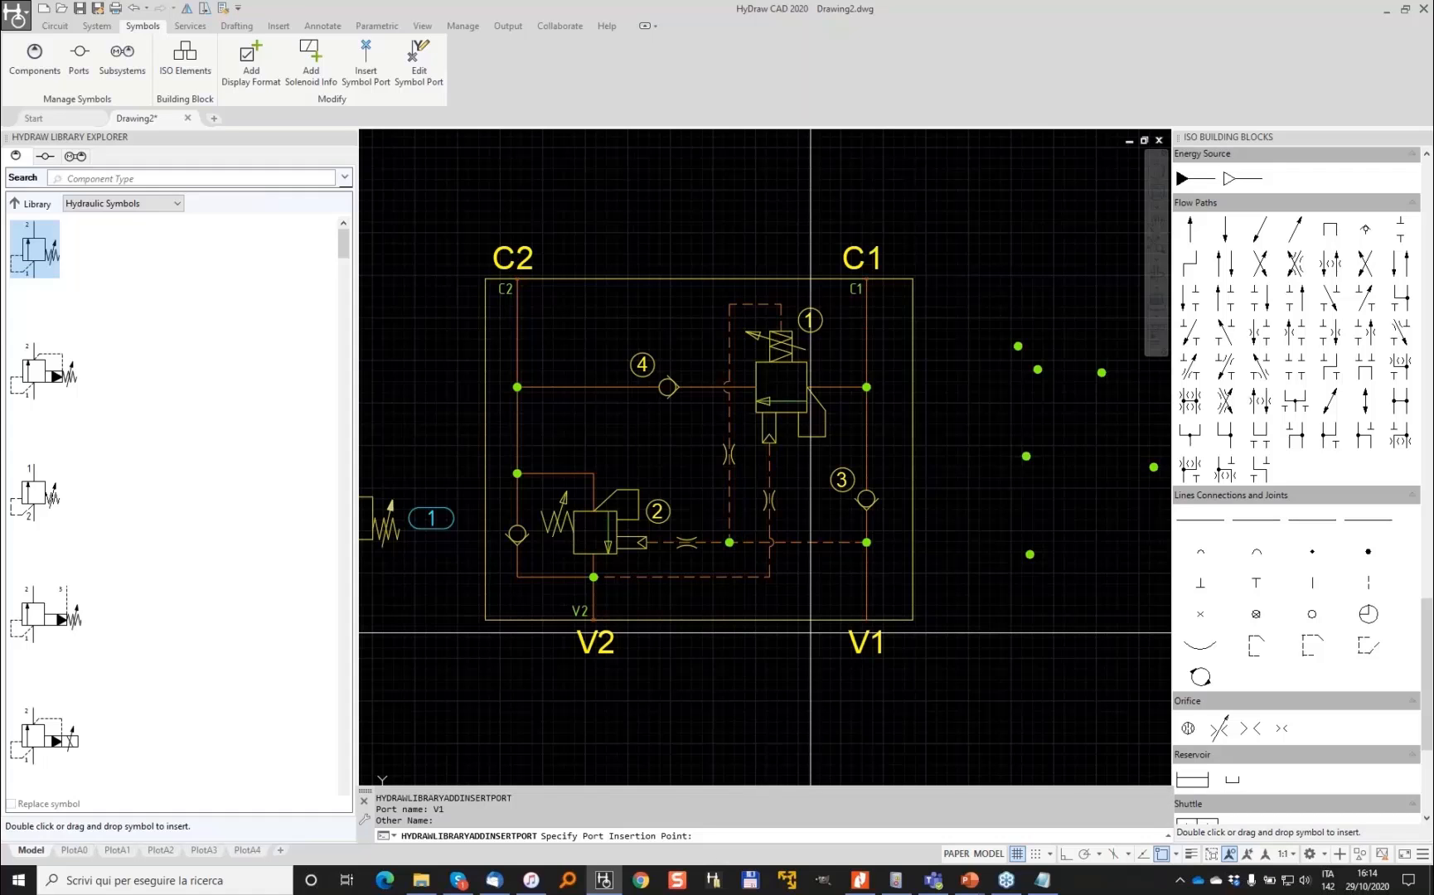
{"action": "left_click", "coordinate": [863, 624]}
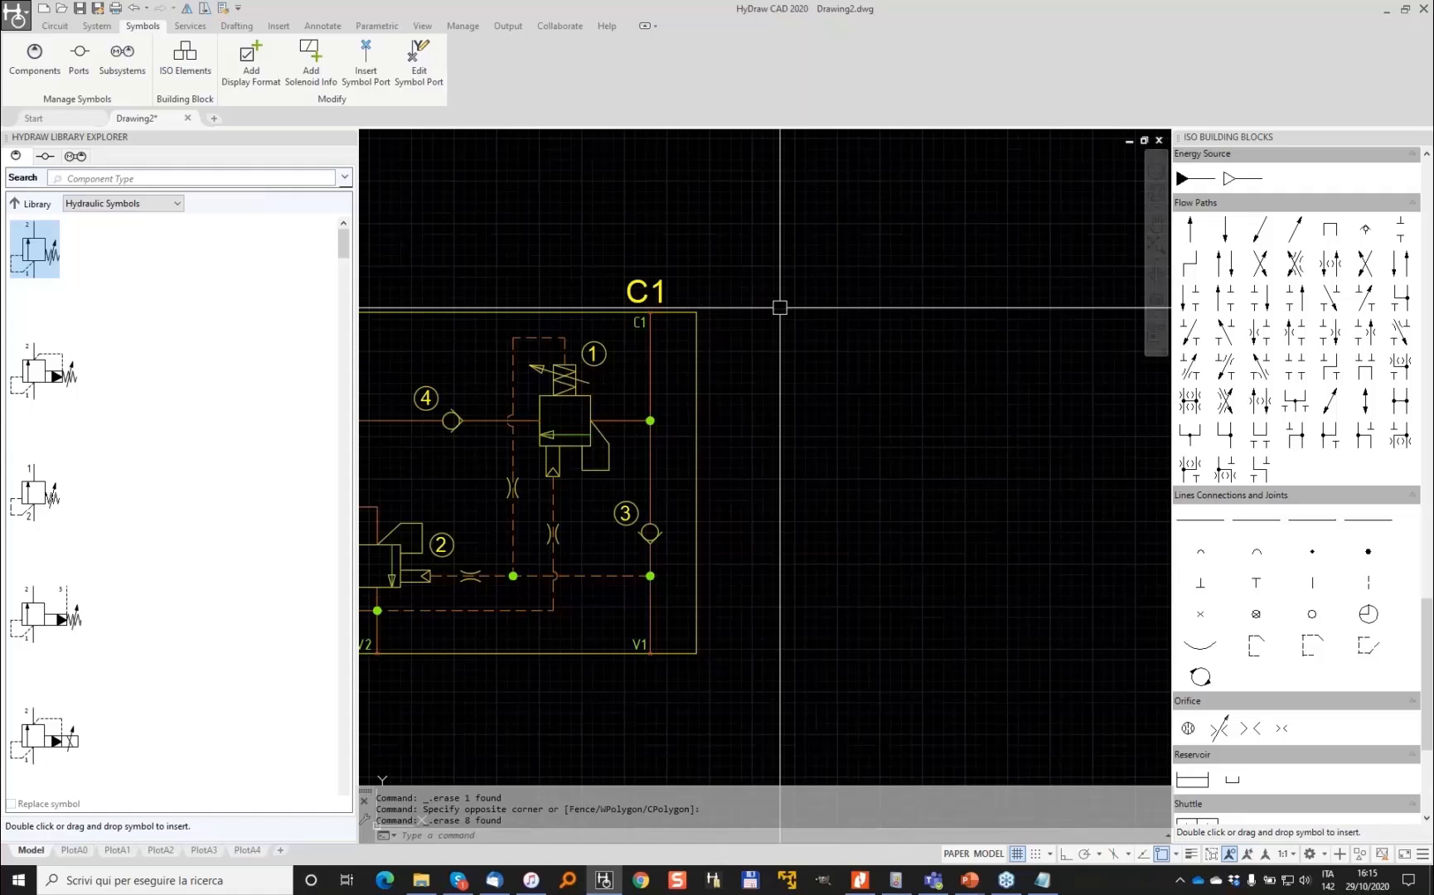
Erase the large C2 and C1 labels above the enclosure and the library valve symbol with its balloon beside the circuit
{"action": "scroll", "coordinate": [779, 307], "scroll_direction": "down", "scroll_amount": 2}
{"action": "left_click", "coordinate": [740, 280]}
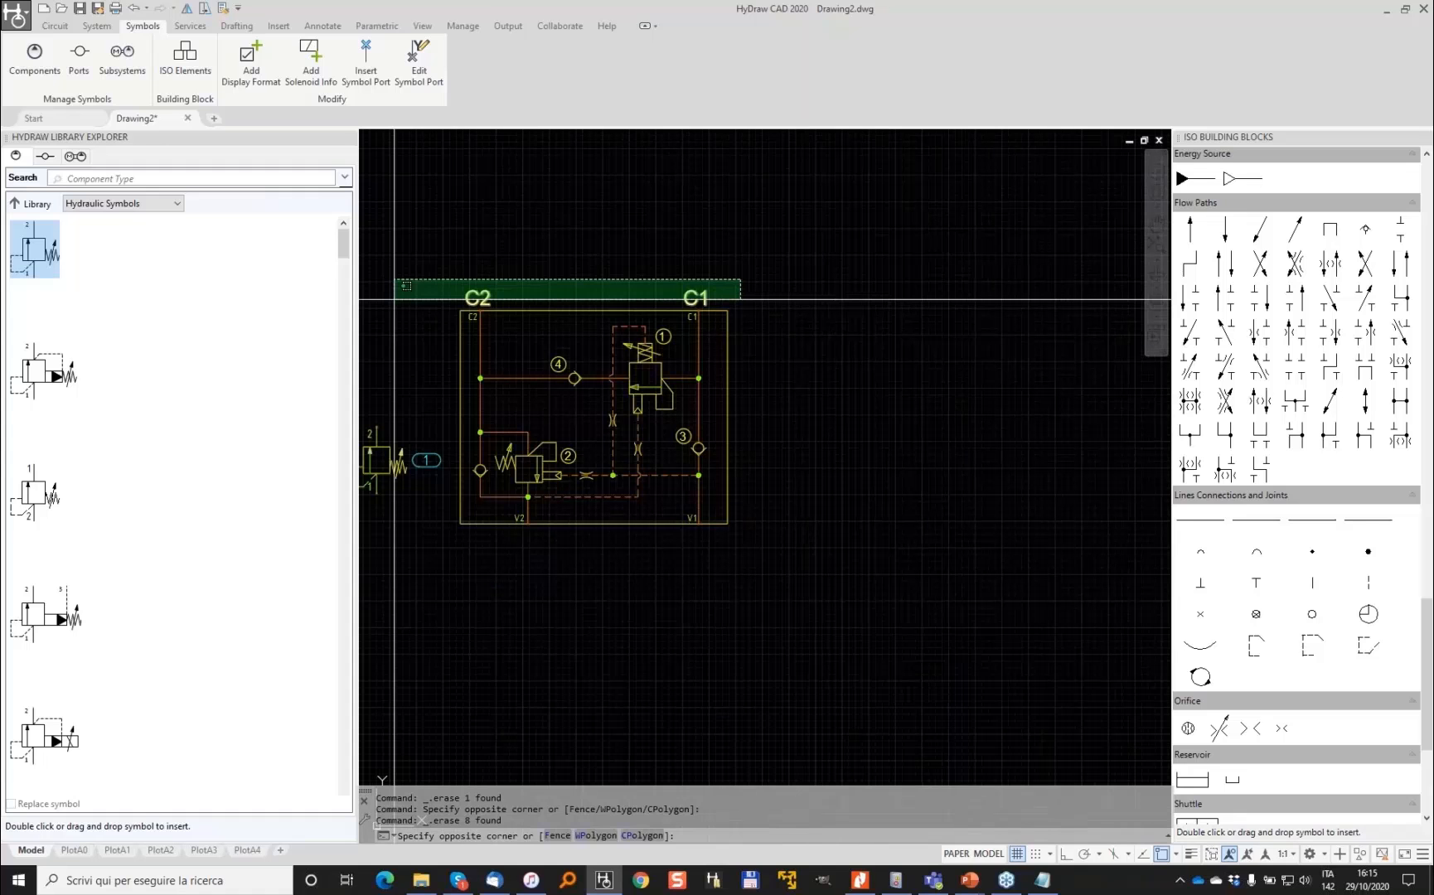
{"action": "left_click", "coordinate": [394, 300]}
{"action": "key", "text": "Delete"}
{"action": "middle_click_drag", "start_coordinate": [422, 531], "coordinate": [605, 483]}
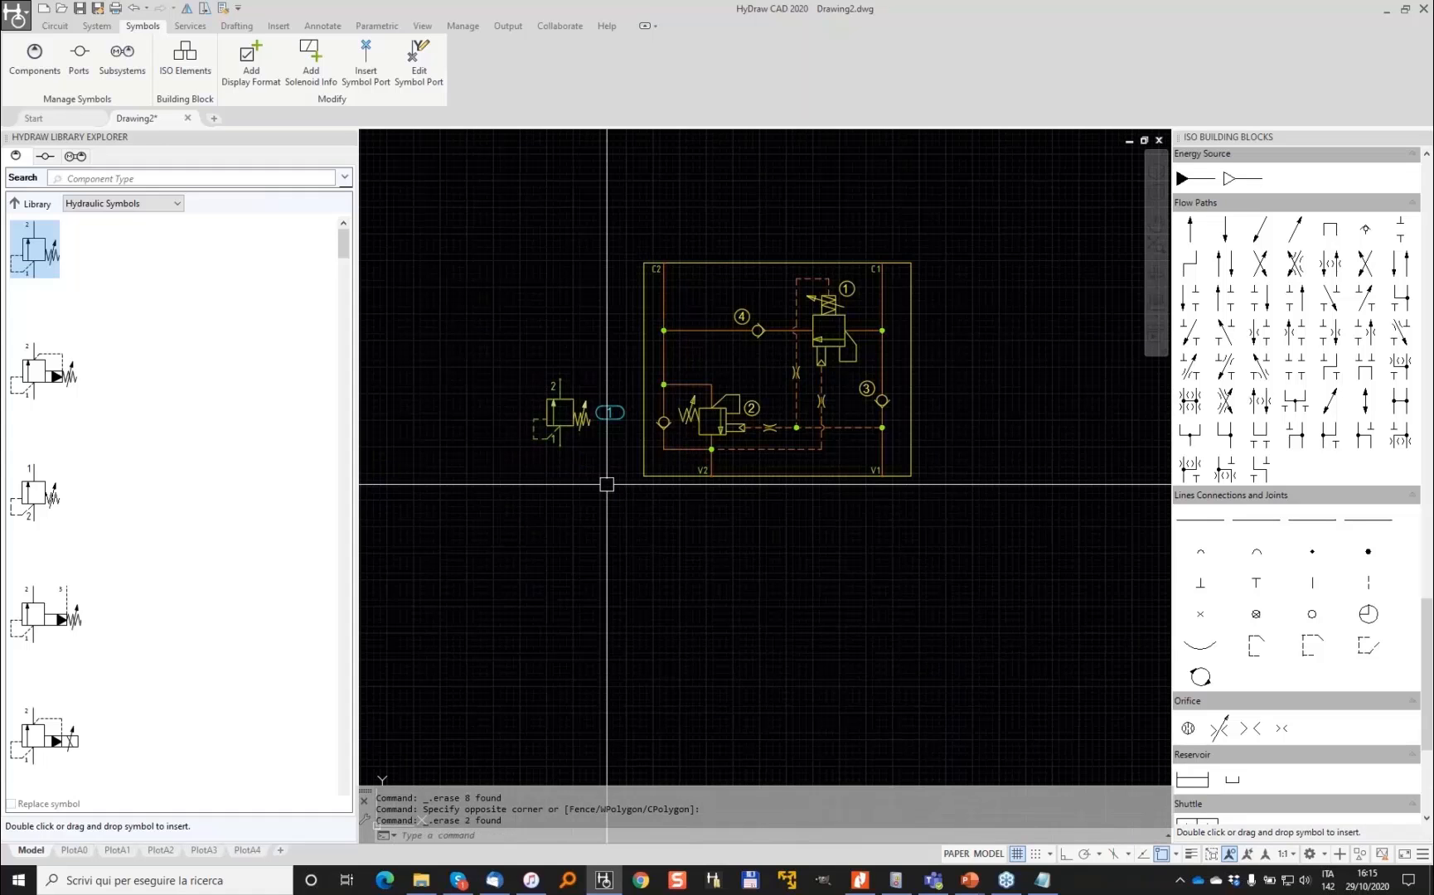
{"action": "left_click", "coordinate": [605, 483]}
{"action": "left_click", "coordinate": [530, 373]}
{"action": "key", "text": "Delete"}
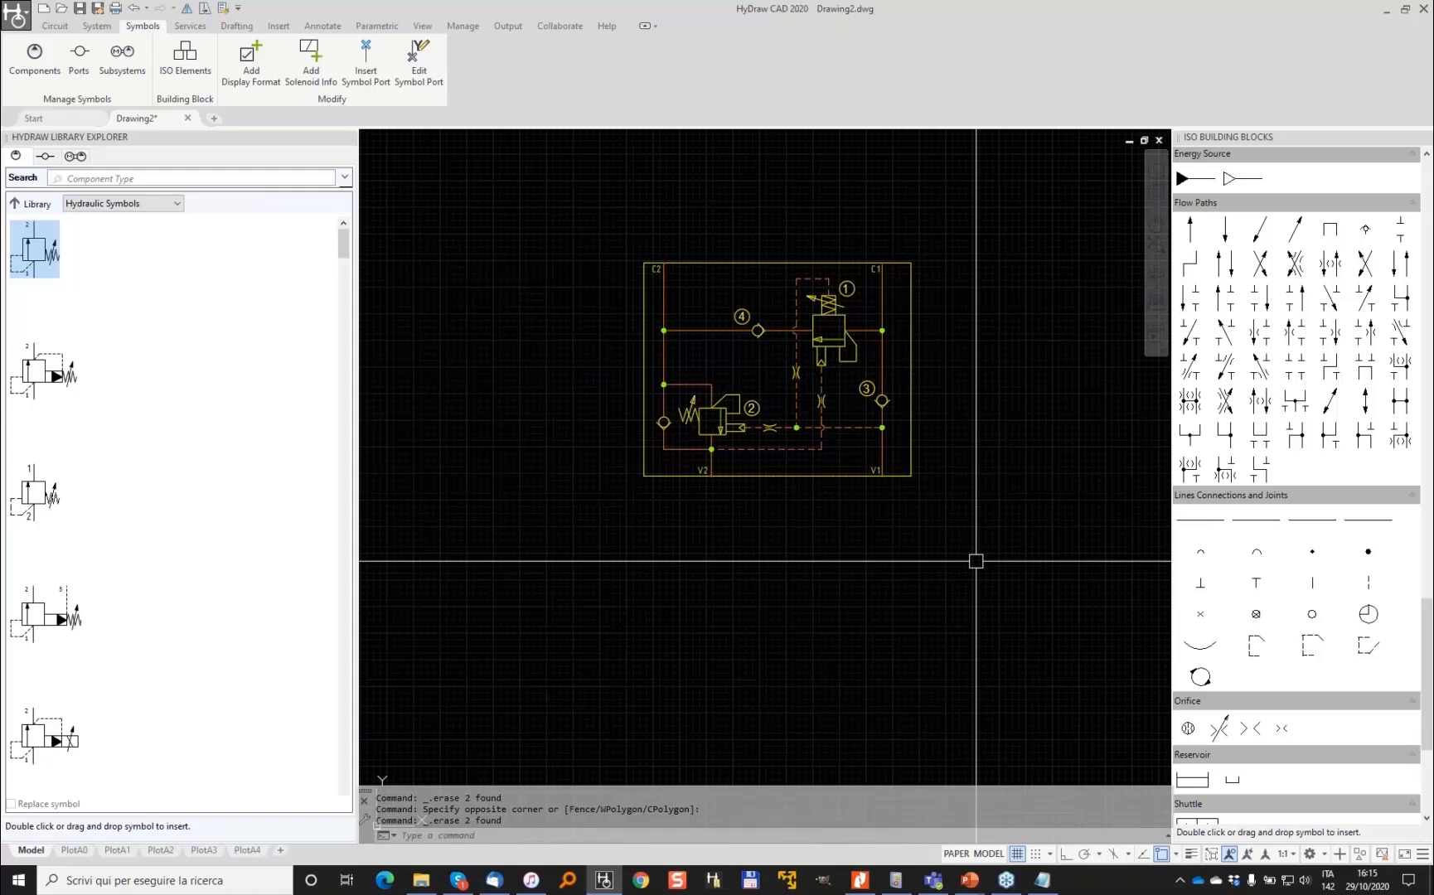
Copy the complete circuit with its enclosure and ports to the free area right of the original
{"action": "left_click_drag", "start_coordinate": [976, 561], "coordinate": [613, 346]}
{"action": "type", "text": "c"}
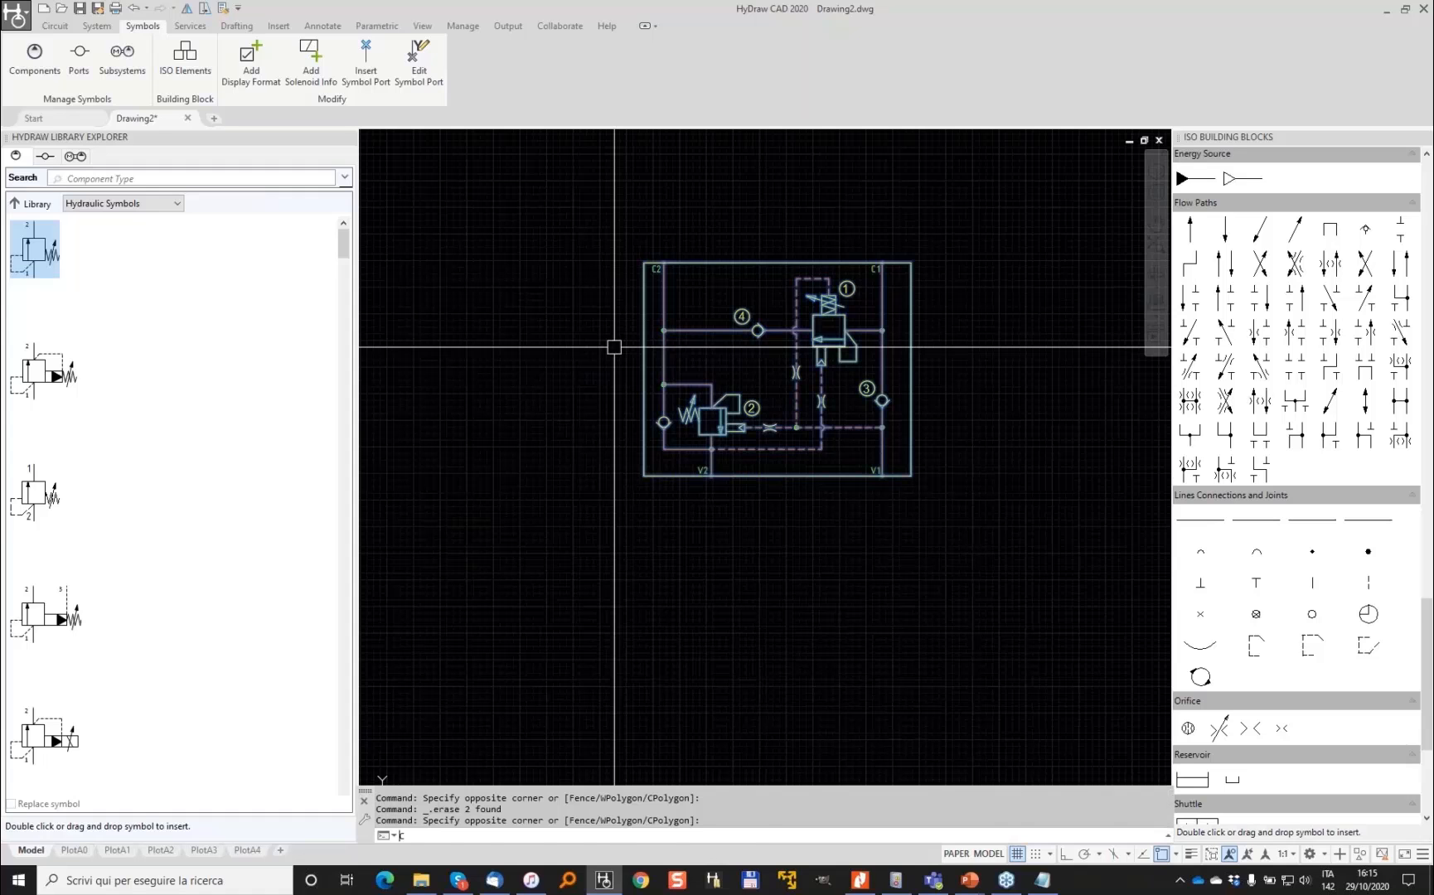
{"action": "type", "text": "o"}
{"action": "key", "text": "Return"}
{"action": "left_click", "coordinate": [633, 627]}
{"action": "left_click", "coordinate": [1004, 624]}
{"action": "key", "text": "Escape"}
{"action": "mouse_move", "coordinate": [956, 496]}
{"action": "middle_mouse_down"}
{"action": "mouse_move", "coordinate": [725, 634]}
{"action": "mouse_move", "coordinate": [901, 578]}
{"action": "middle_mouse_up"}
{"action": "key", "text": "Escape"}
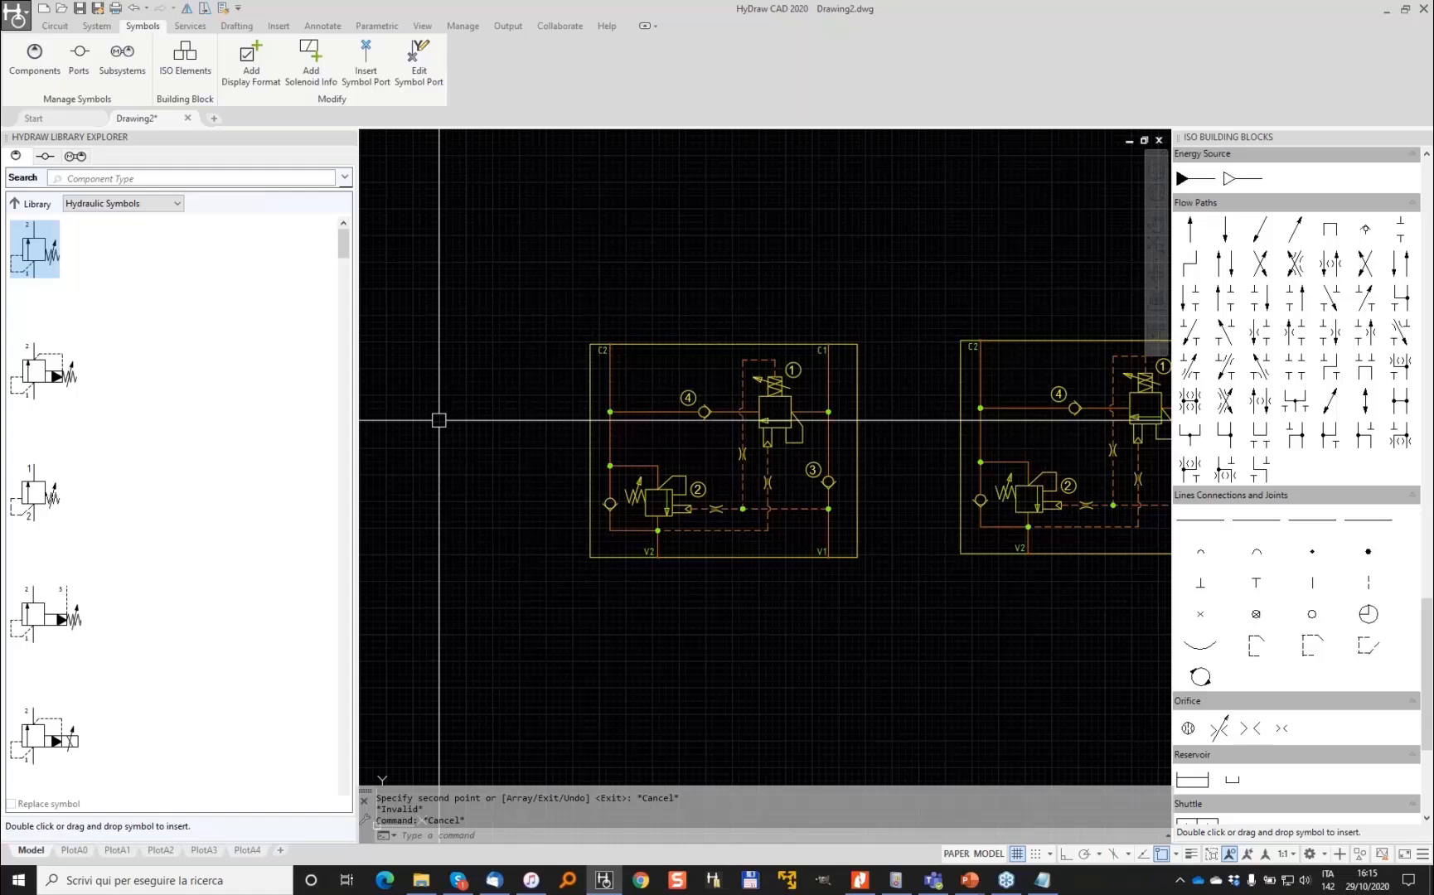
Start a conversion to HyDraw for a hydraulic symbol with Manifold as the component type
{"action": "left_click", "coordinate": [97, 26]}
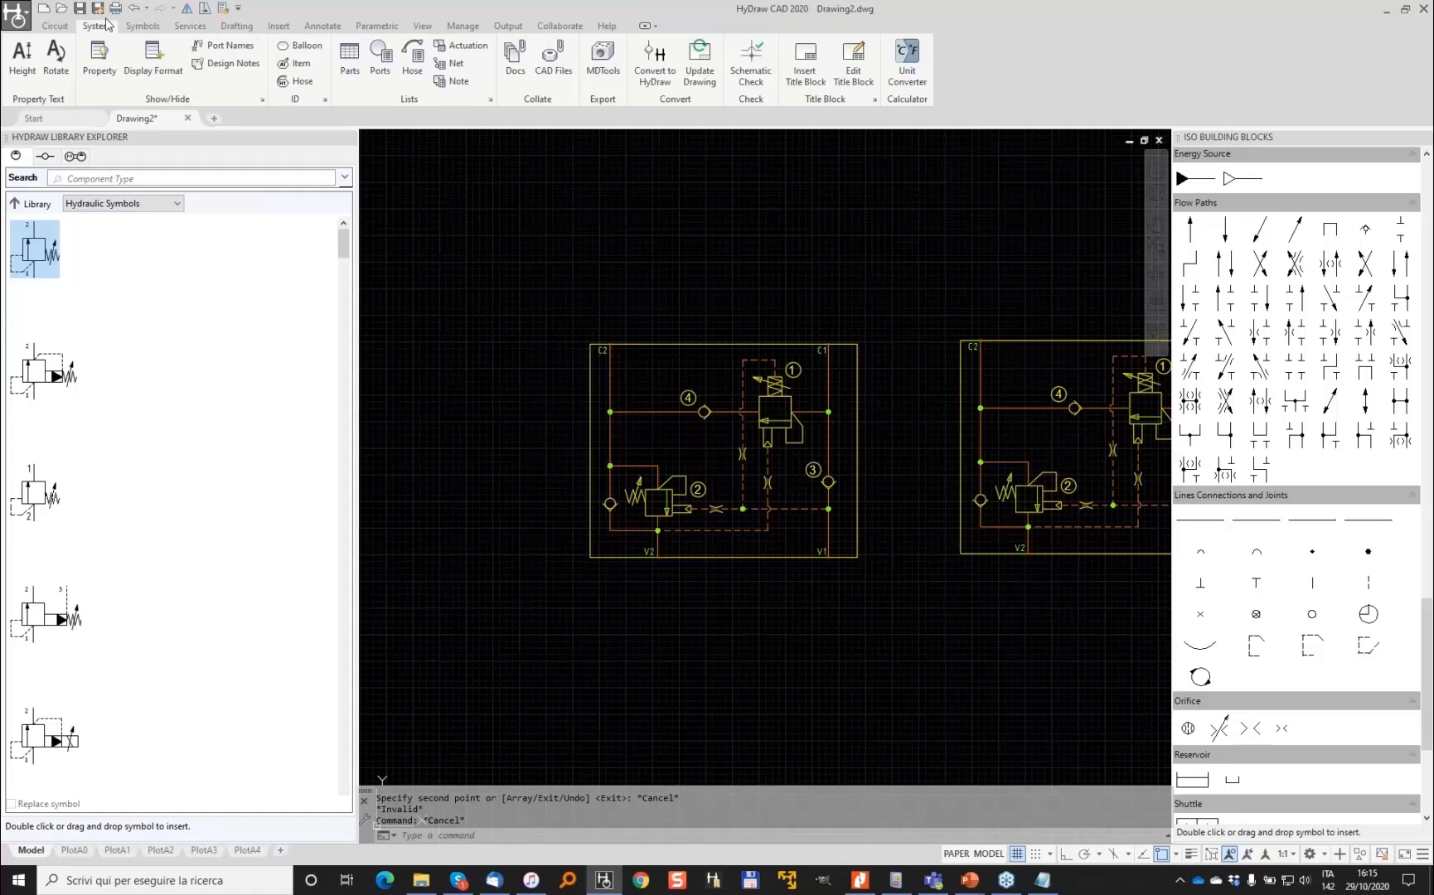
{"action": "left_click", "coordinate": [655, 59]}
{"action": "left_click", "coordinate": [591, 241]}
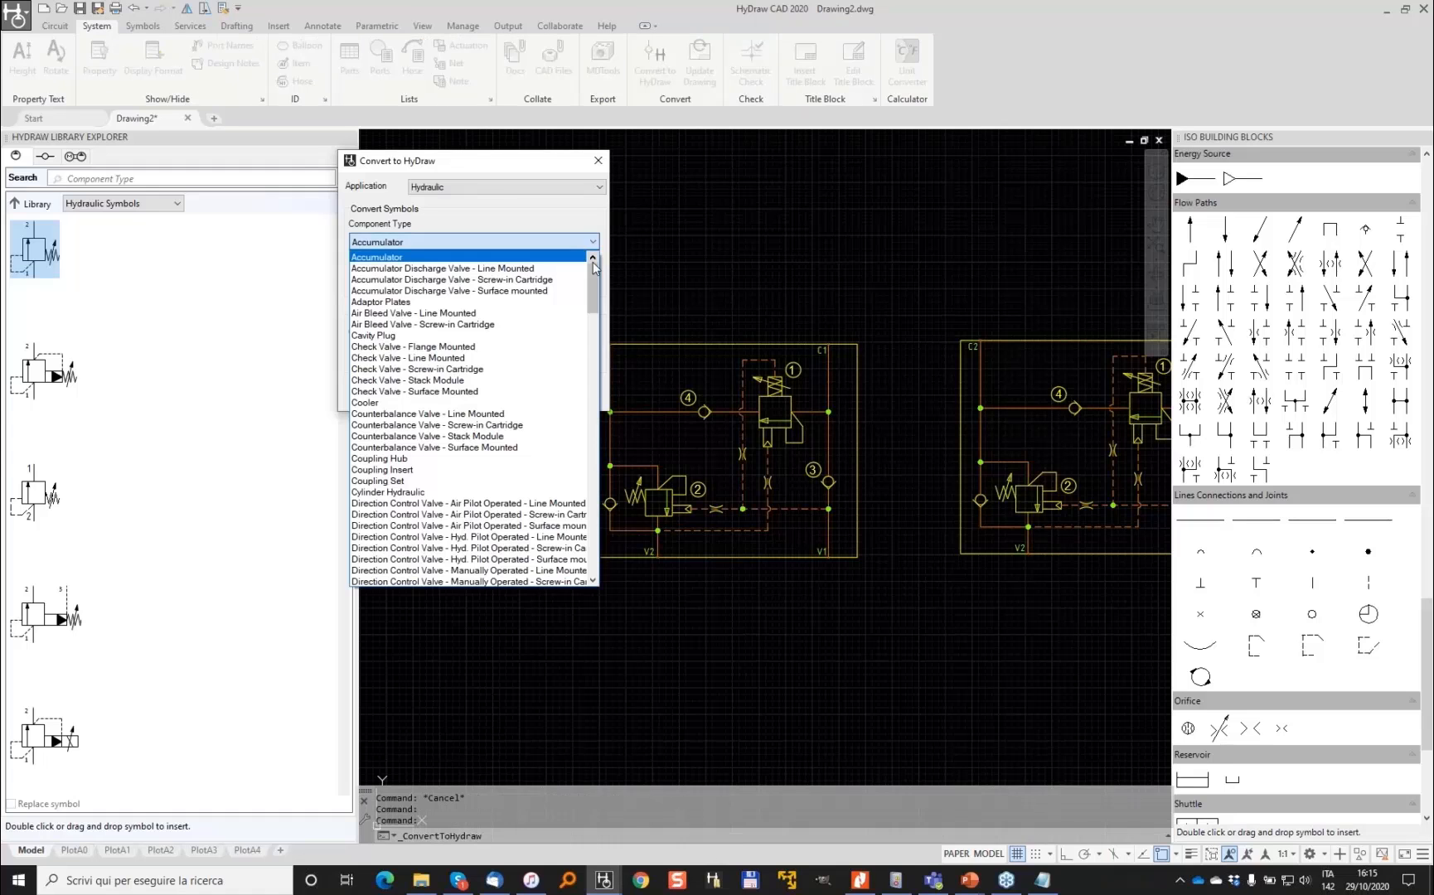
{"action": "left_click_drag", "start_coordinate": [593, 267], "coordinate": [591, 377]}
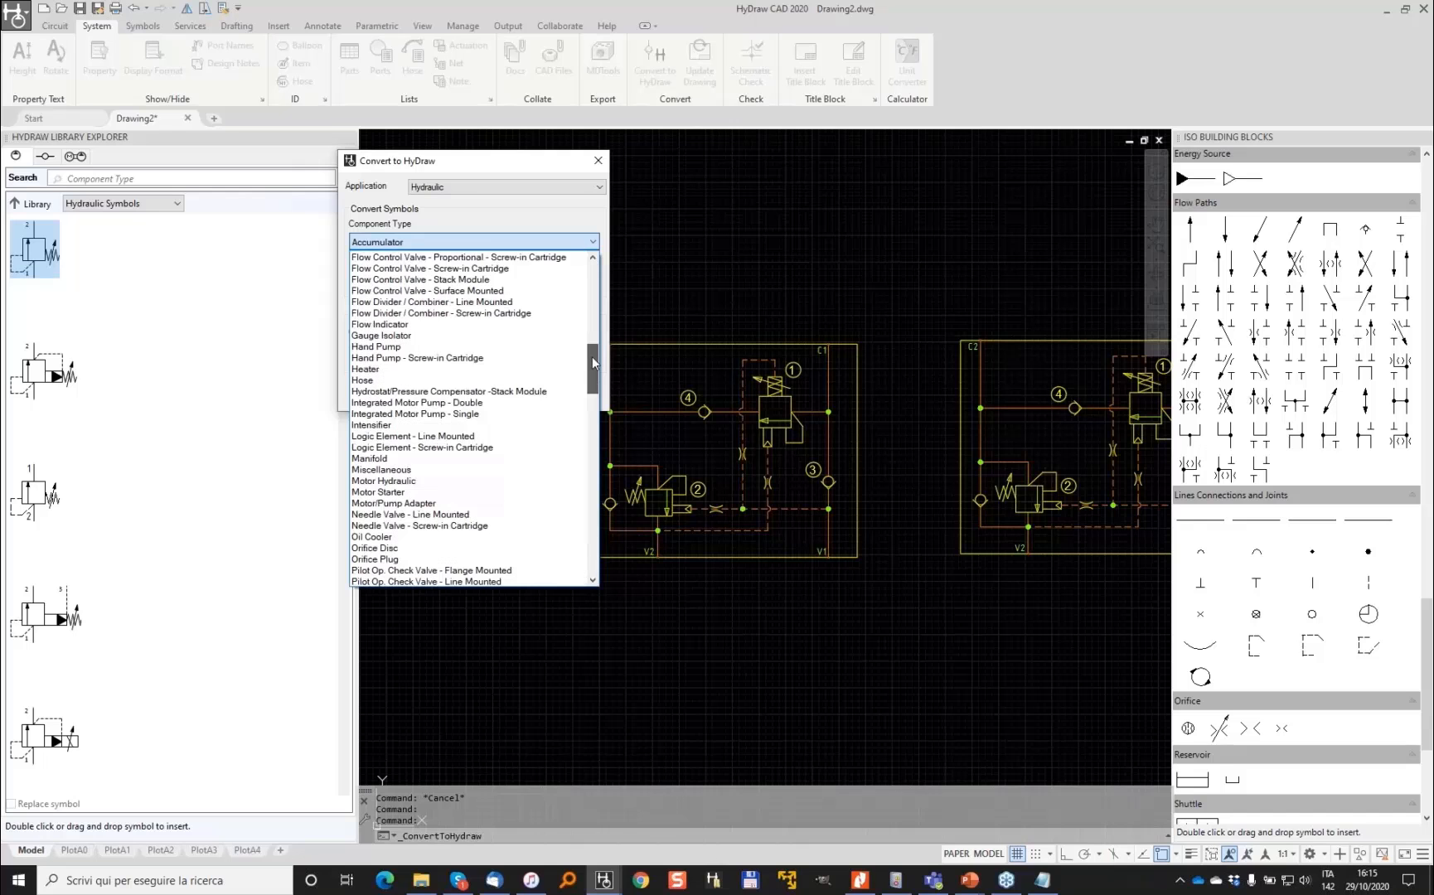
{"action": "left_click", "coordinate": [393, 392]}
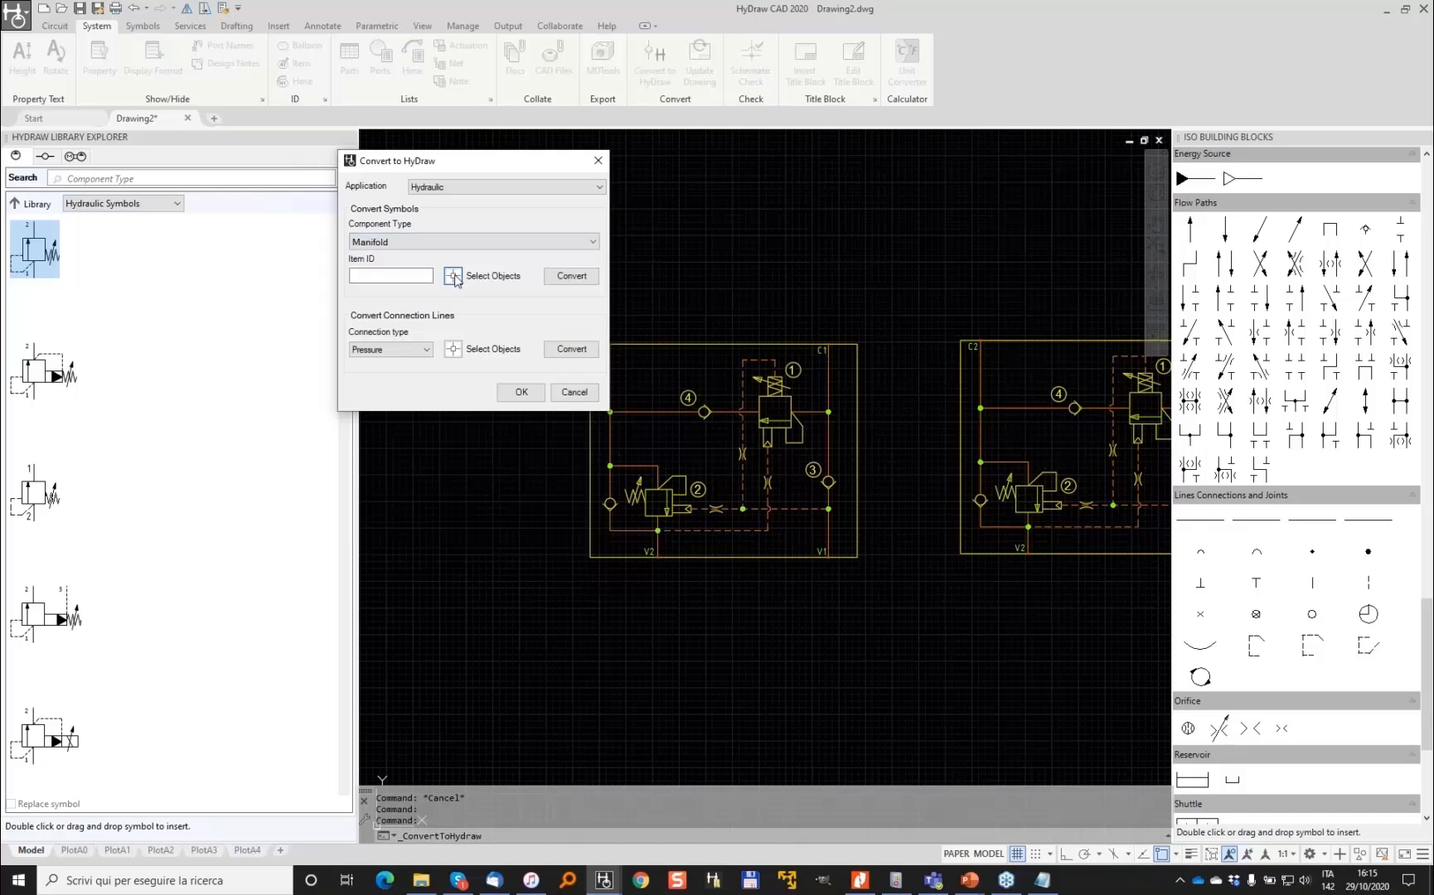
Convert all objects of the original circuit into one manifold symbol with its insertion point at port V2
{"action": "left_click", "coordinate": [452, 277]}
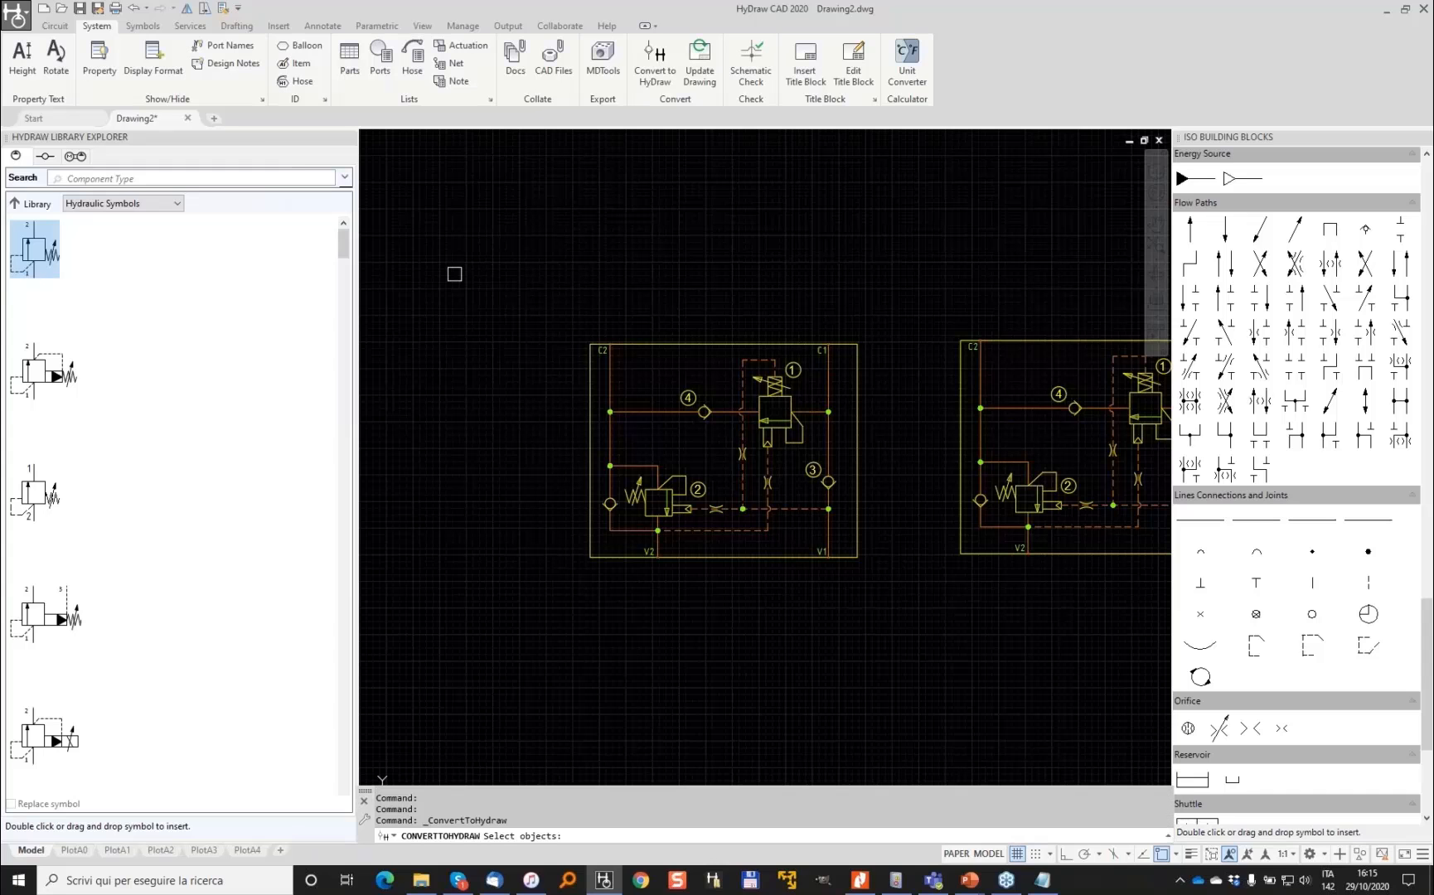
{"action": "left_click_drag", "start_coordinate": [454, 273], "coordinate": [902, 598]}
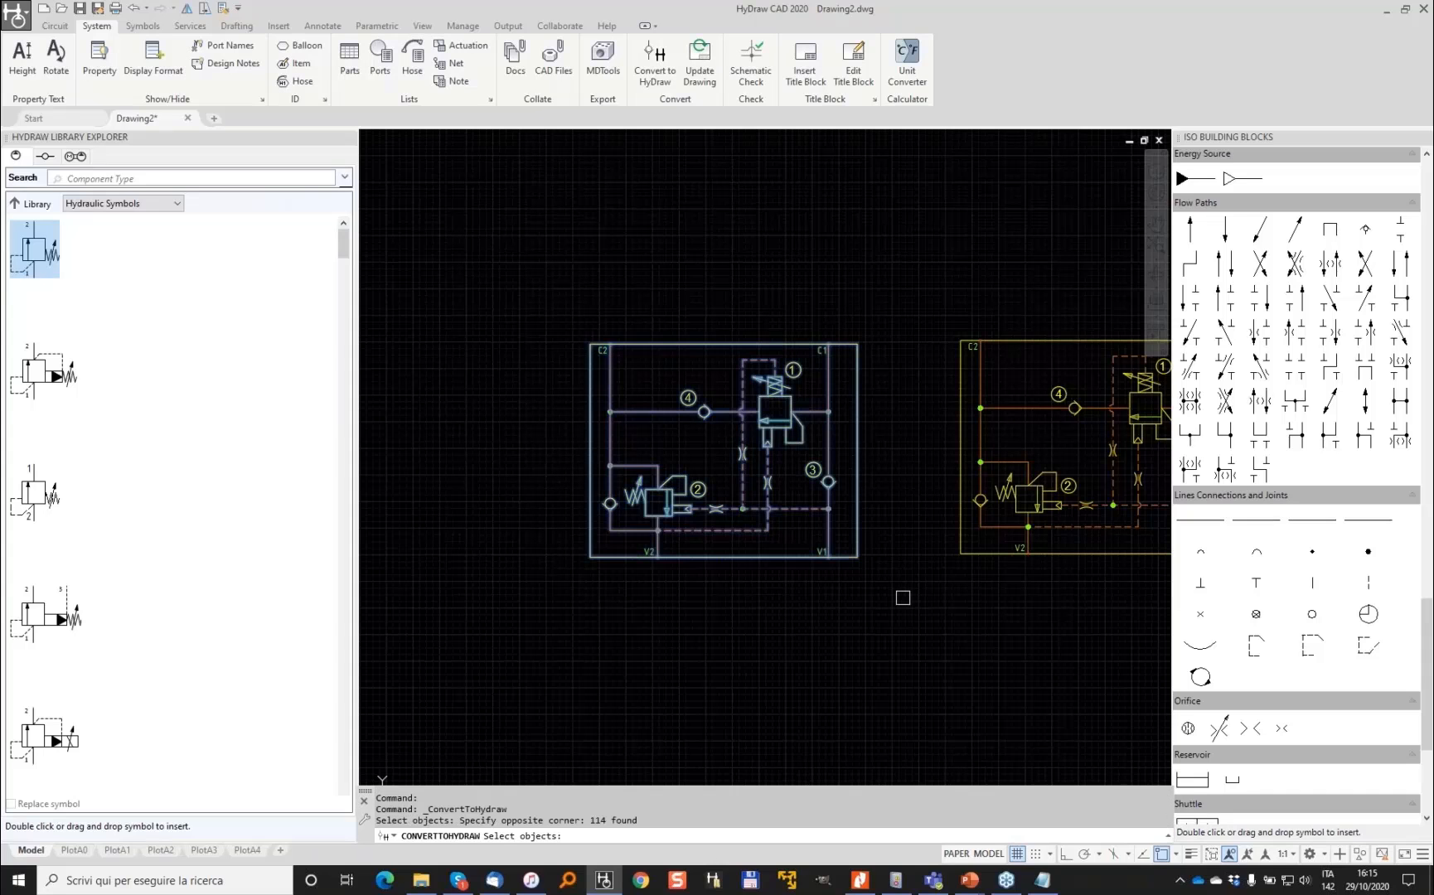
{"action": "key", "text": "Return"}
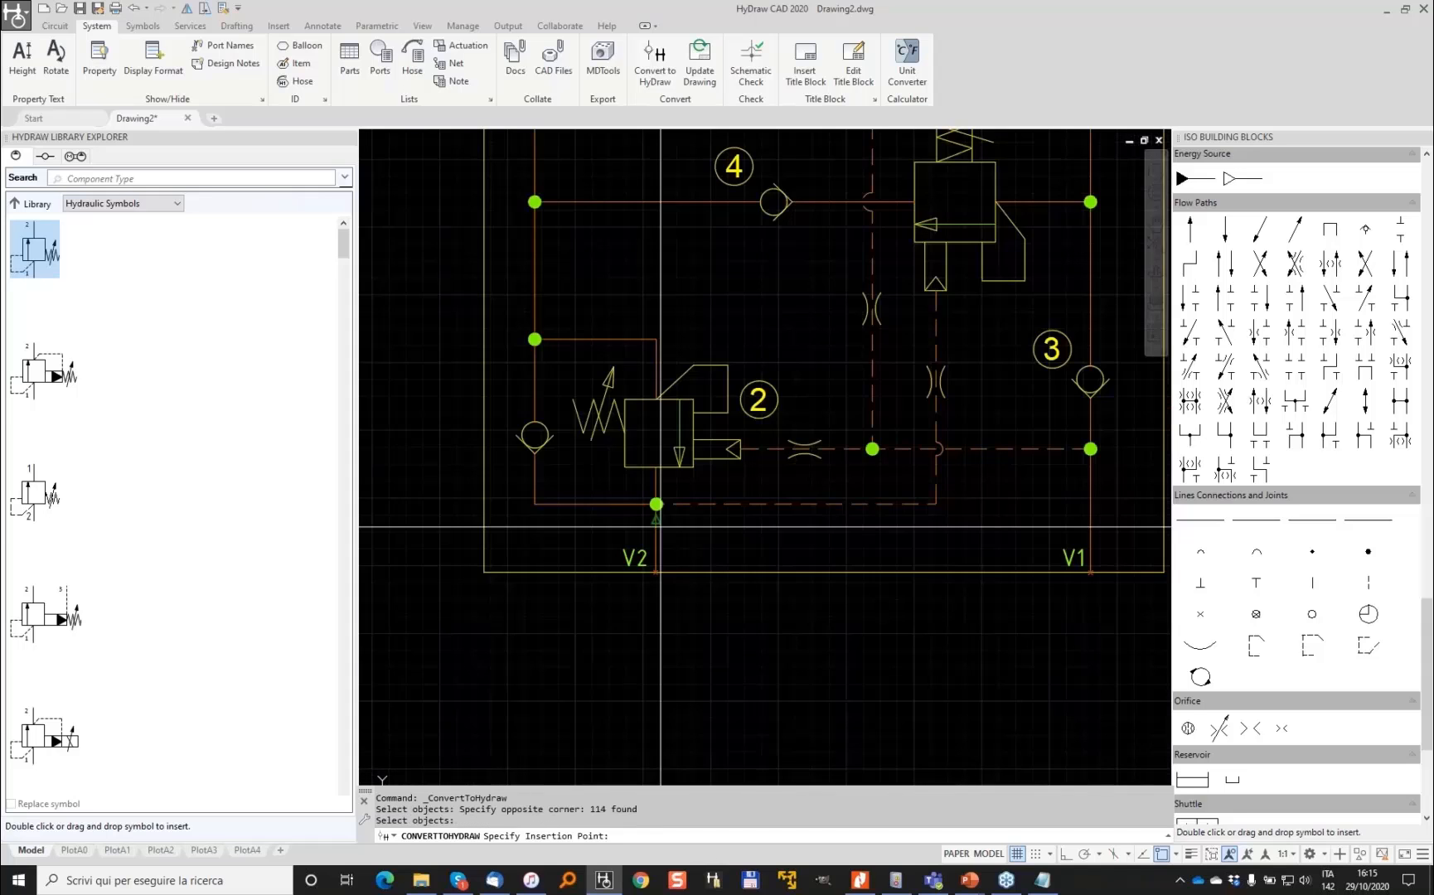
{"action": "scroll", "coordinate": [661, 530], "scroll_direction": "up", "scroll_amount": 4}
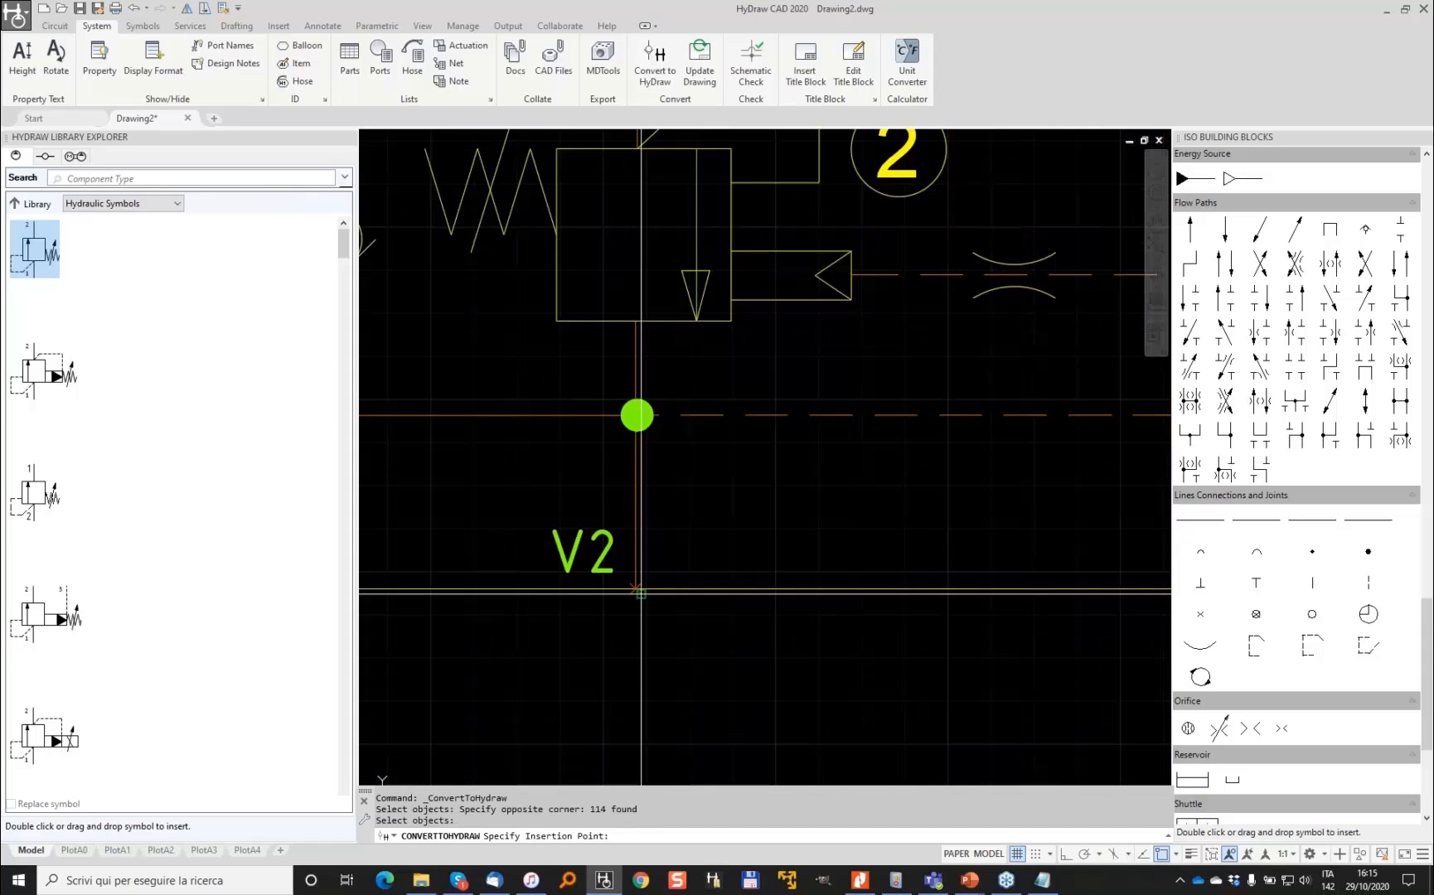
{"action": "left_click", "coordinate": [636, 589]}
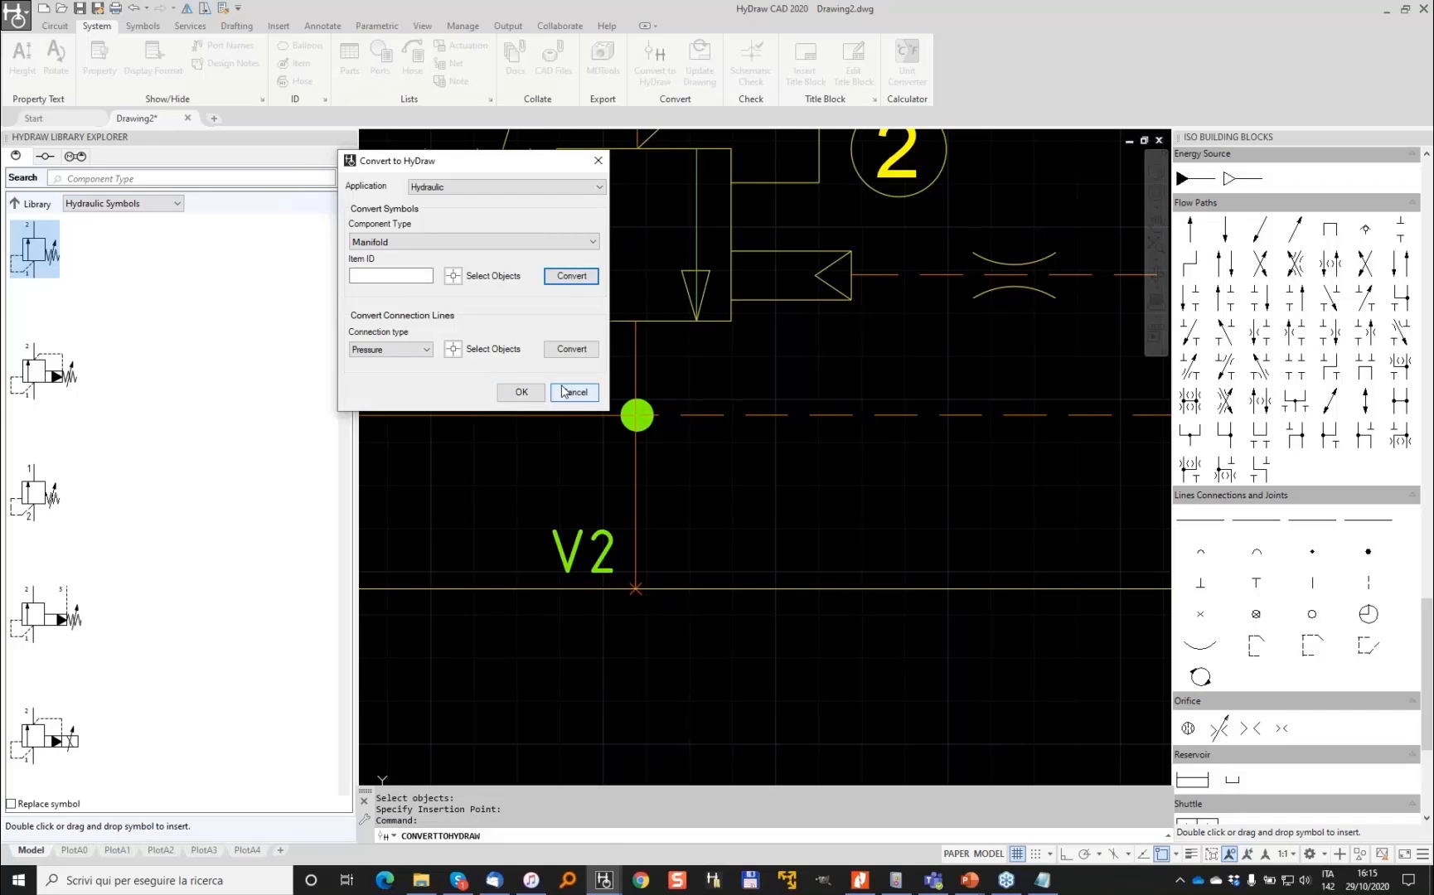
{"action": "left_click", "coordinate": [536, 387]}
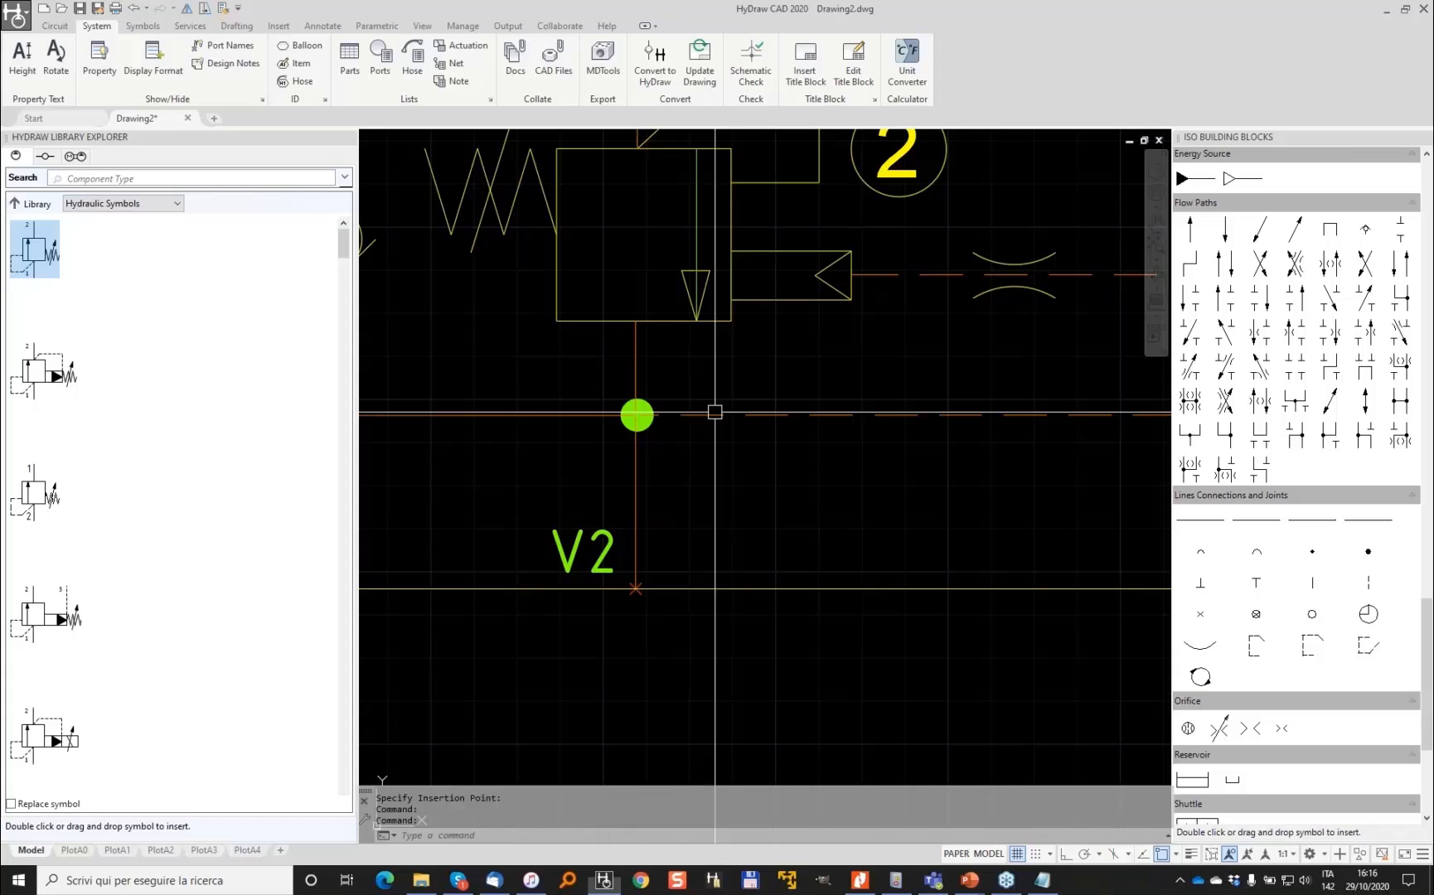
{"action": "scroll", "coordinate": [944, 259], "scroll_direction": "down", "scroll_amount": 6}
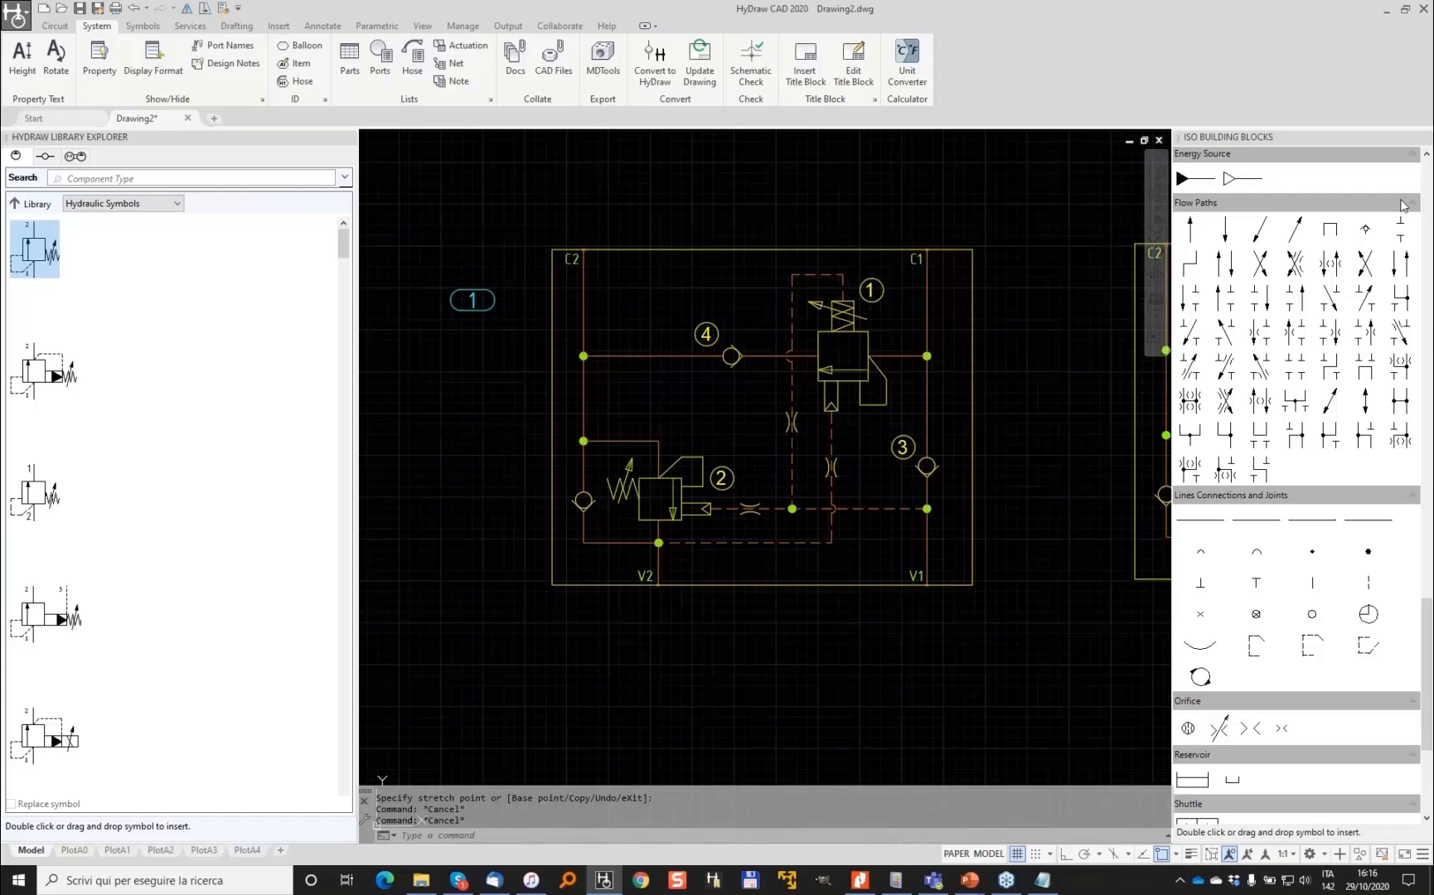
Close the ISO building blocks palette and open the converted manifold's properties
{"action": "left_click", "coordinate": [1425, 138]}
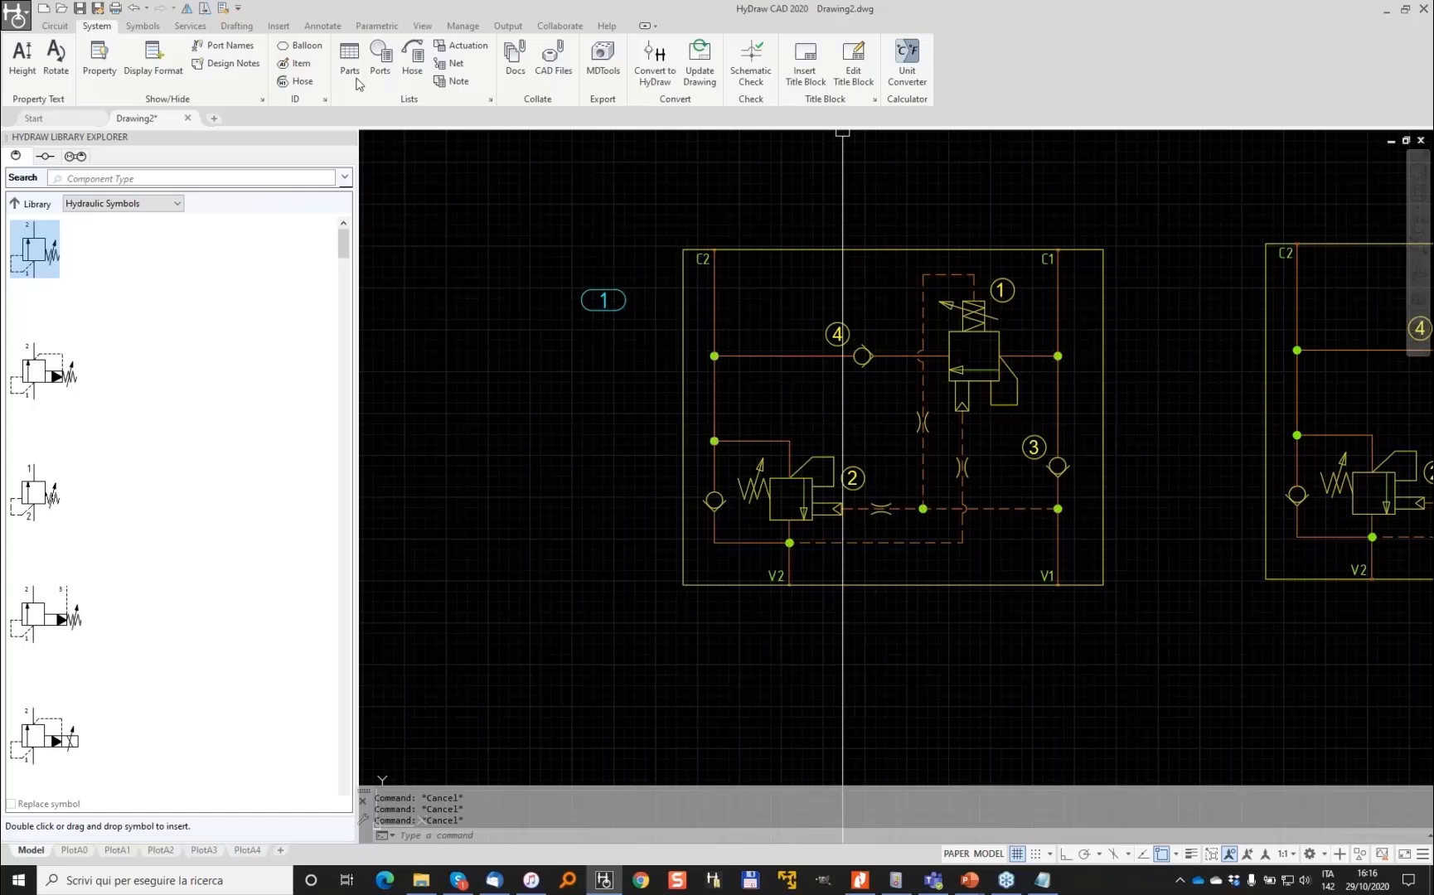
{"action": "scroll", "coordinate": [358, 83], "scroll_direction": "up", "scroll_amount": 1}
{"action": "left_click", "coordinate": [825, 55]}
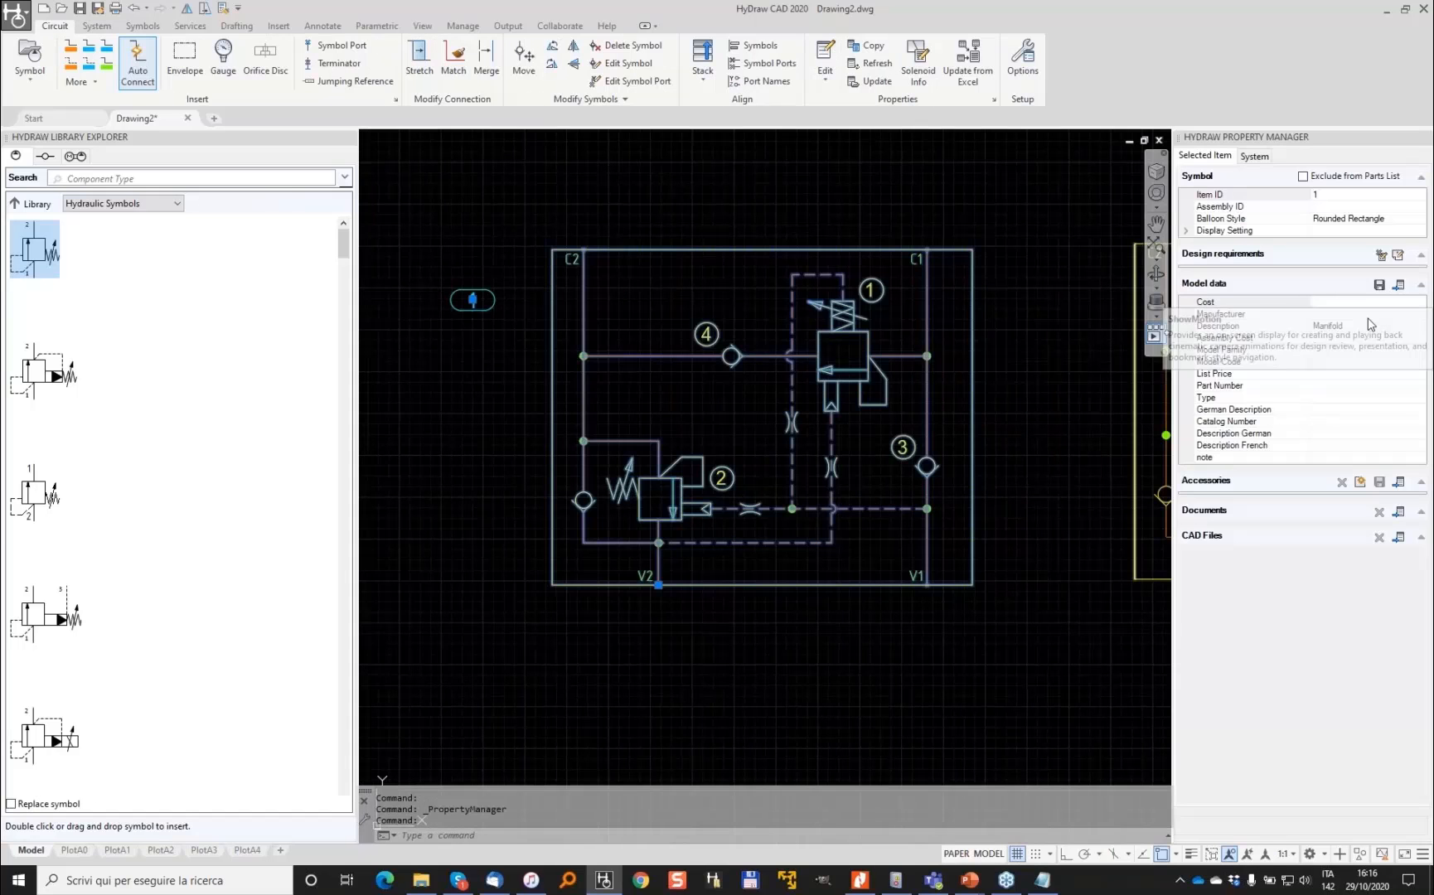
{"action": "key", "text": "Escape"}
{"action": "key", "text": "Escape"}
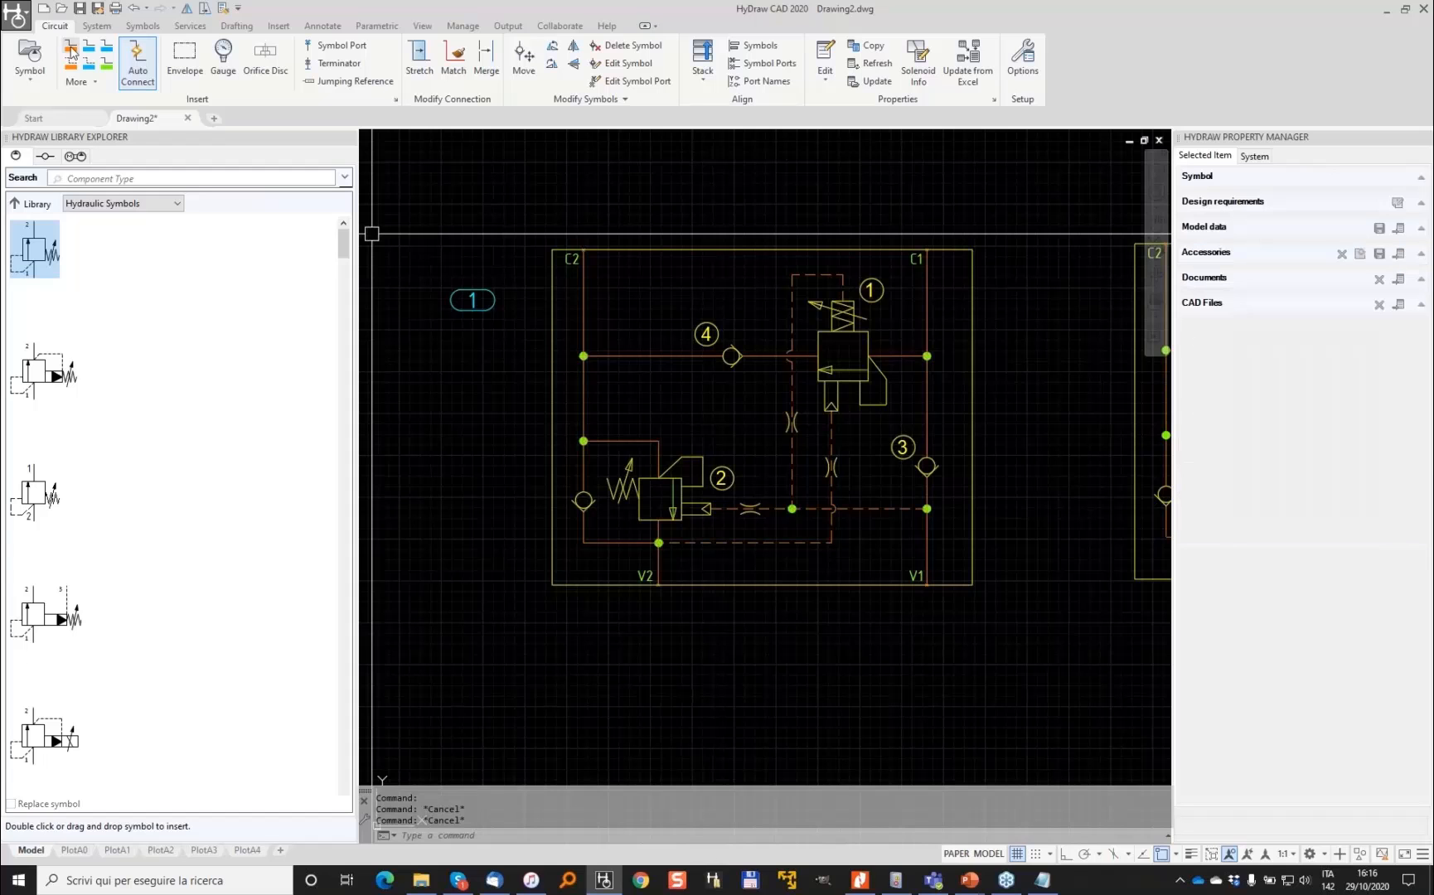
Insert the second library relief valve above the manifold and connect its port 2 to the manifold's port C2 with a pressure line
{"action": "left_click", "coordinate": [72, 52]}
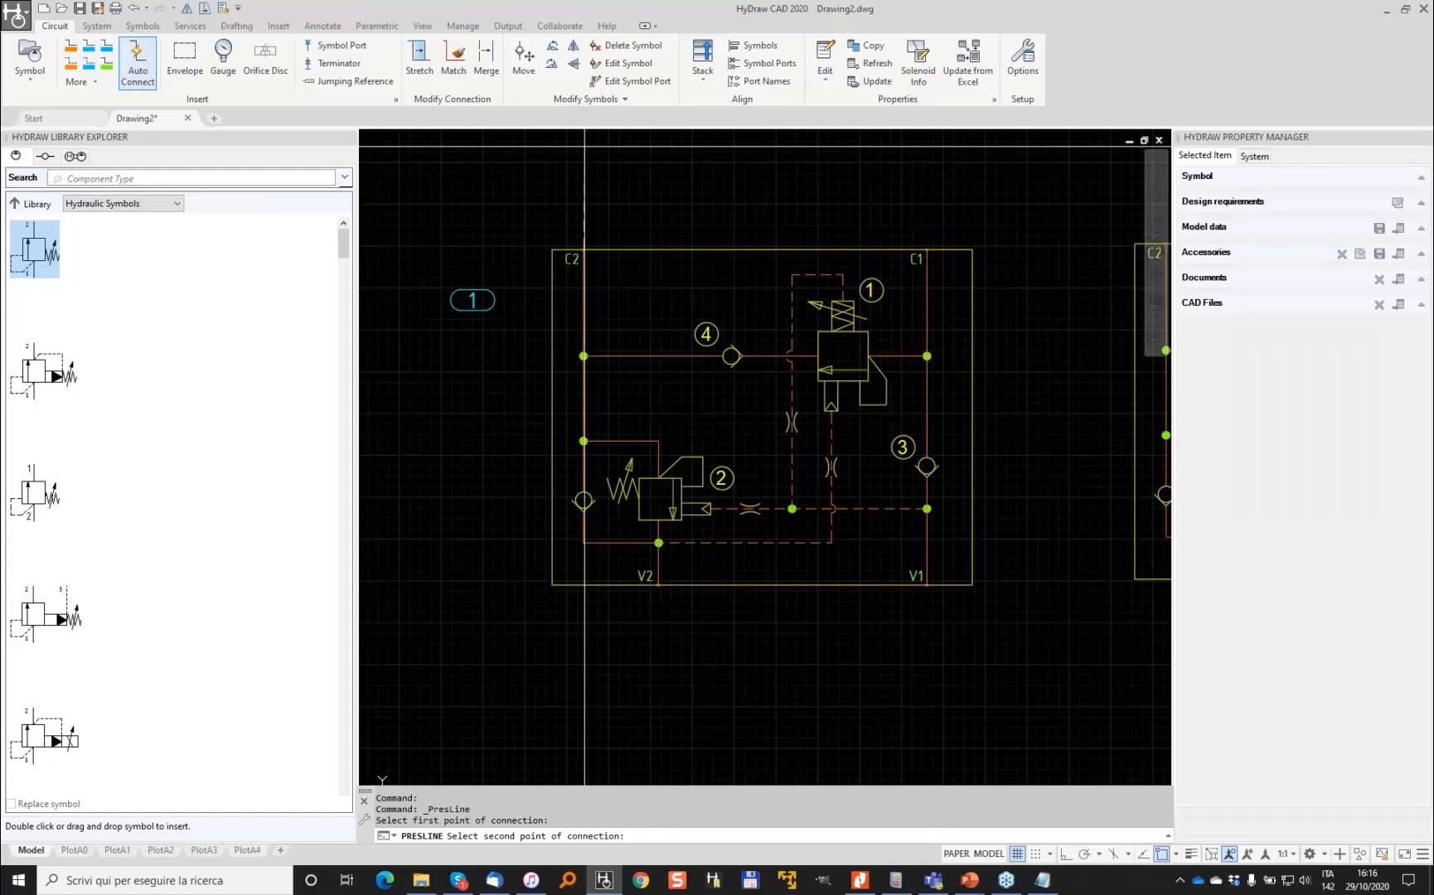
{"action": "scroll", "coordinate": [587, 336], "scroll_direction": "down", "scroll_amount": 2}
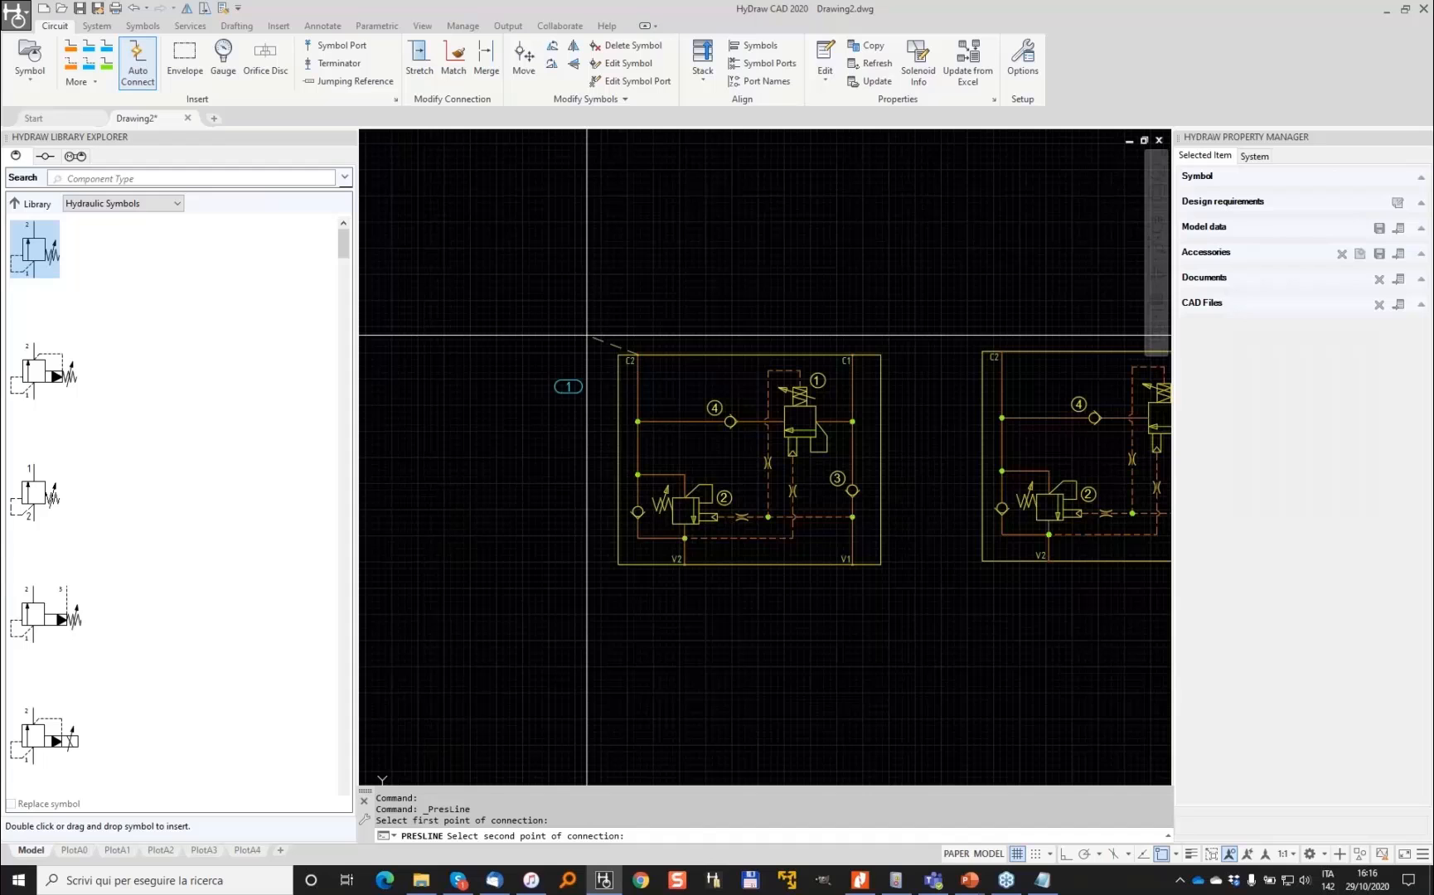
{"action": "double_click", "coordinate": [43, 370]}
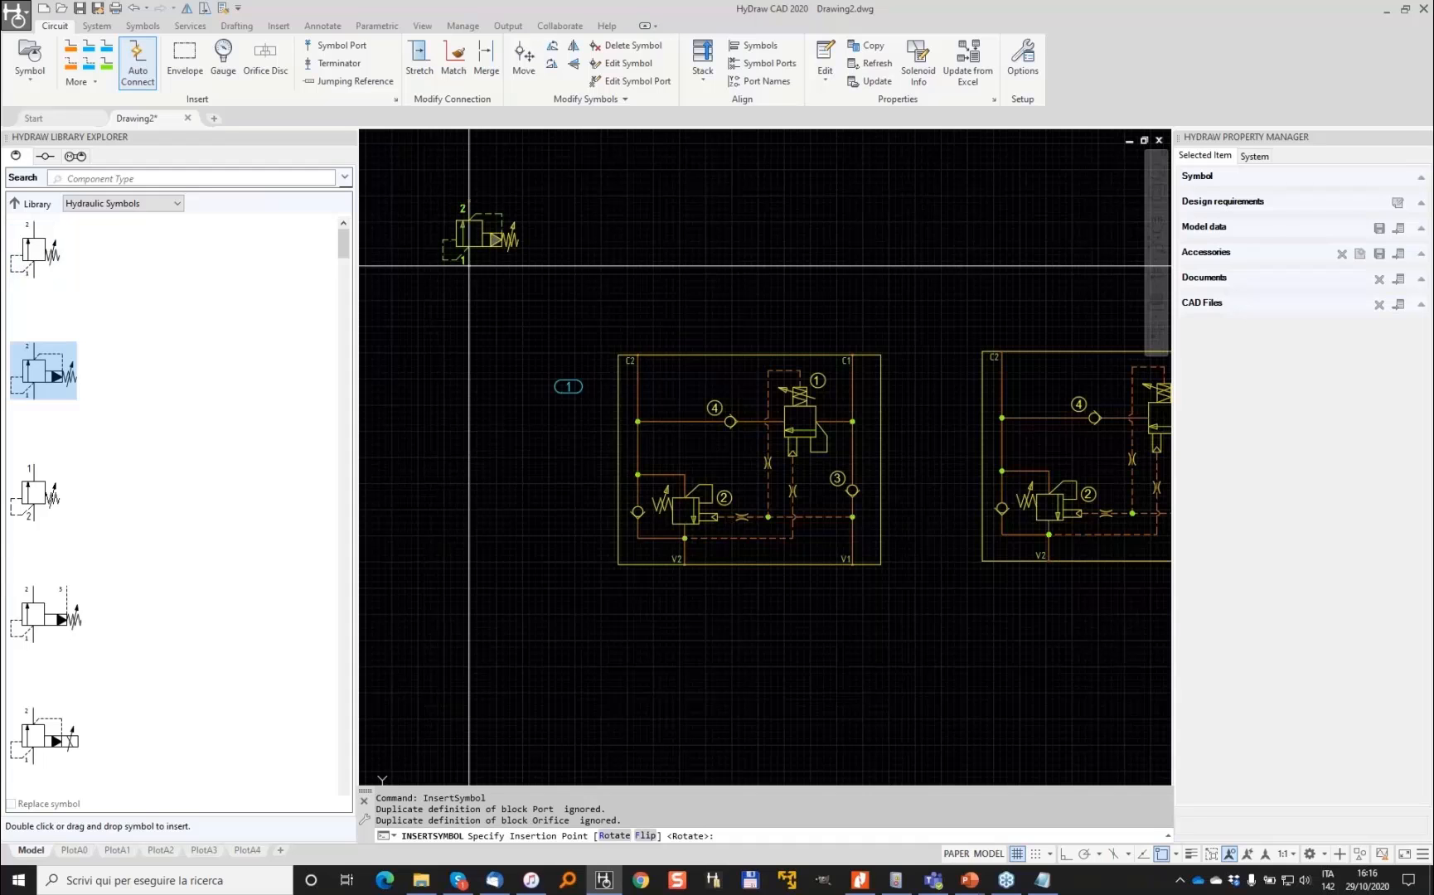
{"action": "left_click", "coordinate": [469, 269]}
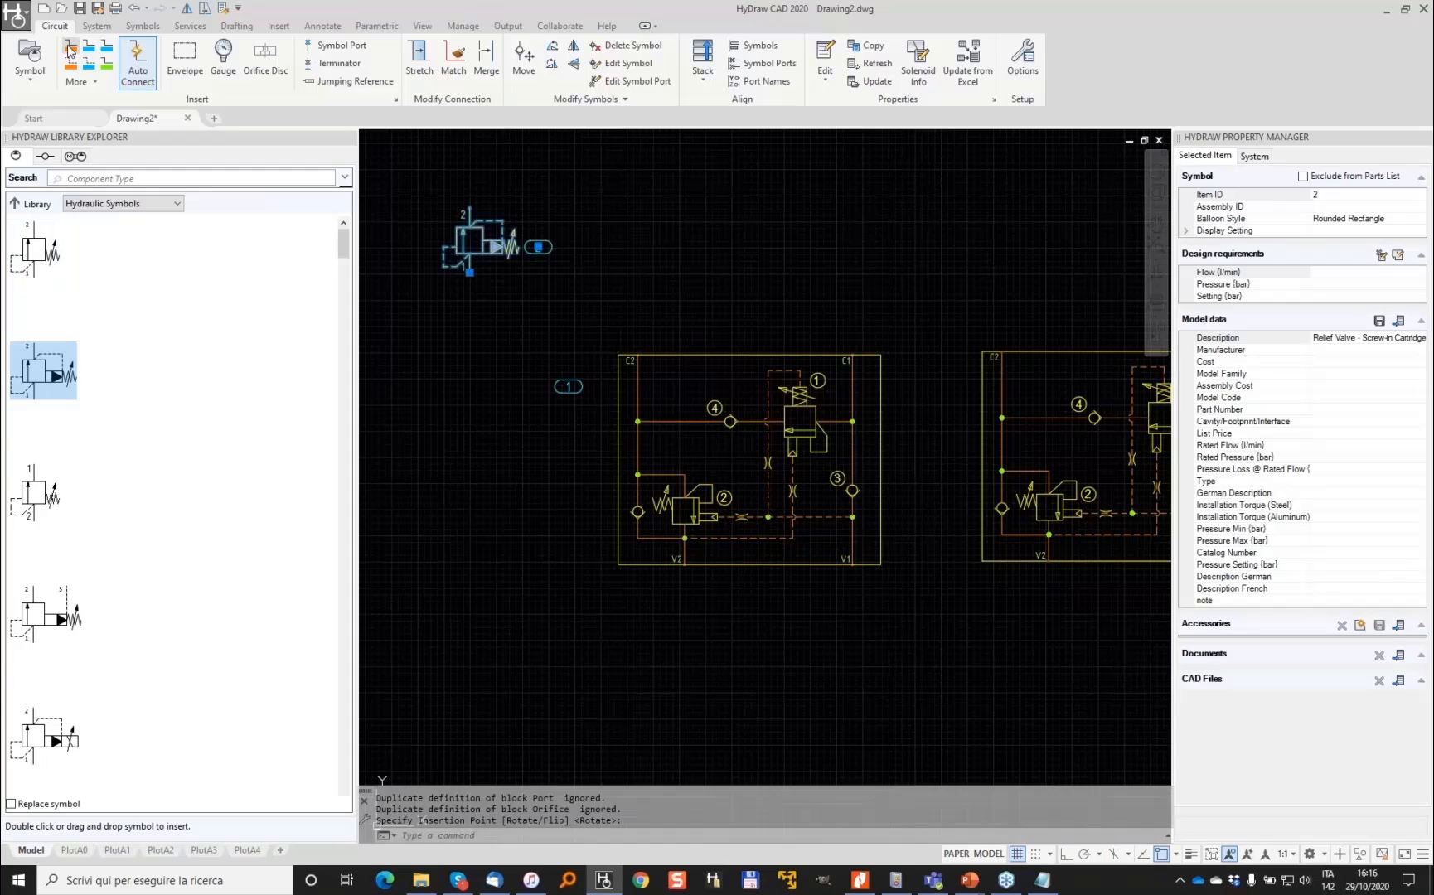
{"action": "left_click", "coordinate": [69, 52]}
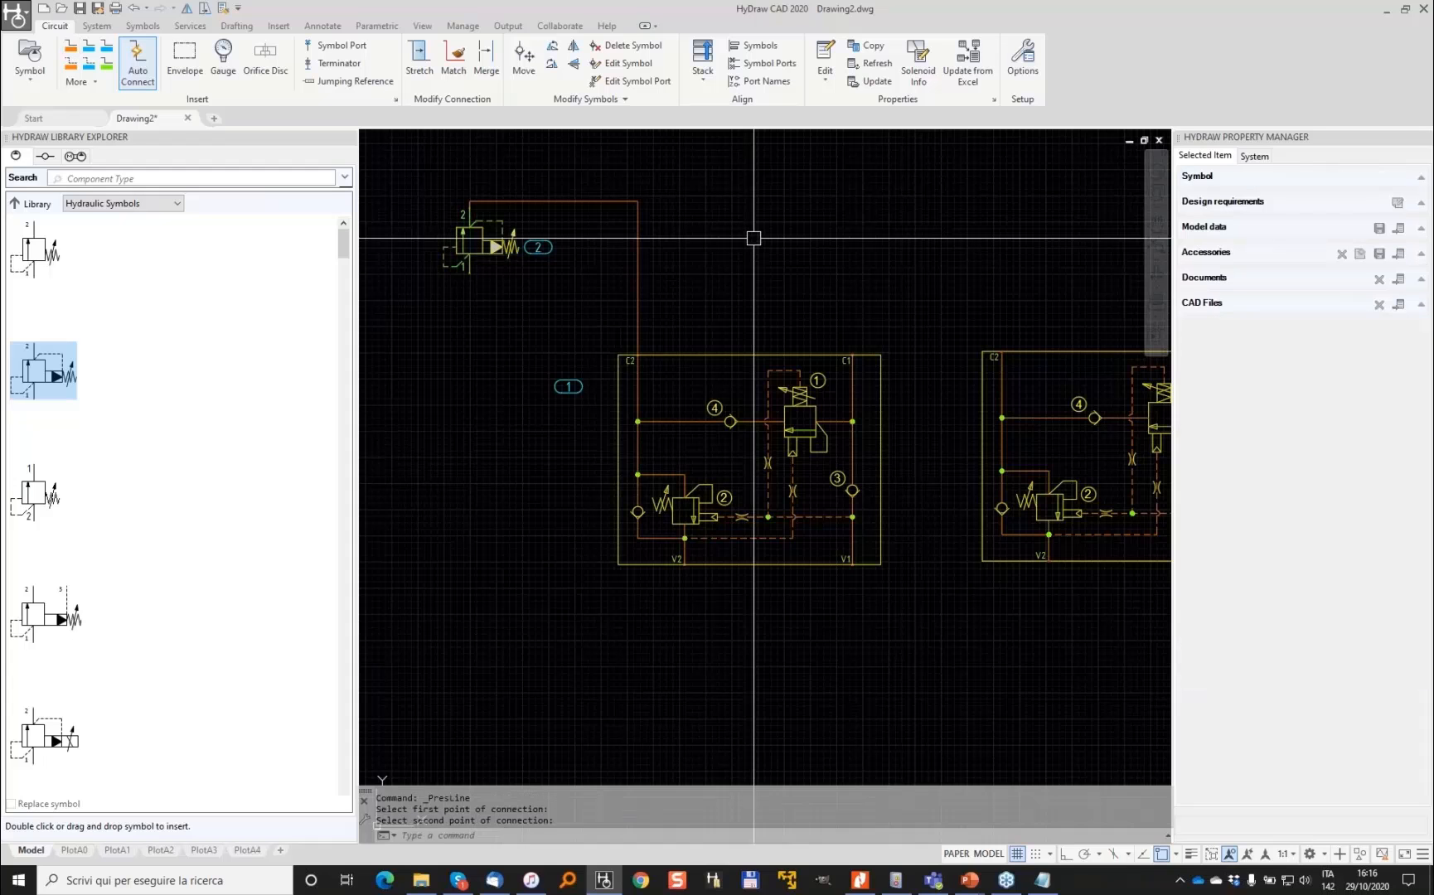
{"action": "key", "text": "Escape"}
Add a new folder named HyDraw Webinar to the hydraulic symbols component library
{"action": "left_click", "coordinate": [786, 481]}
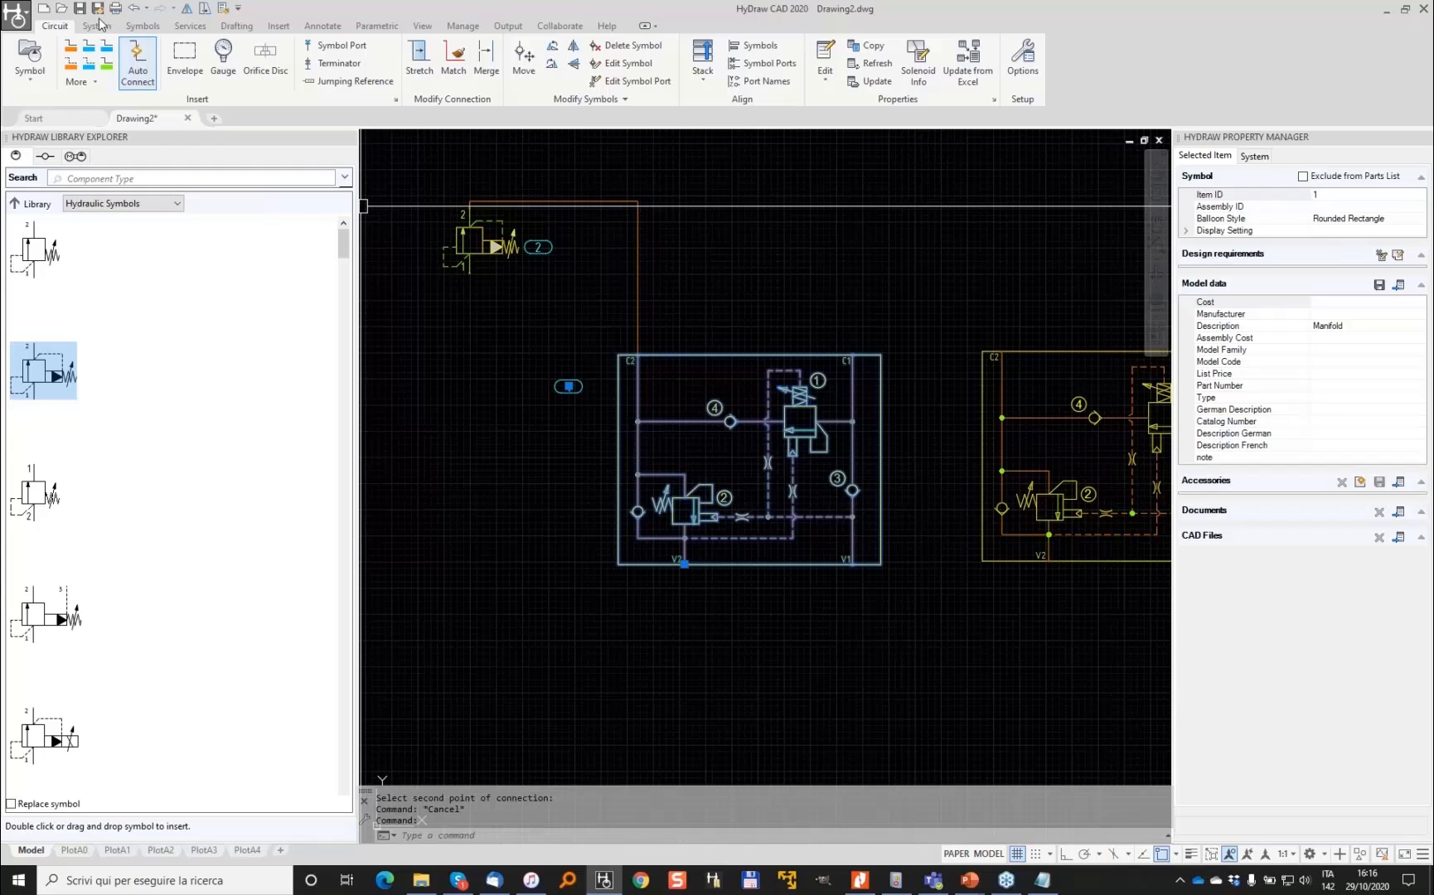
{"action": "left_click", "coordinate": [143, 25]}
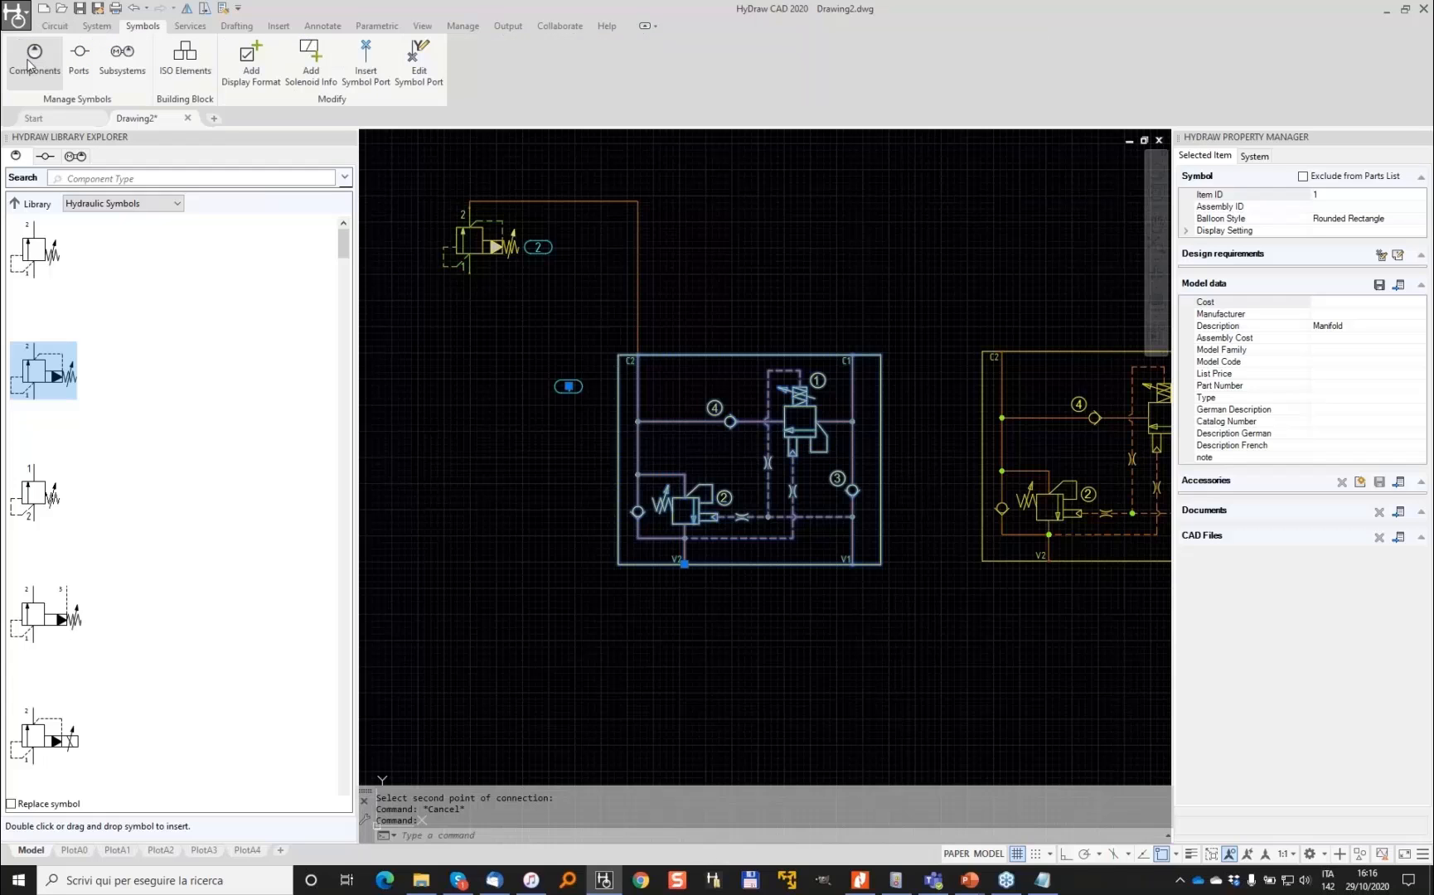
{"action": "left_click", "coordinate": [29, 65]}
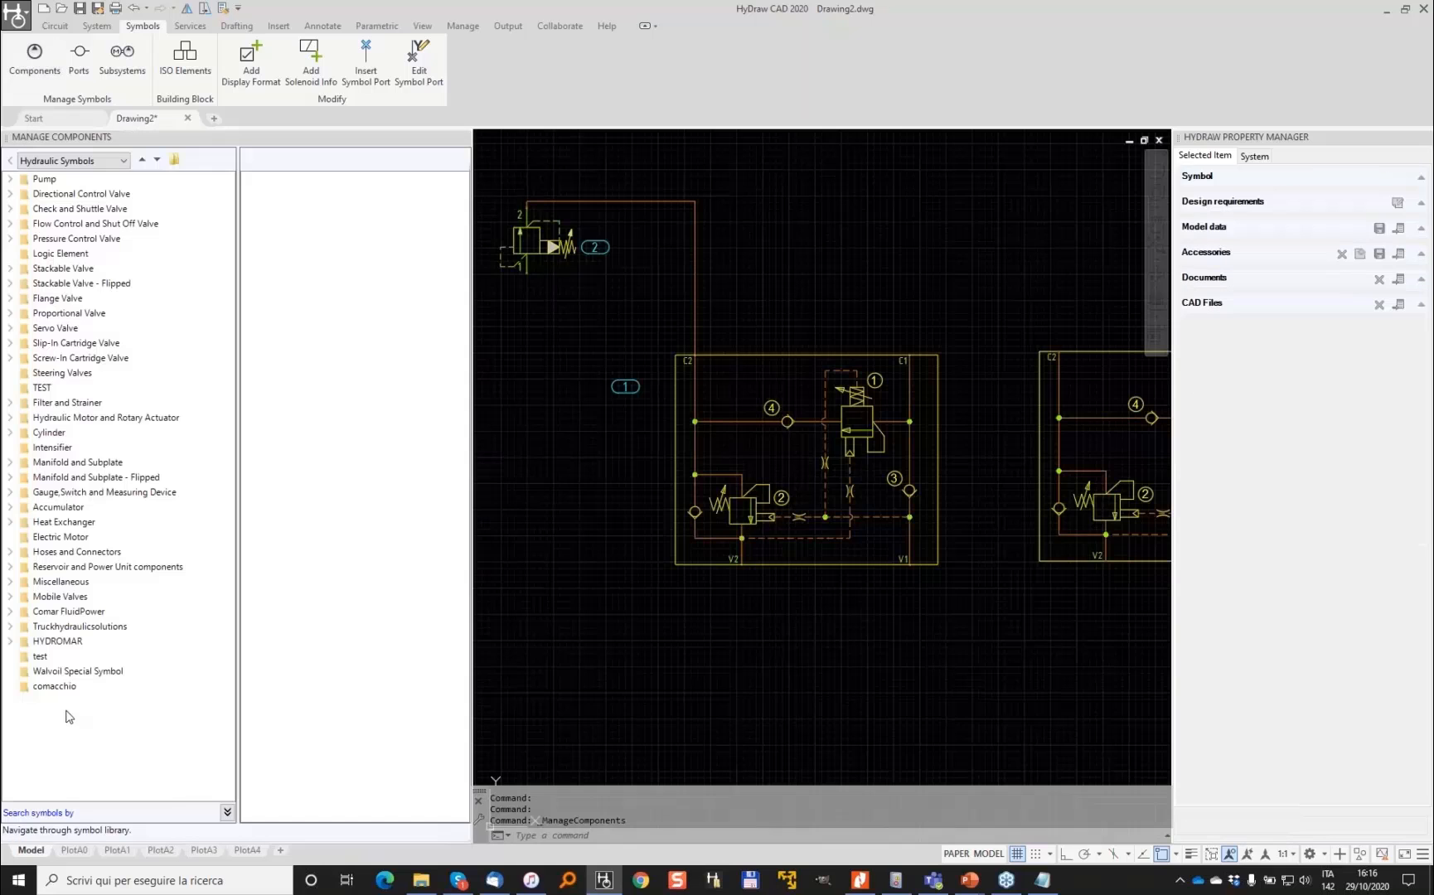
{"action": "right_click", "coordinate": [68, 712]}
{"action": "left_click", "coordinate": [109, 719]}
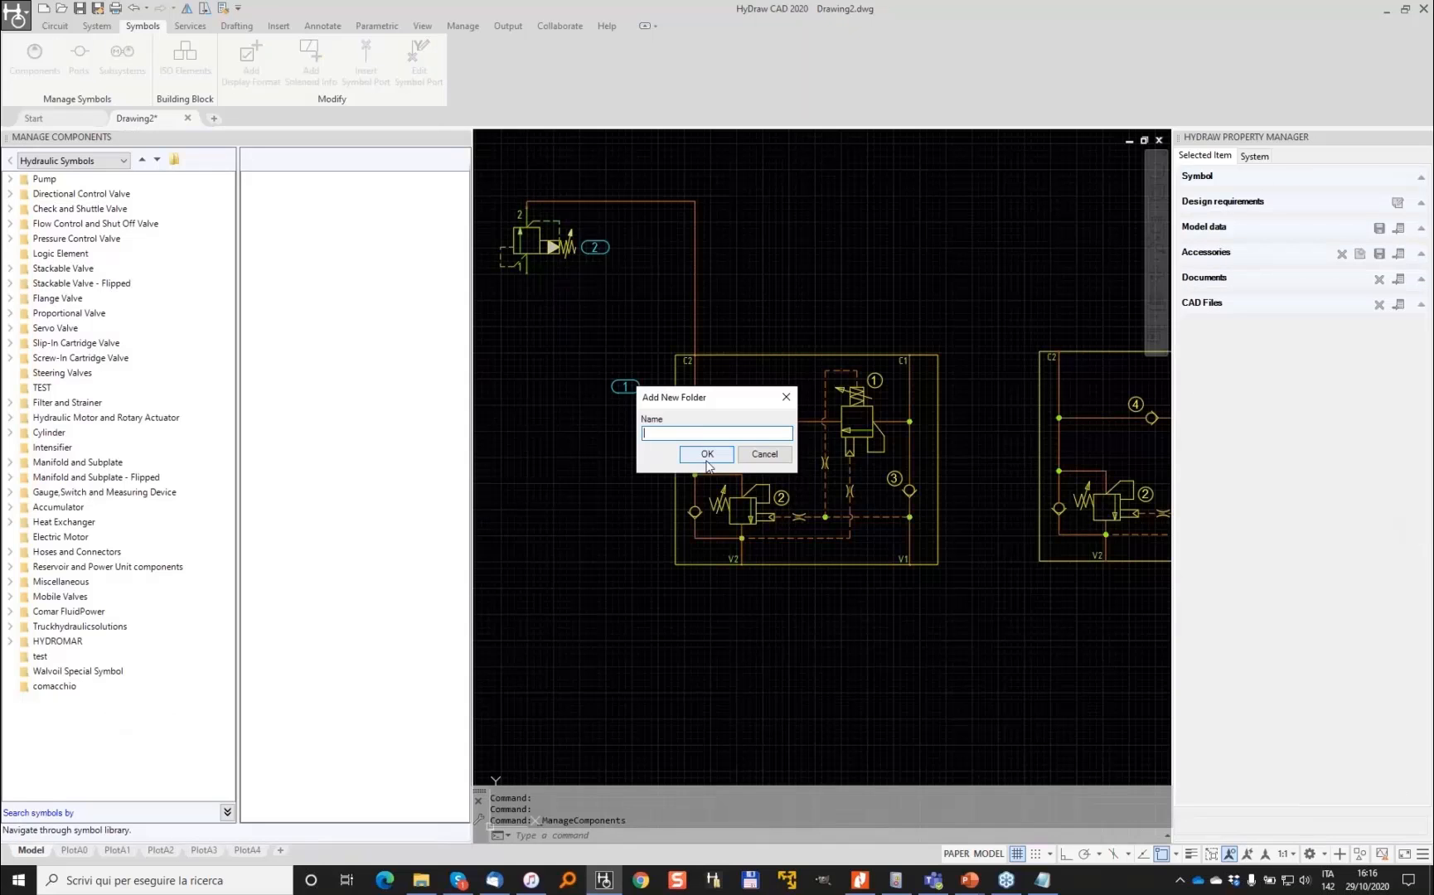
{"action": "type", "text": "hYdRAW"}
{"action": "key", "text": "BackSpace"}
{"action": "key", "text": "BackSpace"}
{"action": "key", "text": "BackSpace"}
{"action": "key", "text": "BackSpace"}
{"action": "key", "text": "BackSpace"}
{"action": "key", "text": "BackSpace"}
{"action": "type", "text": "HyDrwa Webina"}
{"action": "left_click", "coordinate": [673, 433]}
{"action": "key", "text": "BackSpace"}
{"action": "key", "text": "BackSpace"}
{"action": "type", "text": "aw"}
{"action": "key", "text": "Return"}
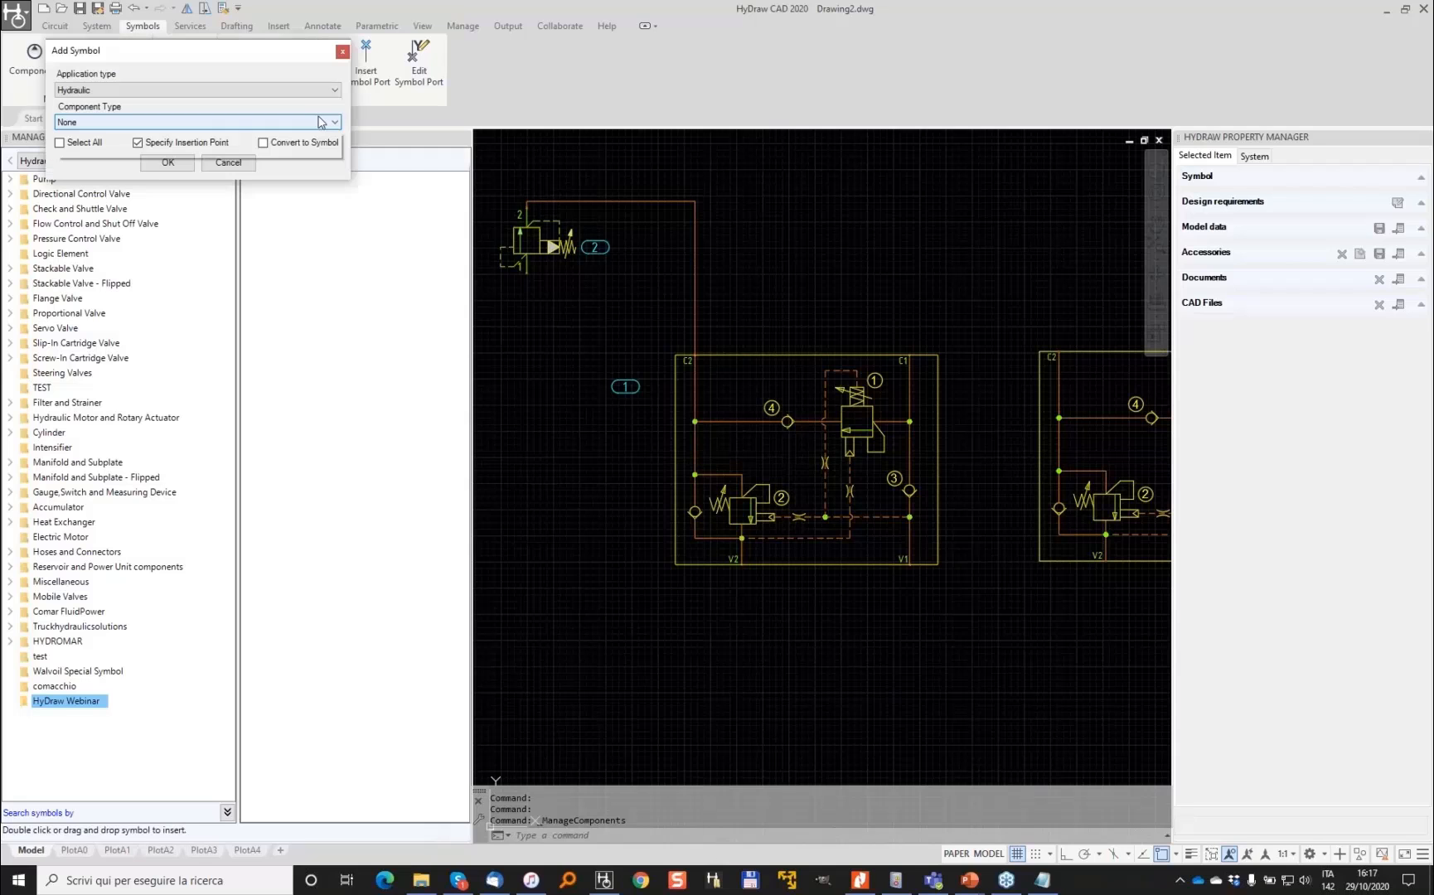
Add the converted circuit to the HyDraw Webinar folder as a Manifold symbol with its insertion point at port V2
{"action": "left_click", "coordinate": [167, 163]}
{"action": "left_click", "coordinate": [814, 423]}
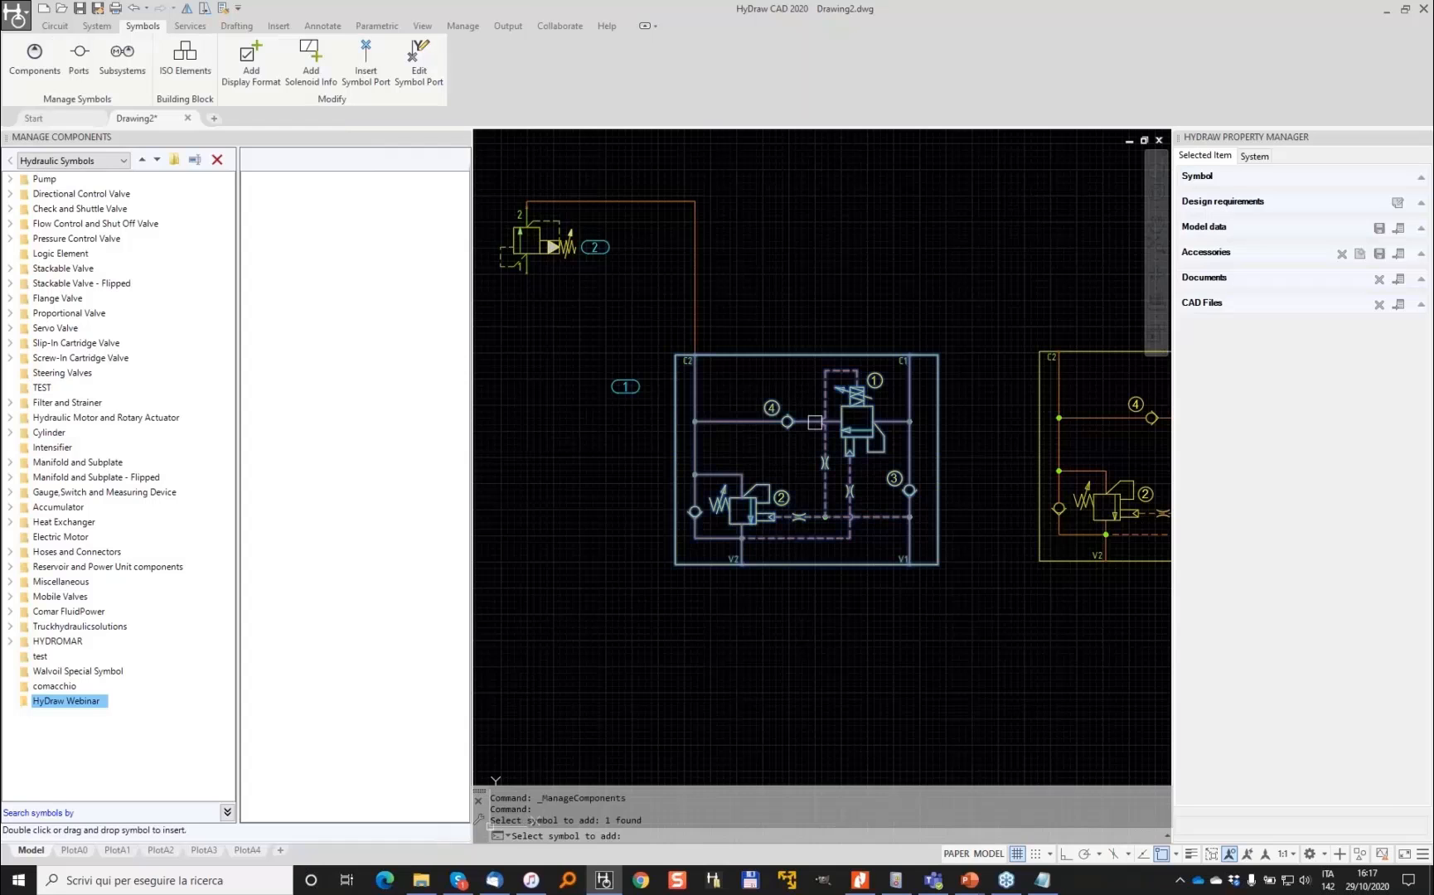
{"action": "key", "text": "Return"}
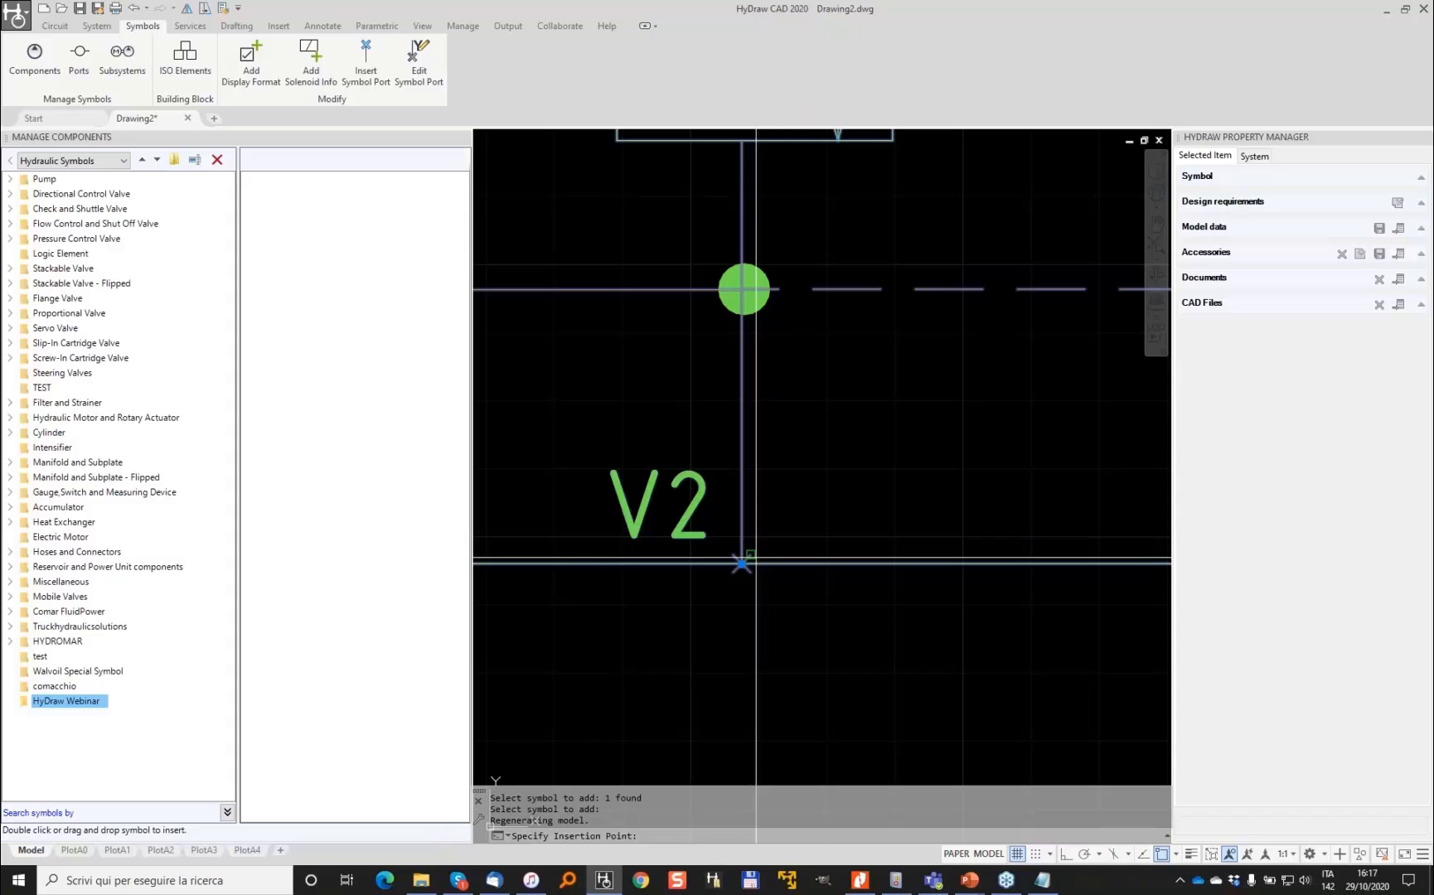
{"action": "left_click", "coordinate": [755, 563]}
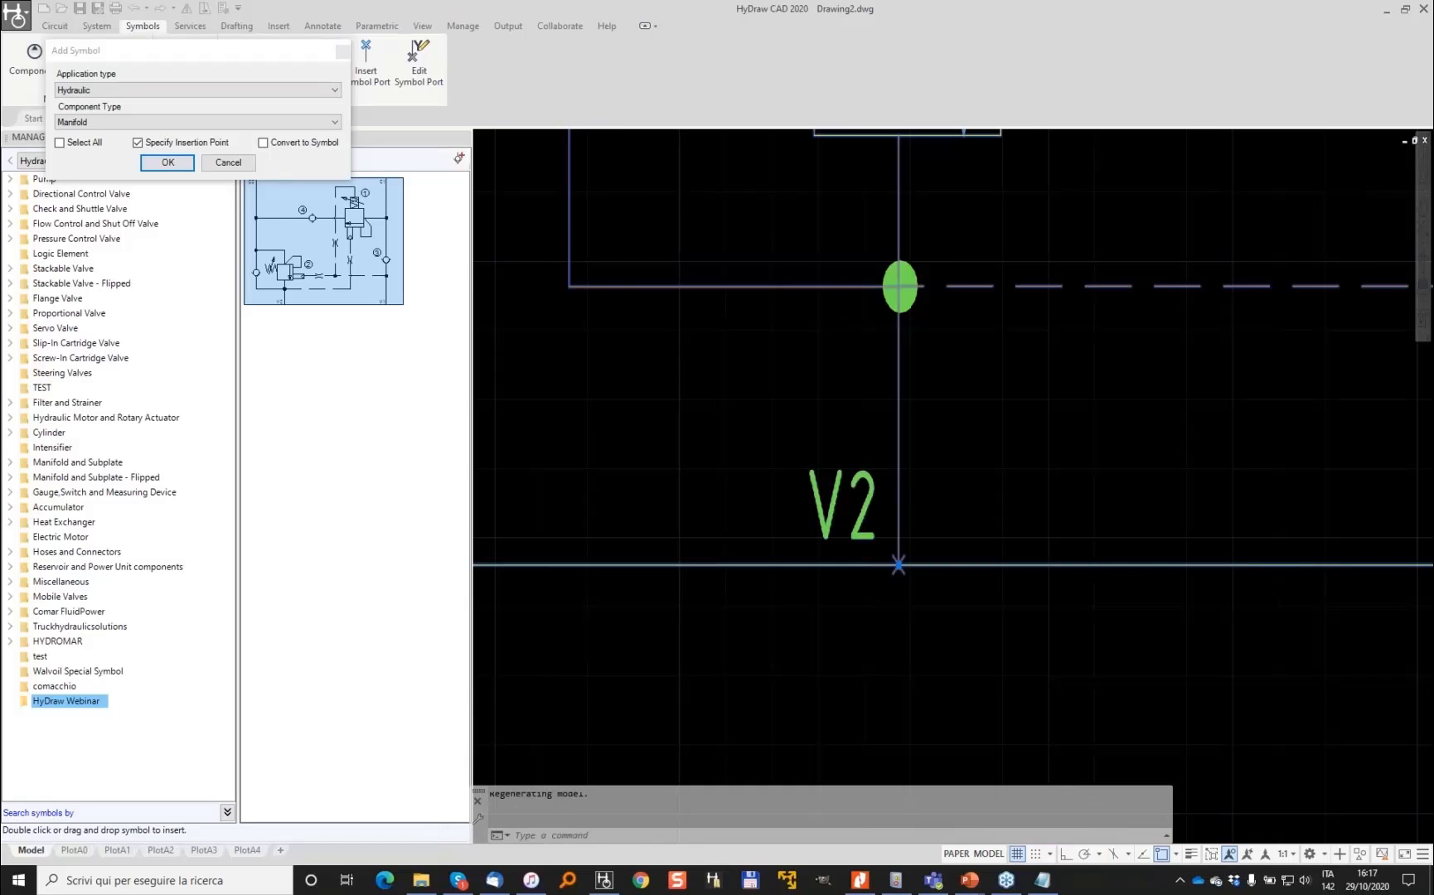
{"action": "key", "text": "Return"}
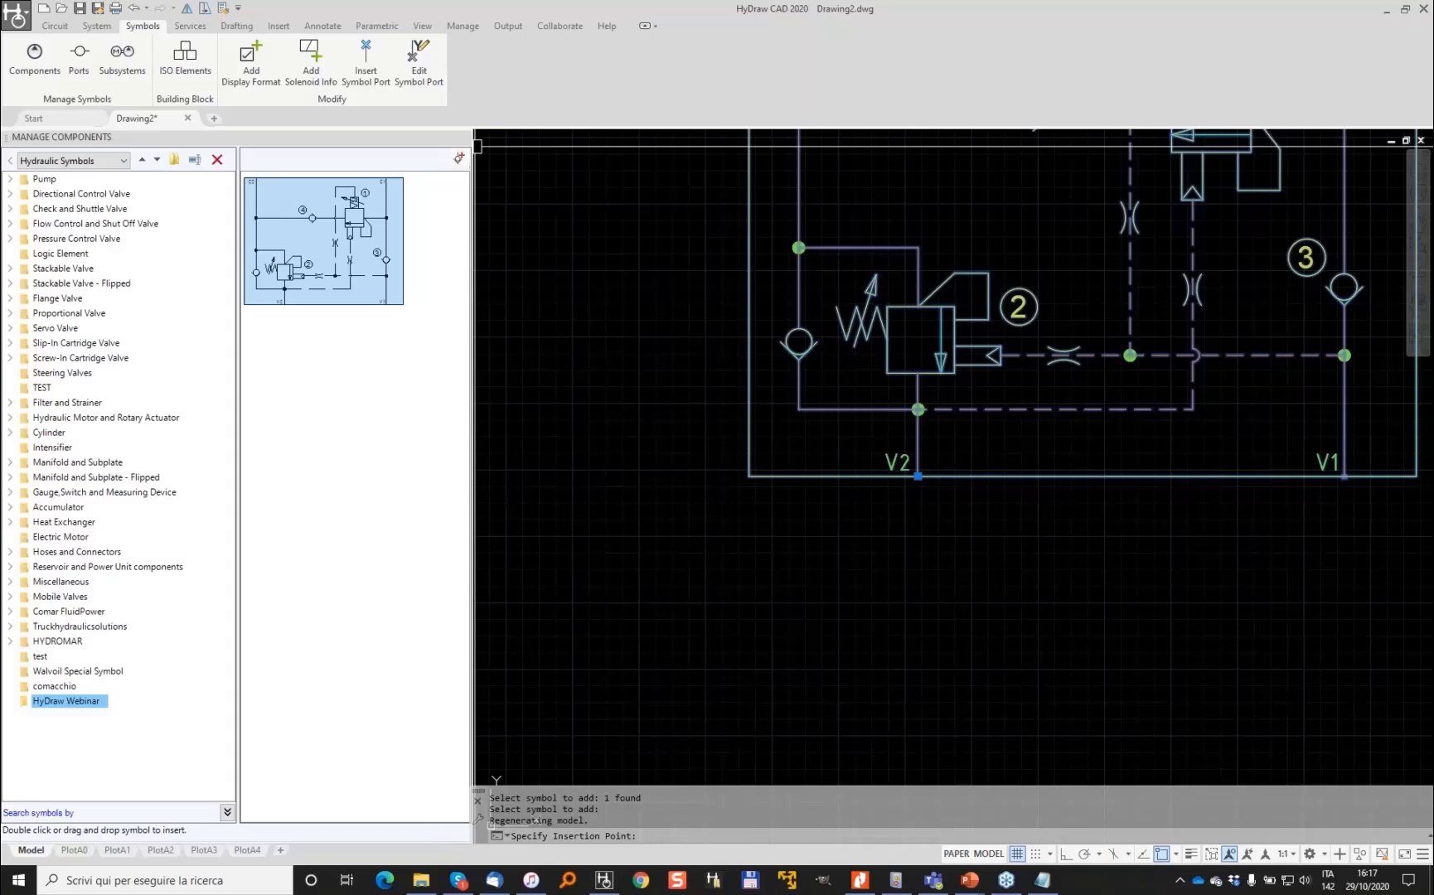
Leave the pending symbol creation and insert the stored manifold symbol from the library above the two existing circuits
{"action": "key", "text": "Escape"}
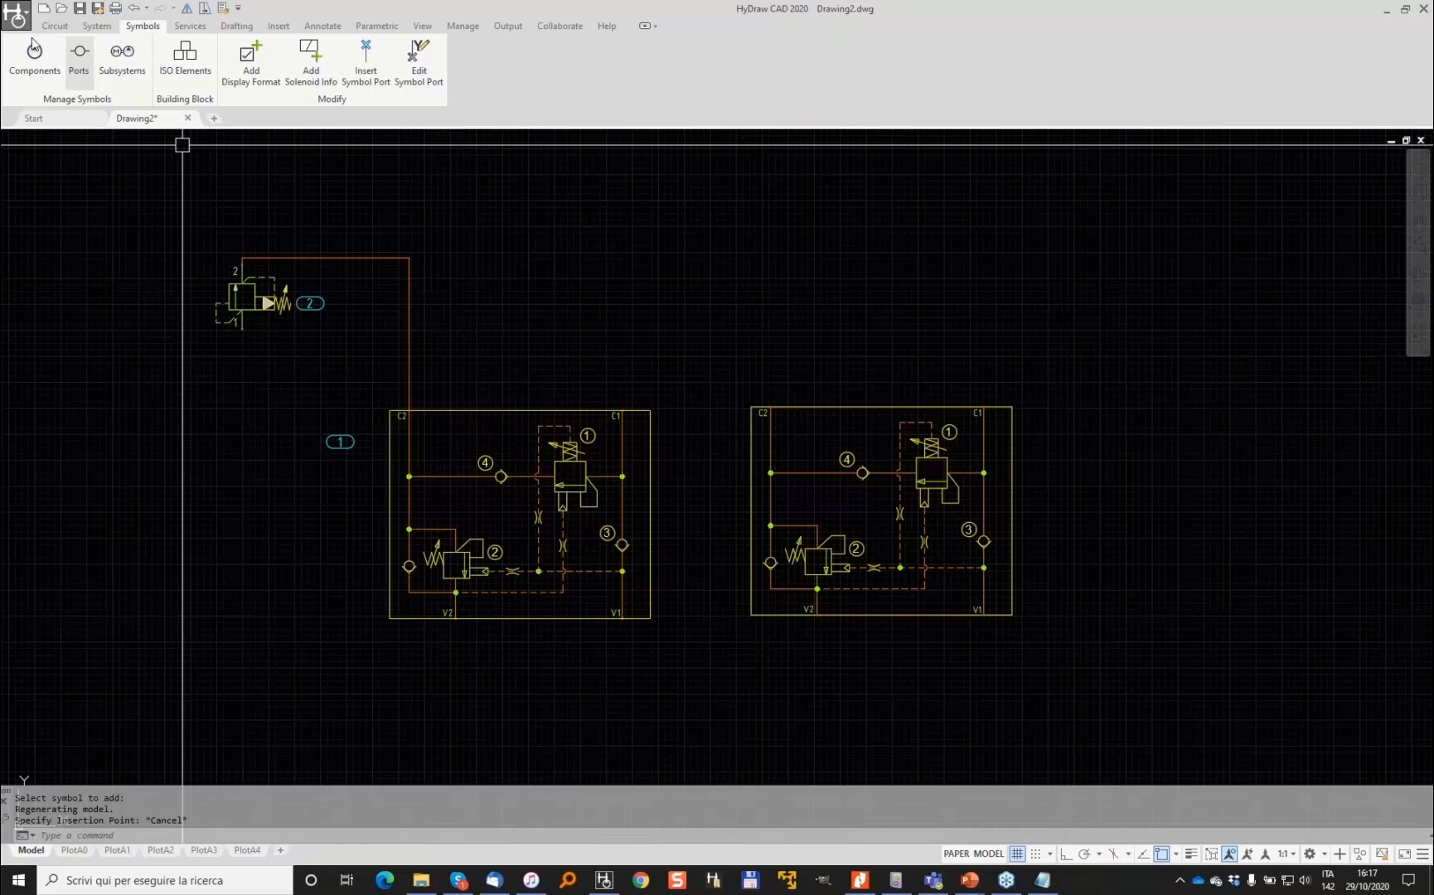
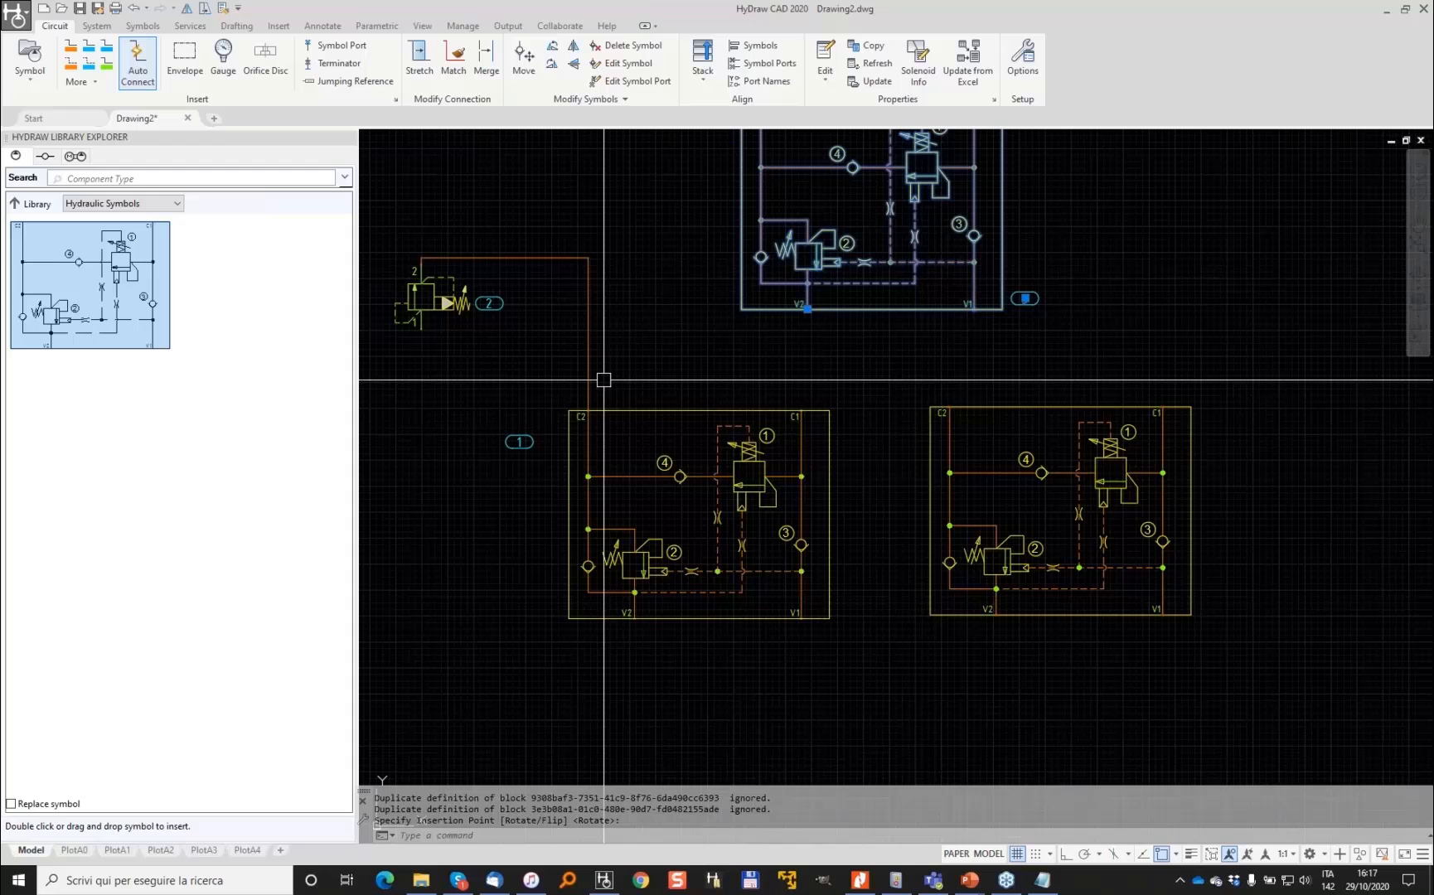
{"action": "middle_click_drag", "start_coordinate": [836, 196], "coordinate": [773, 335]}
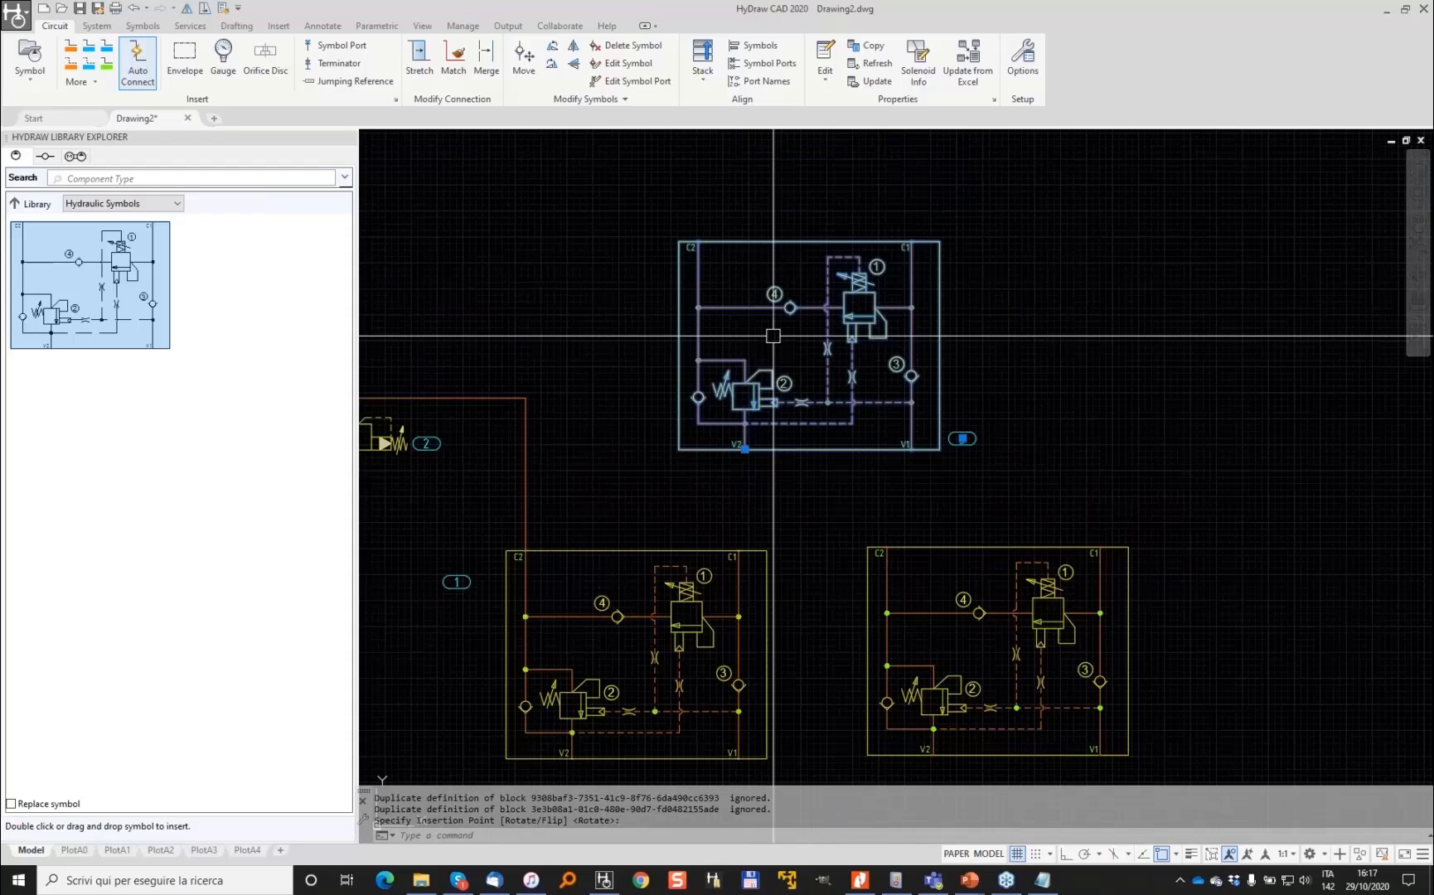
{"action": "scroll", "coordinate": [737, 335], "scroll_direction": "up", "scroll_amount": 6}
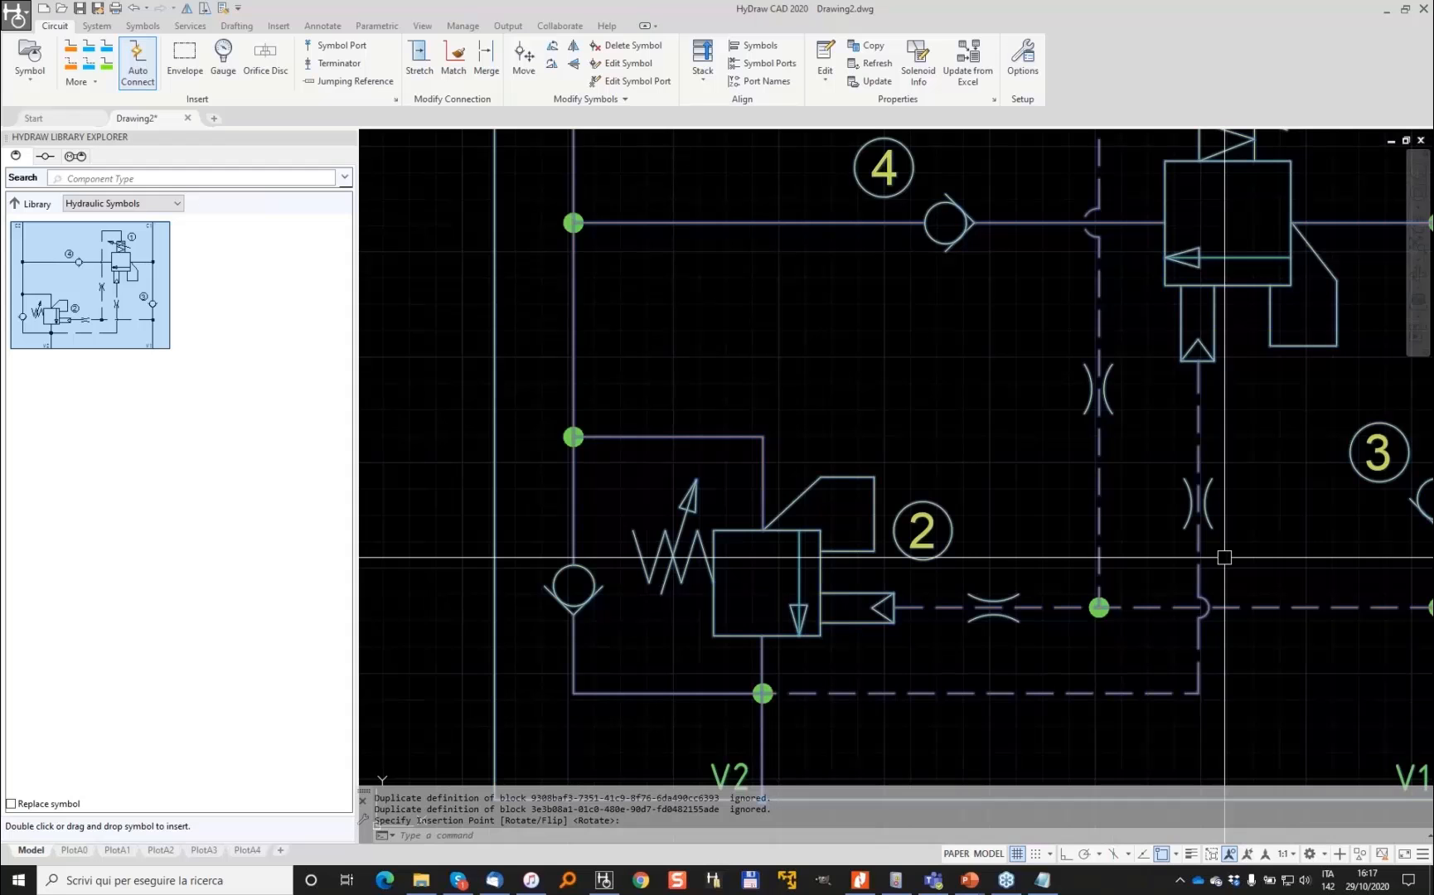
{"action": "scroll", "coordinate": [828, 225], "scroll_direction": "down", "scroll_amount": 4}
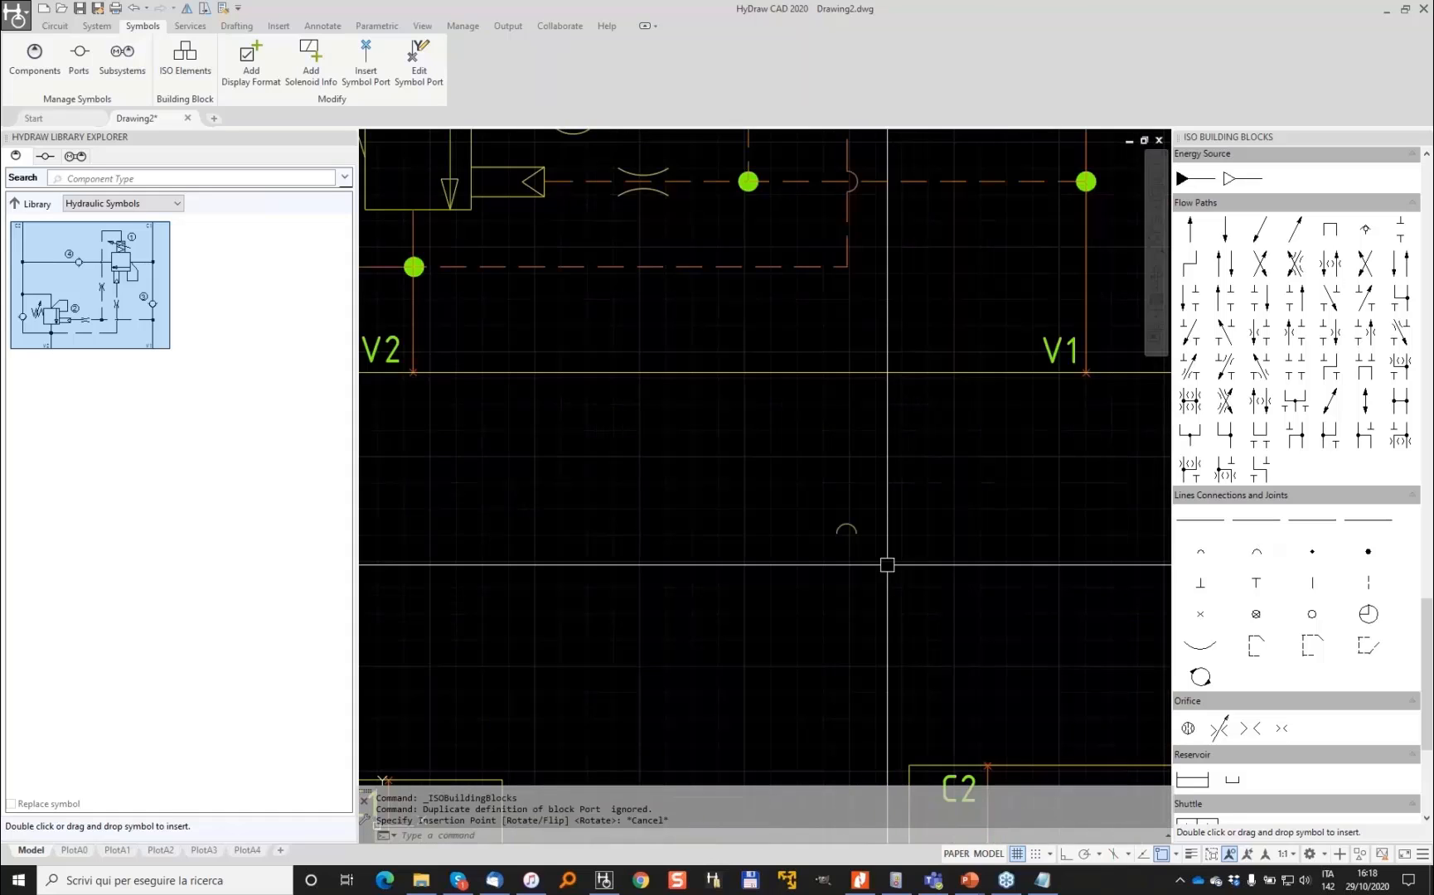
Delete the loose line-crossing arc below the inserted manifold symbol
{"action": "left_click", "coordinate": [887, 566]}
{"action": "left_click", "coordinate": [825, 495]}
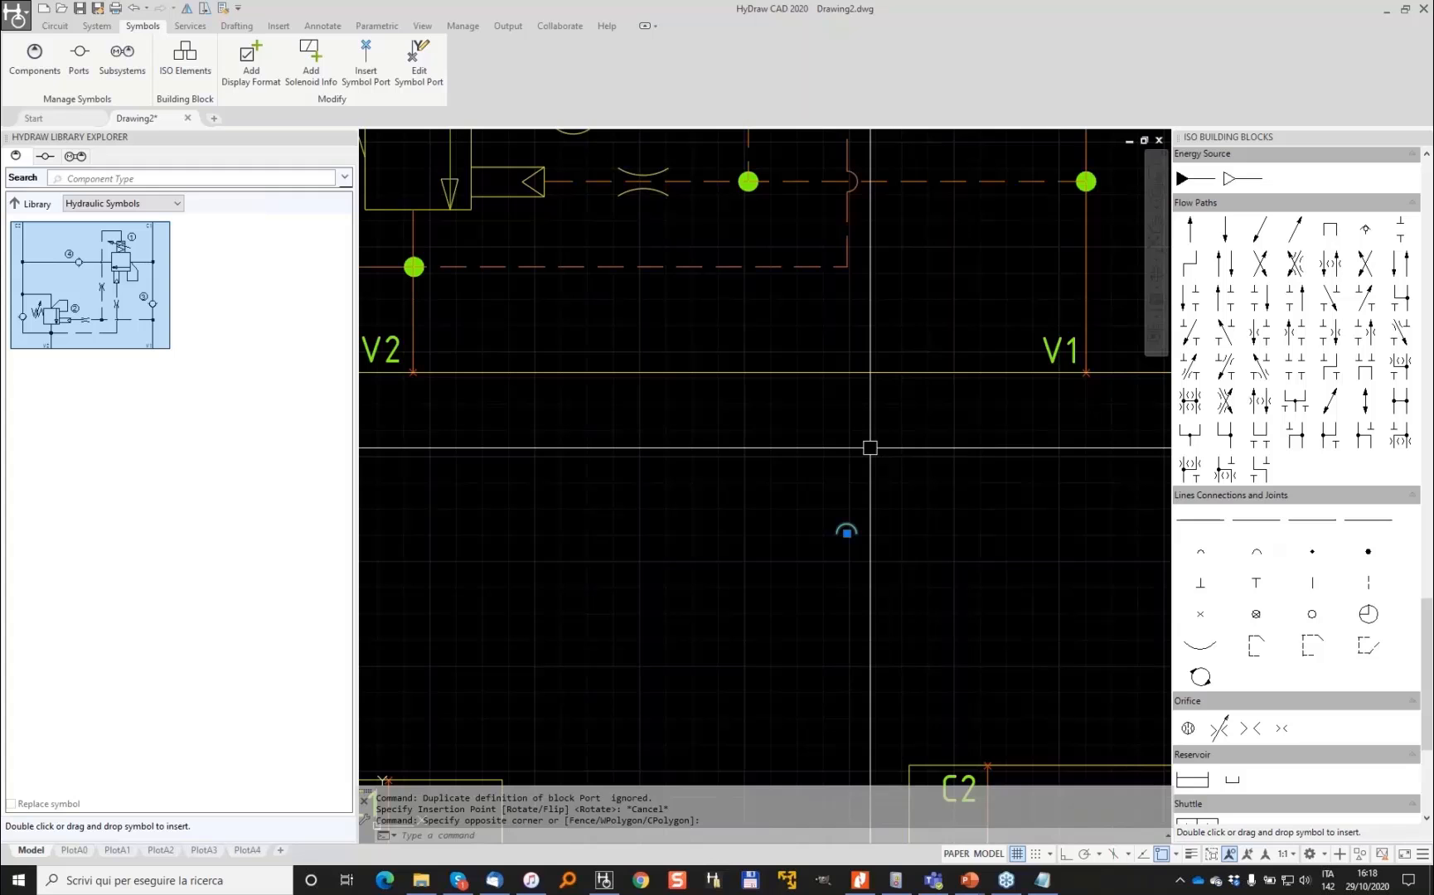
{"action": "key", "text": "Delete"}
Delete the green junction dots from the unconverted circuit copy beside the manifold
{"action": "scroll", "coordinate": [869, 447], "scroll_direction": "down", "scroll_amount": 3}
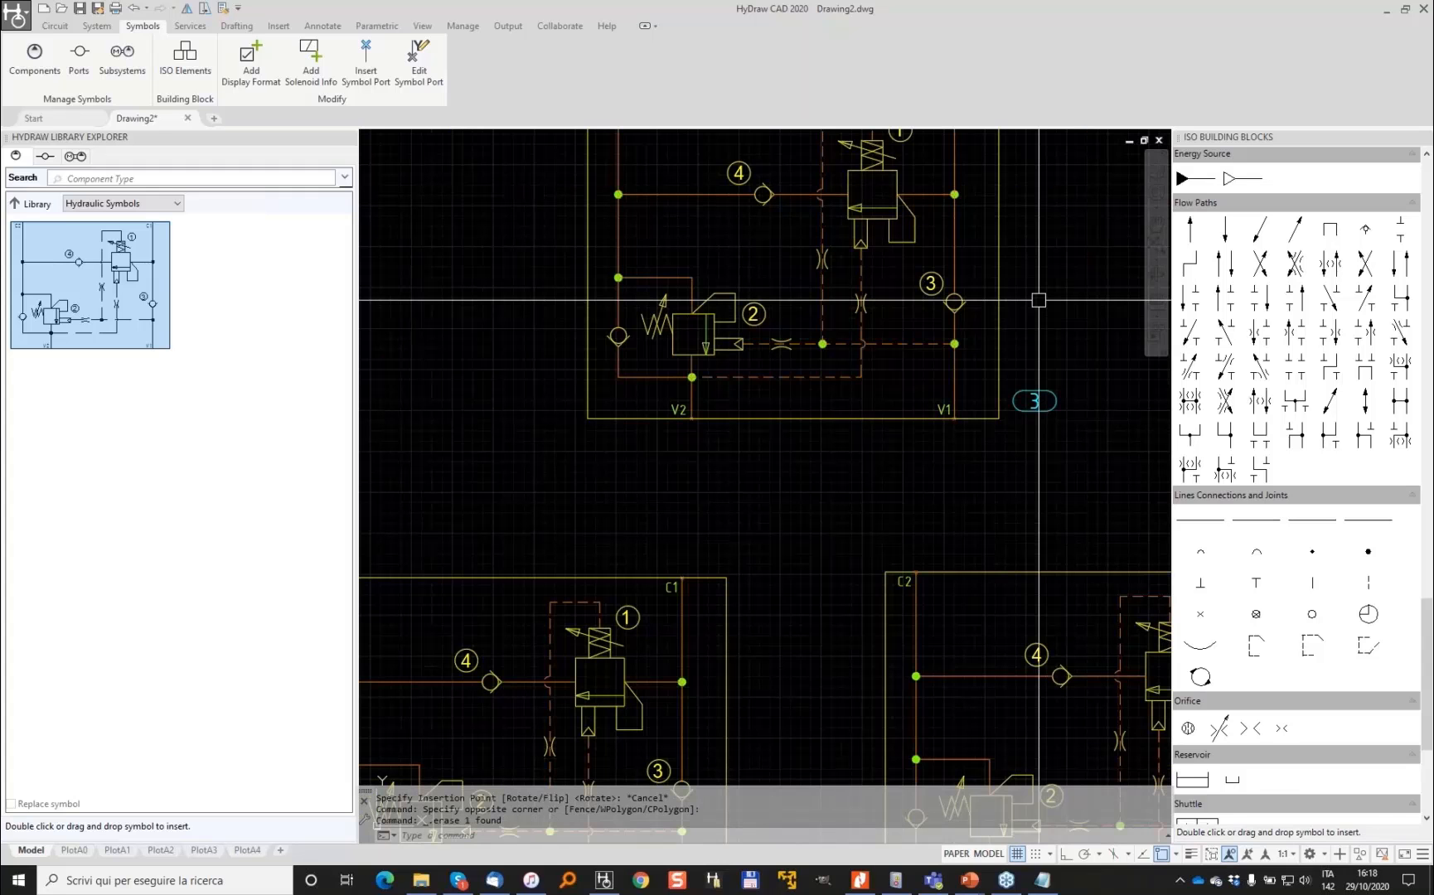
{"action": "scroll", "coordinate": [638, 381], "scroll_direction": "down", "scroll_amount": 2}
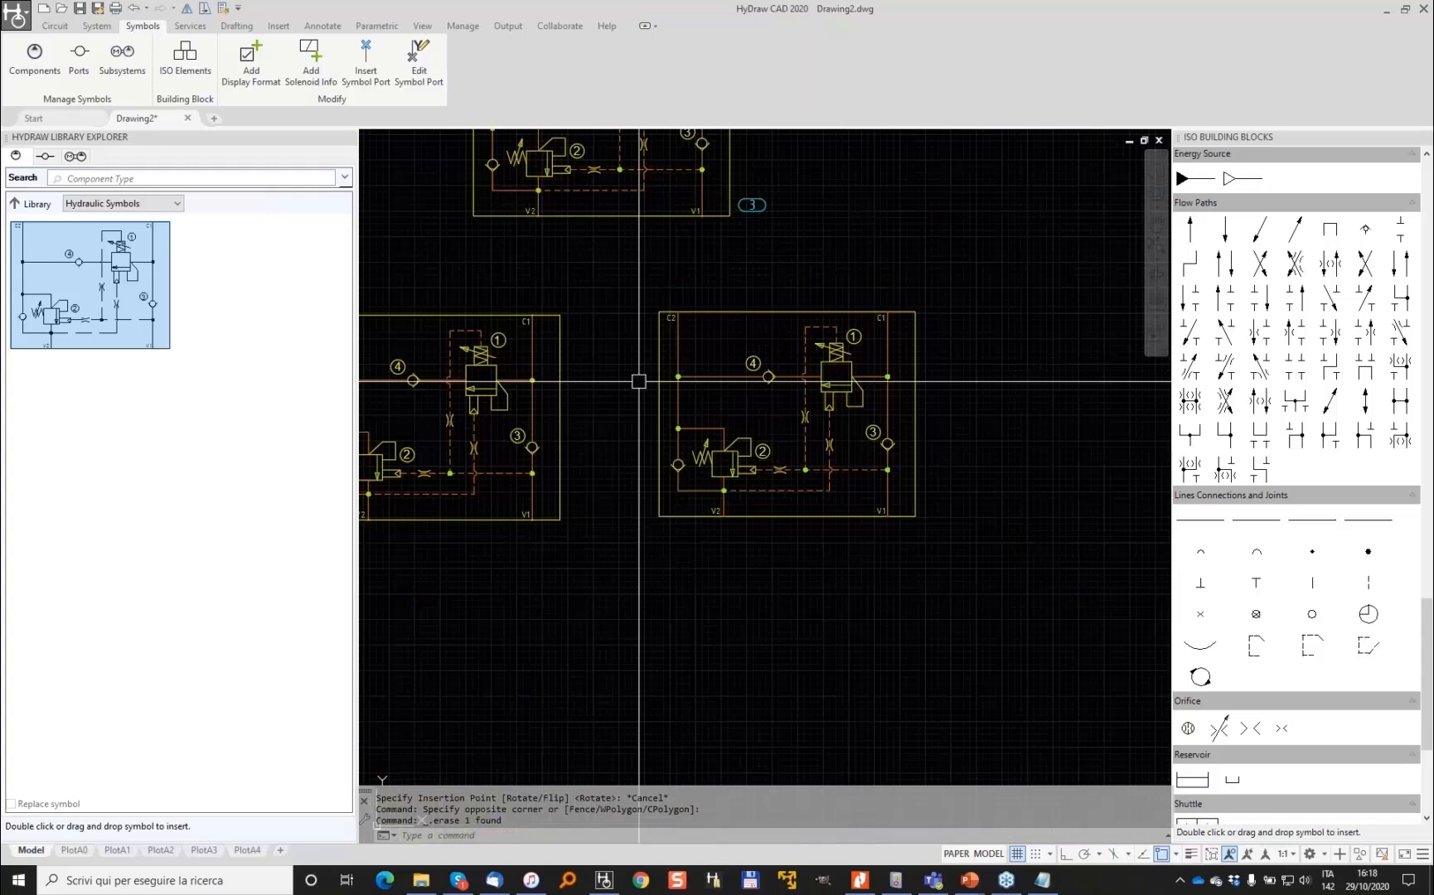
{"action": "scroll", "coordinate": [866, 402], "scroll_direction": "up", "scroll_amount": 2}
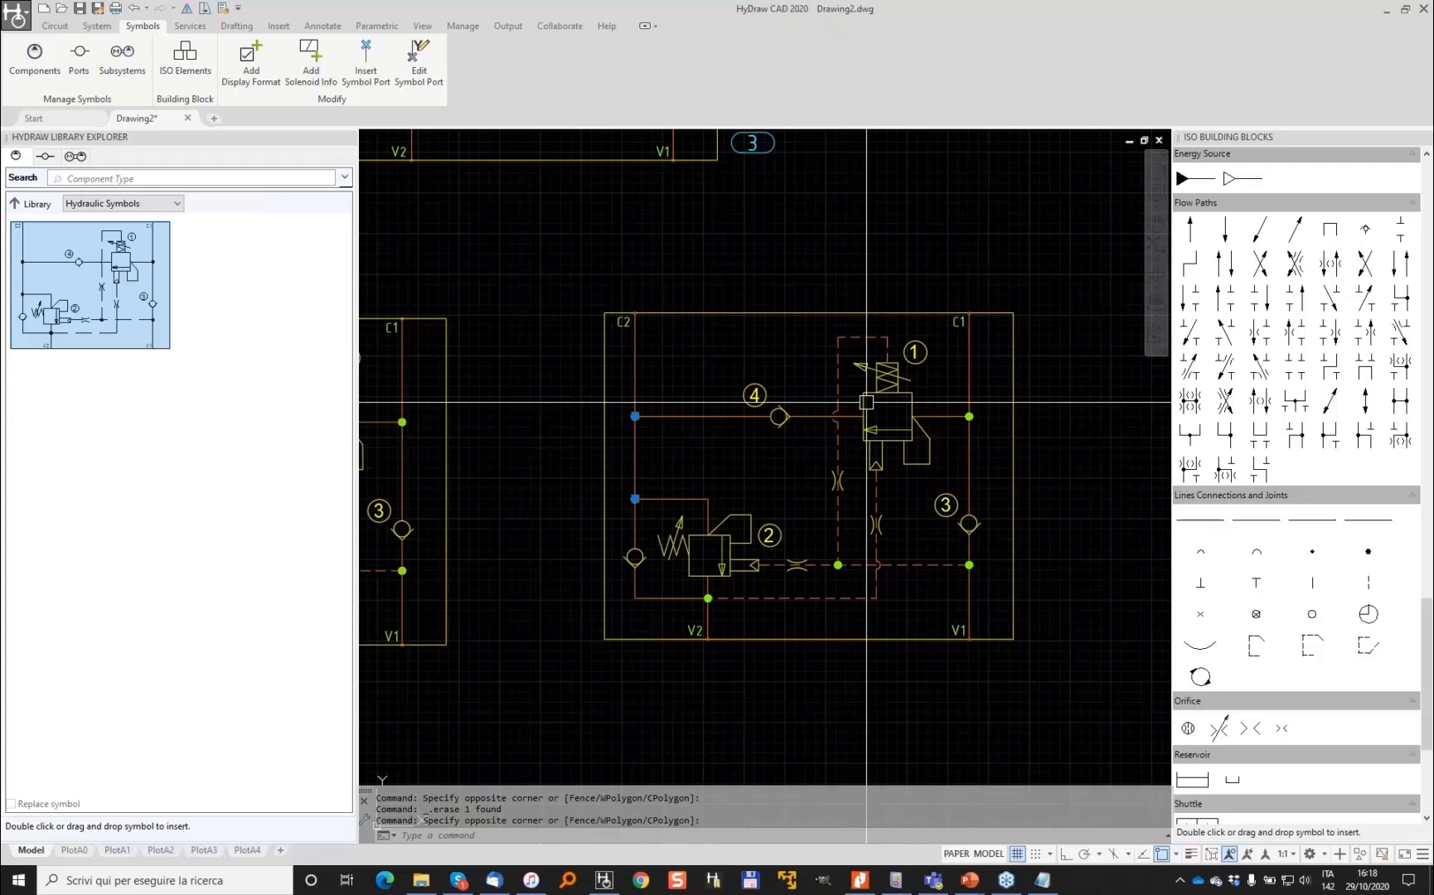
{"action": "key", "text": "Delete"}
{"action": "left_click", "coordinate": [948, 550]}
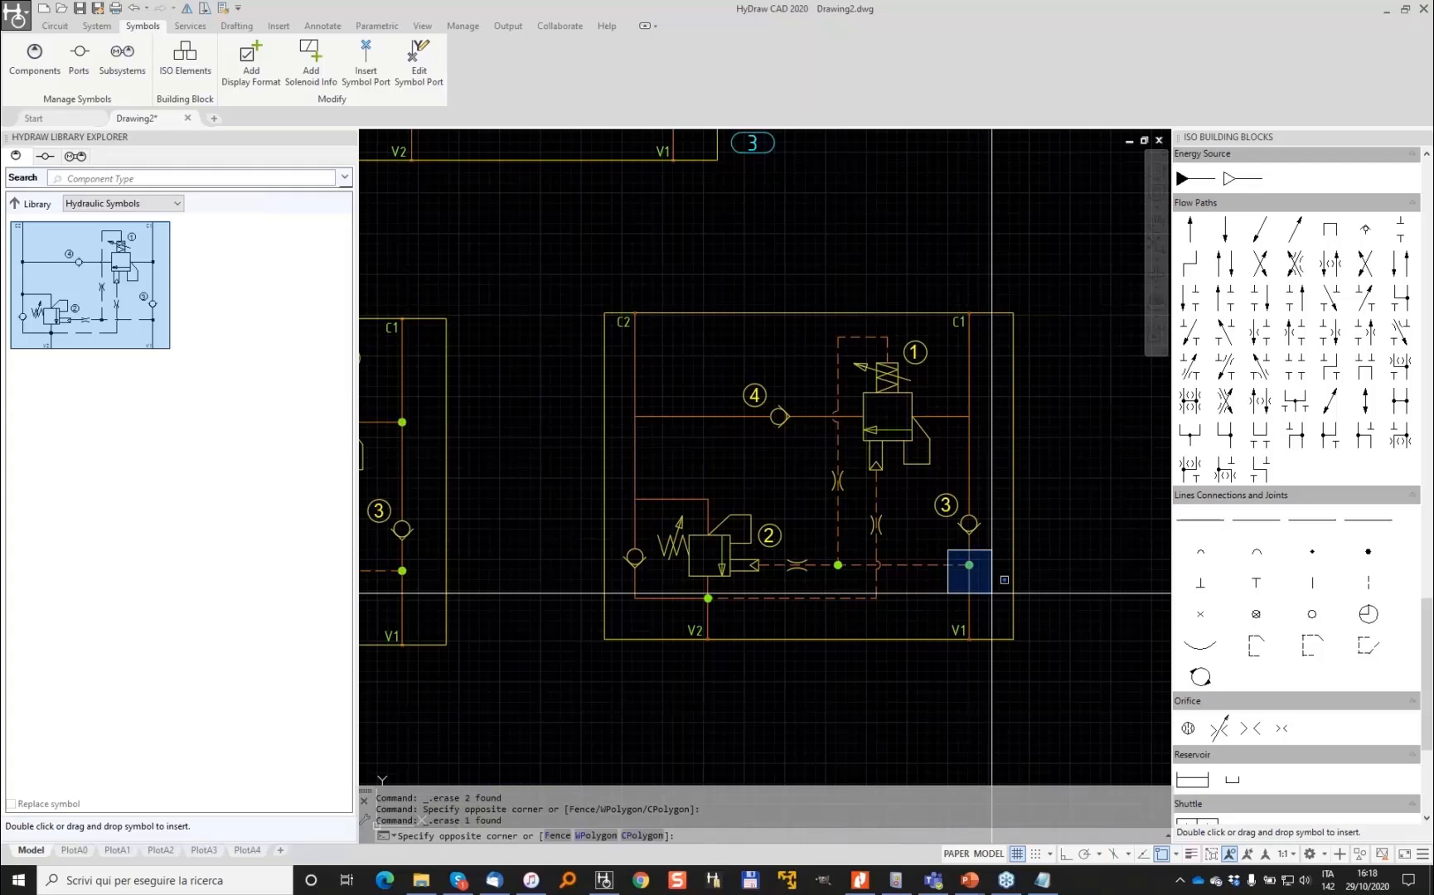
{"action": "left_click", "coordinate": [992, 593]}
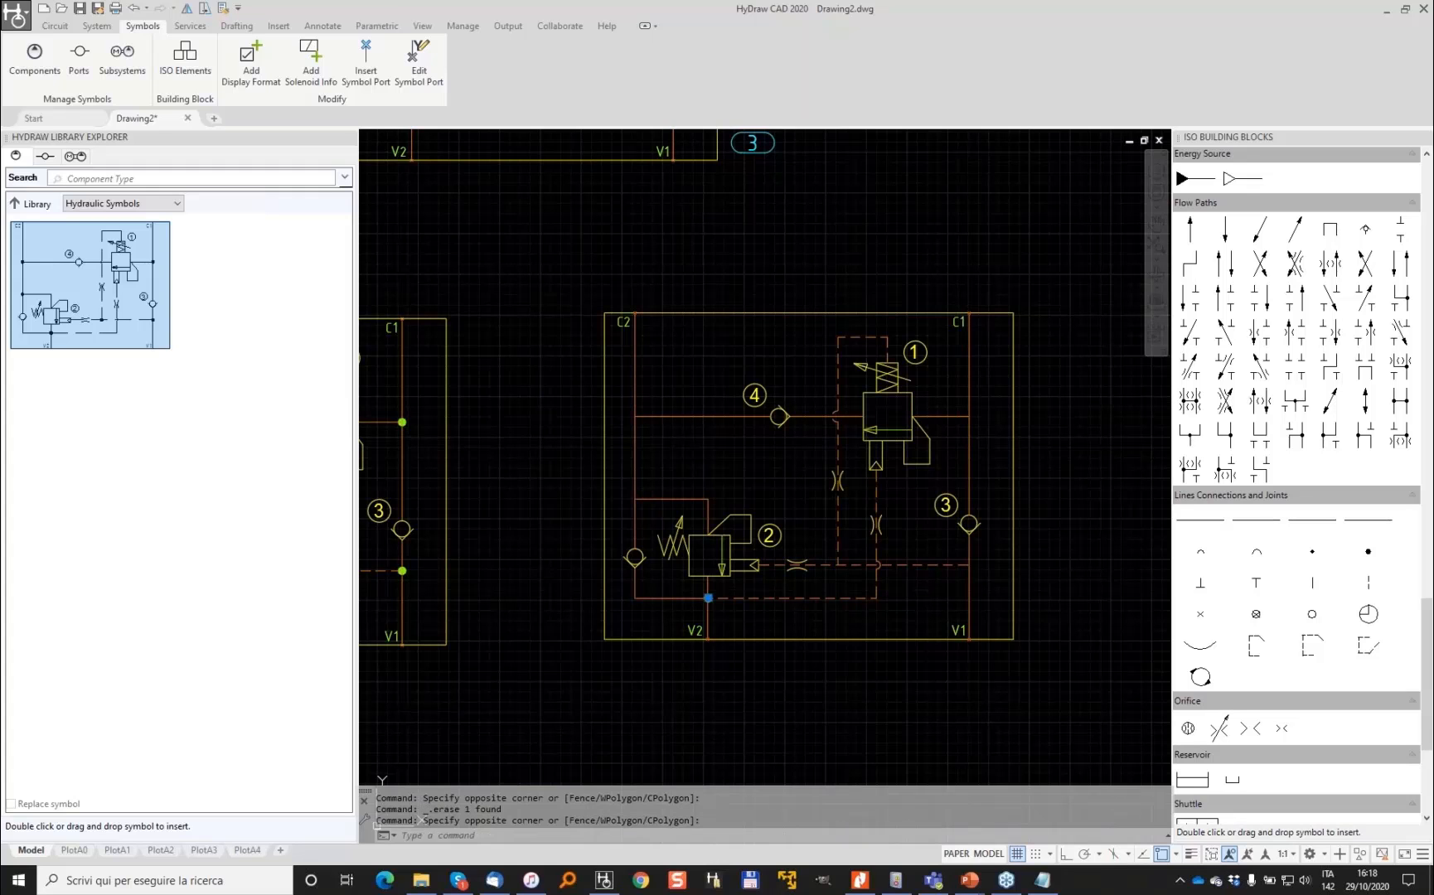
Move the C1 line down to check valve 3 and its branch to valve 1 onto layer 0
{"action": "left_click", "coordinate": [968, 385]}
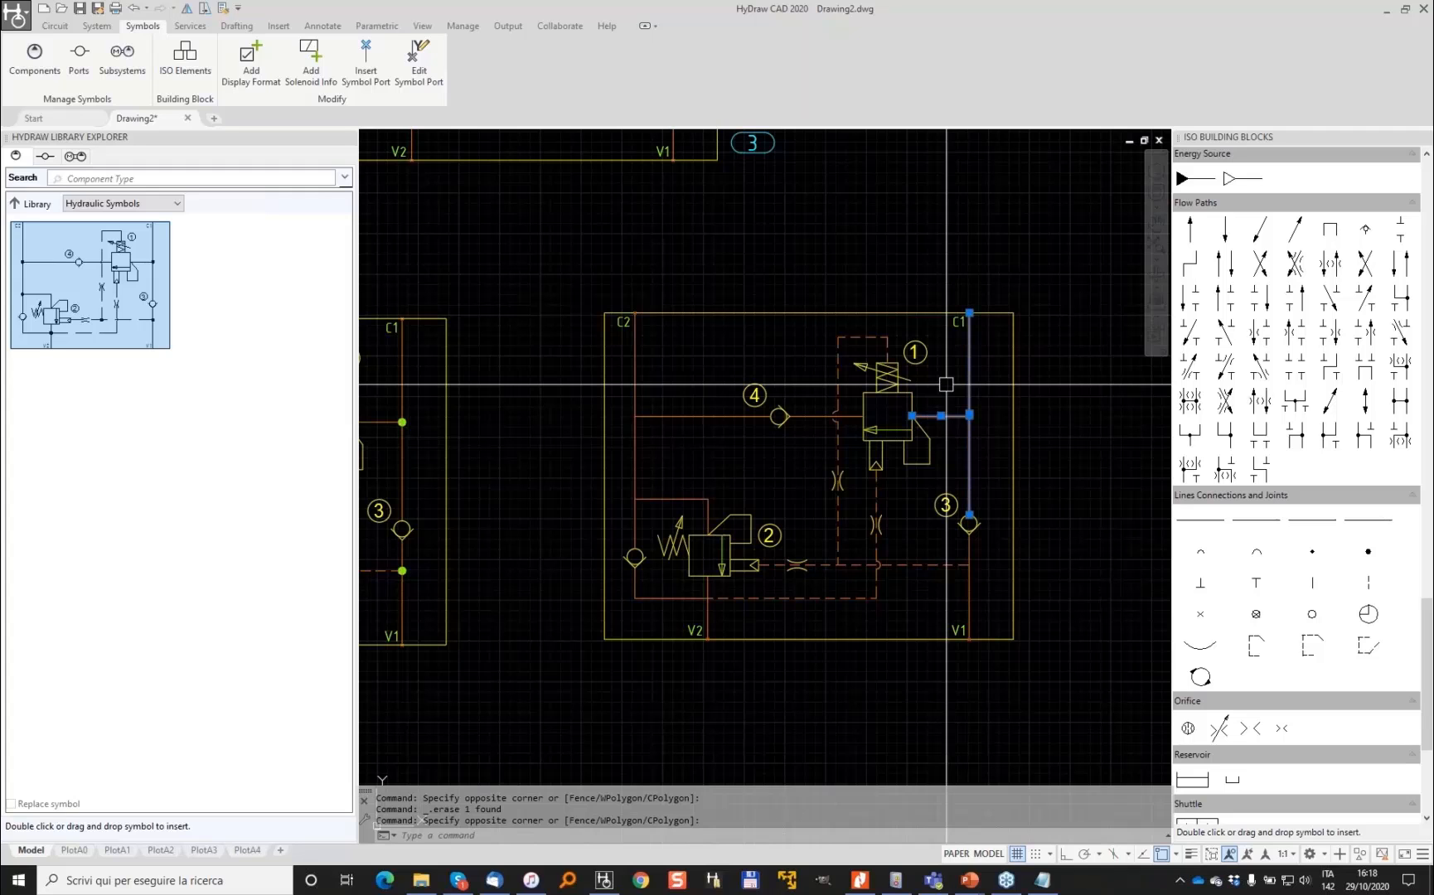
{"action": "left_click", "coordinate": [237, 27]}
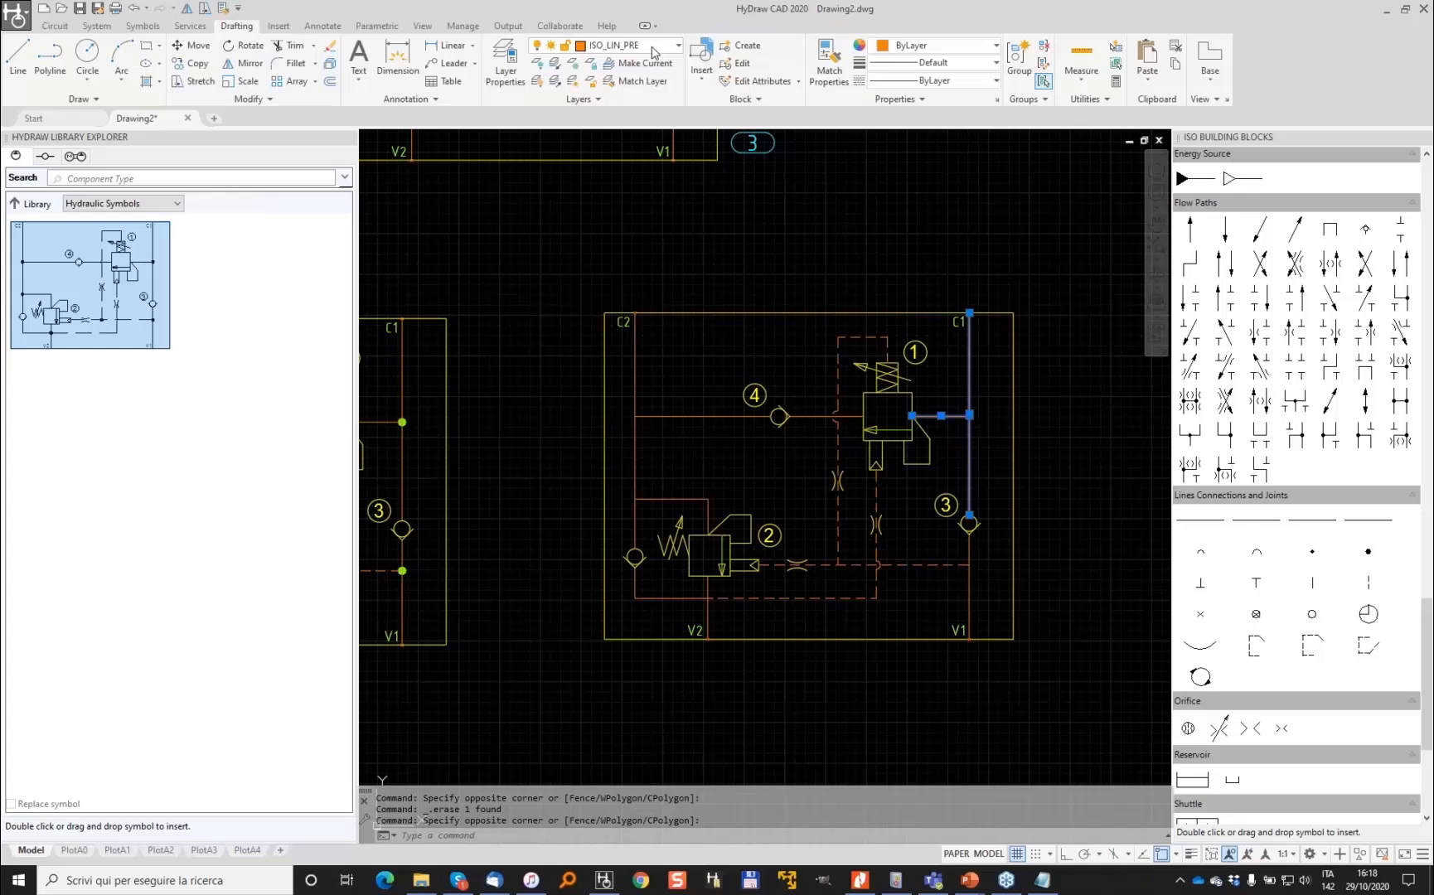
{"action": "left_click", "coordinate": [654, 45]}
{"action": "left_click", "coordinate": [605, 65]}
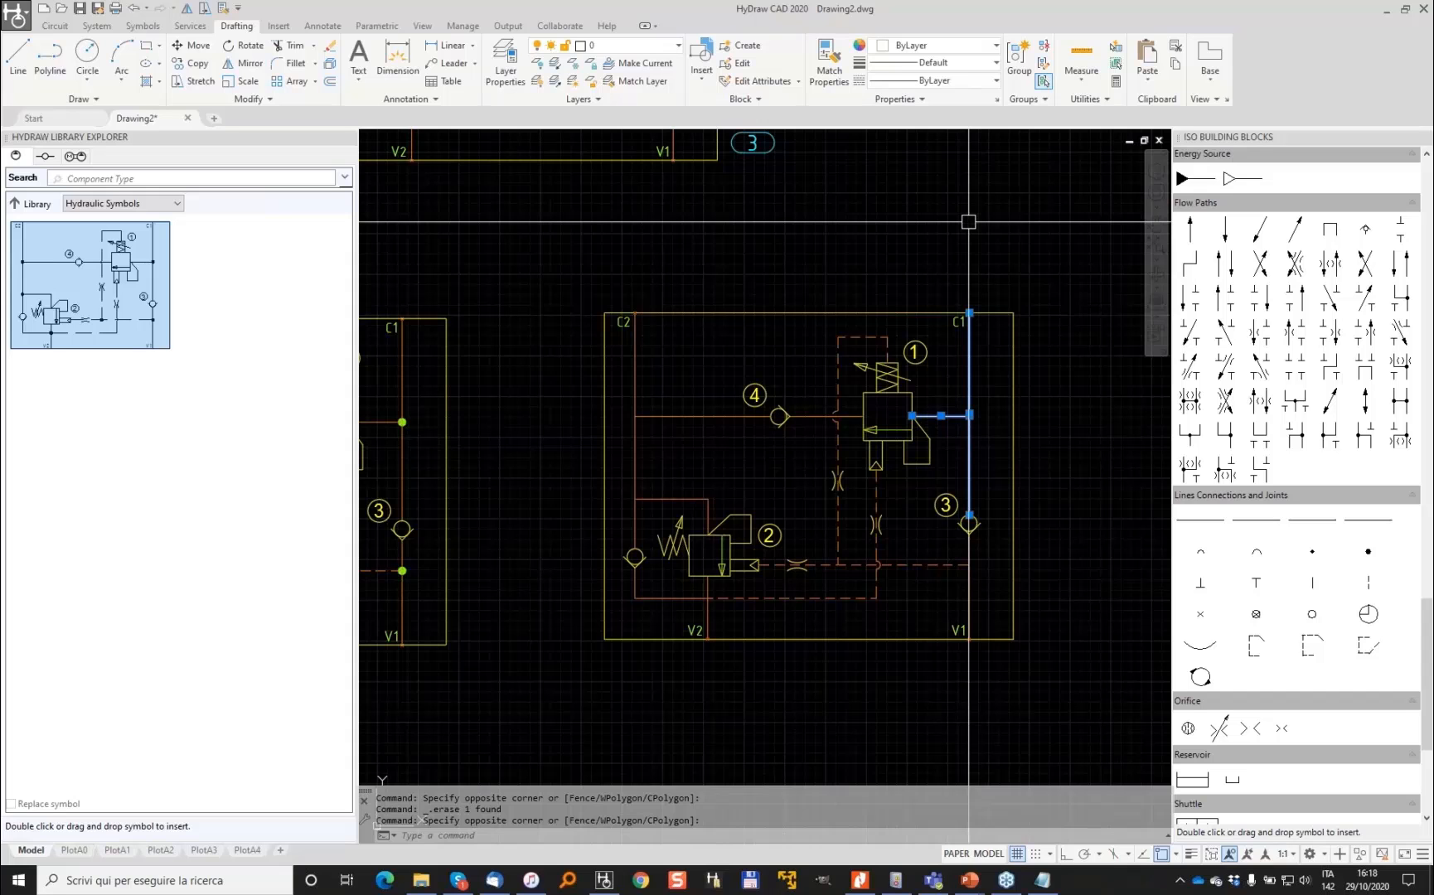
Match the properties of the layer 0 line onto all remaining connection and pilot lines inside the circuit copy
{"action": "type", "text": "ma"}
{"action": "key", "text": "Return"}
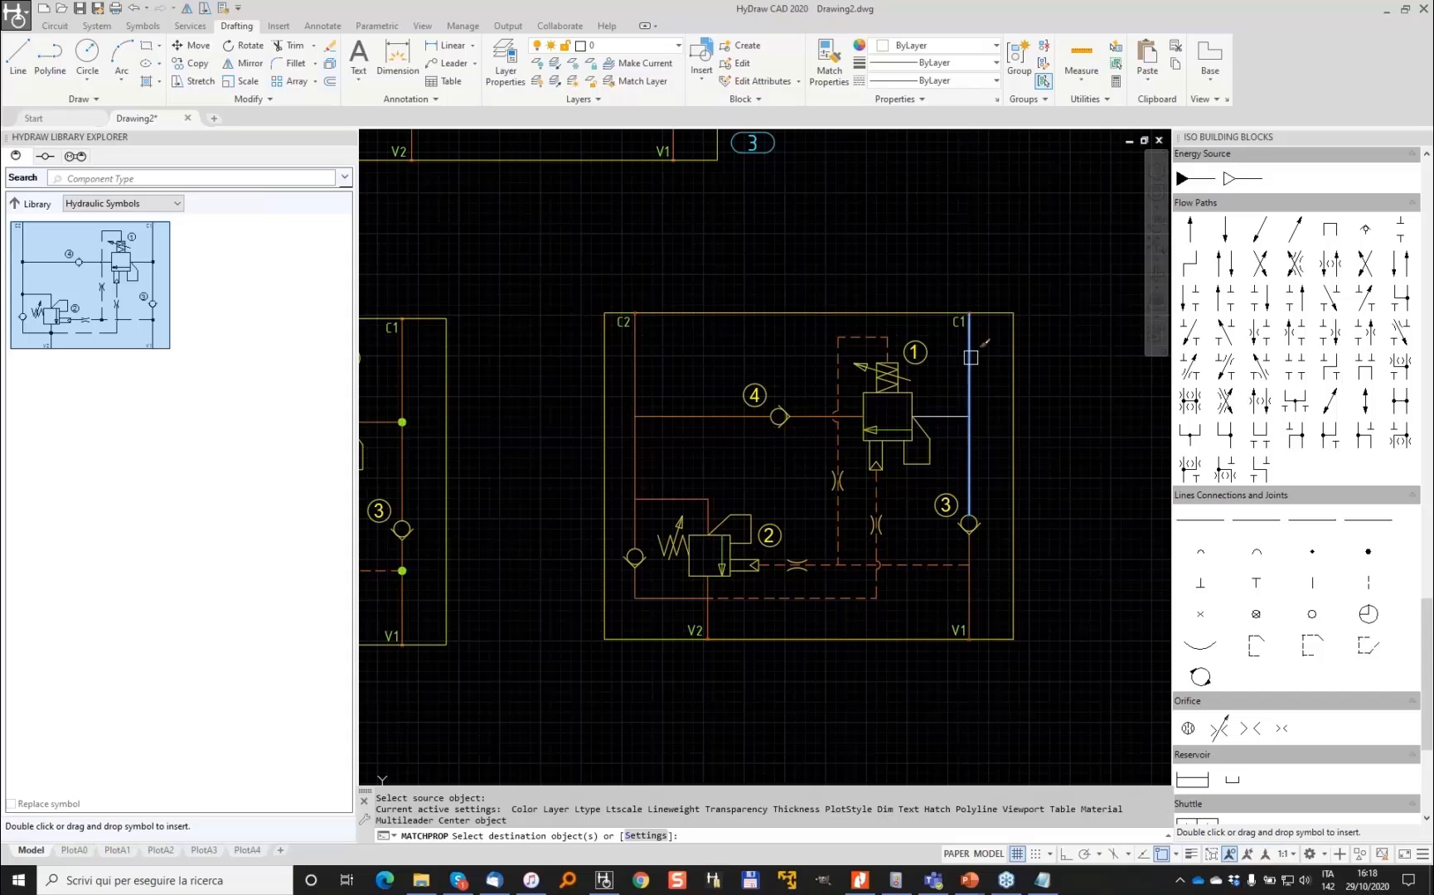
{"action": "left_click", "coordinate": [816, 416]}
{"action": "left_click", "coordinate": [862, 337]}
{"action": "left_click", "coordinate": [894, 334]}
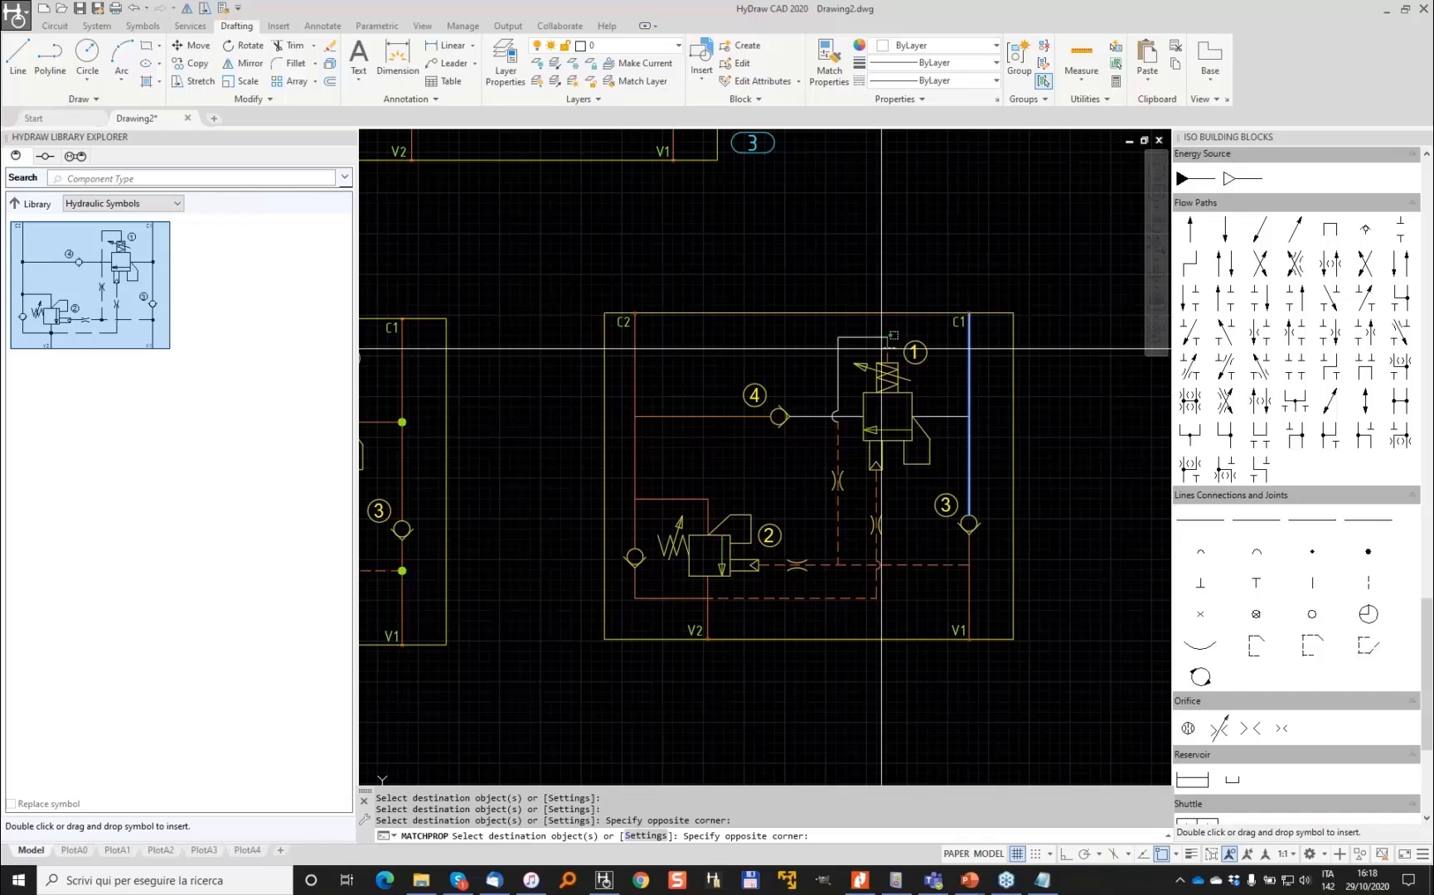
{"action": "left_click", "coordinate": [828, 464]}
{"action": "left_click", "coordinate": [916, 603]}
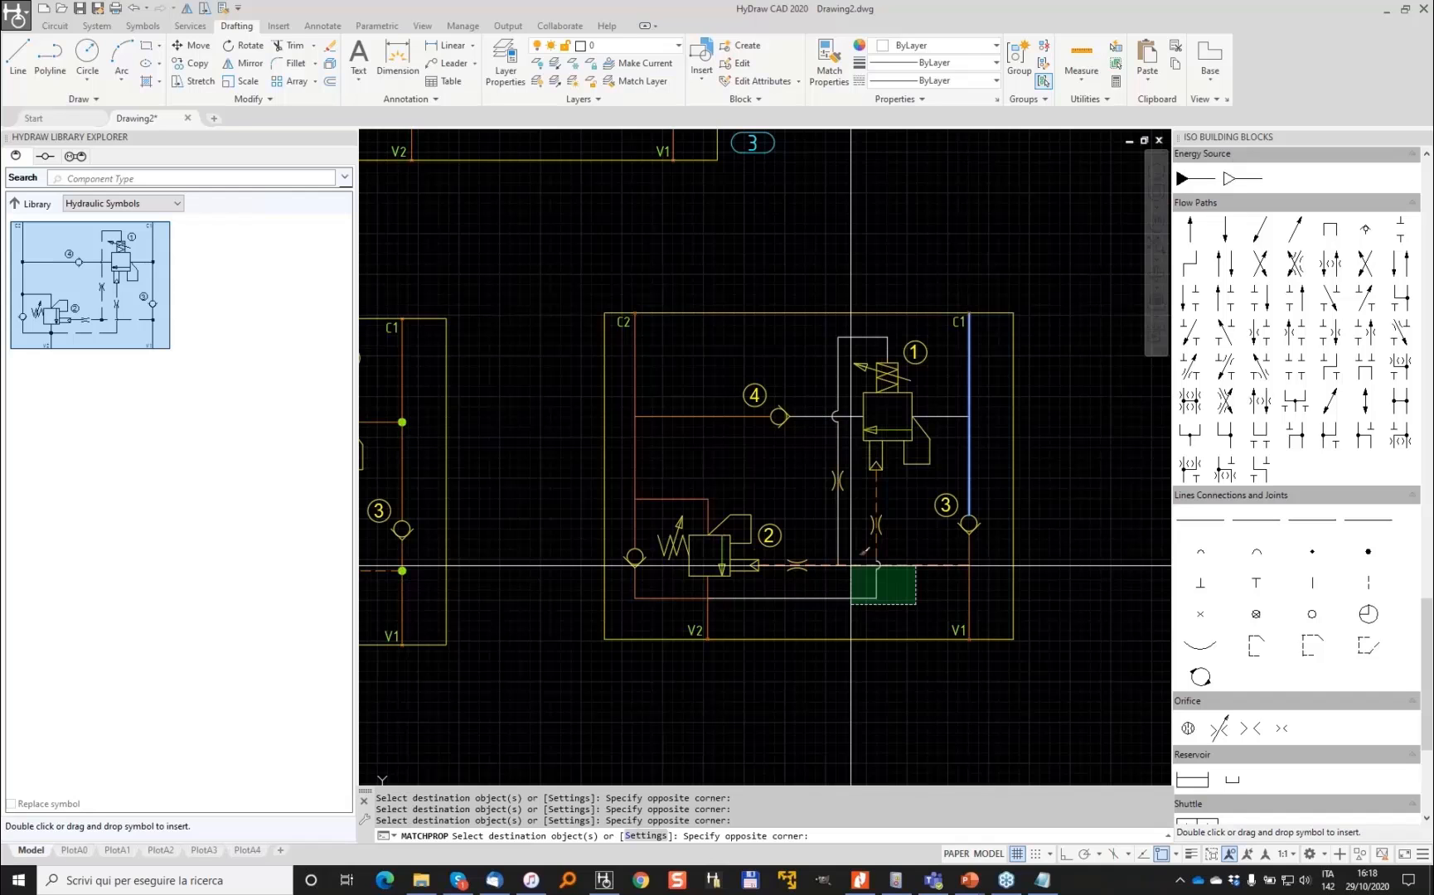
{"action": "left_click", "coordinate": [851, 566]}
{"action": "left_click", "coordinate": [731, 605]}
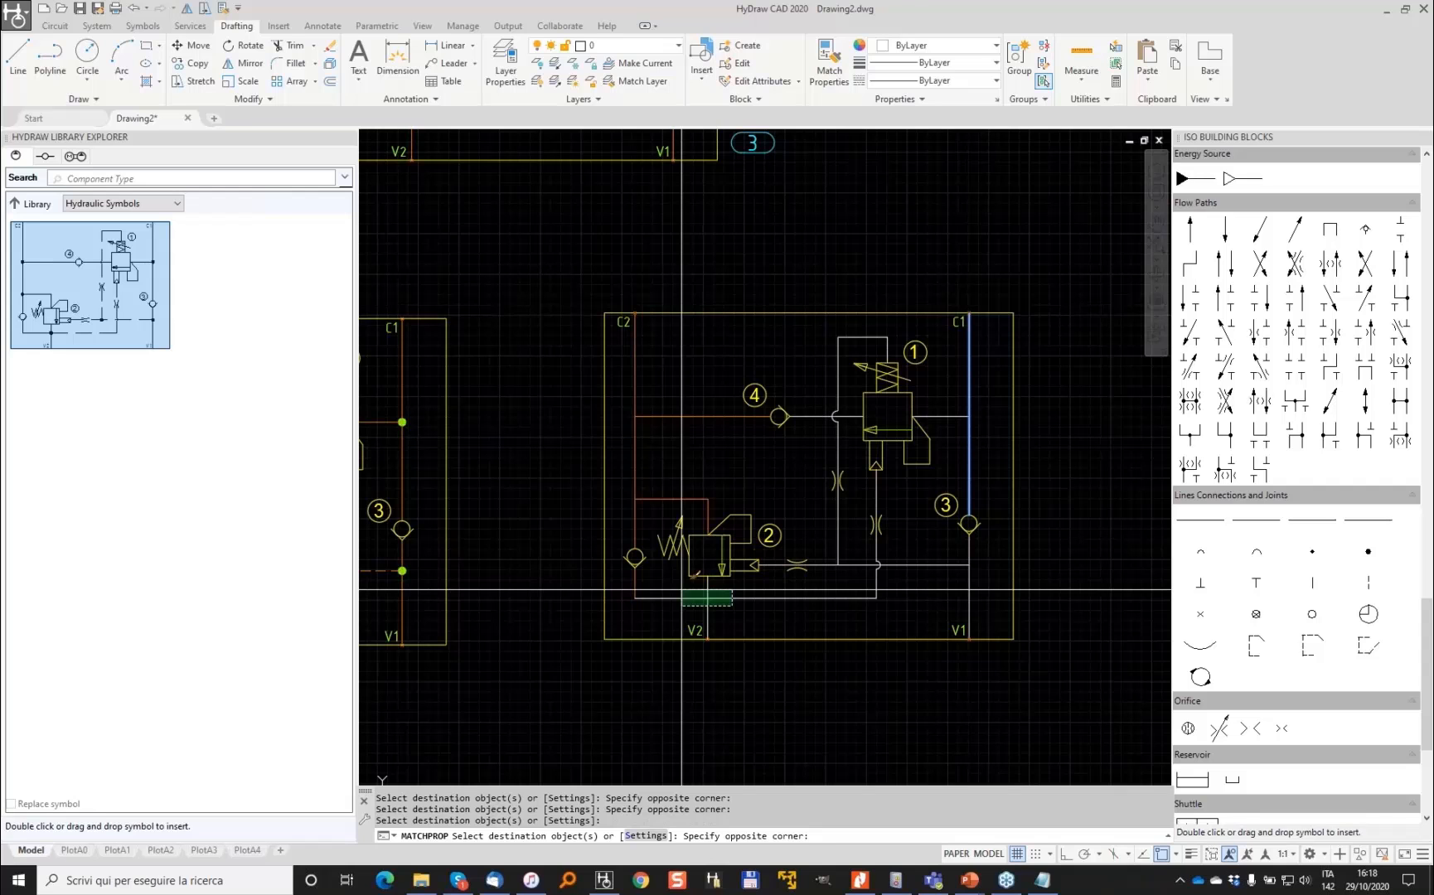
{"action": "left_click", "coordinate": [682, 591]}
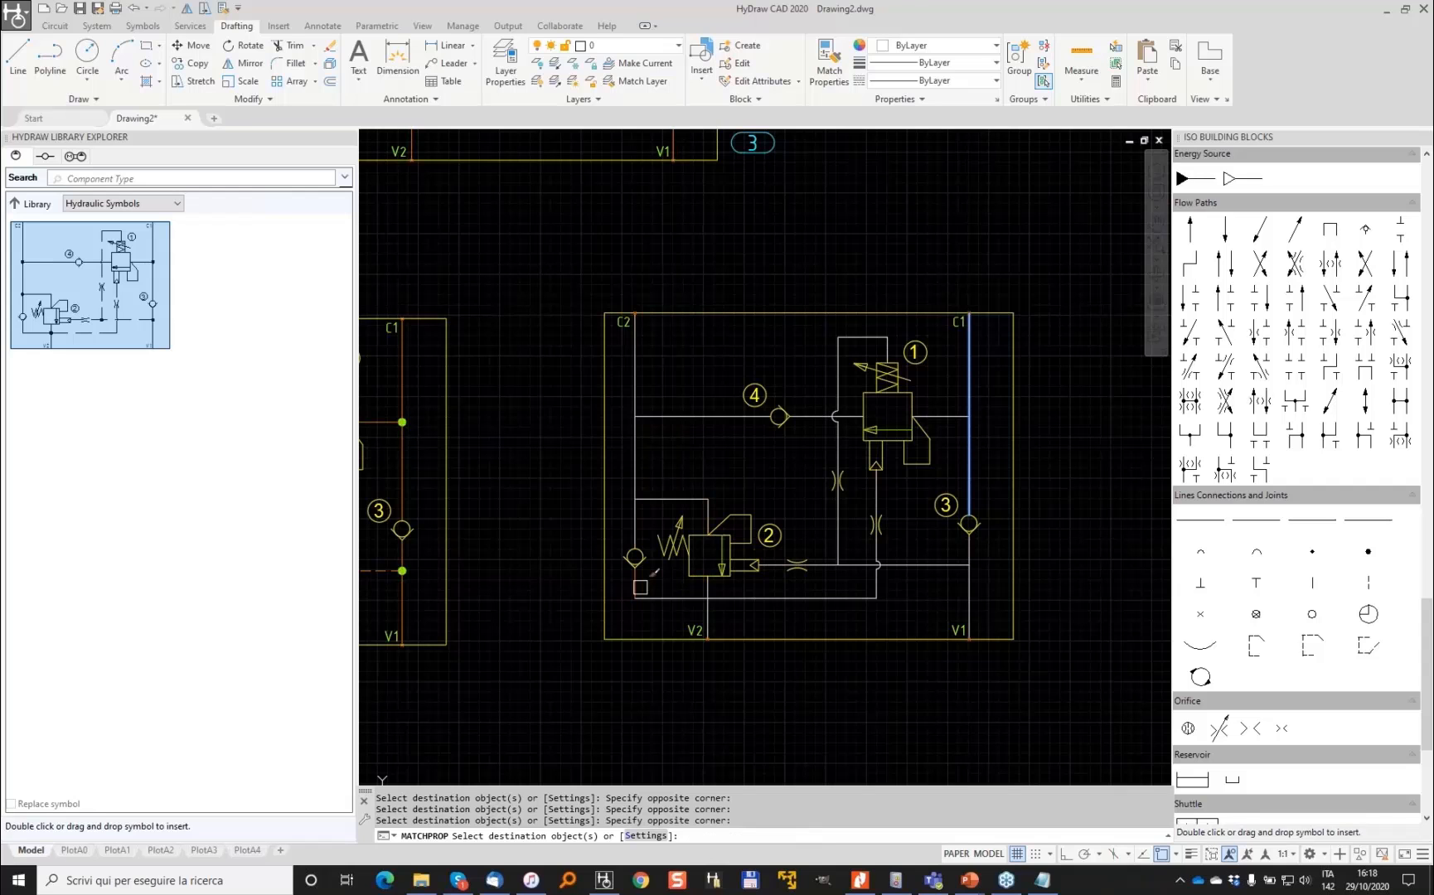
{"action": "left_click", "coordinate": [640, 588]}
{"action": "key", "text": "Escape"}
{"action": "key", "text": "Escape"}
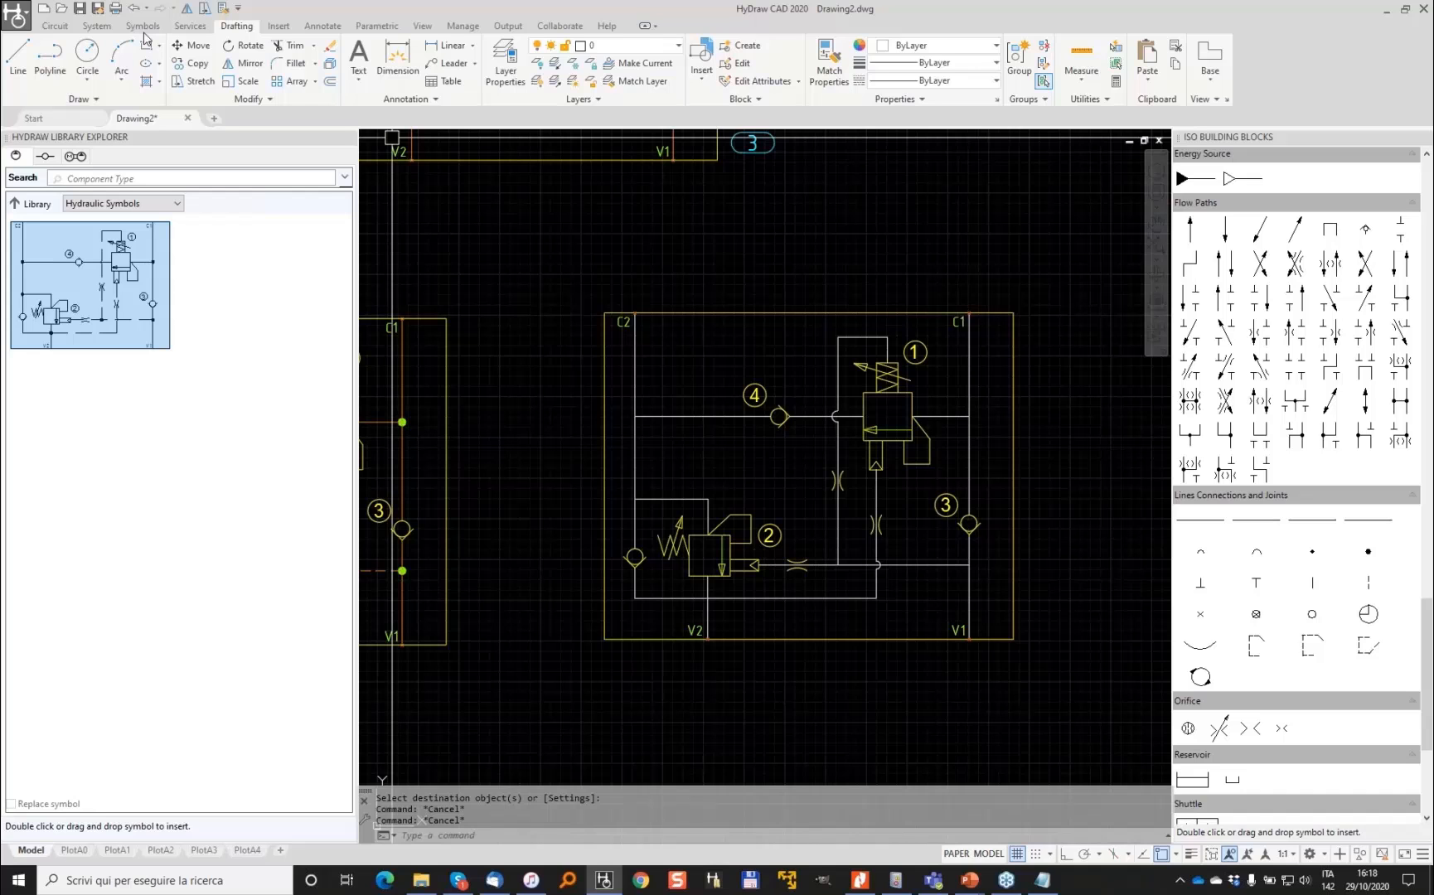
Convert the C2 and V2 lines, their branches and the lower pilot line of valve 1 to HyDraw Pressure connection lines
{"action": "left_click", "coordinate": [97, 25]}
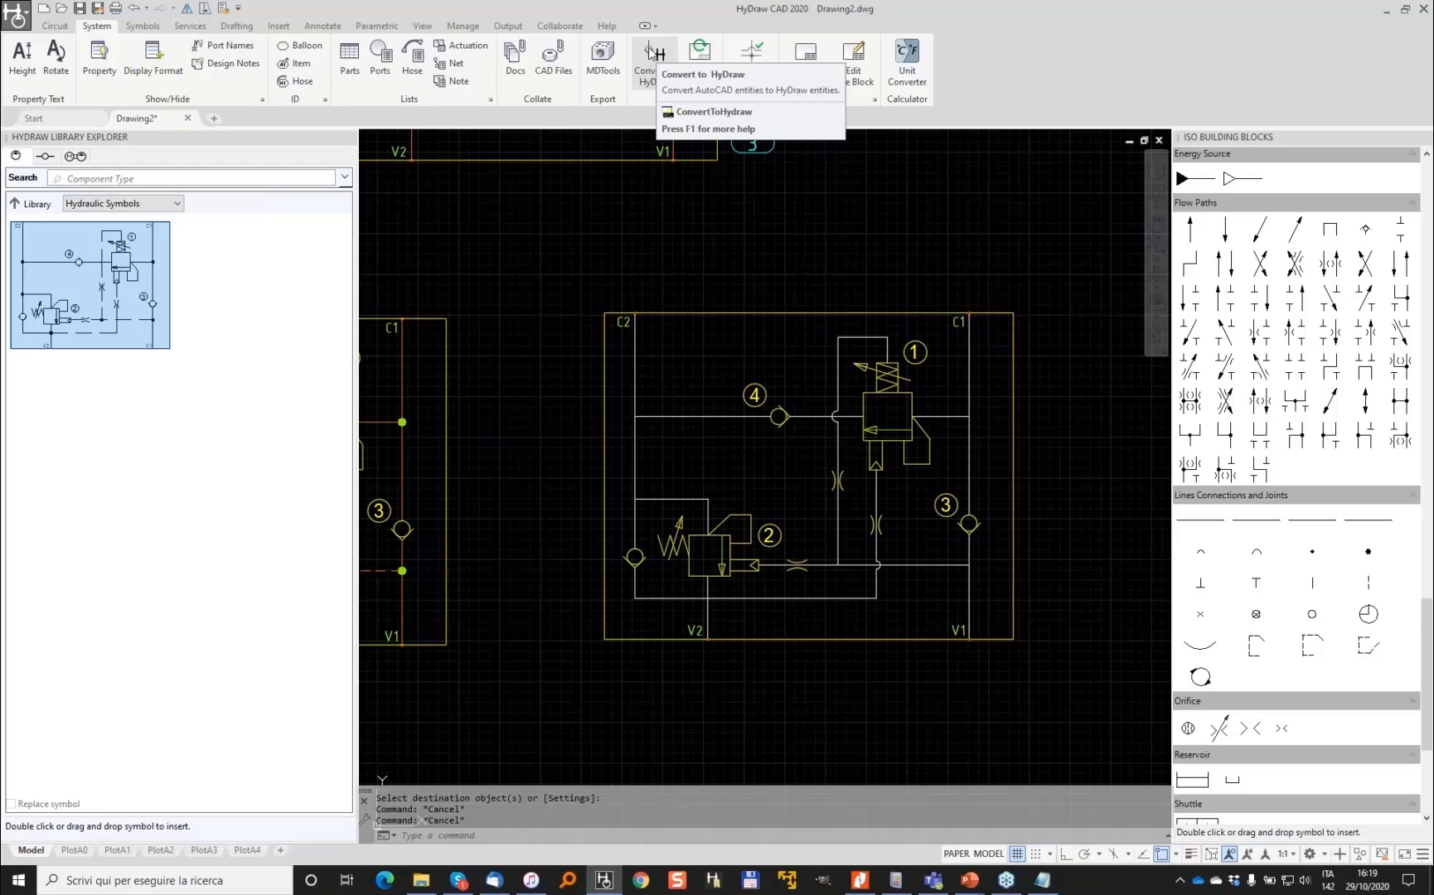
{"action": "left_click", "coordinate": [651, 52]}
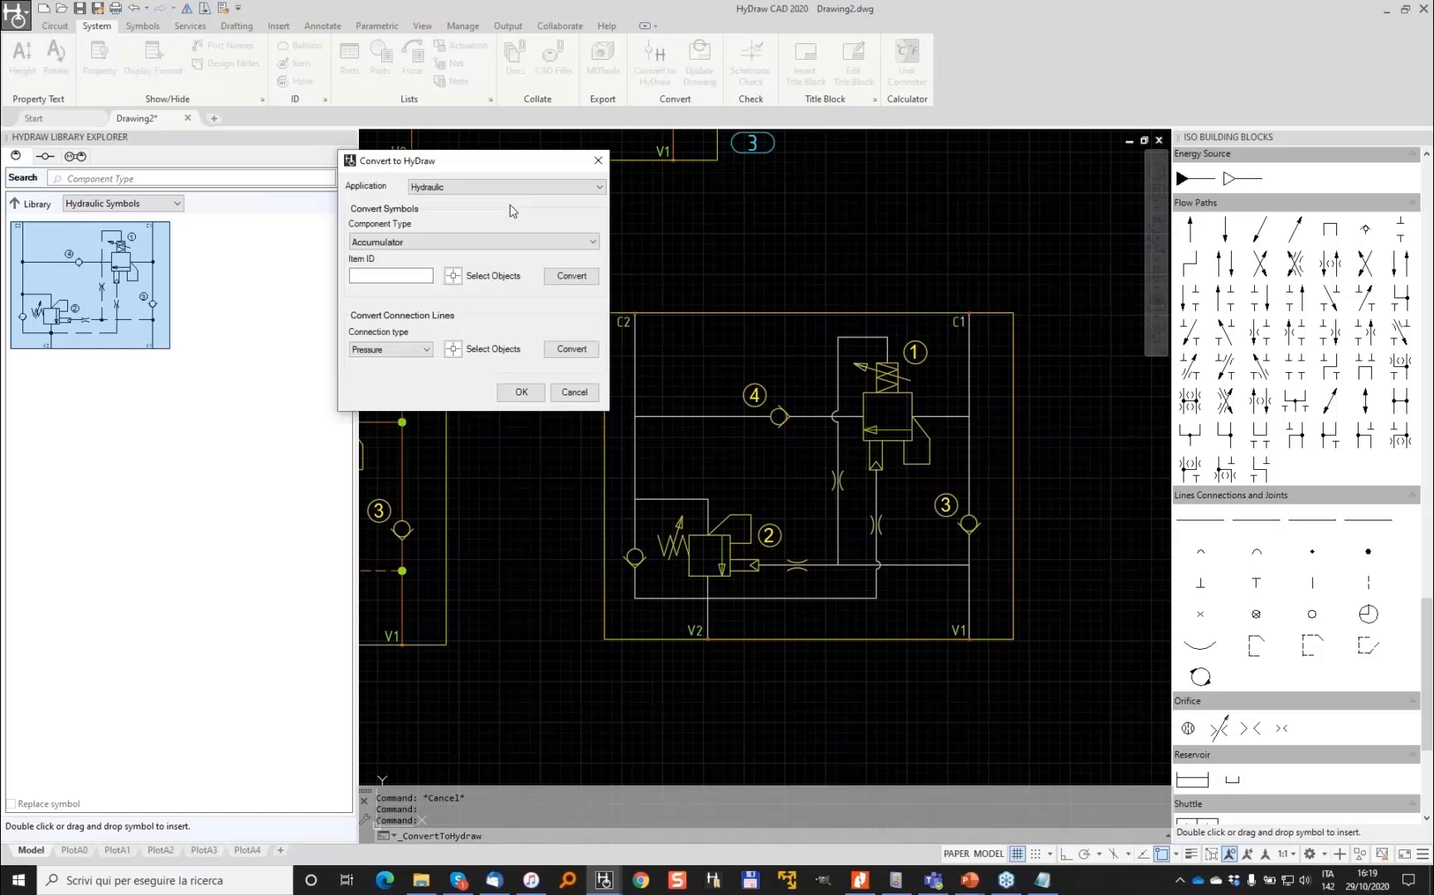
{"action": "left_click", "coordinate": [453, 350]}
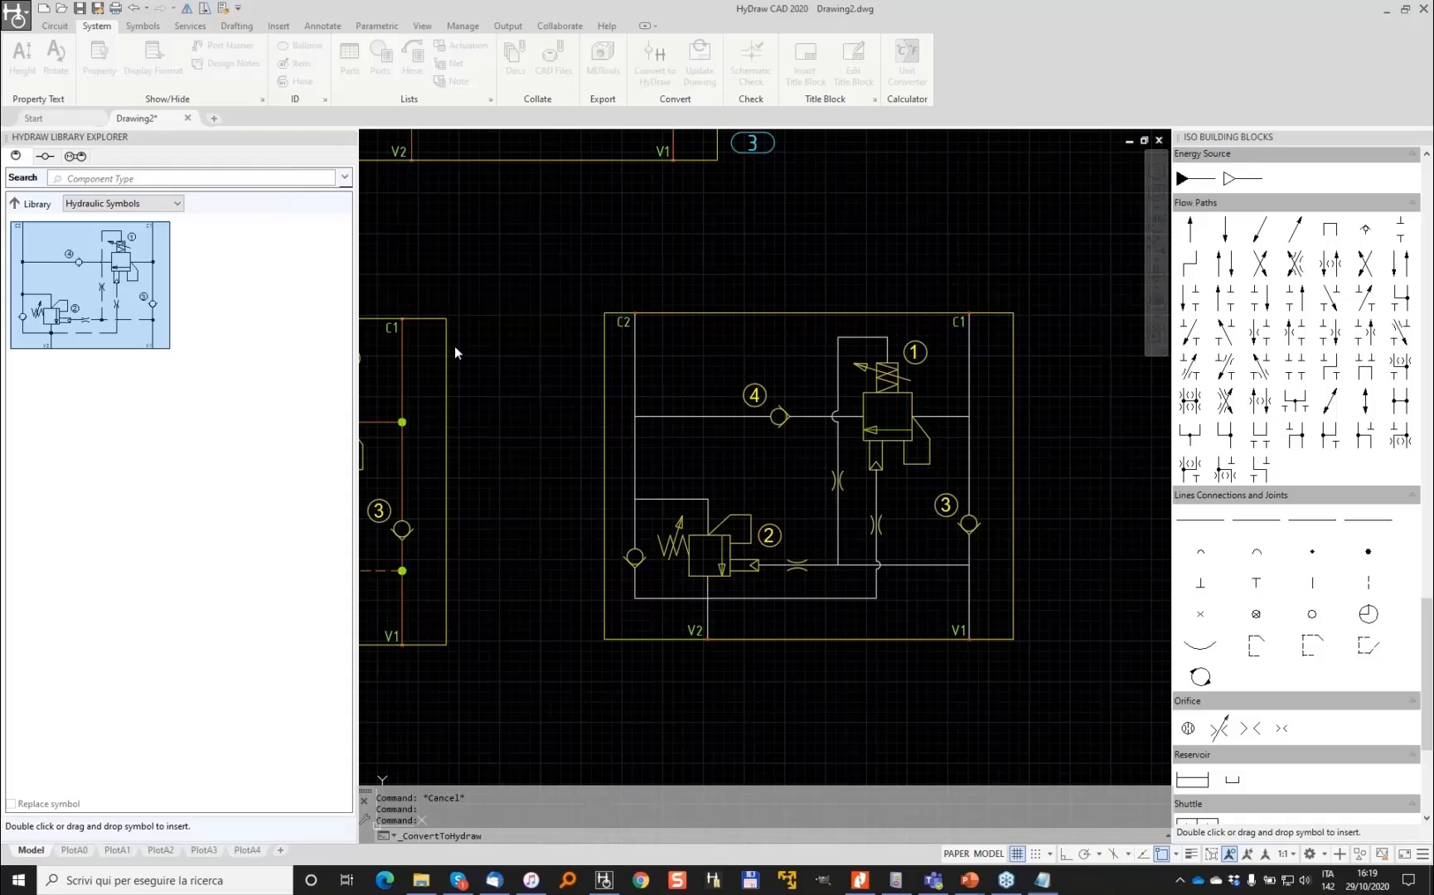
{"action": "left_click_drag", "start_coordinate": [627, 459], "coordinate": [705, 511]}
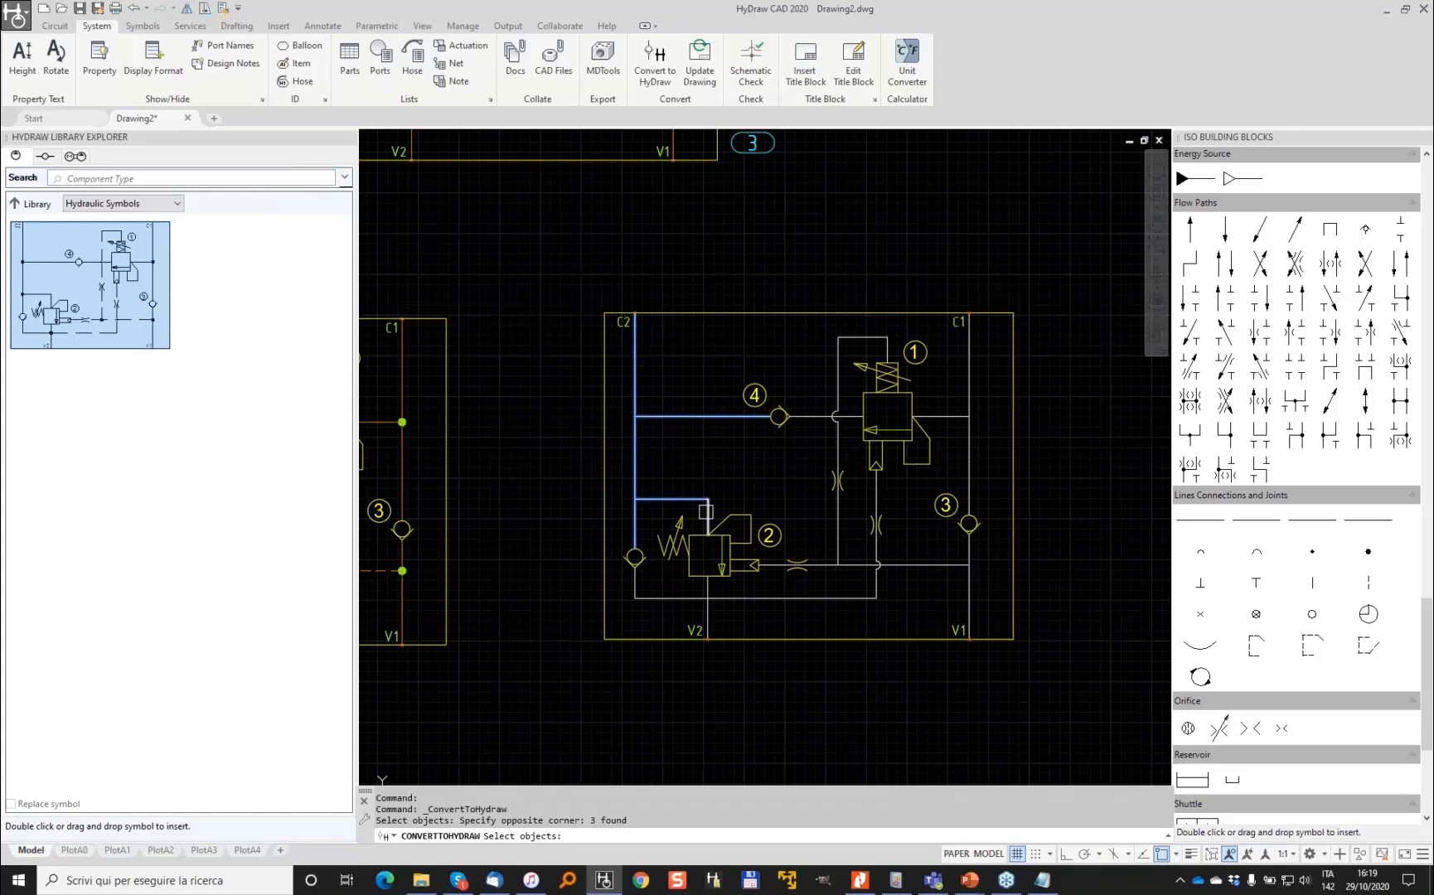
{"action": "left_click", "coordinate": [705, 512]}
{"action": "left_click", "coordinate": [756, 612]}
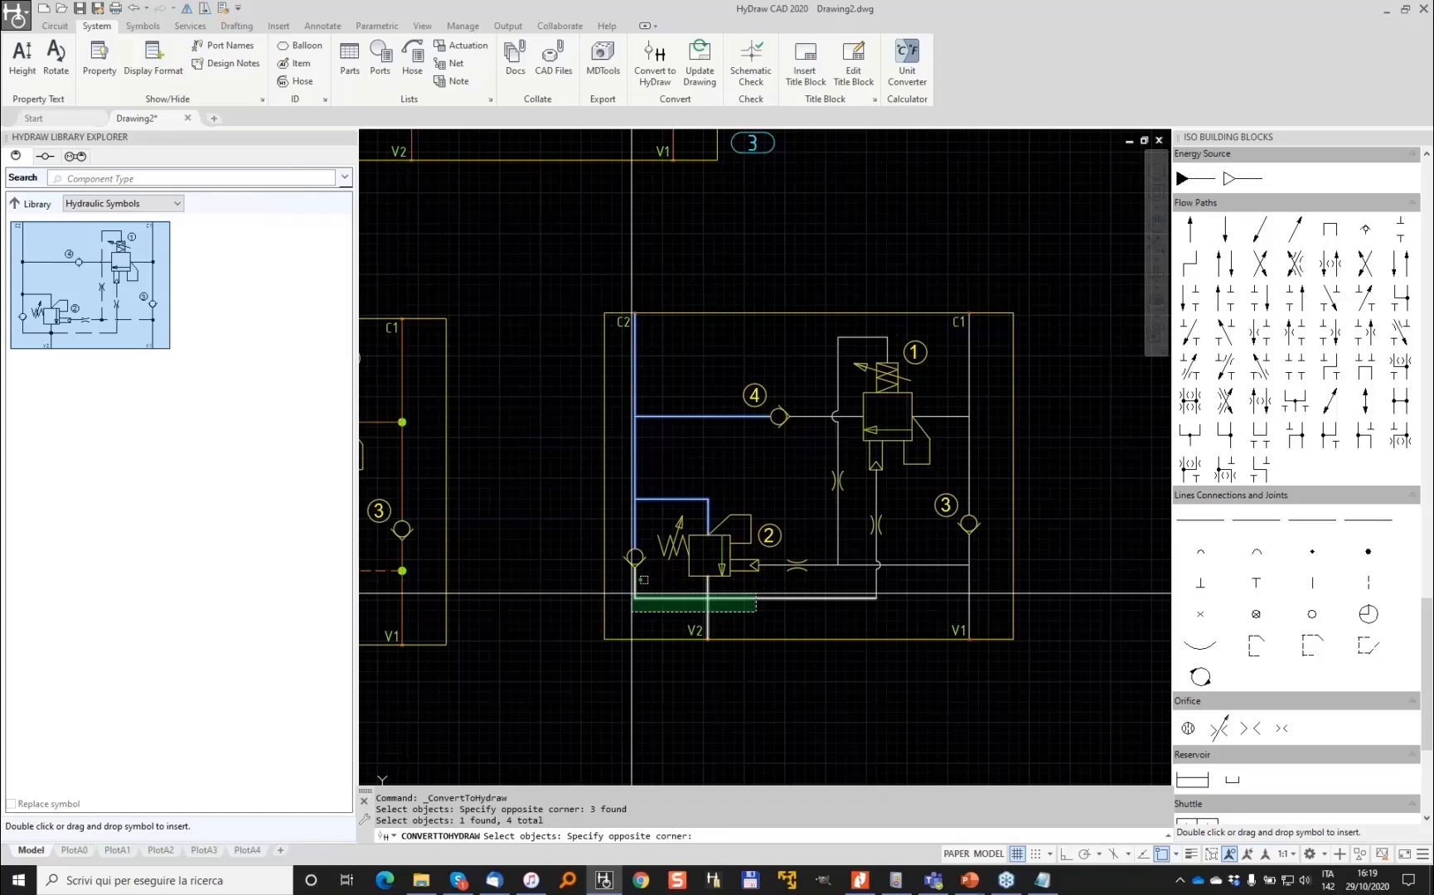
{"action": "left_click", "coordinate": [632, 595]}
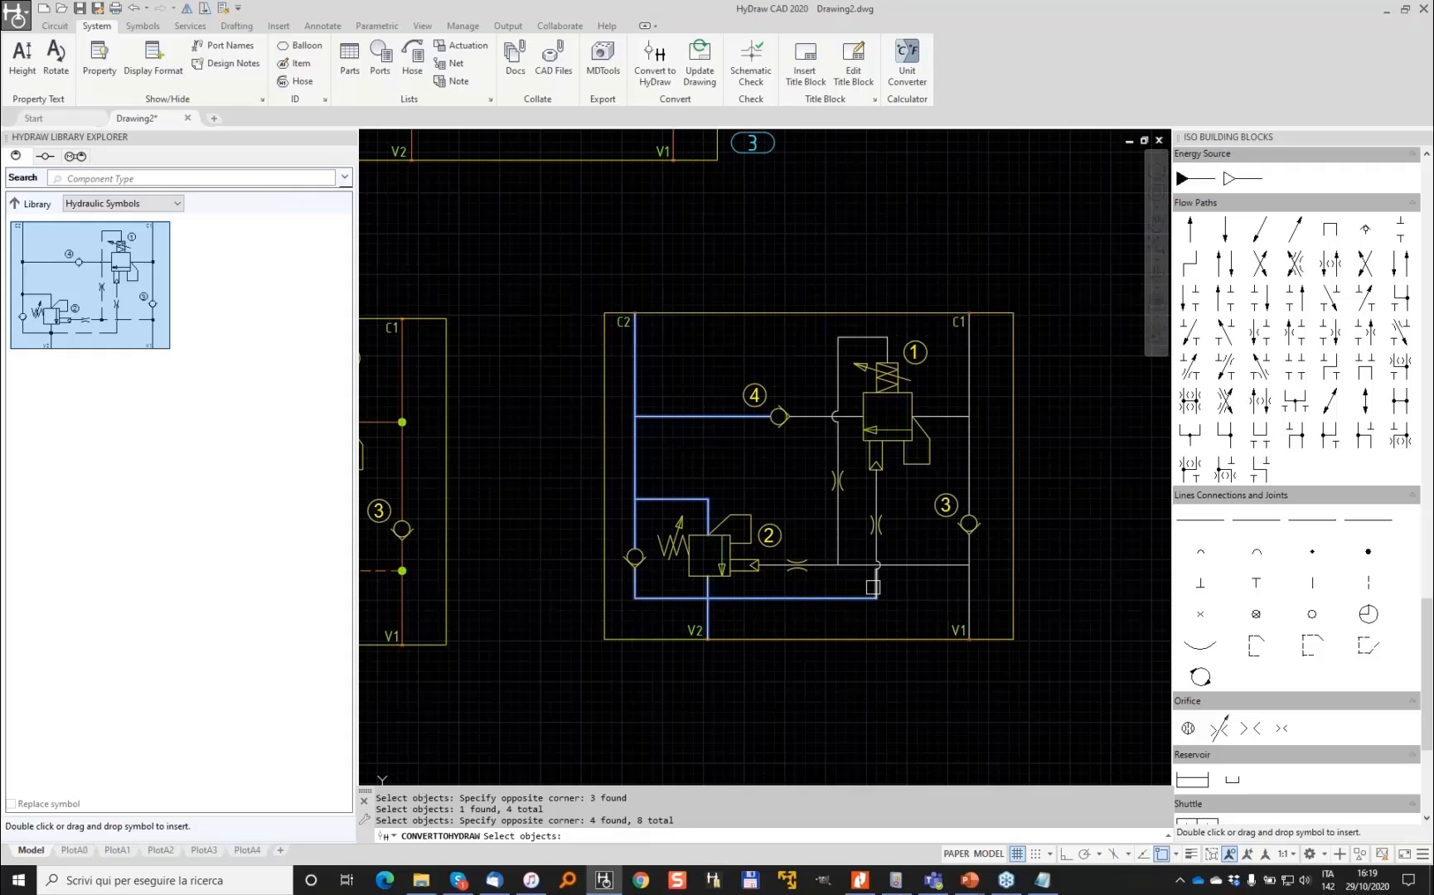
{"action": "left_click", "coordinate": [873, 587]}
{"action": "left_click", "coordinate": [869, 557]}
{"action": "left_click", "coordinate": [885, 573]}
{"action": "left_click", "coordinate": [876, 543]}
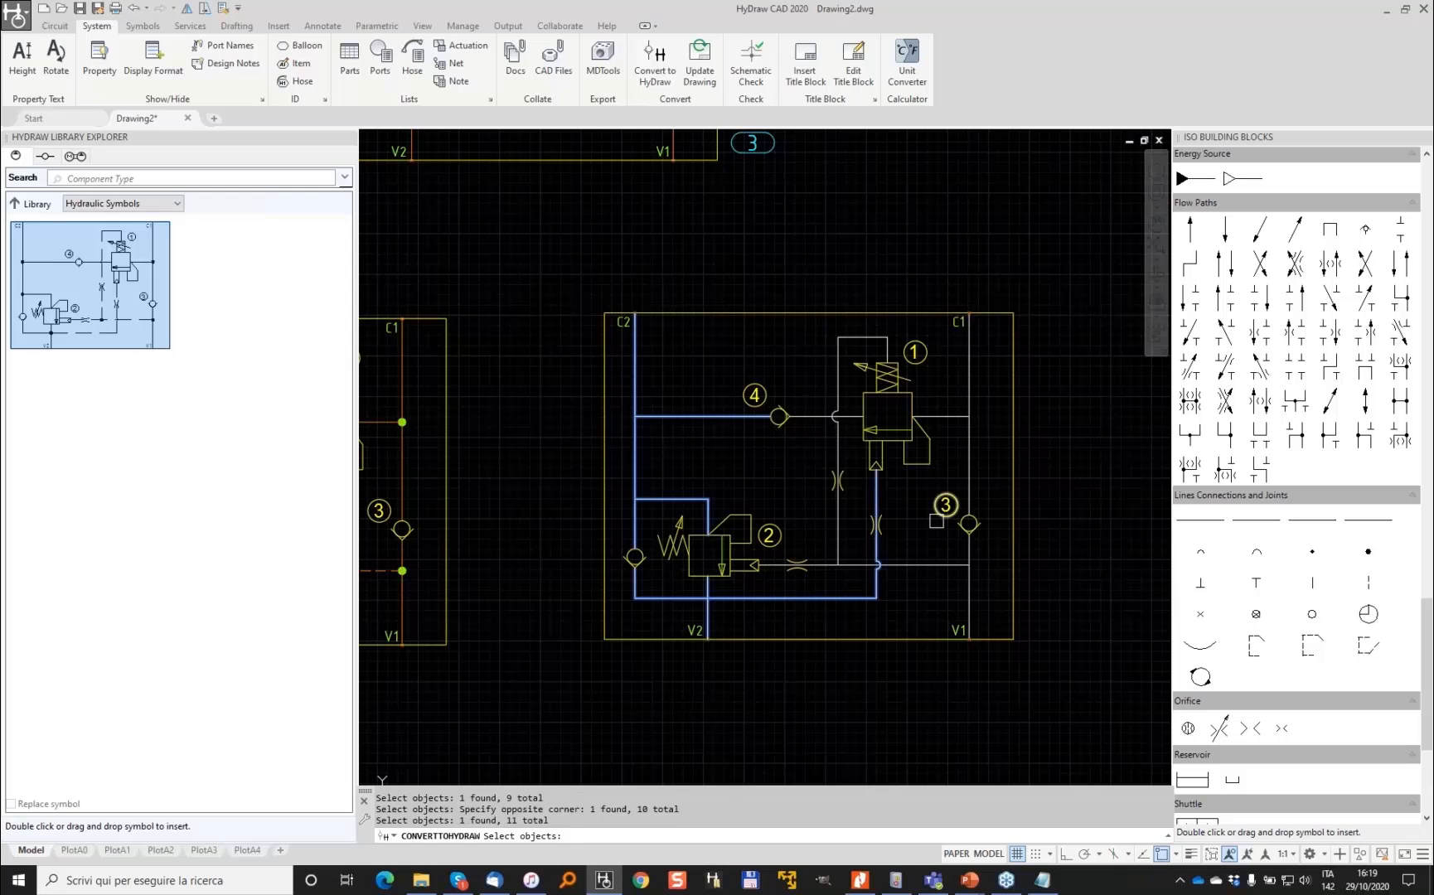
{"action": "key", "text": "Return"}
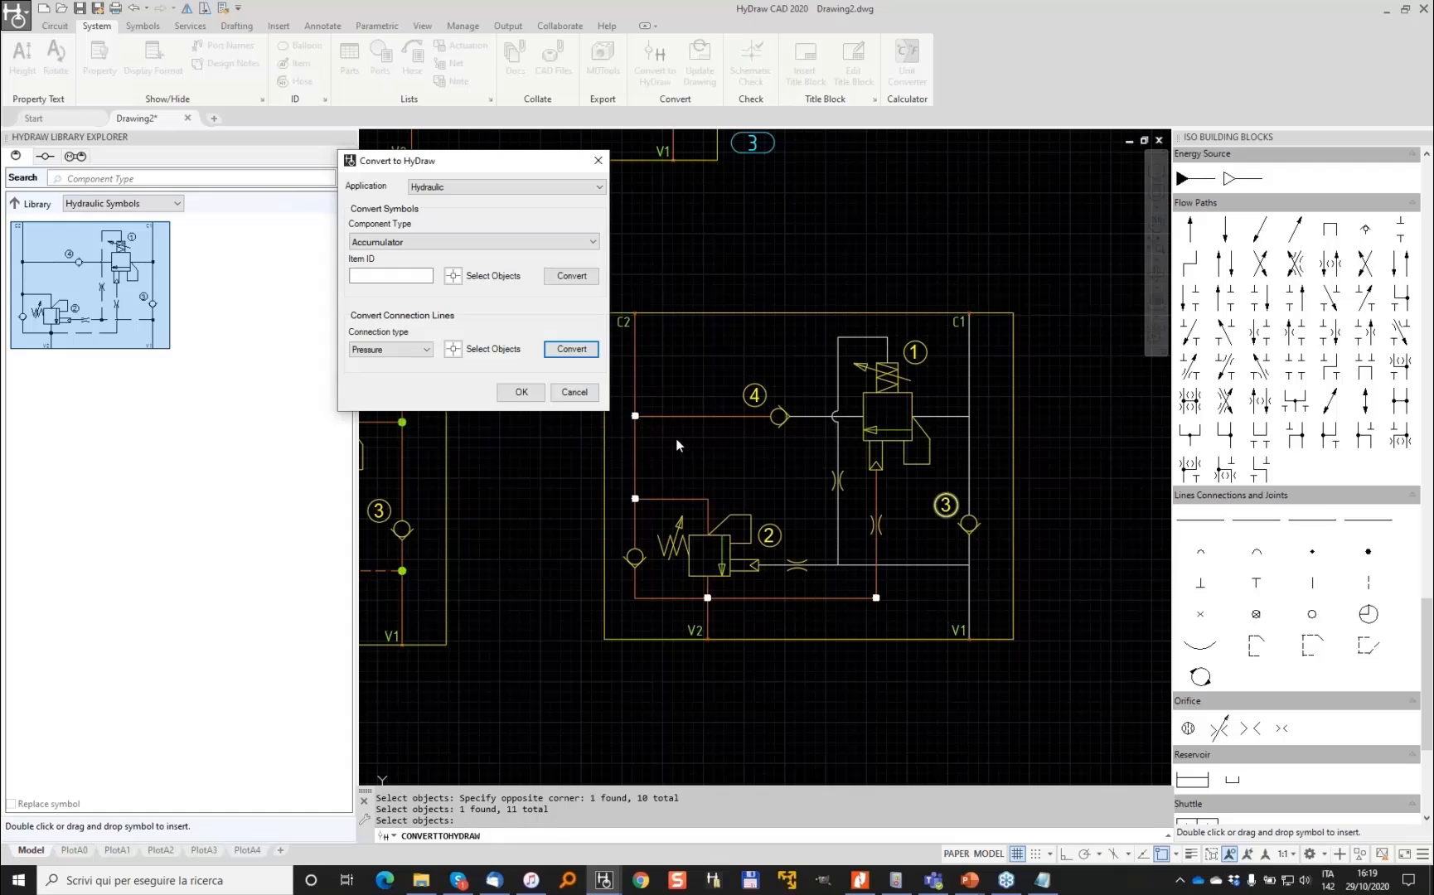
{"action": "key", "text": "Return"}
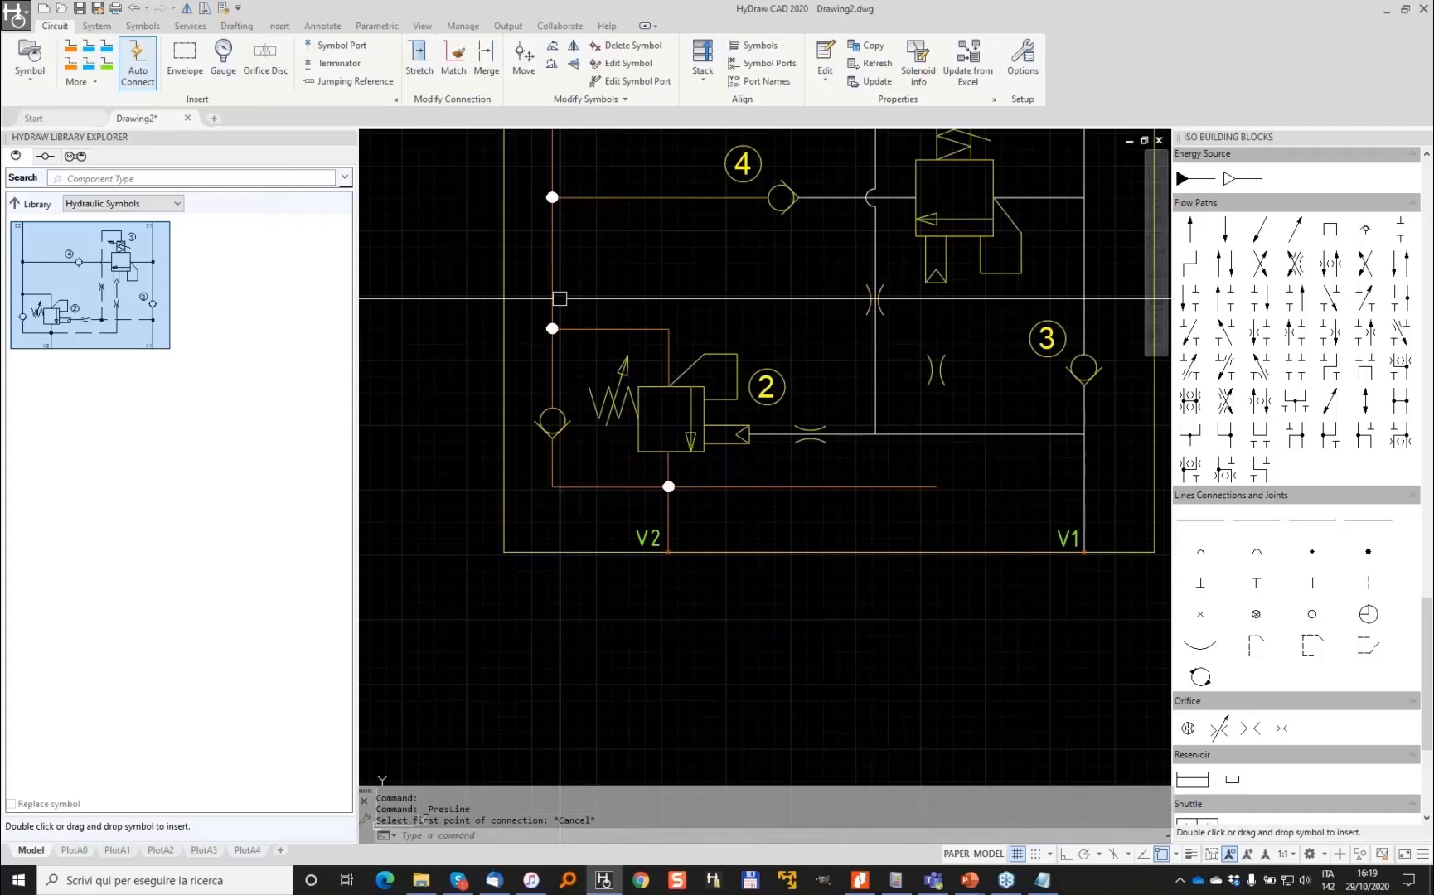
Convert the line between check valve 4 and valve 1 to a HyDraw Pressure connection line
{"action": "scroll", "coordinate": [584, 515], "scroll_direction": "up", "scroll_amount": 2}
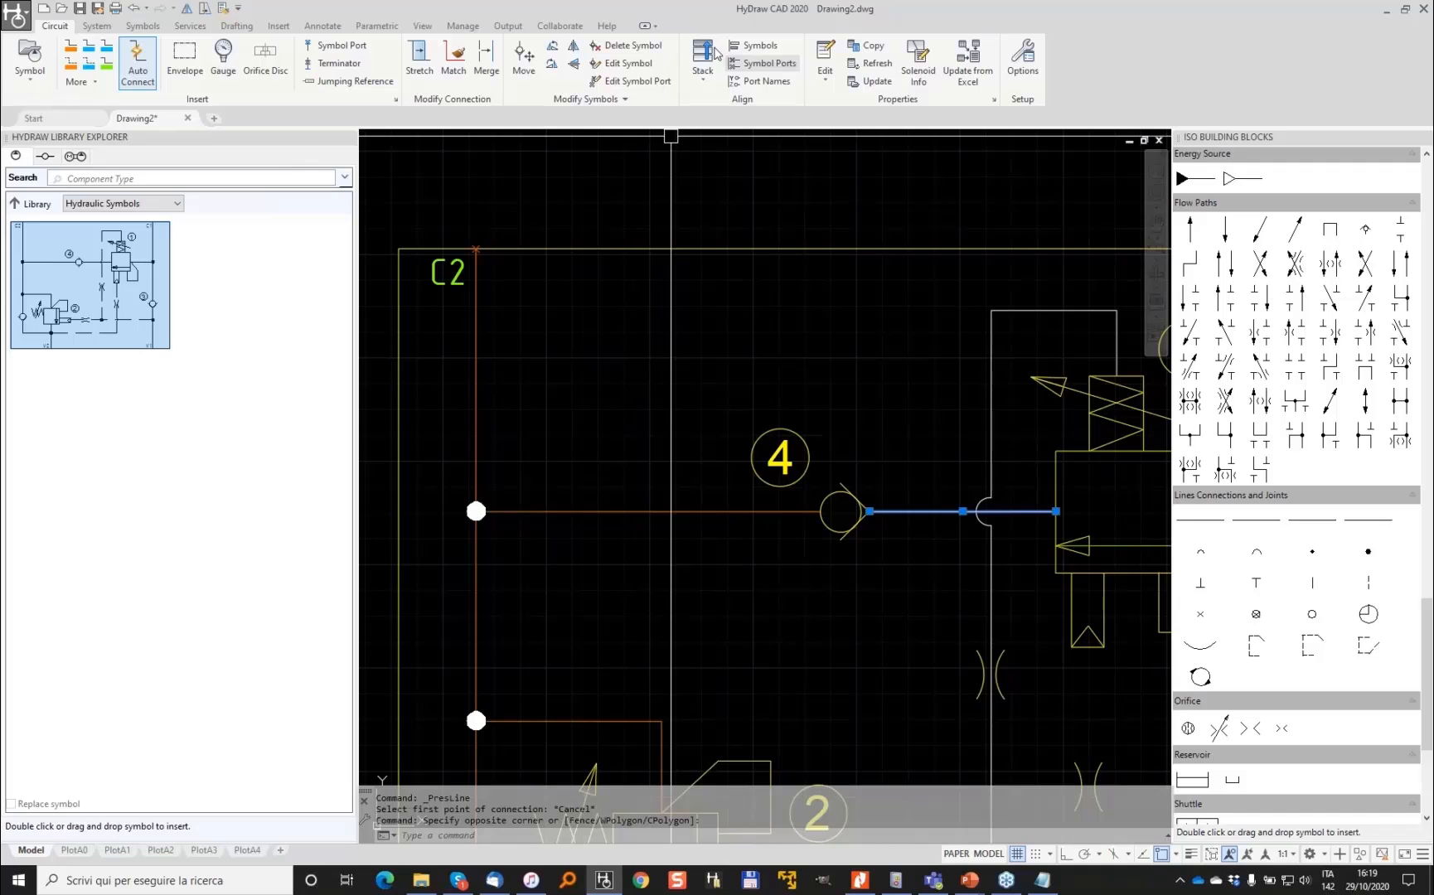
{"action": "scroll", "coordinate": [659, 58], "scroll_direction": "down", "scroll_amount": 1}
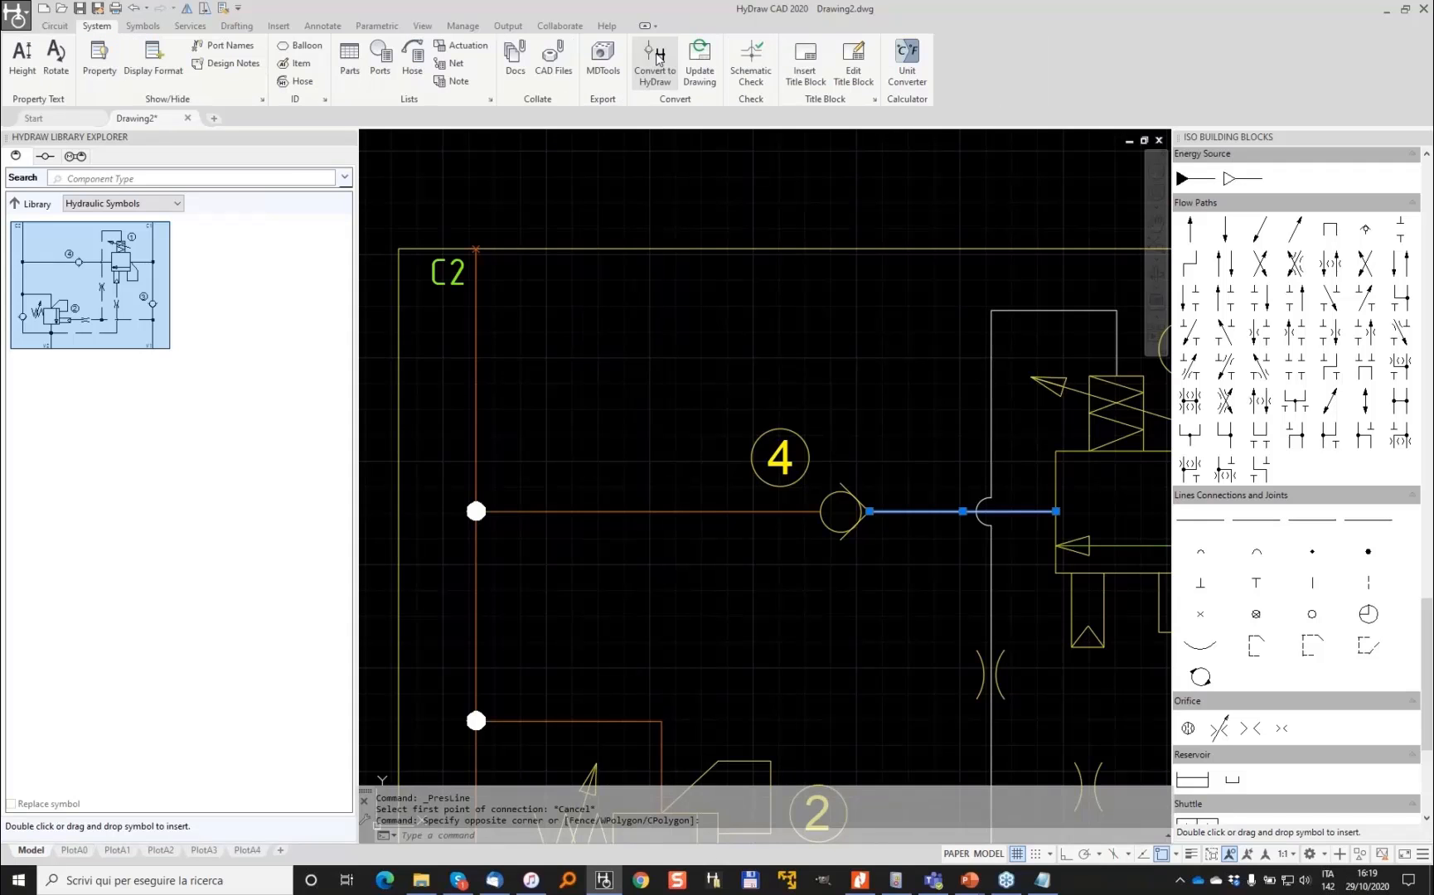
{"action": "left_click", "coordinate": [658, 59]}
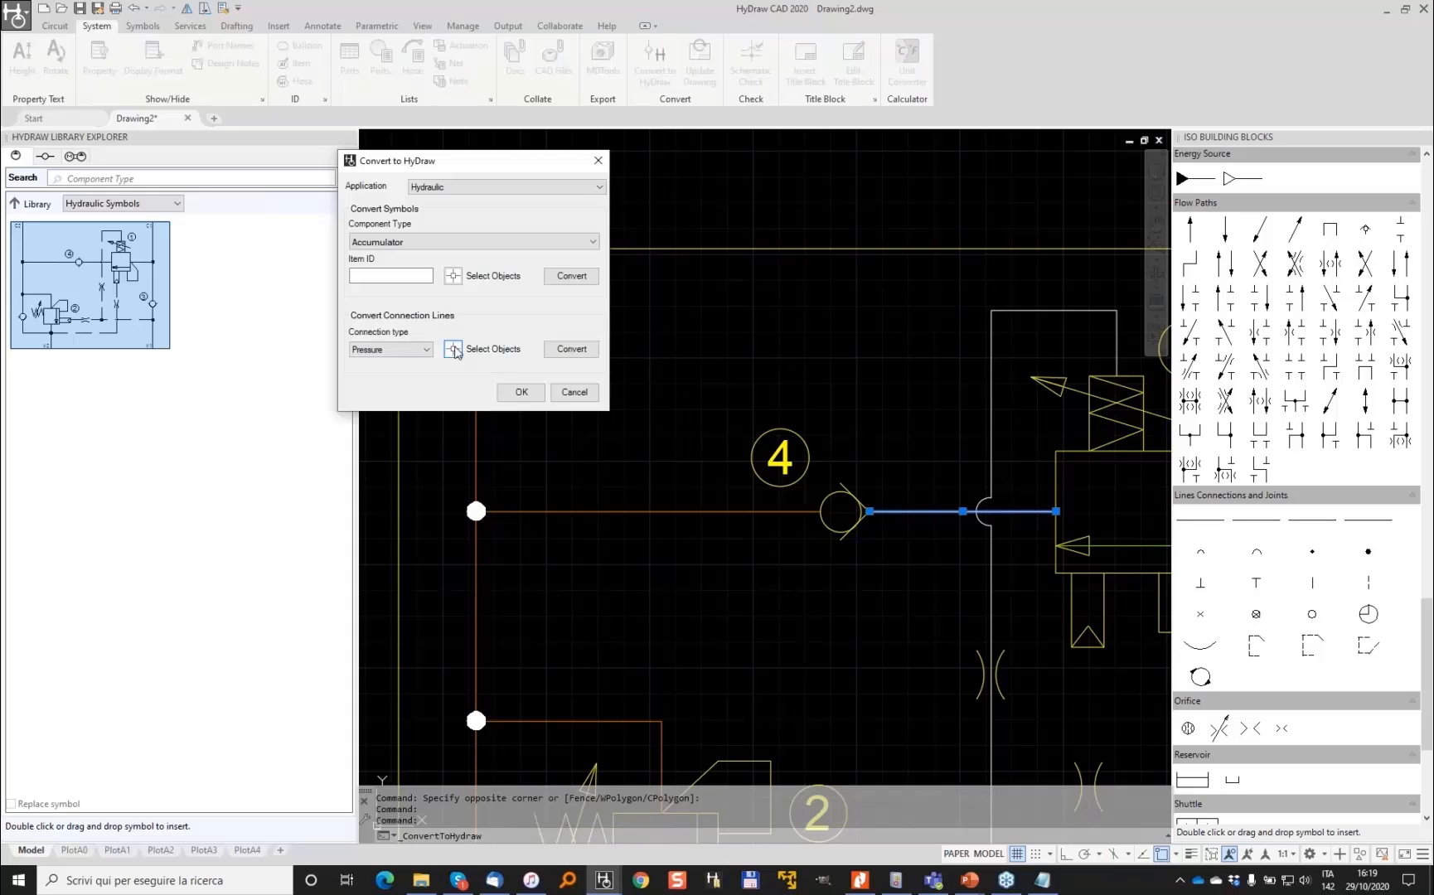
{"action": "key", "text": "Return"}
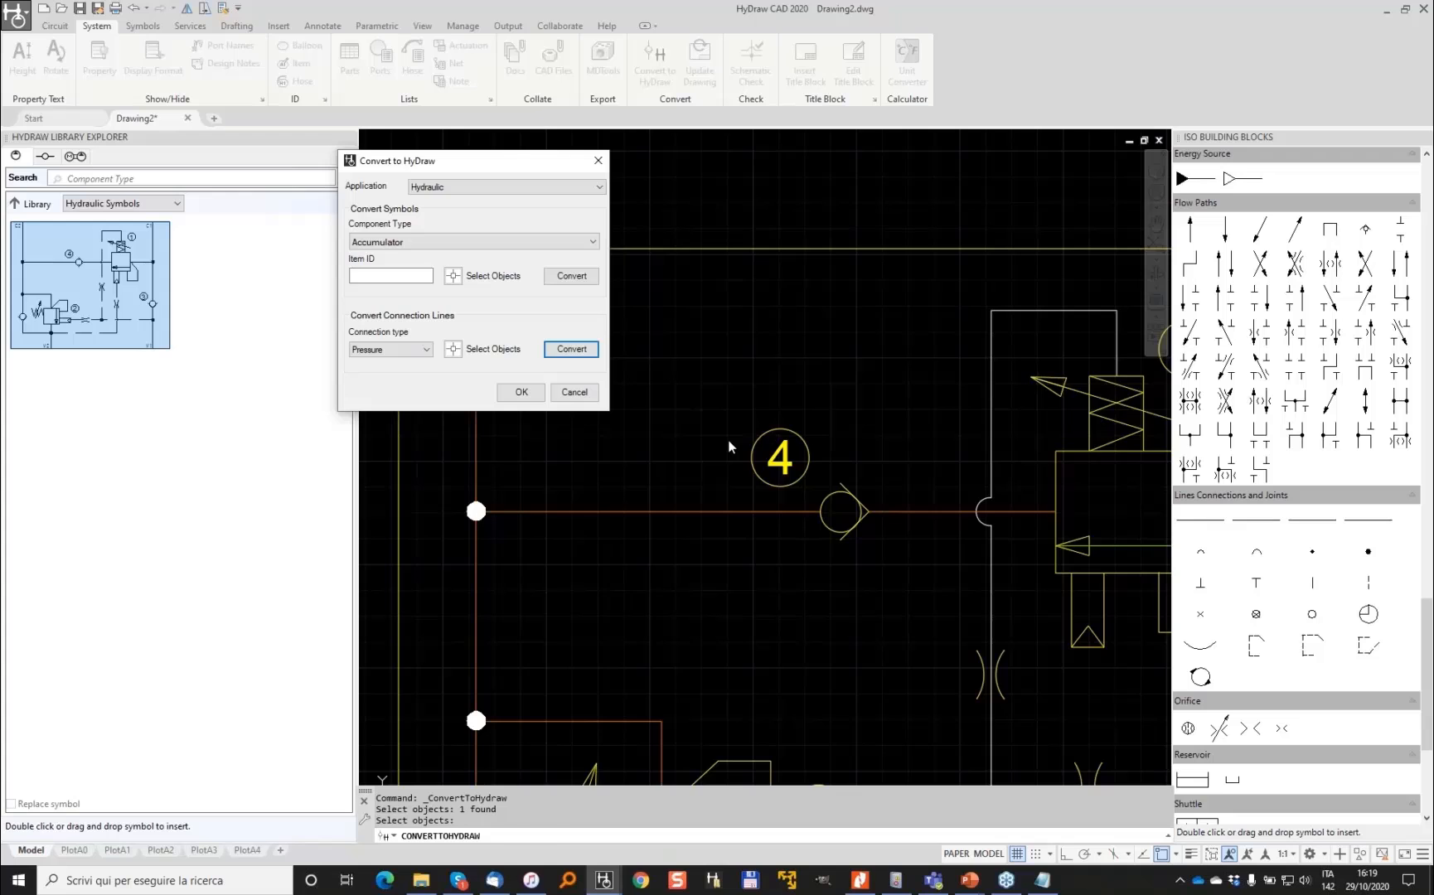
{"action": "key", "text": "Return"}
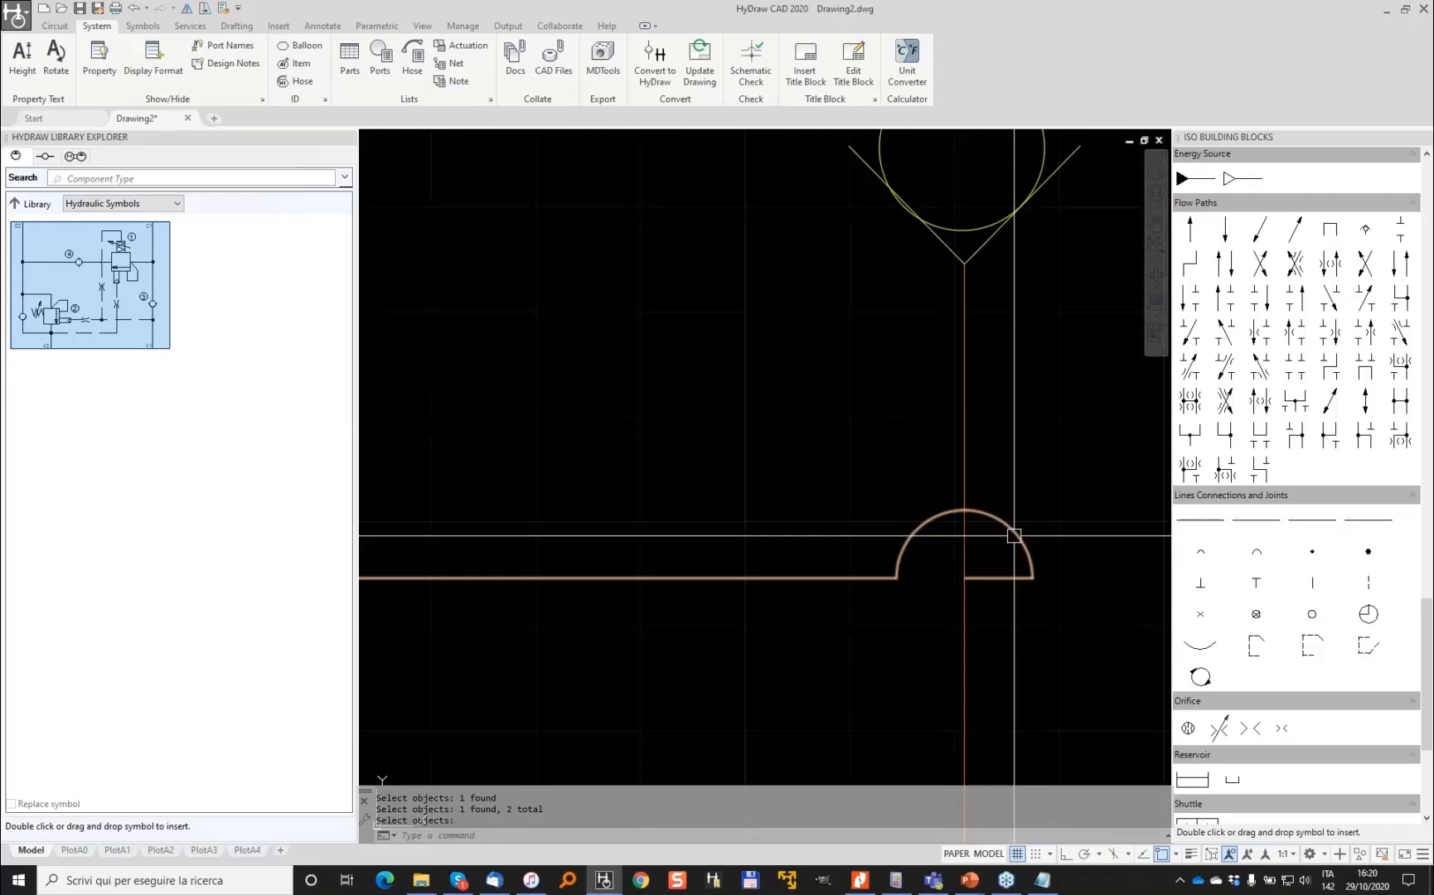
Stretch the end of valve 2's pilot line so that it meets the V1 line perpendicularly below check valve 3
{"action": "left_click", "coordinate": [1015, 534]}
{"action": "scroll", "coordinate": [959, 579], "scroll_direction": "up", "scroll_amount": 10}
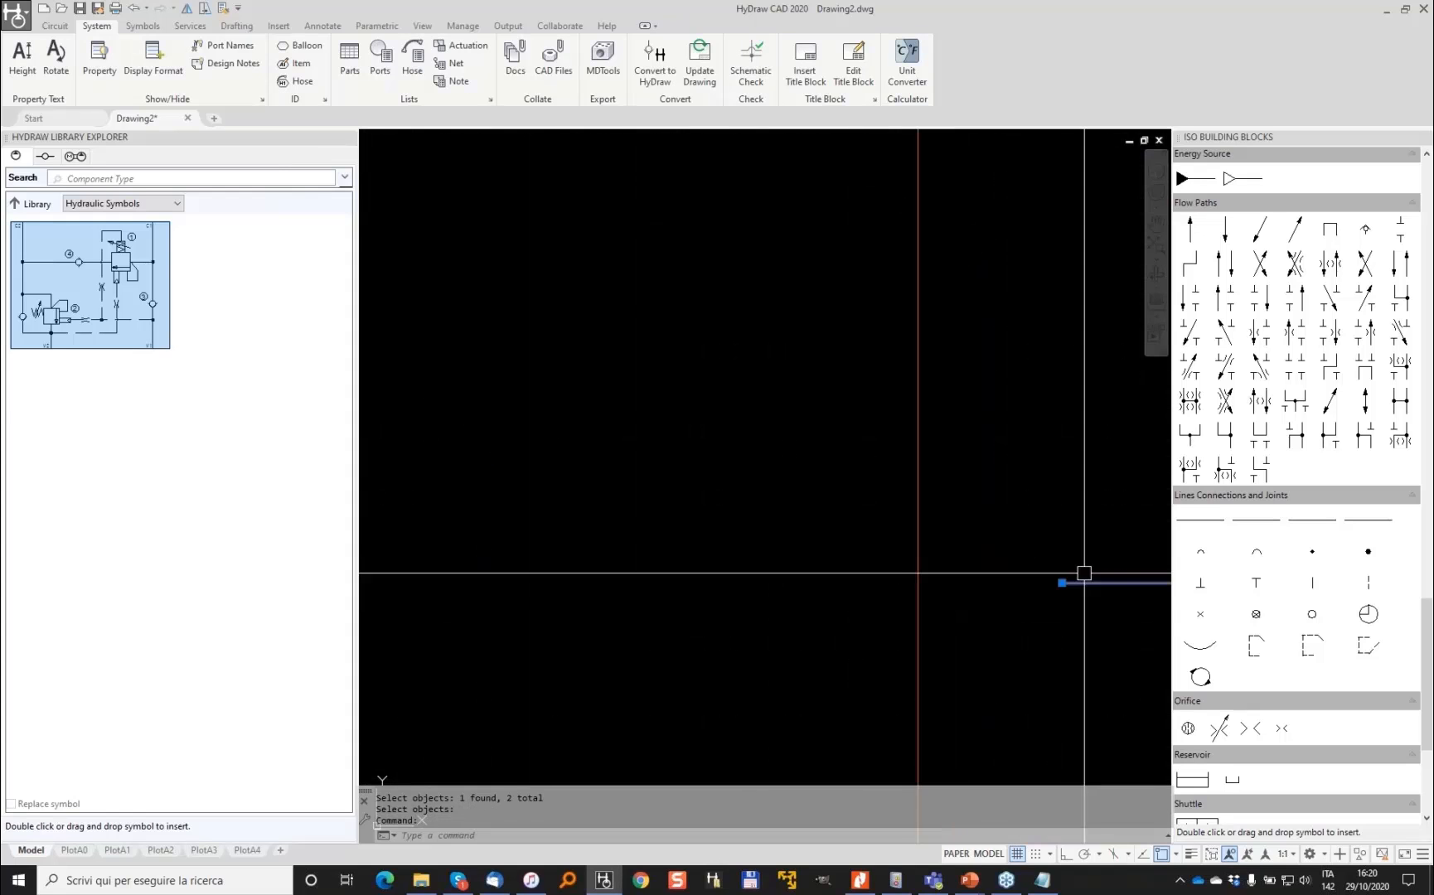
{"action": "scroll", "coordinate": [925, 569], "scroll_direction": "down", "scroll_amount": 8}
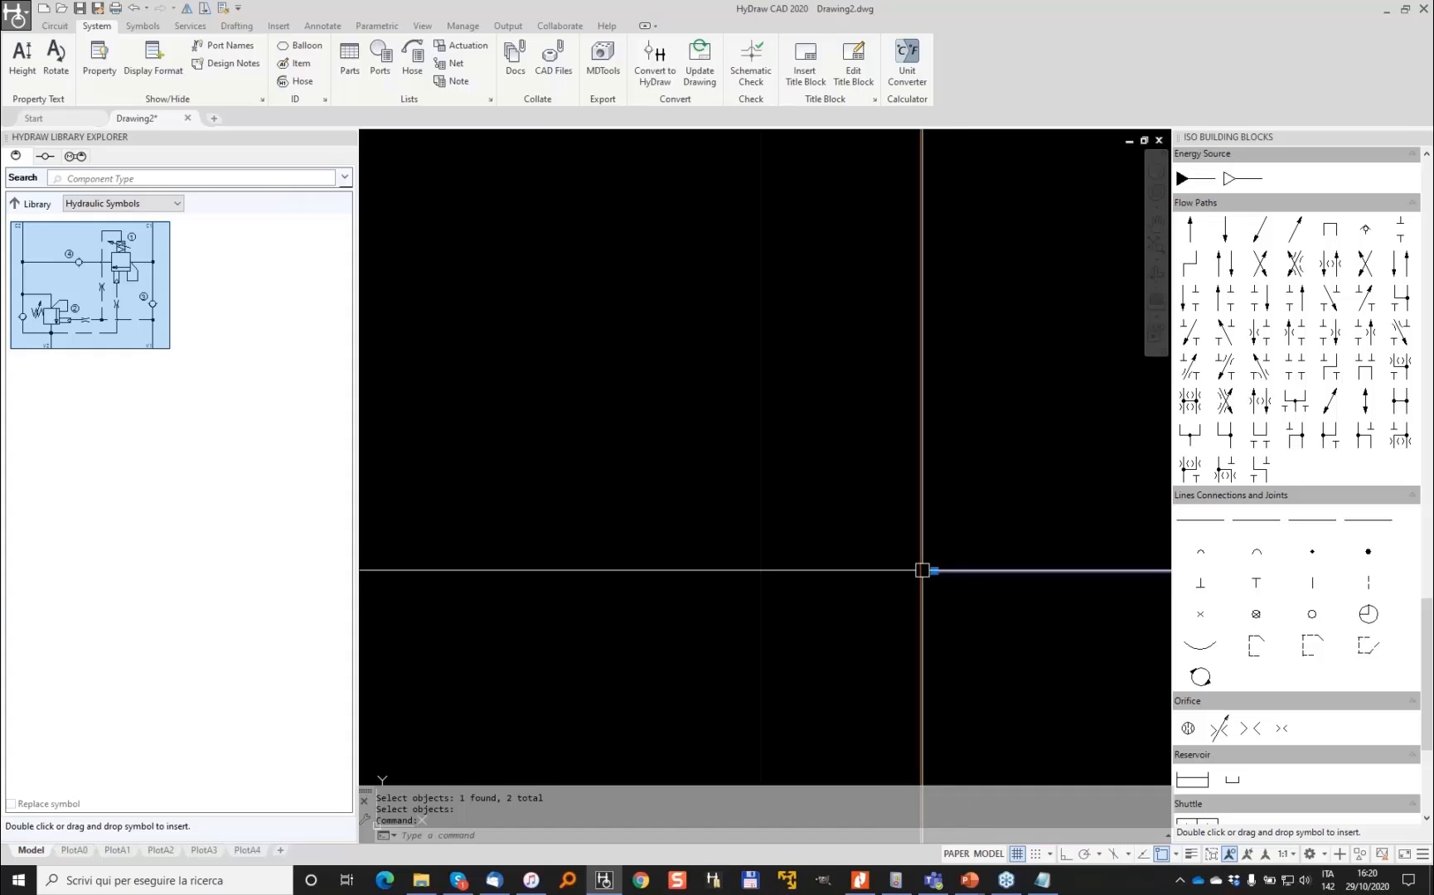
{"action": "left_click", "coordinate": [934, 571]}
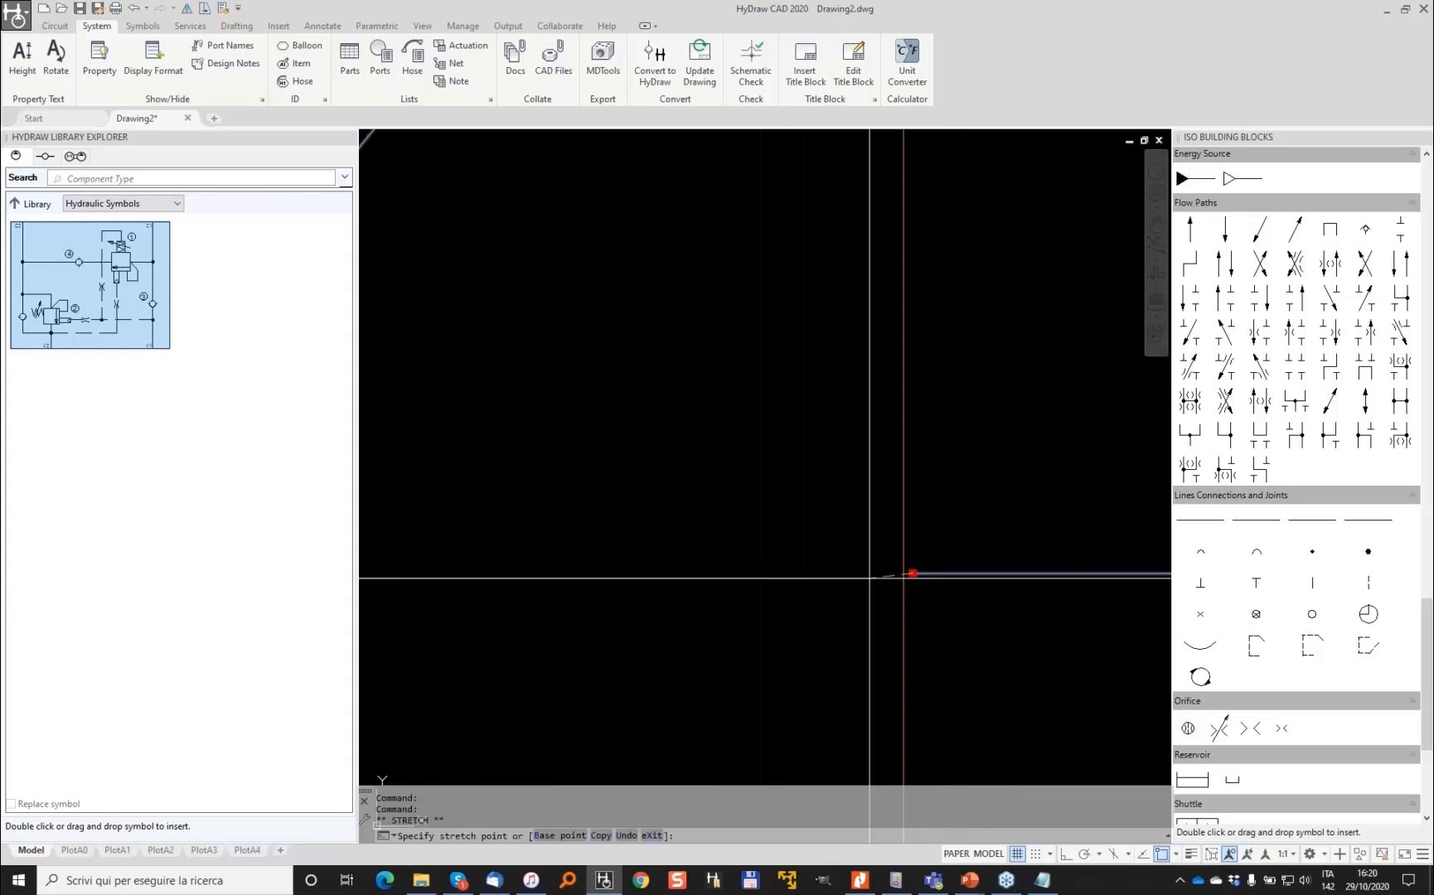
{"action": "scroll", "coordinate": [684, 571], "scroll_direction": "down", "scroll_amount": 4}
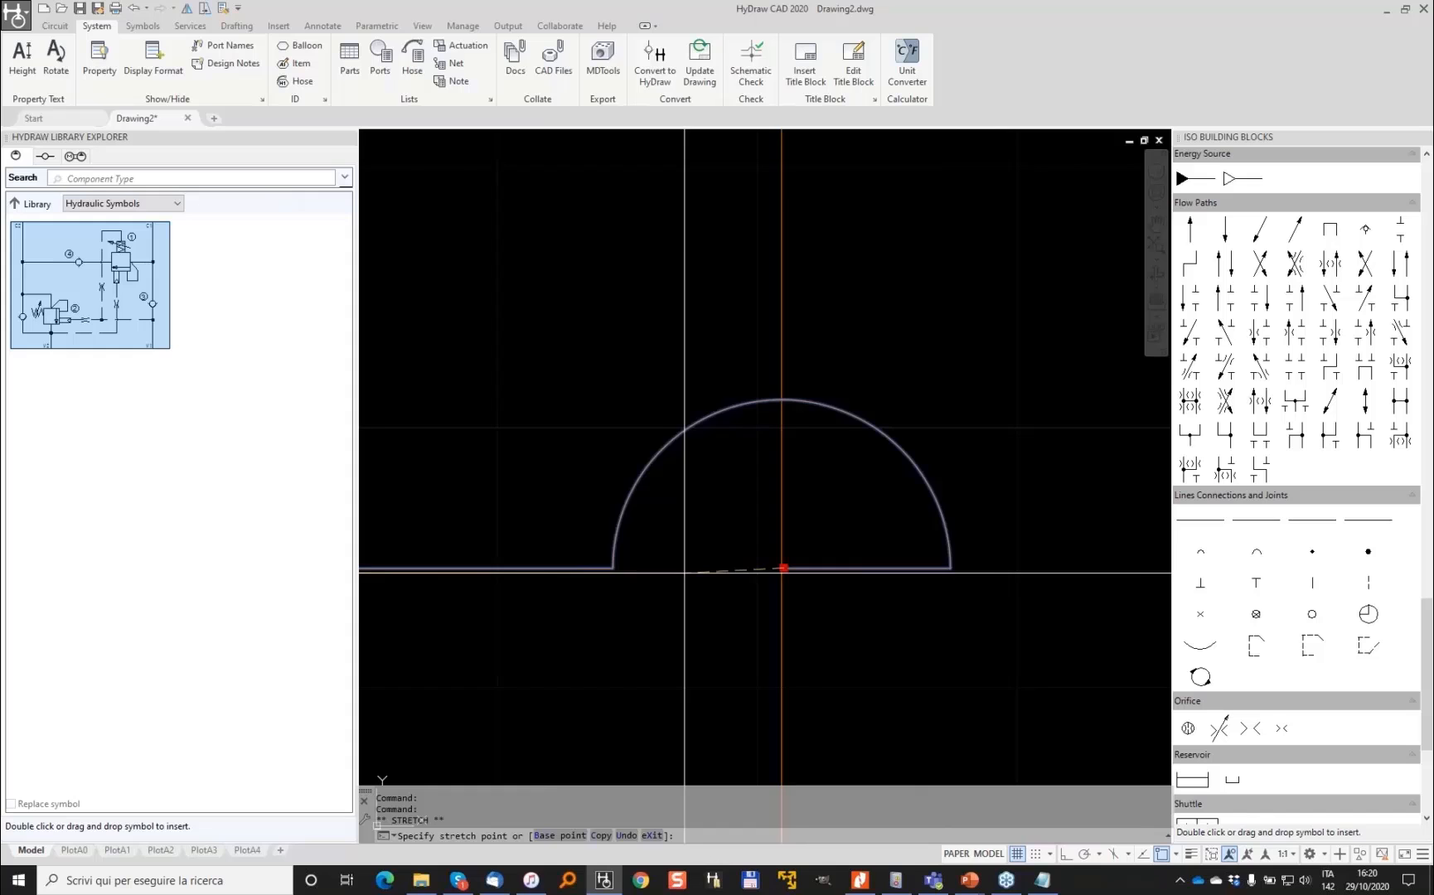
{"action": "scroll", "coordinate": [655, 572], "scroll_direction": "down", "scroll_amount": 4}
{"action": "scroll", "coordinate": [688, 489], "scroll_direction": "down", "scroll_amount": 4}
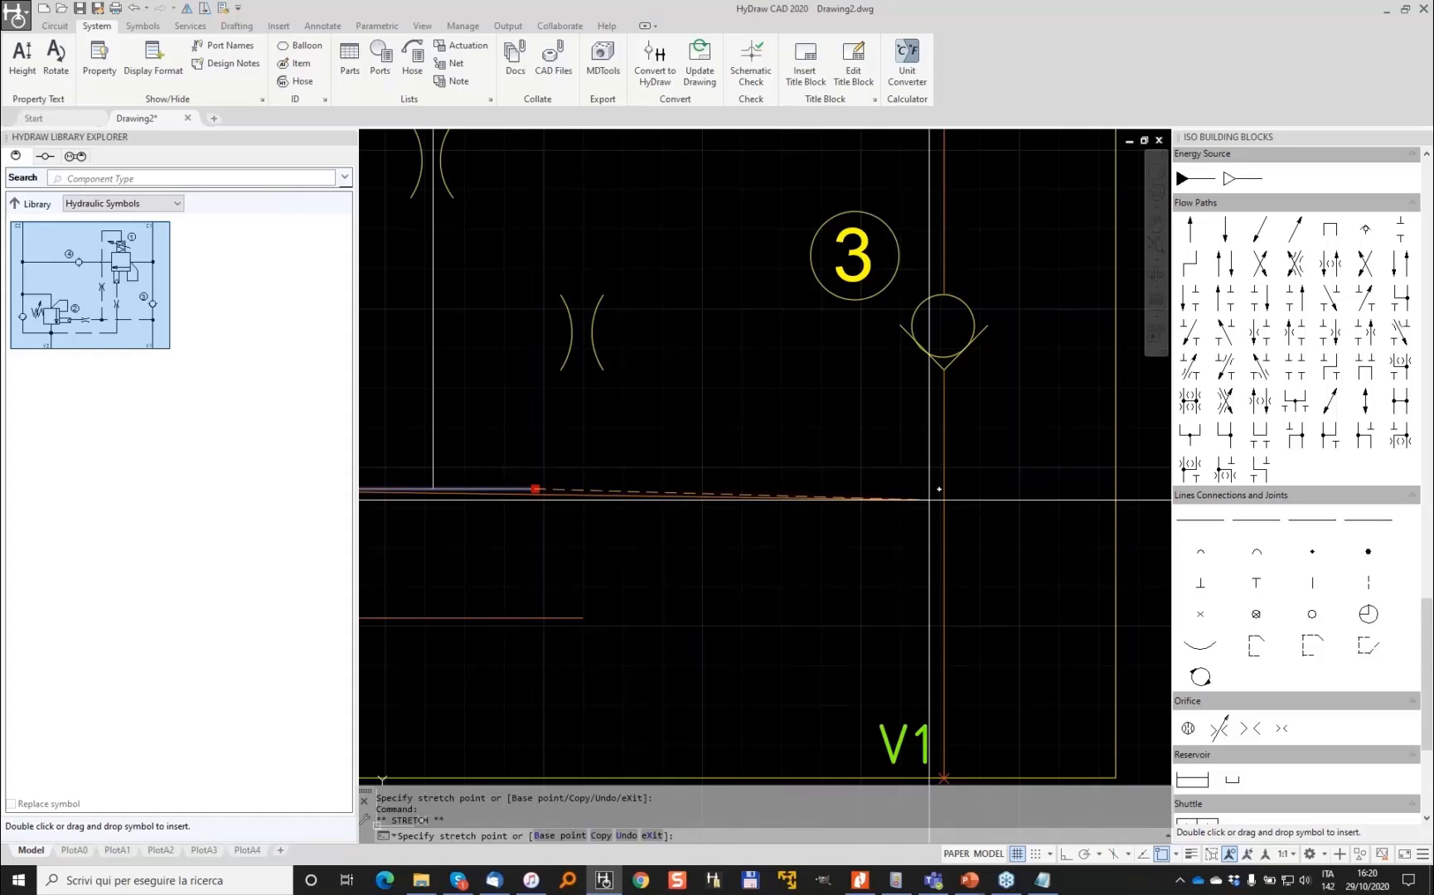
{"action": "key", "text": "F8"}
{"action": "right_click", "coordinate": [764, 425], "text": "shift"}
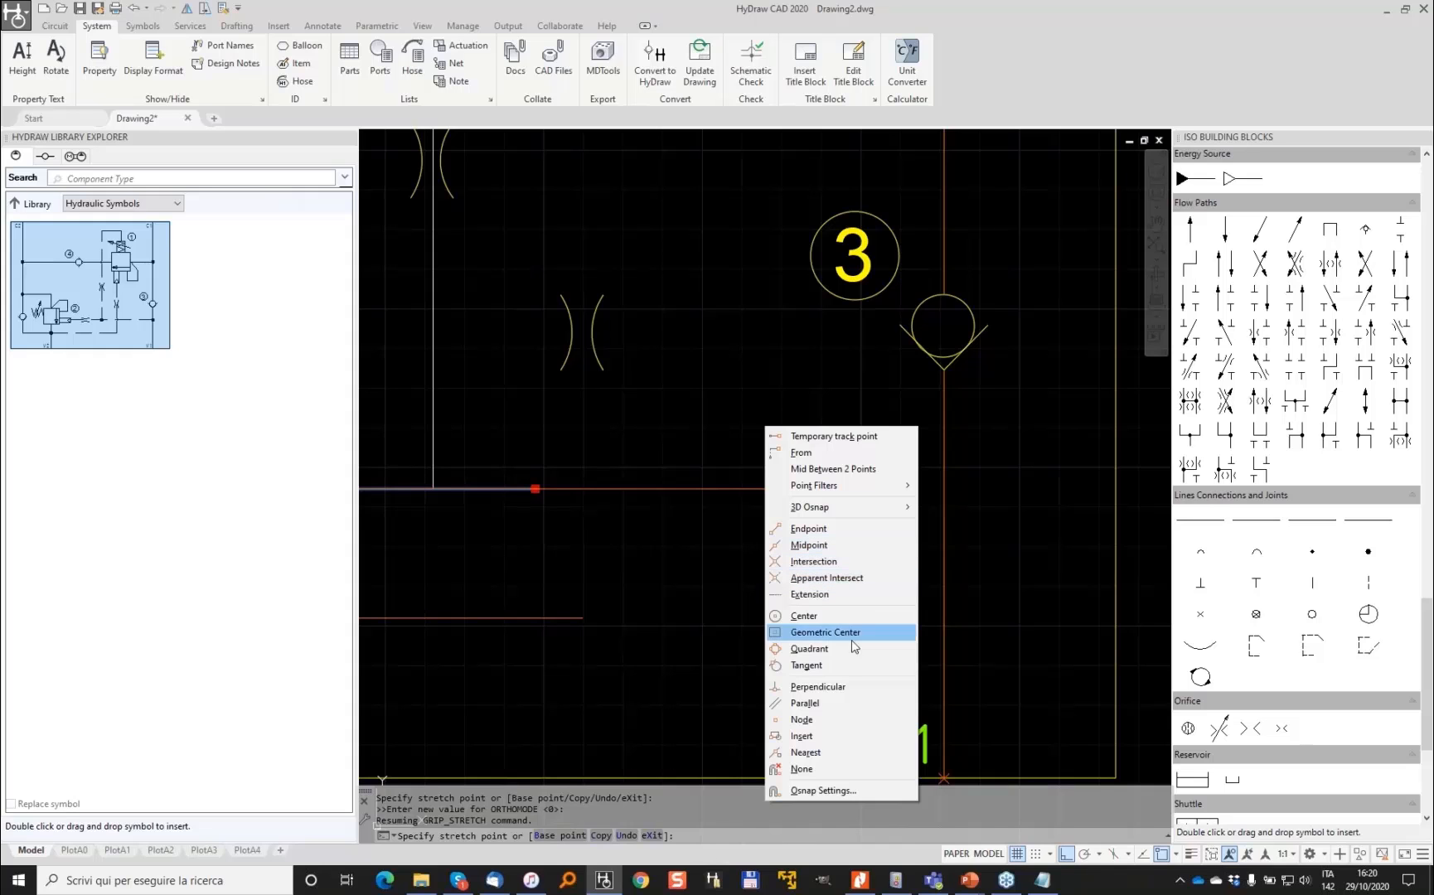
{"action": "left_click", "coordinate": [834, 688]}
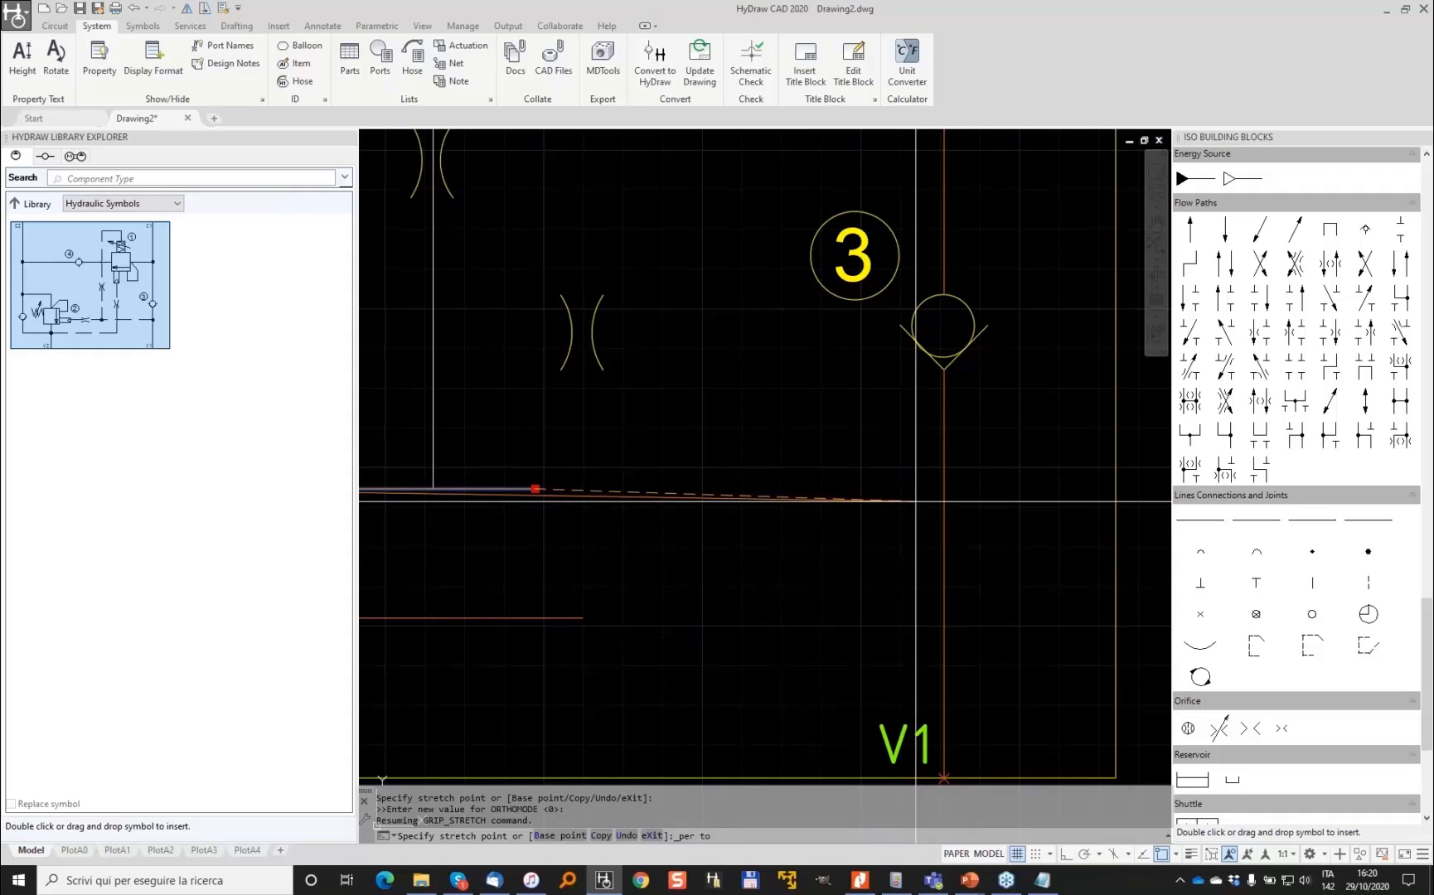
{"action": "left_click", "coordinate": [916, 501]}
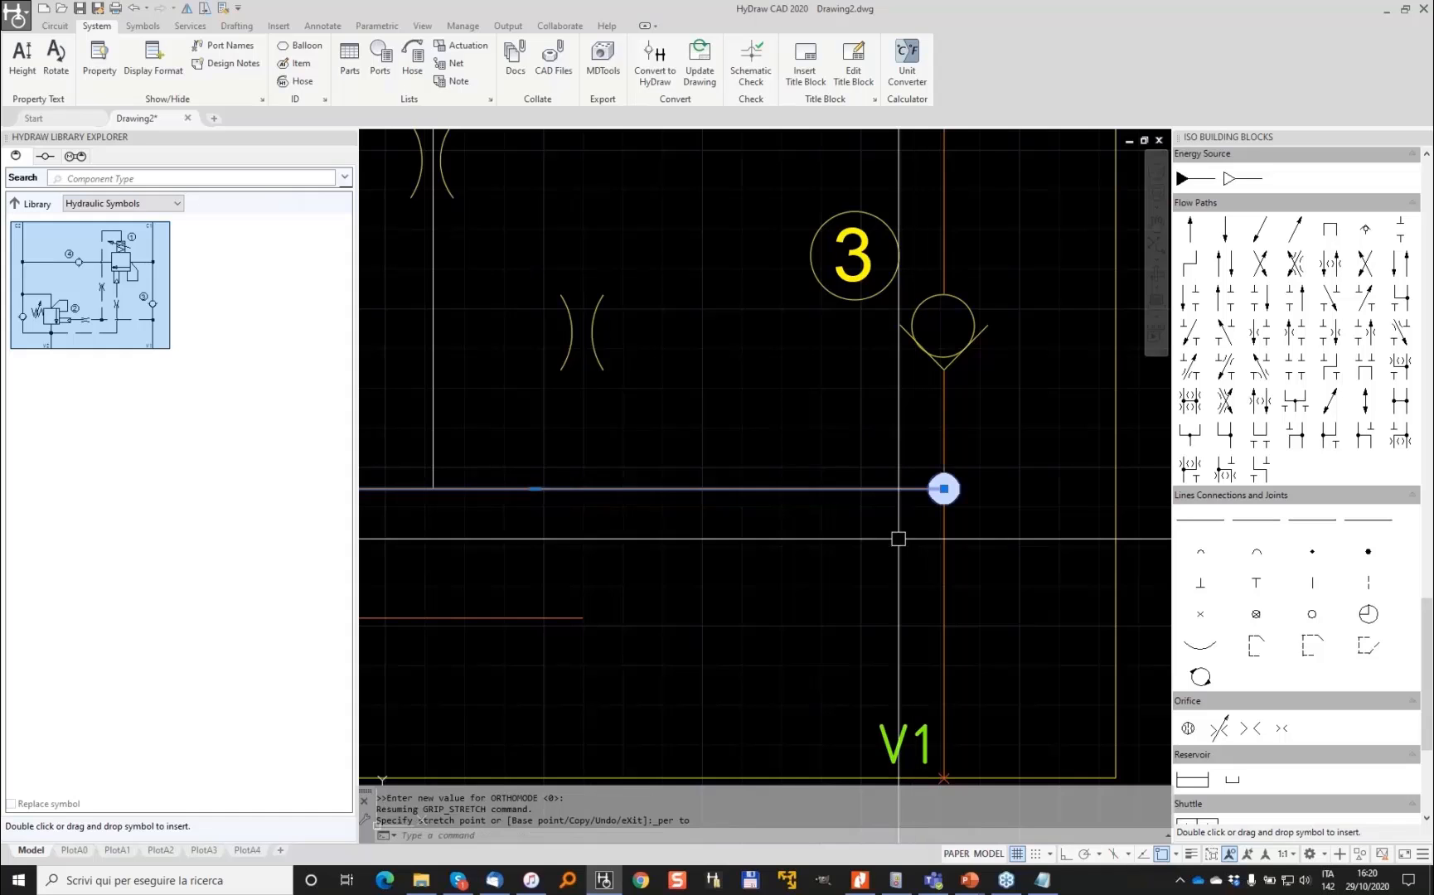
{"action": "scroll", "coordinate": [862, 547], "scroll_direction": "down", "scroll_amount": 2}
{"action": "key", "text": "Escape"}
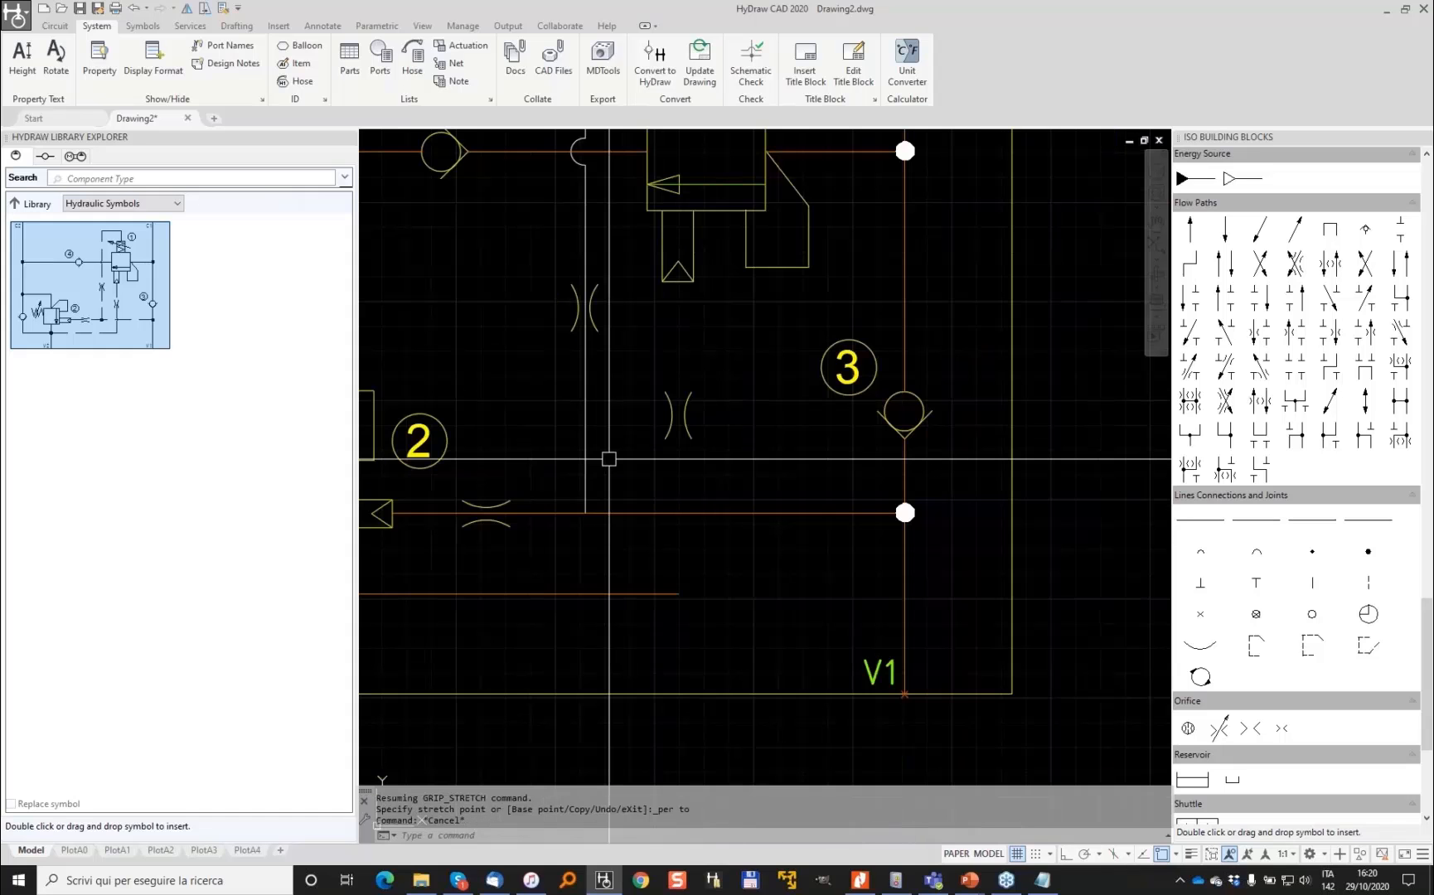
Erase the old plain pilot line segments running from valve 1's spring down to valve 2's pilot line
{"action": "middle_click_drag", "start_coordinate": [609, 458], "coordinate": [780, 596]}
{"action": "left_click", "coordinate": [779, 543]}
{"action": "left_click", "coordinate": [740, 506]}
{"action": "key", "text": "Delete"}
{"action": "left_click", "coordinate": [770, 314]}
{"action": "left_click", "coordinate": [747, 296]}
{"action": "key", "text": "Delete"}
{"action": "middle_click_drag", "start_coordinate": [767, 248], "coordinate": [729, 454]}
{"action": "left_click", "coordinate": [745, 308]}
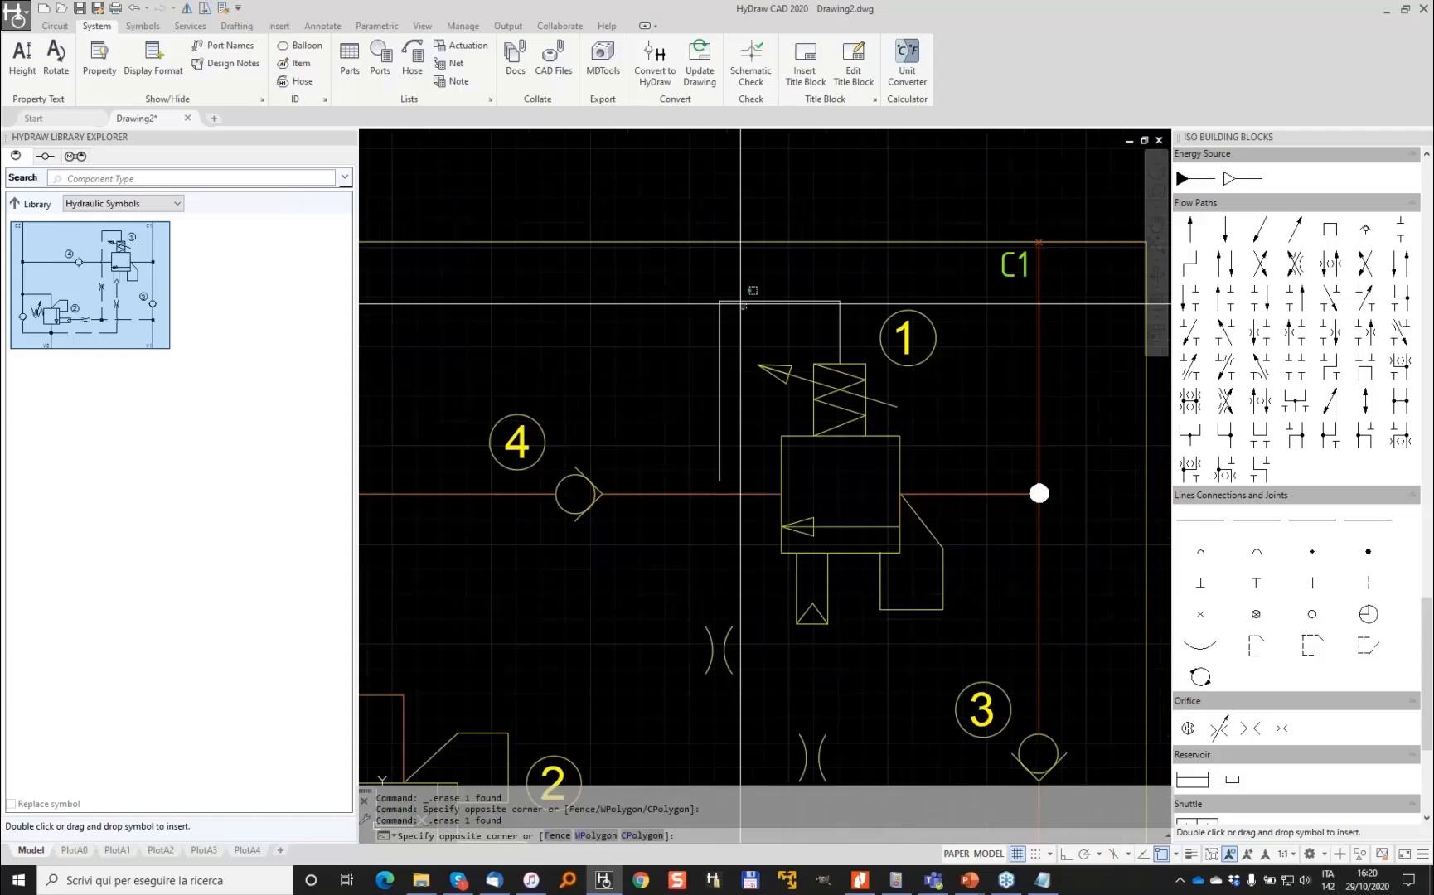
{"action": "left_click", "coordinate": [741, 303]}
{"action": "key", "text": "Delete"}
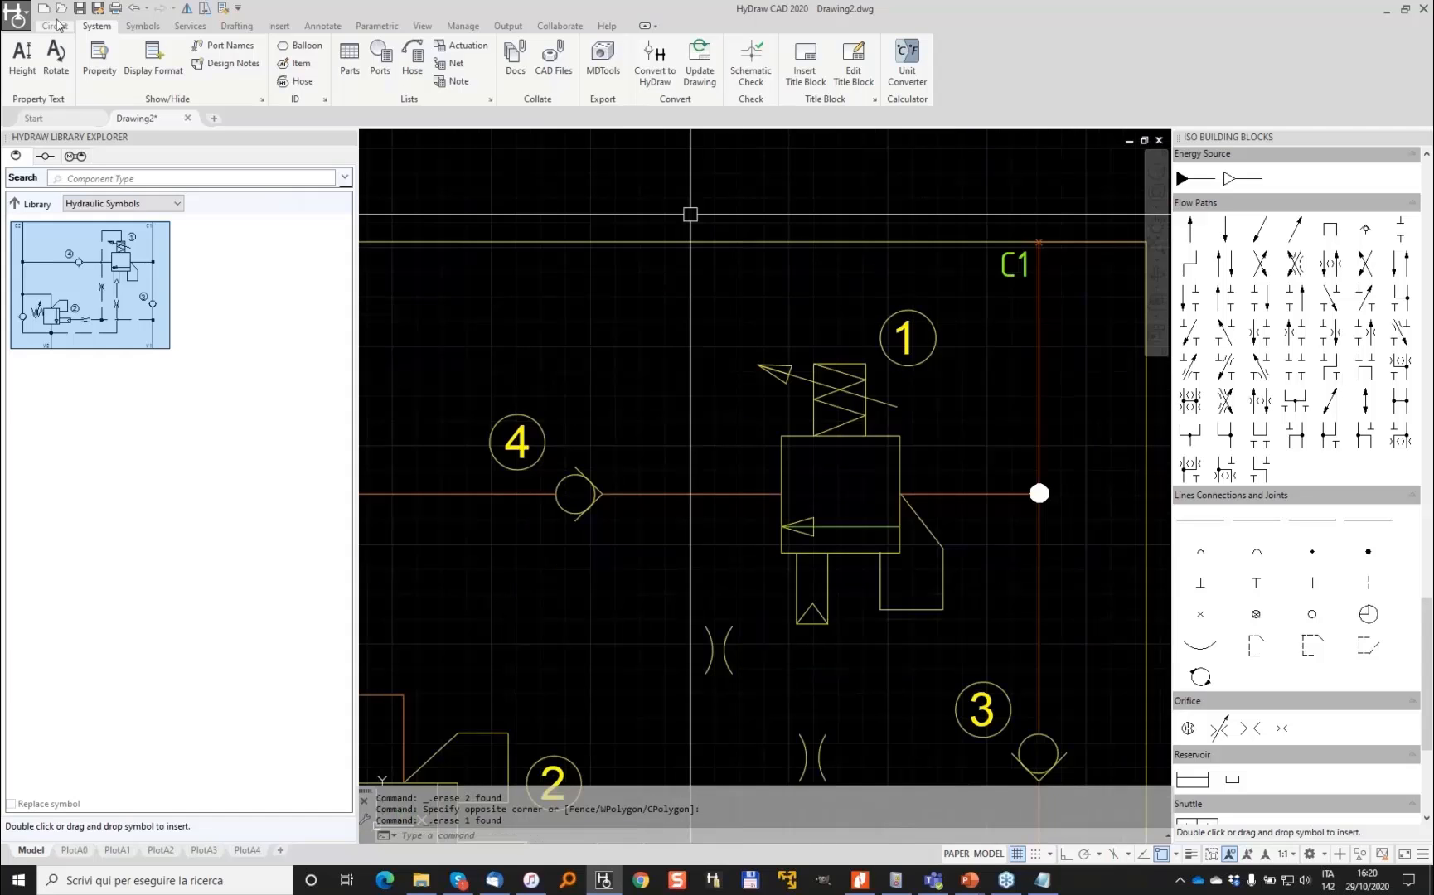
{"action": "left_click", "coordinate": [57, 26]}
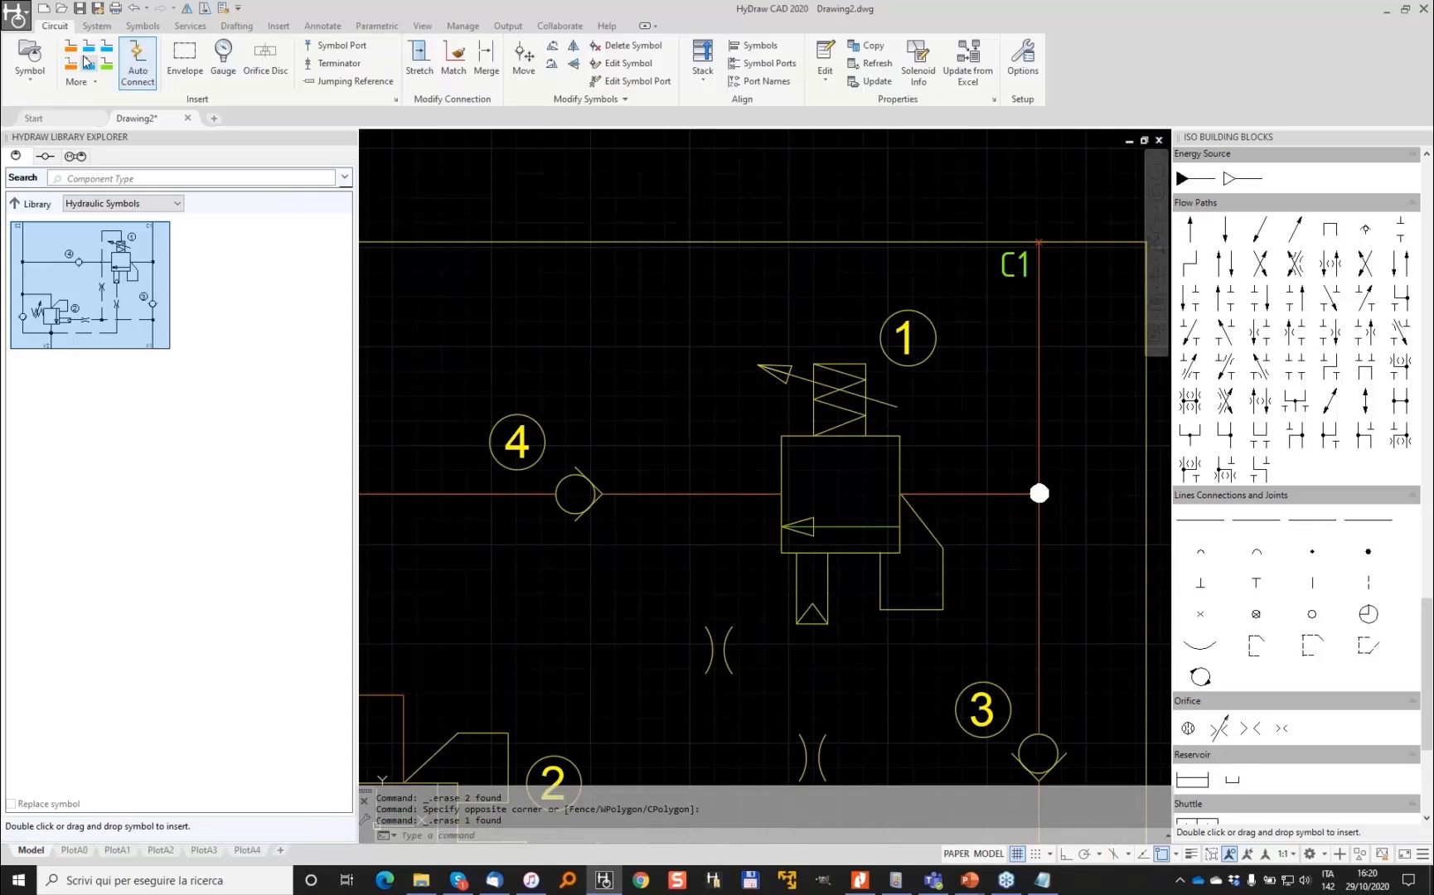
{"action": "left_click", "coordinate": [87, 62]}
{"action": "left_click", "coordinate": [814, 363]}
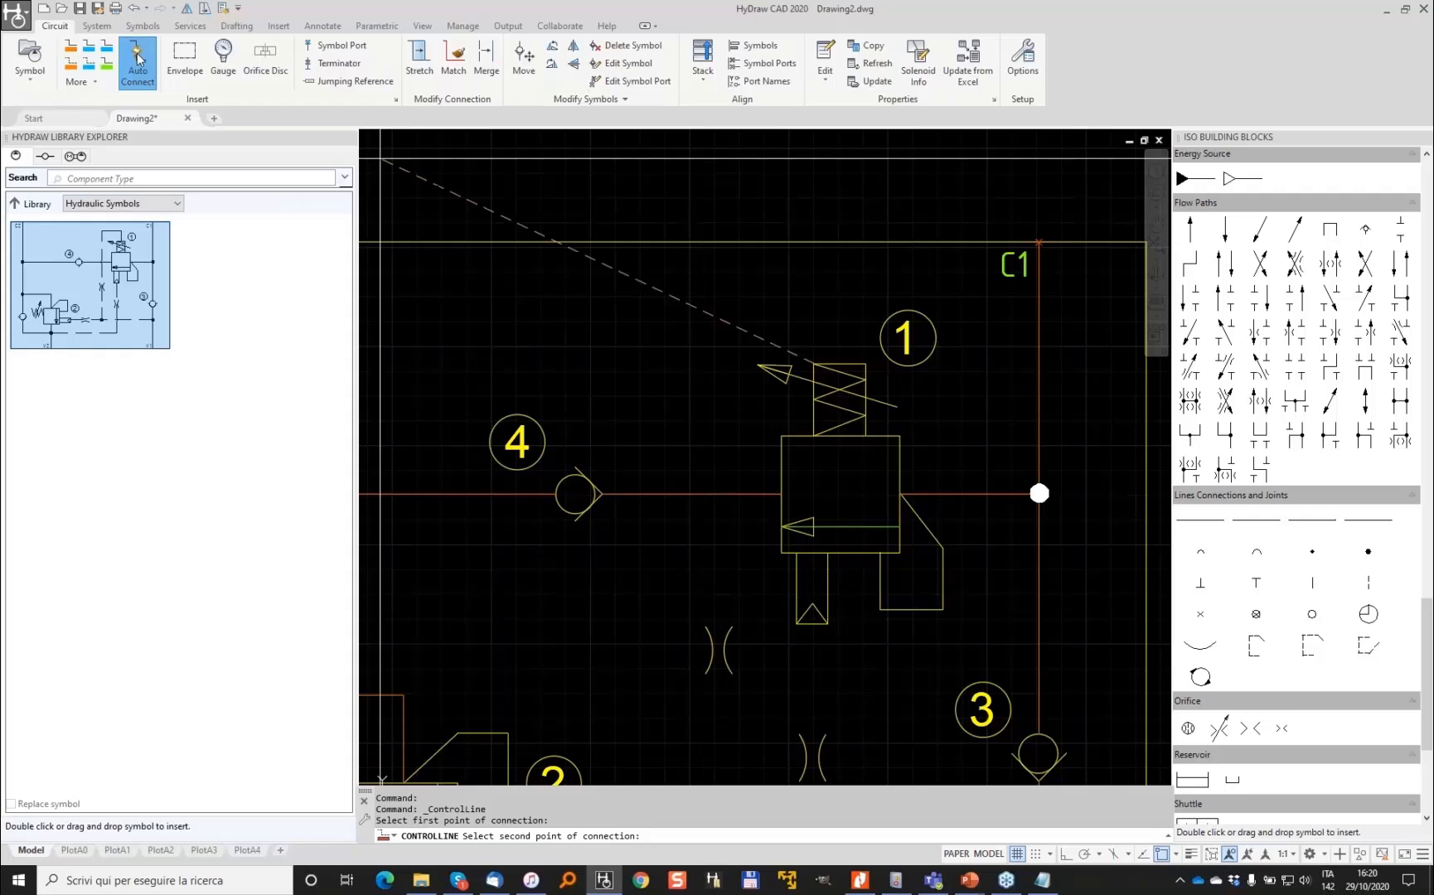
{"action": "key", "text": "Escape"}
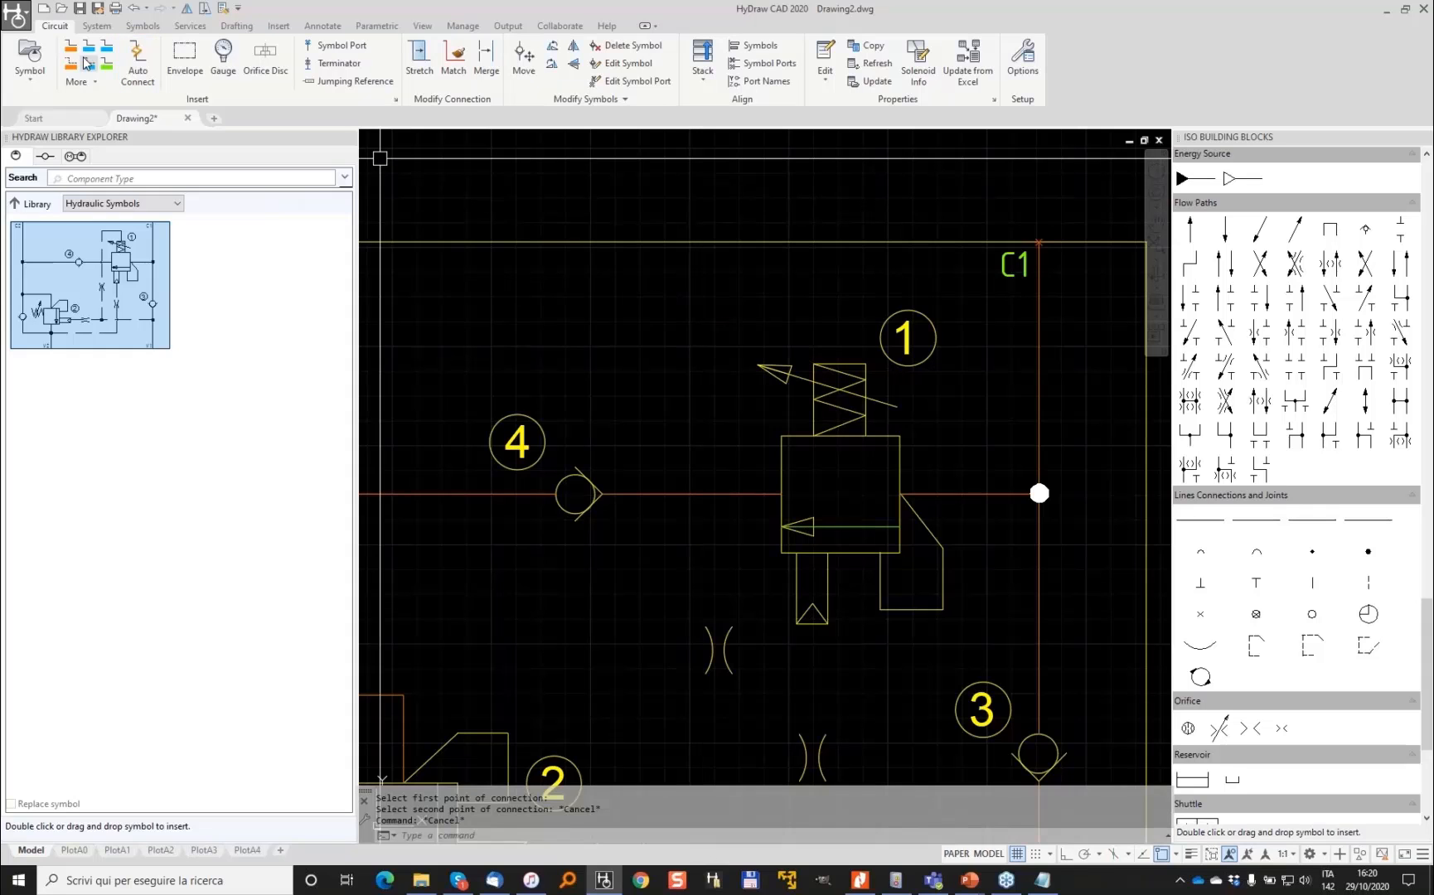
Draw a control line from the midpoint of valve 1's spring top, up, across and down to valve 2's pilot line
{"action": "left_click", "coordinate": [86, 64]}
{"action": "right_click", "coordinate": [834, 364], "text": "shift"}
{"action": "left_click", "coordinate": [870, 456]}
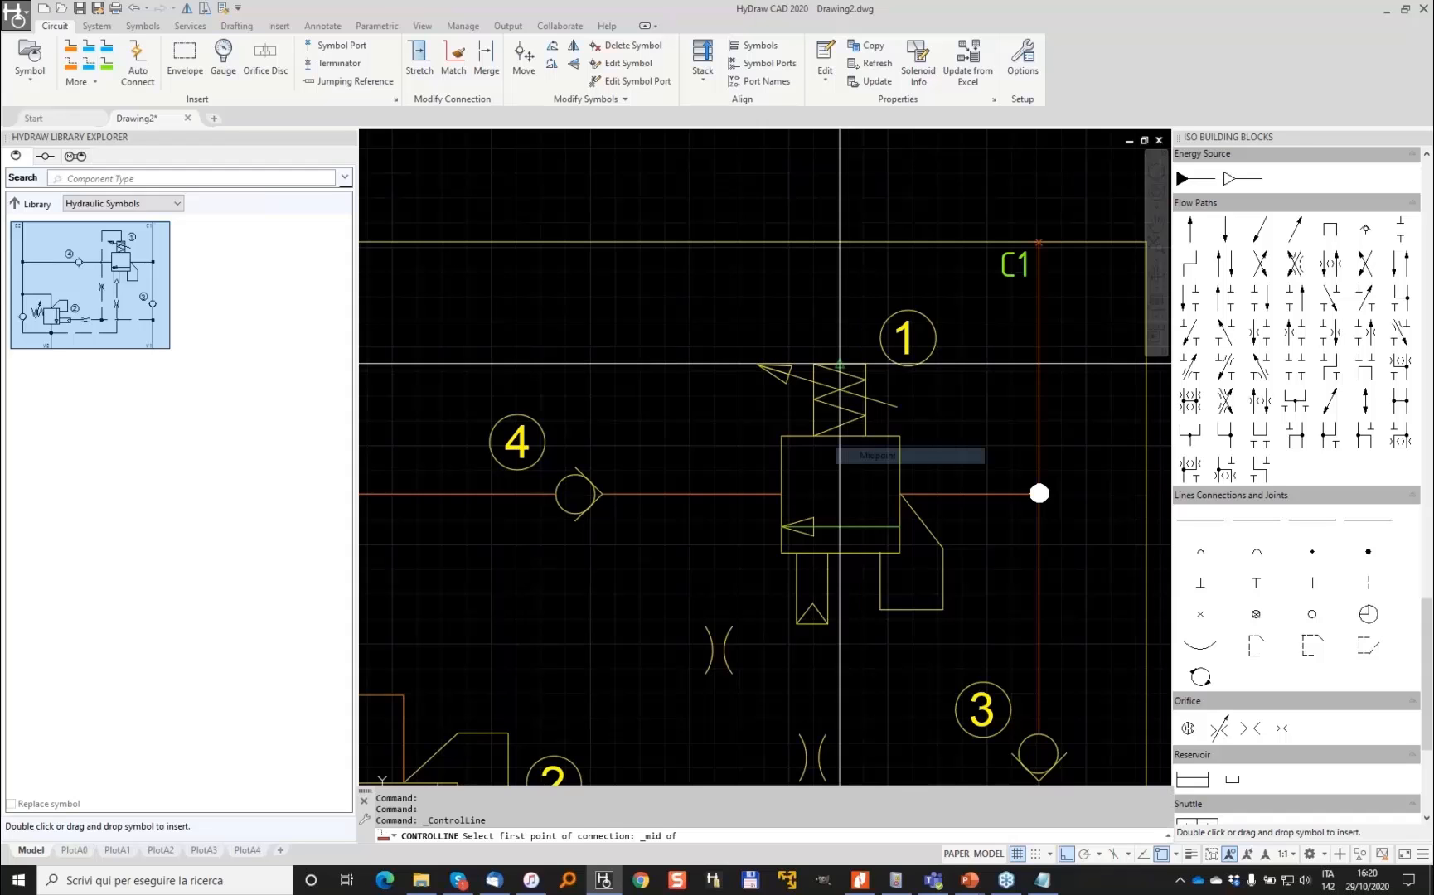
{"action": "left_click", "coordinate": [840, 364]}
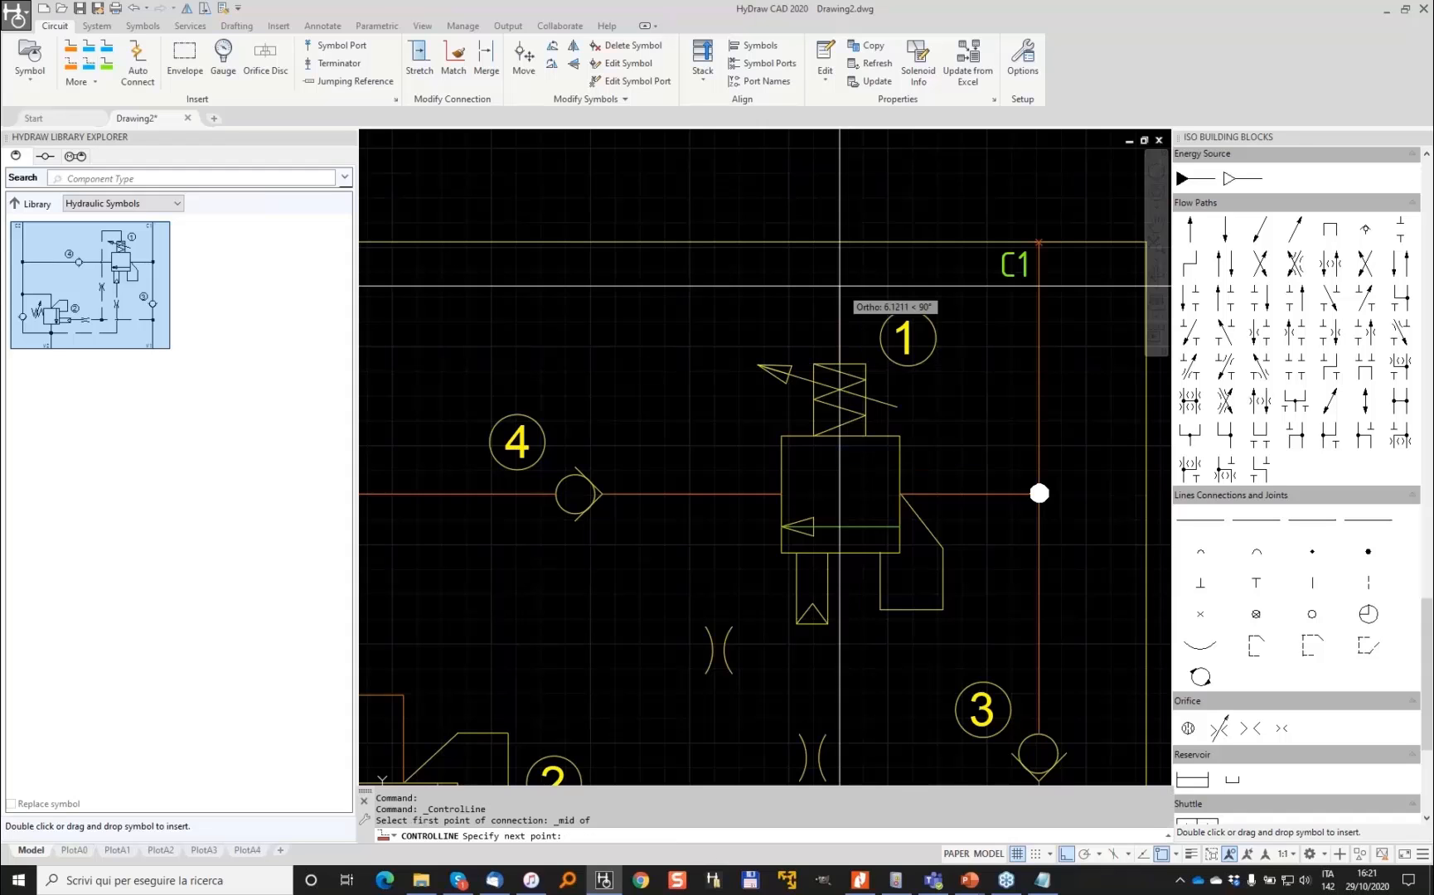
{"action": "left_click", "coordinate": [840, 286]}
{"action": "left_click", "coordinate": [719, 303]}
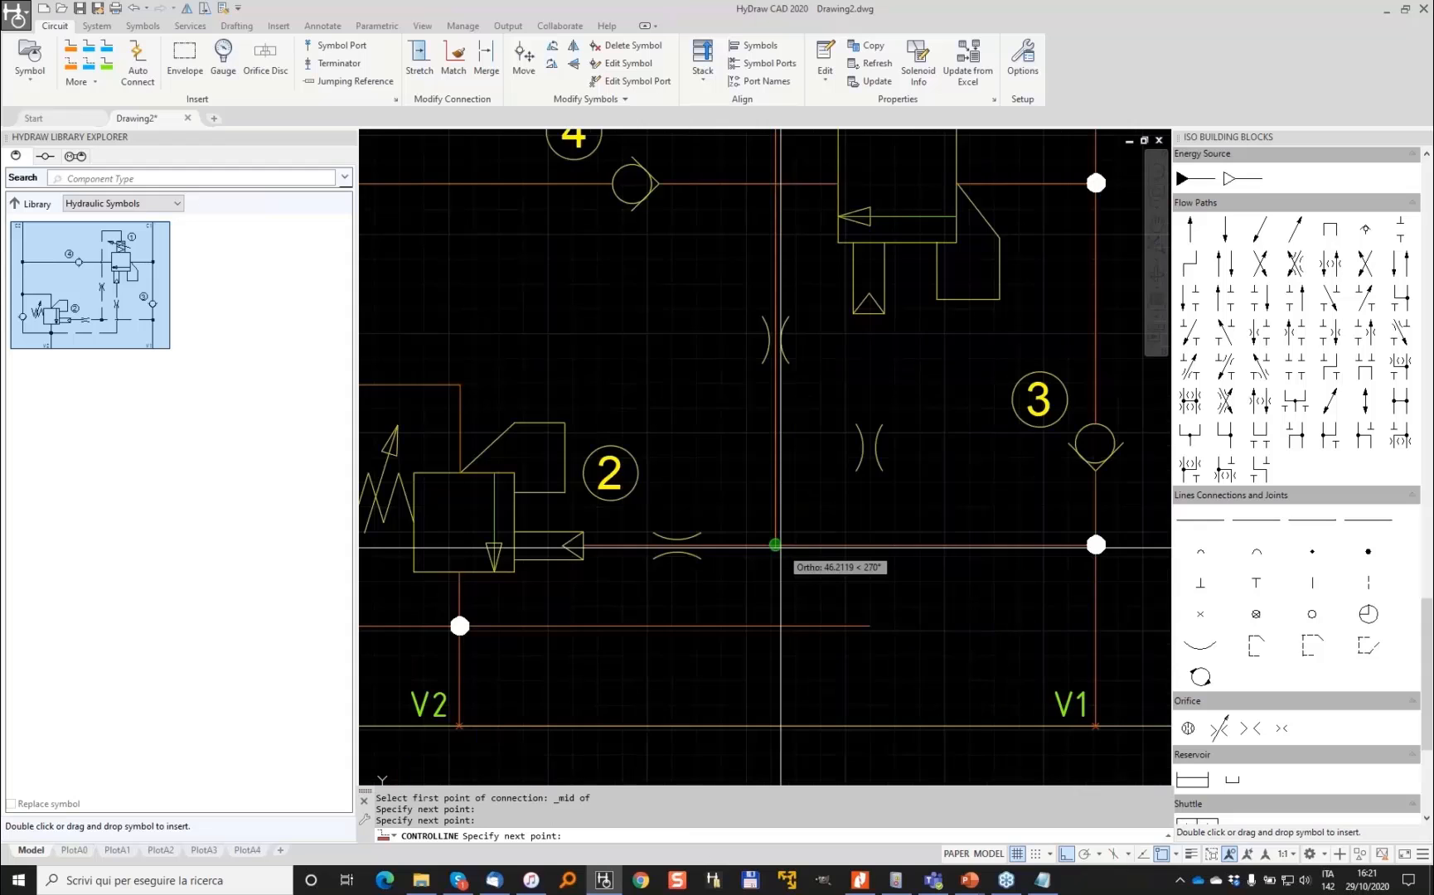
{"action": "left_click", "coordinate": [775, 545]}
{"action": "key", "text": "Return"}
{"action": "scroll", "coordinate": [835, 434], "scroll_direction": "down", "scroll_amount": 2}
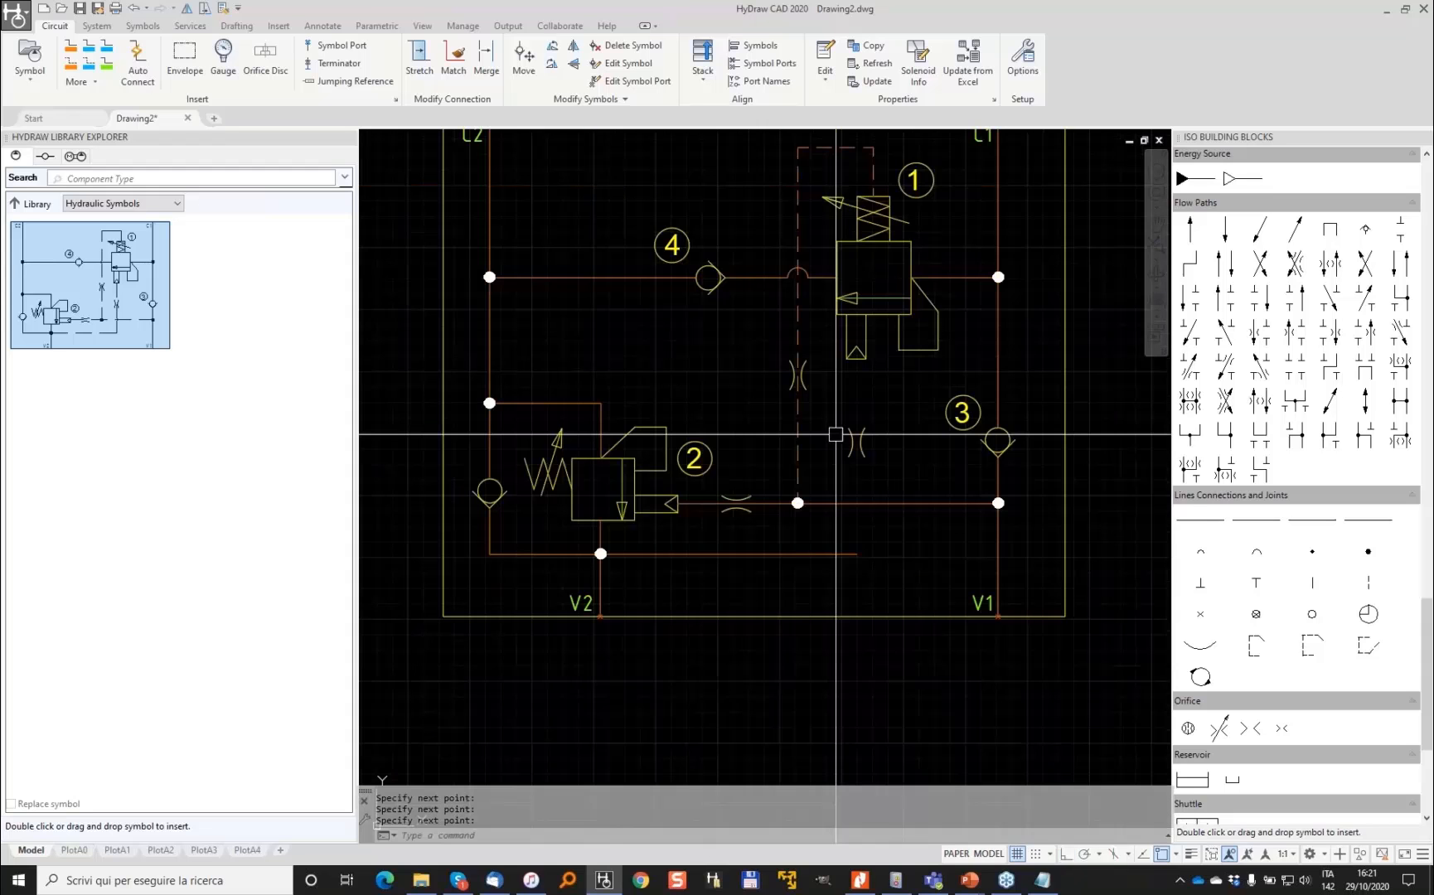
{"action": "key", "text": "Escape"}
{"action": "key", "text": "Escape"}
Replace the lower horizontal pilot line with a control line from the V2 junction across and perpendicularly up to valve 1's lower pilot port
{"action": "left_click", "coordinate": [729, 553]}
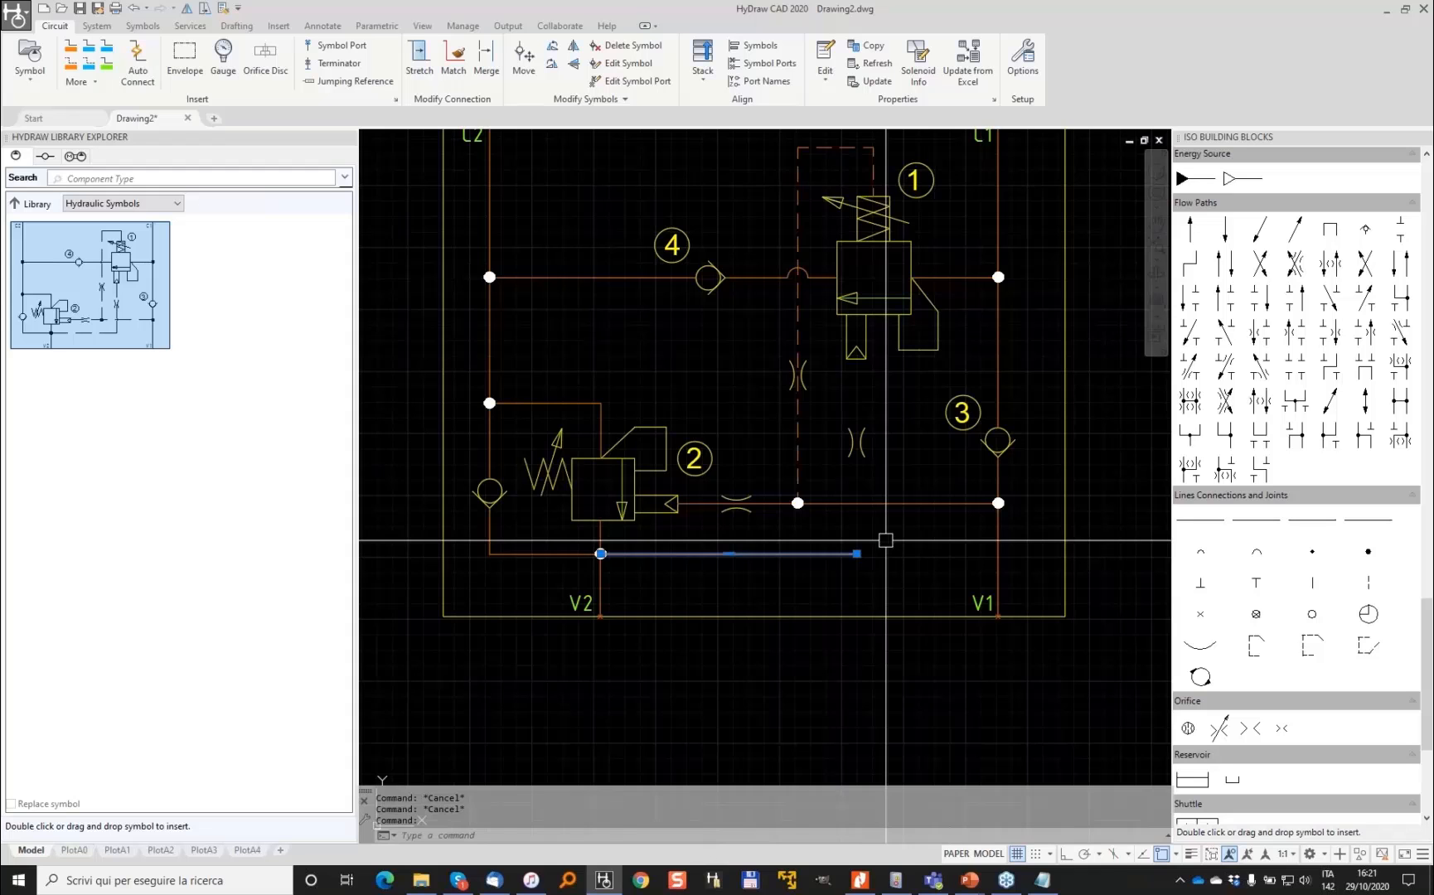
{"action": "key", "text": "Delete"}
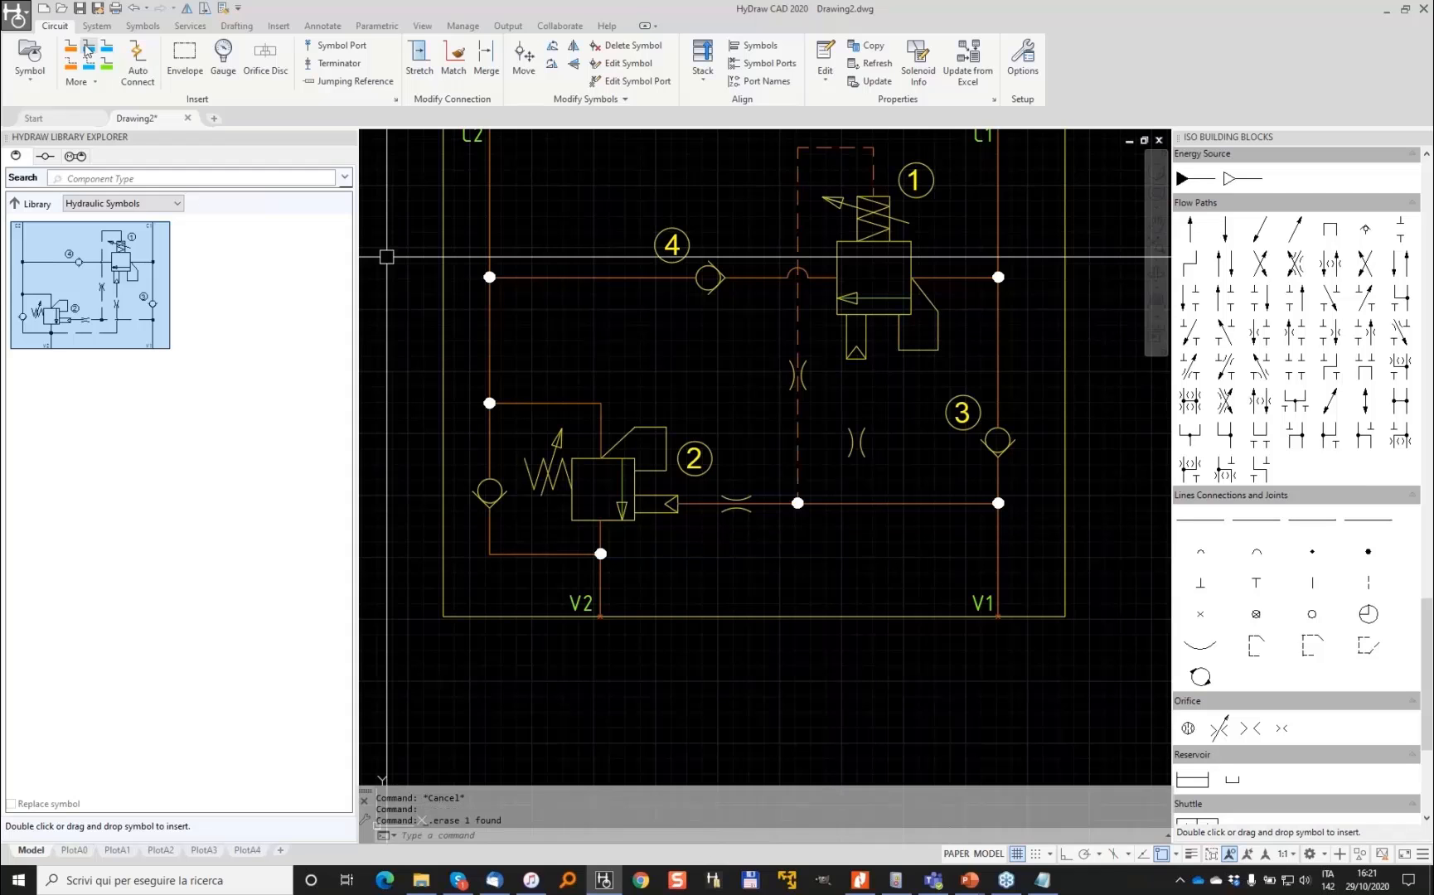
{"action": "left_click", "coordinate": [86, 50]}
{"action": "left_click", "coordinate": [601, 554]}
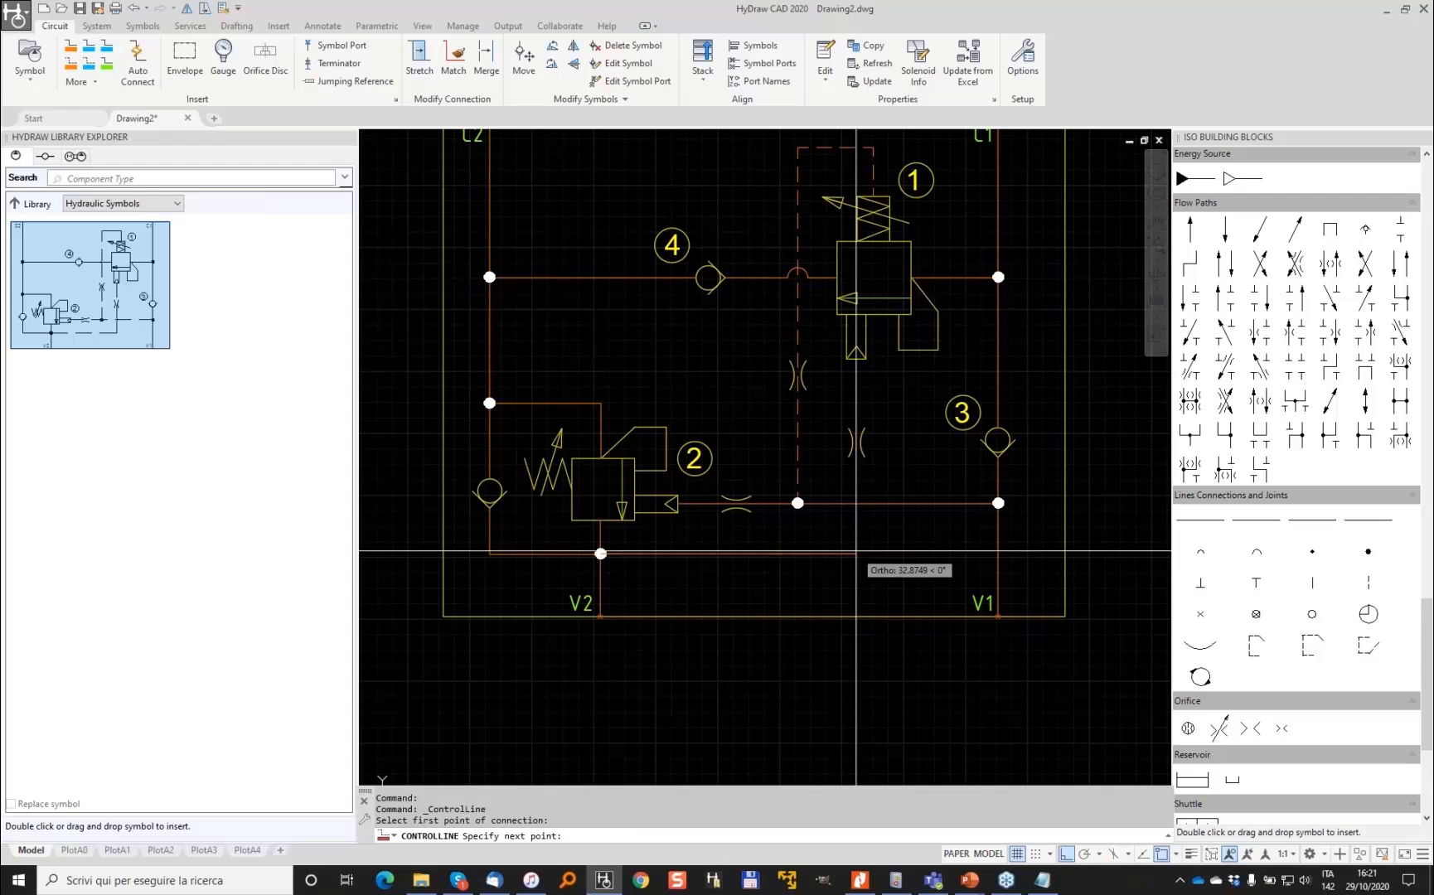
{"action": "left_click", "coordinate": [855, 553]}
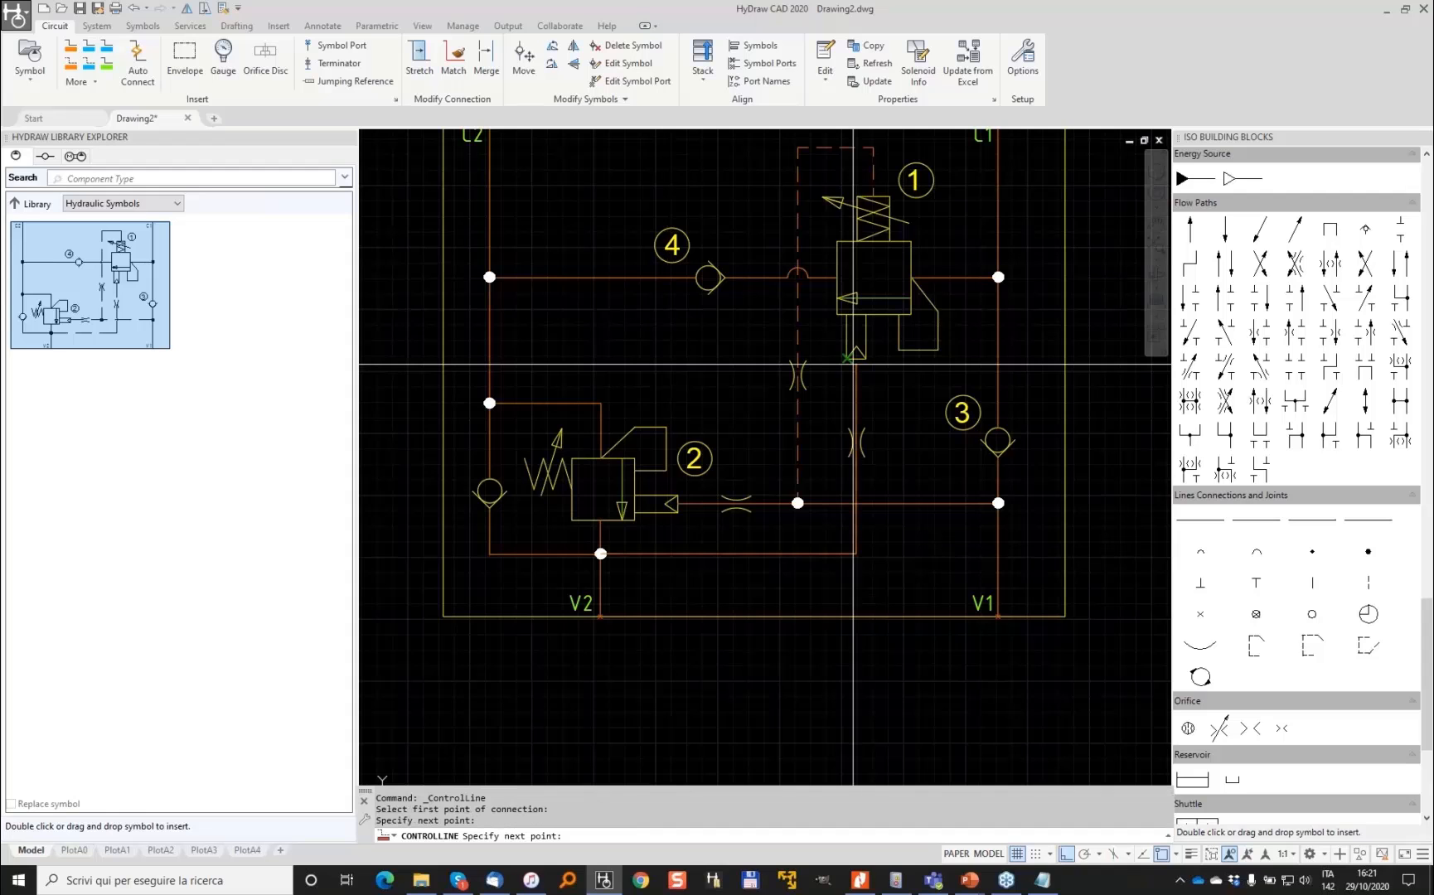
{"action": "scroll", "coordinate": [853, 364], "scroll_direction": "up", "scroll_amount": 4}
{"action": "right_click", "coordinate": [862, 402], "text": "shift"}
{"action": "left_click", "coordinate": [911, 659]}
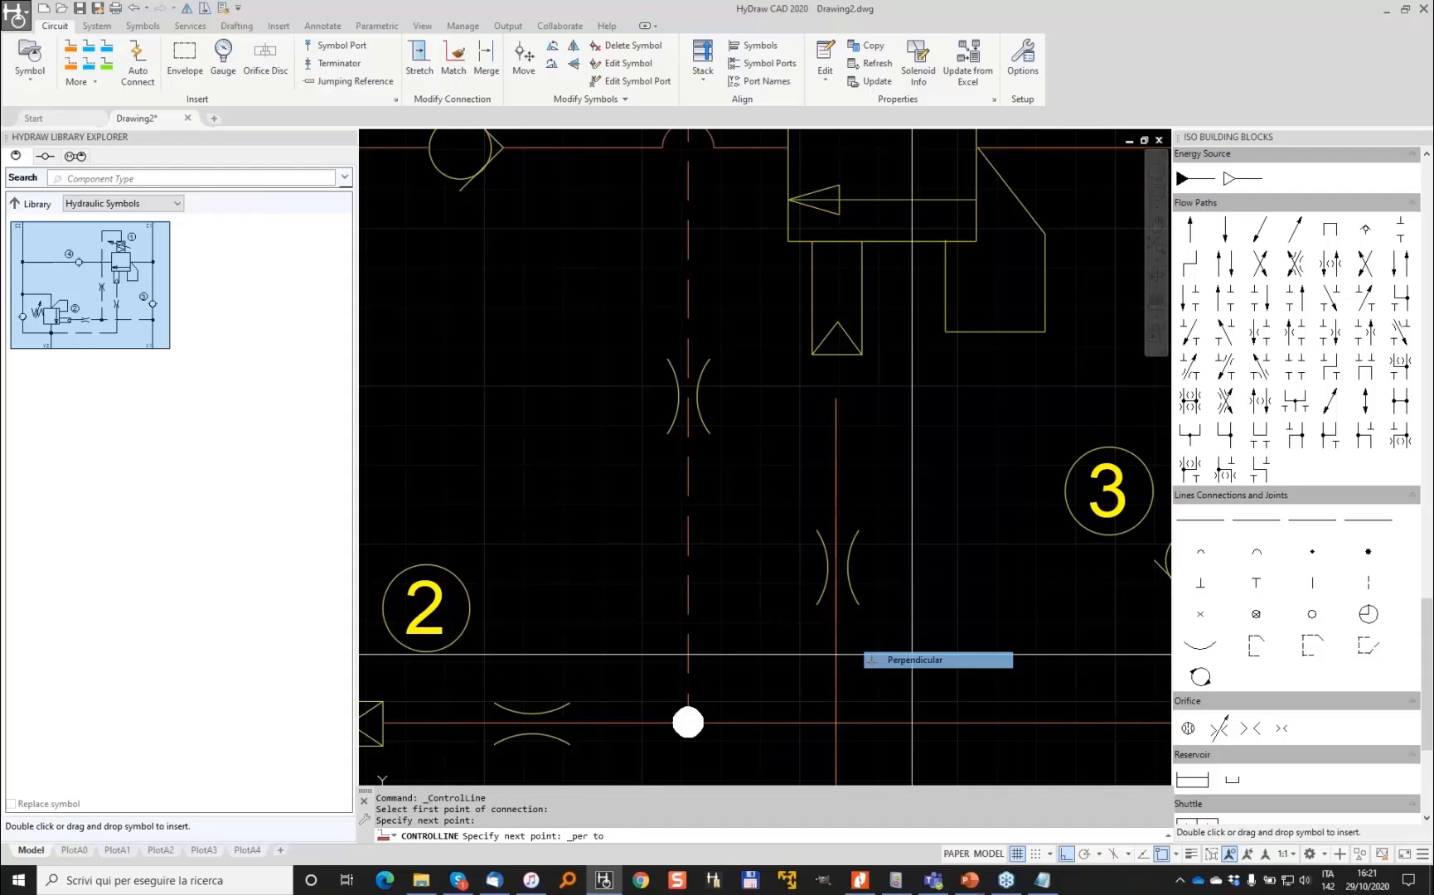
{"action": "left_click", "coordinate": [835, 354]}
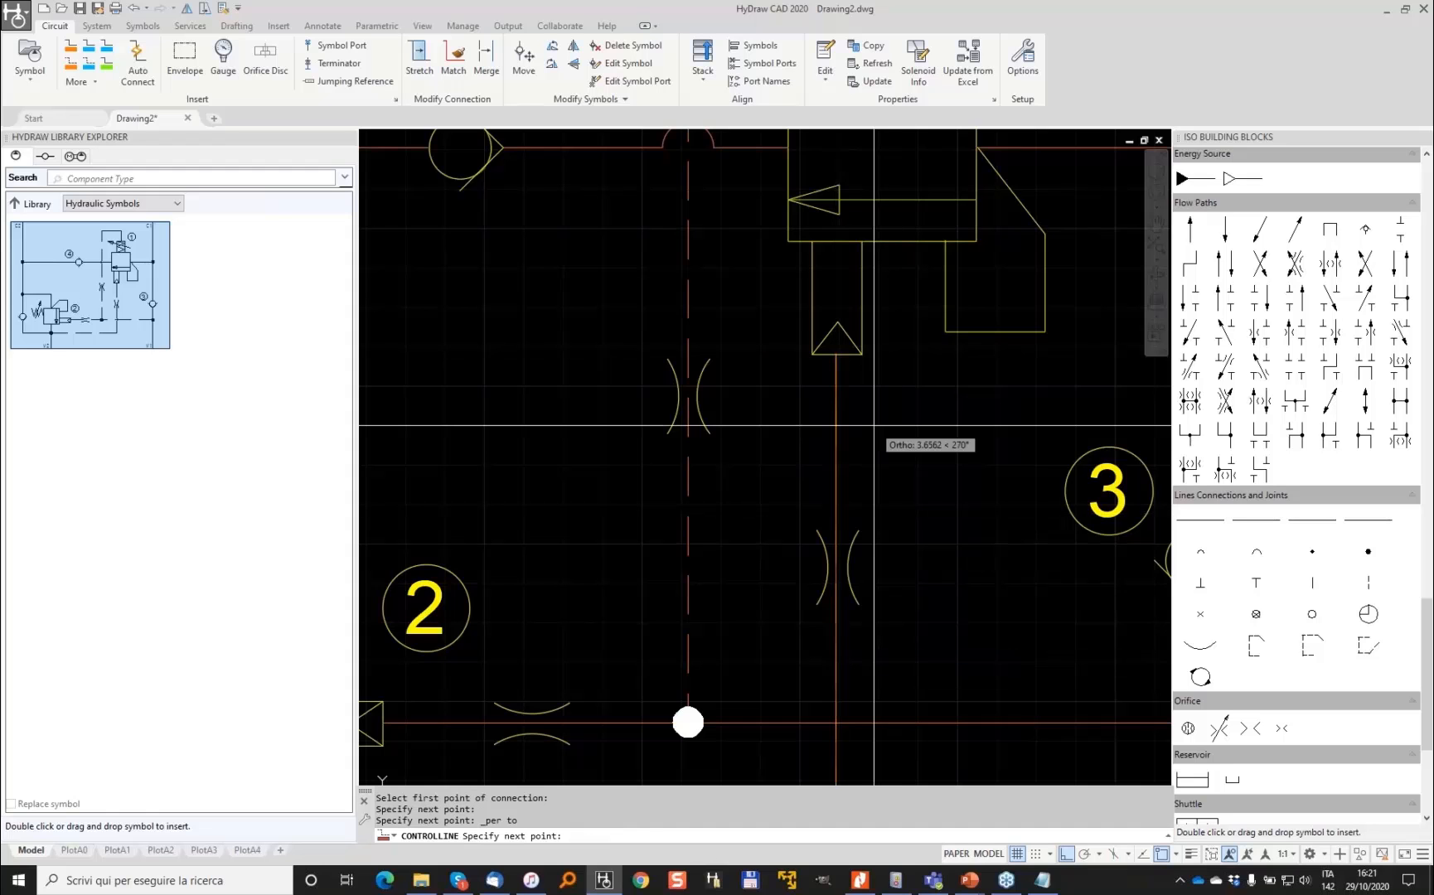
{"action": "scroll", "coordinate": [873, 425], "scroll_direction": "down", "scroll_amount": 5}
{"action": "key", "text": "Return"}
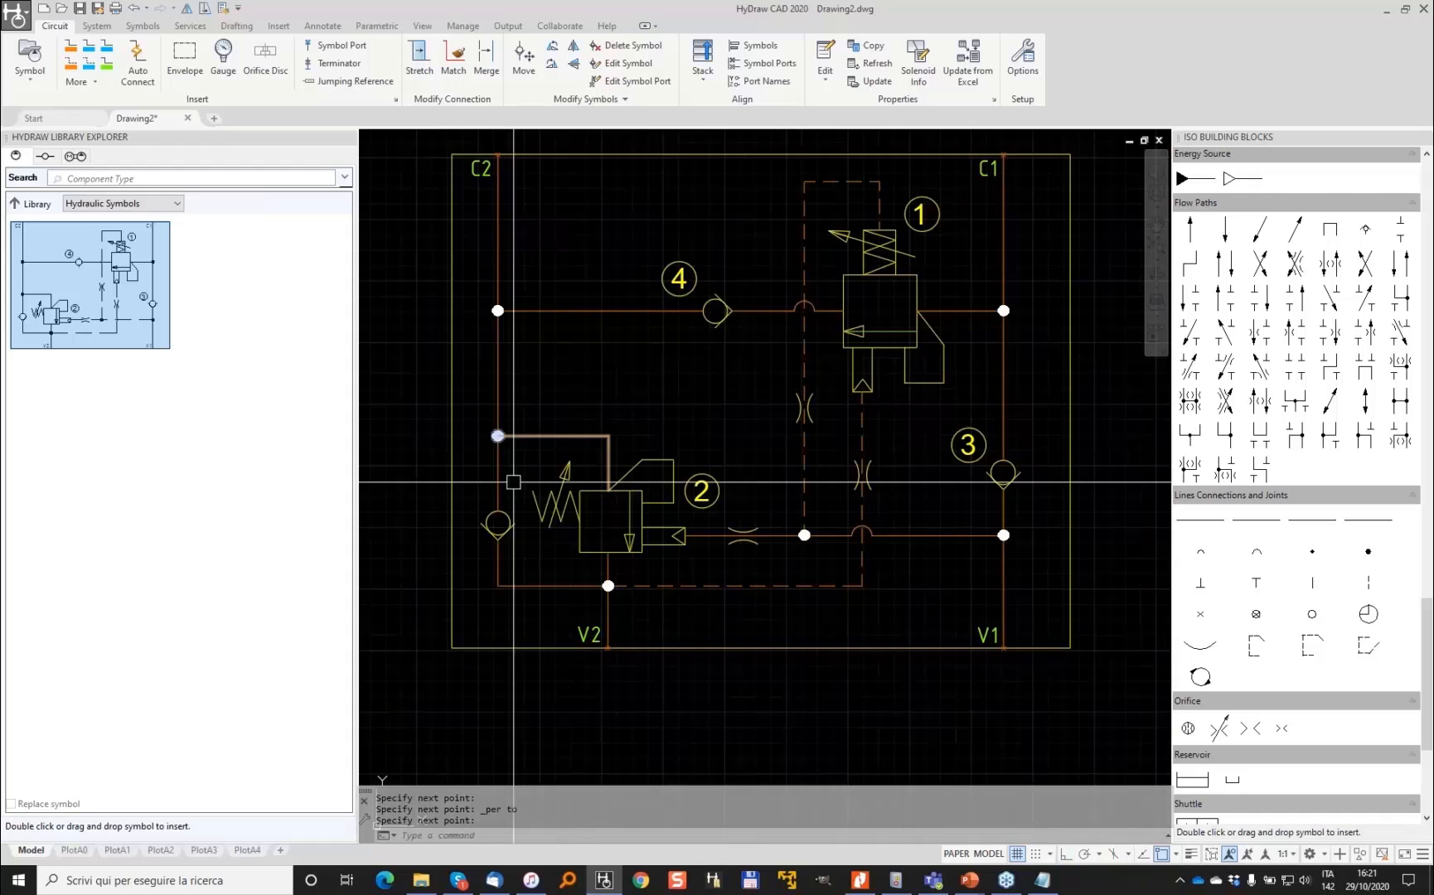
{"action": "key", "text": "Return"}
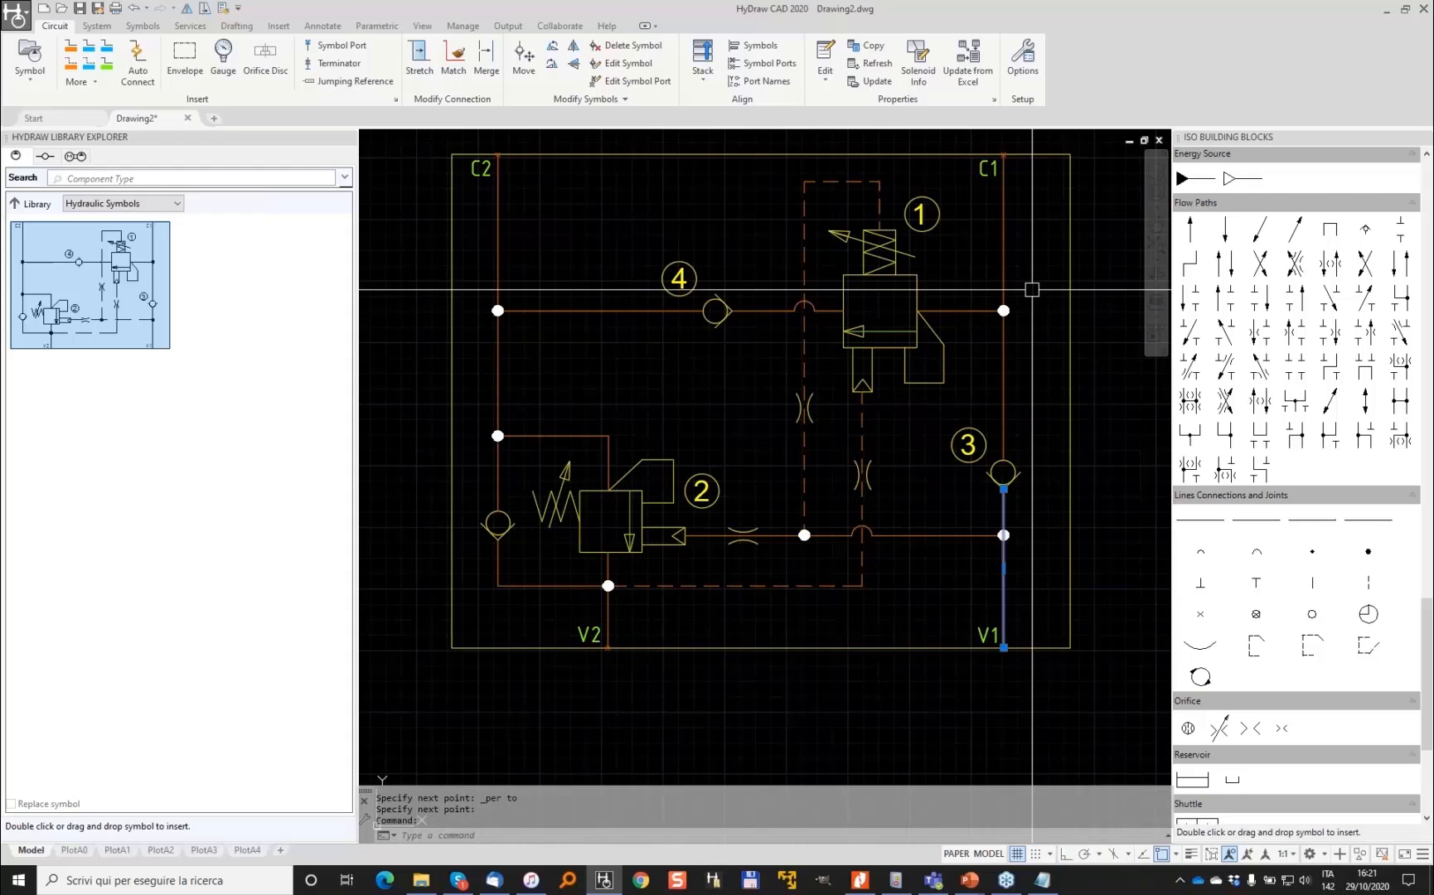
{"action": "left_click", "coordinate": [97, 26]}
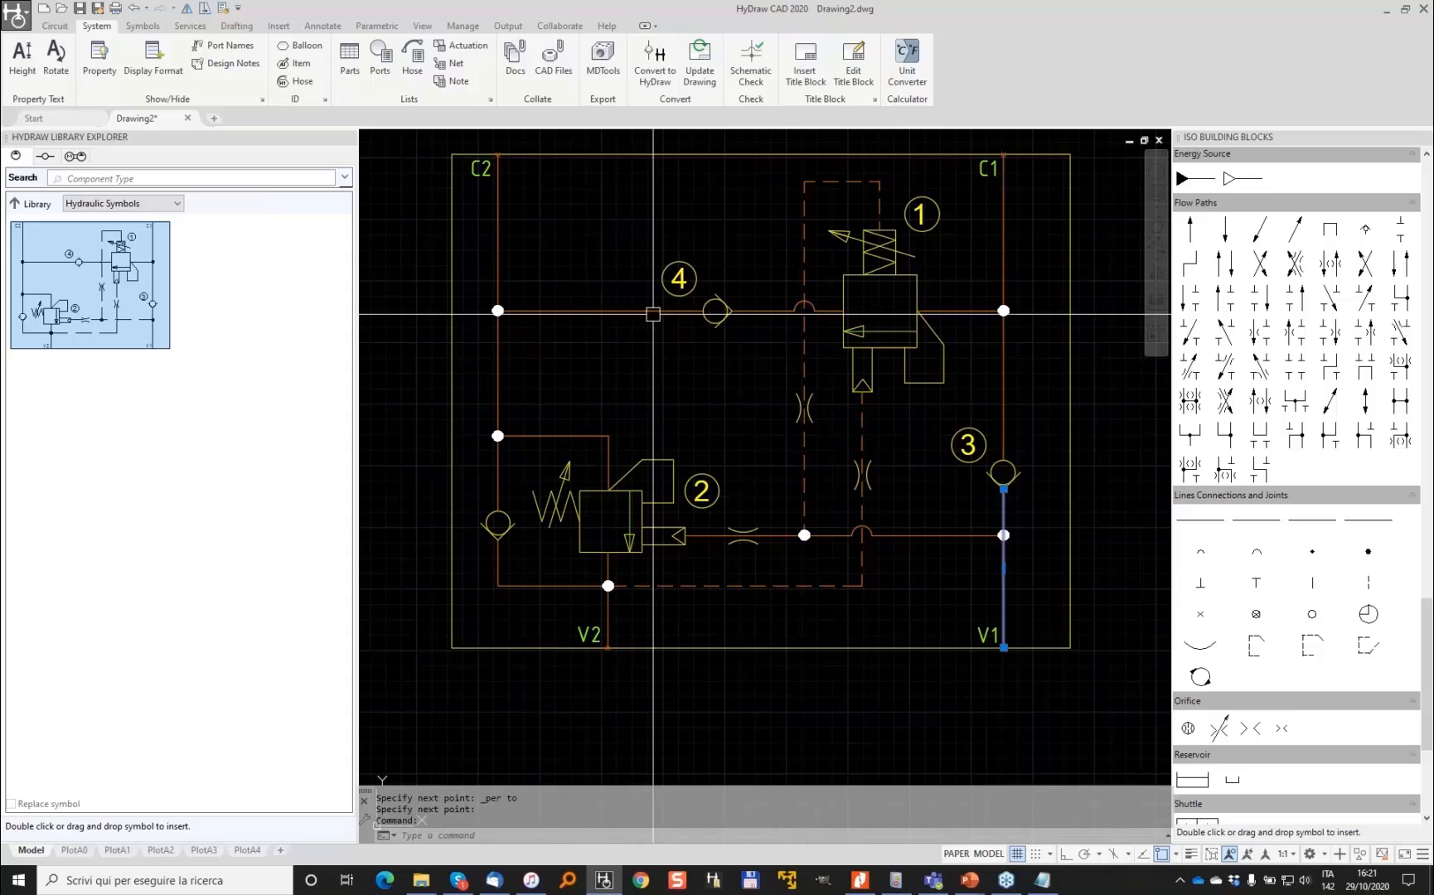
{"action": "key", "text": "Escape"}
{"action": "key", "text": "Escape"}
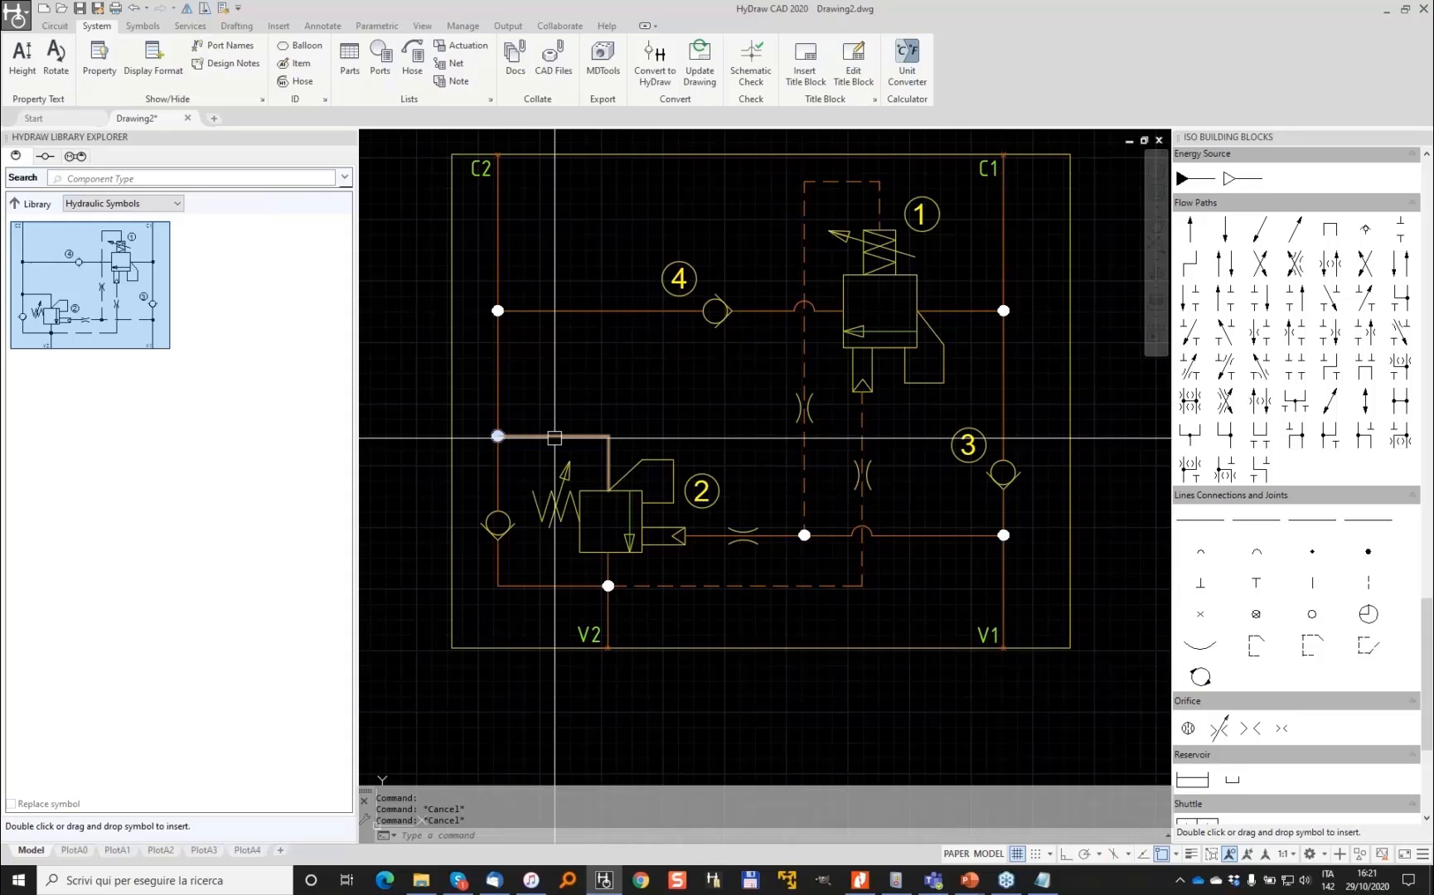
Draw two horizontal and three vertical plain lines that cross or meet each other in the empty area beside the circuits
{"action": "scroll", "coordinate": [555, 438], "scroll_direction": "down", "scroll_amount": 4}
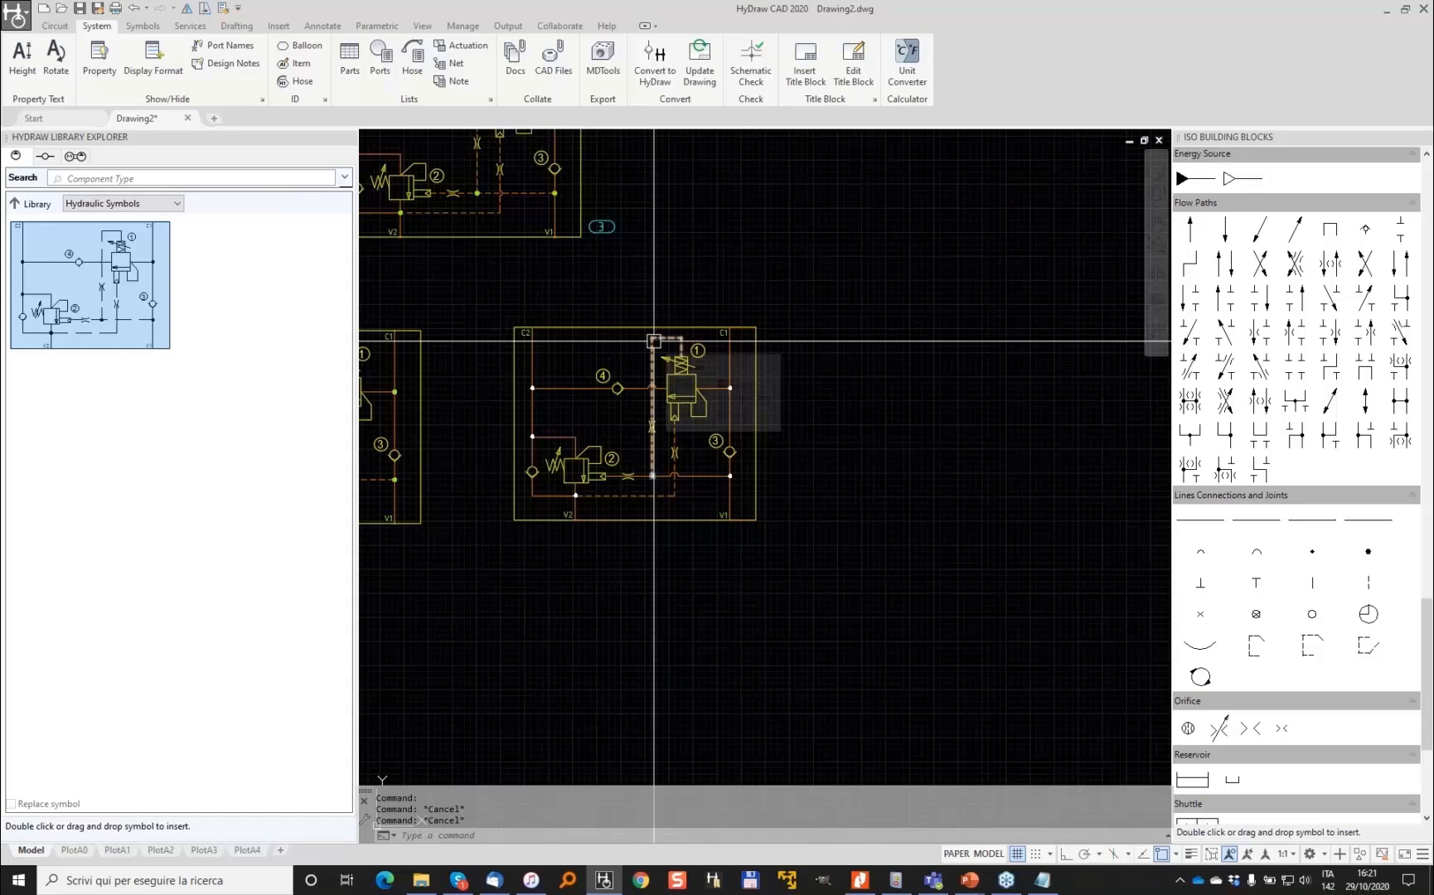
{"action": "middle_click_drag", "start_coordinate": [654, 340], "coordinate": [539, 556]}
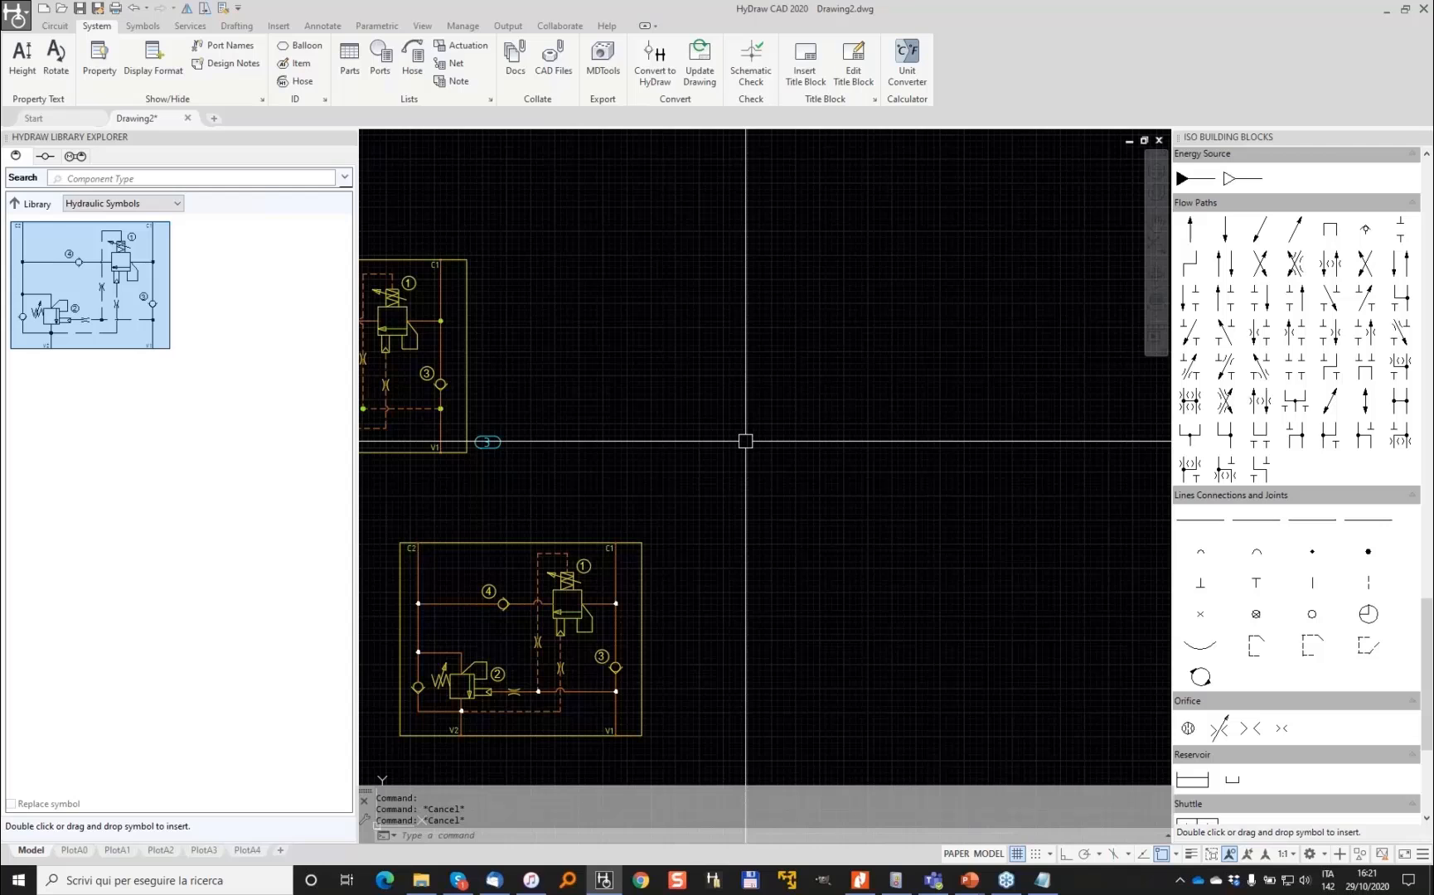
{"action": "left_click", "coordinate": [236, 26]}
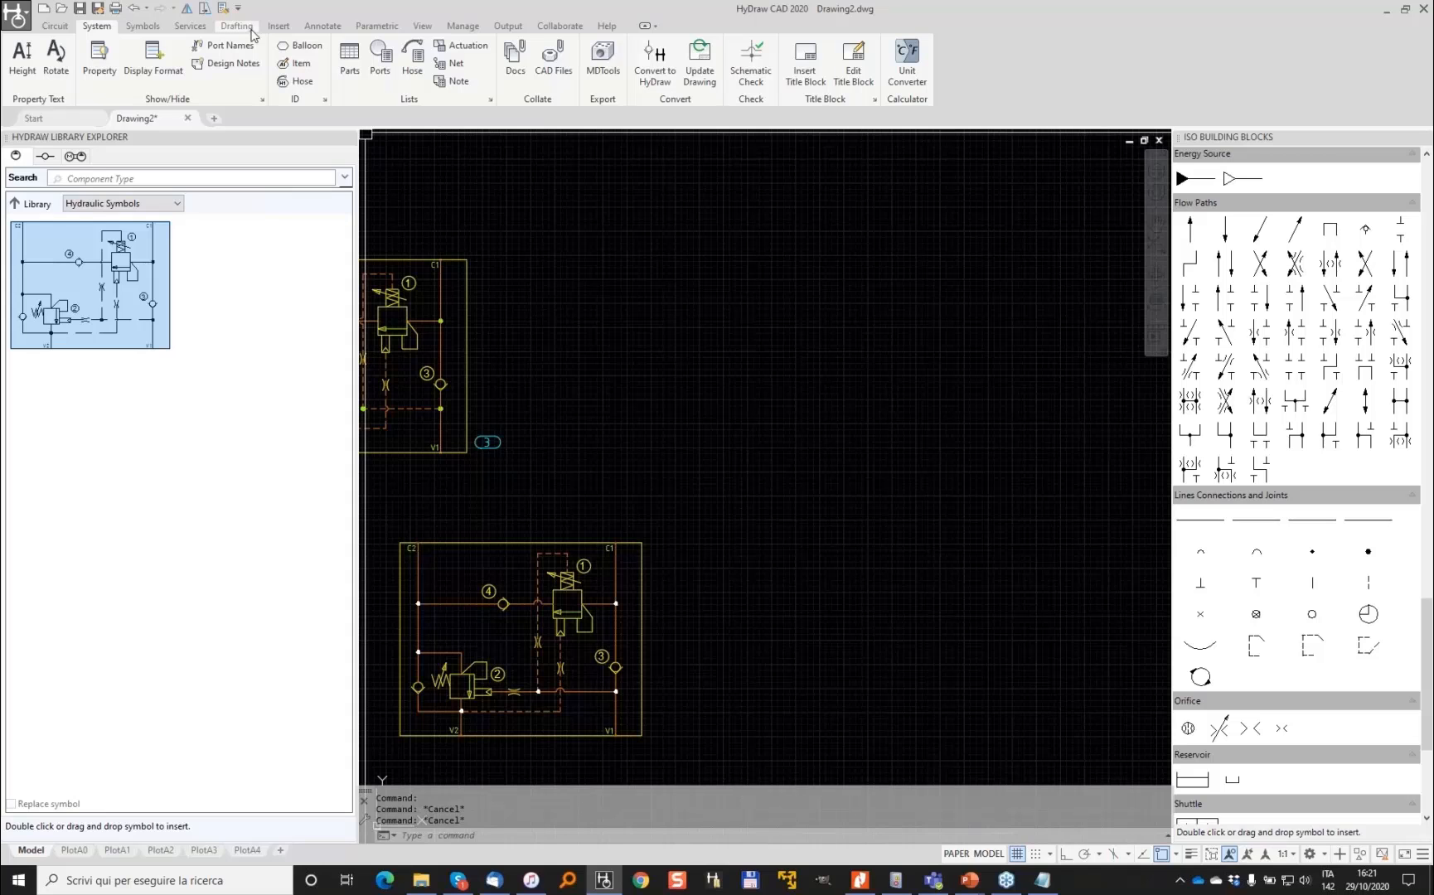
{"action": "left_click", "coordinate": [17, 56]}
{"action": "left_click", "coordinate": [642, 383]}
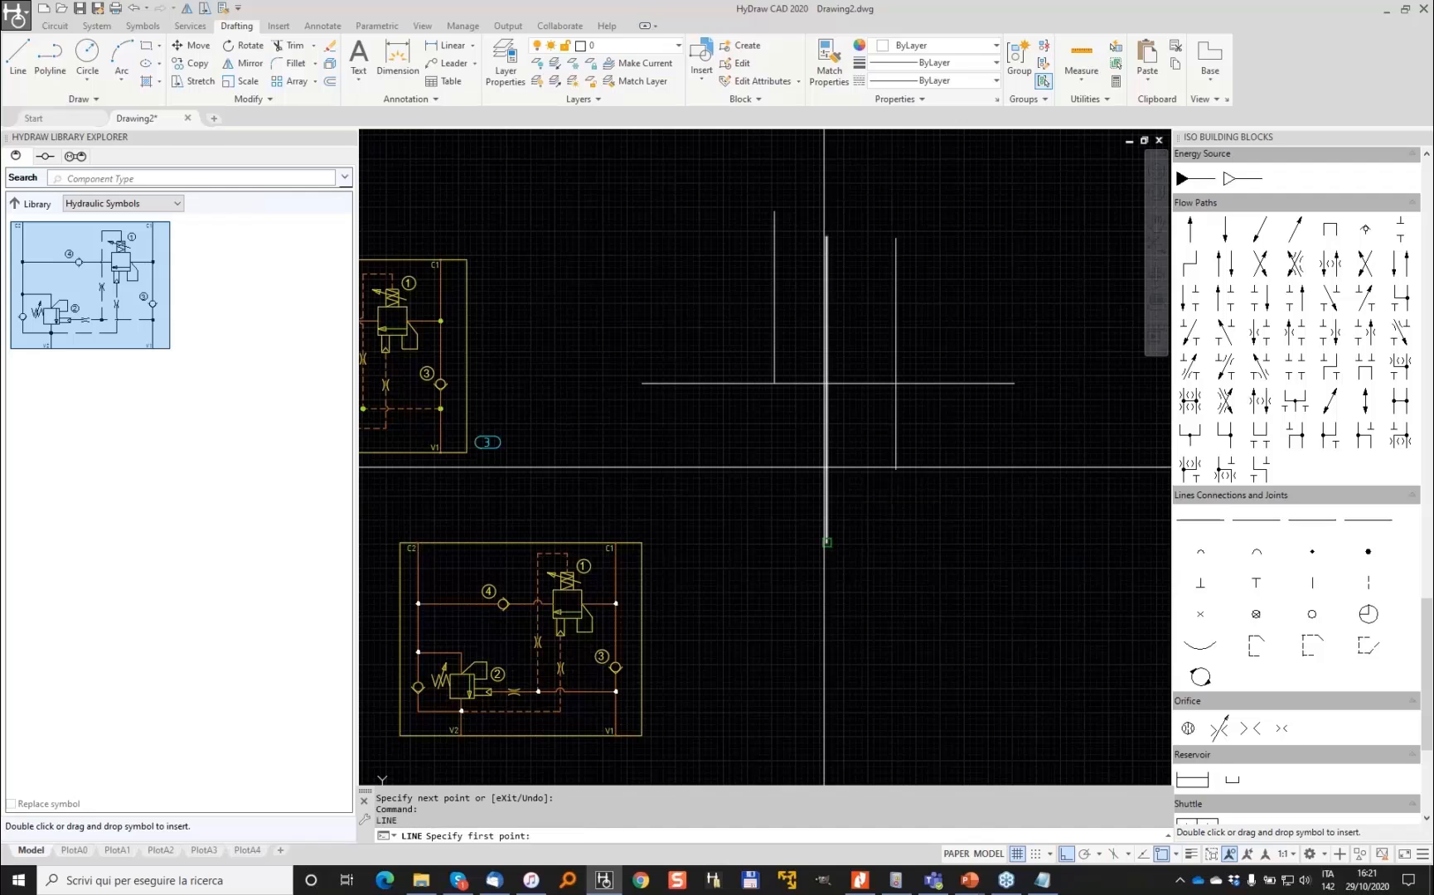
{"action": "scroll", "coordinate": [827, 436], "scroll_direction": "up", "scroll_amount": 4}
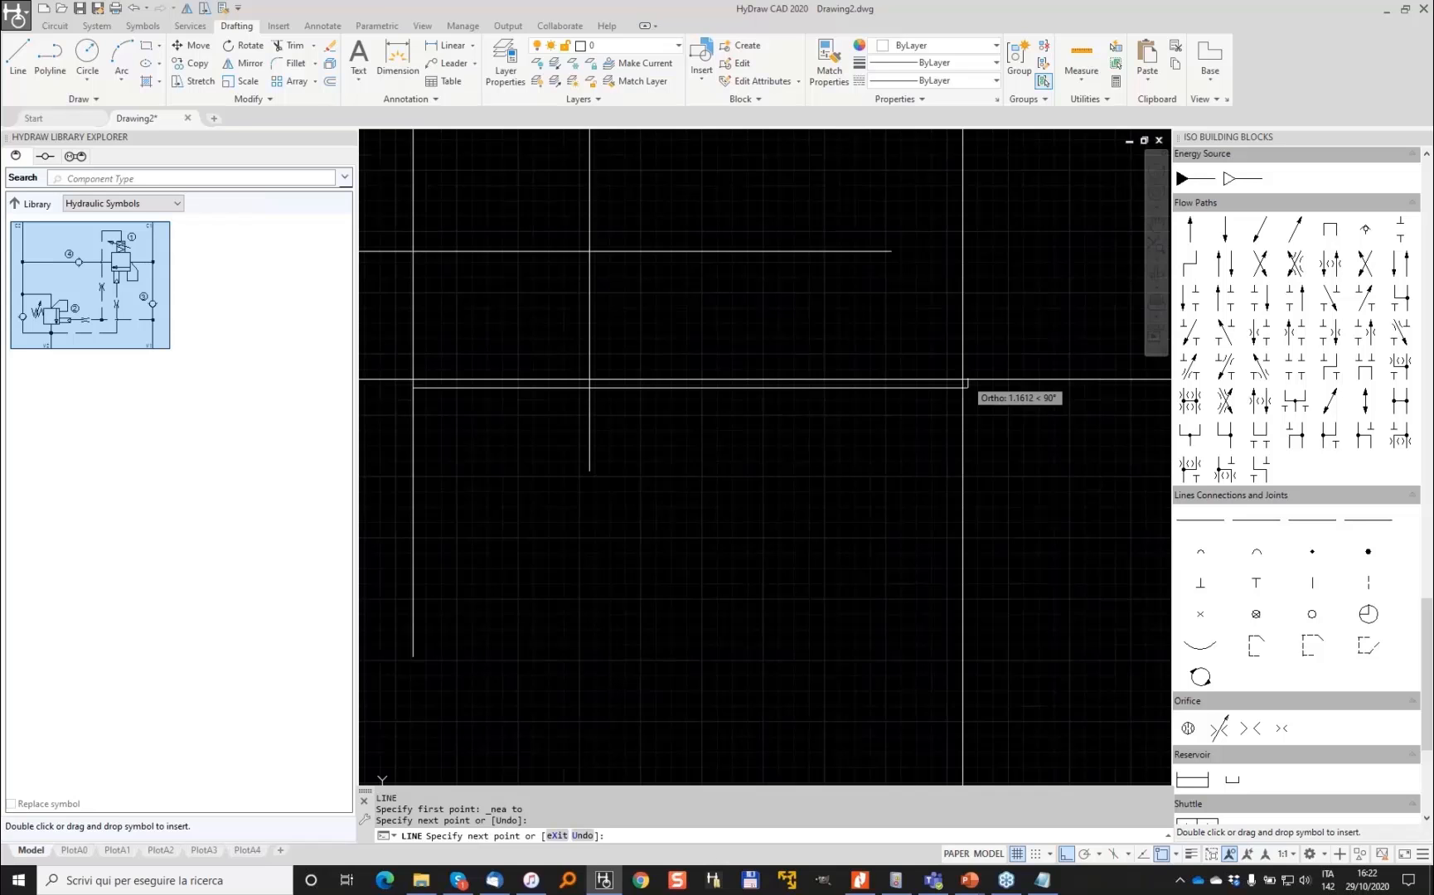
{"action": "key", "text": "Escape"}
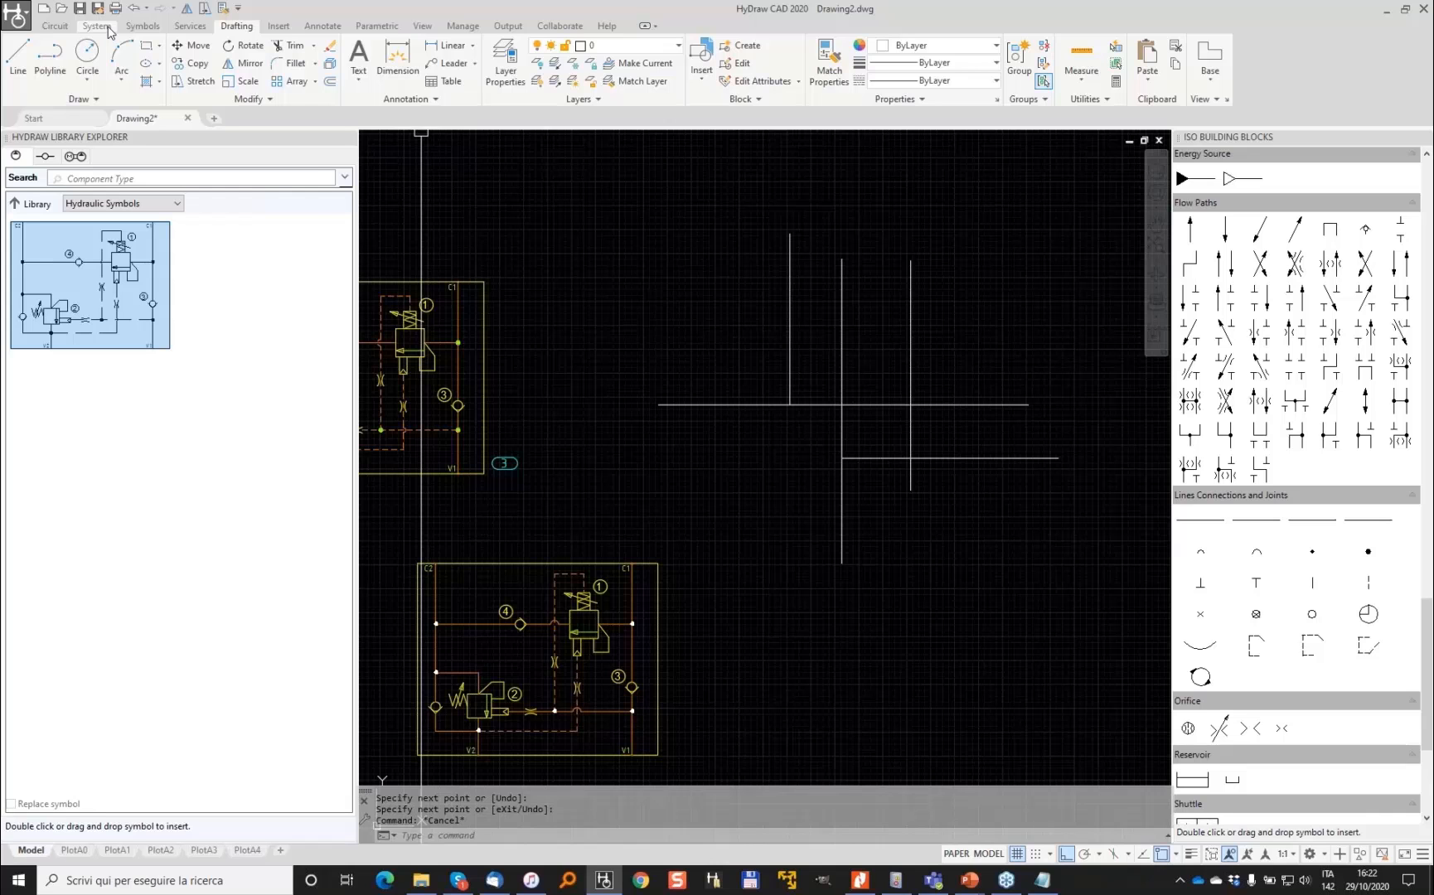
Convert the five plain test lines beside the circuits to HyDraw Pressure connection lines
{"action": "left_click", "coordinate": [108, 28]}
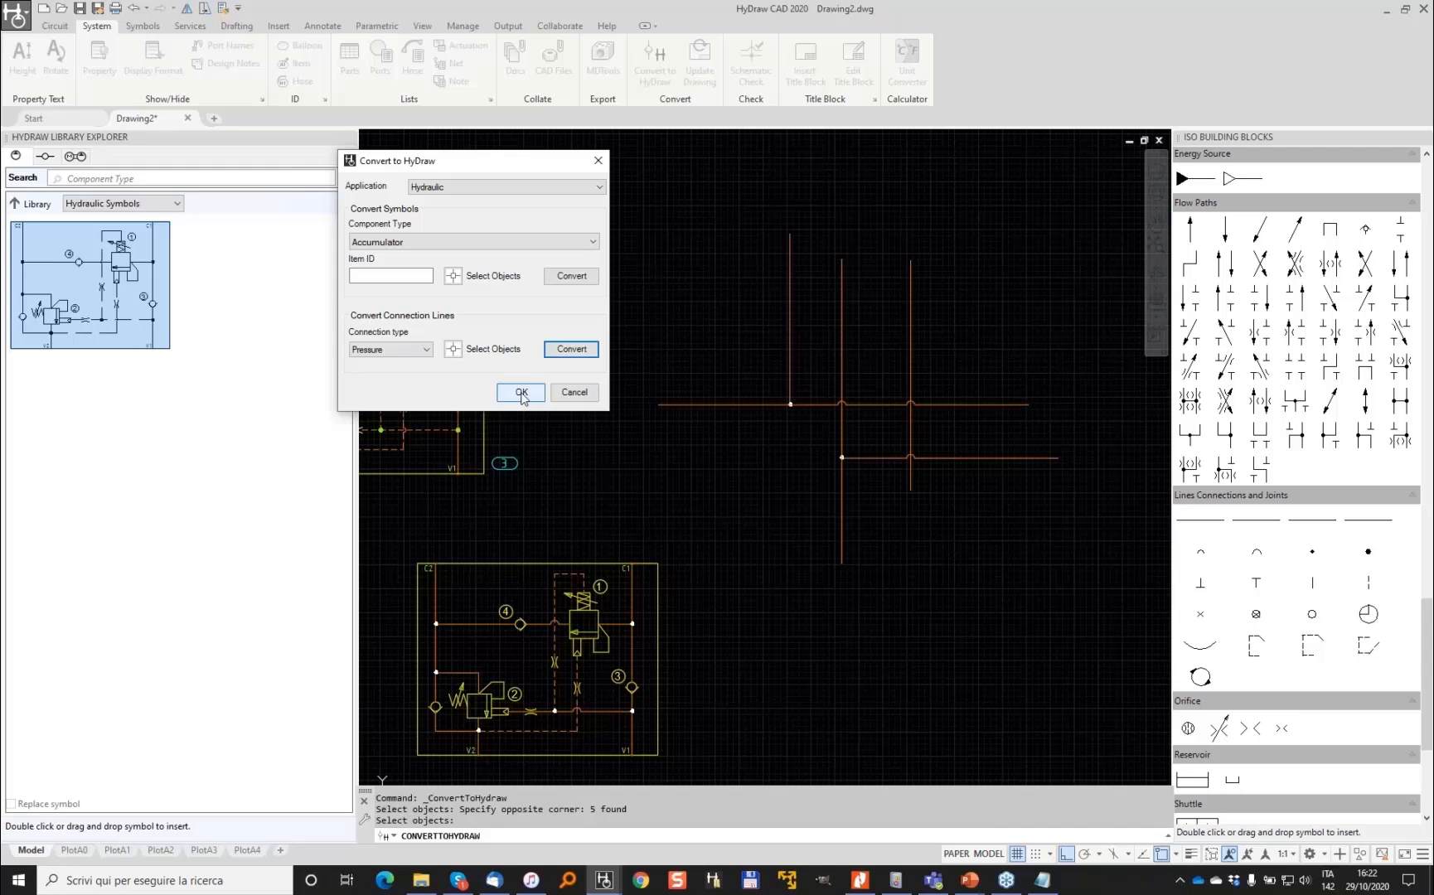
{"action": "left_click", "coordinate": [521, 392]}
Change the lower horizontal test line and the vertical line it branches from to Control connections
{"action": "scroll", "coordinate": [794, 410], "scroll_direction": "up", "scroll_amount": 5}
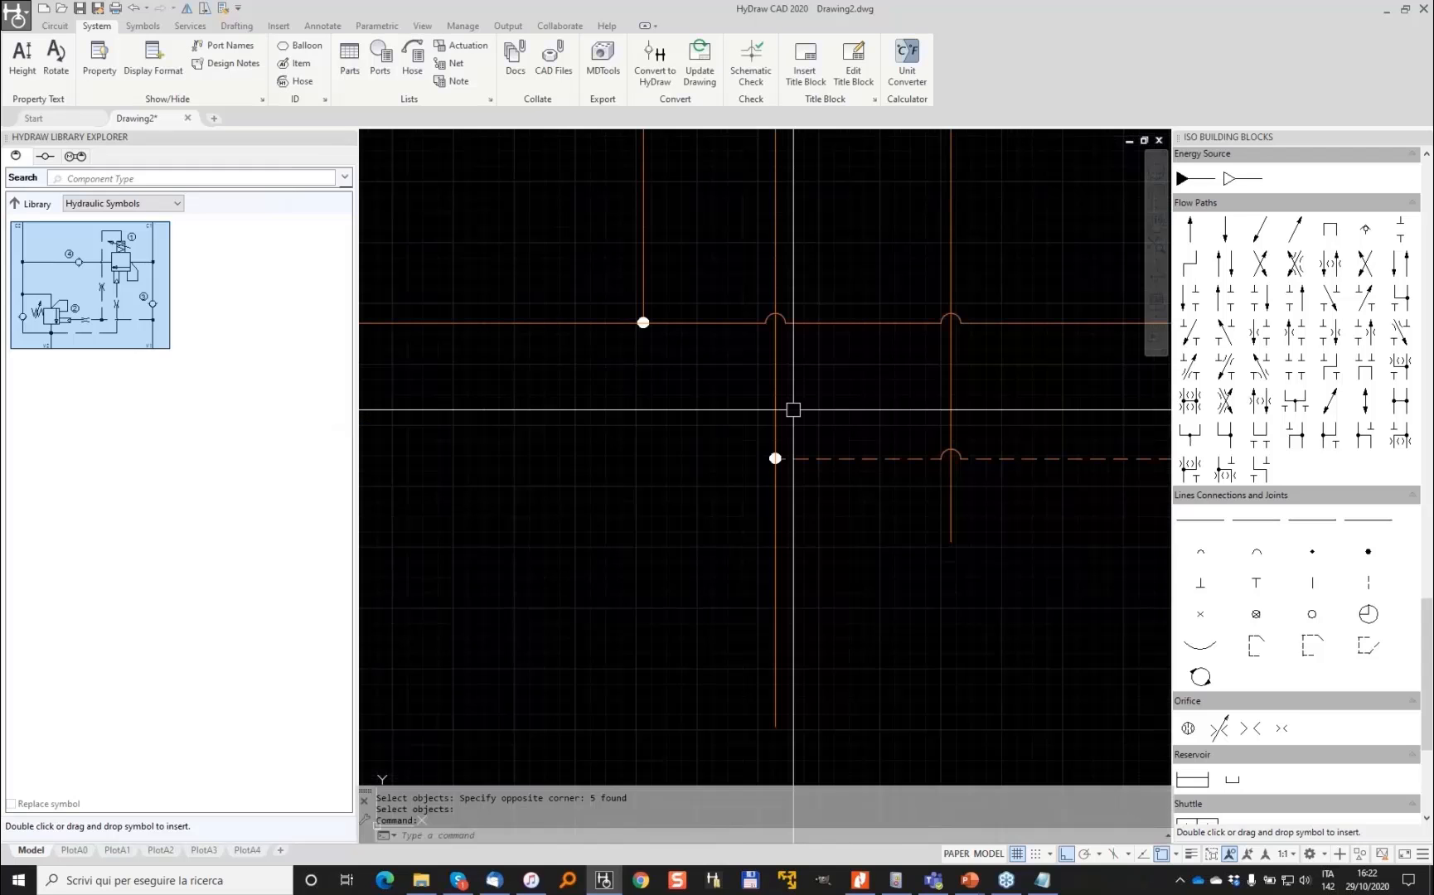
{"action": "left_click", "coordinate": [775, 391]}
{"action": "right_click", "coordinate": [775, 391]}
{"action": "mouse_move", "coordinate": [905, 660]}
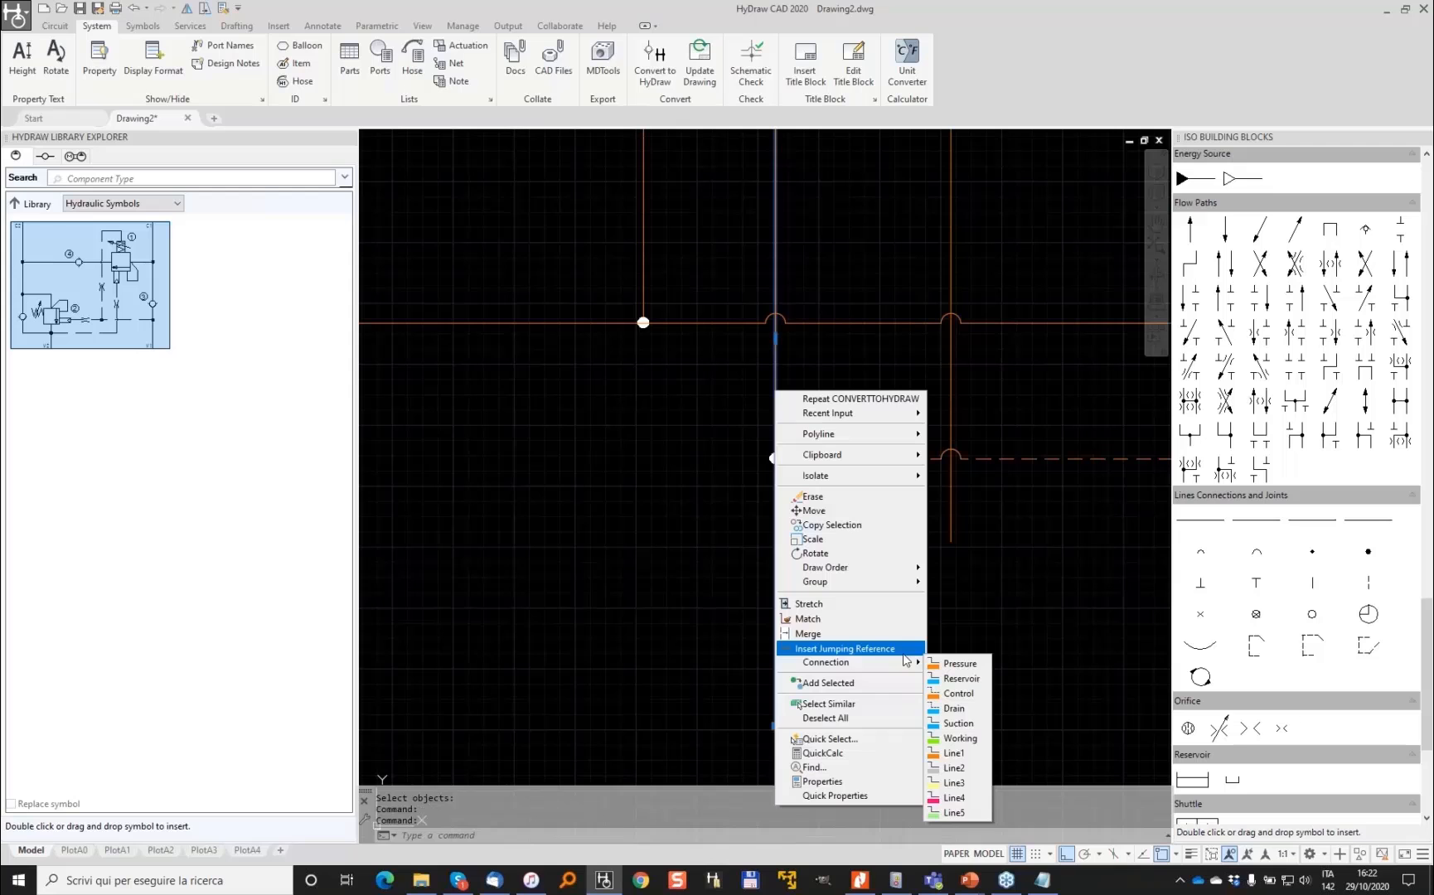
{"action": "left_click", "coordinate": [958, 693]}
{"action": "scroll", "coordinate": [914, 364], "scroll_direction": "down", "scroll_amount": 2}
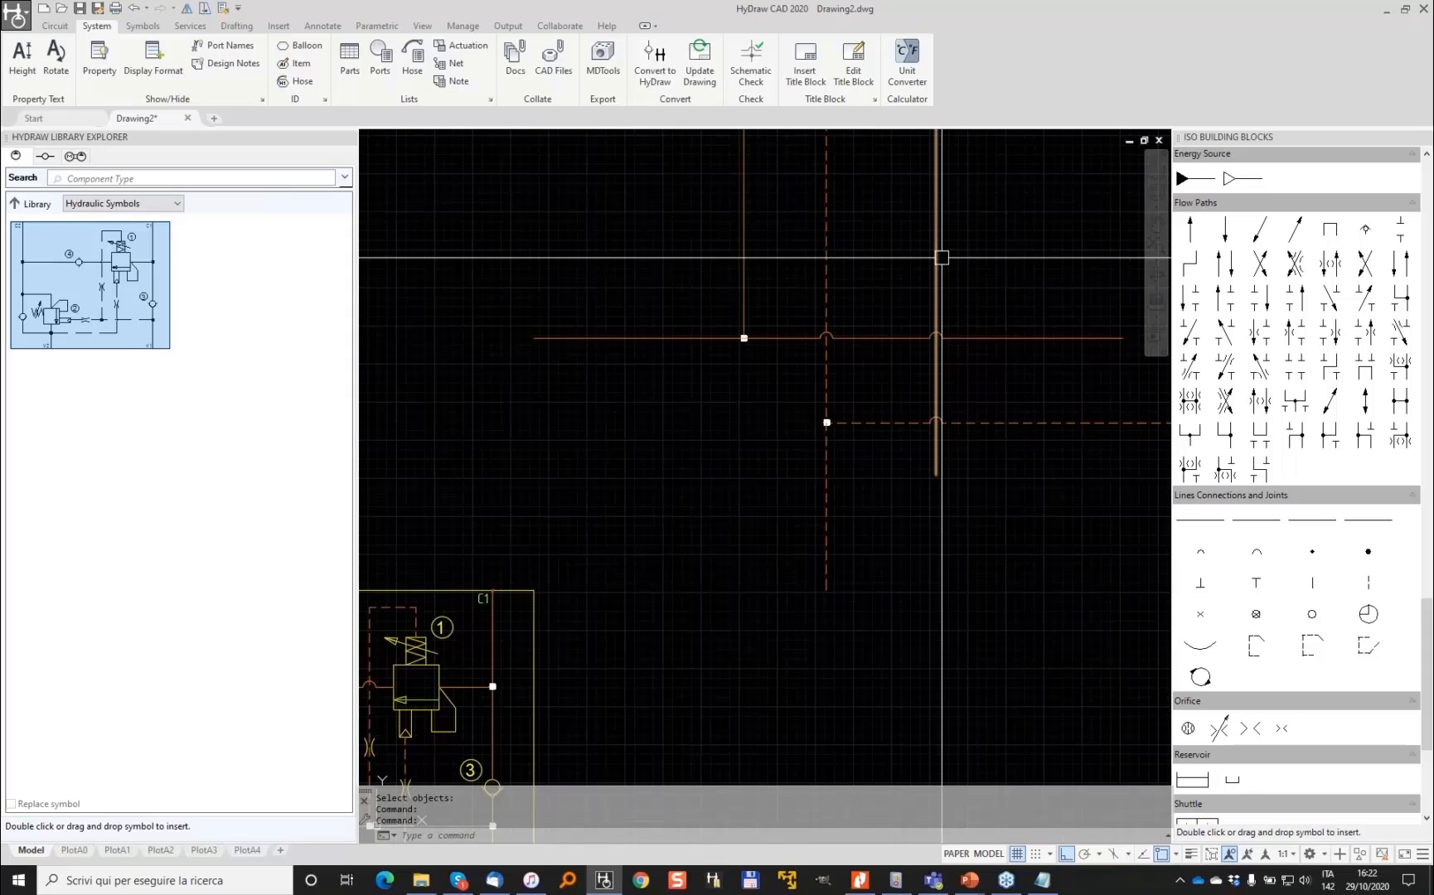
Change the rightmost vertical test line to a Drain connection
{"action": "left_click", "coordinate": [937, 258]}
{"action": "right_click", "coordinate": [937, 257]}
{"action": "mouse_move", "coordinate": [1032, 522]}
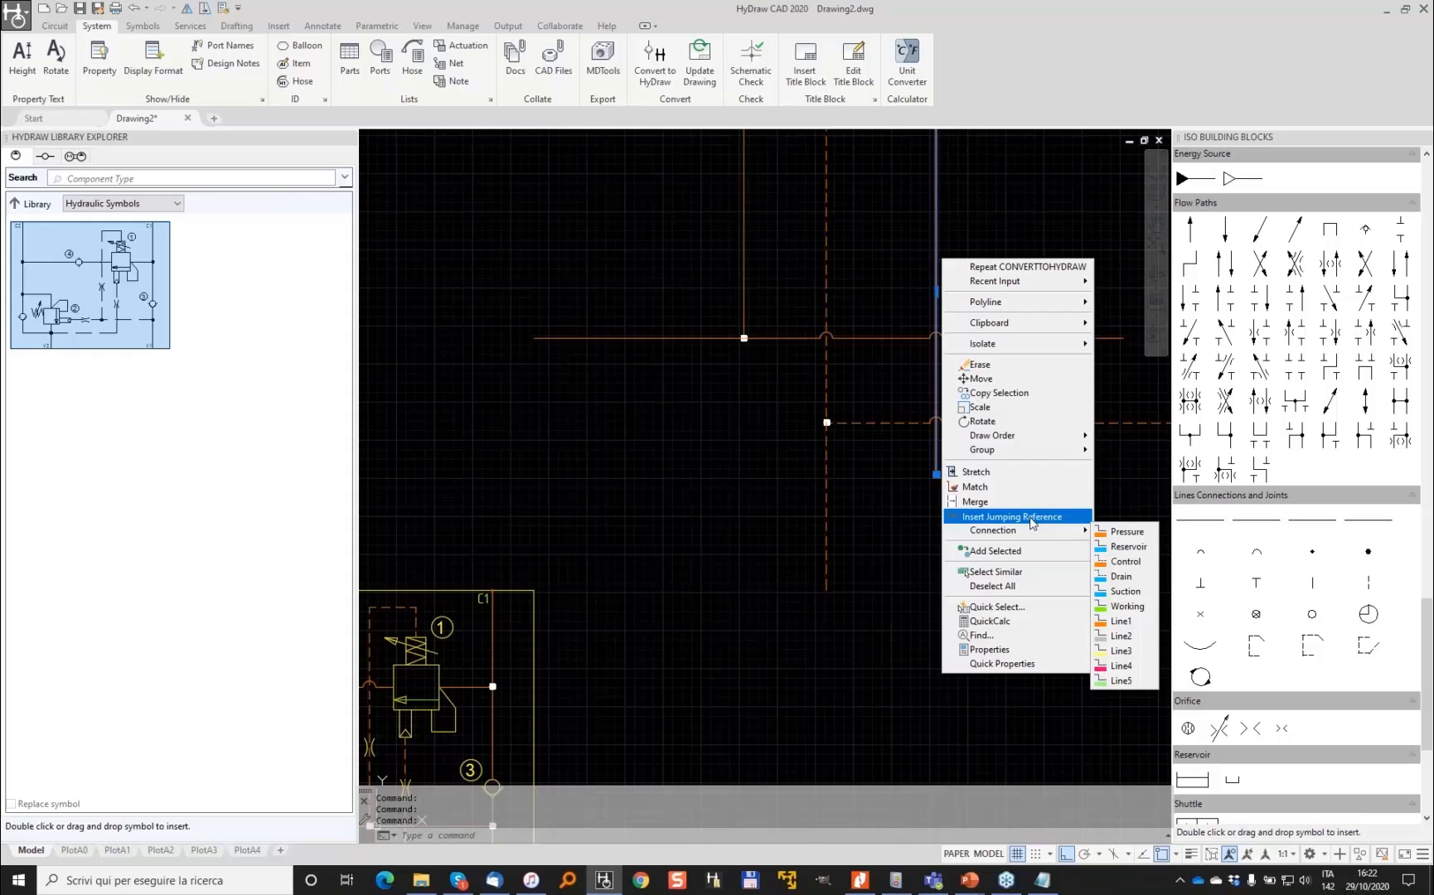
{"action": "left_click", "coordinate": [1121, 576]}
{"action": "scroll", "coordinate": [909, 458], "scroll_direction": "down", "scroll_amount": 2}
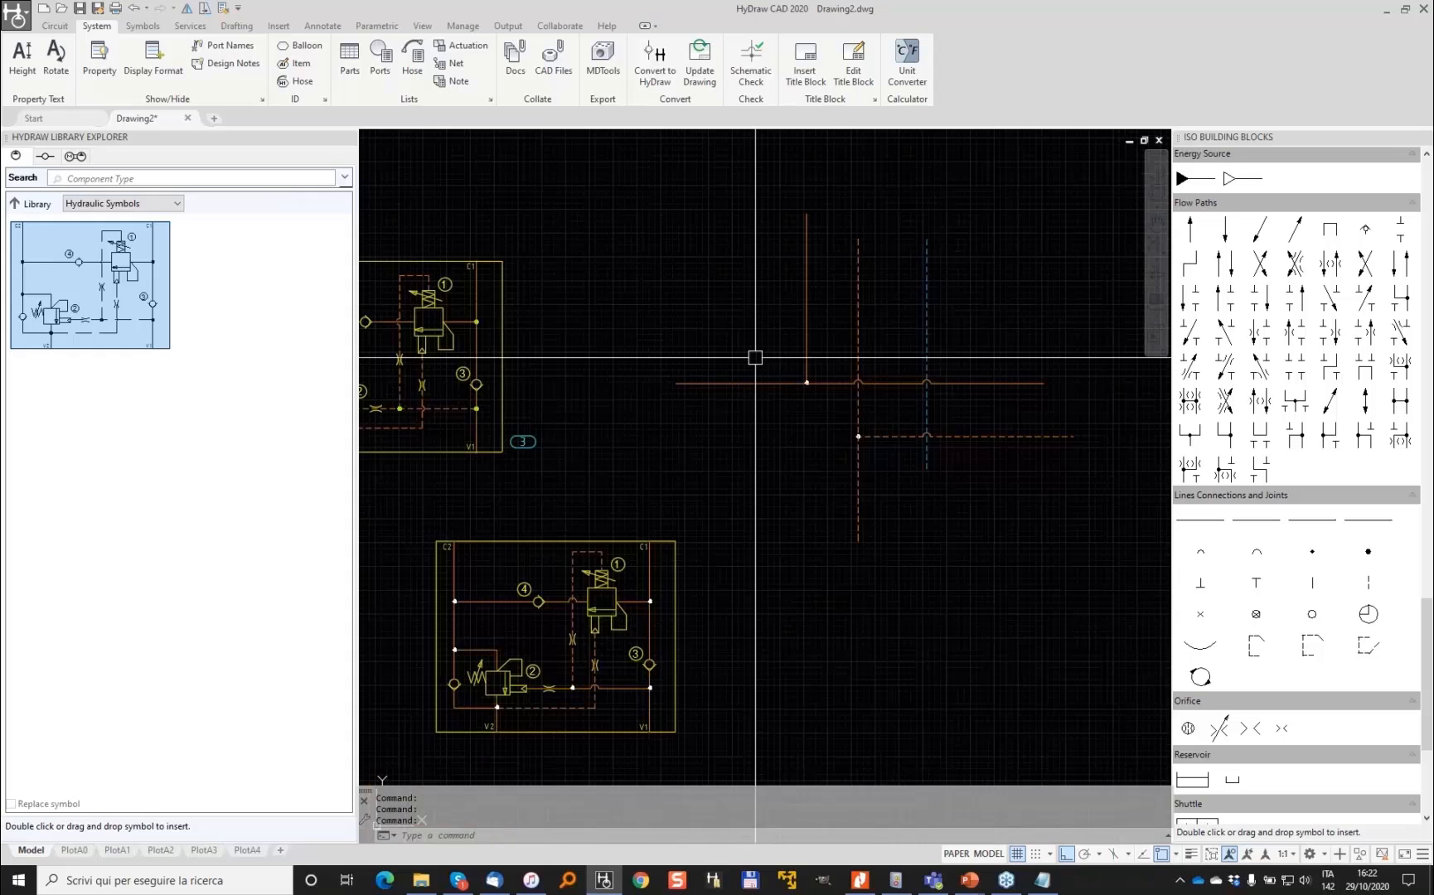
{"action": "middle_click_drag", "start_coordinate": [755, 357], "coordinate": [860, 319]}
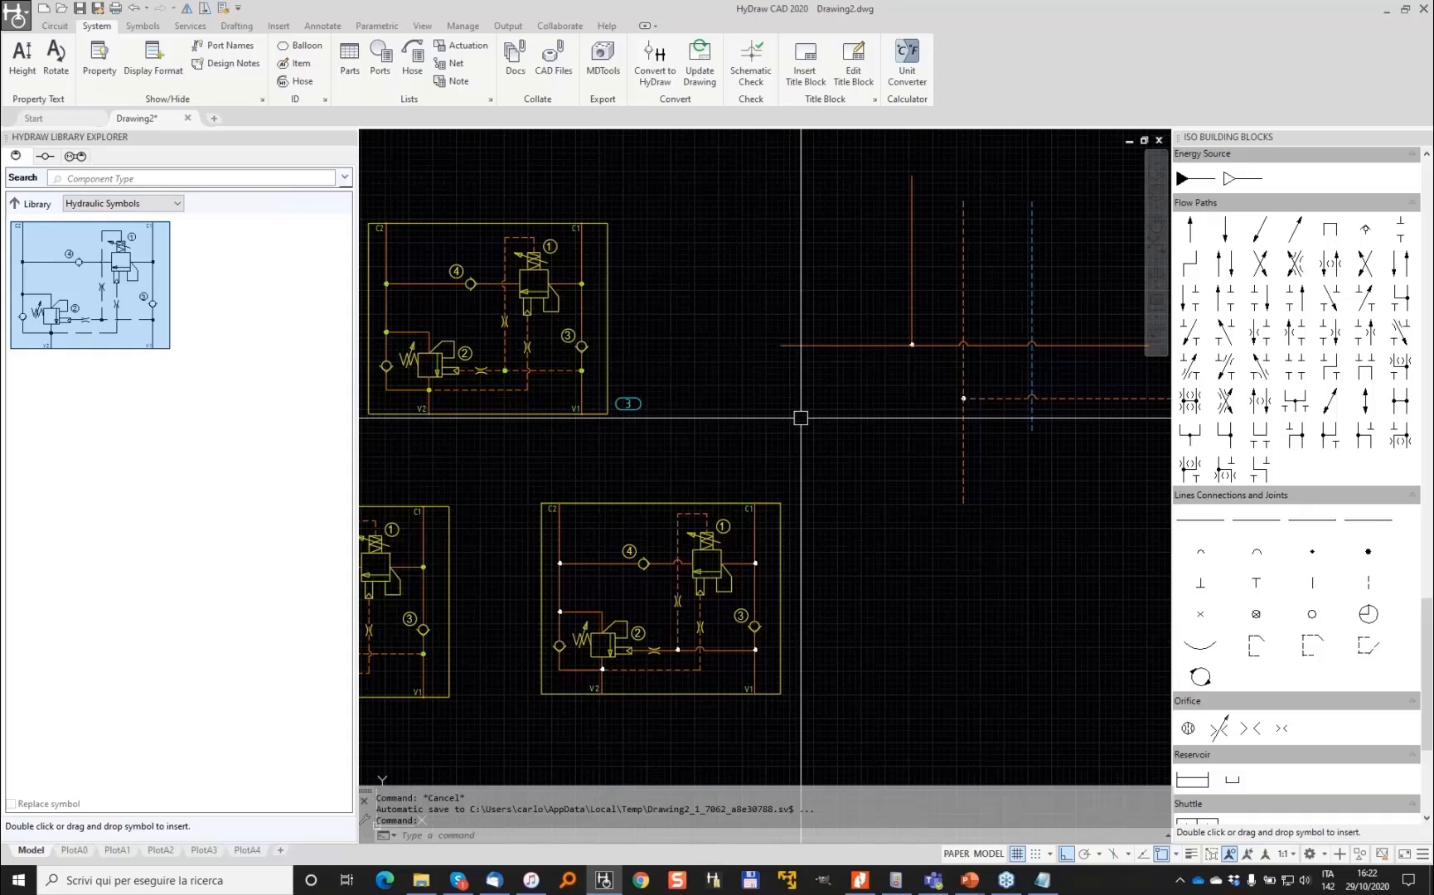
{"action": "scroll", "coordinate": [990, 310], "scroll_direction": "up", "scroll_amount": 5}
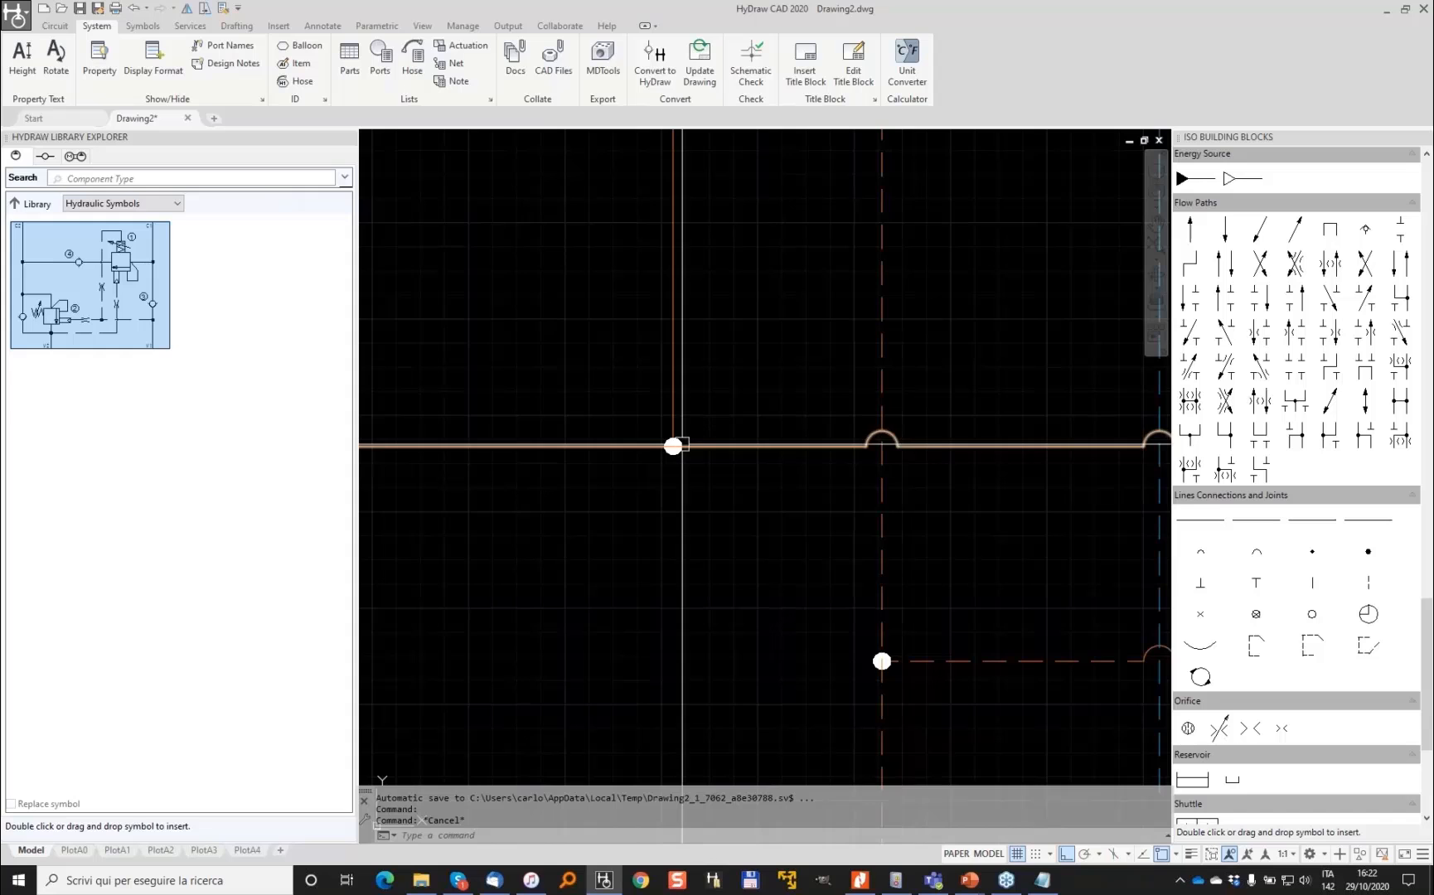
{"action": "scroll", "coordinate": [682, 446], "scroll_direction": "up", "scroll_amount": 4}
{"action": "scroll", "coordinate": [756, 420], "scroll_direction": "down", "scroll_amount": 2}
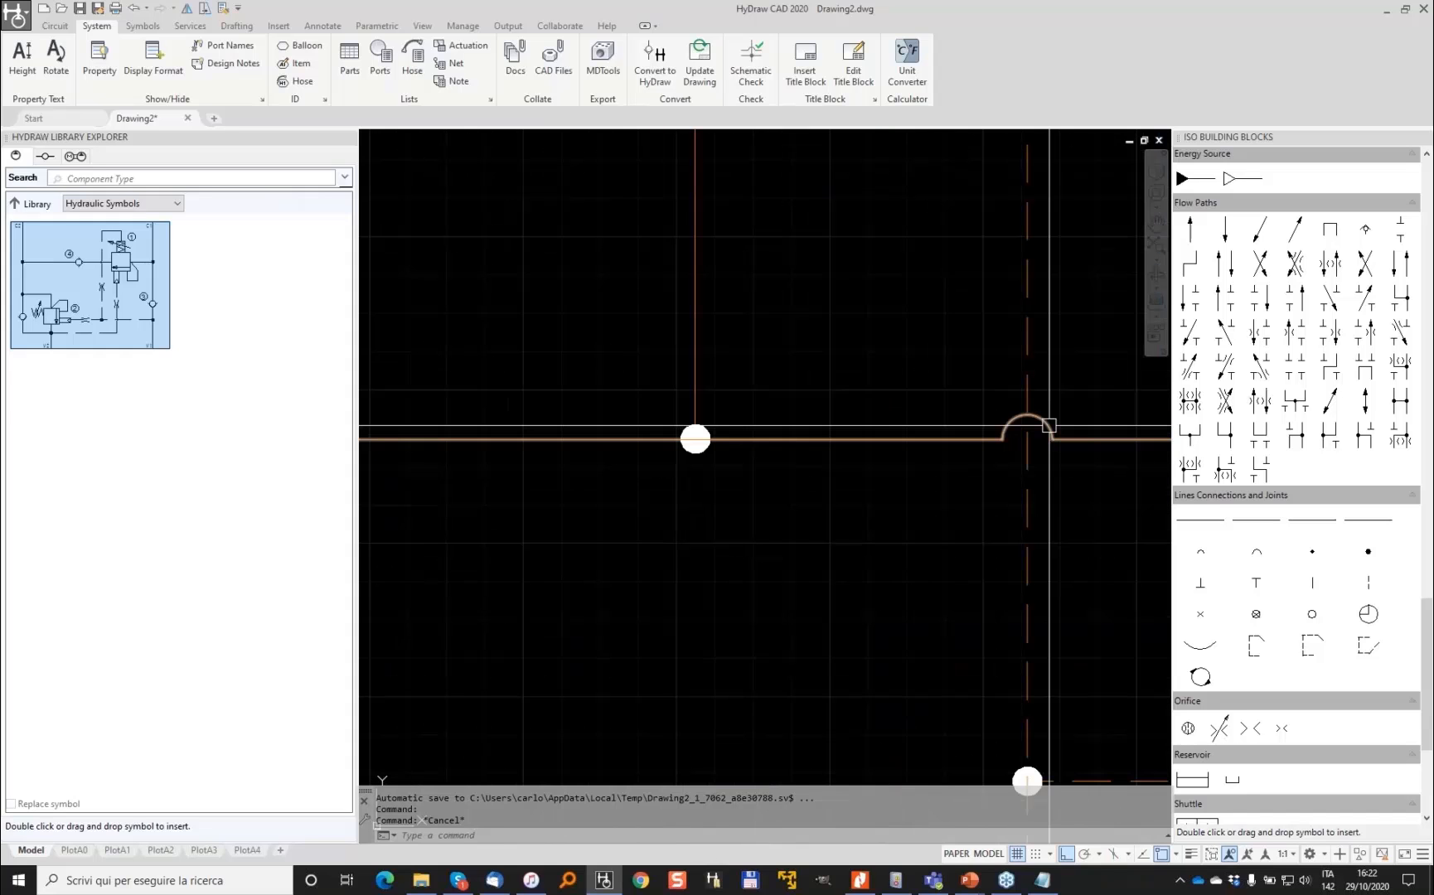
{"action": "middle_click_drag", "start_coordinate": [1048, 426], "coordinate": [885, 420]}
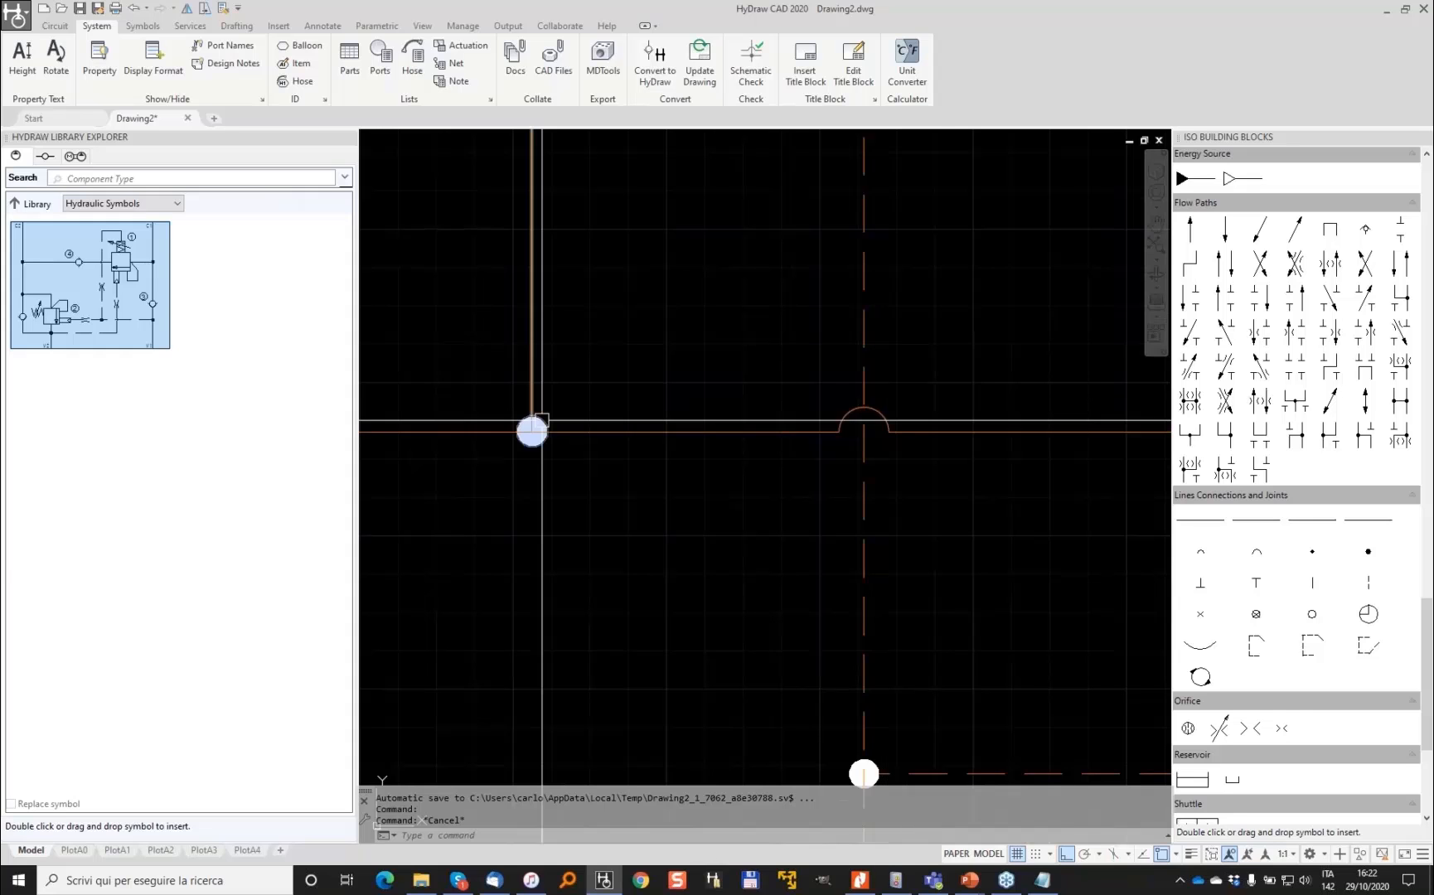
{"action": "type", "text": "YO"}
{"action": "key", "text": "Return"}
{"action": "left_click", "coordinate": [1057, 573]}
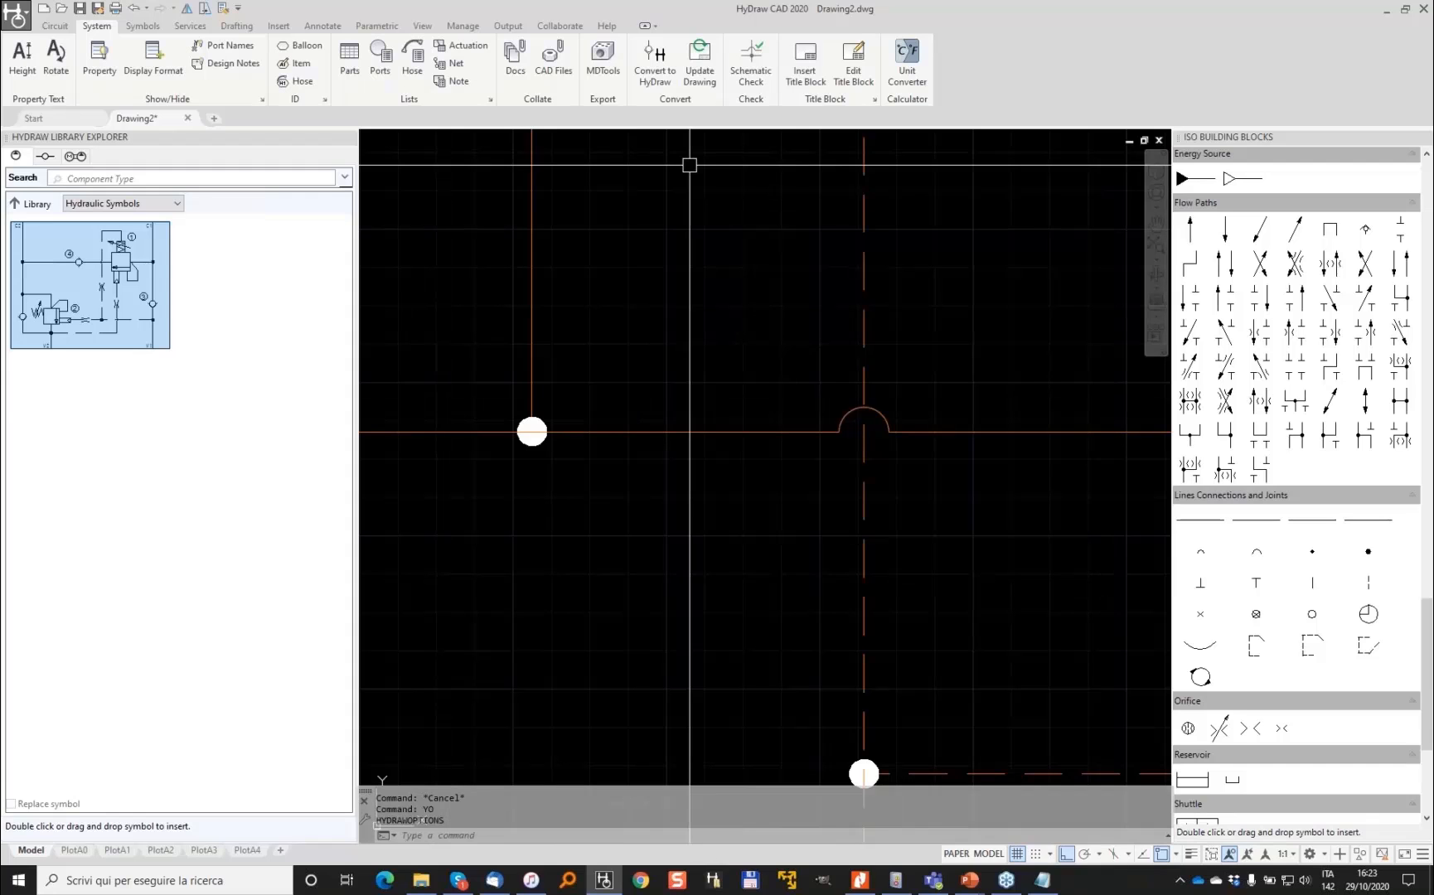
In the HyDraw connection options, set the jumper to None and the dot size to 1.5 mm
{"action": "left_click", "coordinate": [56, 24]}
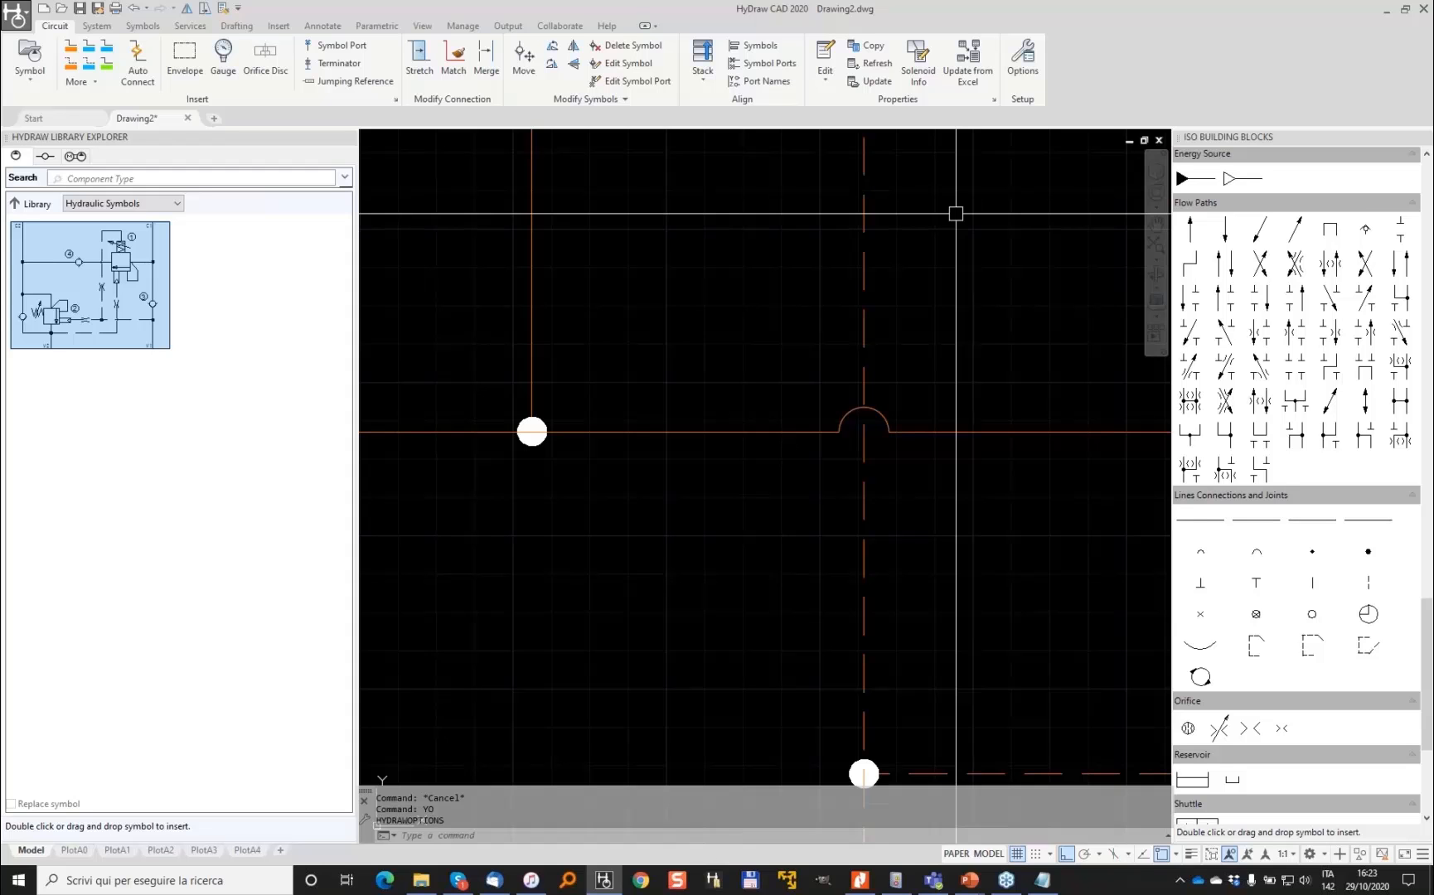
{"action": "type", "text": "YO"}
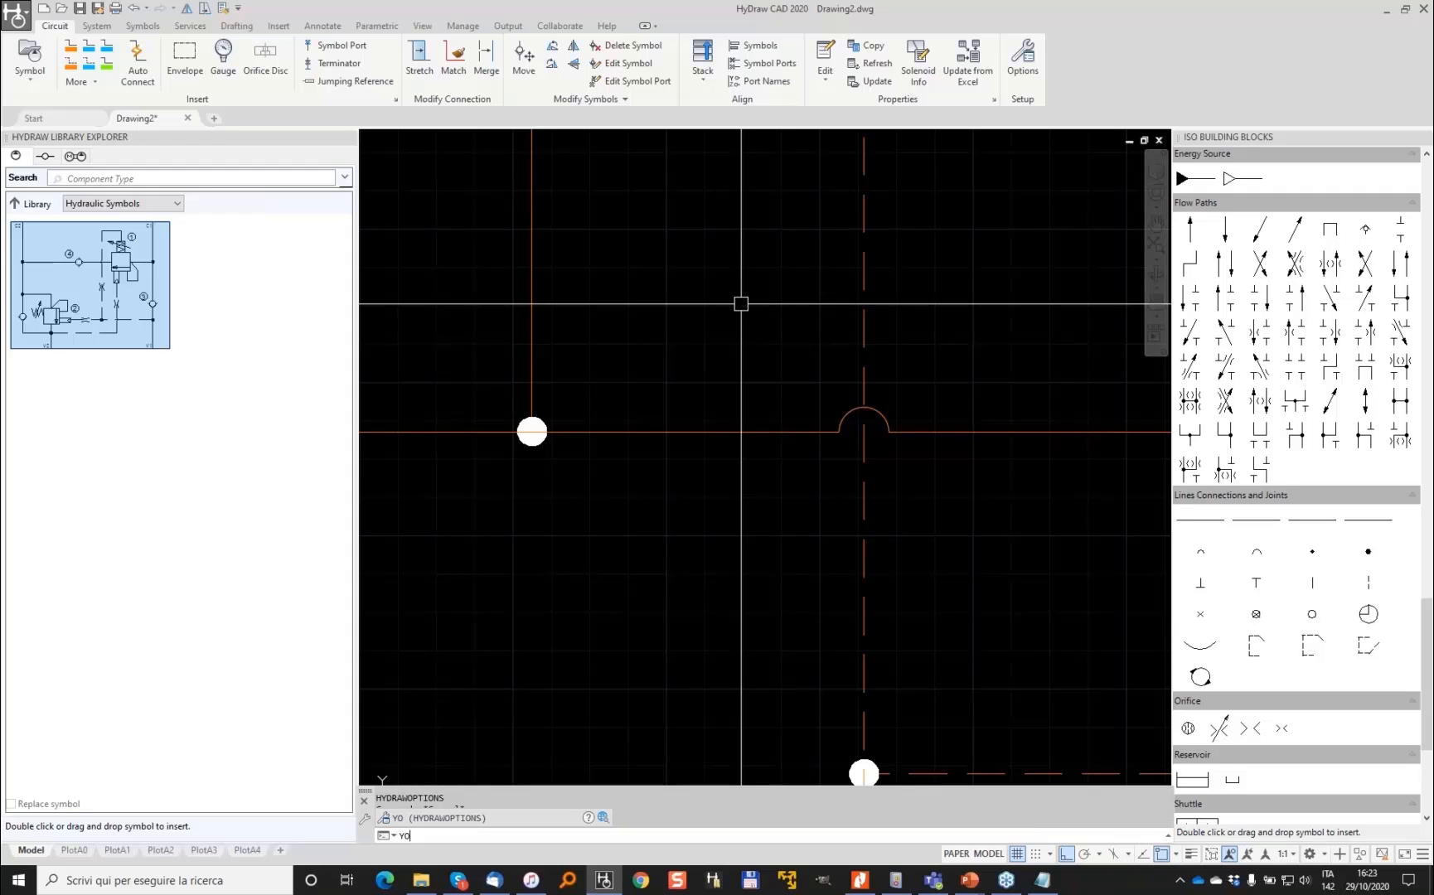
{"action": "key", "text": "Escape"}
{"action": "key", "text": "Escape"}
{"action": "key", "text": "Return"}
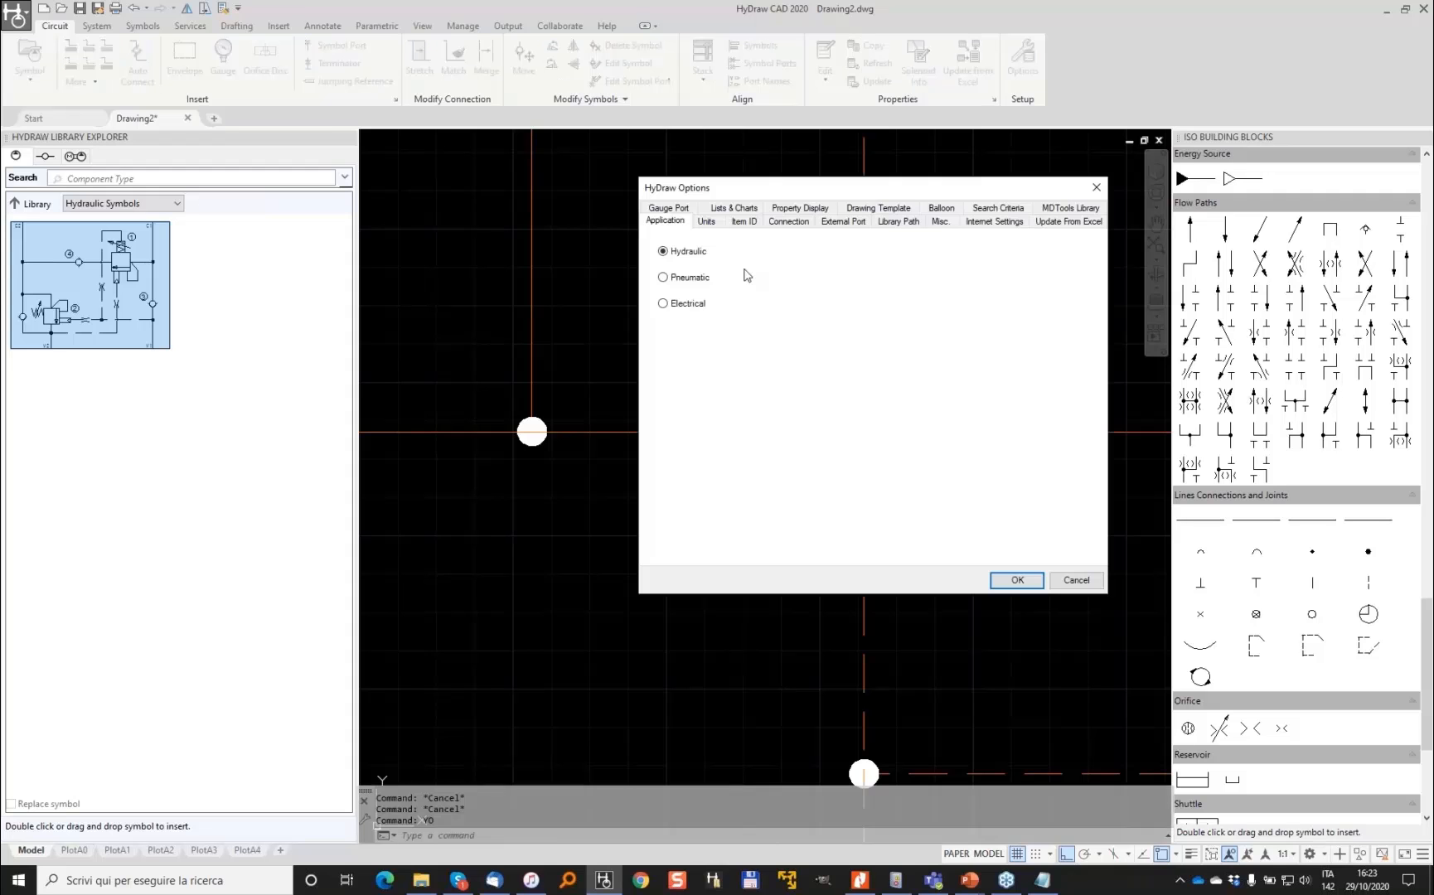
{"action": "left_click", "coordinate": [787, 223]}
{"action": "left_click", "coordinate": [773, 512]}
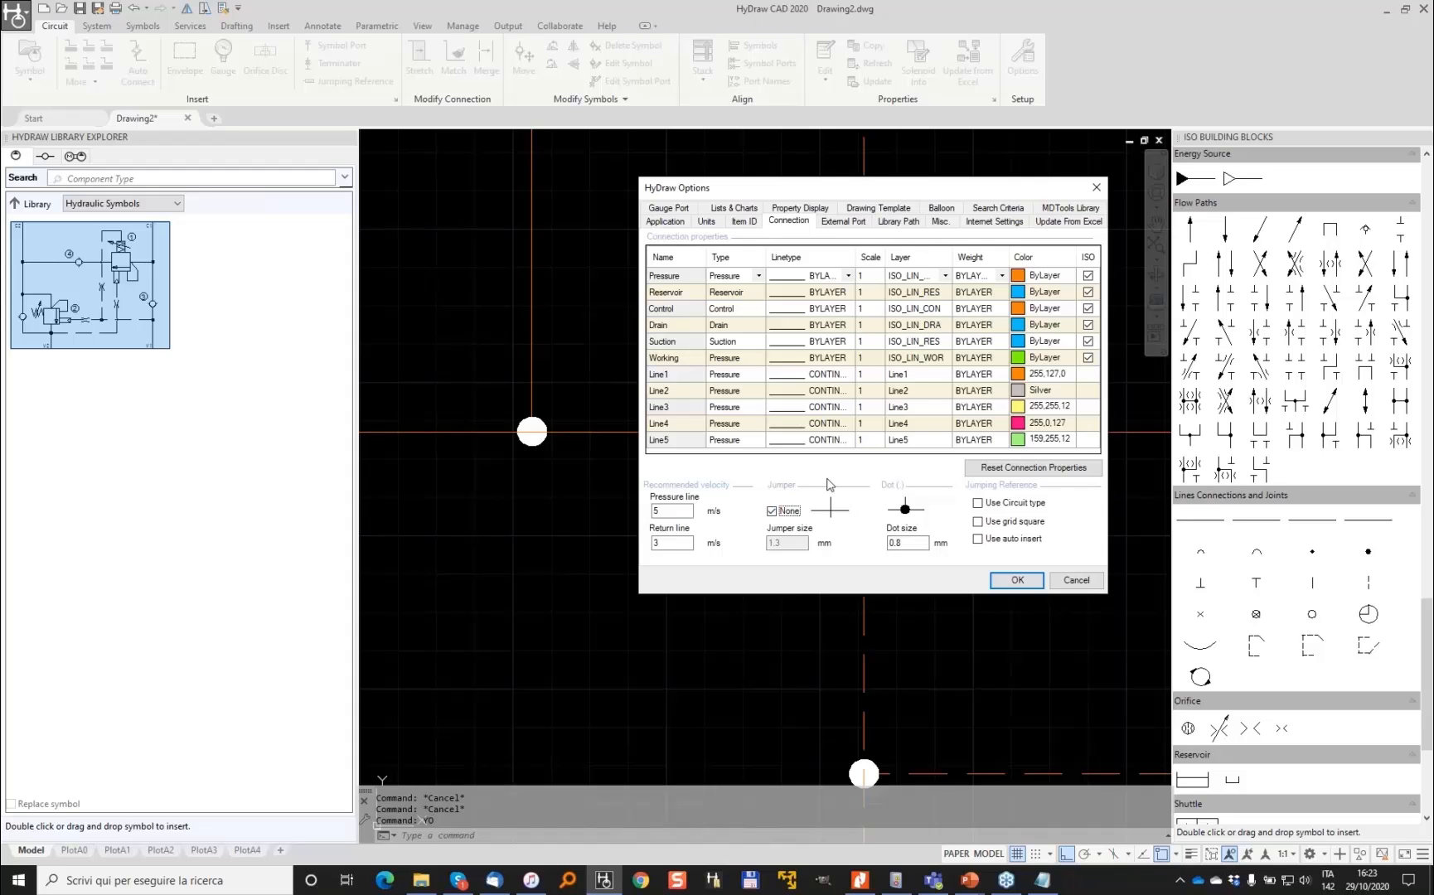
{"action": "double_click", "coordinate": [910, 542]}
{"action": "type", "text": "1.5"}
{"action": "left_click", "coordinate": [1020, 584]}
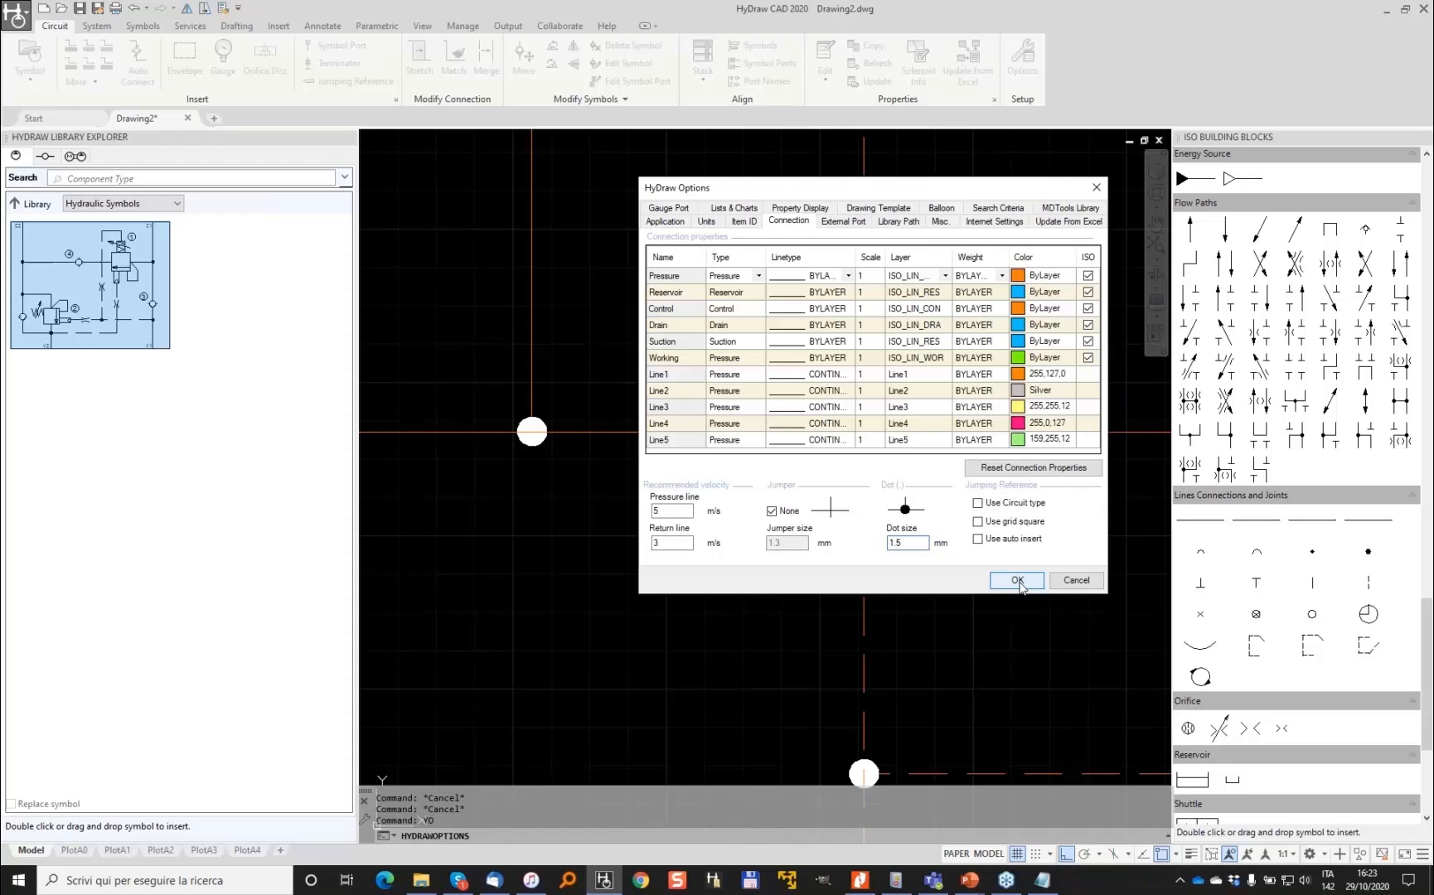
{"action": "left_click", "coordinate": [1017, 581]}
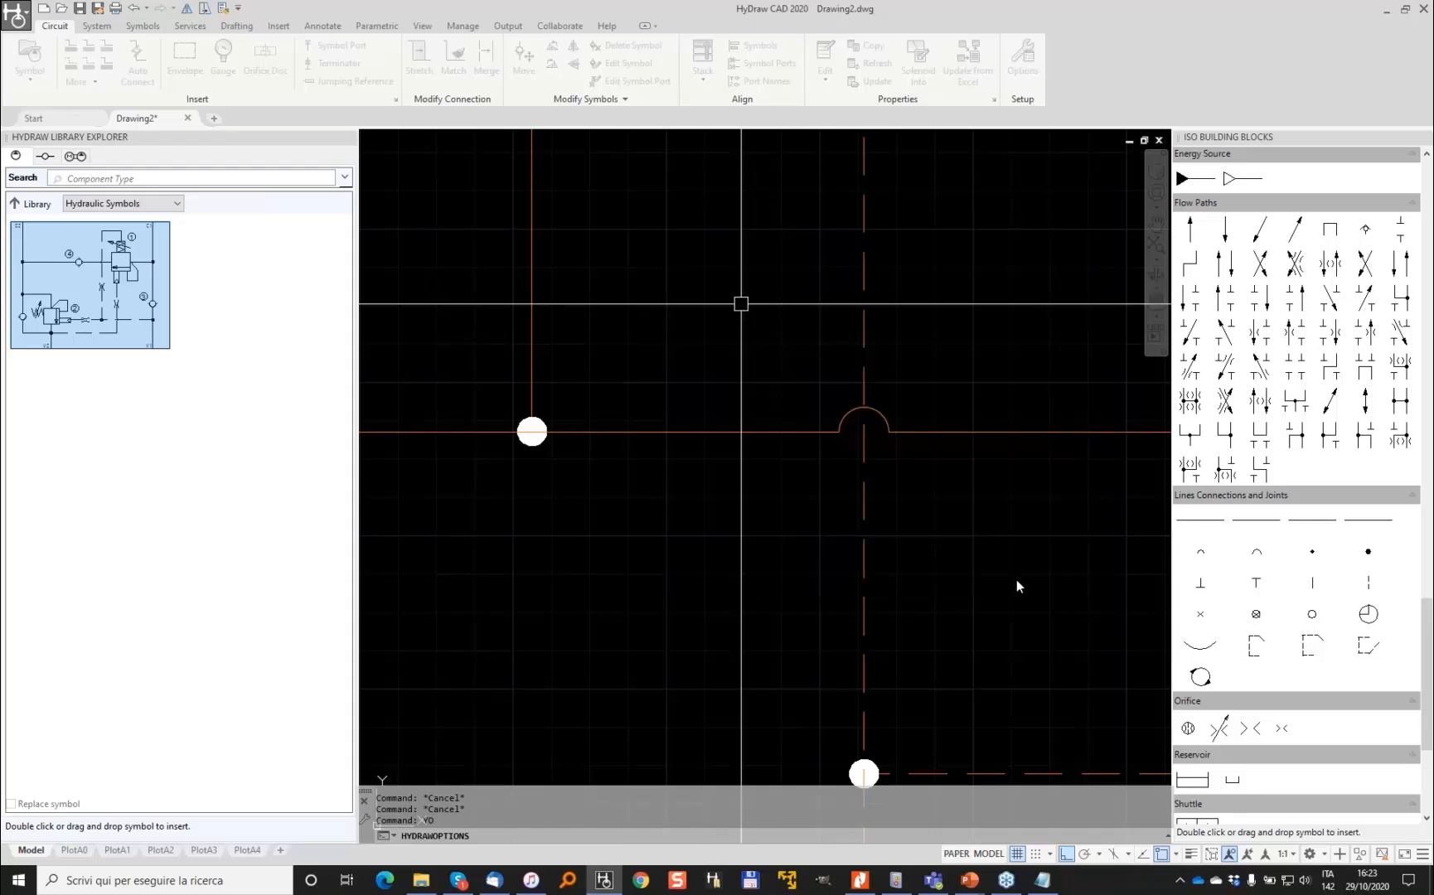
Regenerate the drawing to apply the new jumper and dot settings to the connection lines
{"action": "scroll", "coordinate": [403, 232], "scroll_direction": "down", "scroll_amount": 2}
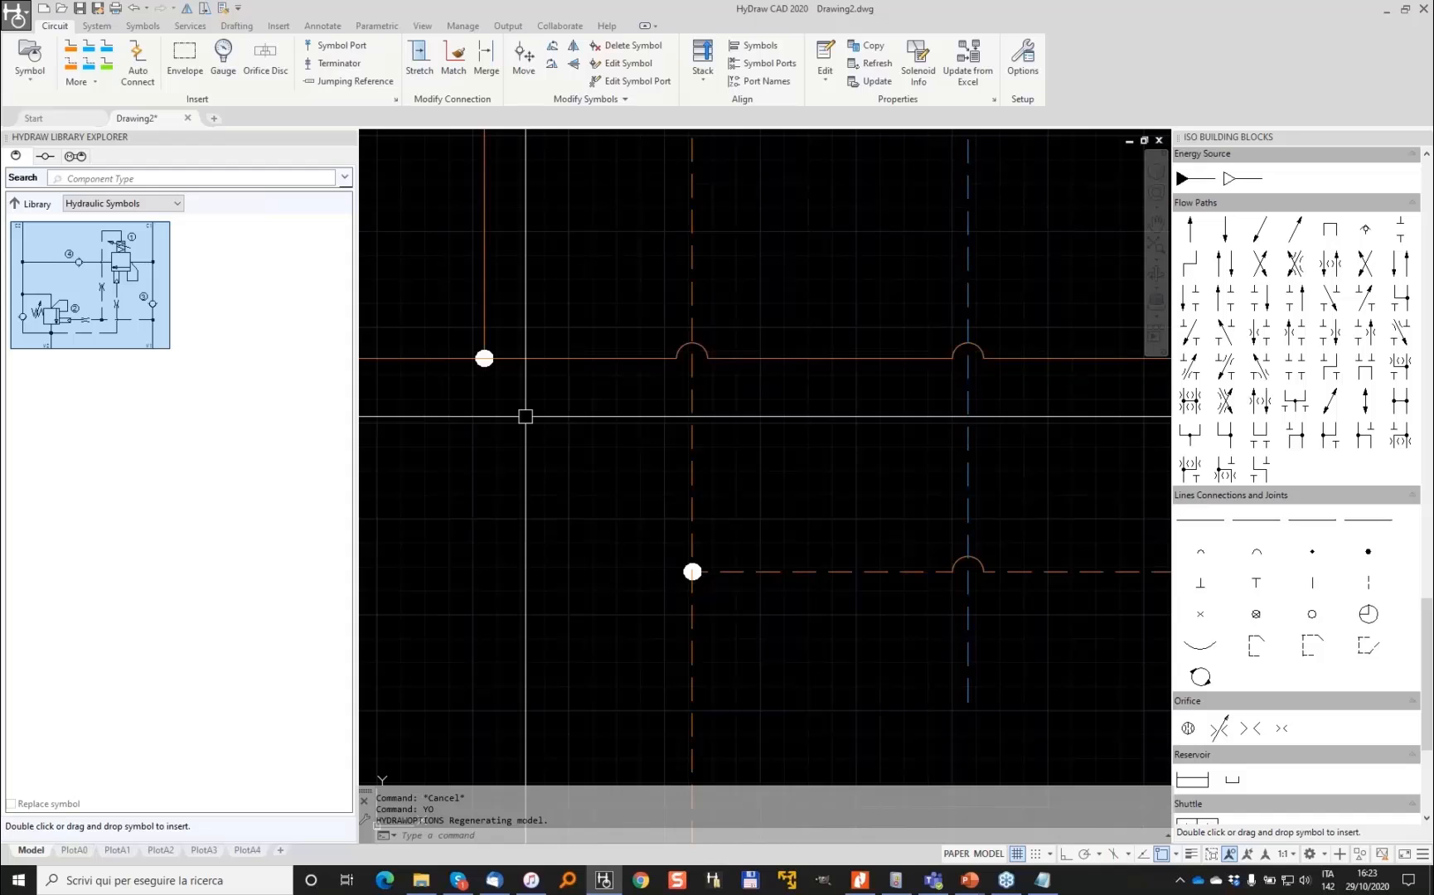
{"action": "middle_click_drag", "start_coordinate": [562, 471], "coordinate": [618, 462]}
{"action": "type", "text": "REGEN"}
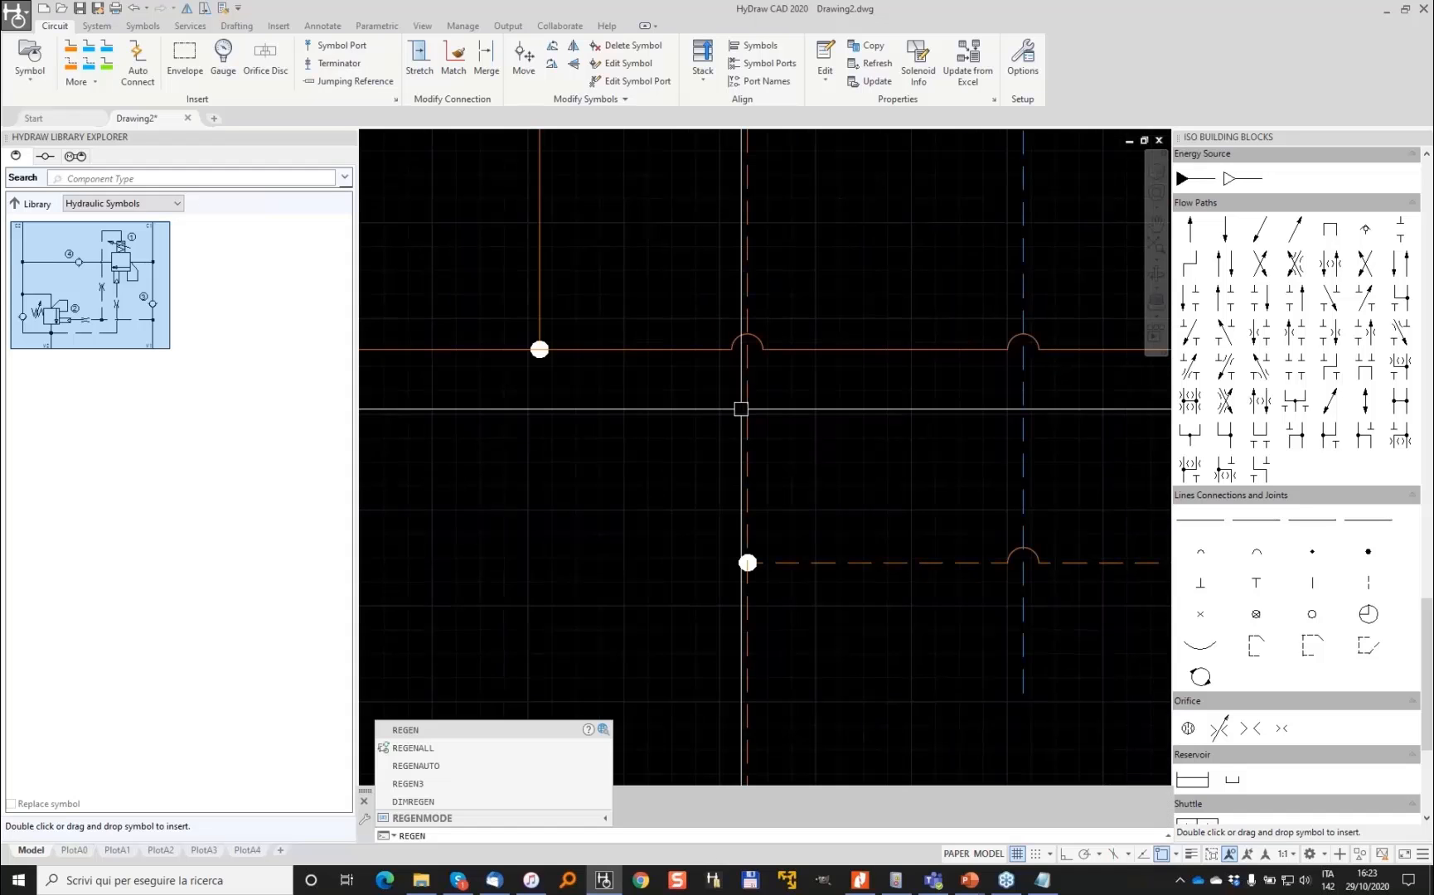
{"action": "key", "text": "Return"}
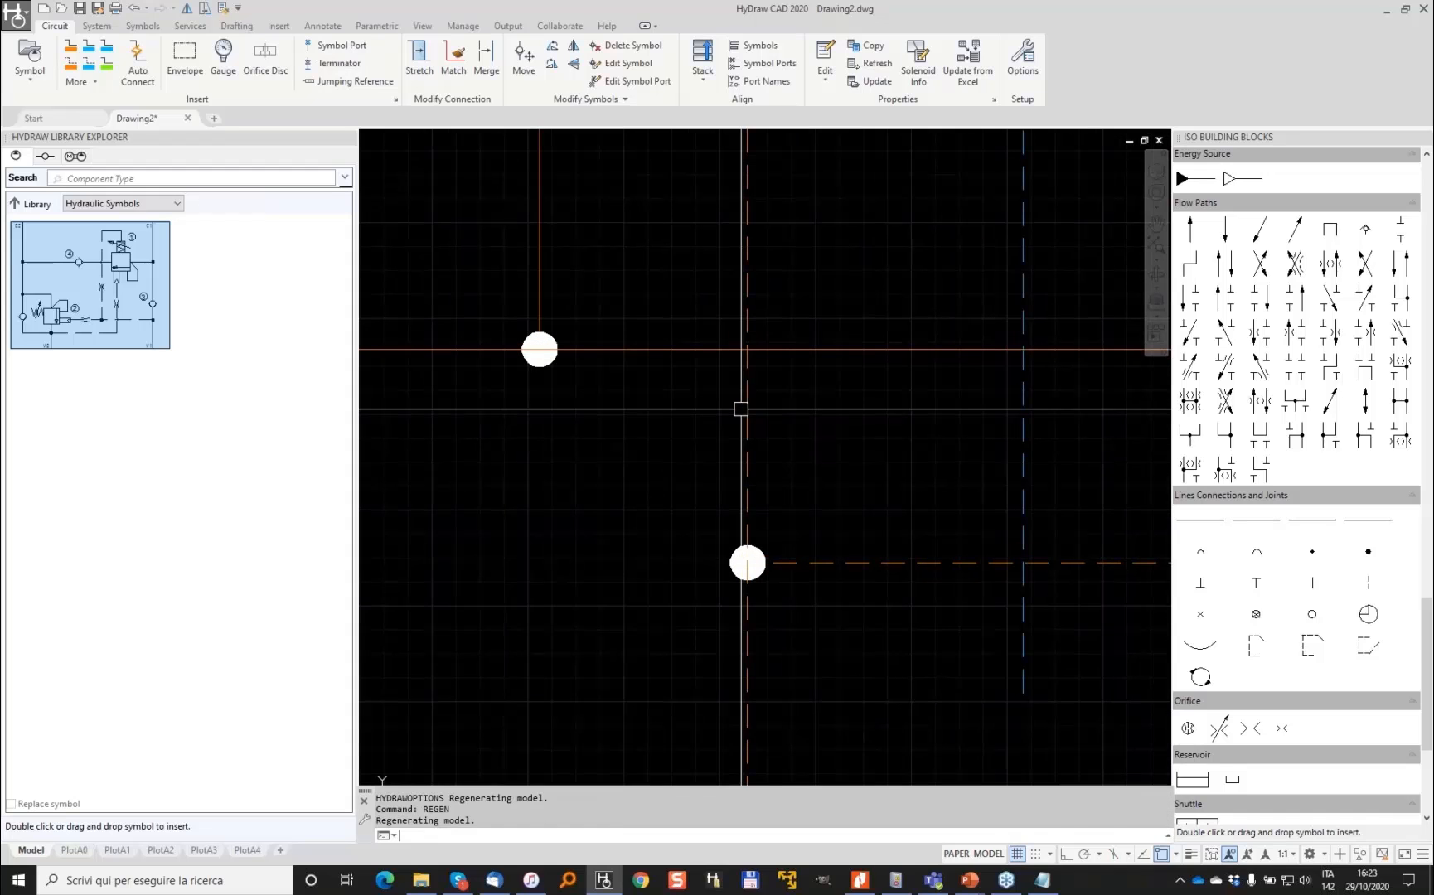